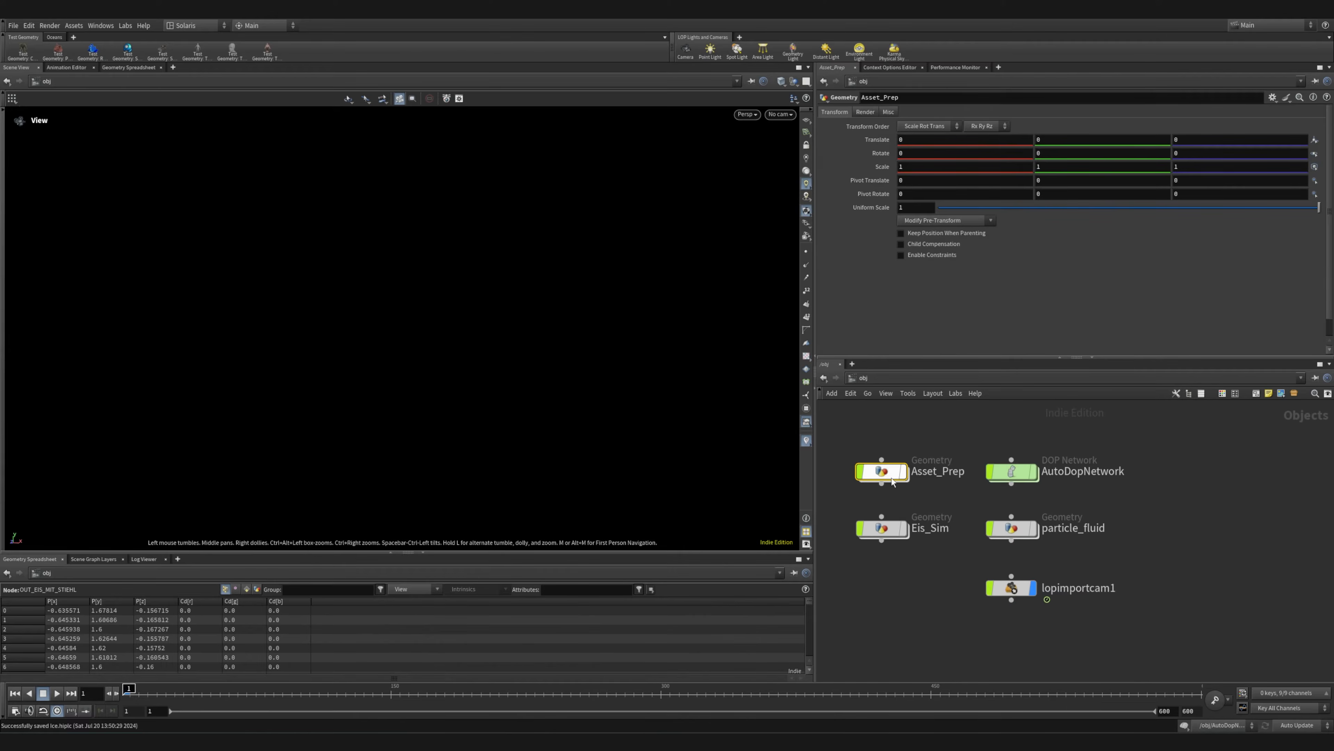
Open the Asset_Prep geometry network and move the unconnected-looking six-node volume branch farther away from the main chain
middle_drag(887, 473, 916, 476)
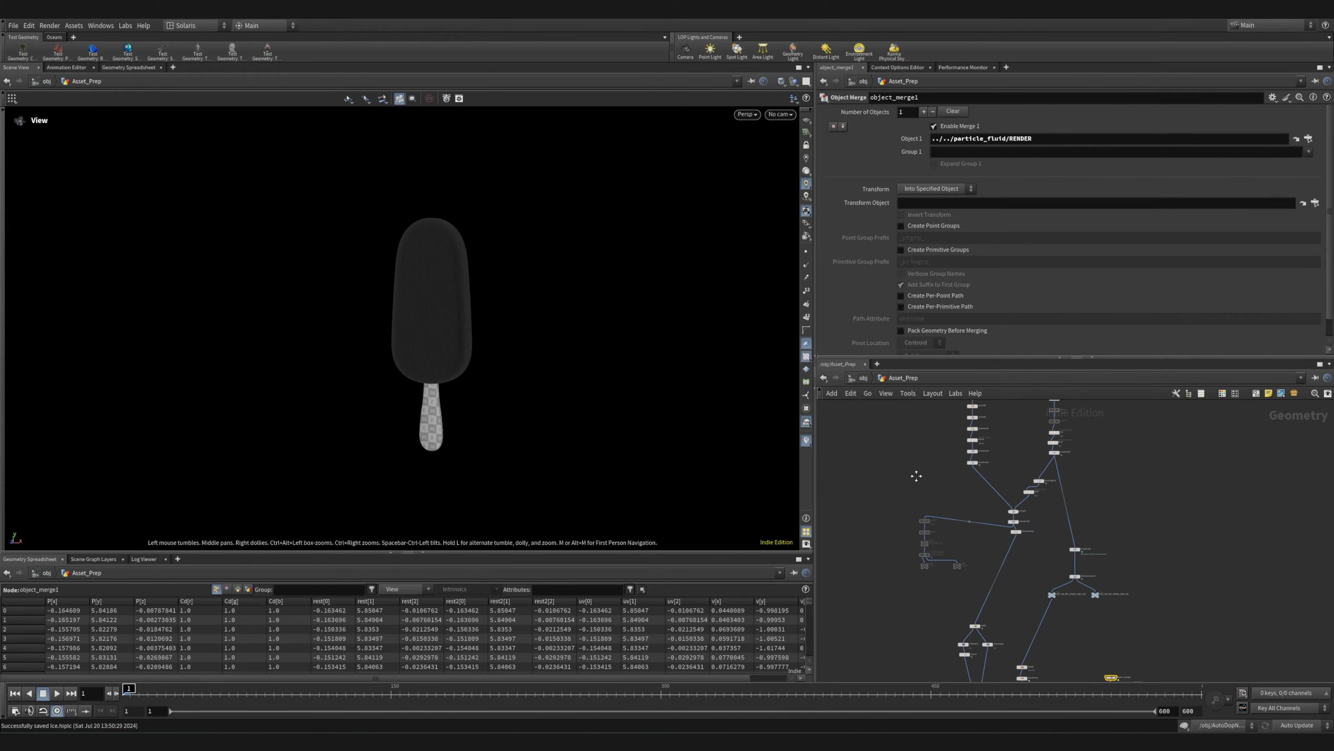
drag(955, 586, 883, 574)
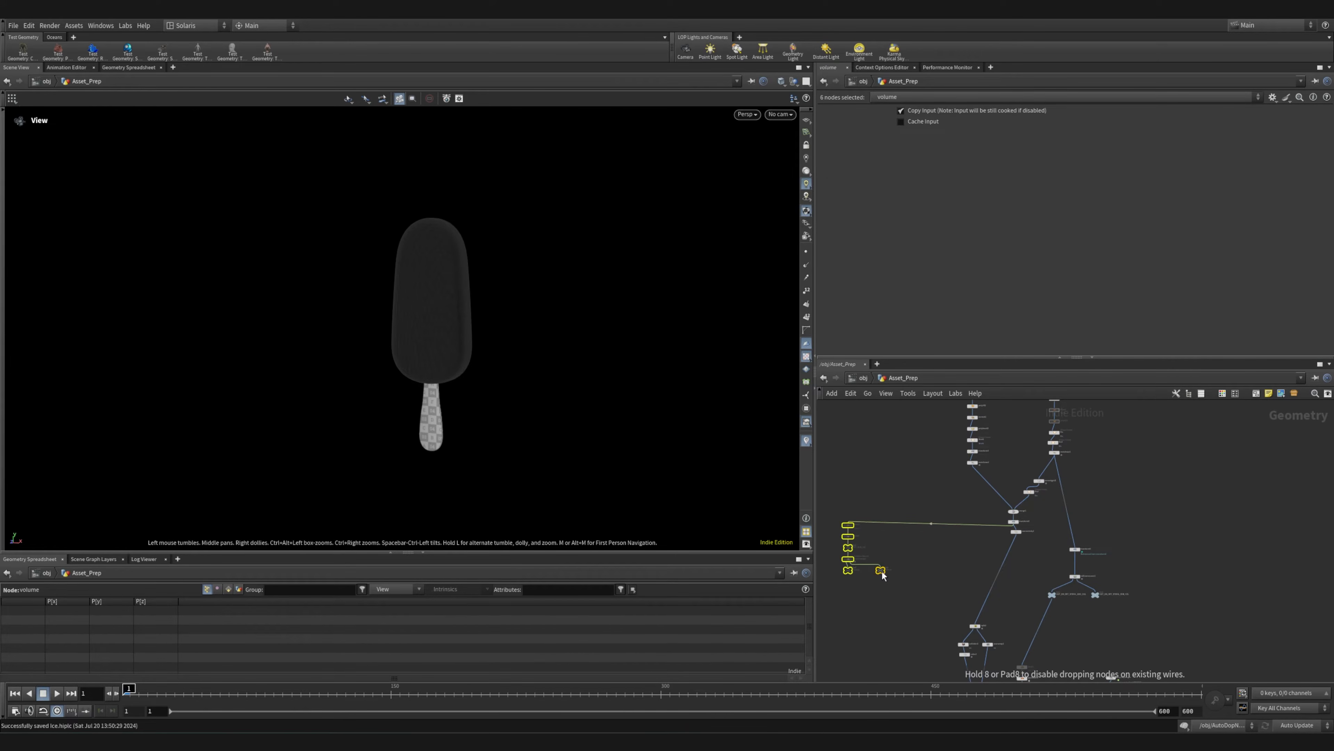
middle_drag(952, 557, 897, 597)
Display the curve2 node at the head of the stick chain and frame its profile curve in the viewport
scroll(897, 598, down, 4)
scroll(910, 535, up, 6)
mouse_move(962, 535)
middle_down()
mouse_move(942, 596)
mouse_move(938, 530)
mouse_move(1045, 584)
mouse_move(979, 519)
middle_up()
scroll(965, 600, up, 6)
middle_drag(964, 600, 1024, 652)
middle_drag(998, 541, 973, 644)
scroll(969, 578, down, 5)
scroll(940, 540, up, 8)
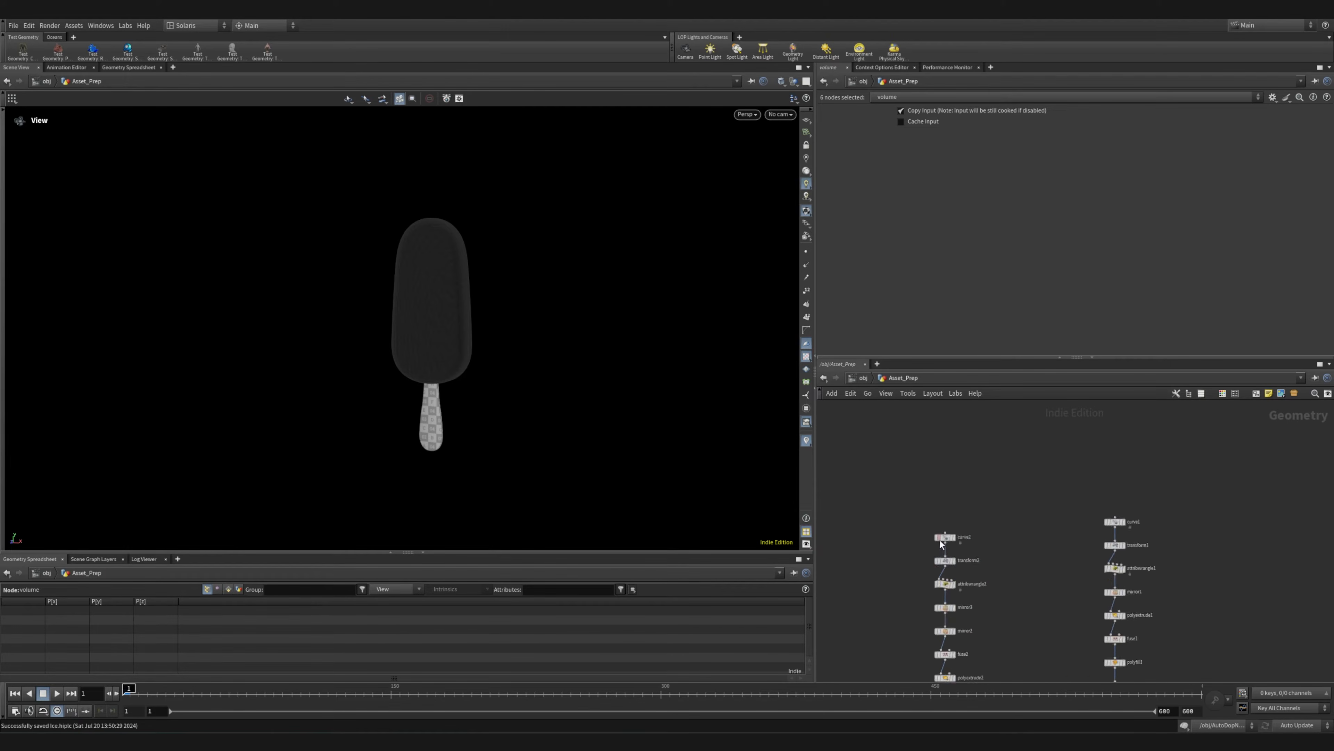
mouse_move(949, 533)
click(985, 503)
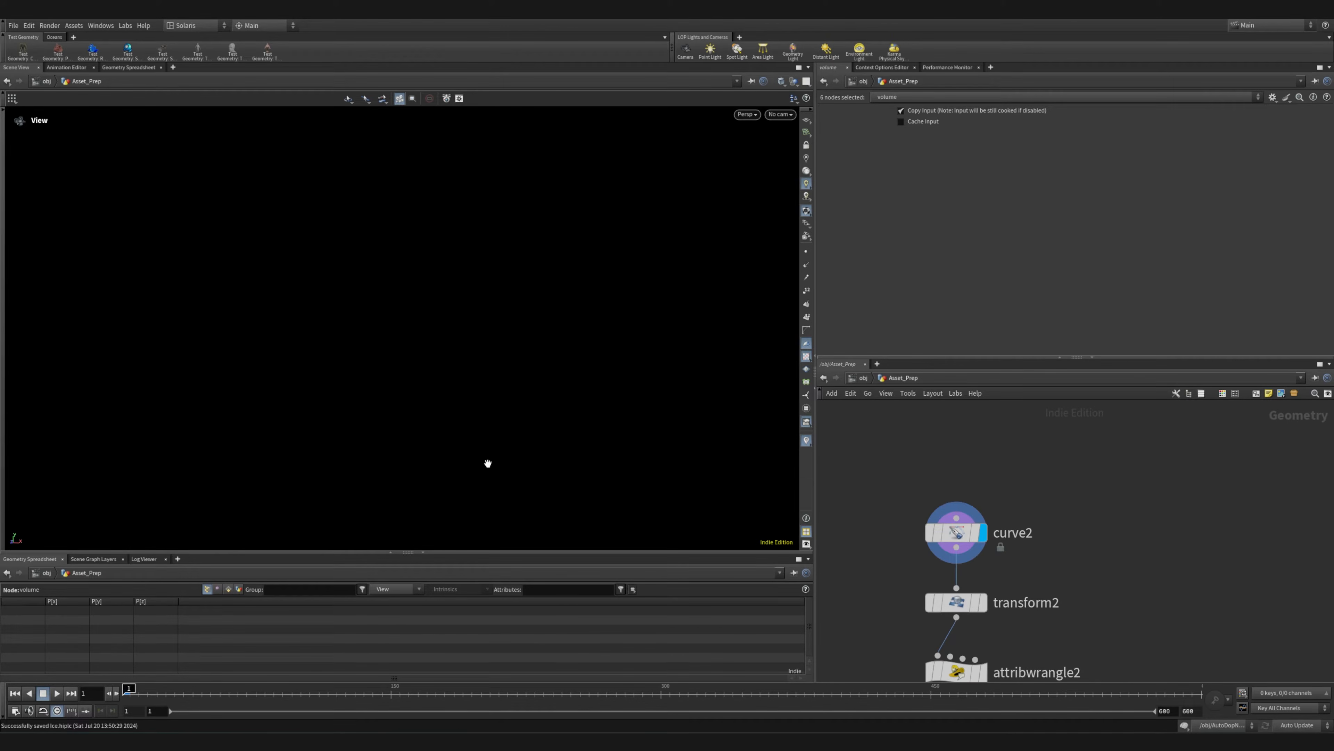
drag(421, 454, 320, 425)
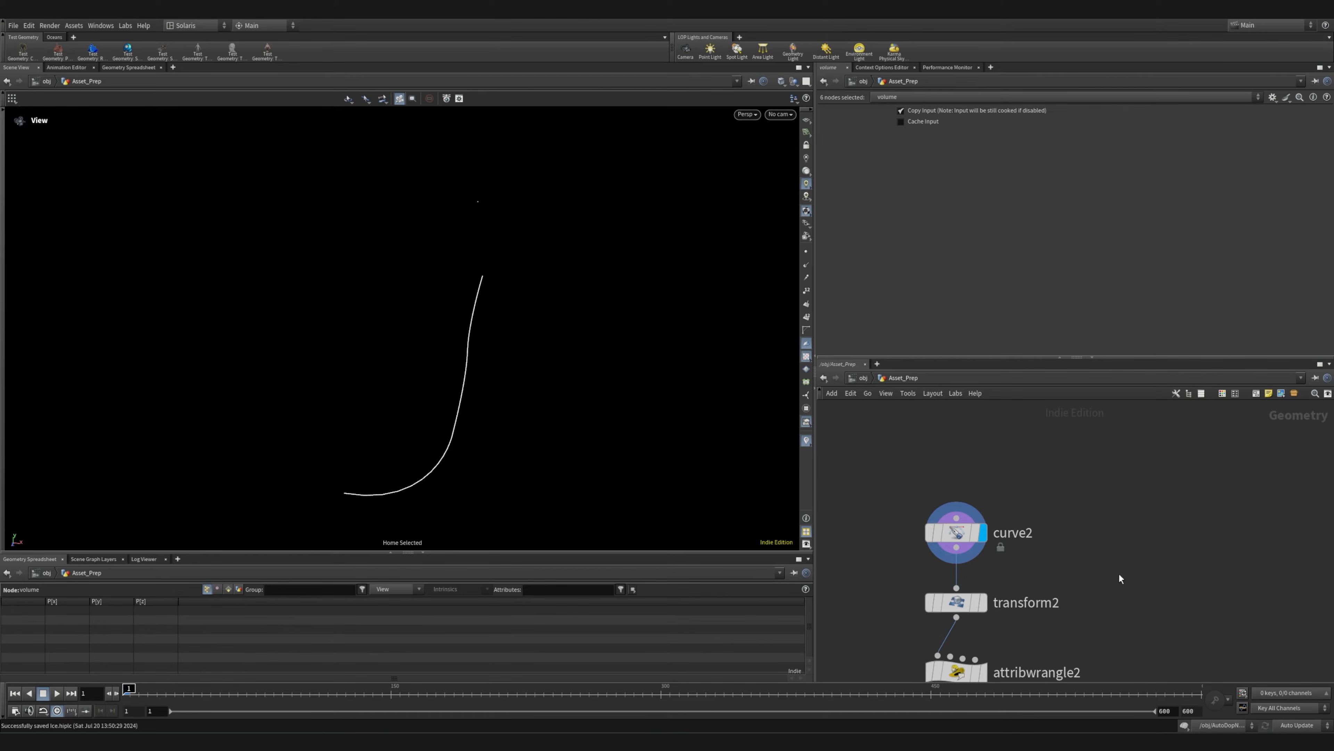
Display the transform2 and attribwrangle2 results in the stick chain and show the wrangle's VEX code
middle_drag(1121, 578, 1120, 458)
click(981, 482)
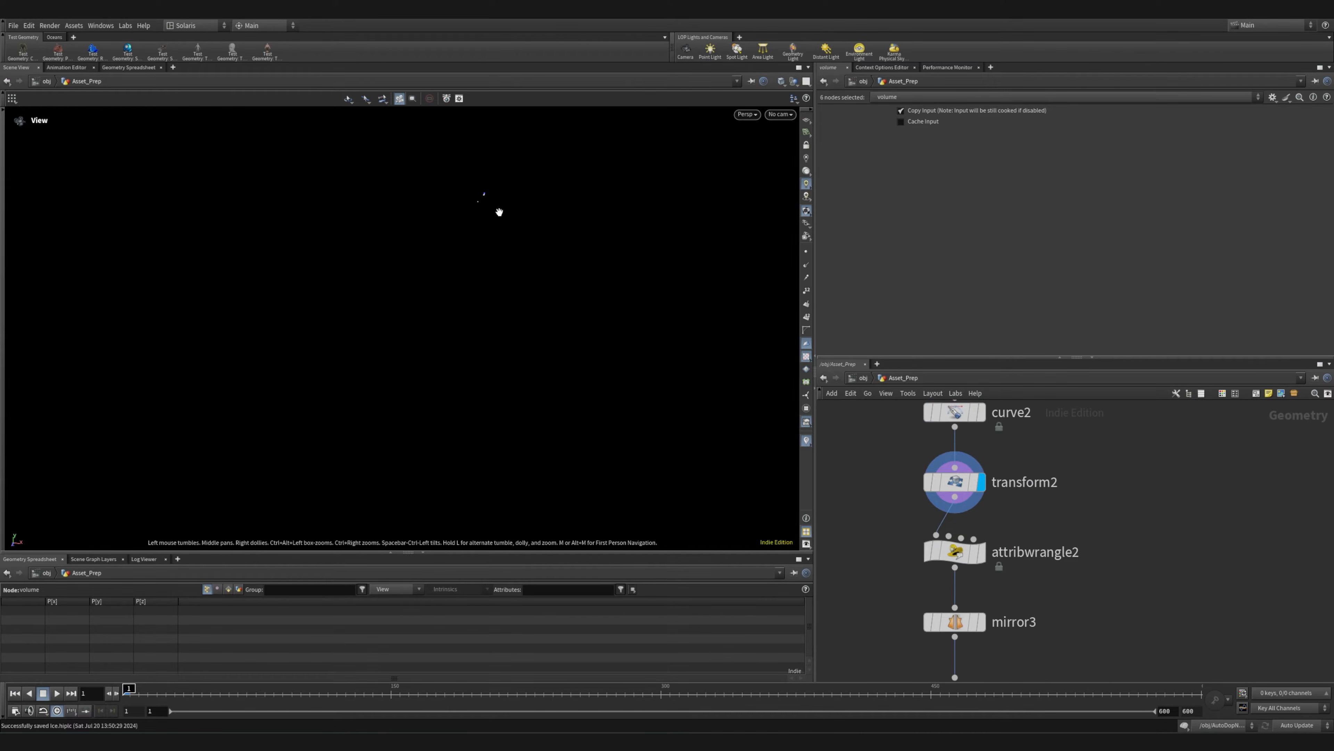
drag(488, 285, 581, 326)
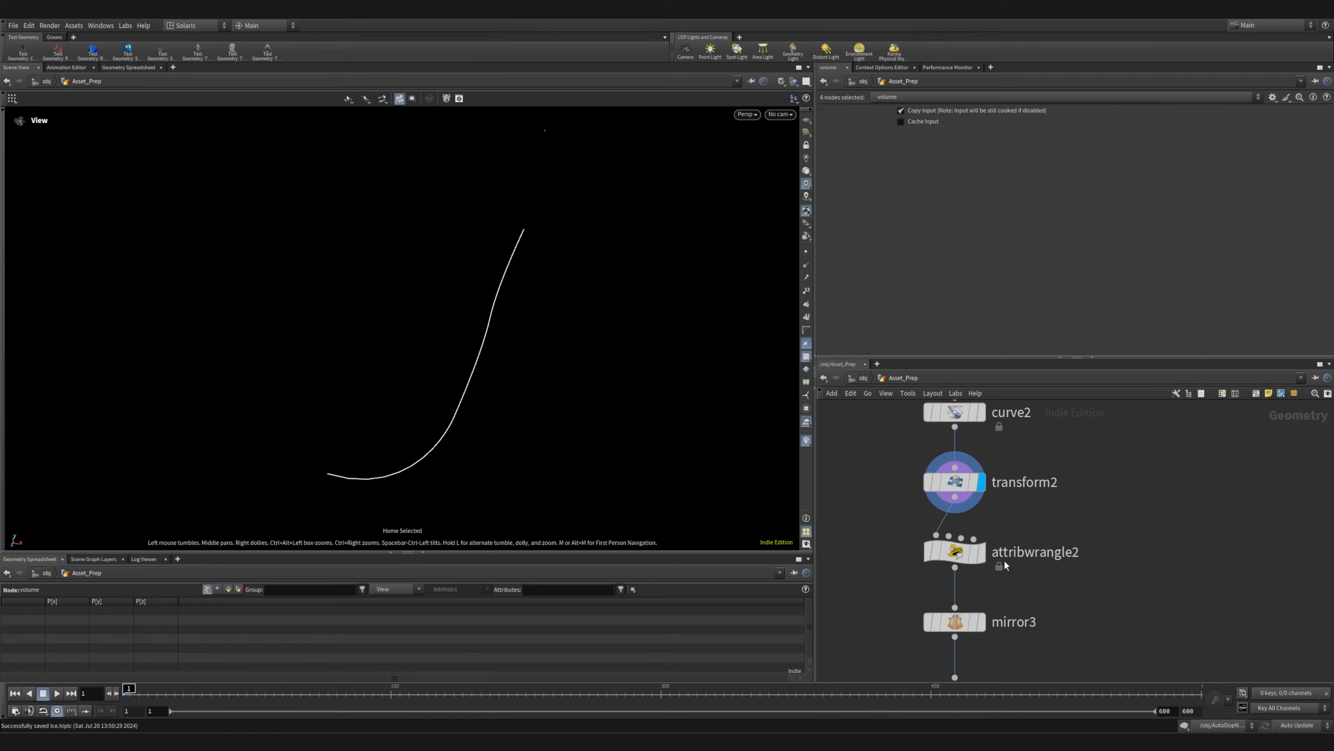
click(981, 552)
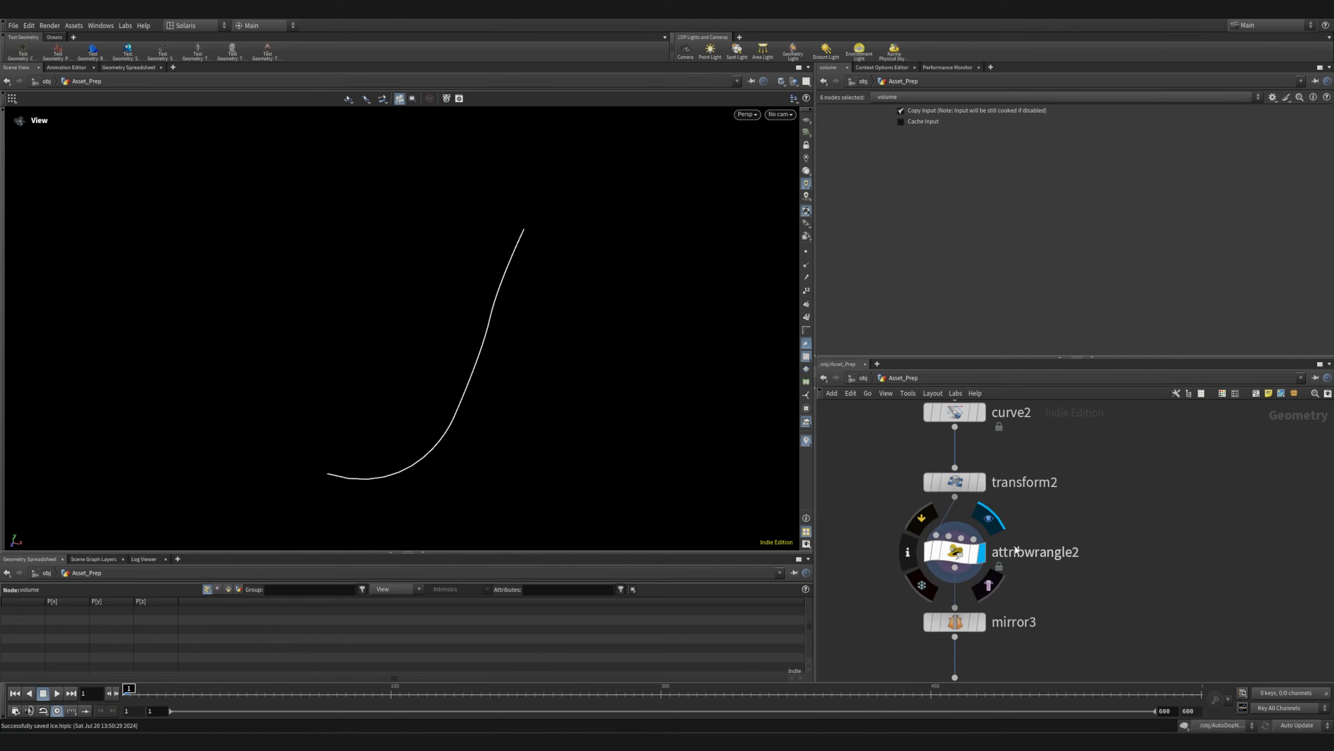
click(965, 556)
Display the mirror3 and mirror2 results and examine the mirrored stick outline
middle_drag(1077, 641, 1068, 553)
mouse_move(947, 538)
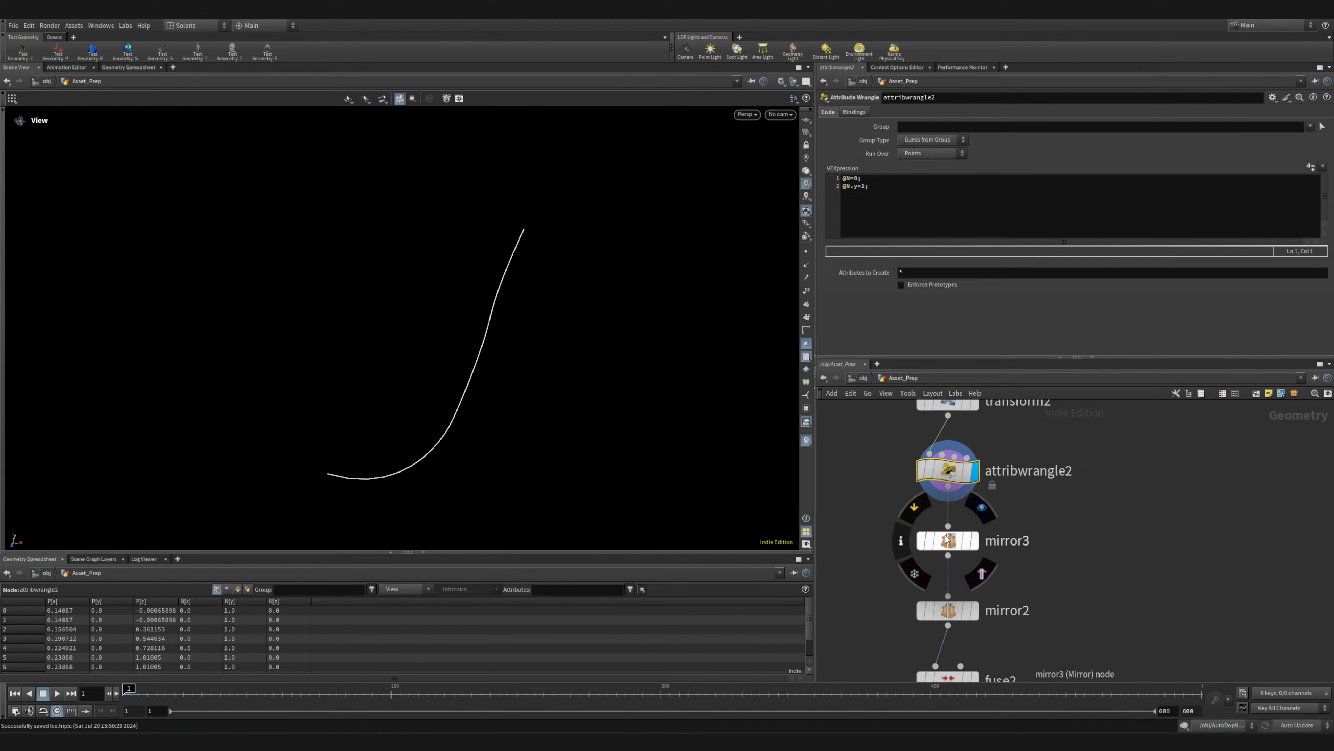
click(983, 509)
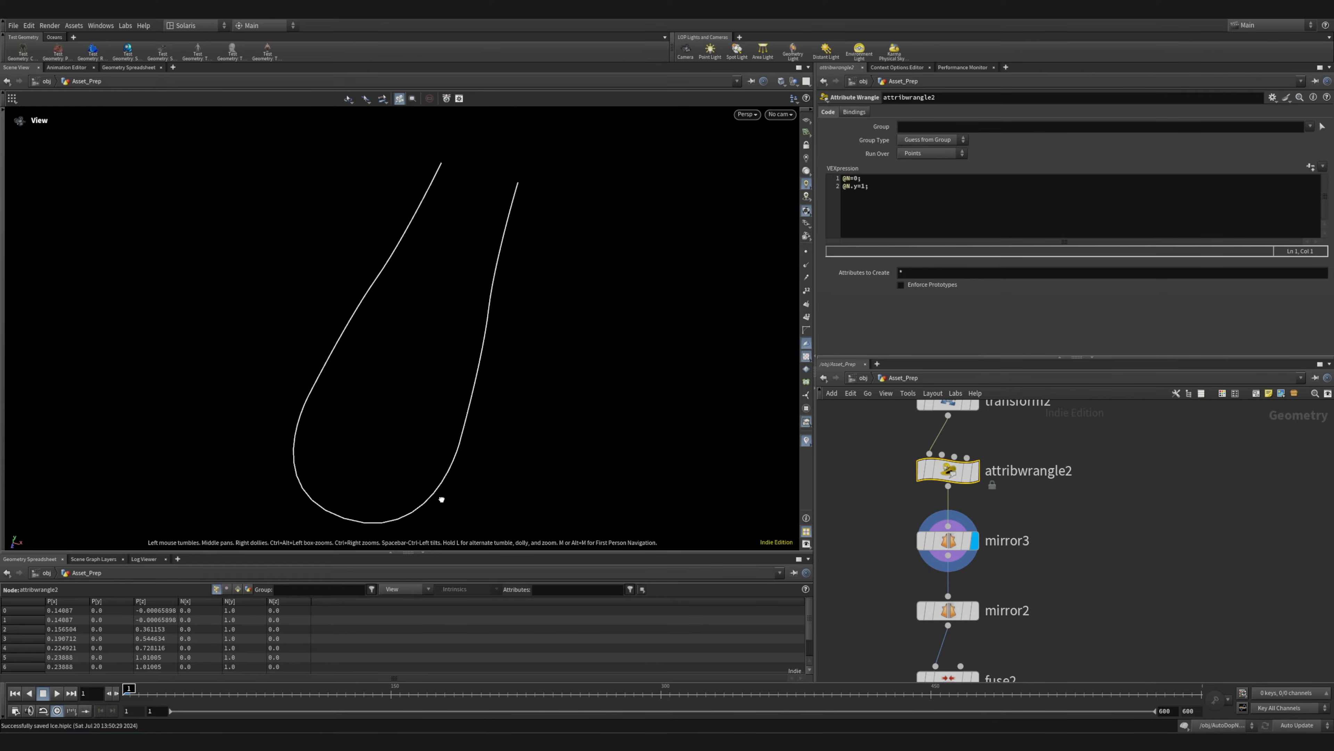
middle_drag(1048, 610, 1051, 547)
click(998, 545)
middle_drag(1062, 625, 1066, 562)
drag(531, 384, 573, 421)
right_drag(553, 420, 455, 414)
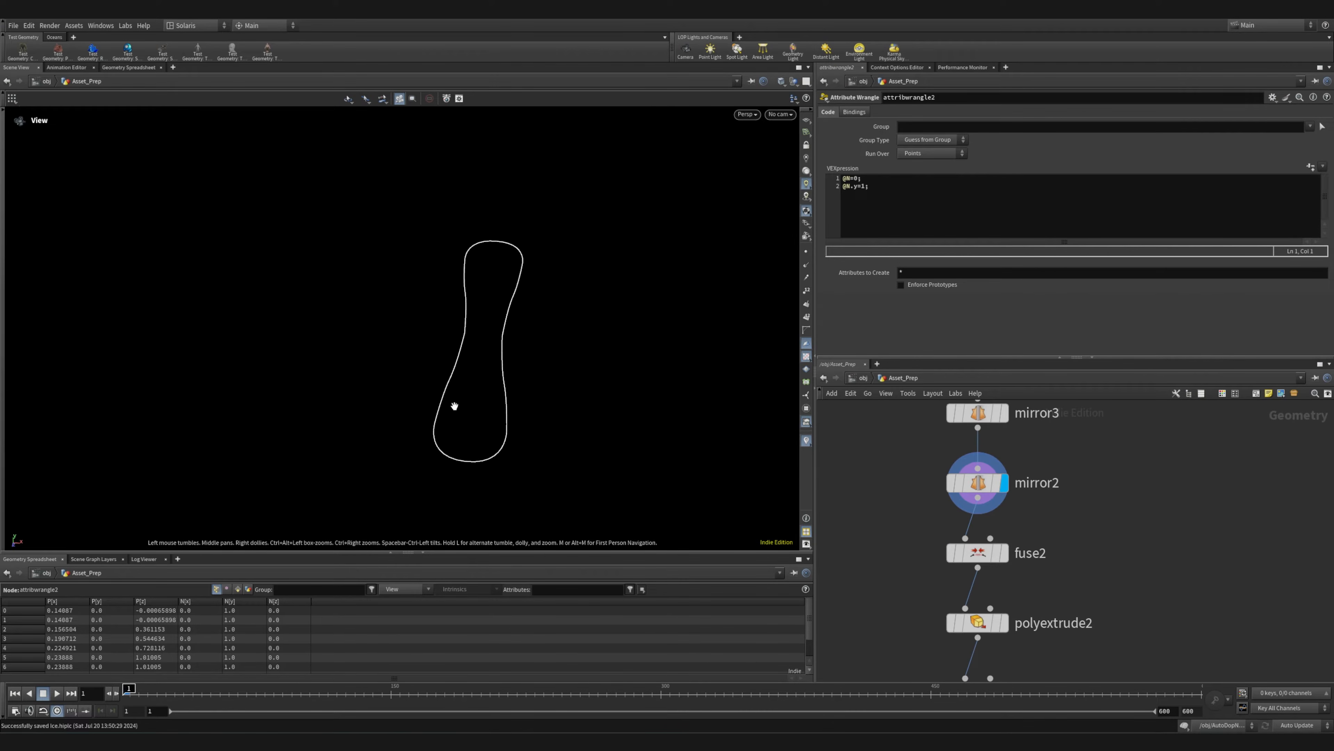
drag(371, 308, 480, 410)
Display the fuse2 and polyextrude2 results and show the parameters of the stick's extrusion
middle_drag(1149, 581, 1150, 541)
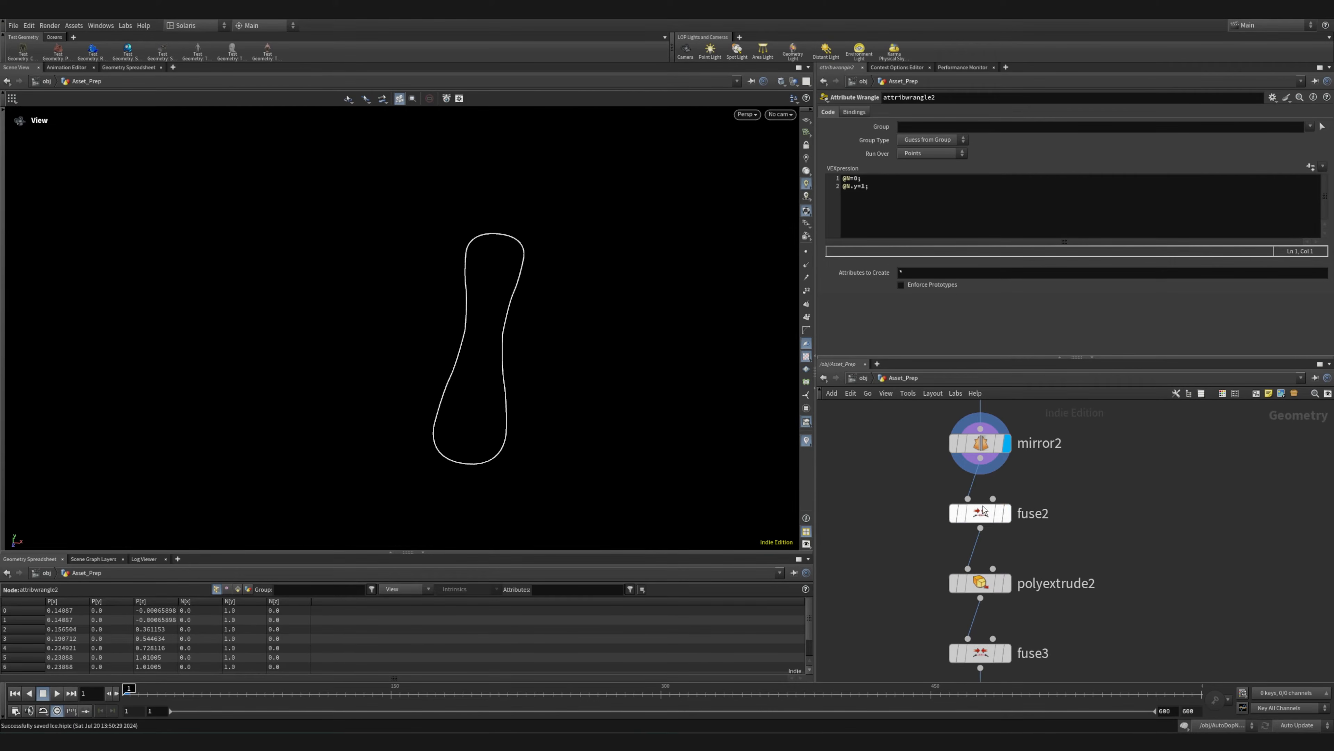
click(1019, 484)
click(1016, 550)
drag(604, 469, 731, 317)
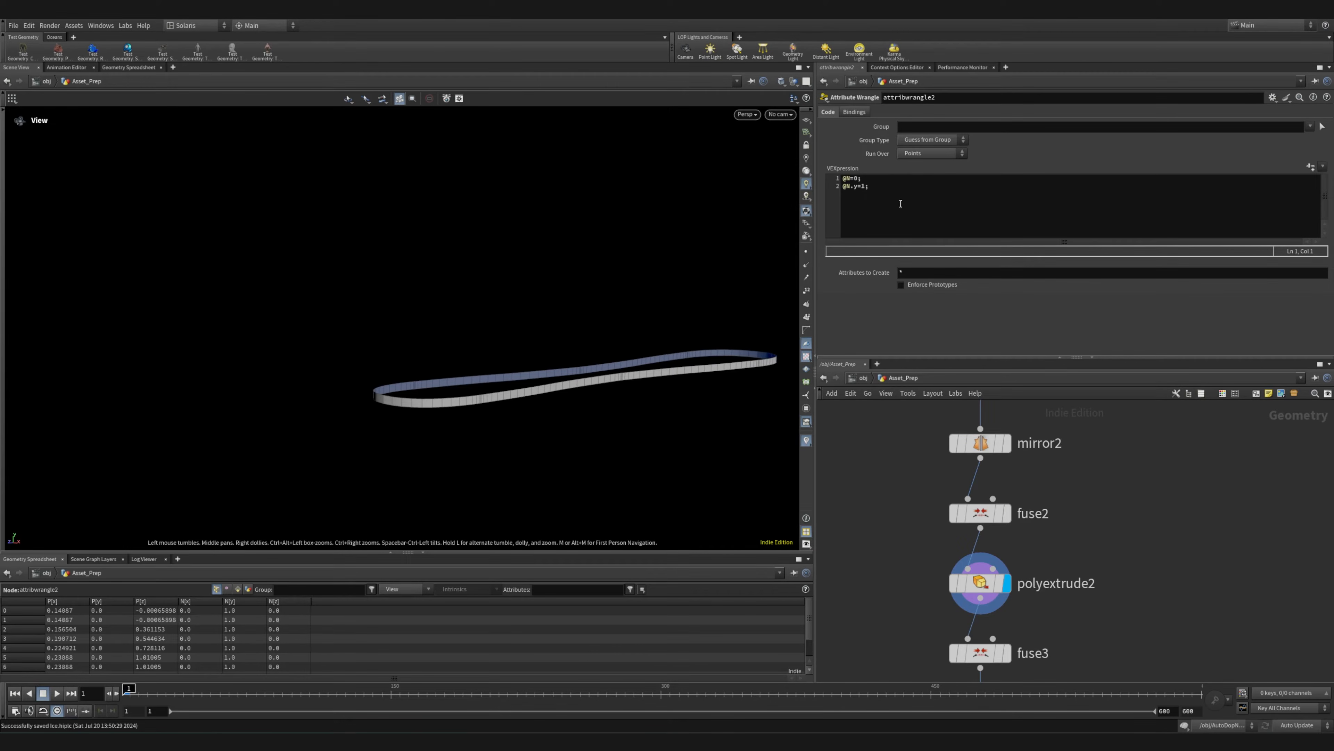
click(980, 582)
Display the fuse3 and polyfill2 results to examine how the extruded stick is capped
middle_drag(1107, 620, 1000, 532)
mouse_move(968, 535)
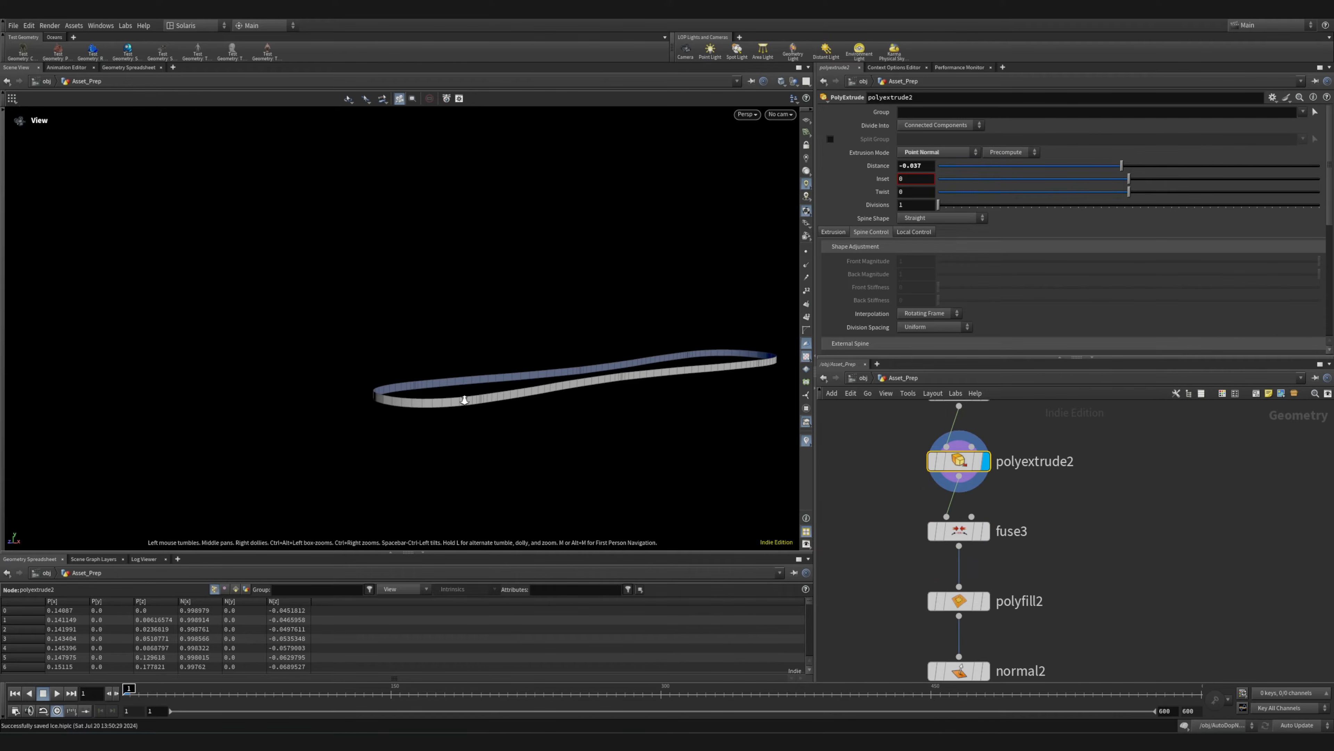
click(993, 497)
middle_drag(1110, 593, 1102, 512)
mouse_move(960, 520)
click(985, 487)
middle_drag(1059, 568, 1051, 481)
drag(462, 399, 524, 450)
Display the normal2 and polybevel2 results and examine the stick's beveled edges
middle_drag(1003, 575, 1002, 523)
mouse_move(966, 452)
click(978, 423)
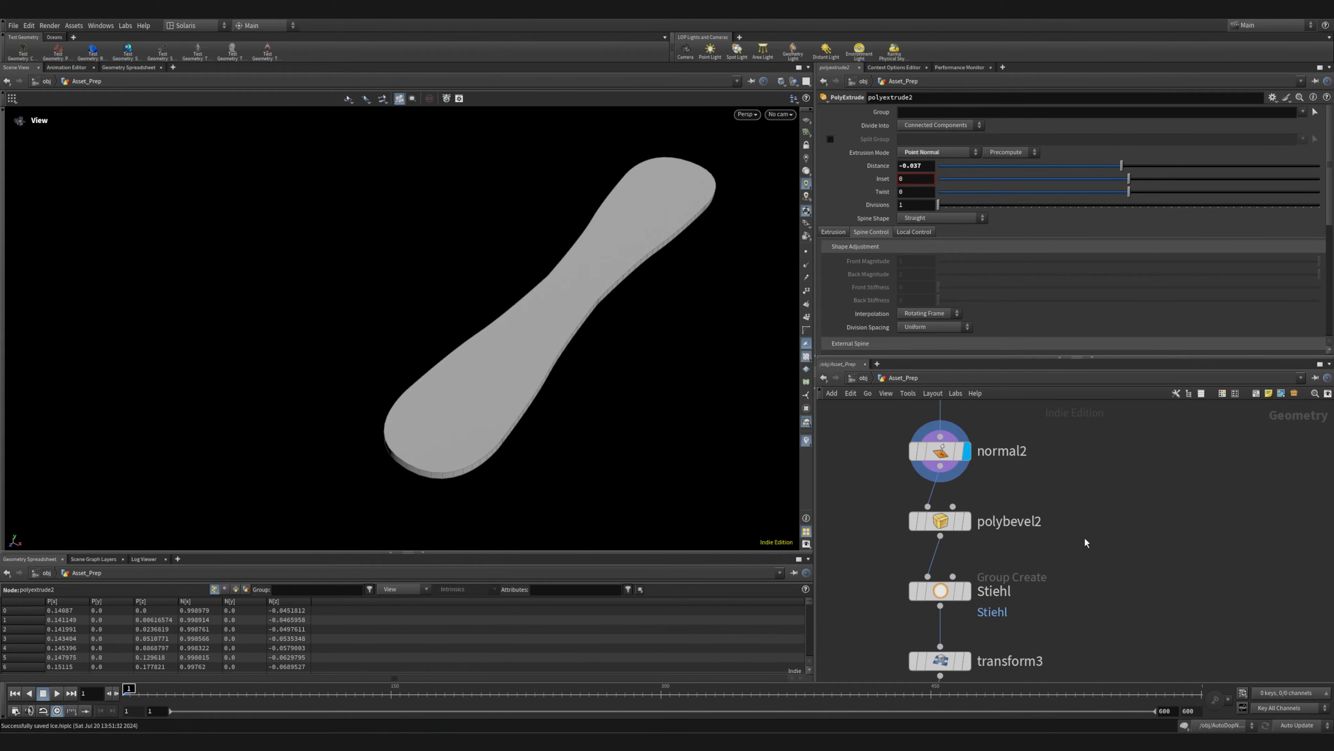
middle_drag(1086, 557, 1060, 485)
mouse_move(919, 449)
click(948, 424)
drag(524, 459, 473, 428)
right_drag(494, 428, 631, 402)
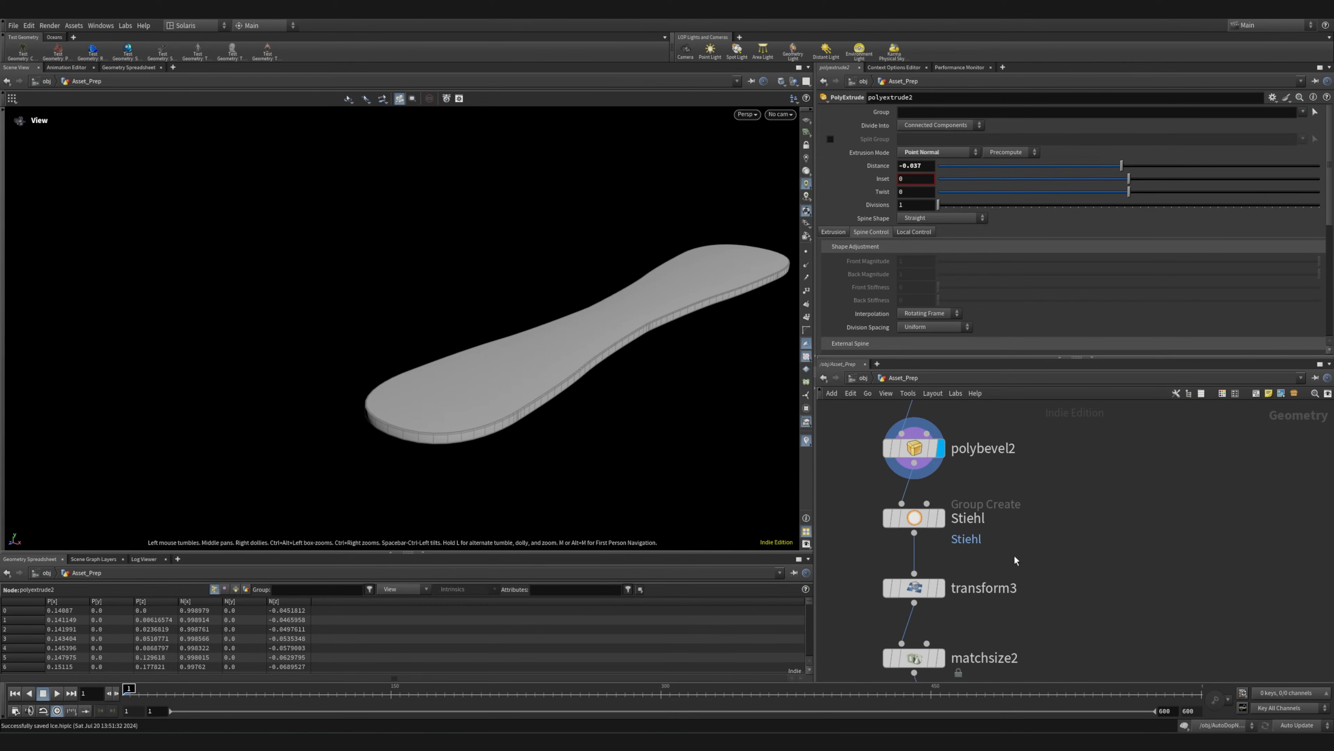
Display the Stiehl group node and examine the grouped stick geometry
click(942, 518)
middle_drag(1038, 579, 1027, 504)
mouse_move(889, 493)
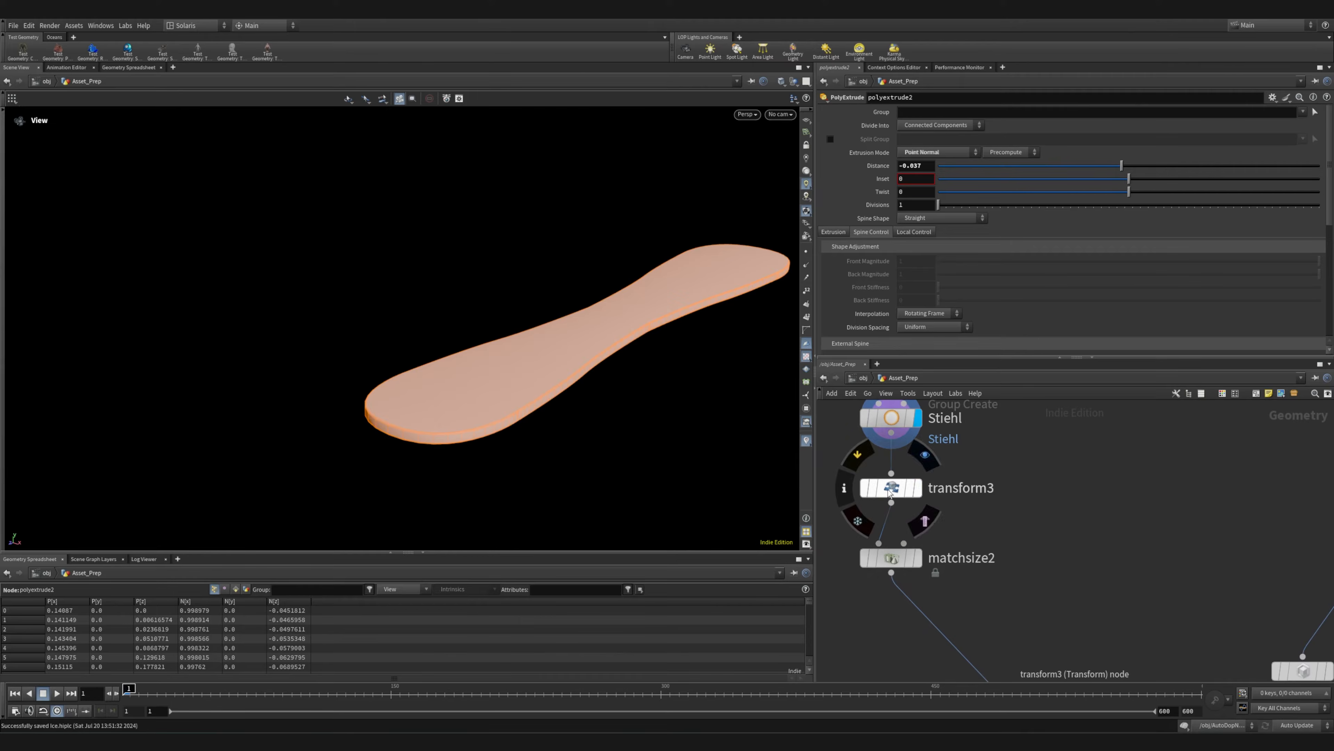
drag(570, 463, 626, 408)
right_drag(625, 407, 641, 392)
Display the transform3 and matchsize2 results to examine the stick's final placement
mouse_move(918, 486)
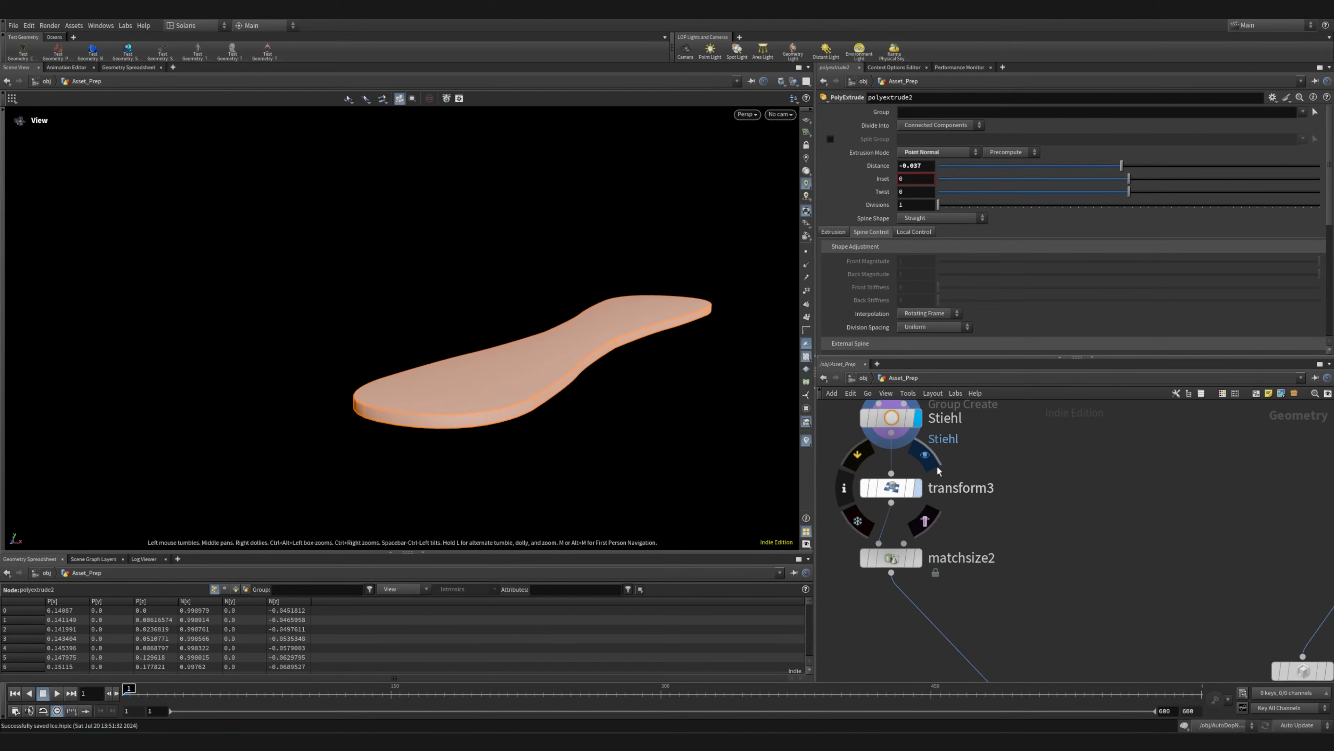
click(934, 465)
drag(429, 412, 493, 505)
right_drag(584, 414, 225, 414)
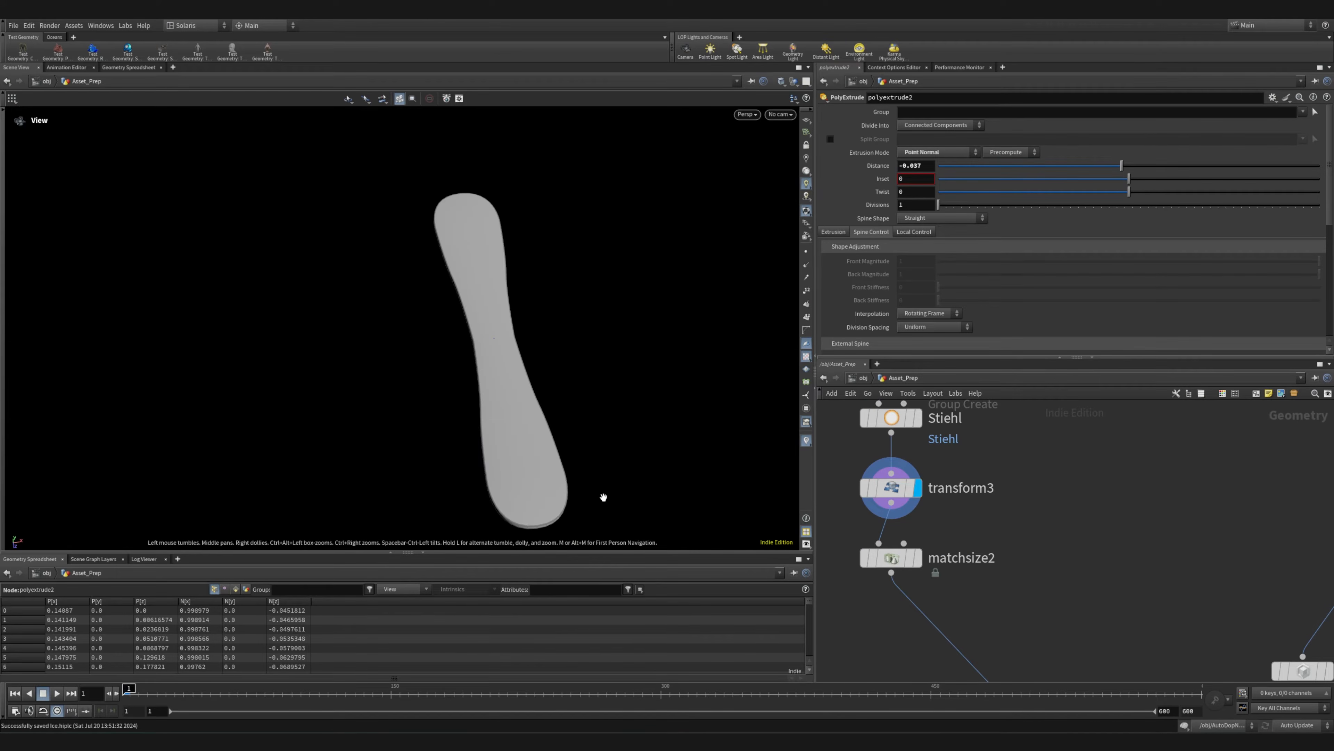
middle_drag(604, 497, 446, 458)
click(918, 558)
drag(421, 369, 492, 372)
right_drag(592, 364, 316, 302)
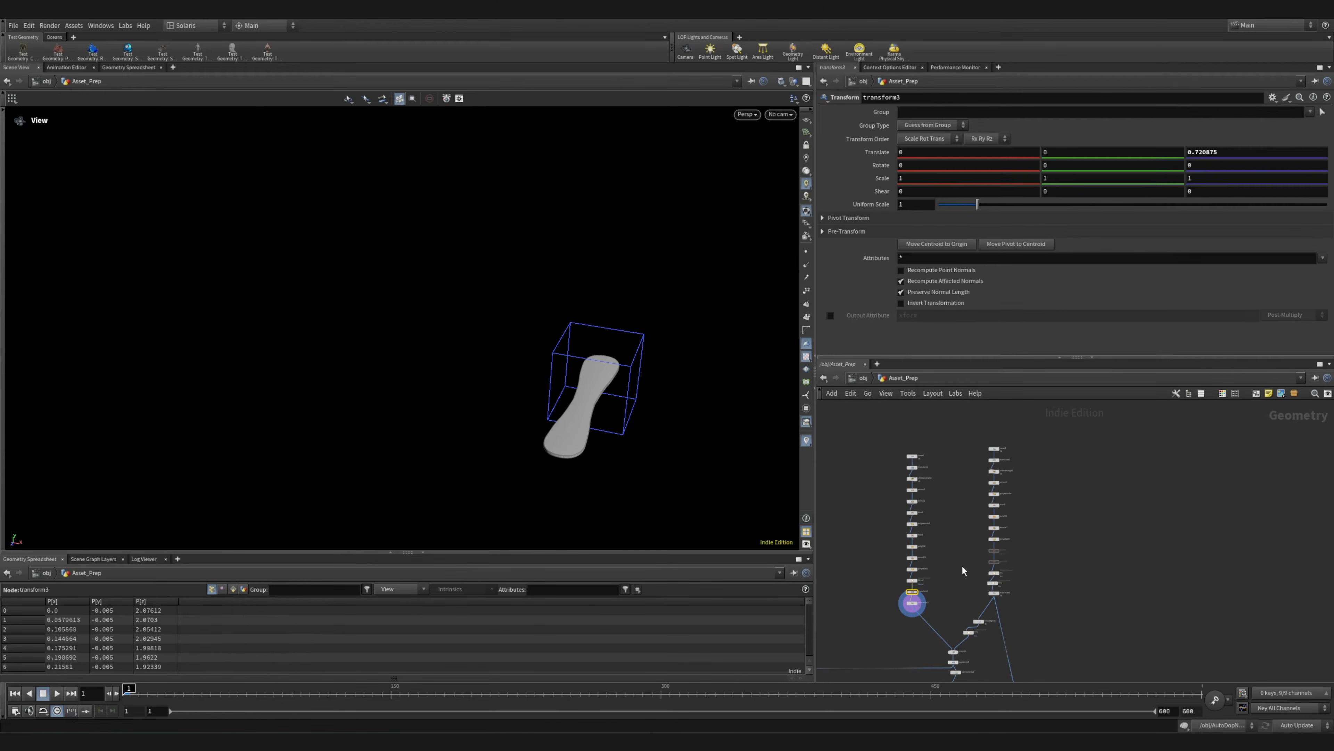
Display the curve1 and transform1 results at the head of the ice body chain
scroll(993, 445, up, 2)
scroll(985, 474, up, 5)
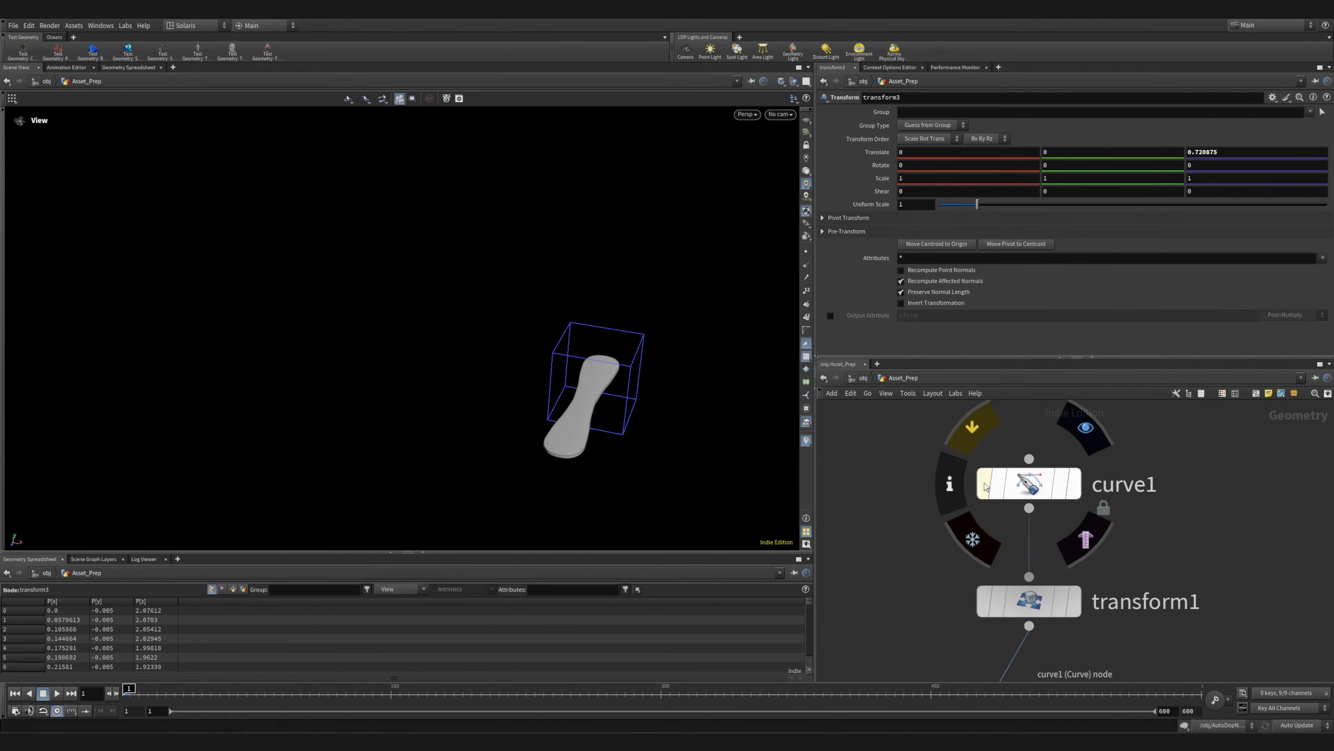
click(1082, 439)
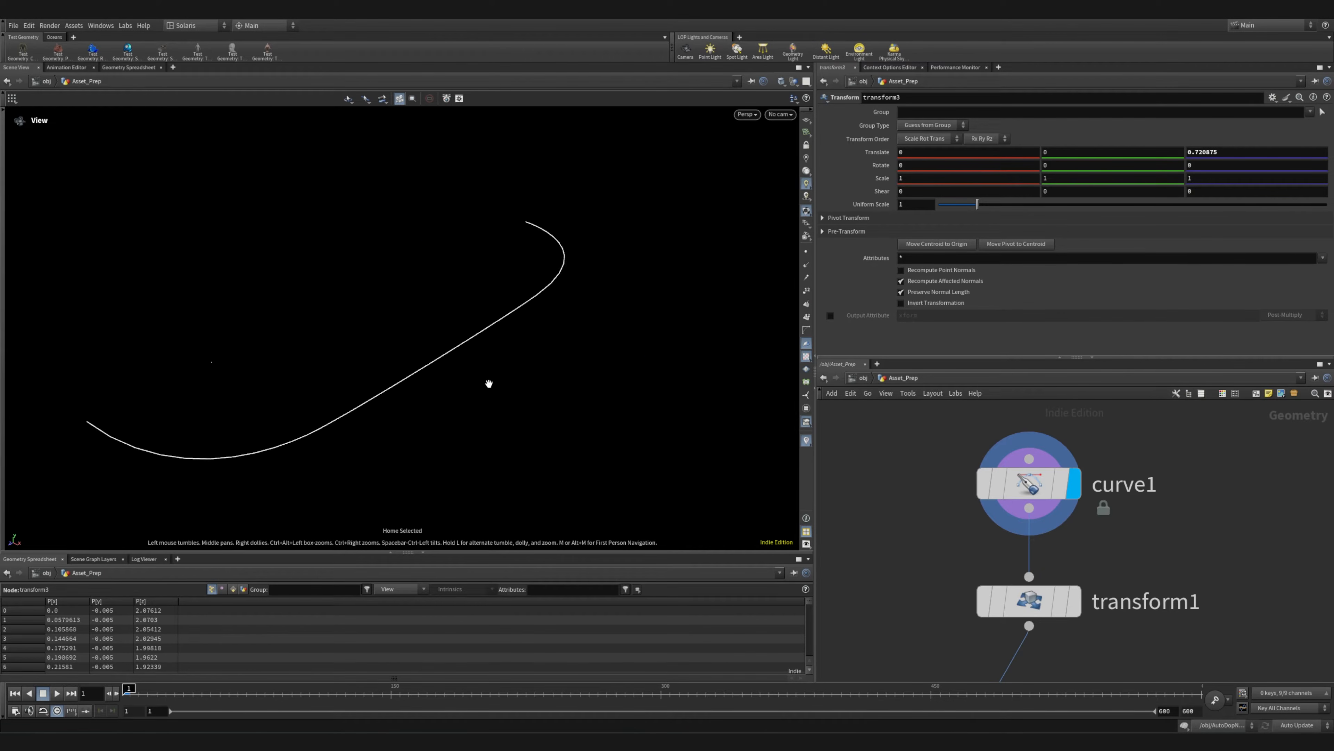
middle_drag(1185, 622, 1117, 480)
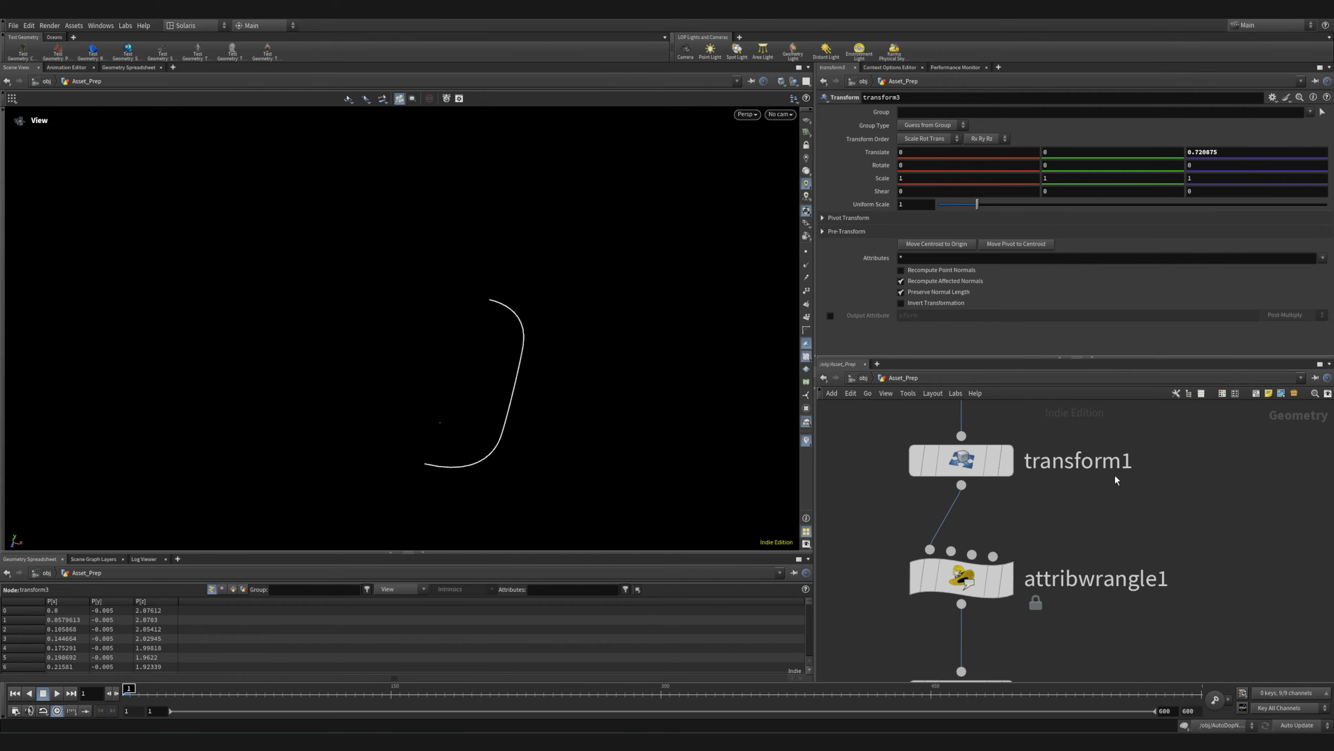
mouse_move(983, 472)
click(1021, 425)
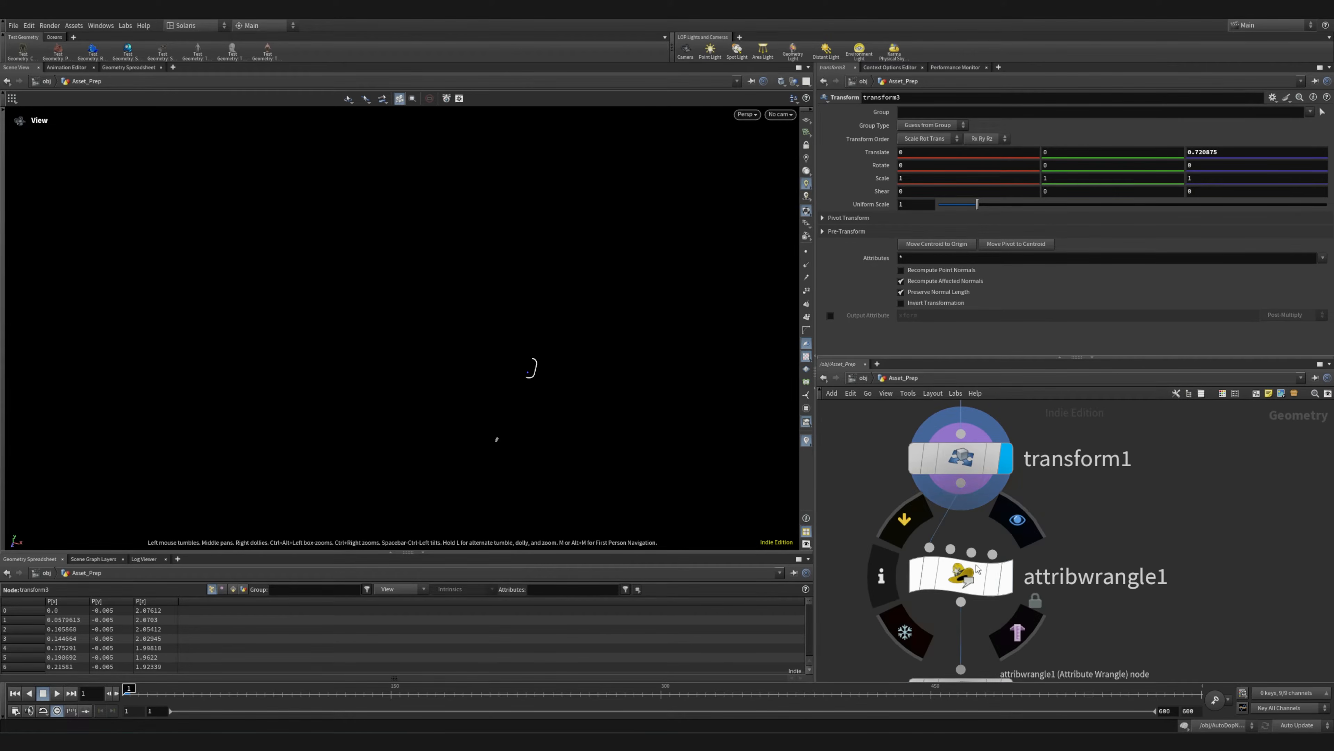
Display the attribwrangle1 and mirror1 results to examine the ice body's mirrored outline
click(1021, 543)
middle_drag(1111, 614, 1110, 470)
mouse_move(1015, 573)
click(1020, 511)
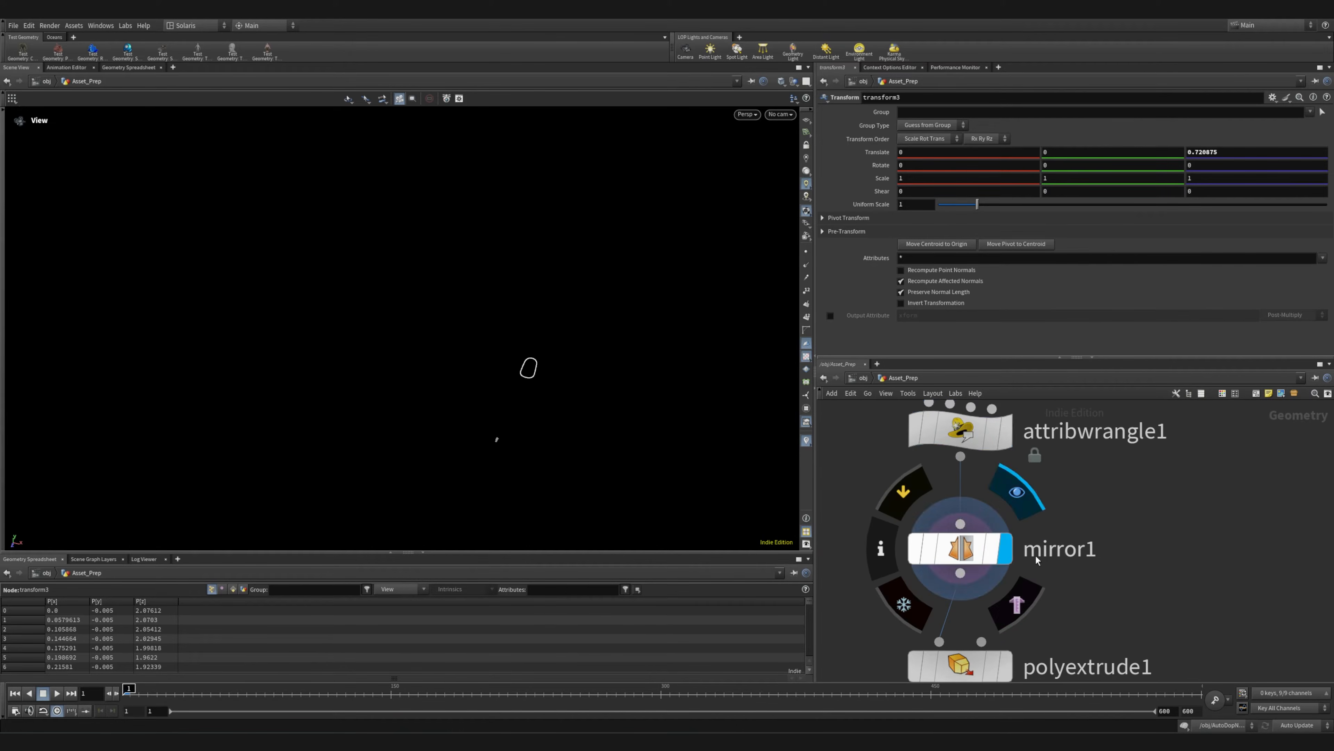
Display the polyextrude1 and fuse1 results and frame the extruded ice body in the viewport
middle_drag(1087, 612, 1084, 455)
click(1018, 475)
mouse_move(993, 612)
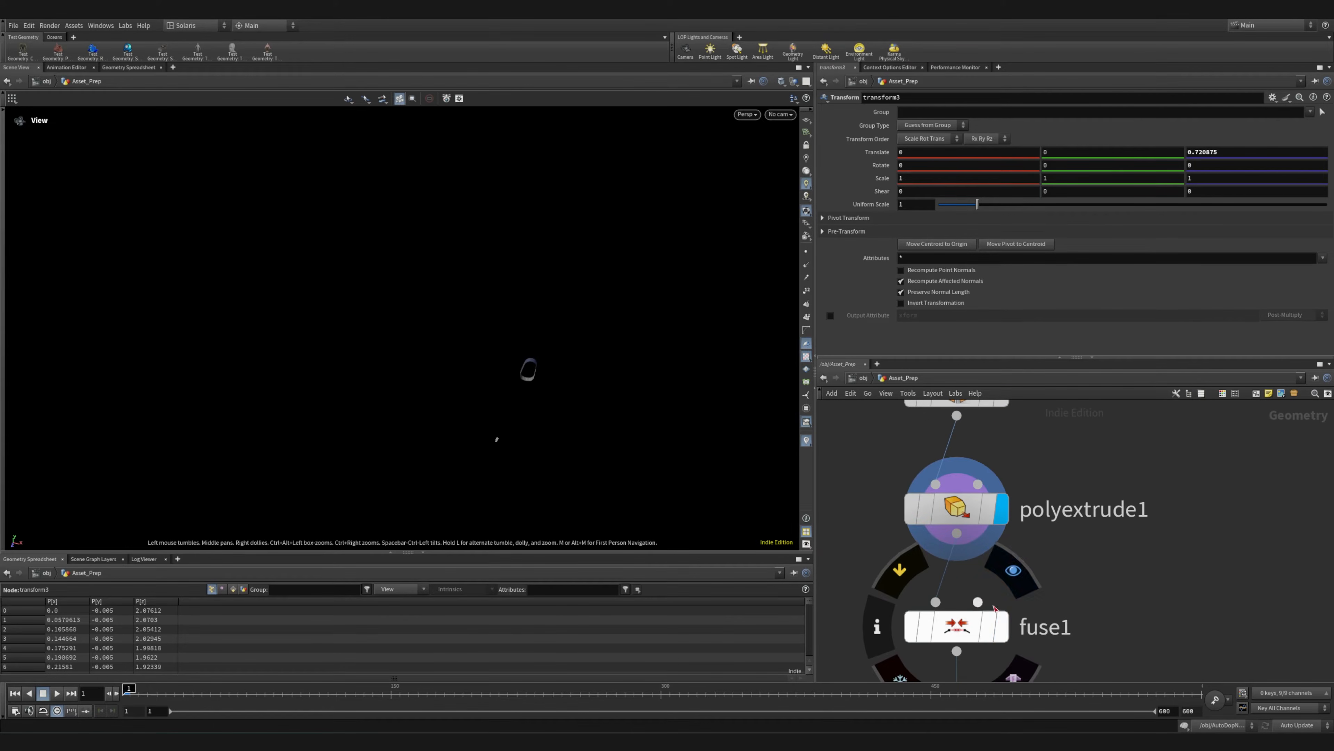
click(1015, 586)
key(space+g)
Display the polyfill1 and normal1 results to examine the ice body's caps and shading
middle_drag(1090, 614, 1090, 450)
mouse_move(993, 583)
click(1019, 525)
middle_drag(1069, 638, 1068, 466)
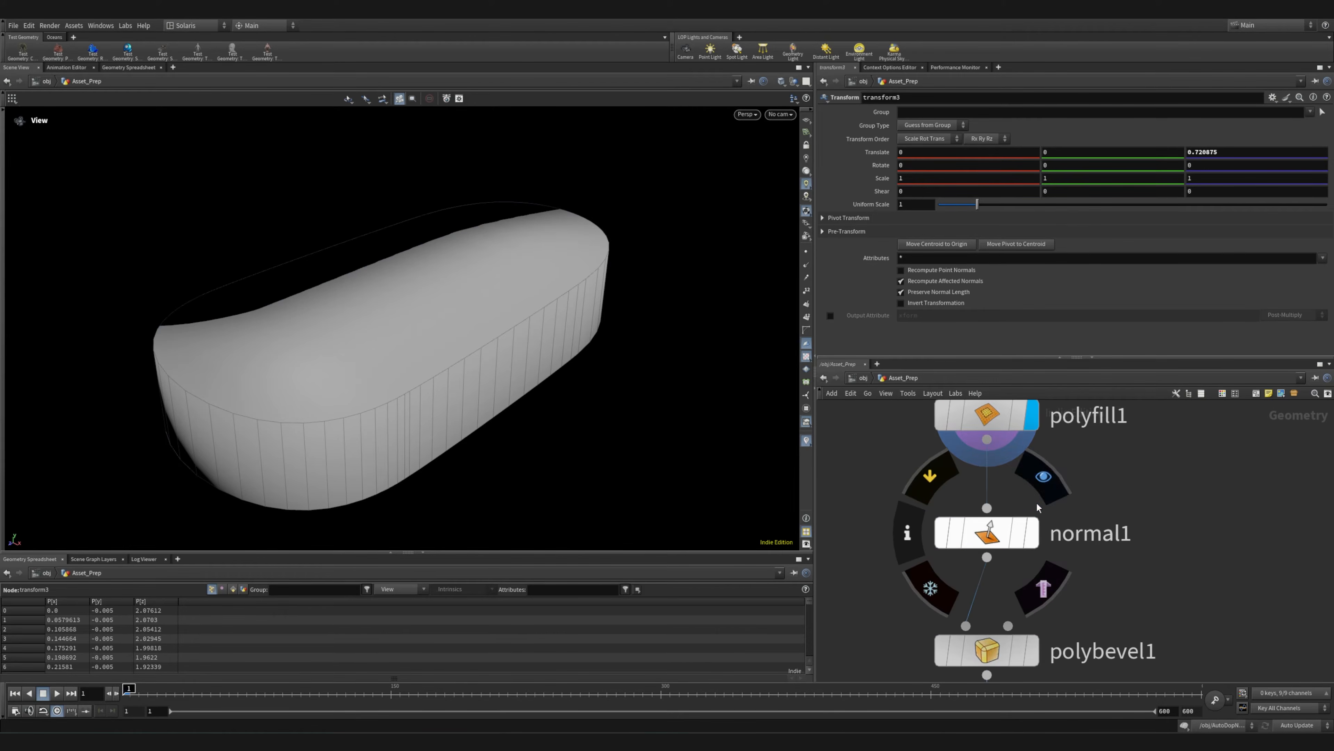
click(1031, 533)
Display the polybevel1 result and examine the ice body's rounded edges from several angles
middle_drag(1103, 553, 1076, 490)
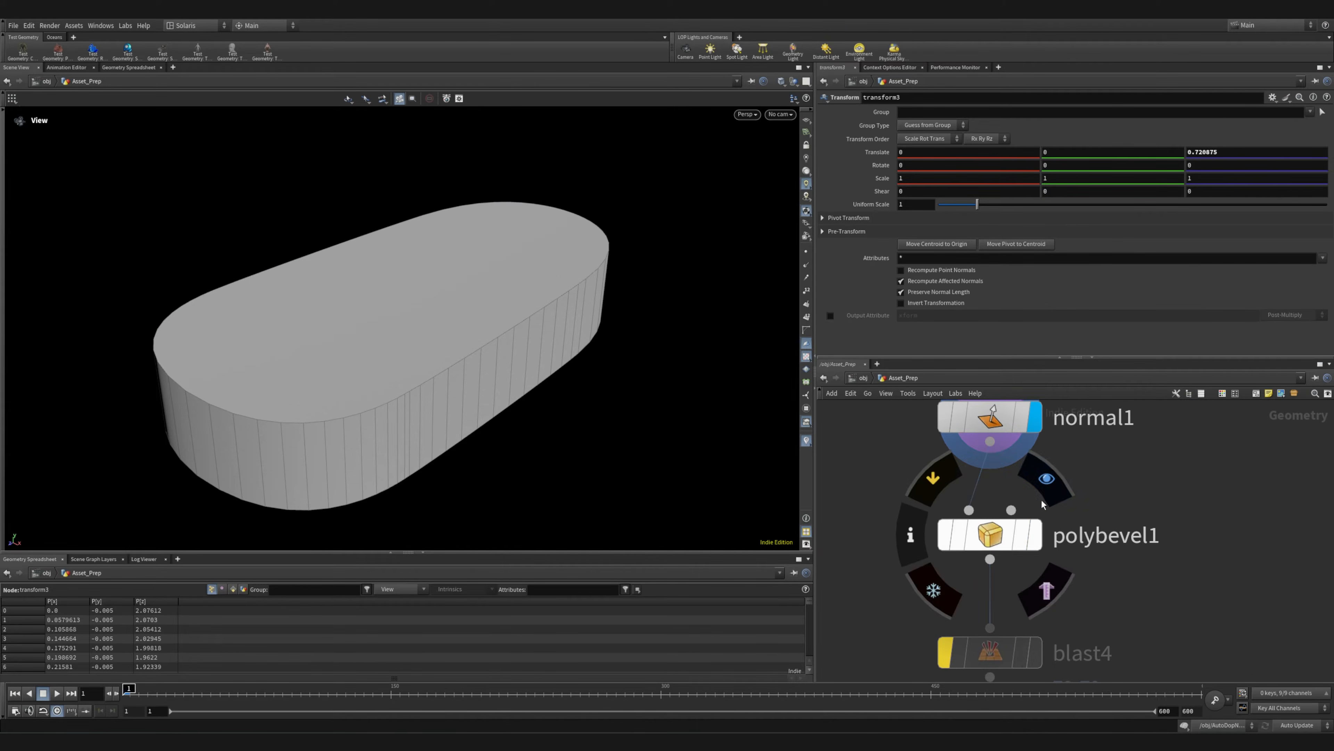
click(1047, 498)
middle_drag(1124, 597, 1111, 508)
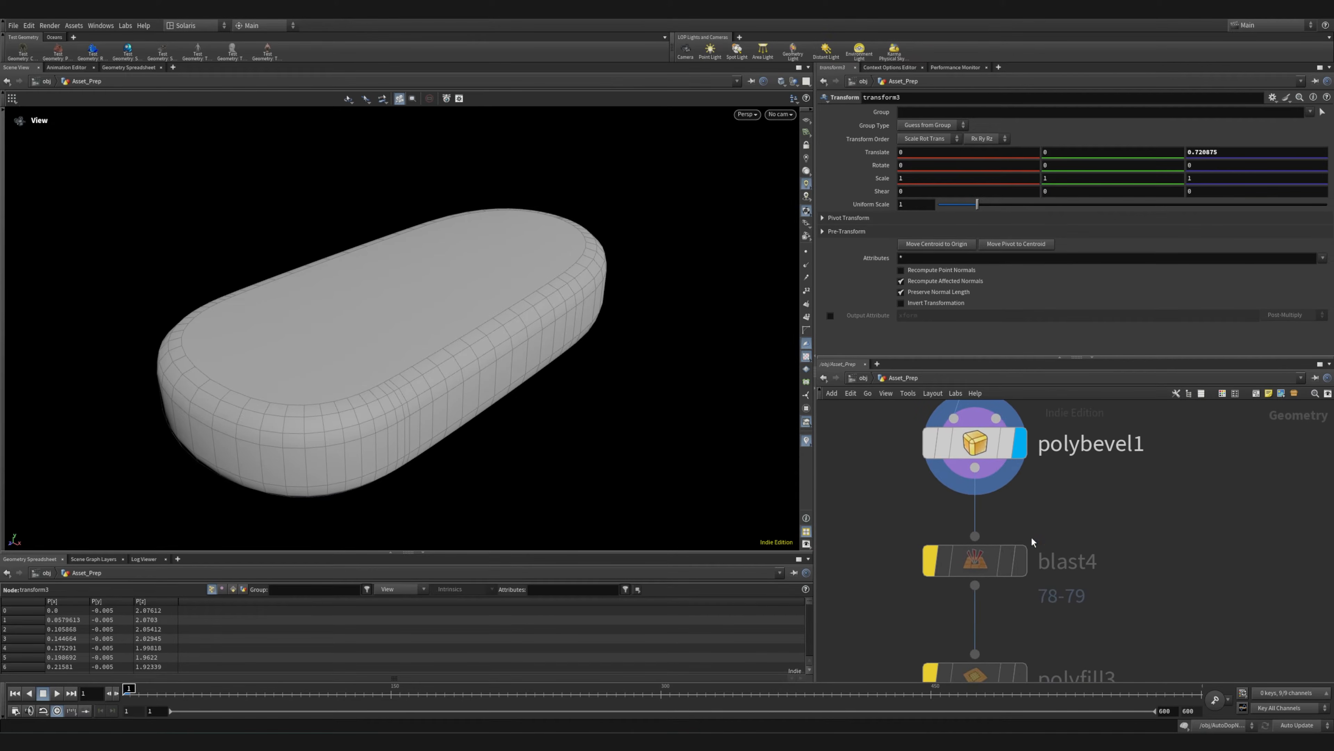
mouse_move(1030, 530)
right_drag(915, 498, 854, 502)
right_drag(363, 350, 253, 355)
drag(253, 355, 315, 349)
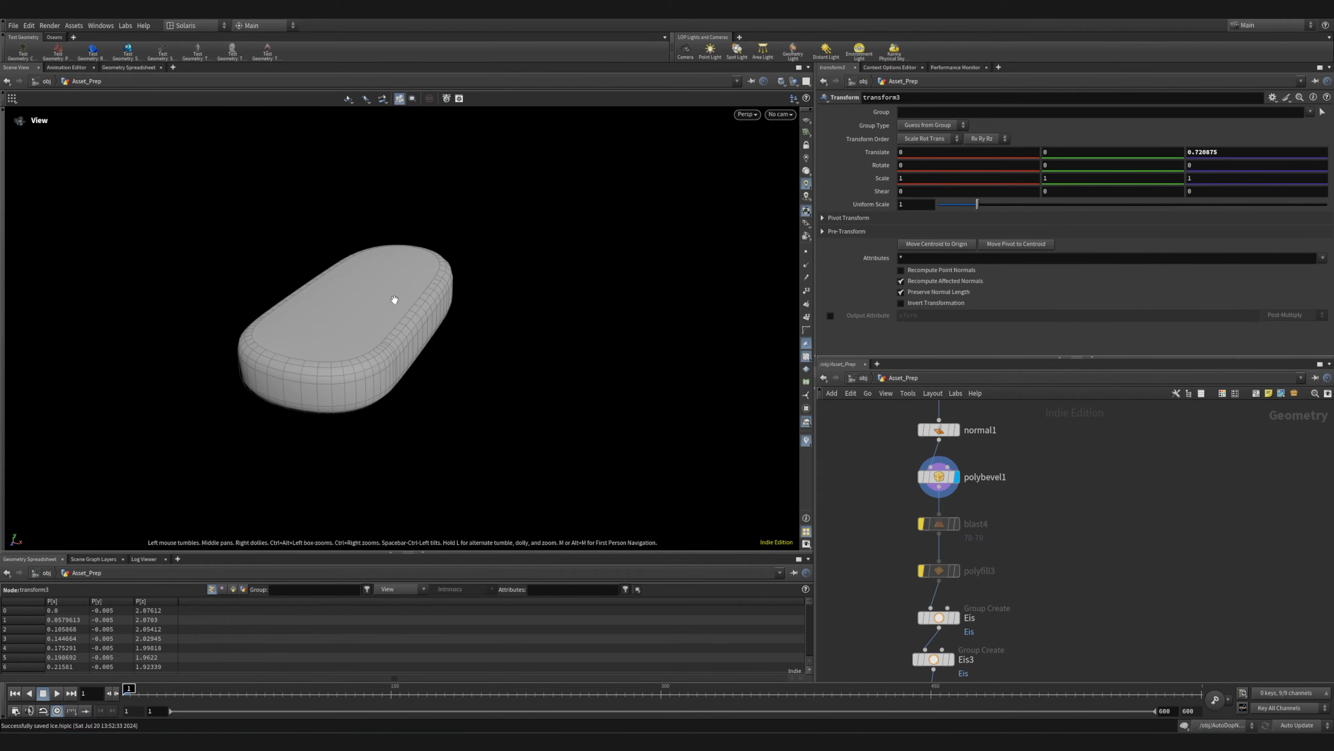
drag(335, 242, 326, 300)
right_drag(326, 300, 432, 363)
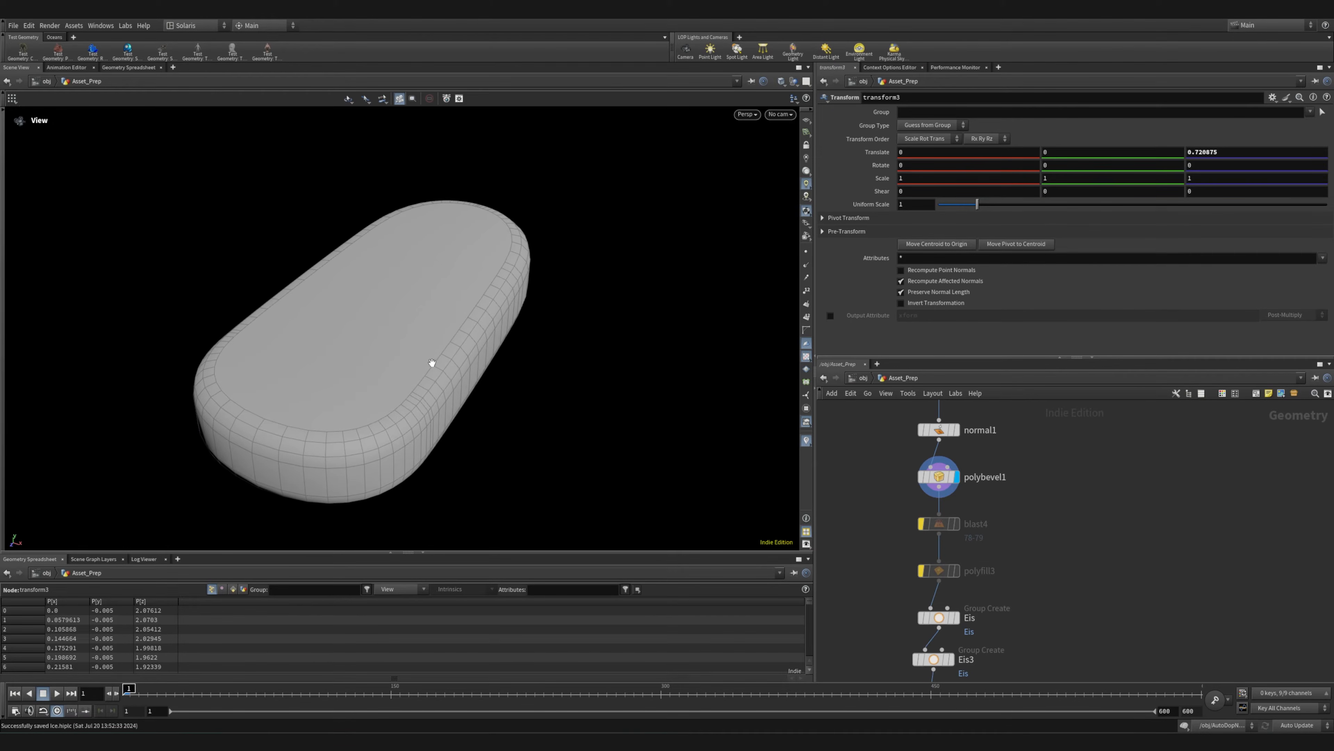
Display the Eis group node and review the group settings of Eis and Eis3
middle_drag(1018, 570, 990, 481)
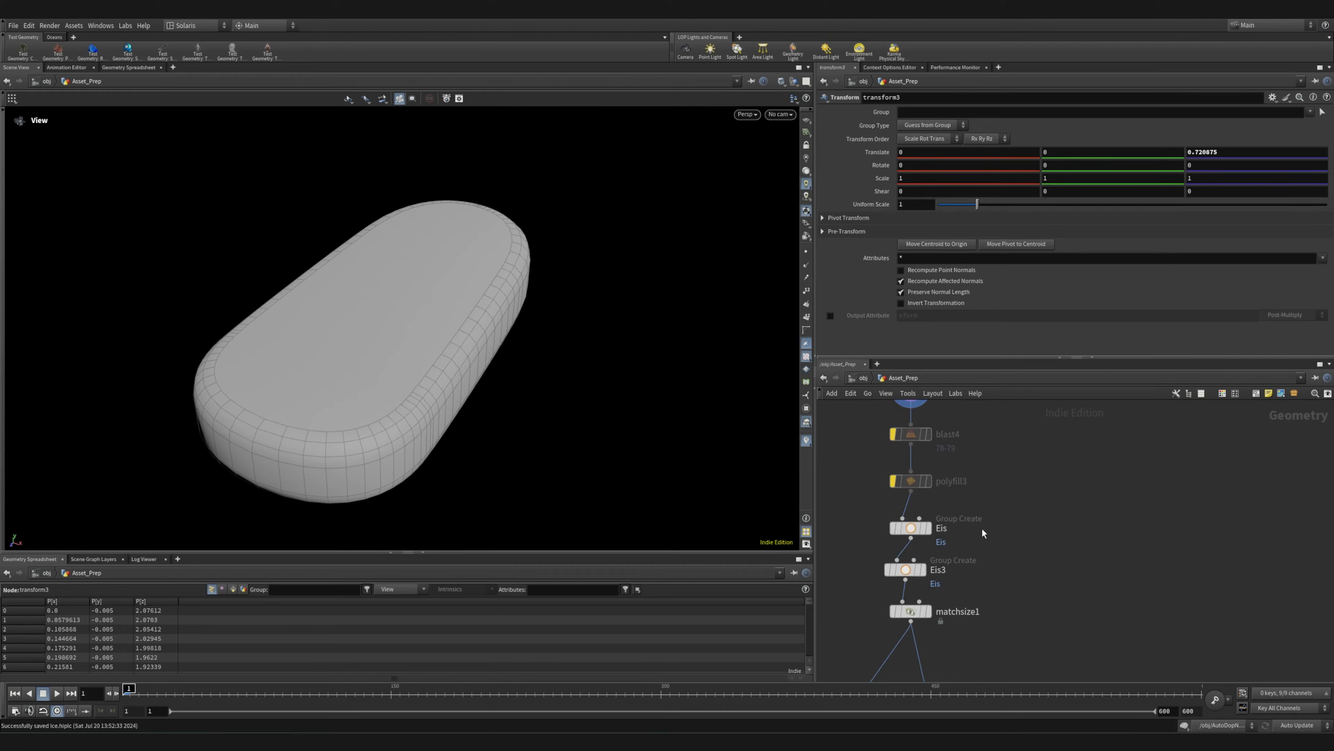
scroll(949, 509, down, 6)
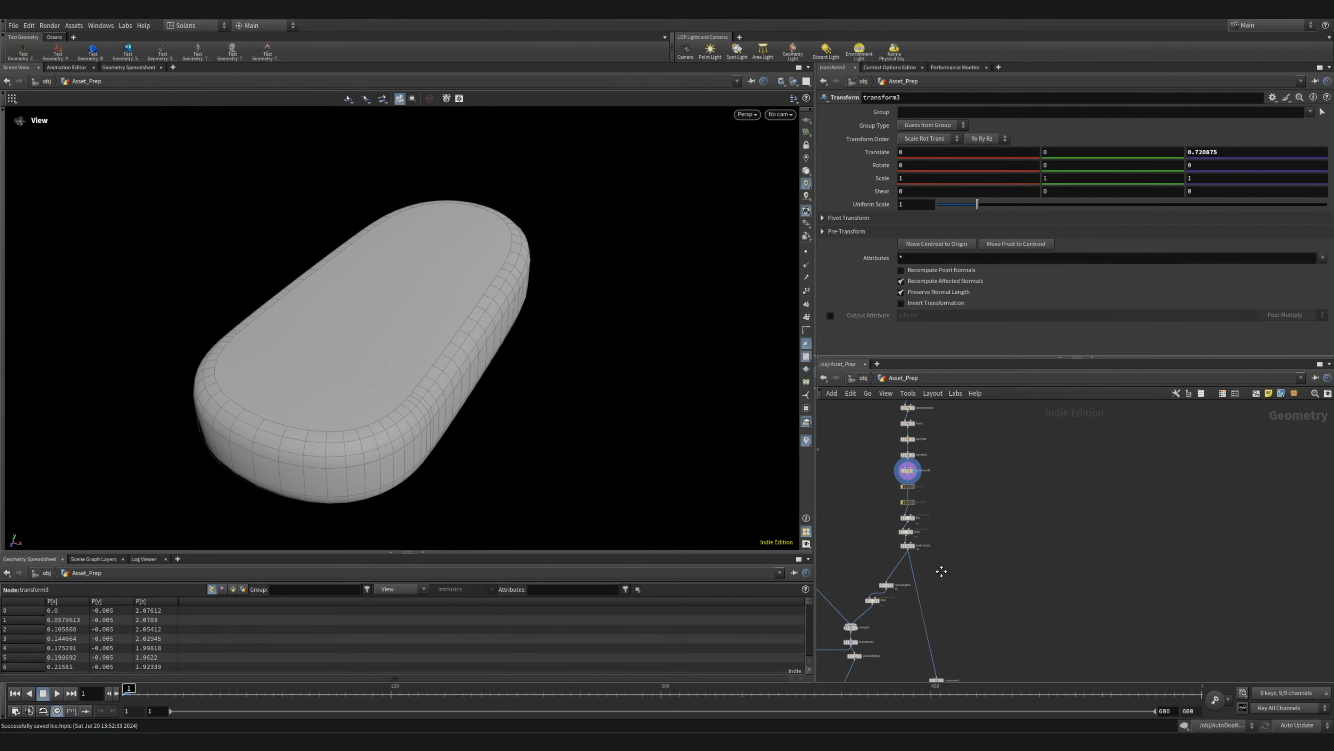
scroll(935, 568, up, 5)
mouse_move(975, 484)
click(998, 450)
click(966, 489)
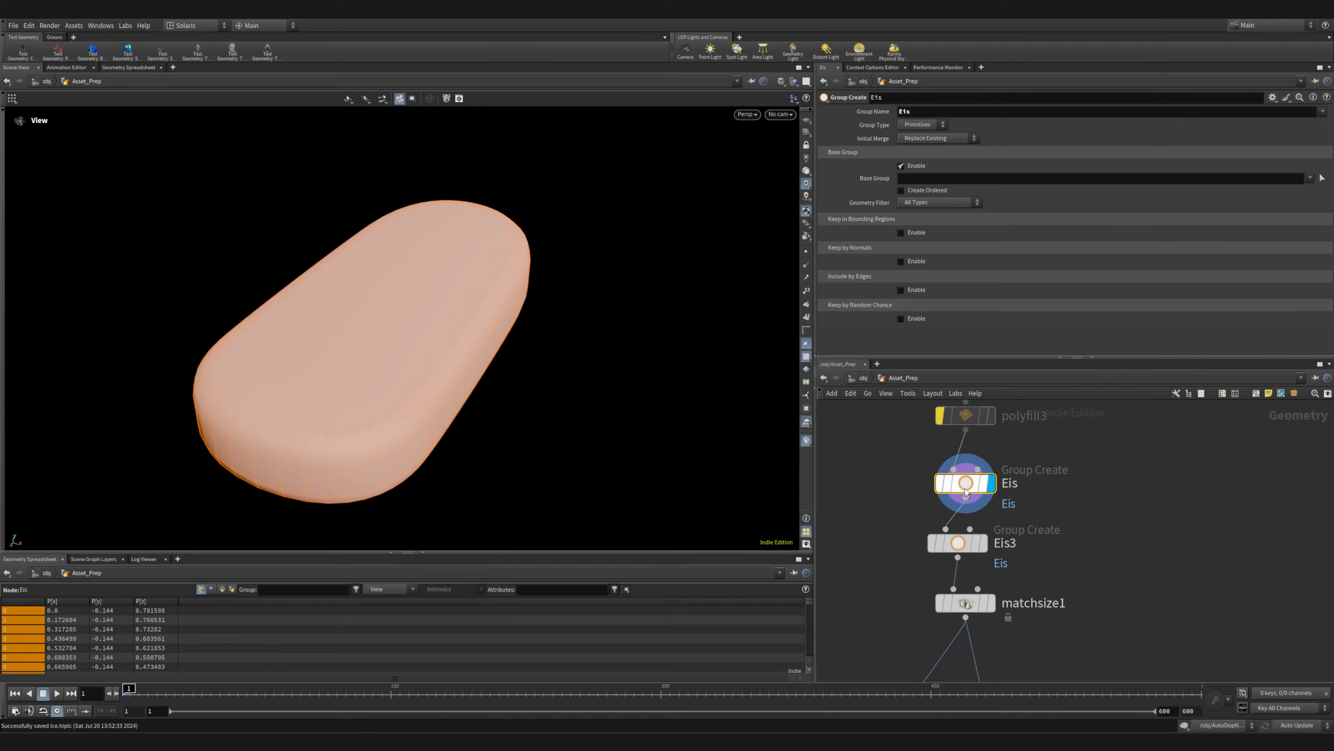
click(964, 545)
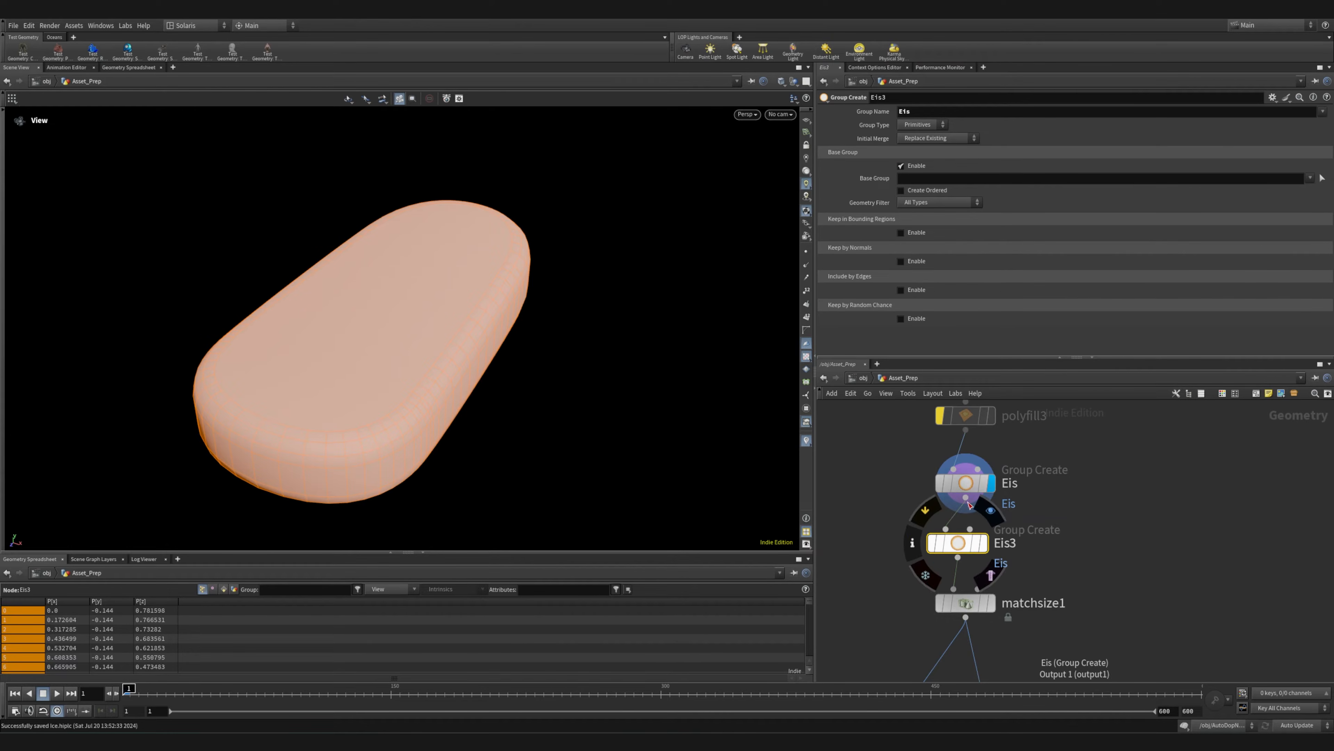
Delete the redundant Eis3 group node between Eis and matchsize1
click(966, 485)
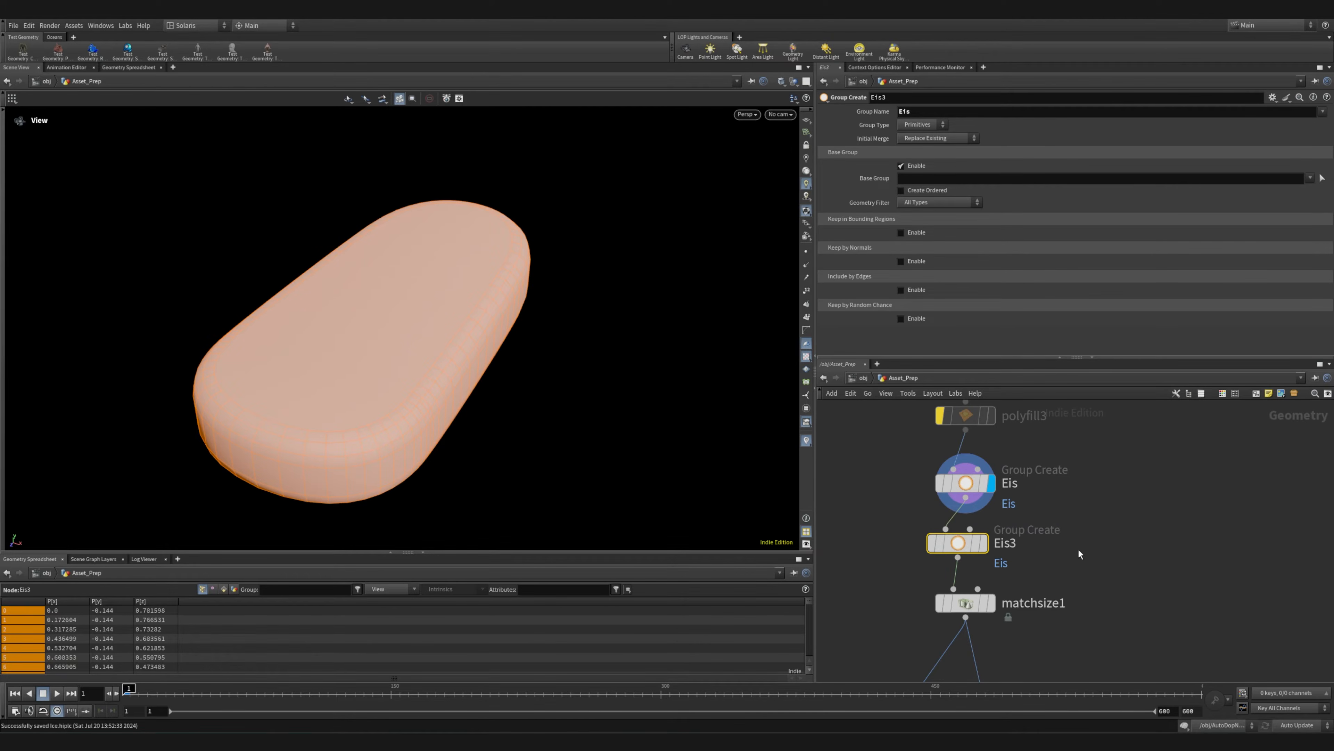
key(Delete)
scroll(949, 532, down, 5)
middle_drag(908, 551, 856, 384)
scroll(915, 561, up, 5)
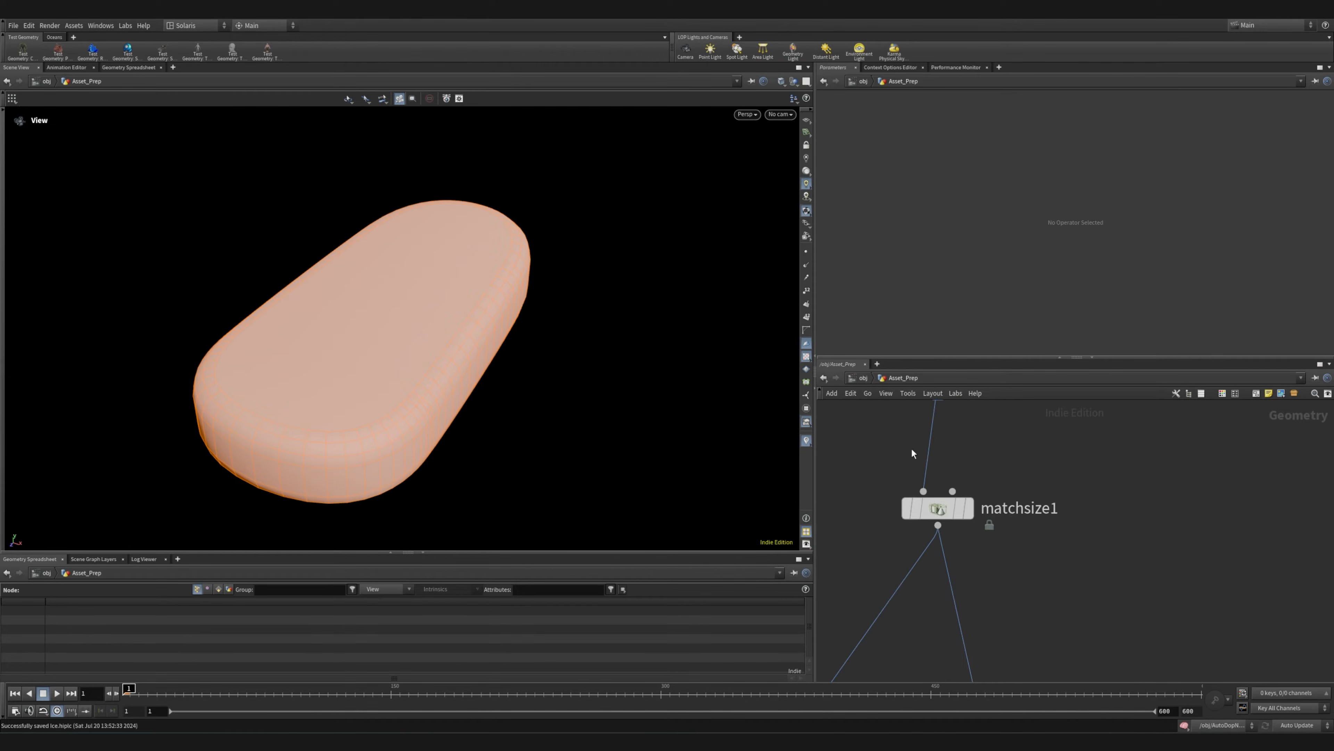
Display the matchsize1 and remeshgrid1 results and examine the remeshed ice body from several angles
click(976, 470)
middle_drag(879, 582, 1038, 423)
middle_drag(1050, 609, 1034, 514)
click(999, 453)
drag(369, 337, 363, 375)
right_drag(304, 377, 237, 320)
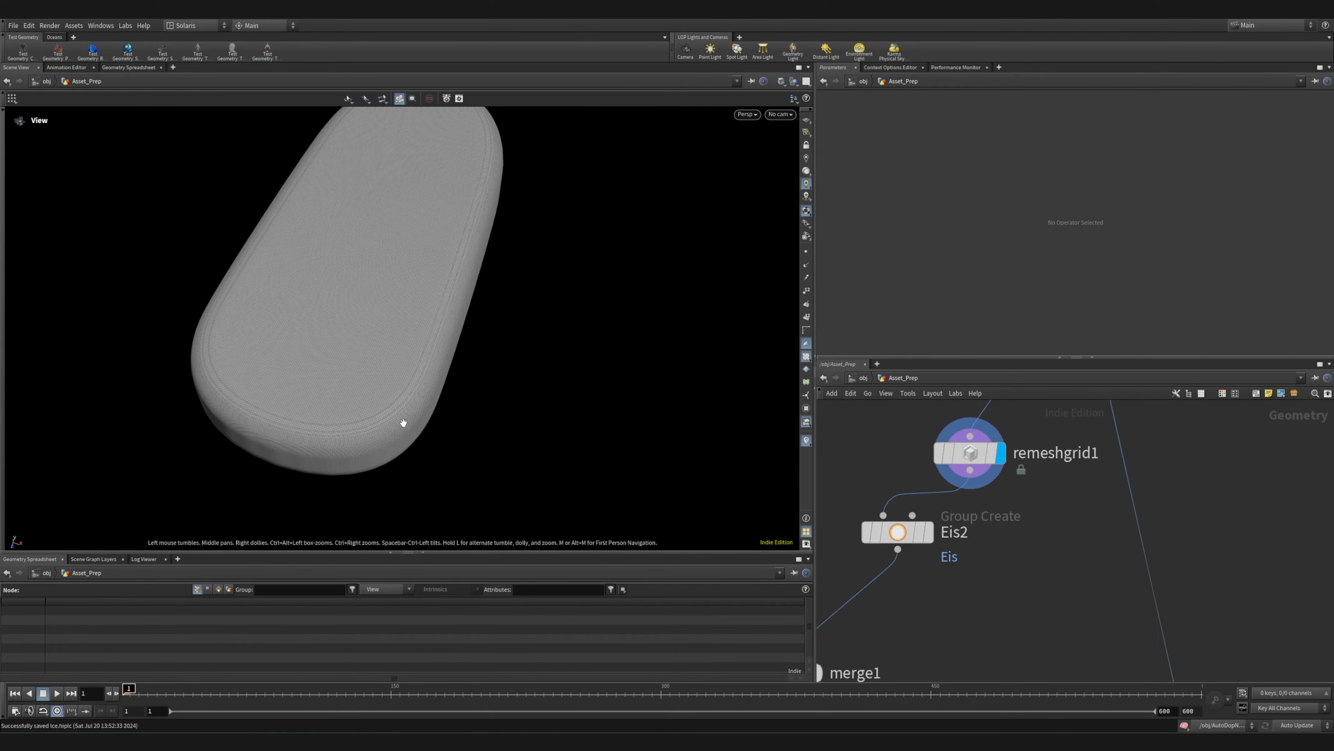
drag(424, 434, 370, 327)
Select remeshgrid1 and review its division size and smoothing settings
middle_drag(1014, 602, 1067, 595)
scroll(1086, 504, down, 3)
scroll(1087, 503, up, 3)
middle_drag(1110, 470, 1012, 566)
click(1012, 566)
middle_drag(1075, 613, 1093, 469)
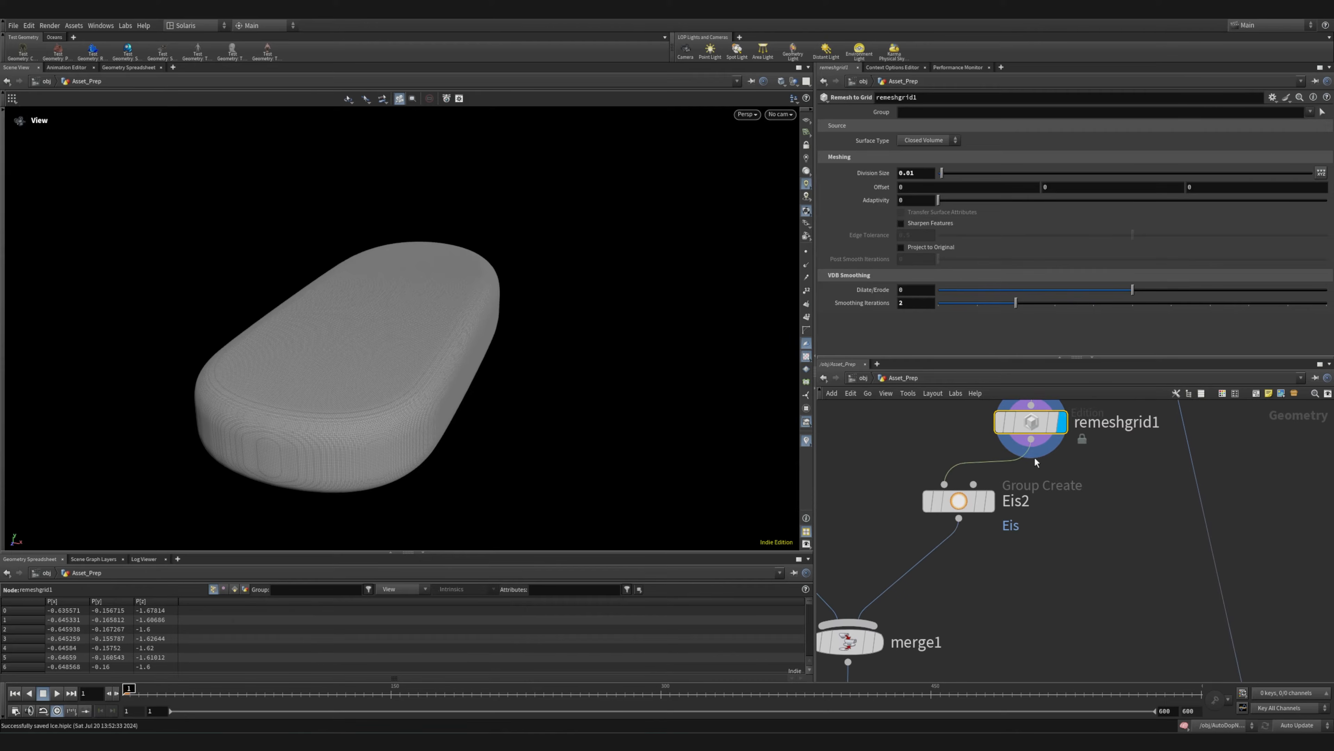
Display the Eis2 group node and review how it groups the remeshed ice body
click(971, 506)
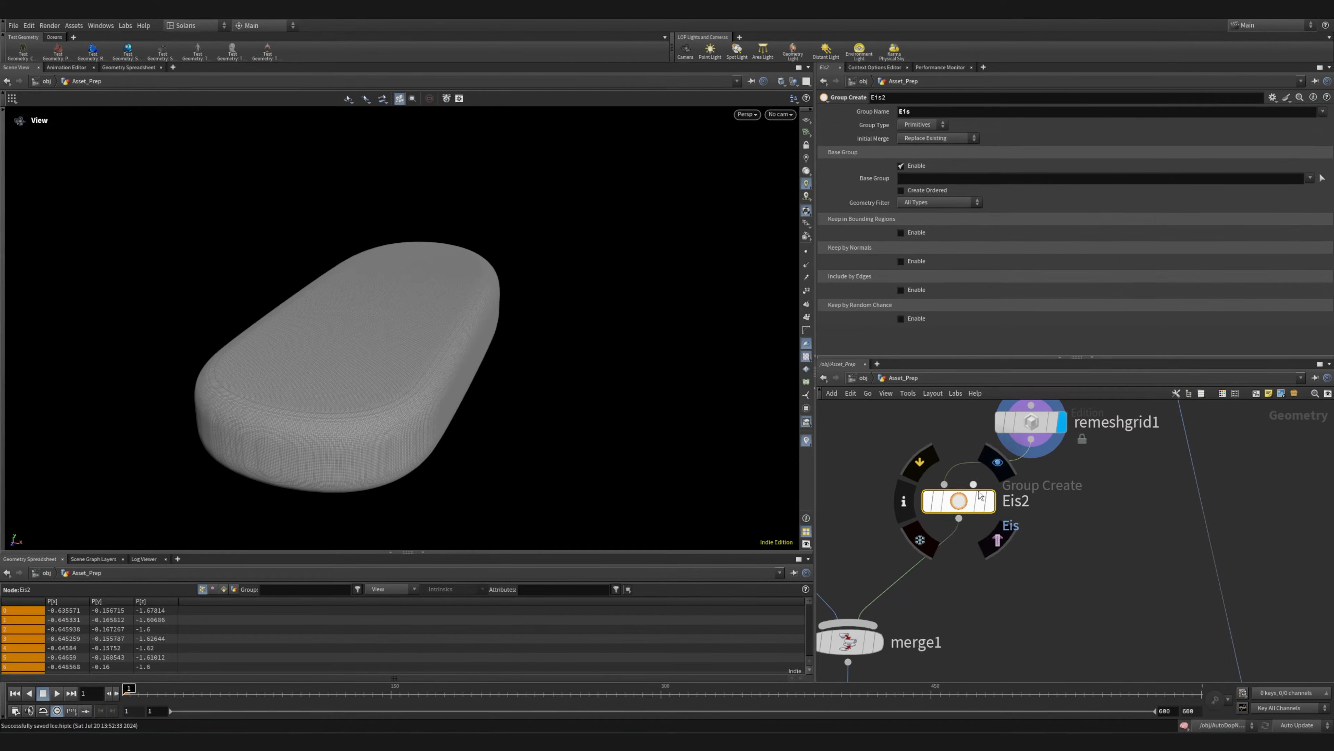
click(997, 470)
drag(317, 384, 285, 405)
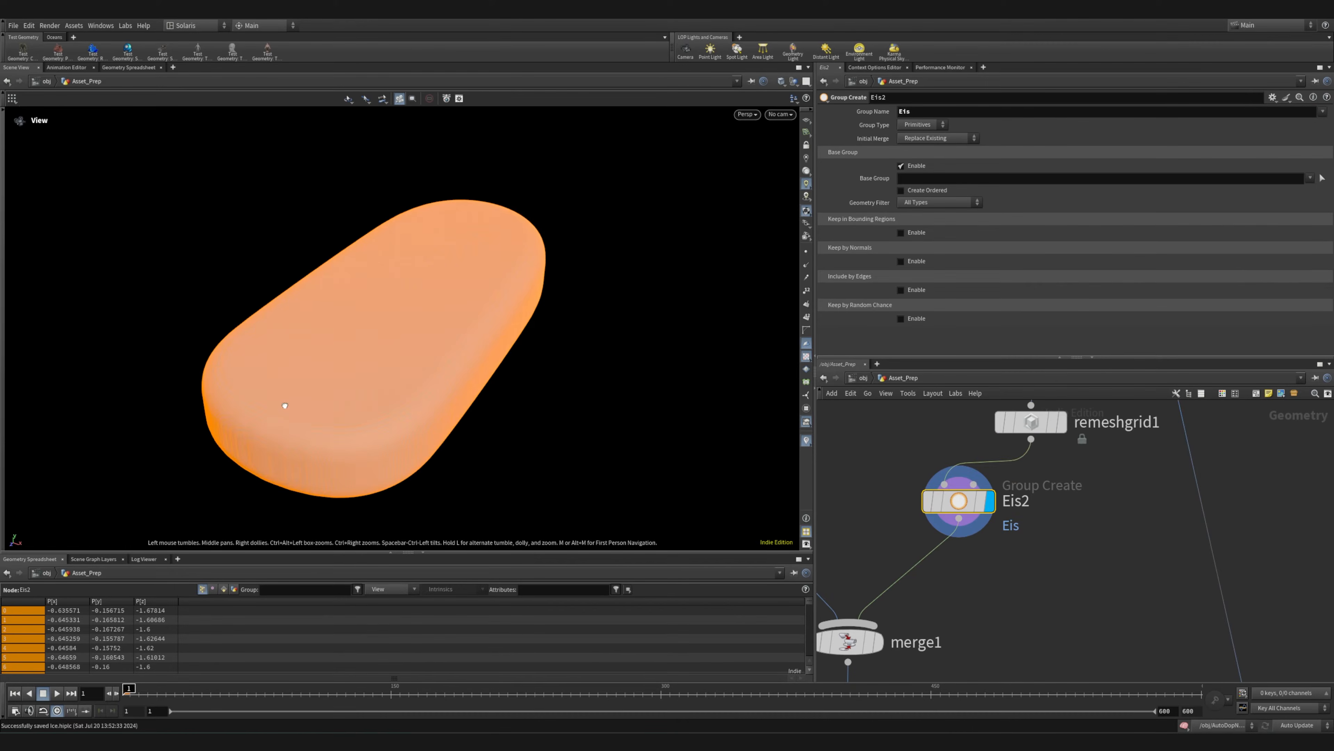
Move the remeshgrid1 node farther above Eis2 to space out the network branch
middle_drag(1037, 487, 979, 593)
drag(990, 524, 1013, 459)
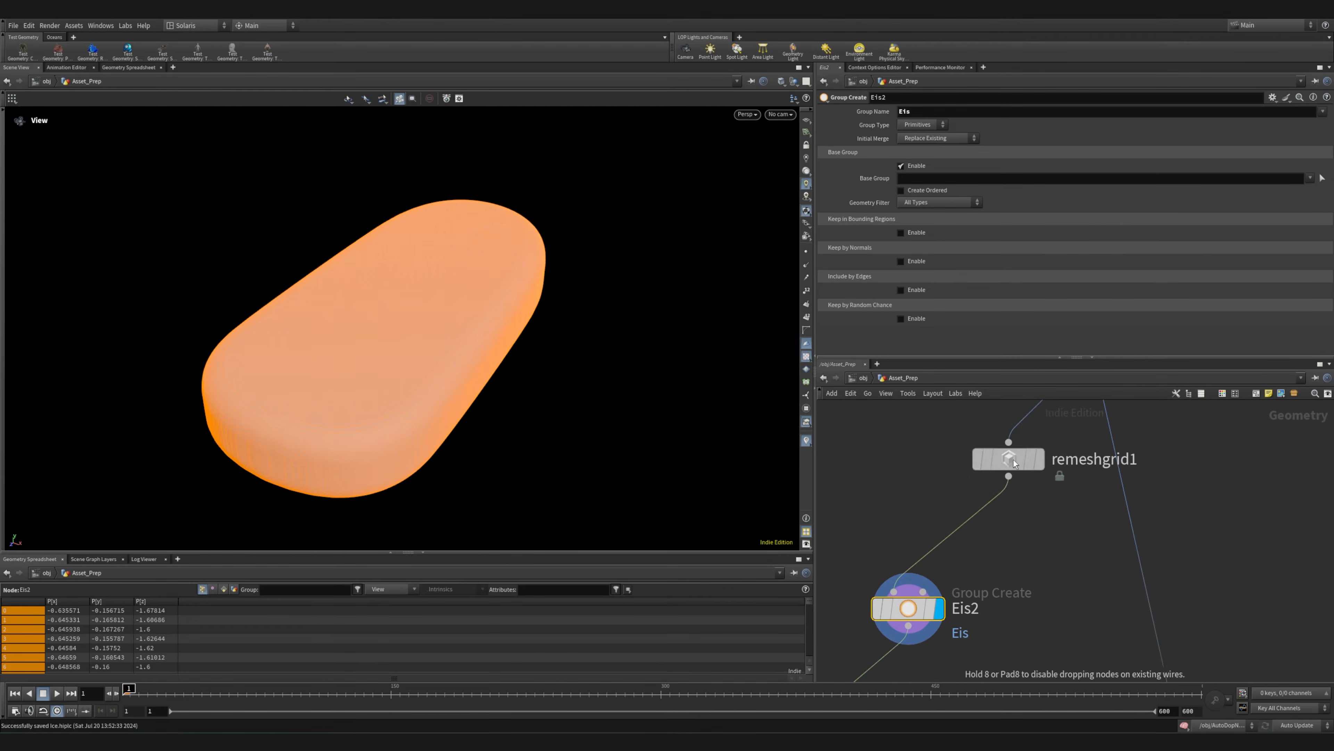
mouse_move(1018, 516)
middle_down()
mouse_move(943, 588)
mouse_move(966, 467)
mouse_move(1013, 524)
middle_up()
scroll(875, 501, down, 1)
middle_drag(951, 604, 966, 510)
middle_drag(1037, 457, 888, 548)
scroll(904, 542, down, 8)
Display the matchsize1 result and trace its branches down to merge1 and the collision setup
click(927, 474)
scroll(952, 640, up, 7)
middle_drag(952, 640, 1040, 547)
middle_drag(1014, 397, 1039, 637)
scroll(1027, 573, down, 6)
scroll(987, 465, up, 8)
middle_drag(1089, 589, 1062, 407)
middle_drag(1102, 670, 1044, 484)
scroll(1045, 486, down, 8)
scroll(1036, 540, up, 7)
middle_drag(964, 480, 1104, 535)
scroll(944, 483, down, 7)
scroll(956, 441, up, 8)
scroll(957, 443, up, 1)
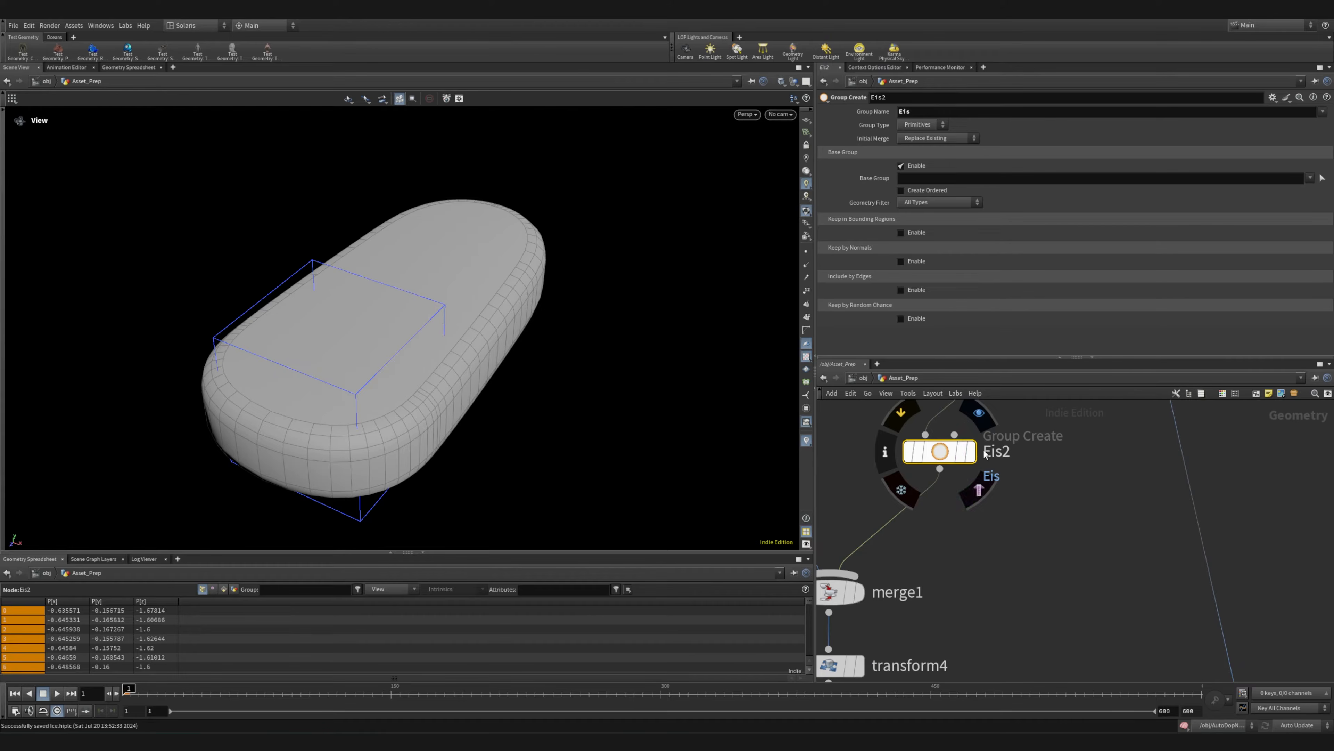
Display the OUT_EIS_MIT_STIEHL_VDB_COL and OUT_EIS_MIT_STIEHL_GEO_COL outputs of collisionsource1 and compare the two collision shapes
scroll(1010, 482, down, 9)
middle_drag(988, 540, 931, 506)
scroll(942, 509, up, 7)
scroll(982, 543, up, 1)
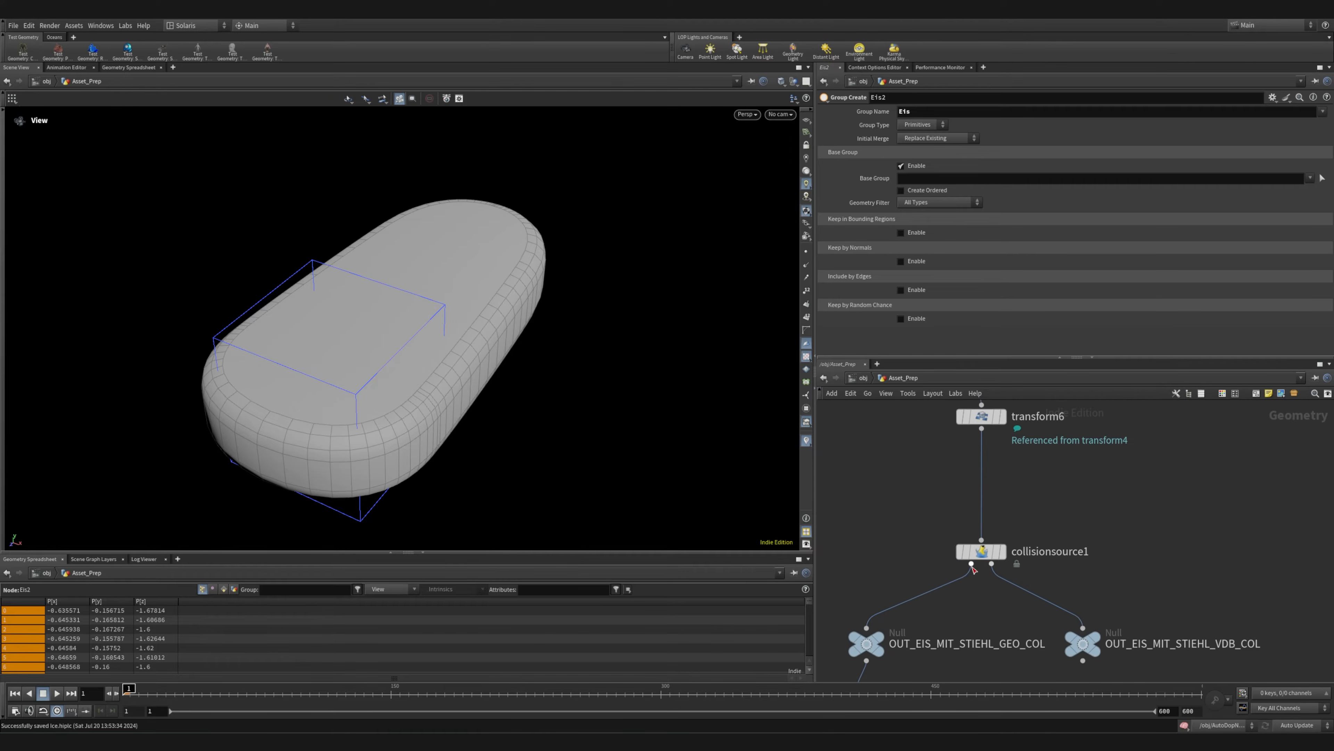
middle_drag(998, 541, 1017, 490)
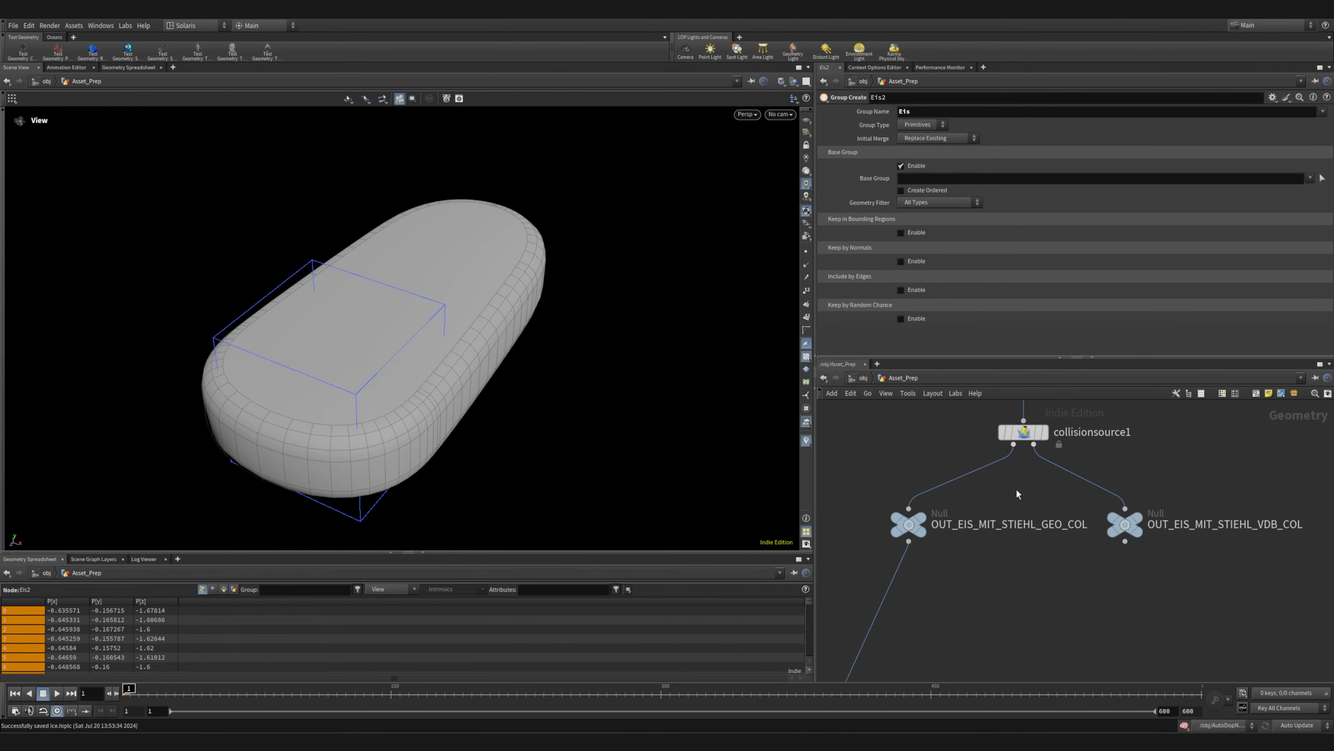
click(1154, 501)
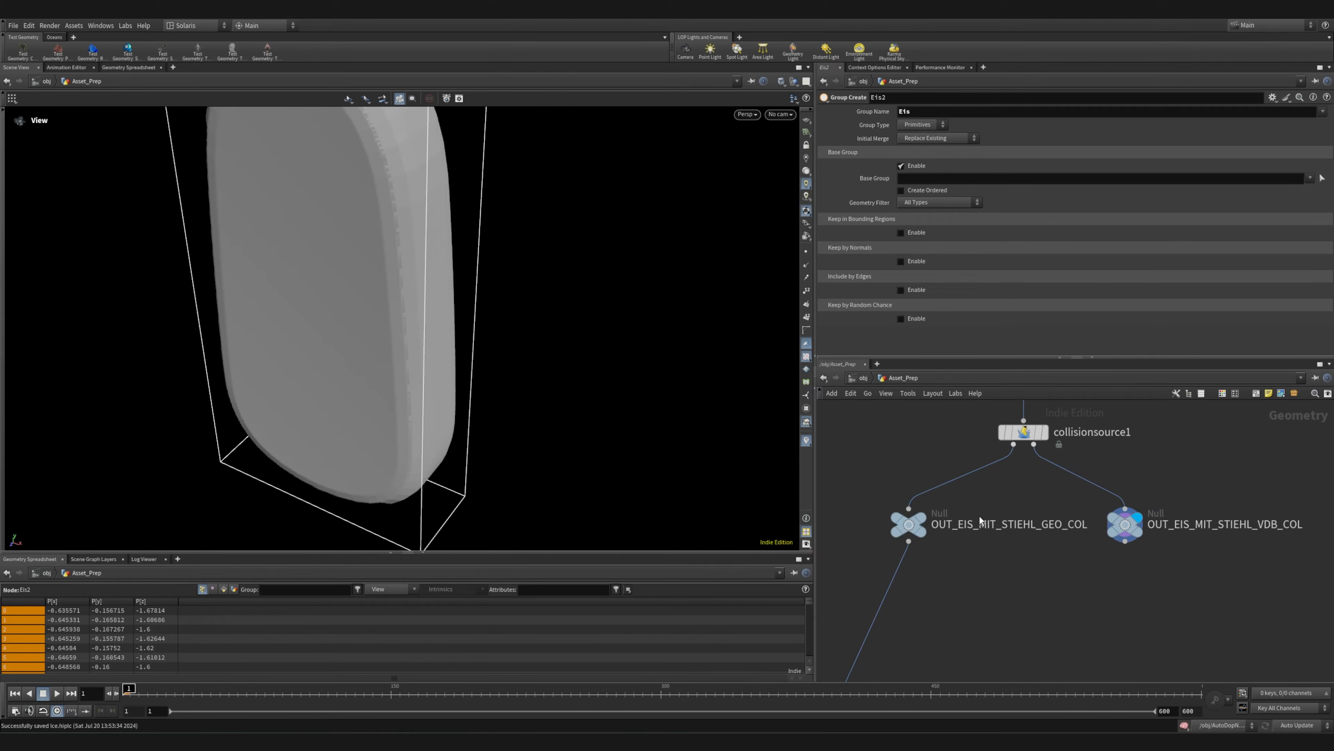
click(939, 499)
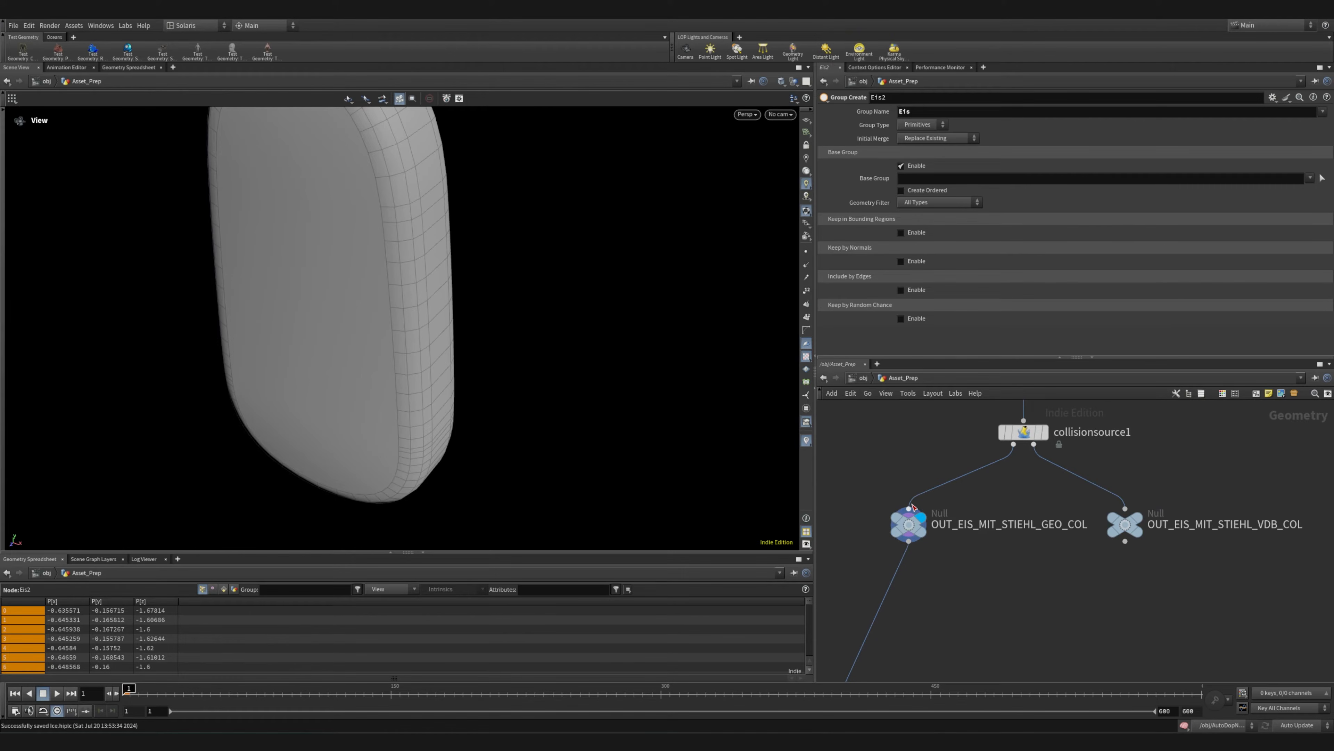
drag(396, 375, 808, 460)
middle_click(909, 525)
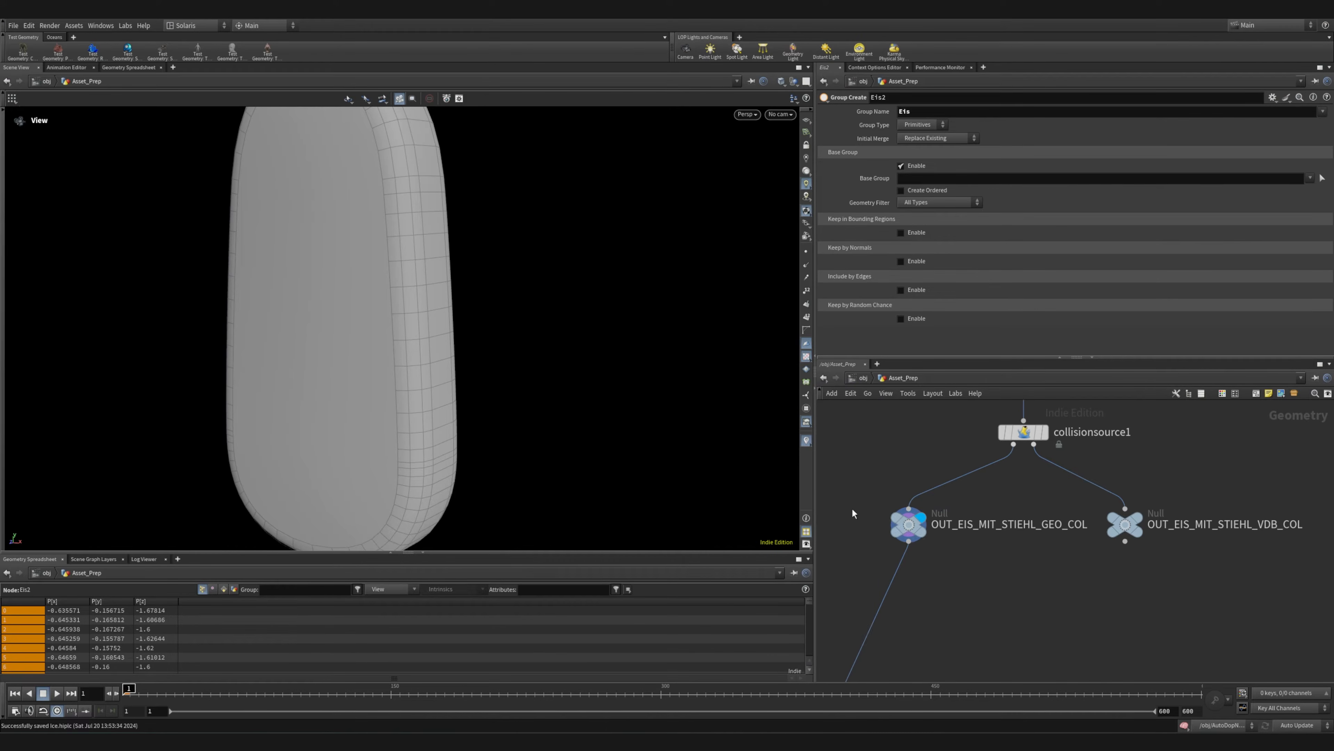
Select the pyro node chain with its side nodes and move it directly beneath OUT_EIS_MIT_STIEHL_GEO_COL
scroll(985, 549, down, 5)
middle_drag(962, 572, 1017, 475)
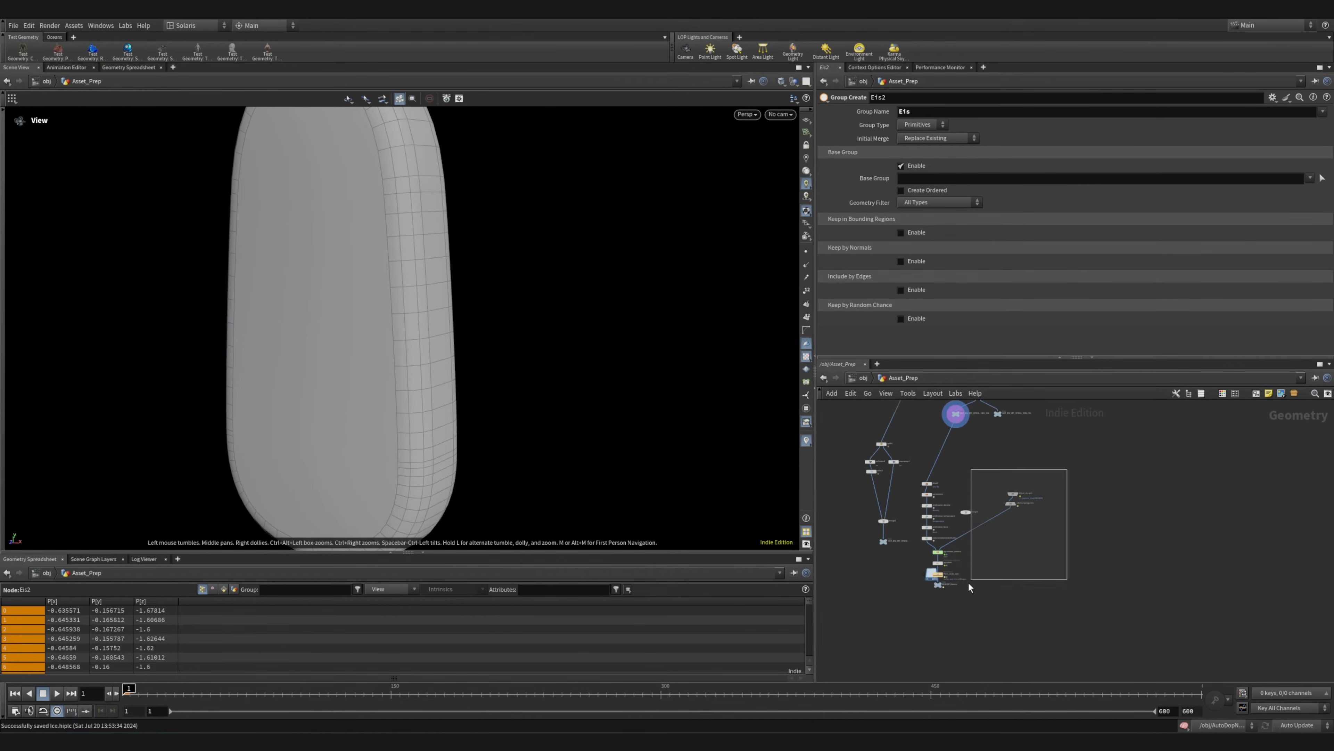
drag(999, 547, 921, 620)
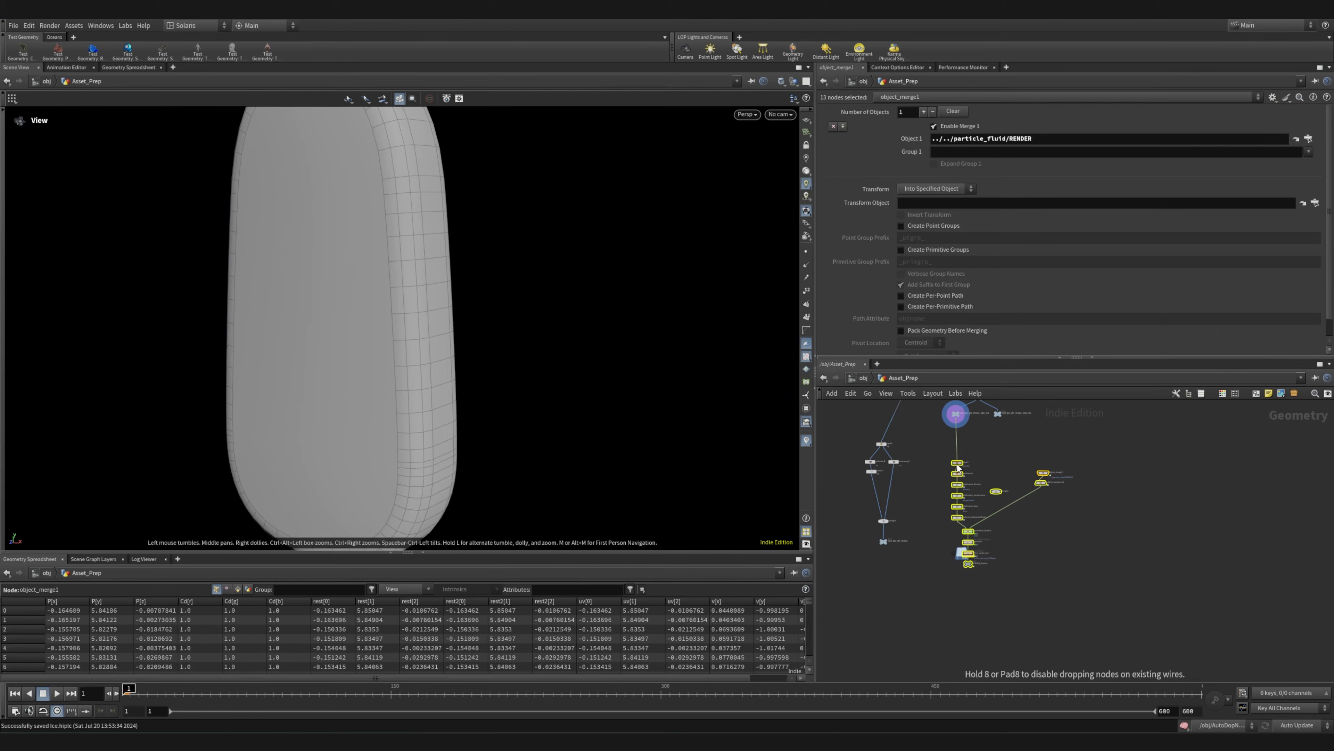
click(987, 434)
middle_drag(987, 434, 1013, 535)
Display the transform4 result after merge1 and frame the upright ice cream with its stick
scroll(1013, 535, up, 6)
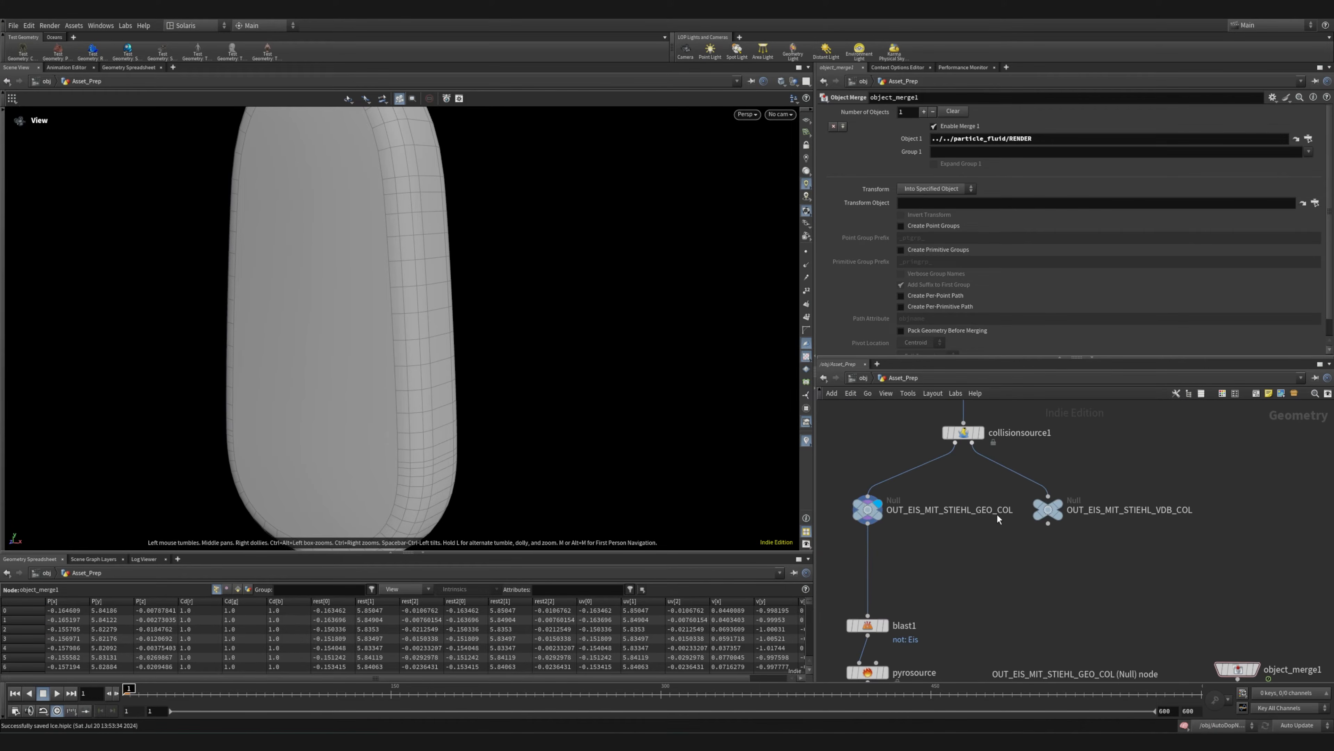
middle_drag(948, 505, 1073, 553)
scroll(1073, 553, down, 3)
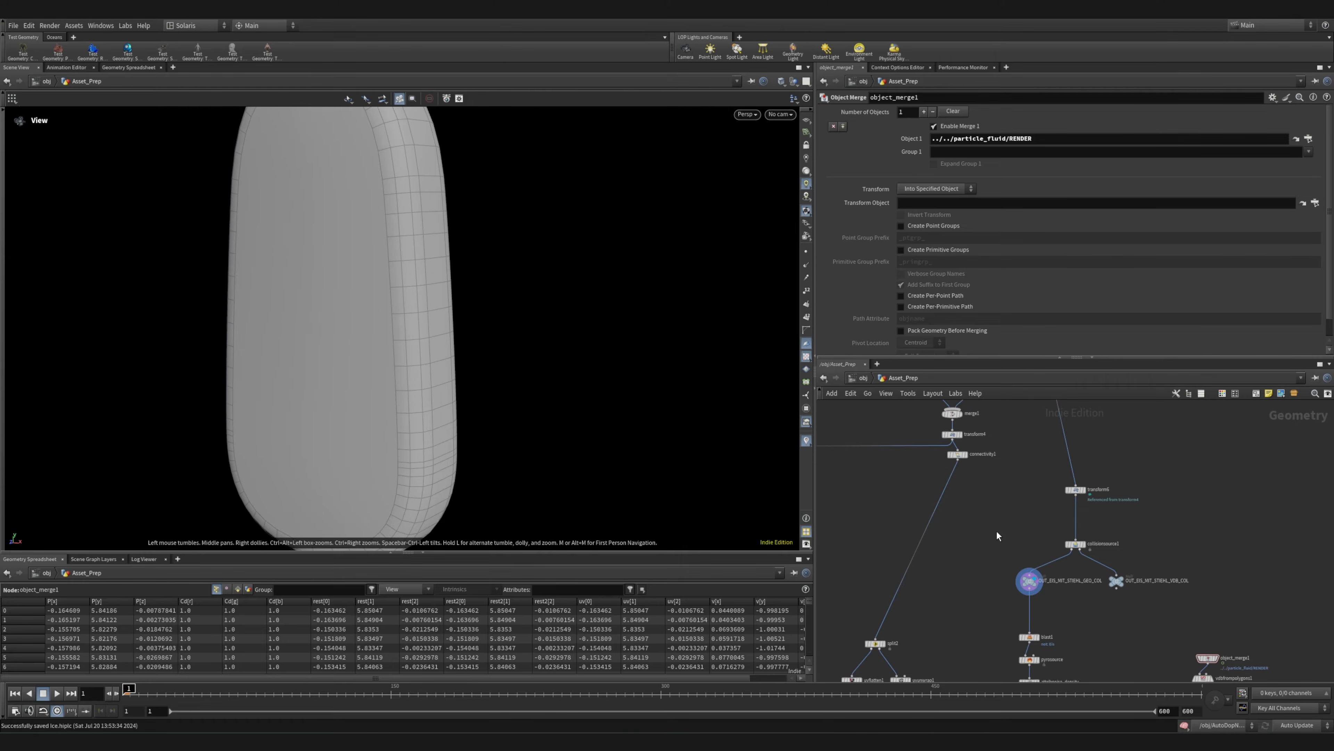
scroll(954, 439, up, 7)
scroll(1014, 582, down, 5)
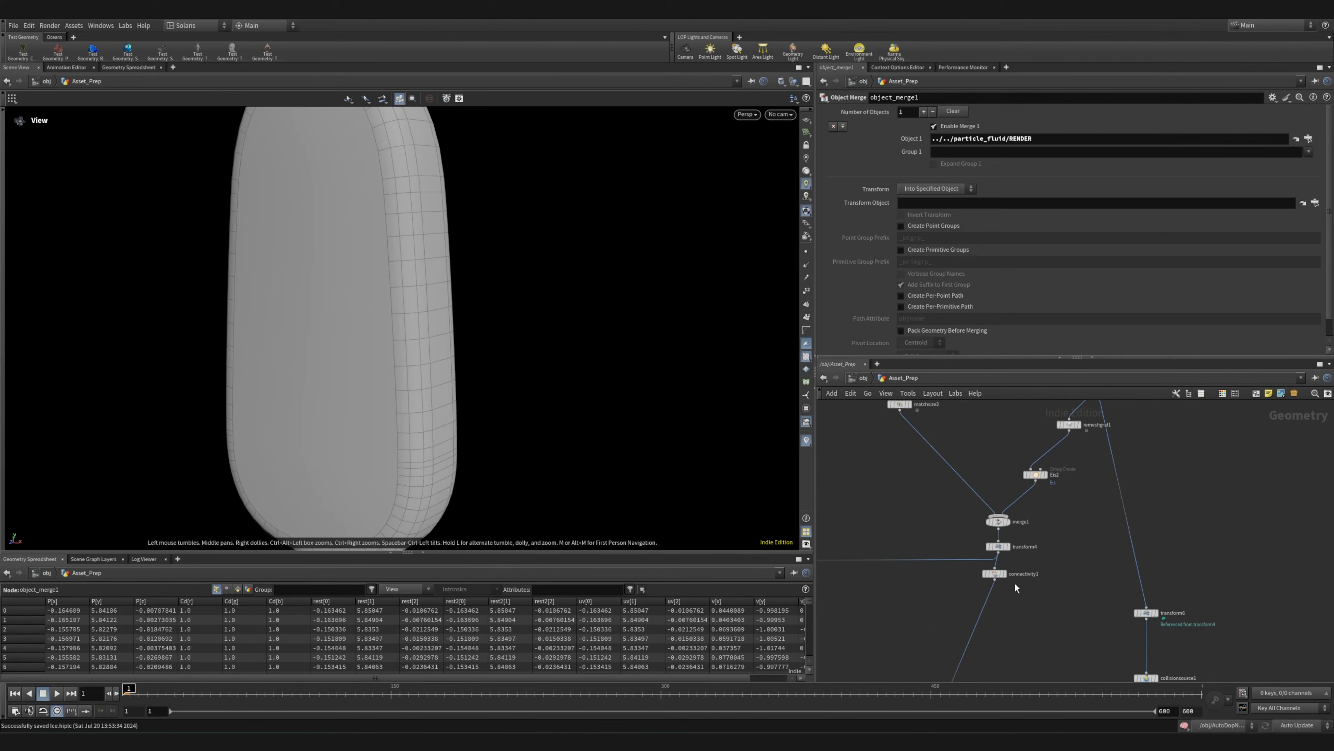
middle_drag(1045, 625, 1033, 677)
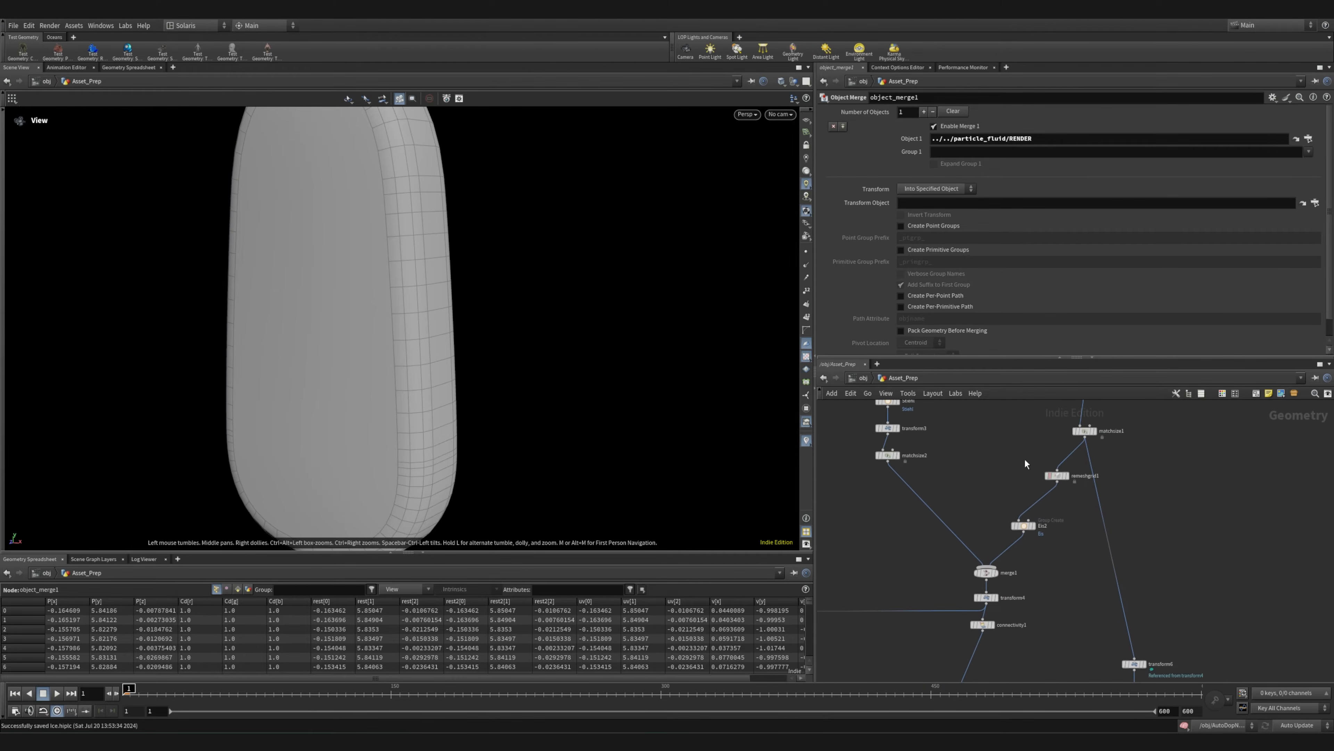
middle_drag(1052, 599, 1022, 540)
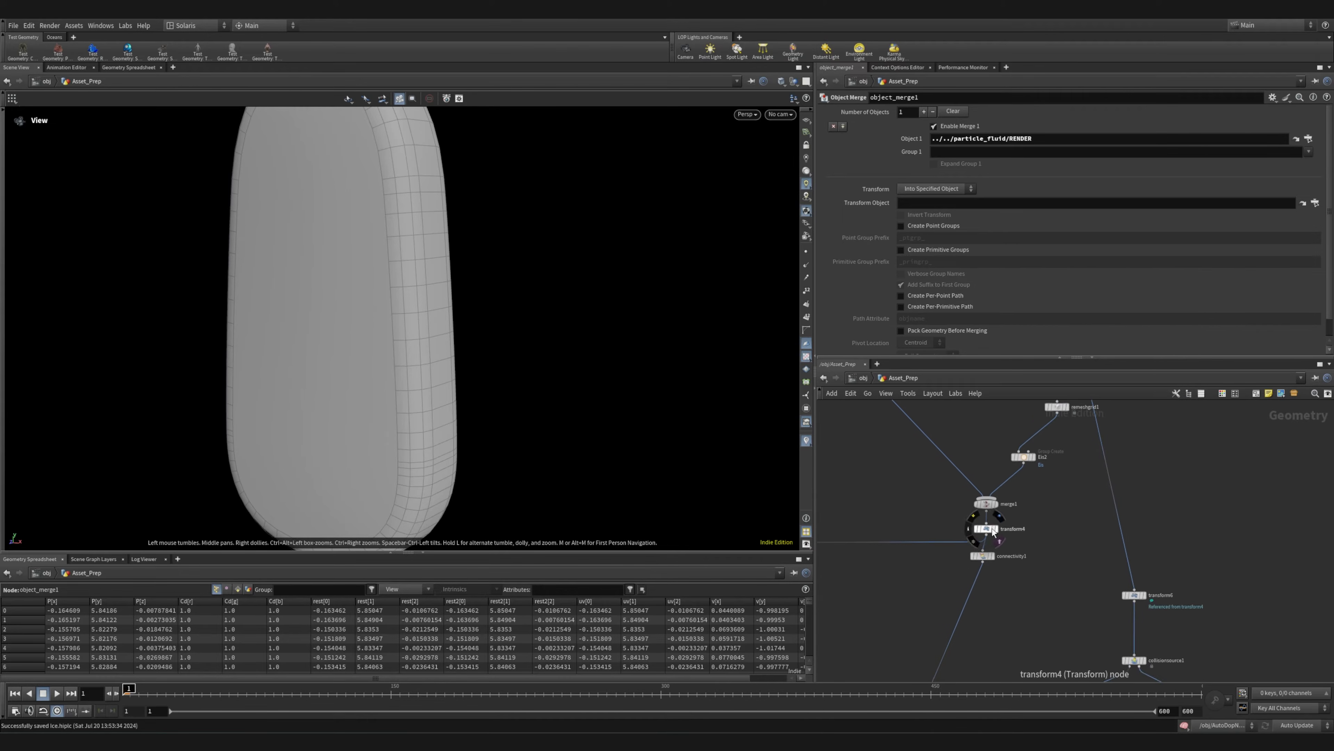
scroll(993, 529, up, 5)
click(1013, 532)
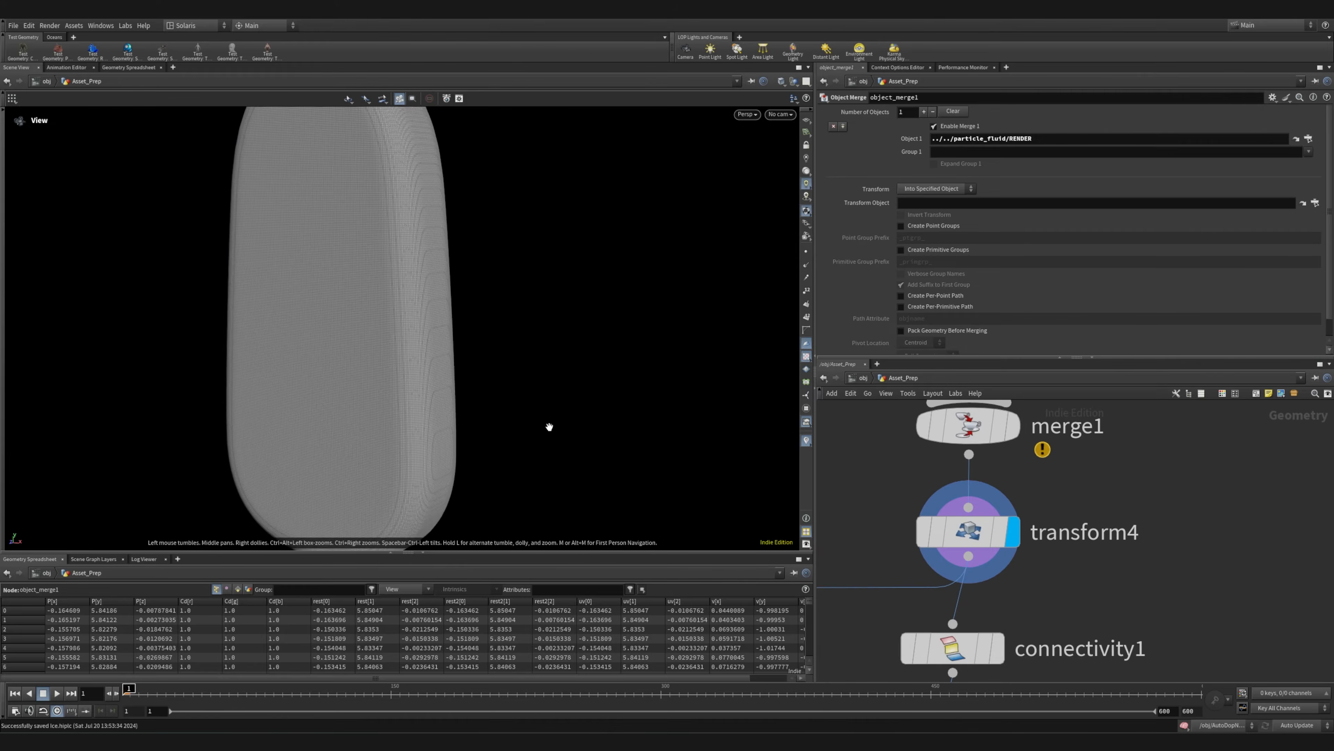
scroll(549, 428, down, 5)
drag(455, 464, 476, 468)
middle_drag(476, 468, 472, 344)
Select and display connectivity1 to review its connectivity type and class attribute settings
middle_drag(1058, 605, 1043, 451)
click(985, 494)
scroll(1050, 599, down, 5)
middle_drag(1037, 623, 1077, 490)
scroll(1021, 510, up, 4)
click(972, 420)
scroll(1077, 490, down, 5)
middle_drag(1066, 566, 1017, 561)
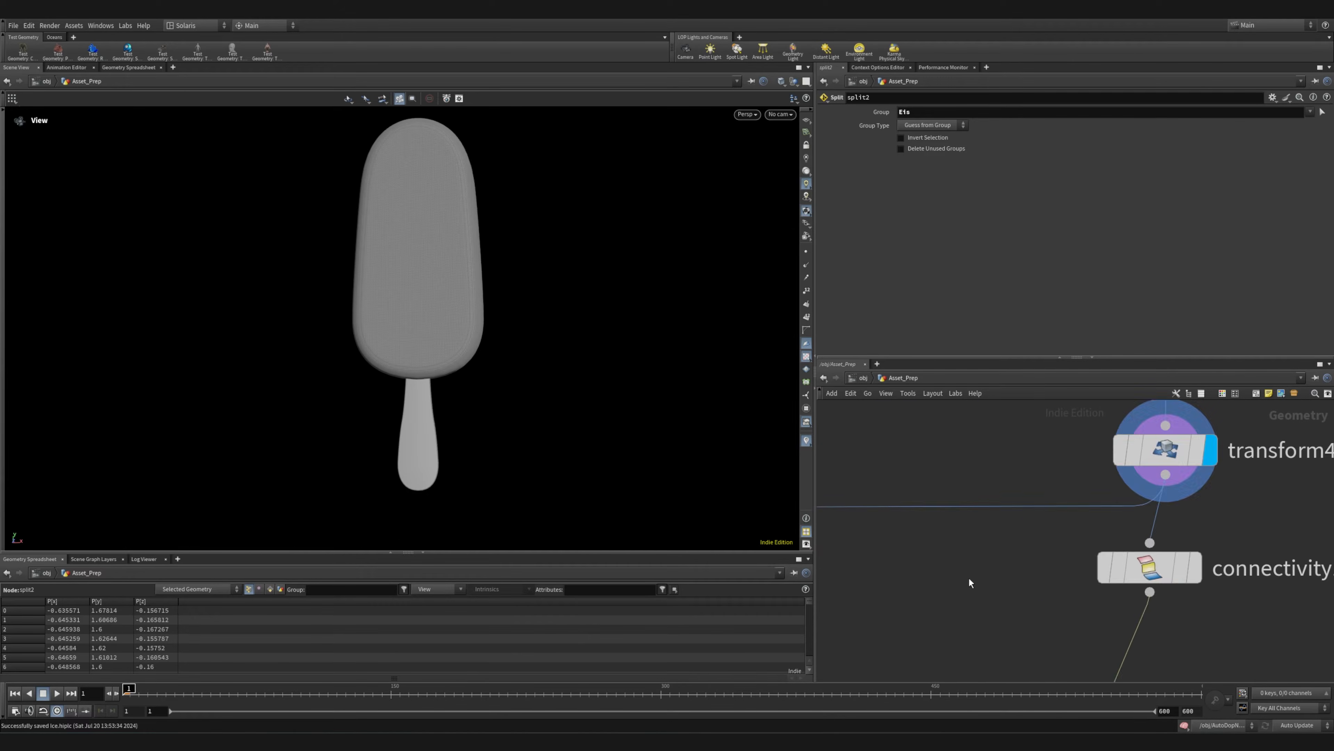
Select split2 to review its group setting and show the transform4 result again
scroll(968, 577, down, 3)
middle_drag(968, 577, 896, 506)
scroll(895, 507, down, 5)
middle_drag(911, 569, 959, 558)
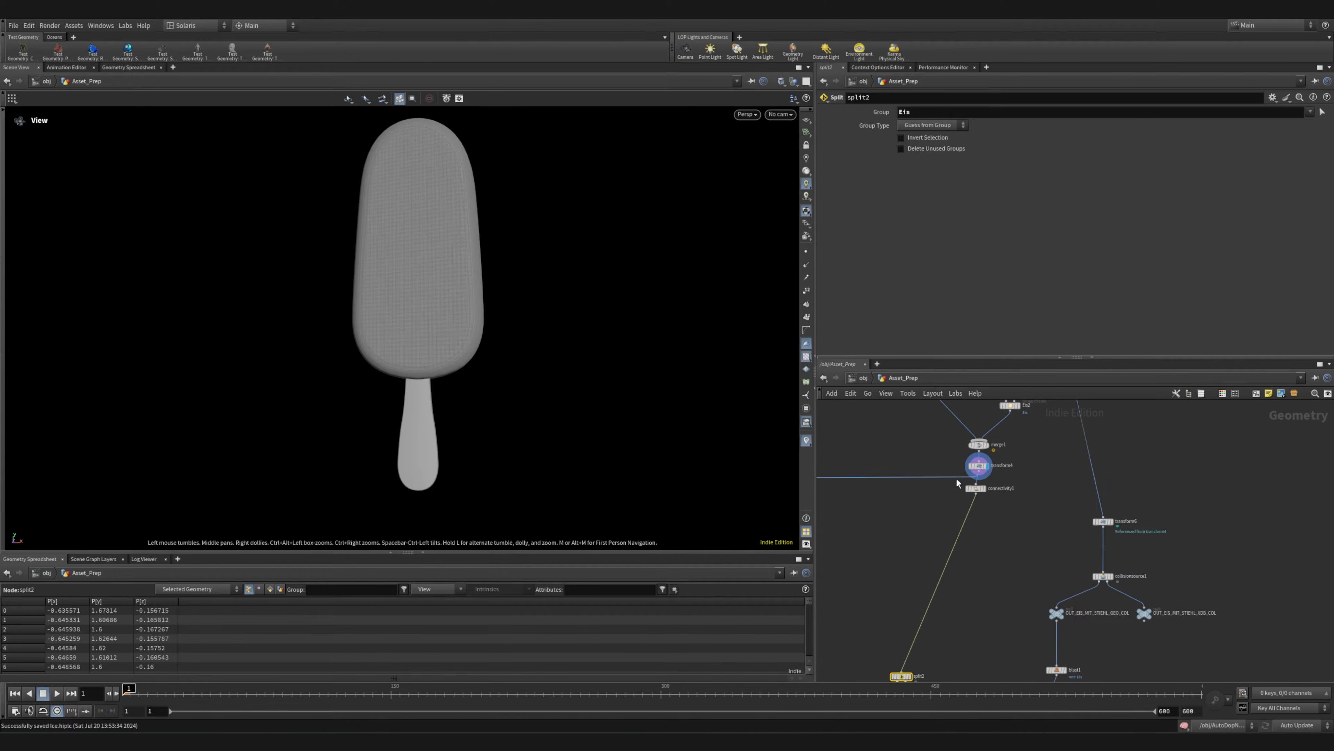
Move the connectivity1 node straight beneath transform4
scroll(982, 490, up, 6)
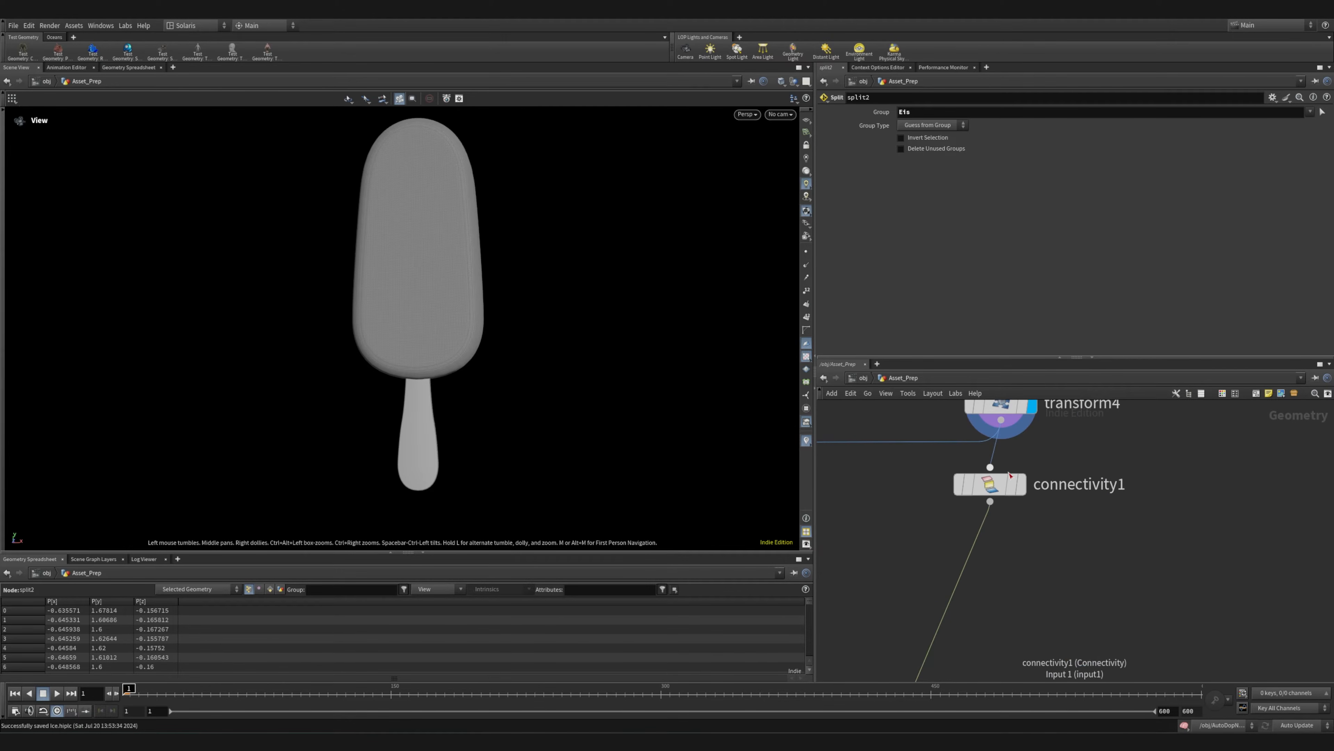
drag(992, 492, 1003, 530)
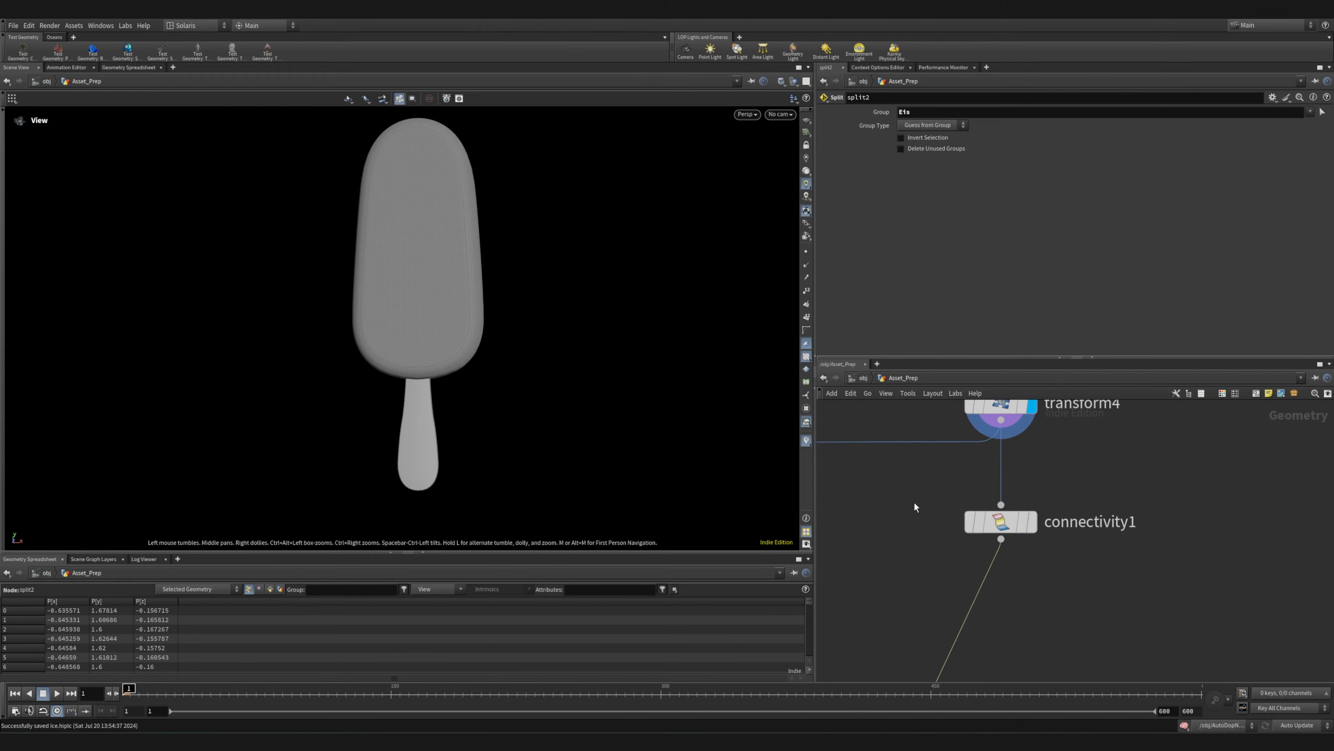
middle_drag(918, 606, 887, 599)
Examine the two branches below split2 with the uvflatten1, color2 and uvunwrap1 nodes
scroll(970, 576, down, 5)
middle_drag(986, 632, 1041, 400)
scroll(1013, 582, down, 2)
middle_drag(1065, 515, 1051, 439)
scroll(938, 467, up, 7)
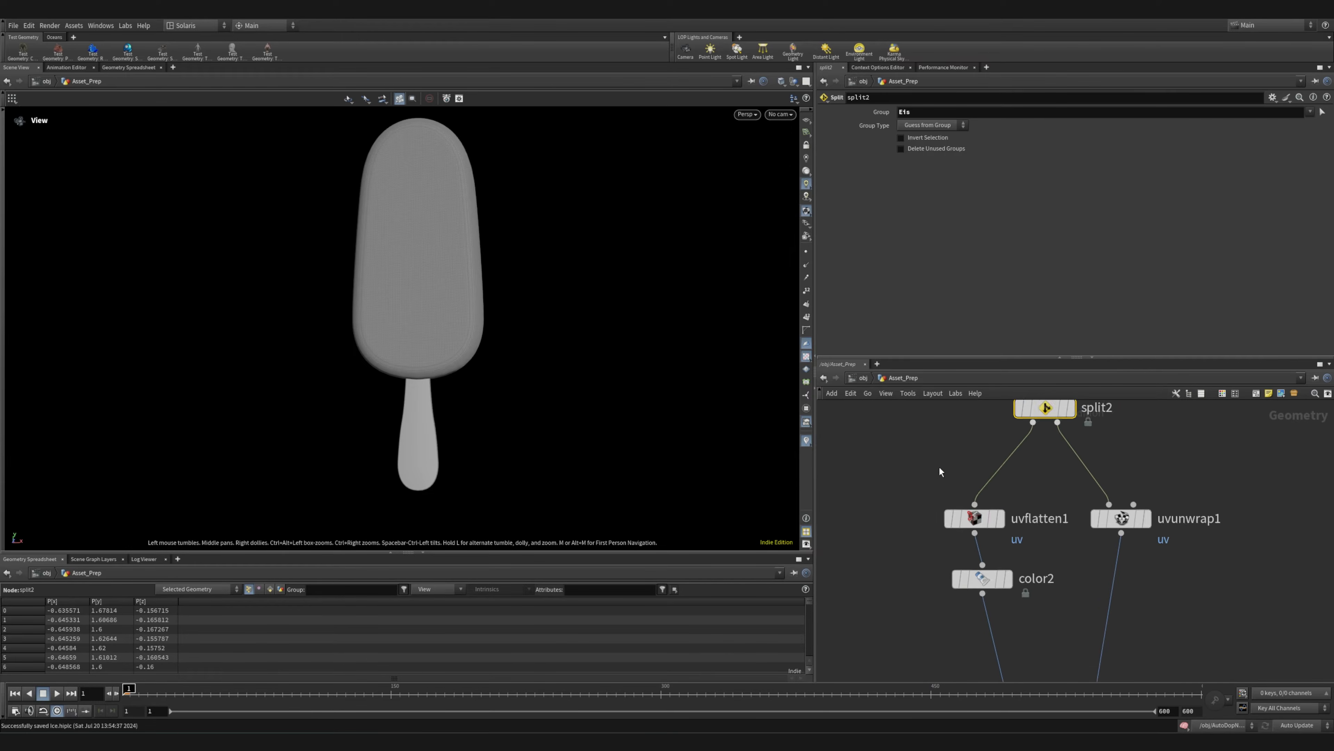
middle_drag(1101, 632, 1064, 549)
scroll(1063, 548, down, 6)
middle_drag(1129, 438, 1085, 617)
middle_drag(1100, 570, 1040, 481)
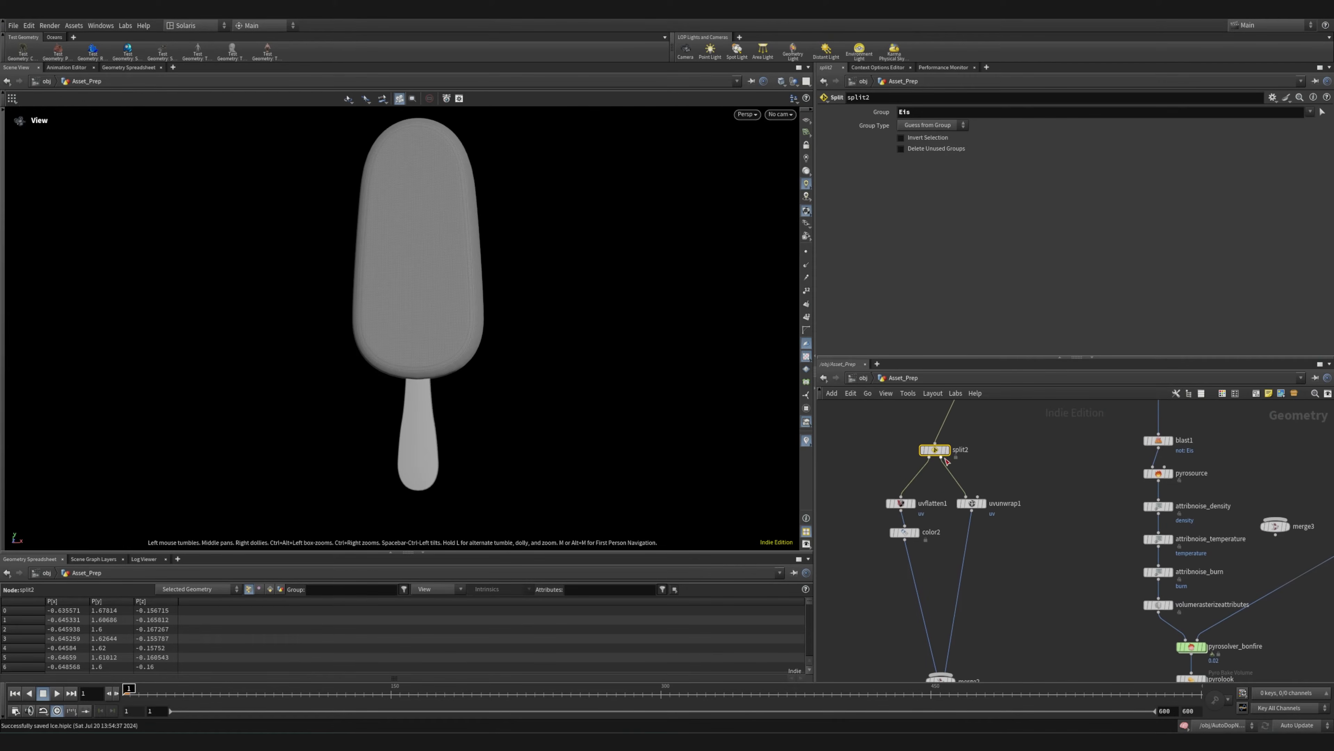
scroll(927, 478, up, 7)
scroll(935, 546, down, 5)
mouse_move(943, 468)
middle_down()
mouse_move(936, 548)
mouse_move(954, 457)
middle_up()
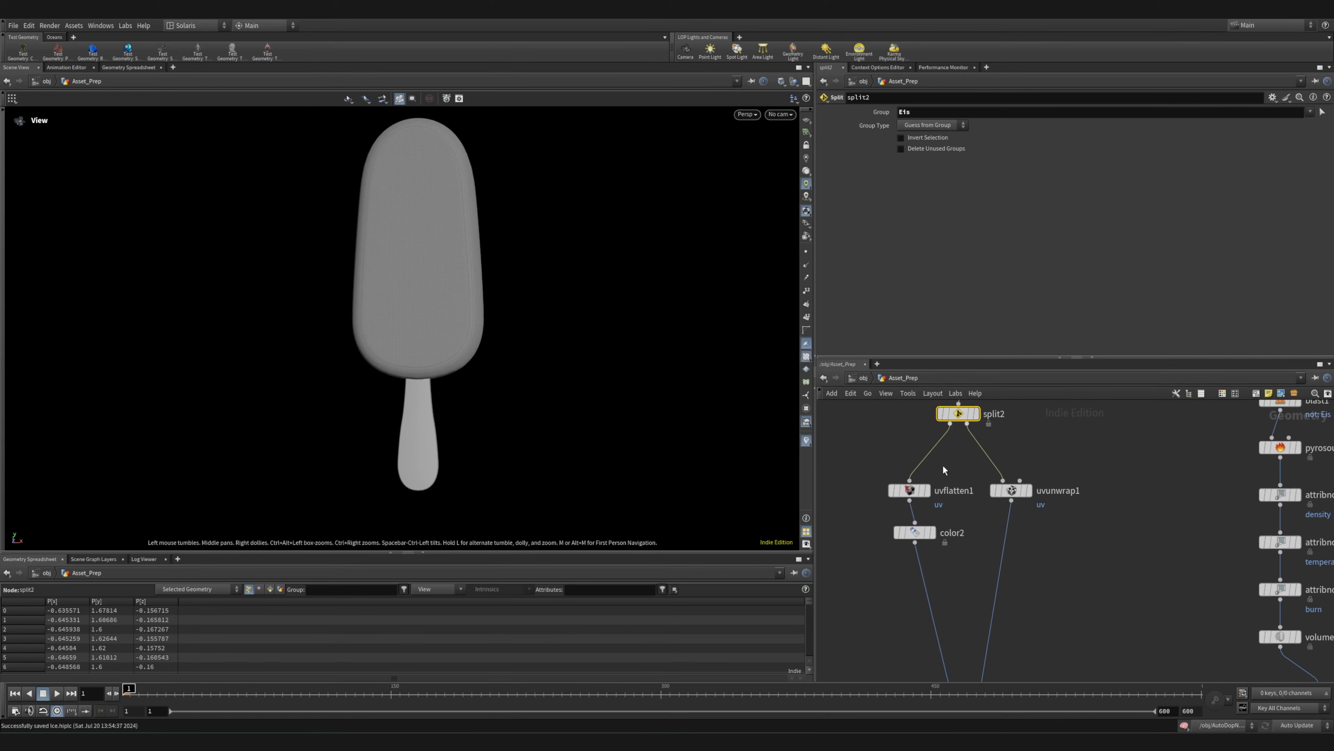
Align color2 beneath uvflatten1 and display the uvflatten1 result to examine the ice body's UVs from all sides
drag(908, 533, 908, 535)
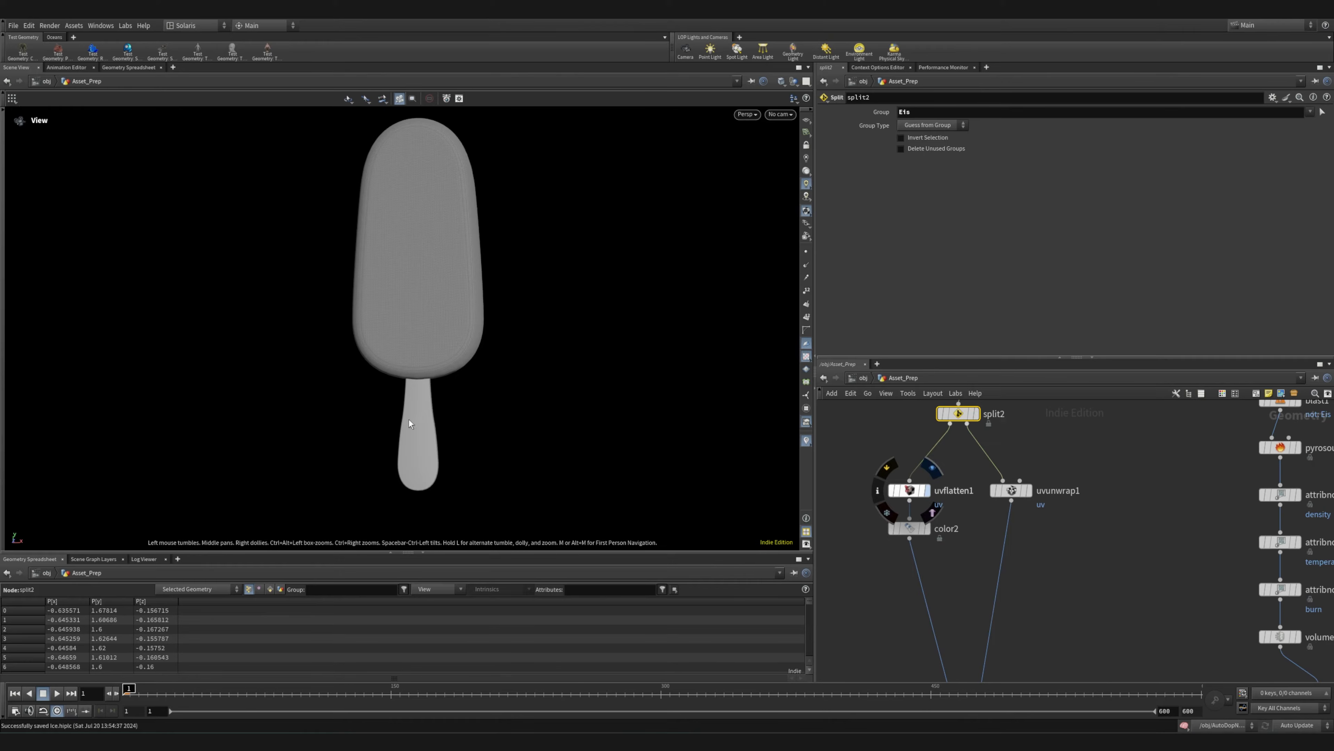
drag(462, 401, 464, 286)
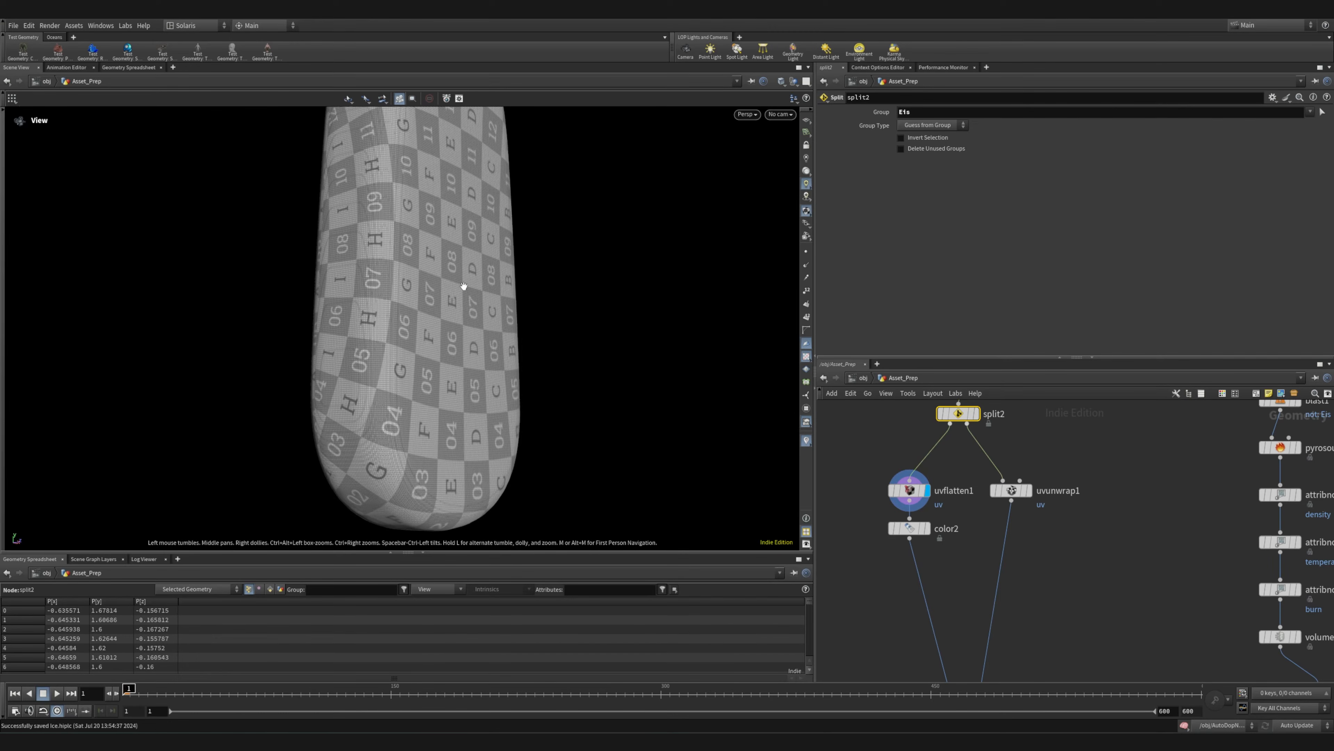
drag(378, 343, 461, 333)
right_drag(368, 324, 598, 298)
right_drag(455, 436, 270, 415)
drag(270, 414, 473, 405)
Display the uvunwrap1 result and examine the UV checker pattern on the stick
mouse_move(1016, 493)
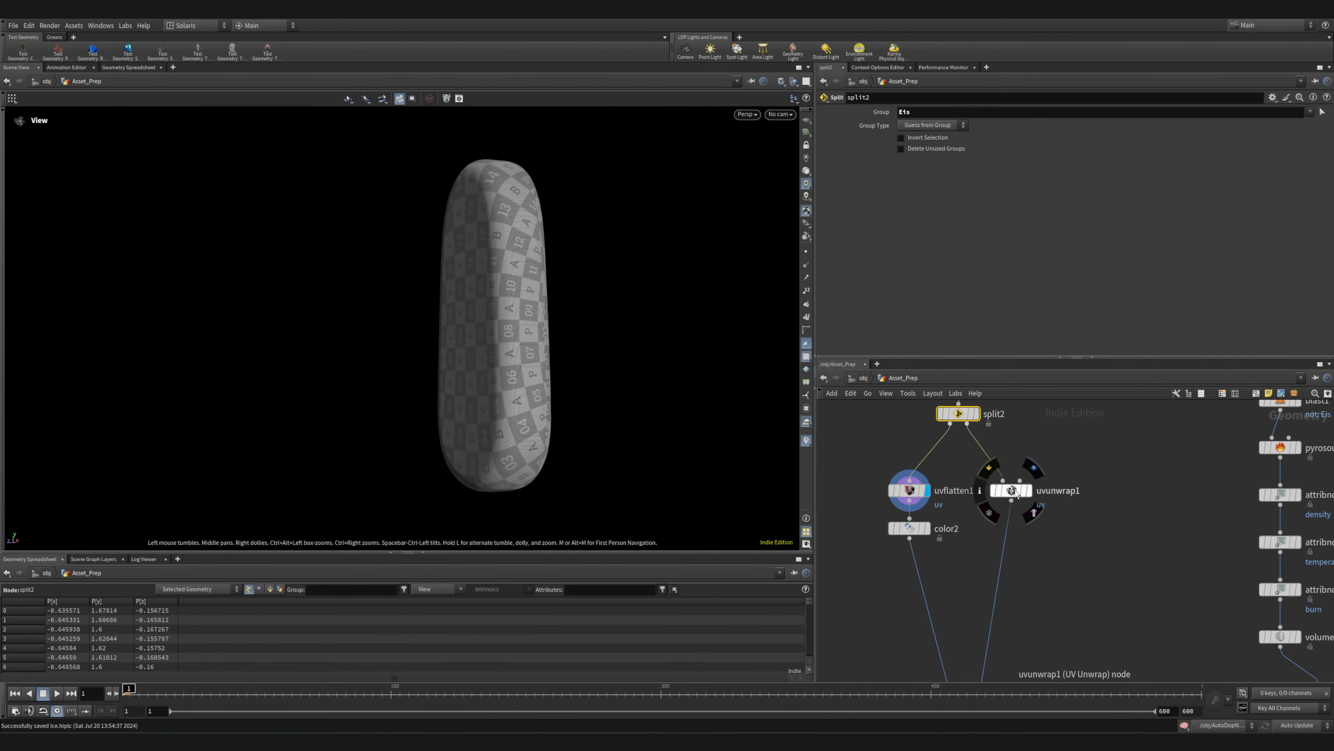
click(1038, 467)
drag(540, 448, 525, 290)
right_drag(525, 290, 674, 337)
drag(673, 337, 584, 410)
drag(1015, 488, 1019, 502)
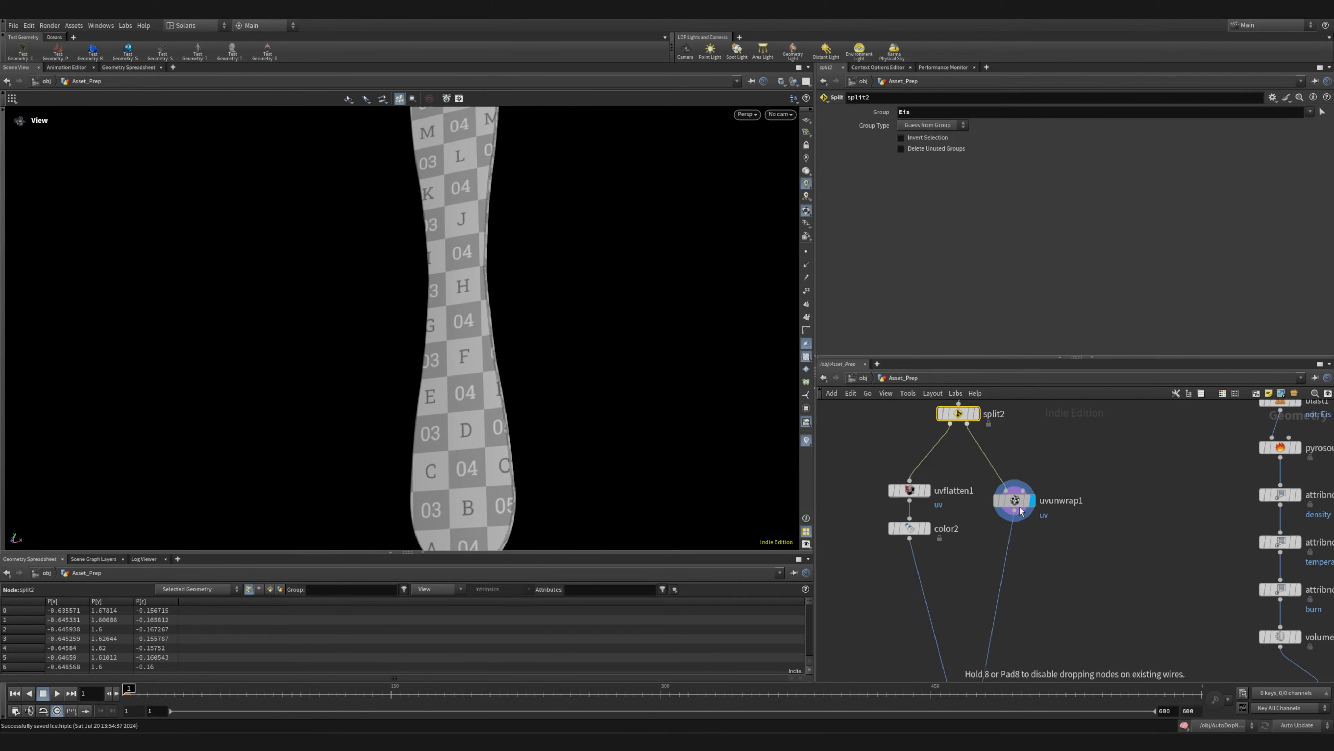
middle_drag(544, 468, 557, 355)
right_drag(557, 355, 391, 370)
Display the merge2 and OUT_EIS_MIT_STIEHL results and examine the finished ice cream with its stick
middle_drag(1146, 664, 1060, 444)
middle_drag(852, 569, 974, 494)
scroll(974, 493, up, 4)
click(1056, 462)
click(1050, 649)
right_drag(526, 314, 426, 298)
drag(426, 297, 532, 293)
middle_drag(532, 293, 441, 357)
right_drag(440, 357, 942, 379)
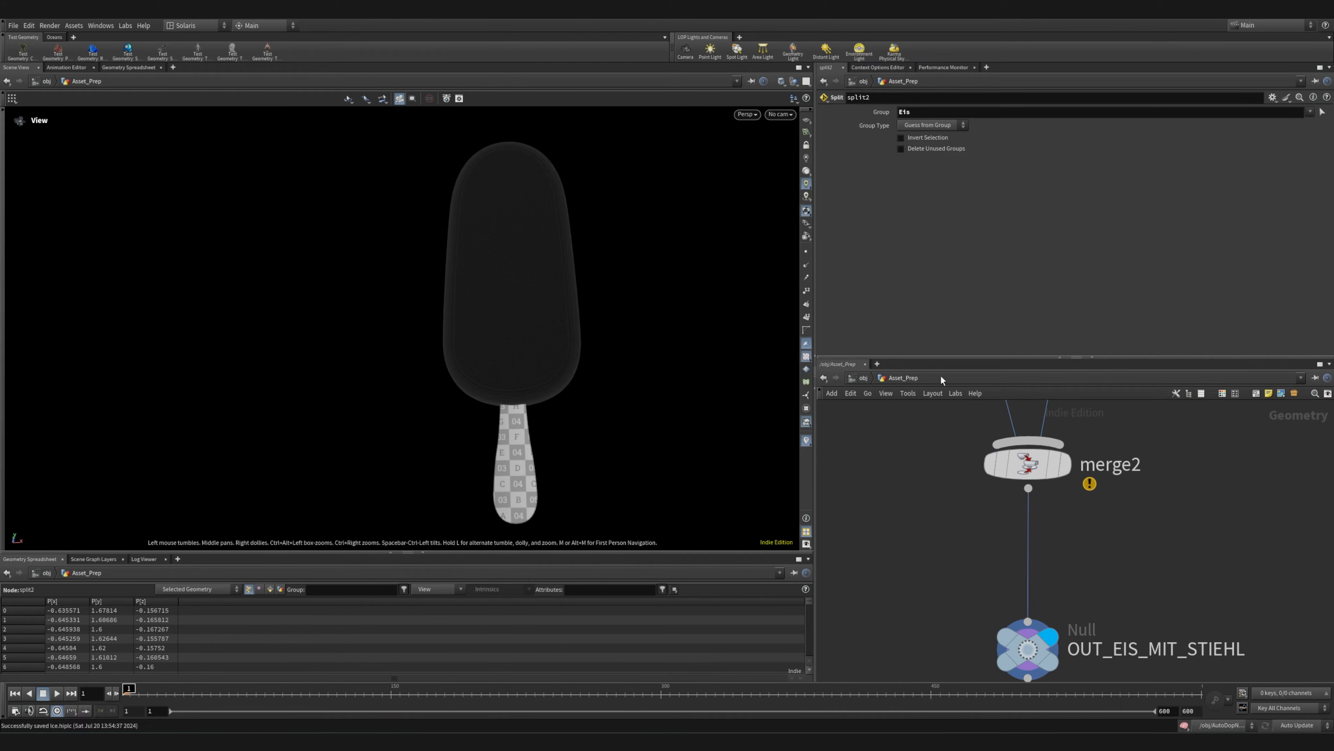
middle_drag(583, 385, 560, 340)
drag(560, 339, 506, 322)
middle_drag(507, 322, 531, 399)
drag(489, 385, 576, 411)
scroll(1003, 491, down, 8)
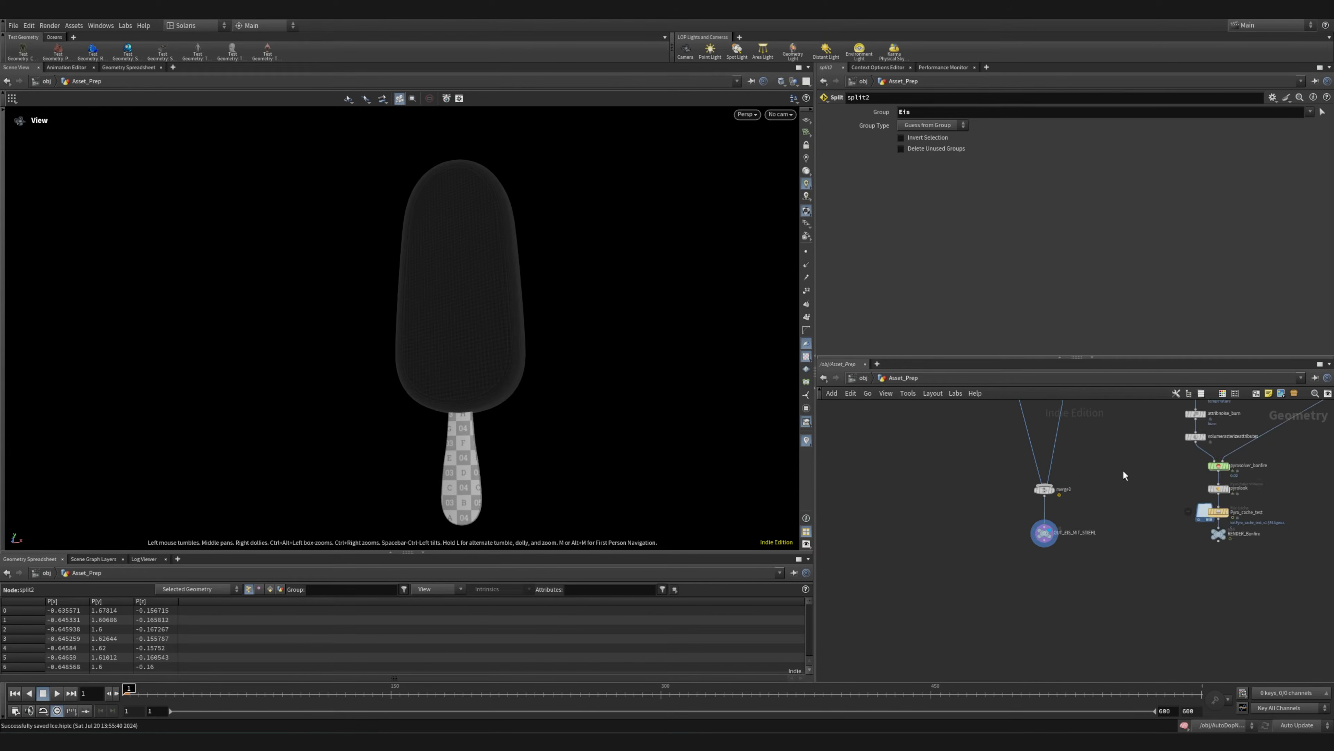
scroll(1005, 493, up, 3)
scroll(1004, 492, down, 6)
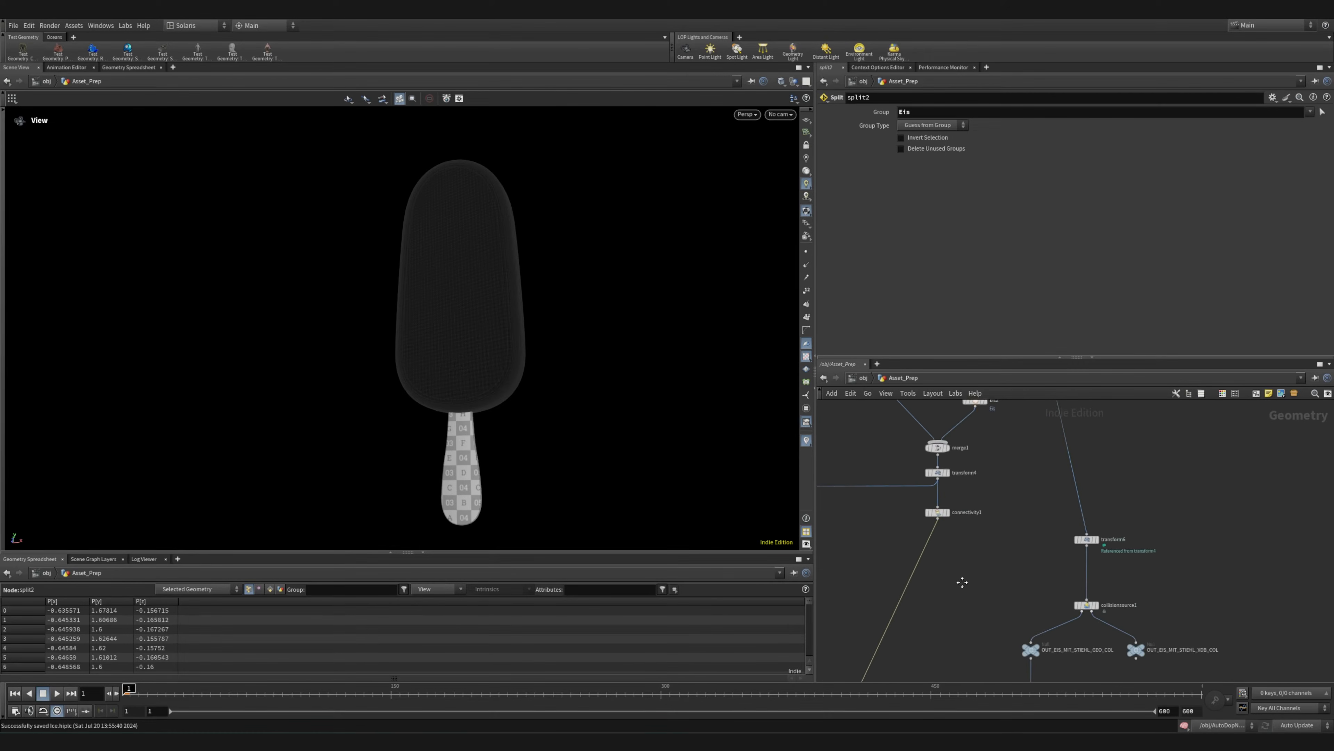
Re-enable the bypassed peak1, OUT_NUR_EIS, suctiontarget, velocity and volume nodes in the side branch
middle_drag(865, 484, 1012, 499)
scroll(971, 479, up, 7)
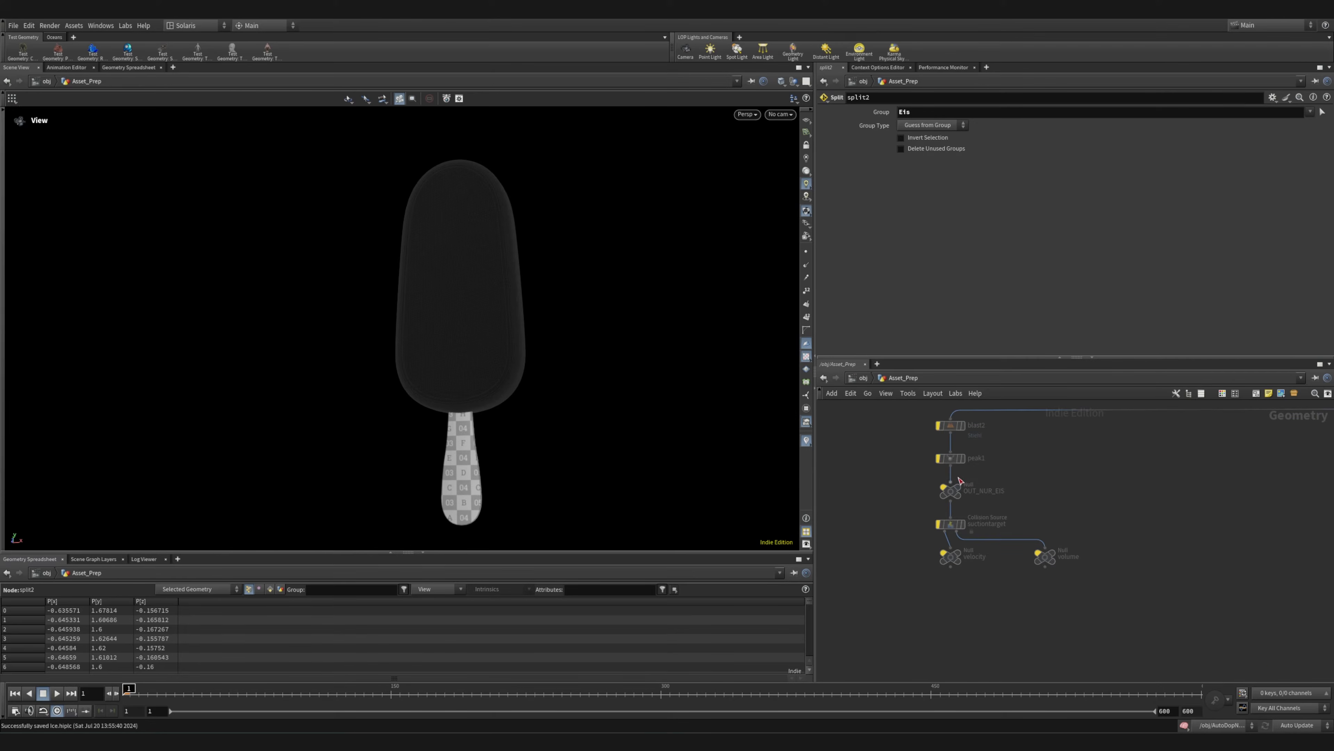
drag(931, 492, 1092, 618)
middle_drag(1206, 522, 882, 531)
scroll(1051, 549, down, 5)
scroll(909, 531, up, 8)
middle_drag(1126, 620, 1061, 493)
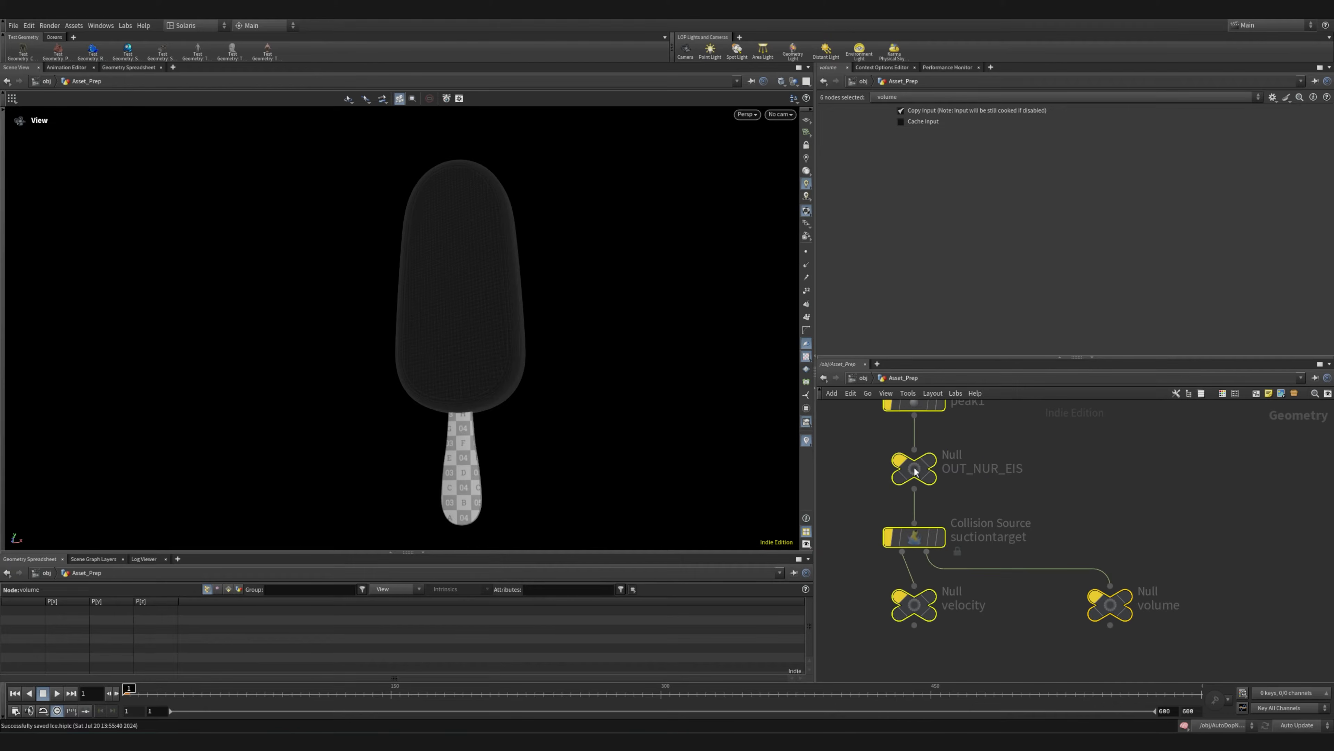
click(829, 445)
scroll(829, 446, down, 3)
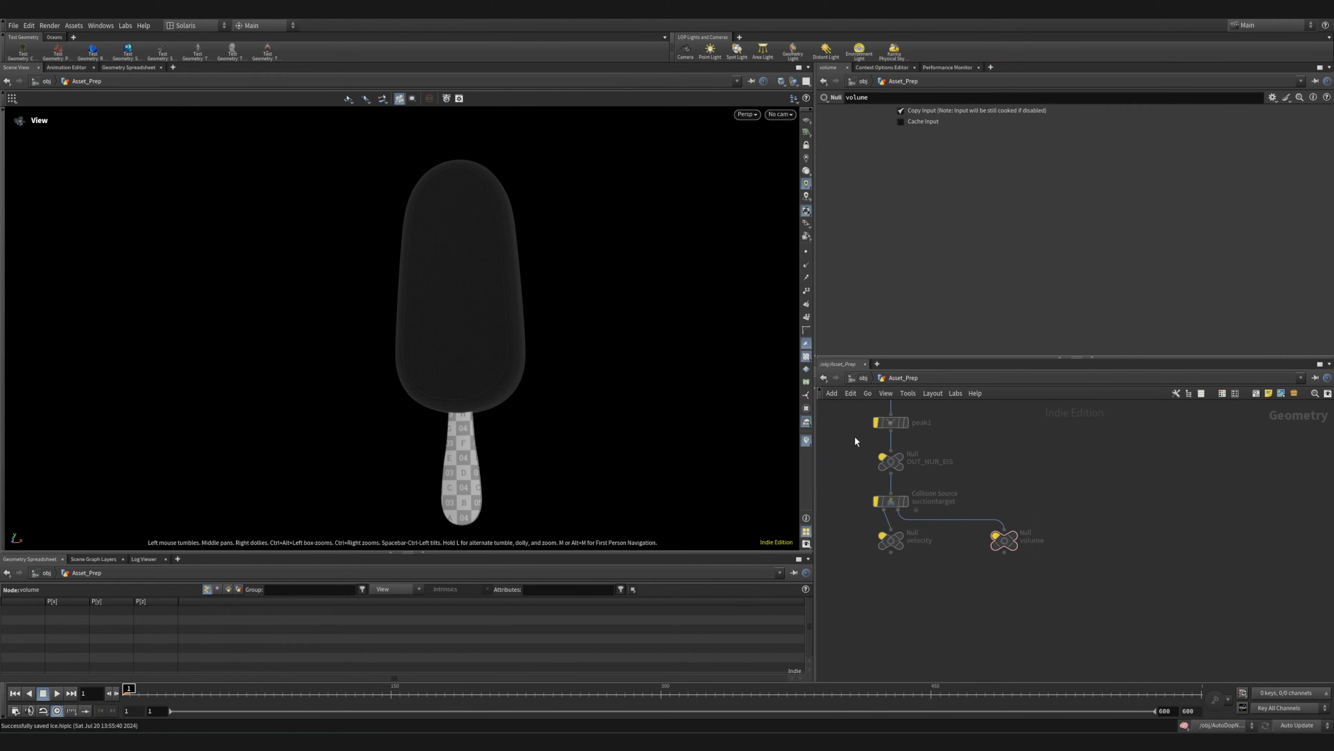
drag(854, 416, 1017, 548)
click(880, 422)
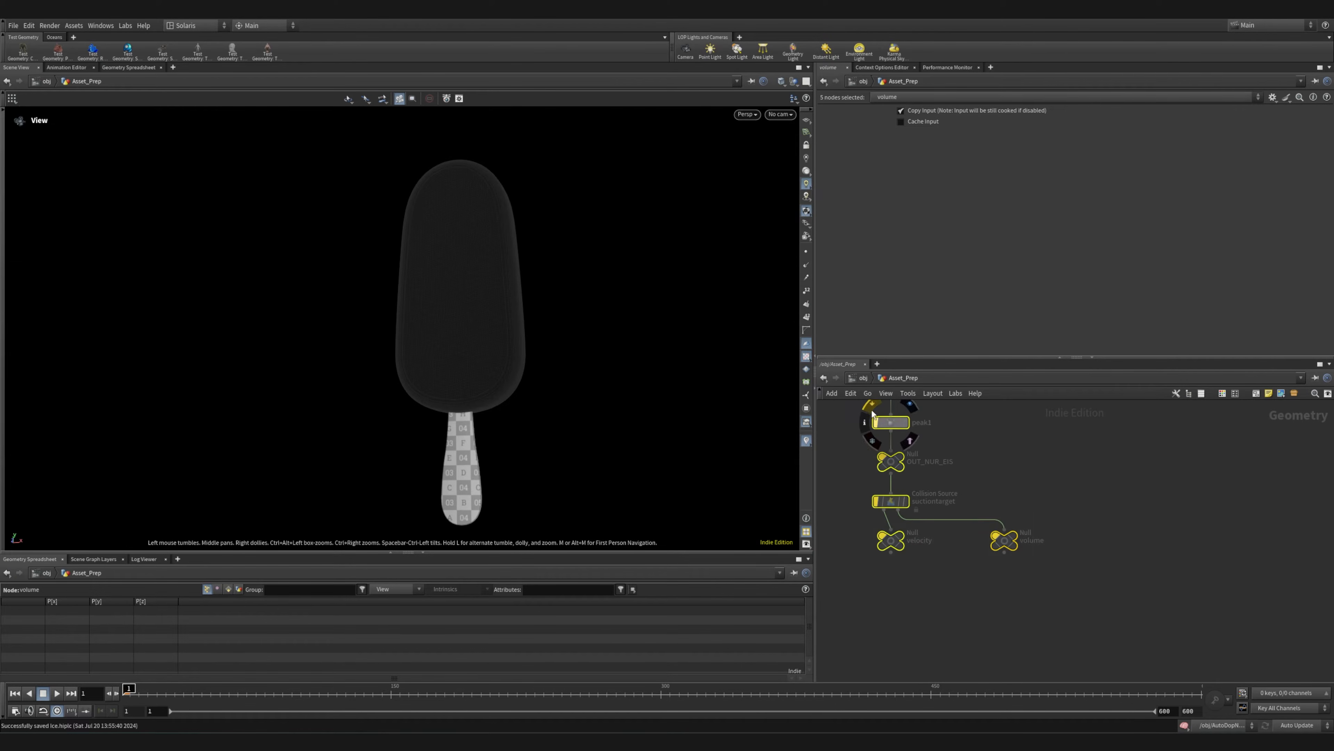
Display the OUT_NUR_EIS result and examine the ice cream geometry from several angles
click(928, 449)
click(912, 445)
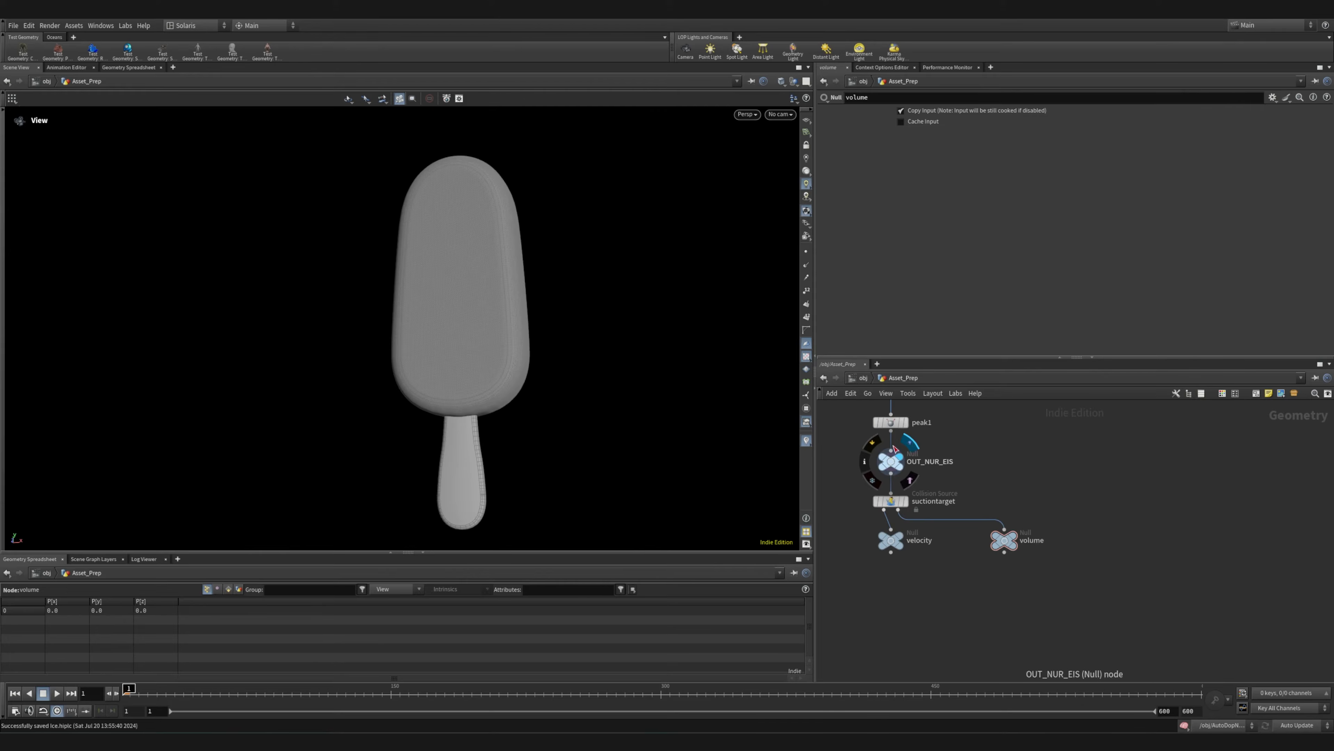
drag(538, 361, 518, 360)
right_drag(518, 360, 417, 358)
drag(524, 402, 568, 398)
right_drag(491, 368, 726, 356)
middle_drag(984, 472, 996, 583)
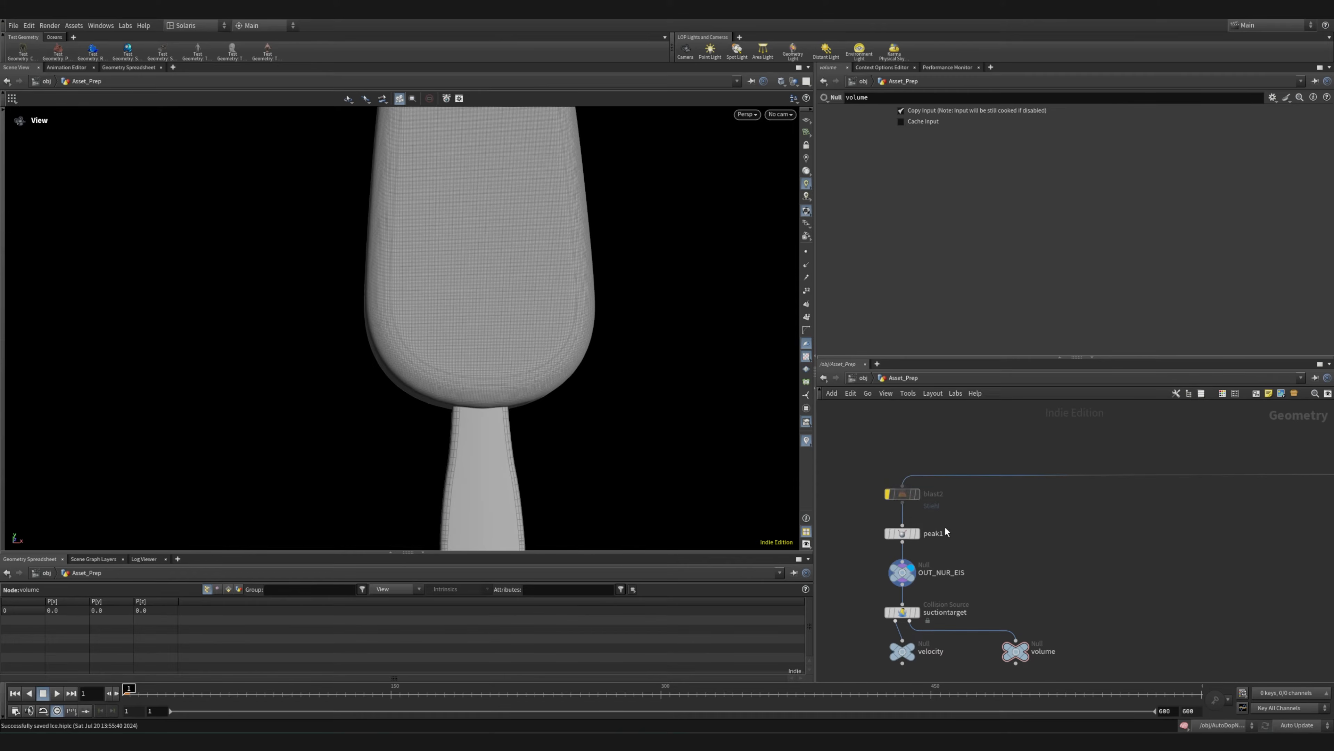
Re-enable the blast2 node that removes the stick and examine the isolated ice body from all sides
click(898, 493)
drag(592, 384, 407, 382)
right_drag(548, 353, 734, 292)
drag(528, 295, 637, 298)
middle_drag(587, 330, 517, 455)
right_drag(601, 423, 282, 372)
drag(302, 364, 335, 361)
middle_drag(1059, 581, 1049, 522)
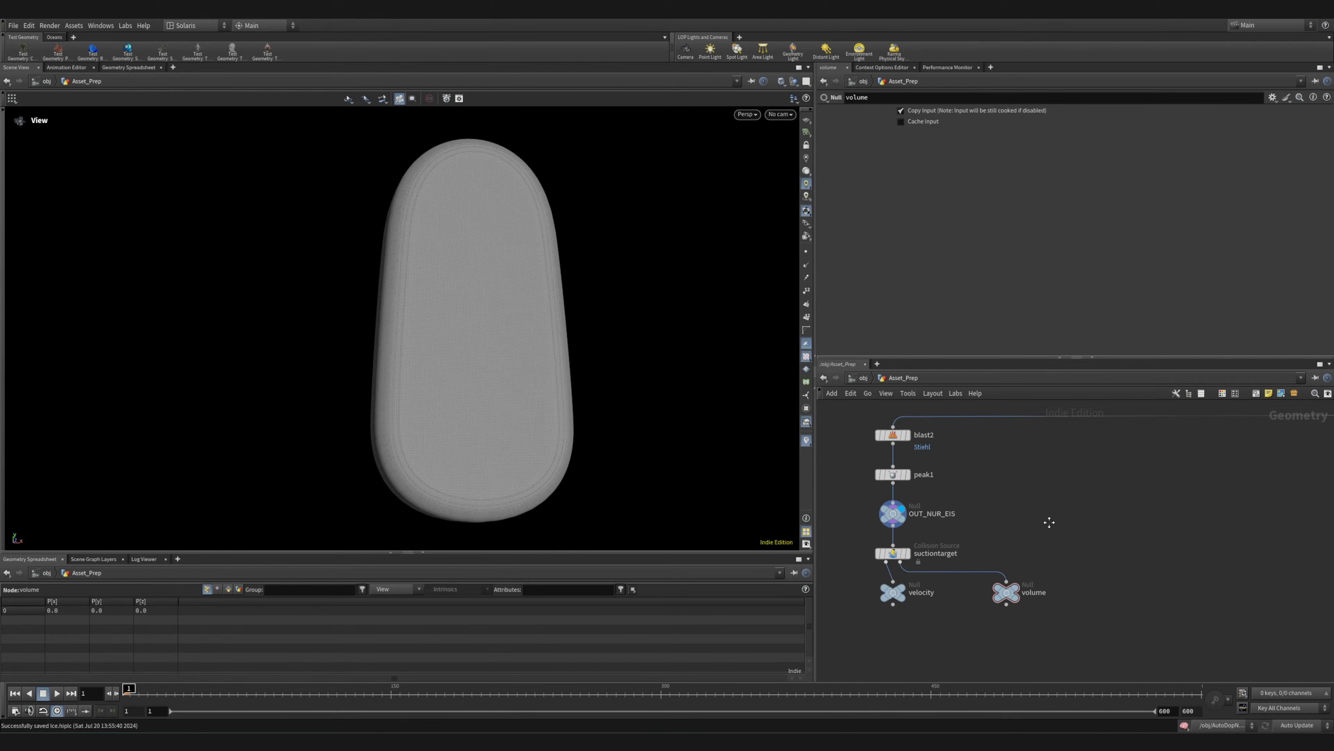
Bypass all six nodes of the side branch, from blast2 down to velocity and volume
drag(905, 441, 1175, 655)
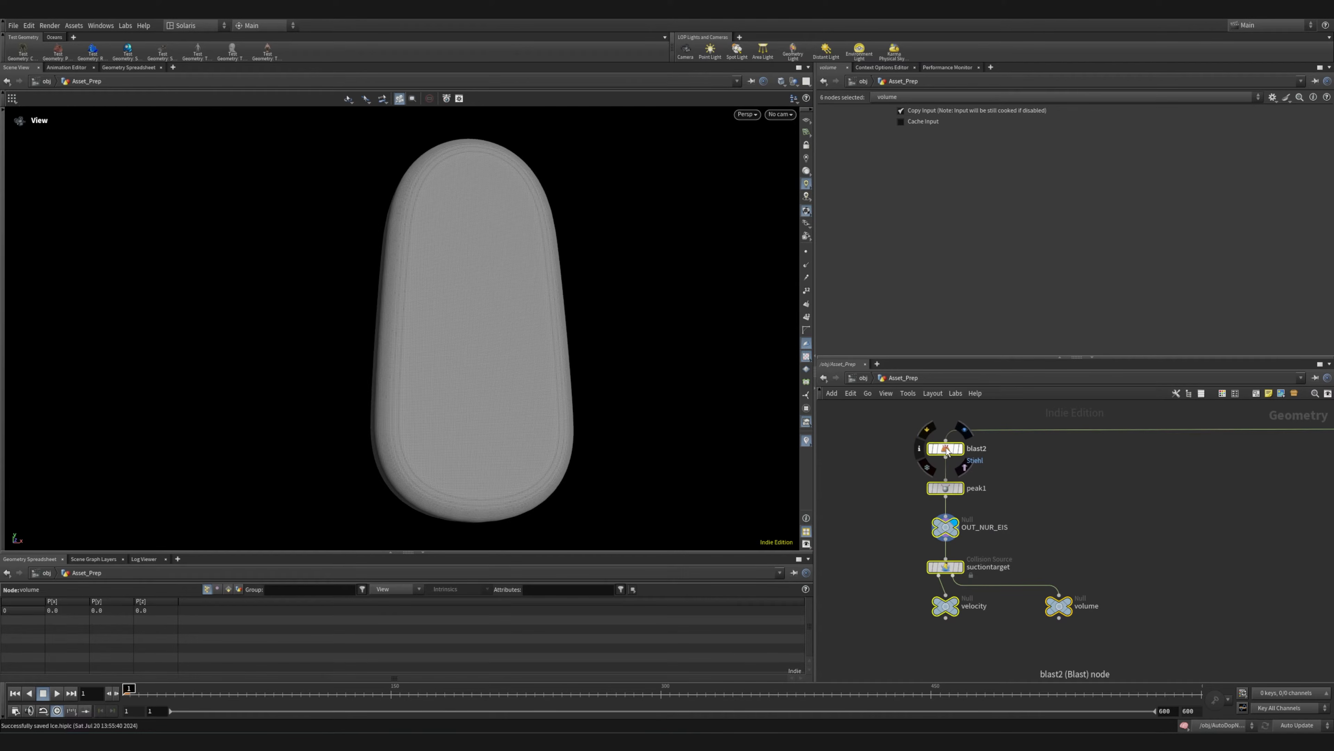
click(928, 431)
drag(415, 398, 616, 410)
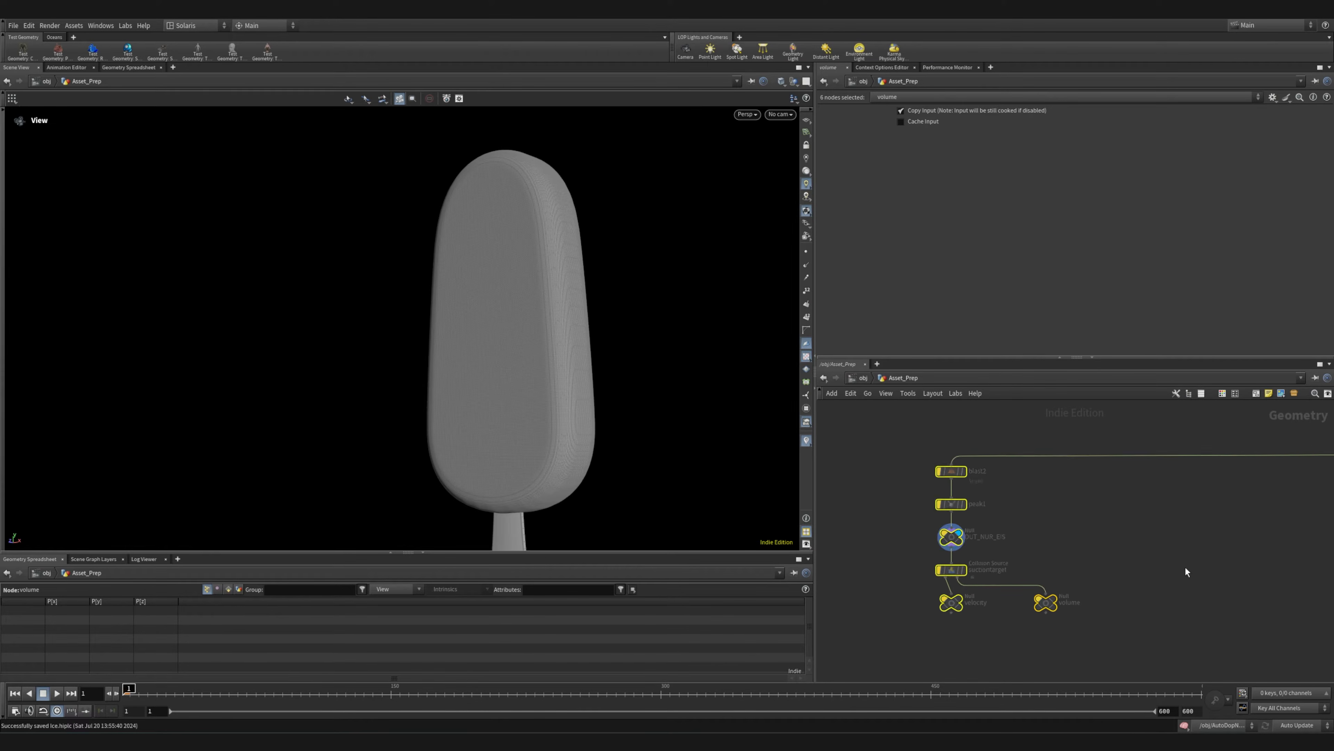
scroll(1183, 575, down, 5)
drag(968, 485, 1160, 643)
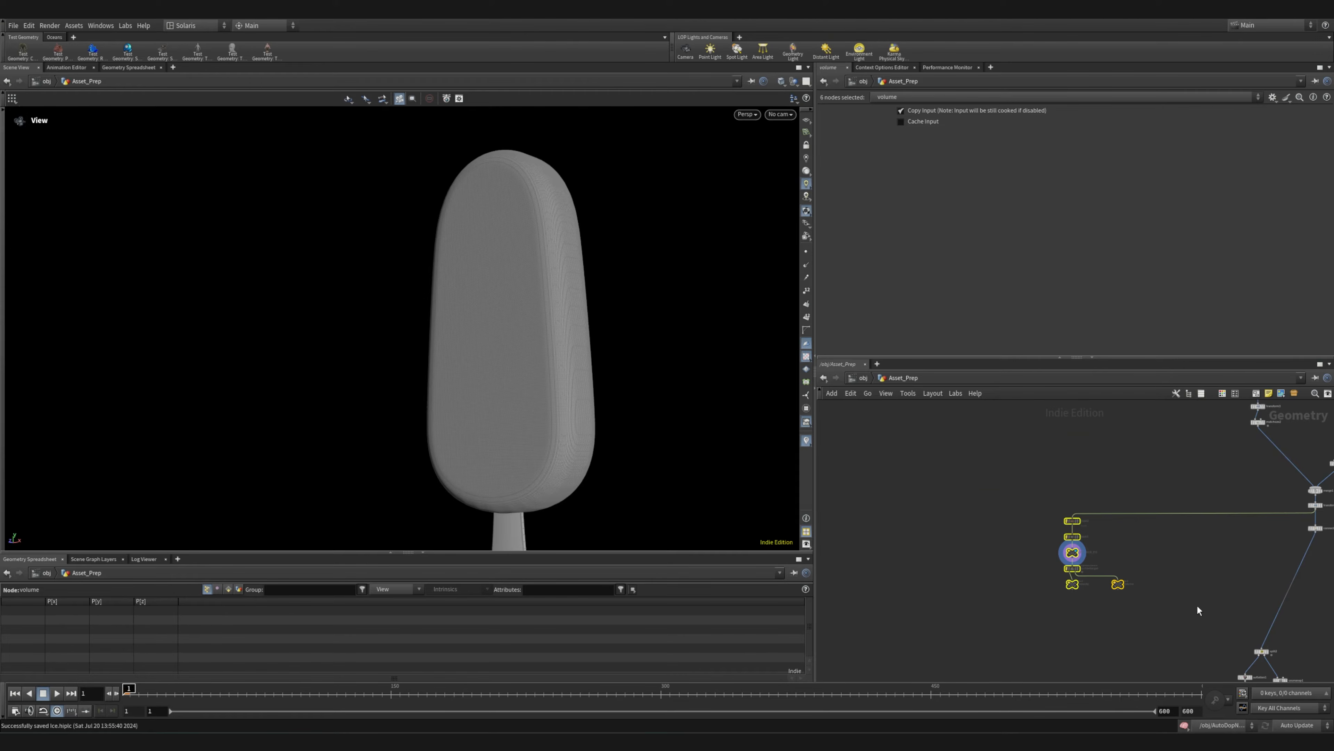
Display the OUT_EIS_MIT_STIEHL result below merge2
middle_drag(1192, 604, 947, 576)
scroll(947, 576, down, 5)
scroll(1059, 590, up, 8)
middle_drag(1034, 610, 1198, 534)
scroll(1179, 532, down, 7)
scroll(1098, 587, up, 2)
scroll(1088, 604, up, 5)
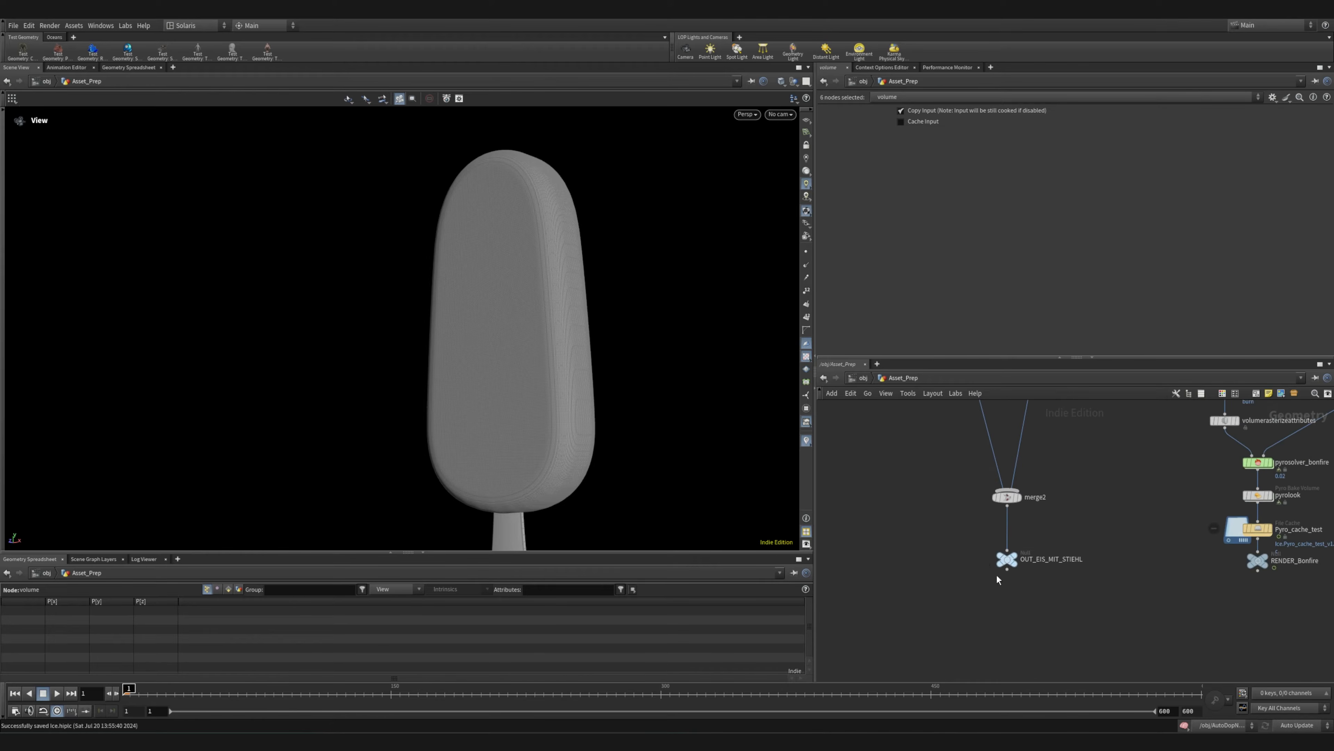
click(1023, 545)
Display the OUT_EIS_MIT_STIEHL_GEO_COL and OUT_EIS_MIT_STIEHL_VDB_COL results to compare the geometry and VDB collision outputs
middle_drag(1142, 520, 911, 638)
scroll(911, 638, down, 5)
middle_drag(997, 412, 937, 570)
scroll(939, 561, up, 5)
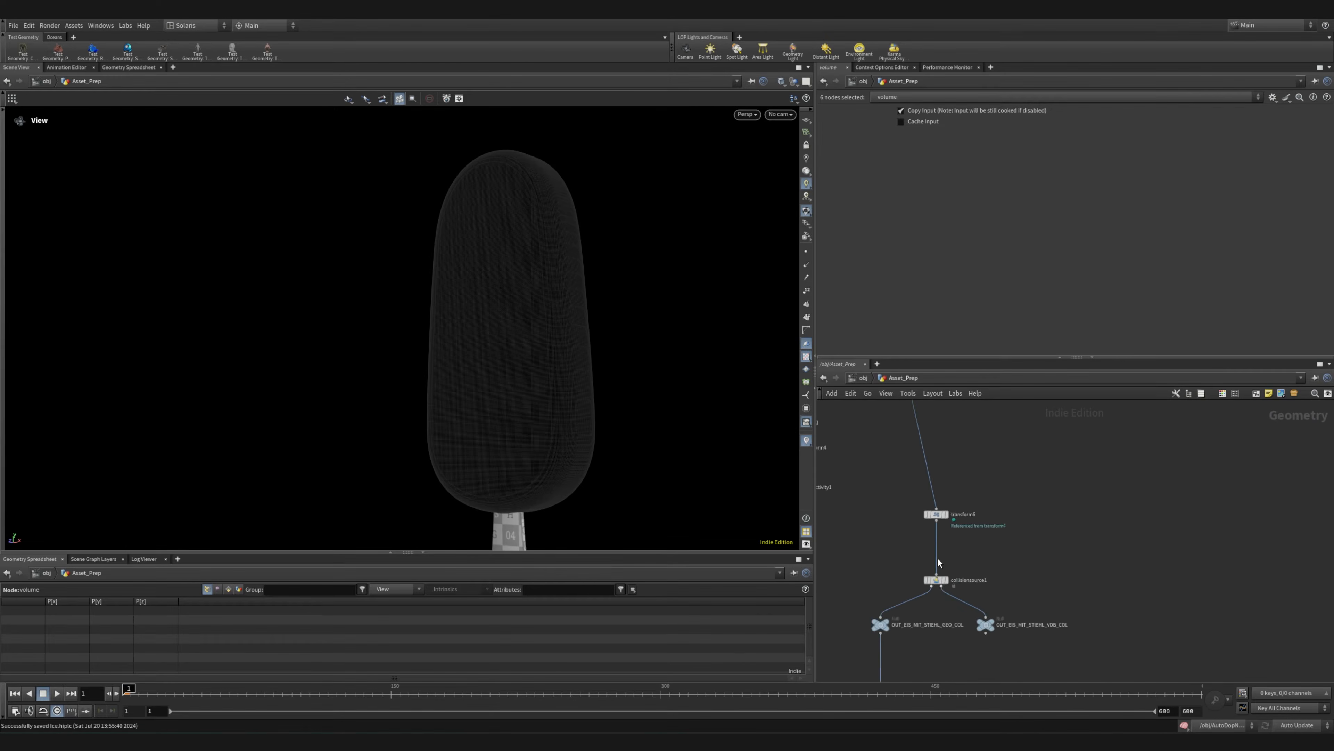
click(886, 624)
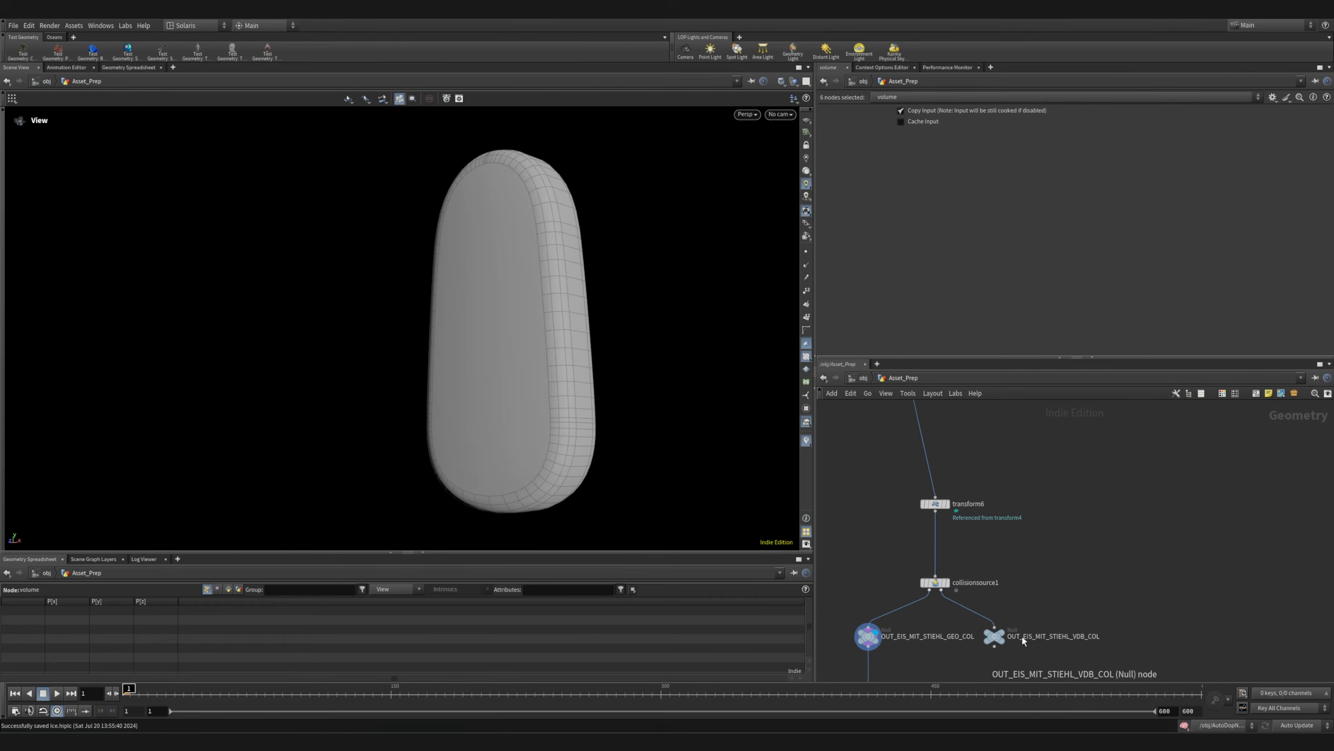
click(1009, 619)
Display the matchsize1 result and examine the low-resolution ice body that feeds the collision branch
middle_drag(1043, 584, 1135, 548)
middle_drag(933, 486, 948, 599)
scroll(883, 550, down, 5)
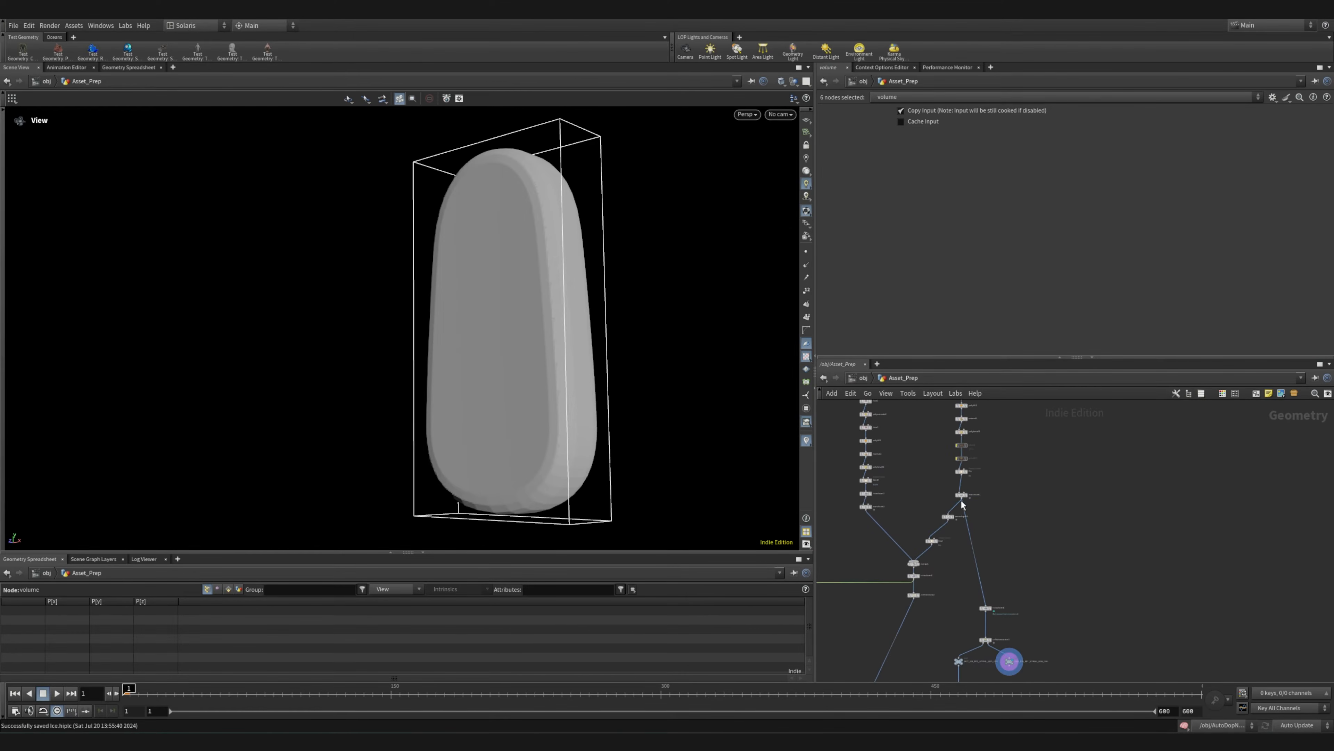
scroll(963, 504, up, 5)
click(991, 474)
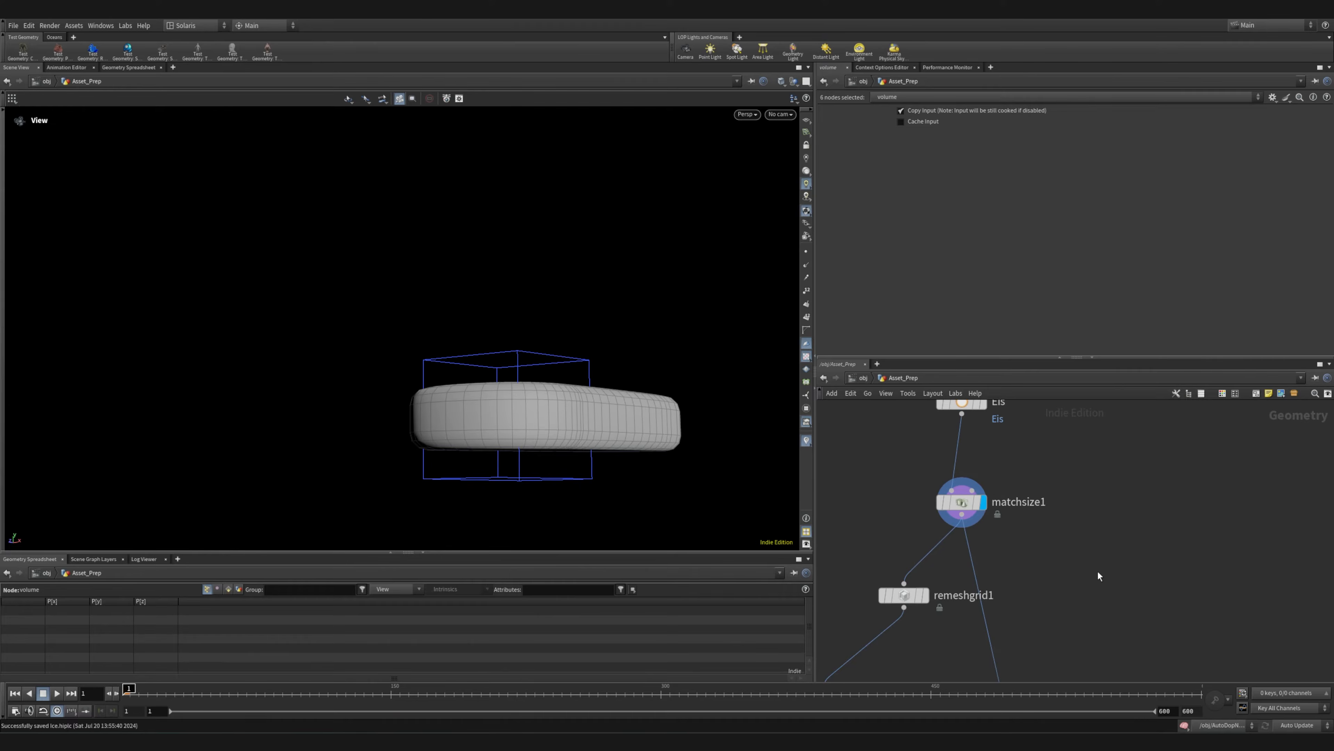
scroll(1100, 576, up, 1)
drag(658, 400, 552, 513)
Examine the collision branch from transform6 and collisionsource1 down to the OUT_EIS_MIT_STIEHL_GEO_COL output and the nodes below it
middle_drag(1031, 626, 1003, 481)
scroll(996, 480, down, 5)
scroll(978, 639, up, 5)
middle_drag(984, 642, 972, 465)
middle_drag(944, 554, 950, 420)
scroll(934, 610, down, 3)
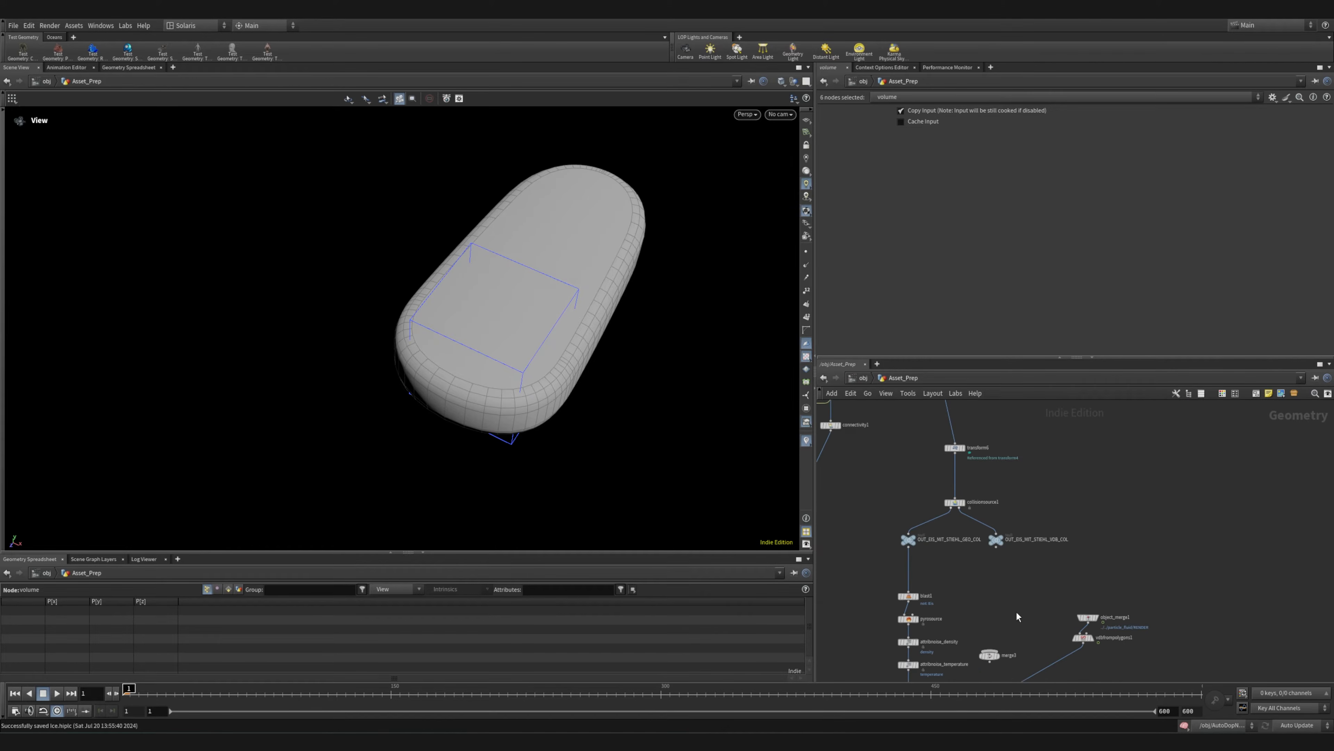
scroll(1016, 617, down, 5)
drag(988, 461, 1054, 519)
scroll(1030, 463, up, 5)
middle_drag(974, 541, 975, 610)
scroll(946, 598, up, 5)
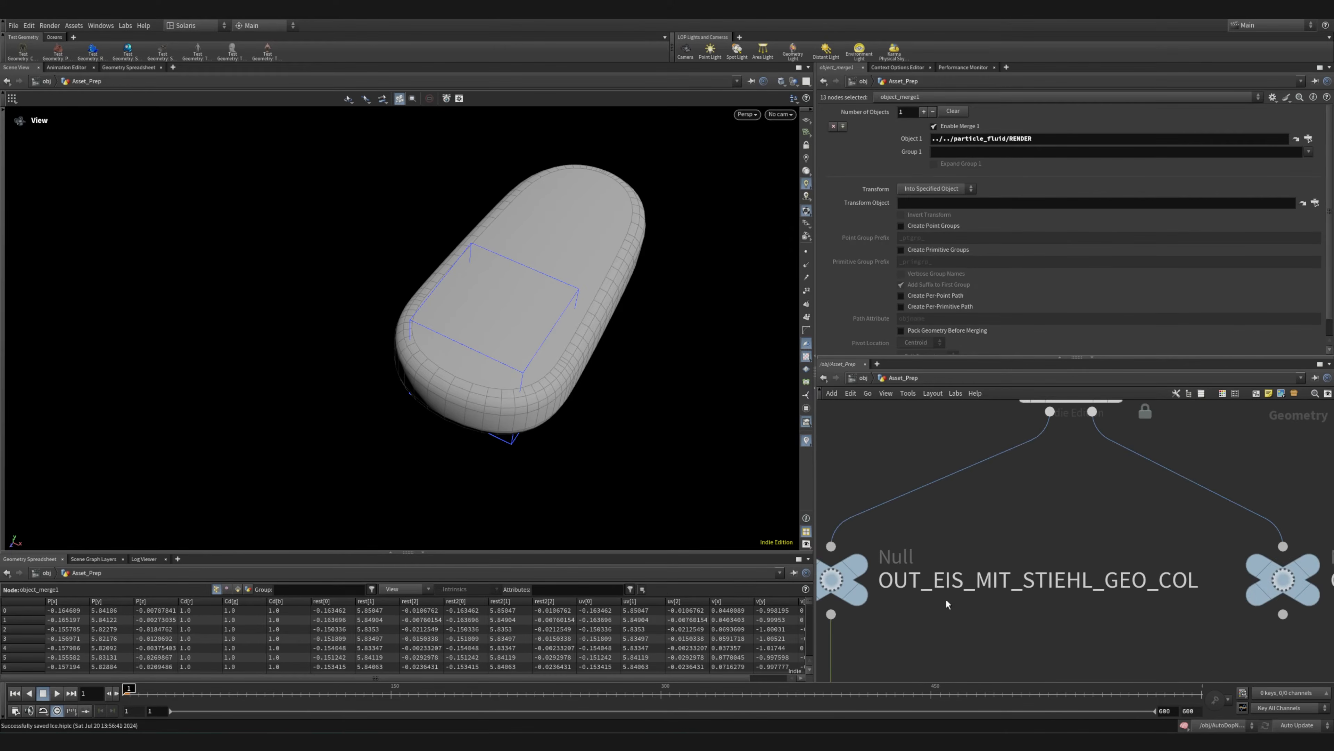
click(837, 572)
Return to the object level, switch from the Solaris desktop to the custom-built one and close the Help window
click(860, 378)
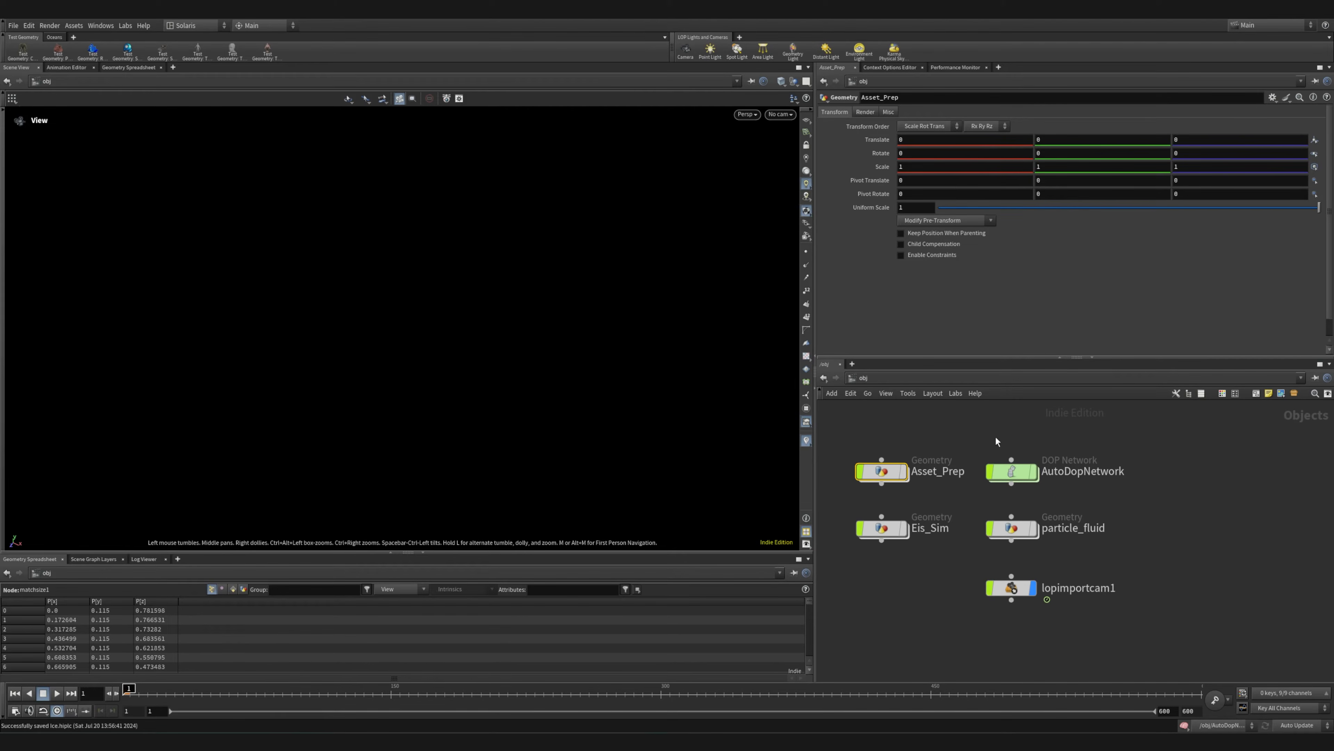
click(739, 37)
click(187, 25)
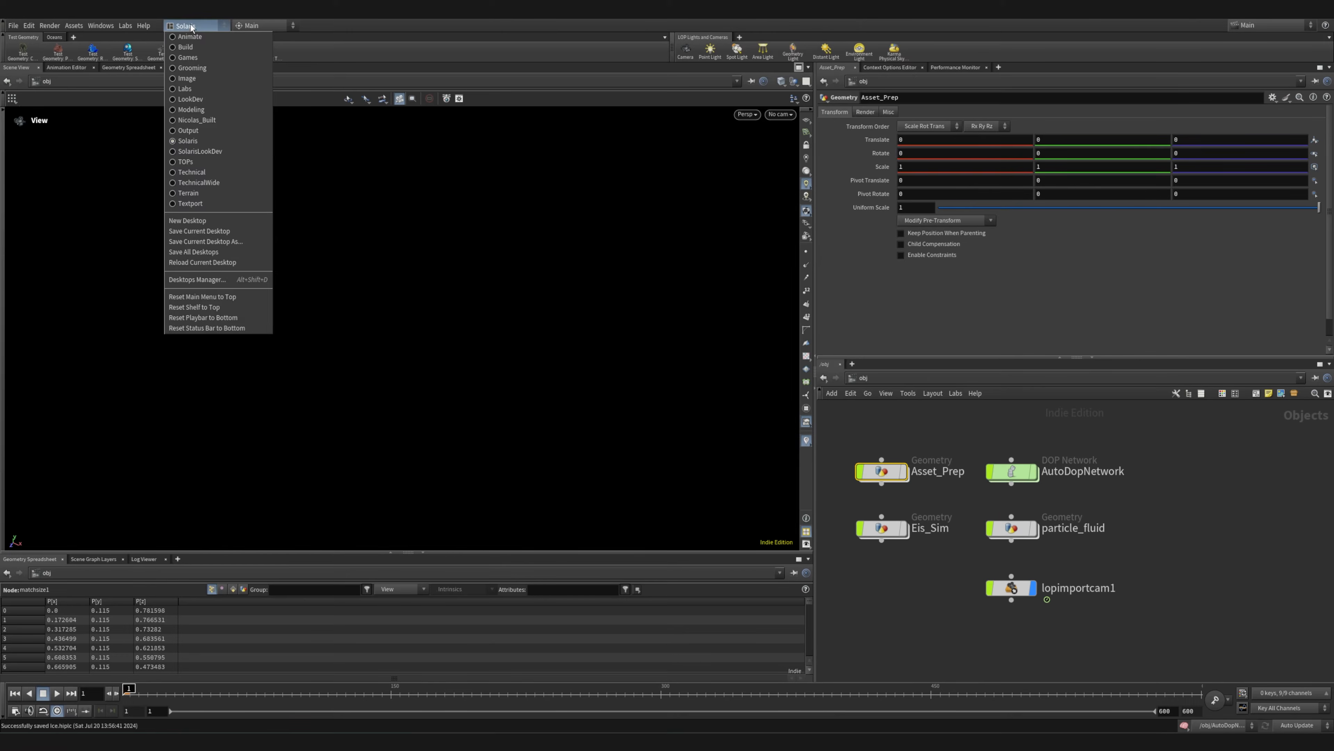
click(210, 117)
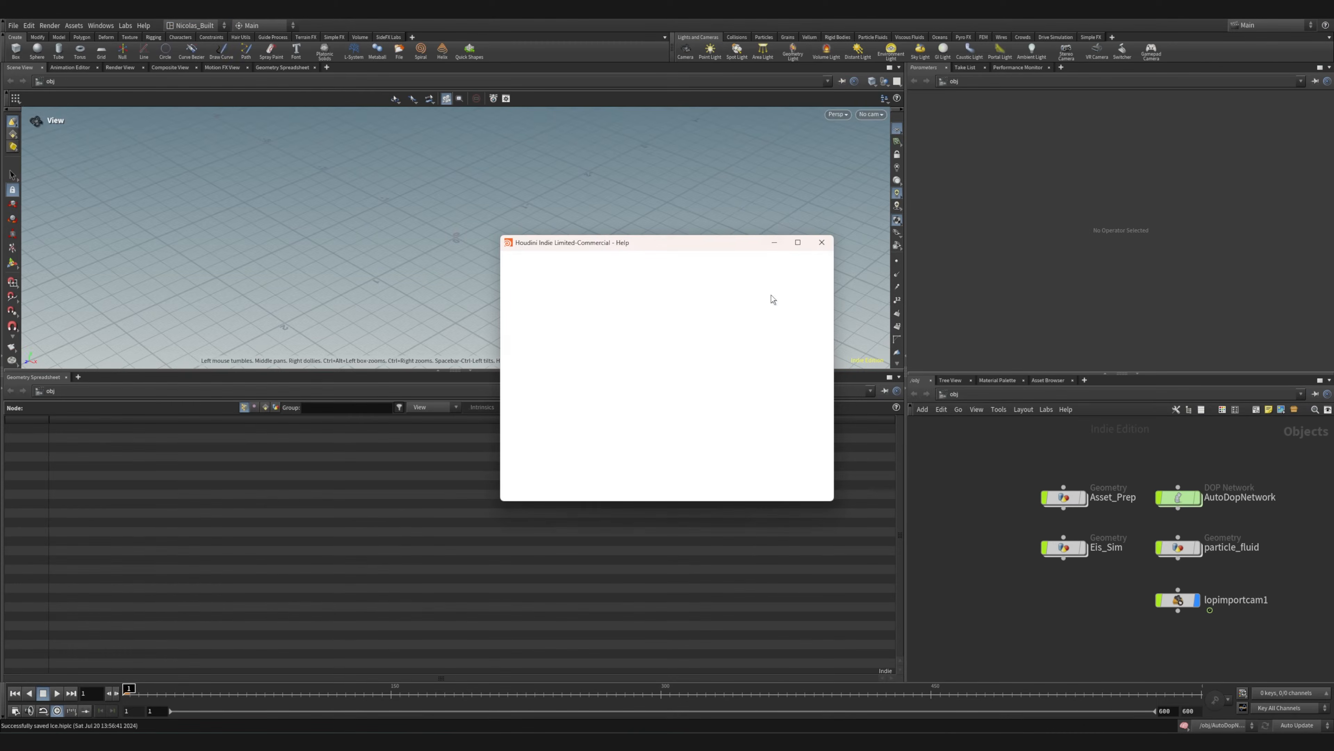
click(821, 242)
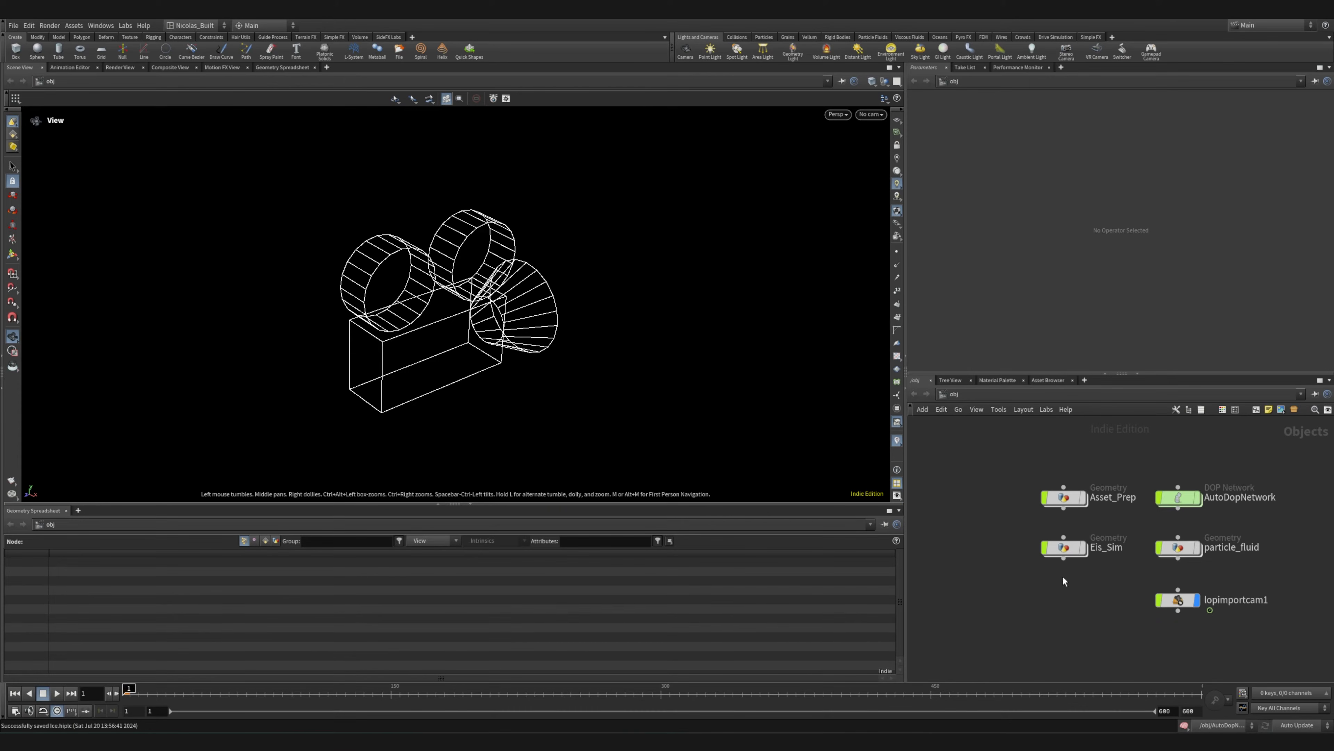
Bring up the Particle Fluids shelf set and look over its tools
middle_drag(1107, 597, 968, 592)
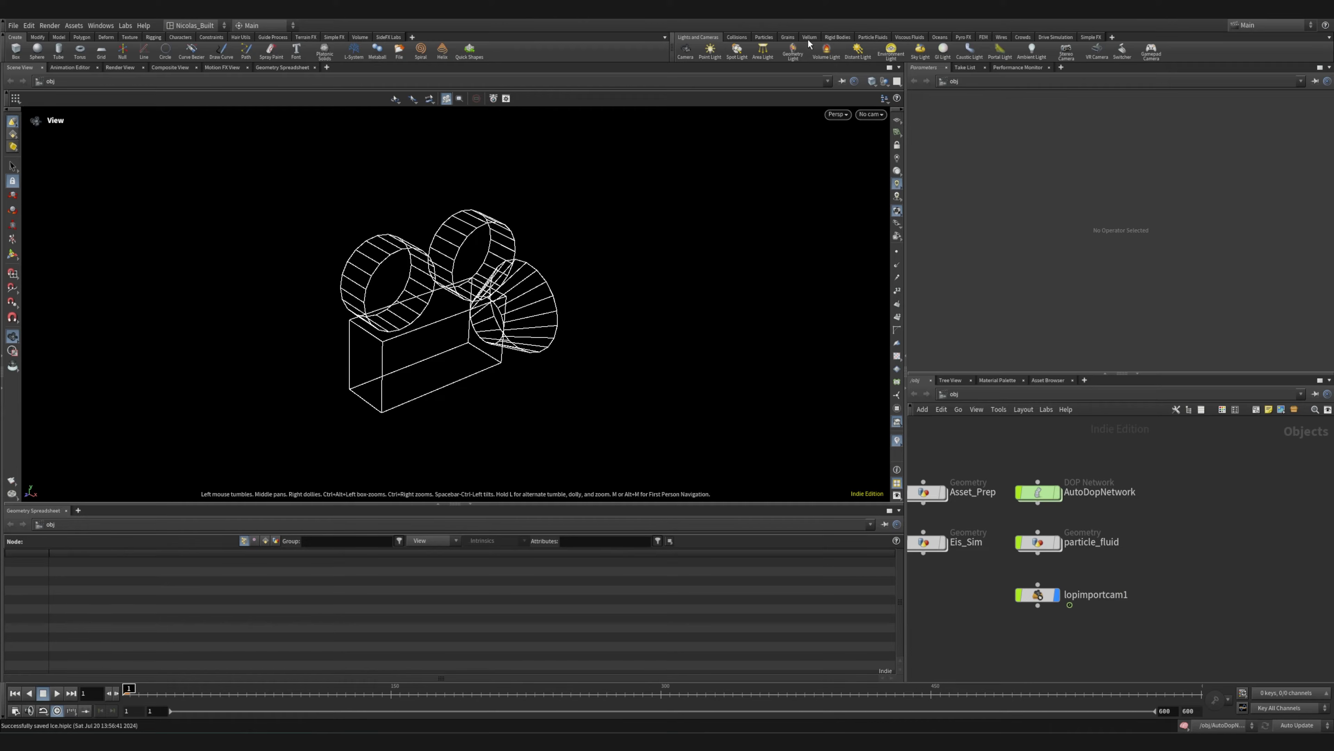
click(852, 37)
drag(374, 329, 447, 281)
right_drag(536, 263, 313, 272)
middle_drag(530, 258, 359, 370)
right_drag(359, 370, 766, 285)
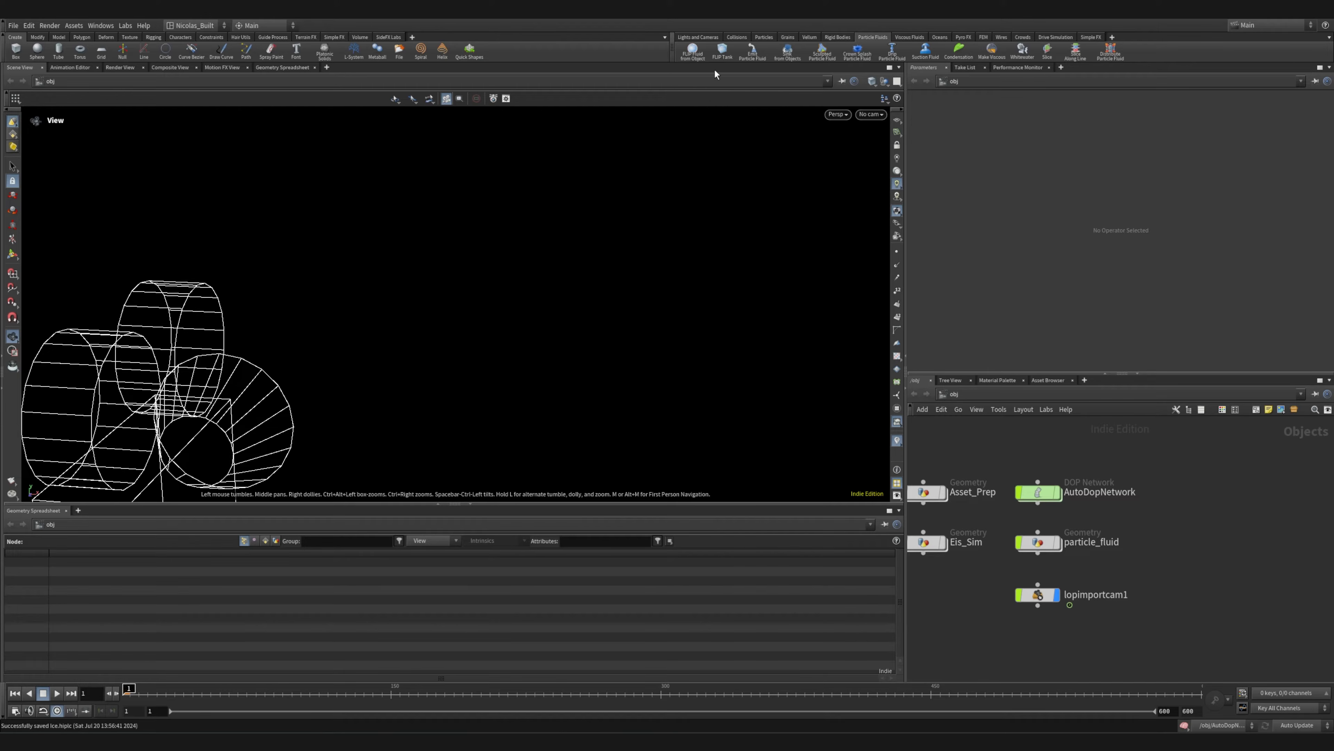
Enter the Eis_Sim geometry network and frame its displayed sphere in the viewport
scroll(1041, 499, up, 4)
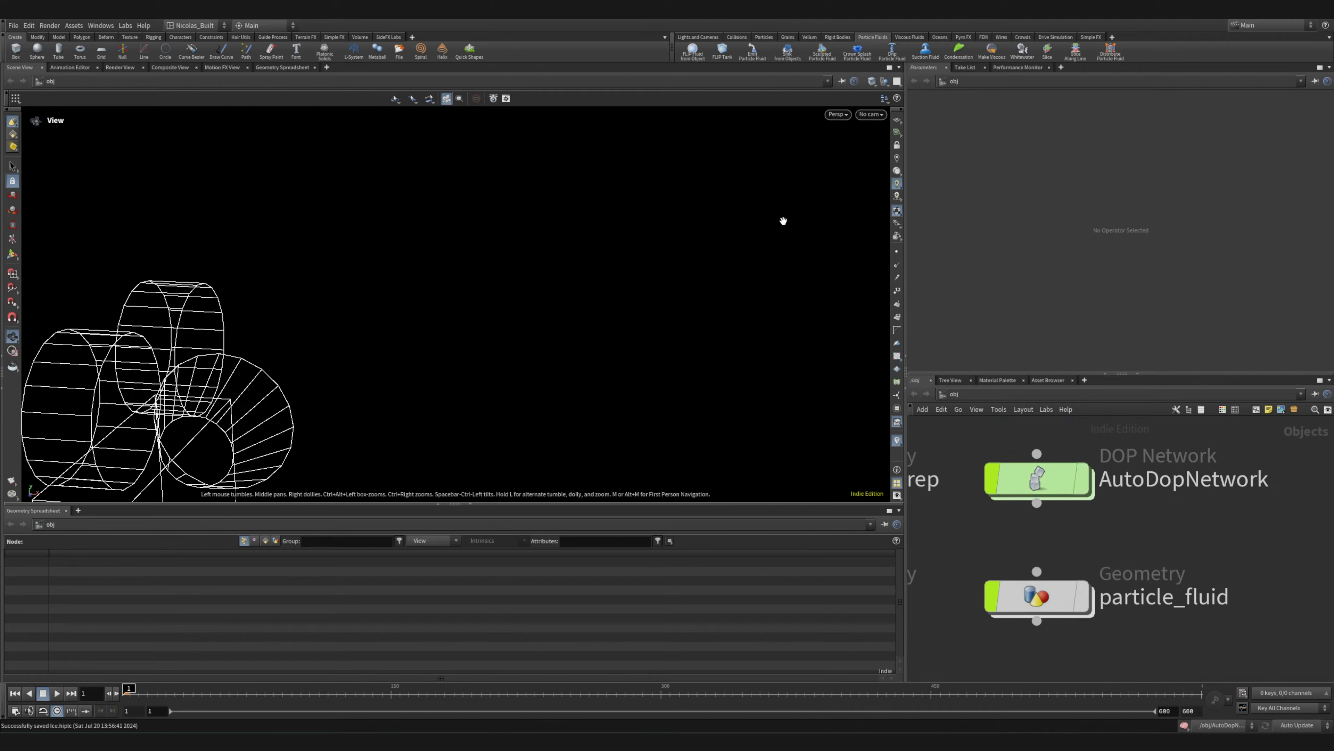
scroll(1130, 545, down, 3)
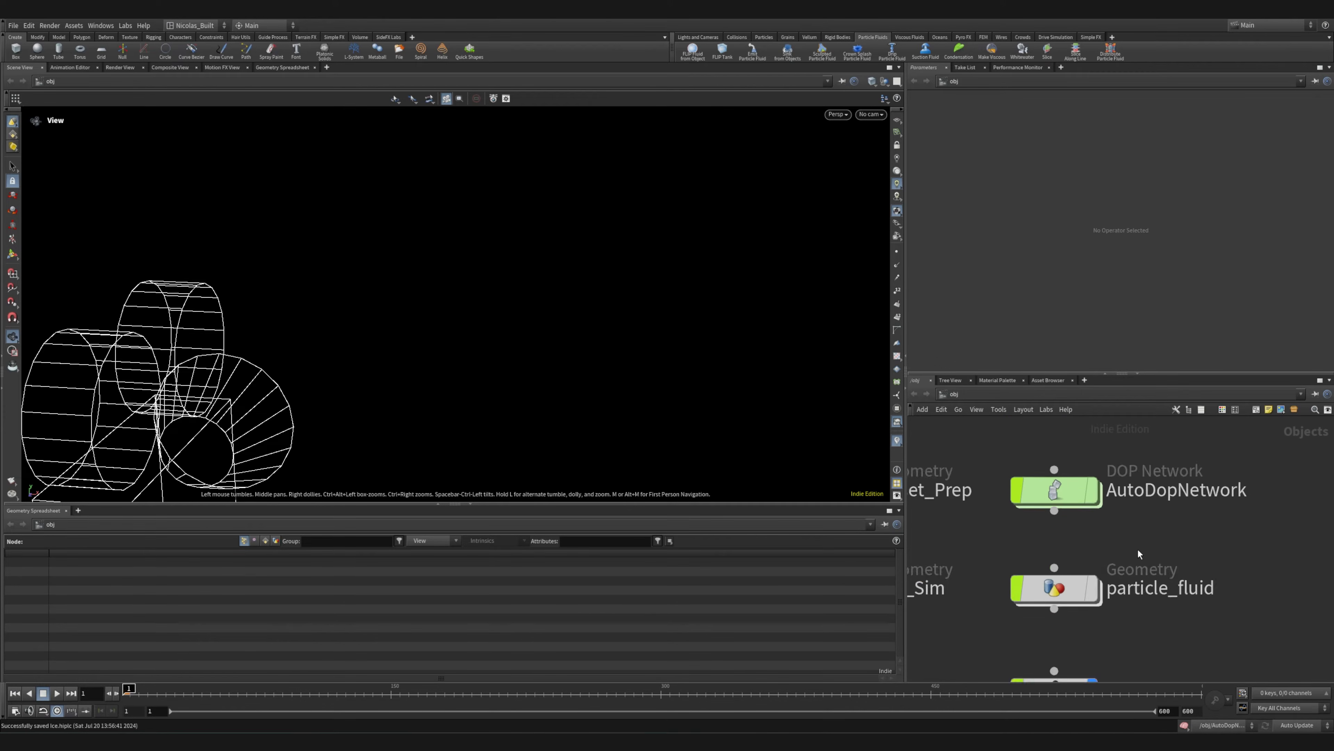
middle_drag(989, 543, 1050, 511)
scroll(981, 565, up, 2)
middle_drag(967, 598, 1014, 567)
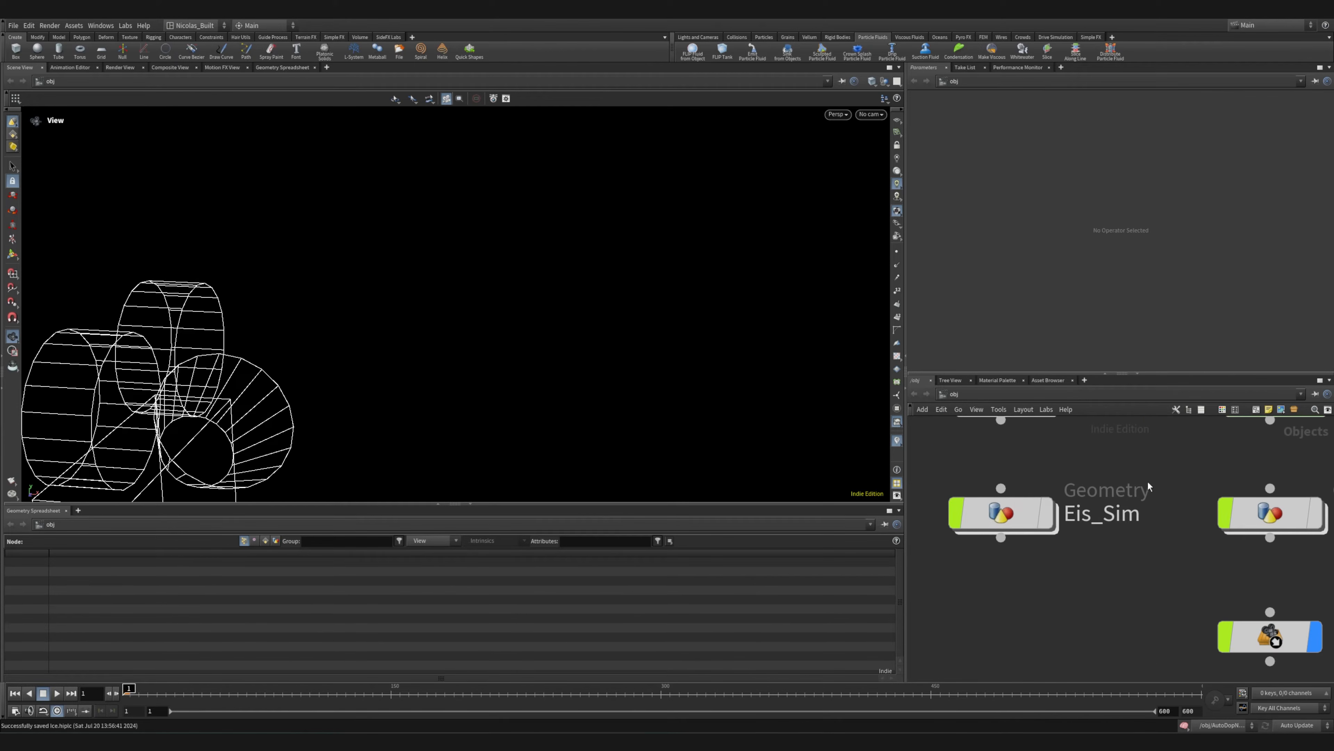
mouse_move(1004, 511)
mouse_down()
mouse_move(1031, 482)
mouse_move(1002, 502)
mouse_up()
double_click(1002, 502)
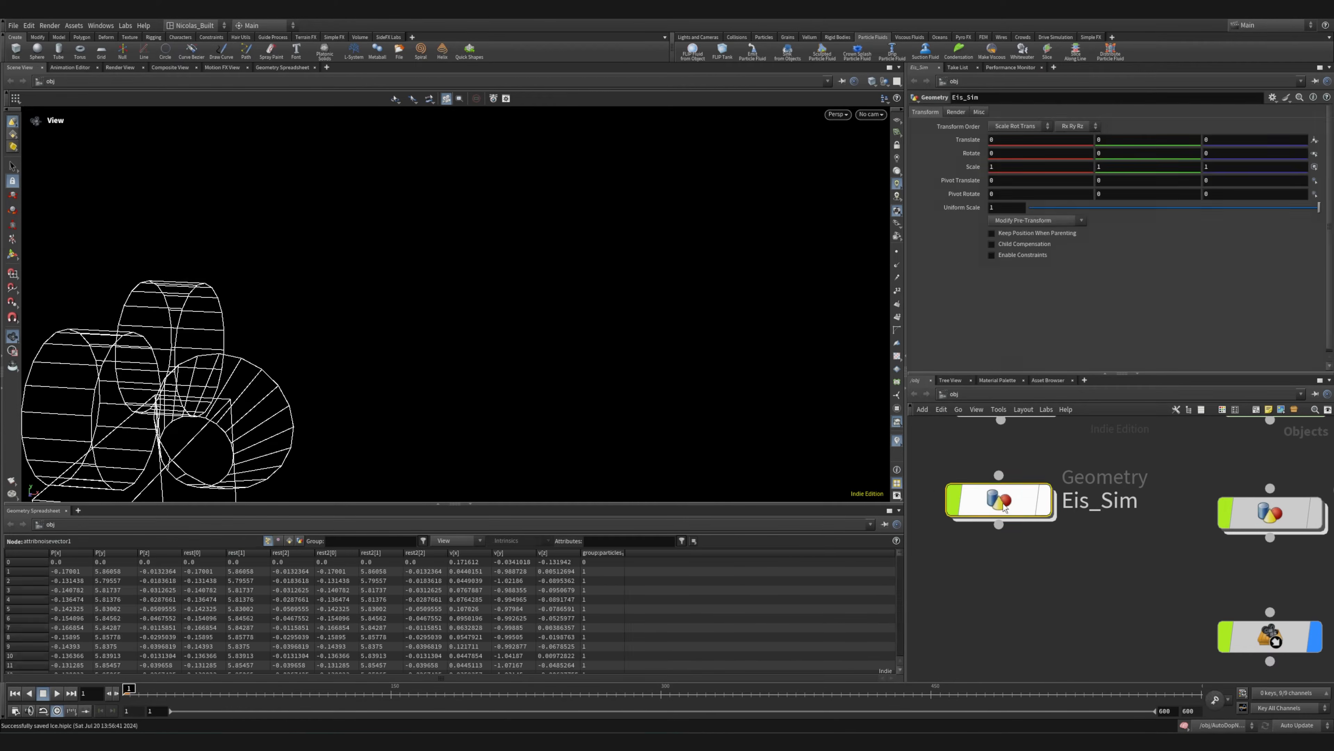
click(1036, 566)
key(g)
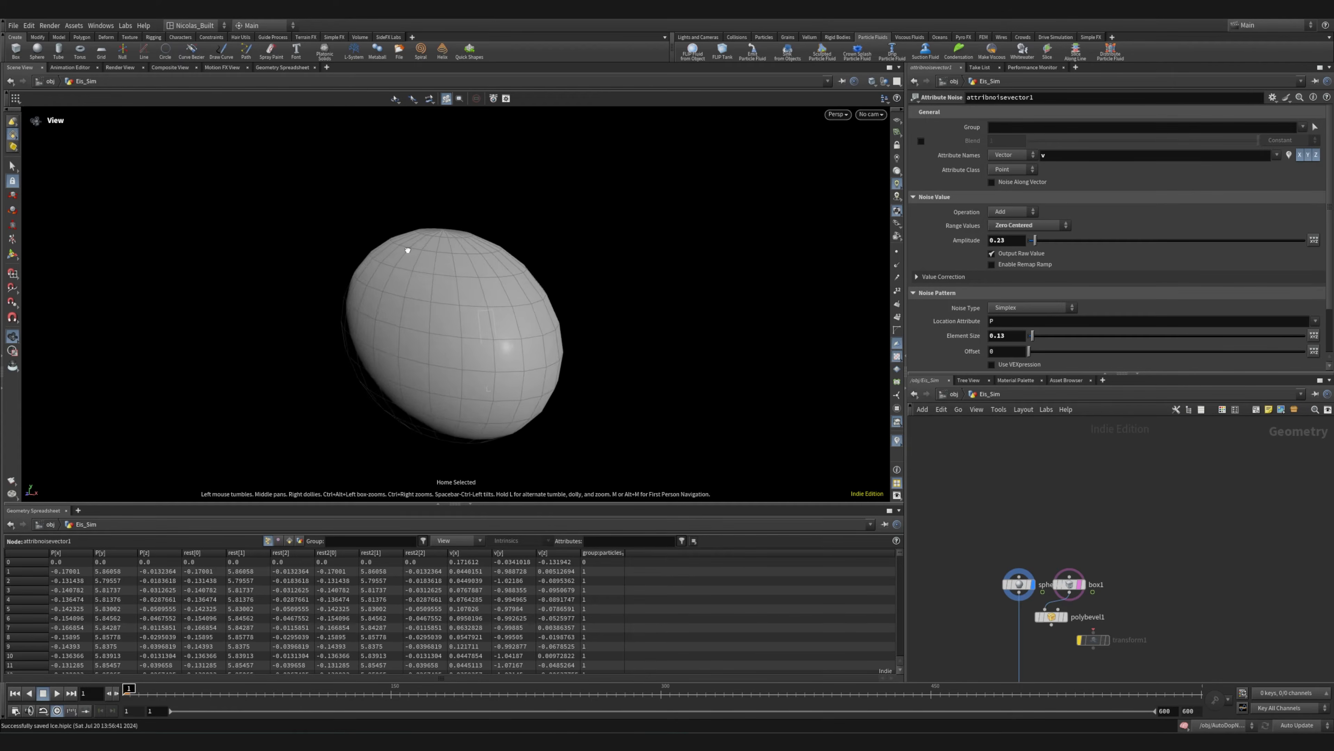
Select the sphere1 node and inspect the expression that drives its X center
right_drag(407, 250, 182, 337)
drag(518, 318, 562, 376)
scroll(1010, 602, up, 5)
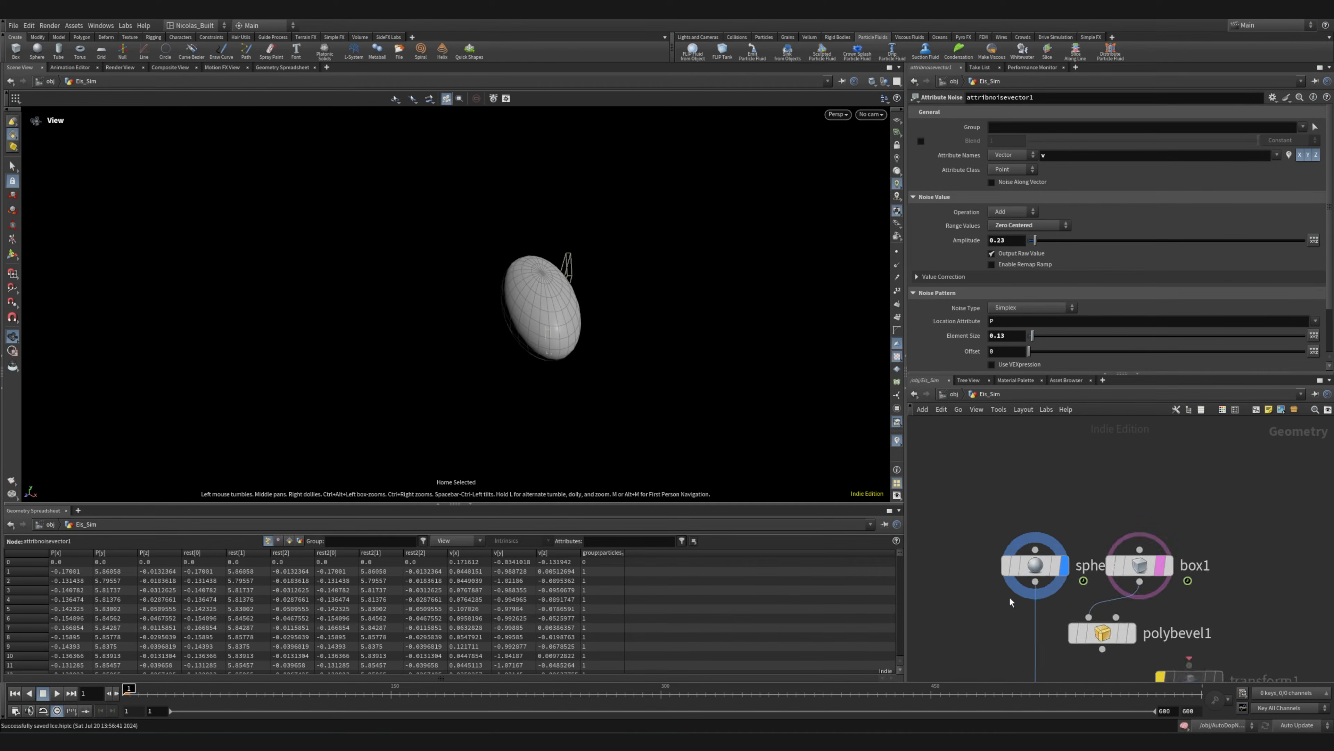
scroll(1010, 602, up, 3)
click(1046, 551)
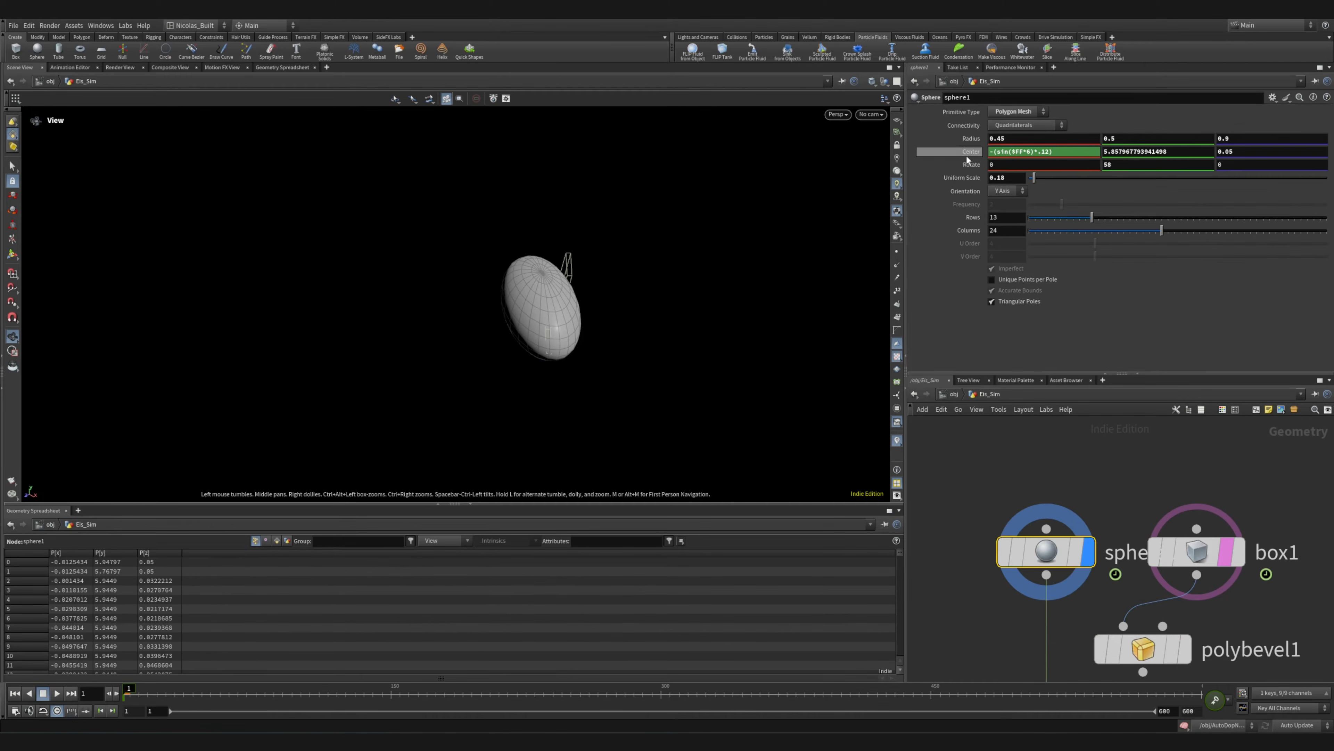
click(1065, 152)
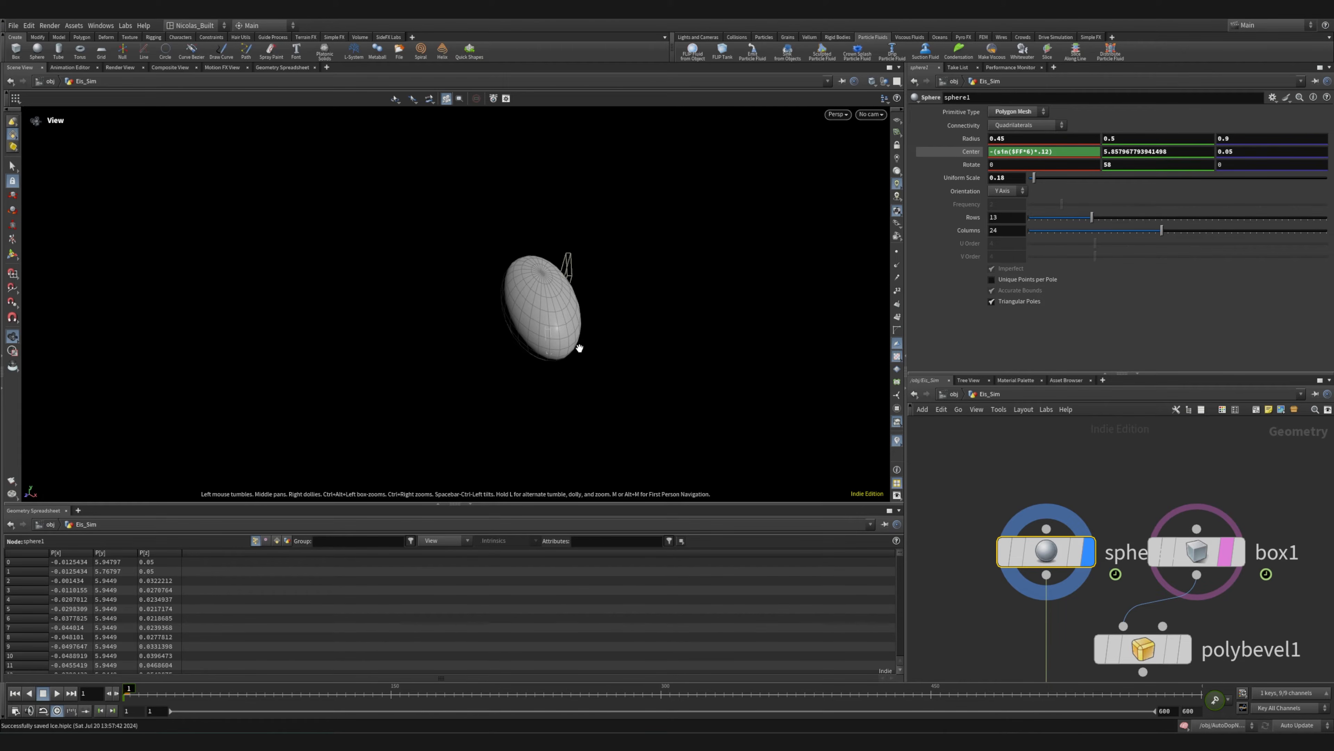
scroll(579, 348, down, 3)
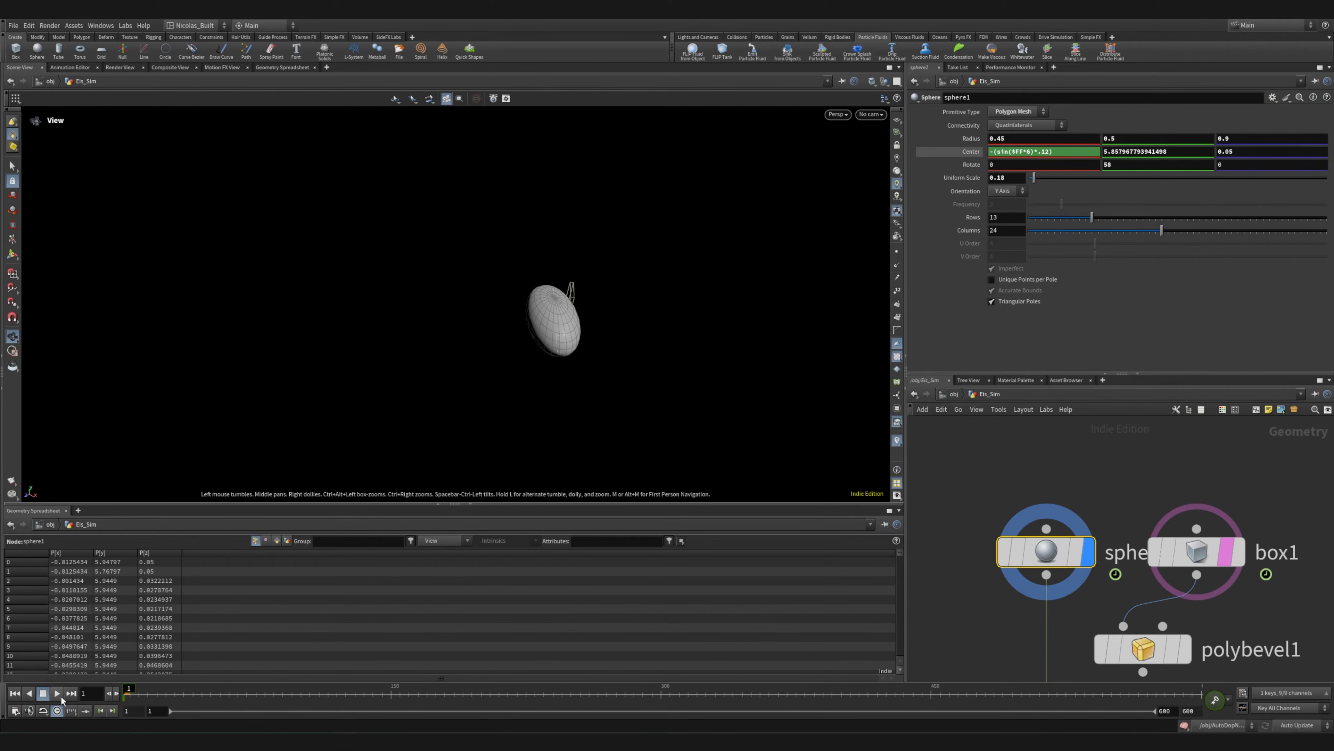
Play the animation to check the sphere's movement, then stop playback and view it from another angle
click(58, 696)
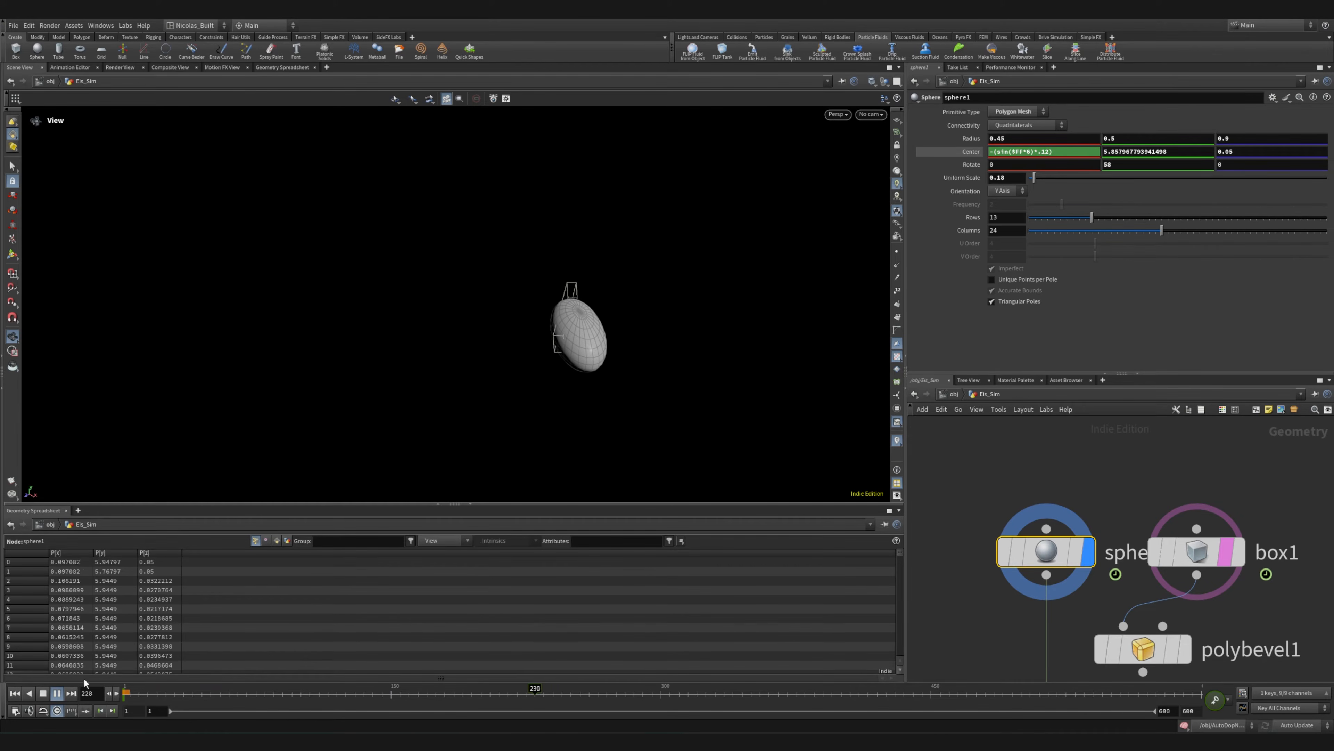
click(58, 694)
right_drag(643, 345, 462, 412)
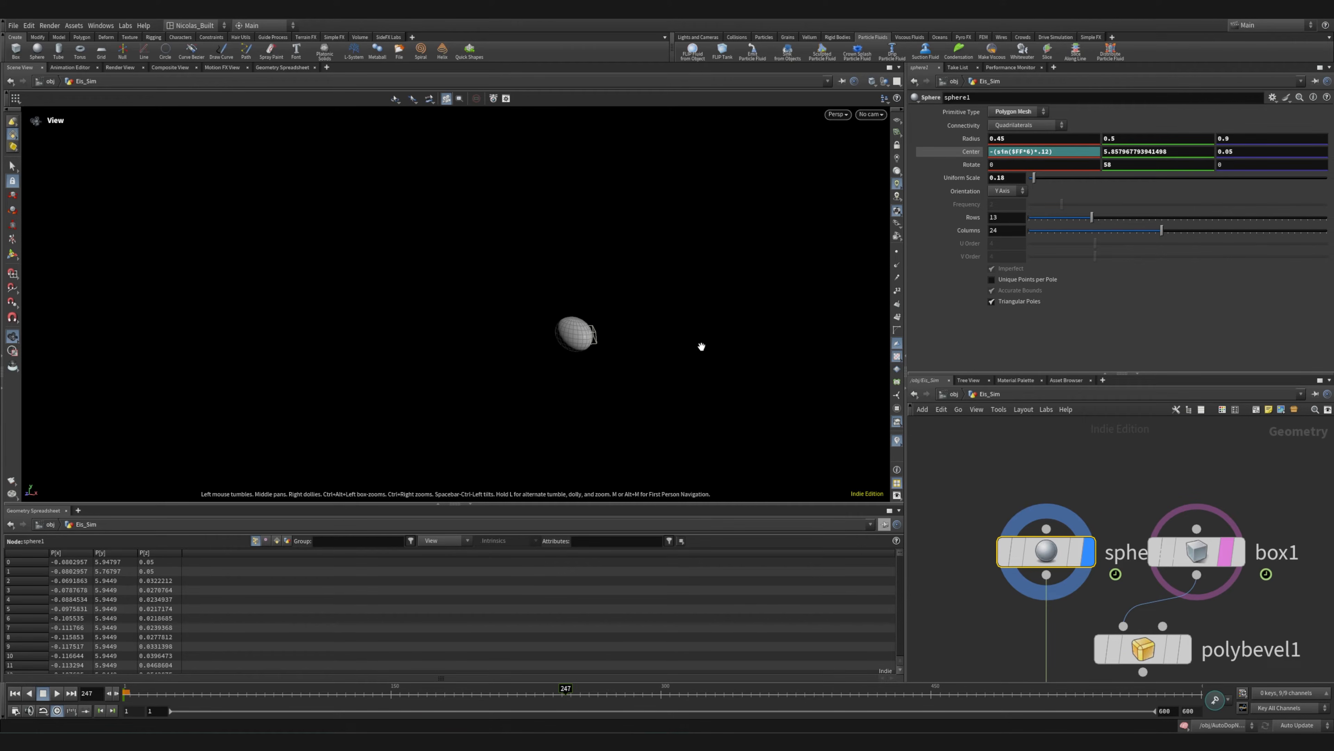
Delete the unused box1, polybevel1 and transform1 nodes from the Eis_Sim network
middle_drag(969, 617, 988, 539)
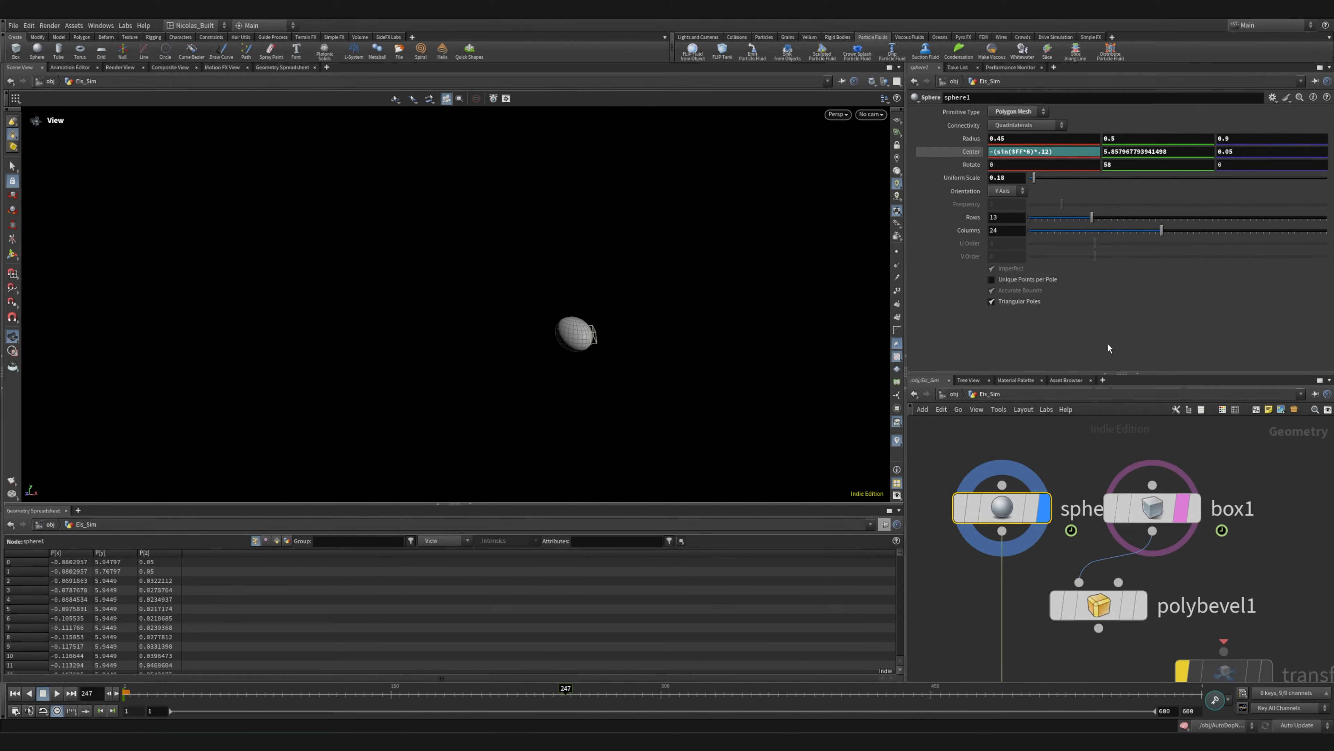
middle_drag(1061, 598, 1013, 468)
middle_drag(1044, 524, 1018, 578)
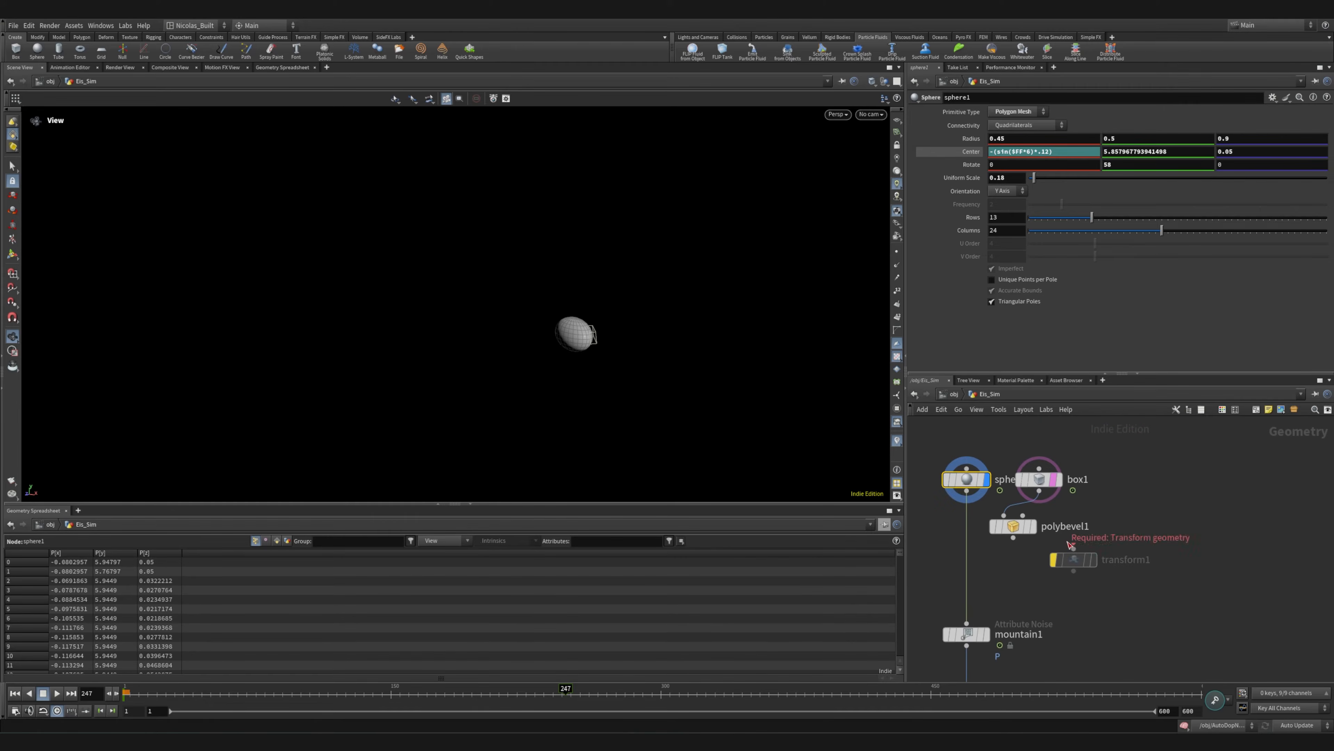
drag(1156, 446, 1019, 565)
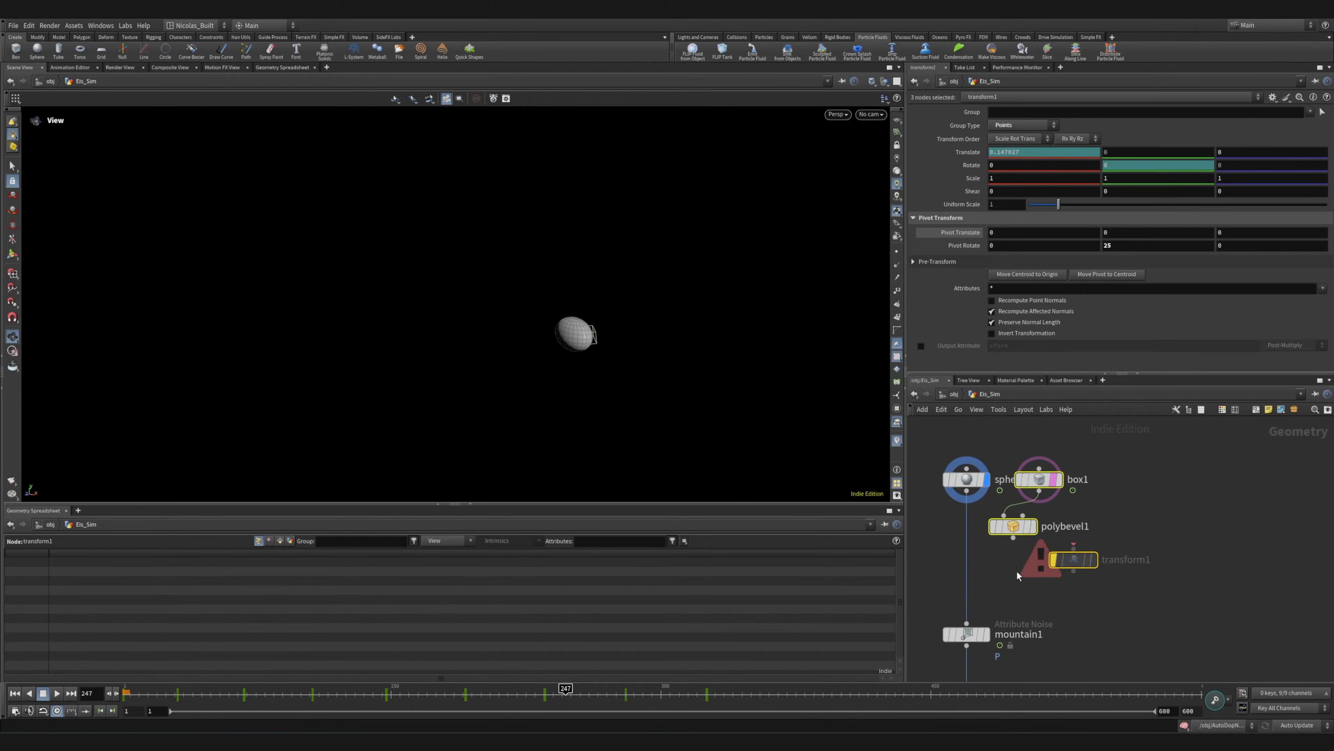
key(Delete)
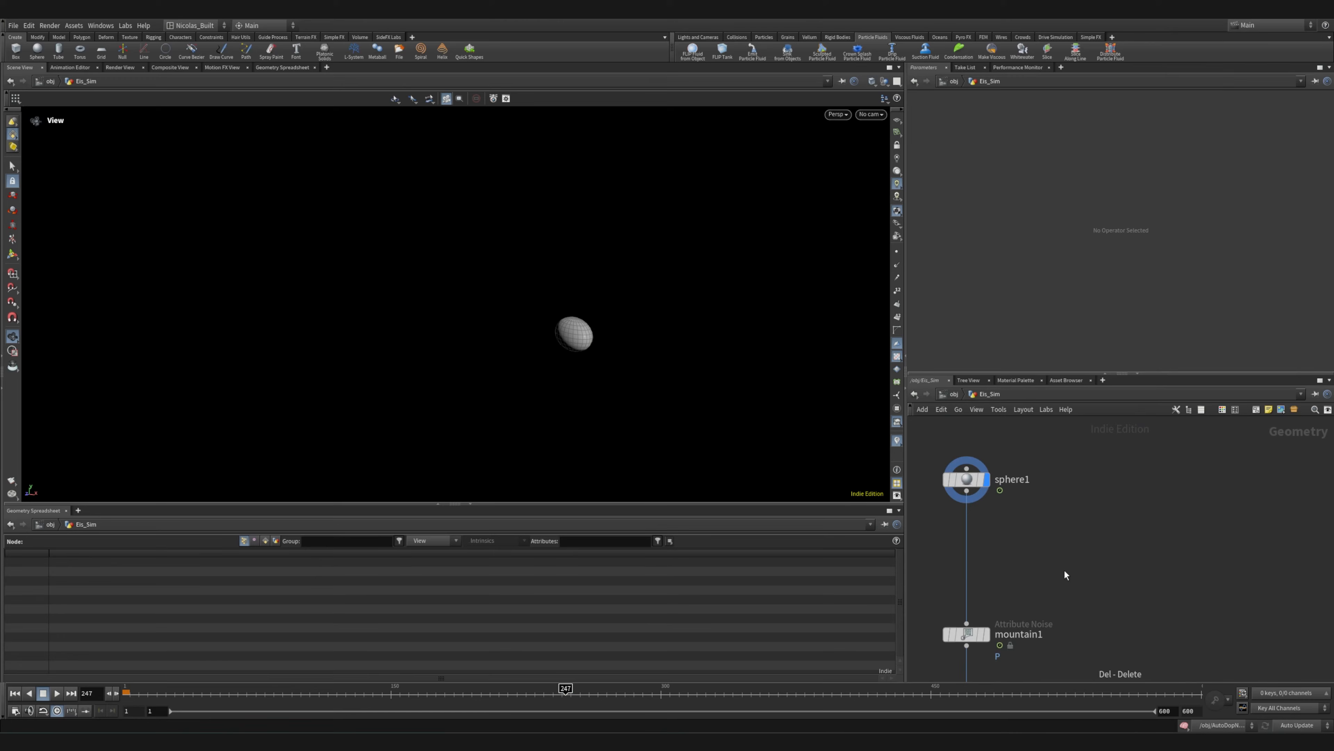
Display the mountain1 noise node in the viewport and select it to show its parameters
scroll(1067, 565, down, 5)
scroll(1077, 558, up, 5)
drag(976, 549, 1156, 548)
scroll(1177, 652, down, 4)
middle_drag(1156, 638, 1141, 563)
scroll(1122, 545, up, 5)
click(1138, 481)
scroll(545, 336, up, 5)
click(1080, 518)
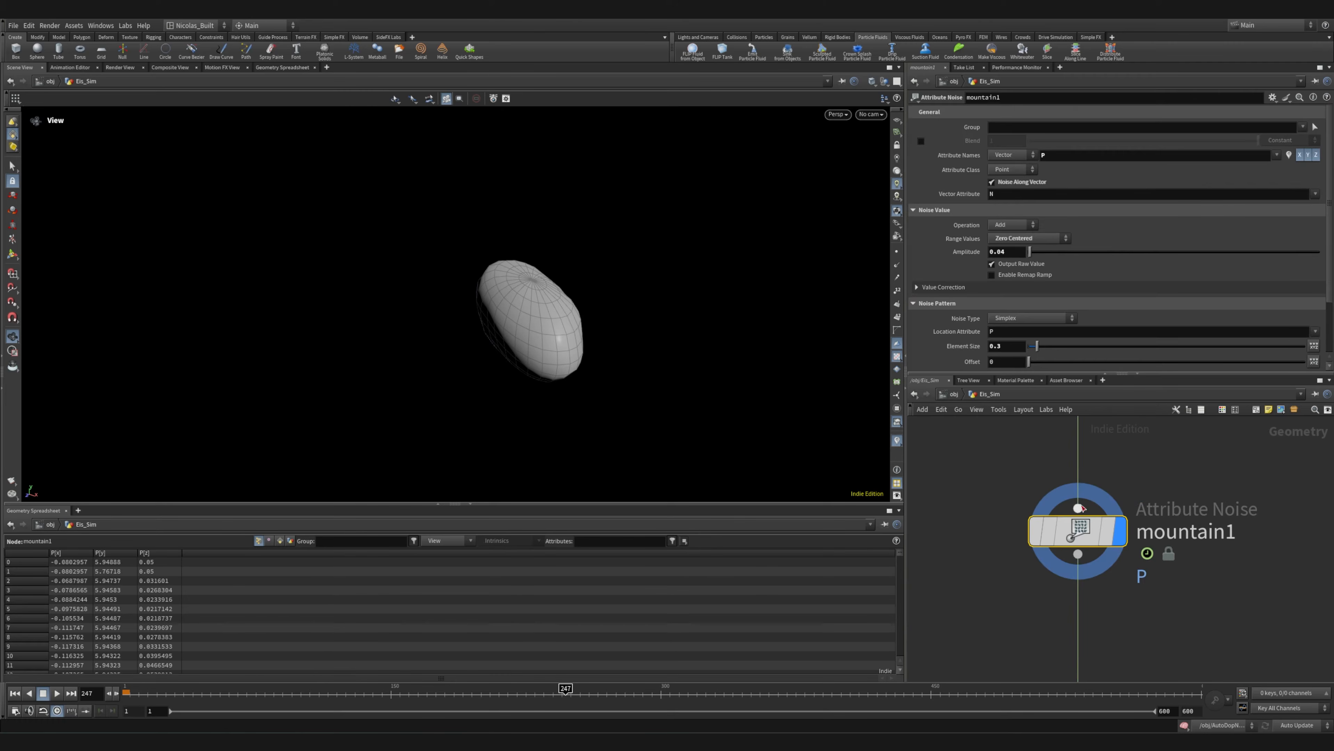
Review mountain1's noise pattern settings and scrub the animation to frame 158 to check the deformed shape
scroll(971, 326, down, 2)
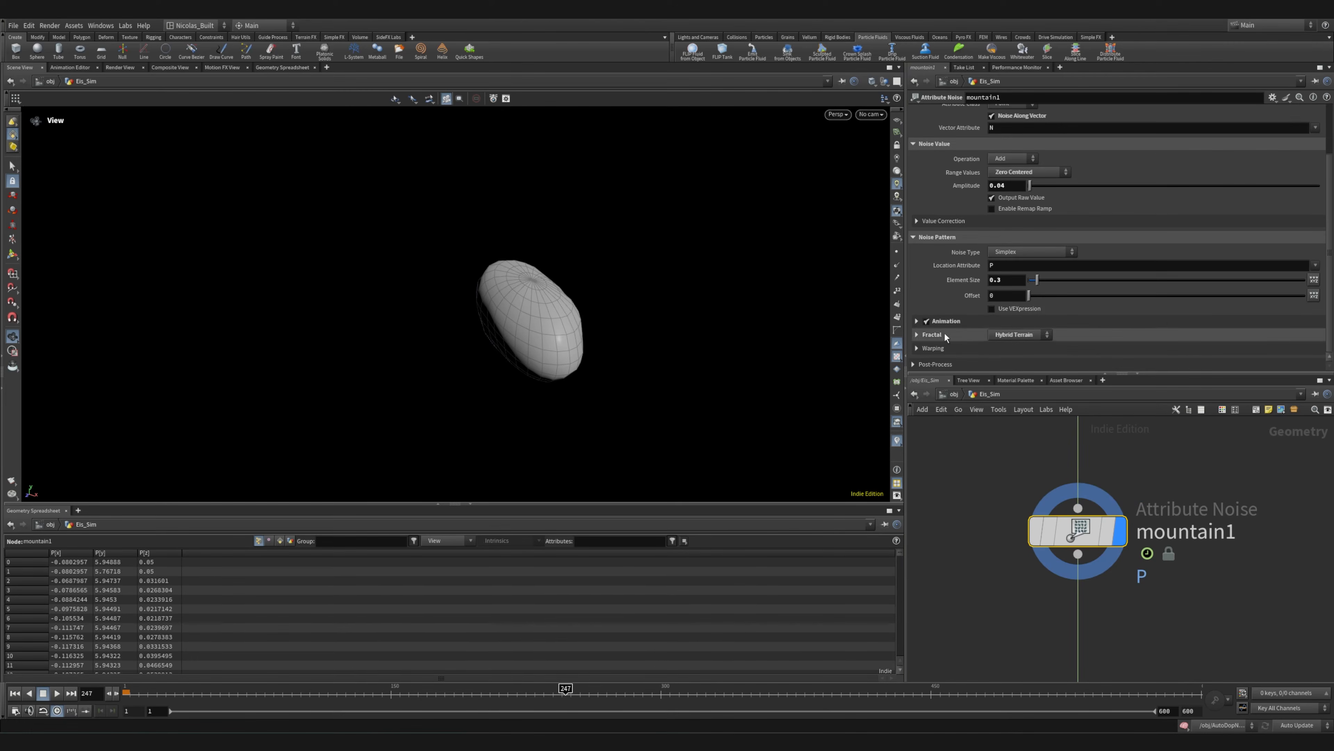
drag(641, 330, 599, 337)
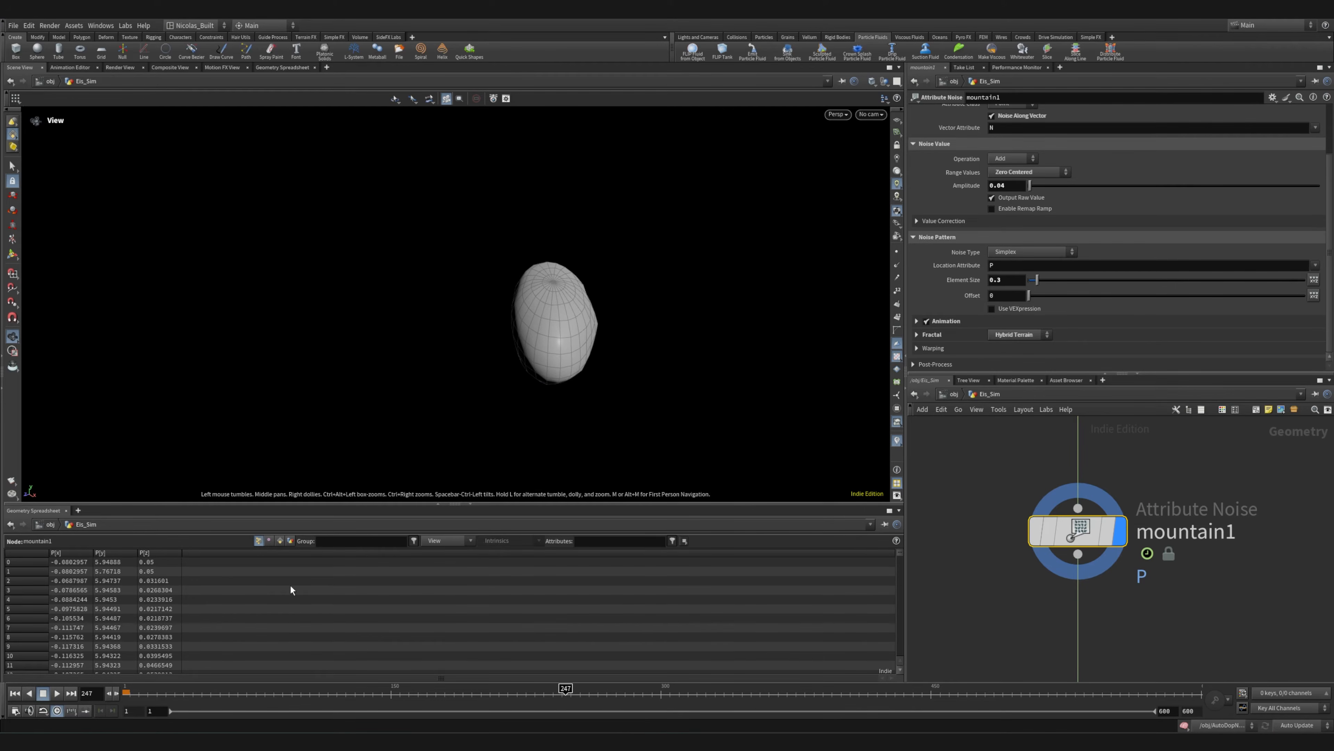
drag(171, 683, 405, 679)
Display the create_surface FLIP DOP Source node and inspect its voxel, particle and velocity settings
scroll(1070, 596, down, 5)
middle_drag(1106, 612, 1083, 494)
scroll(1077, 507, up, 4)
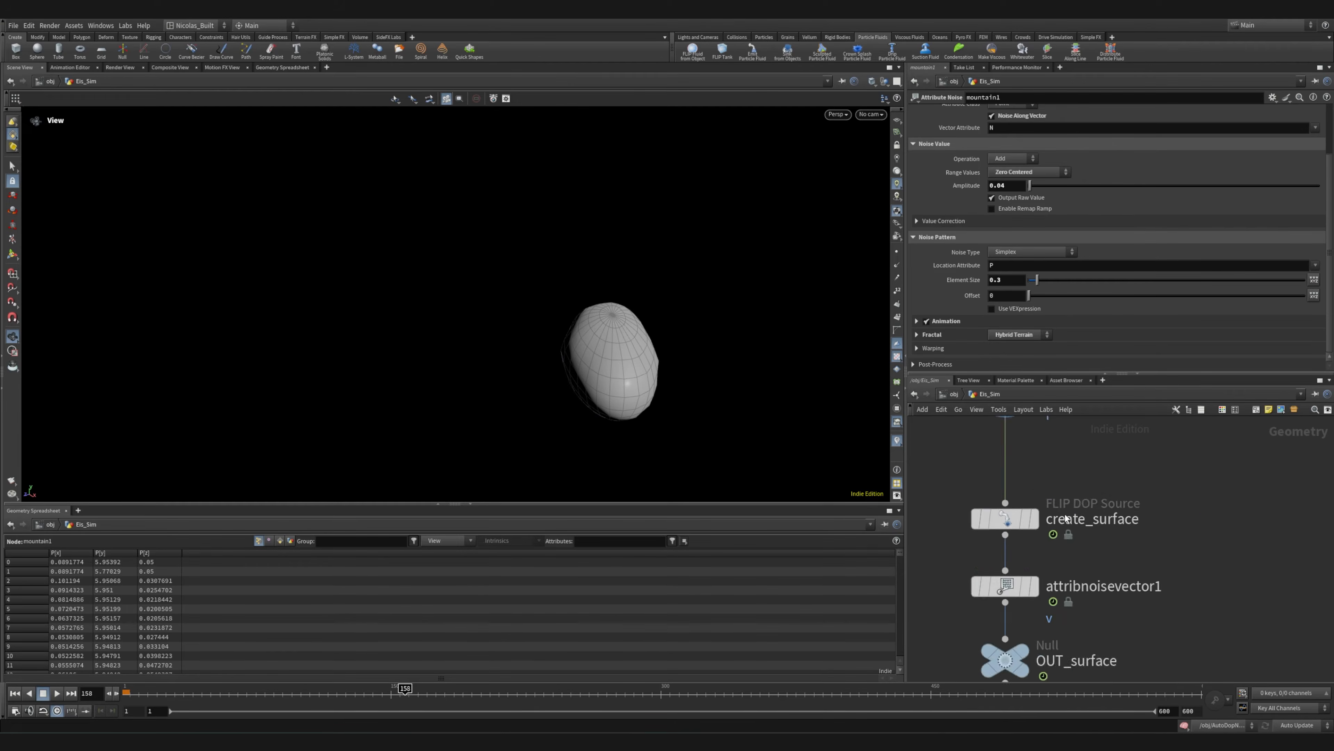
click(1037, 476)
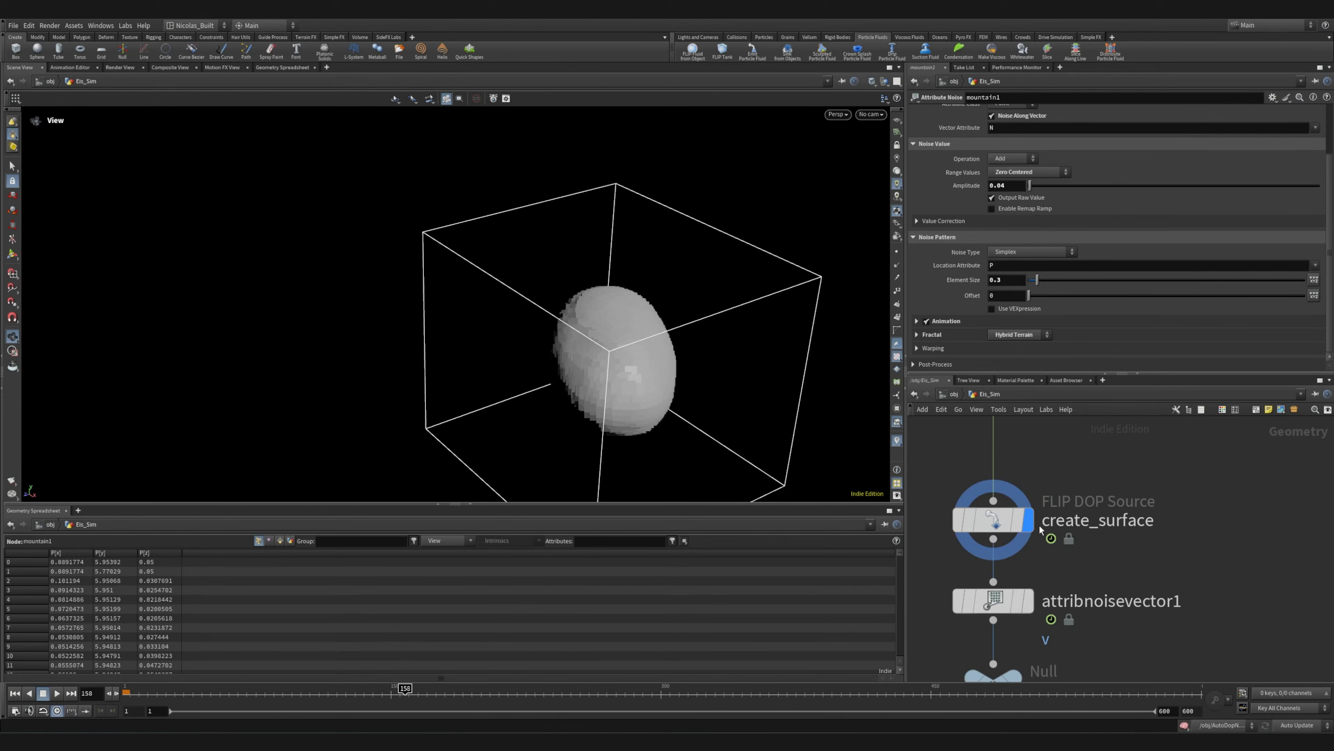
click(1003, 517)
drag(662, 332, 830, 402)
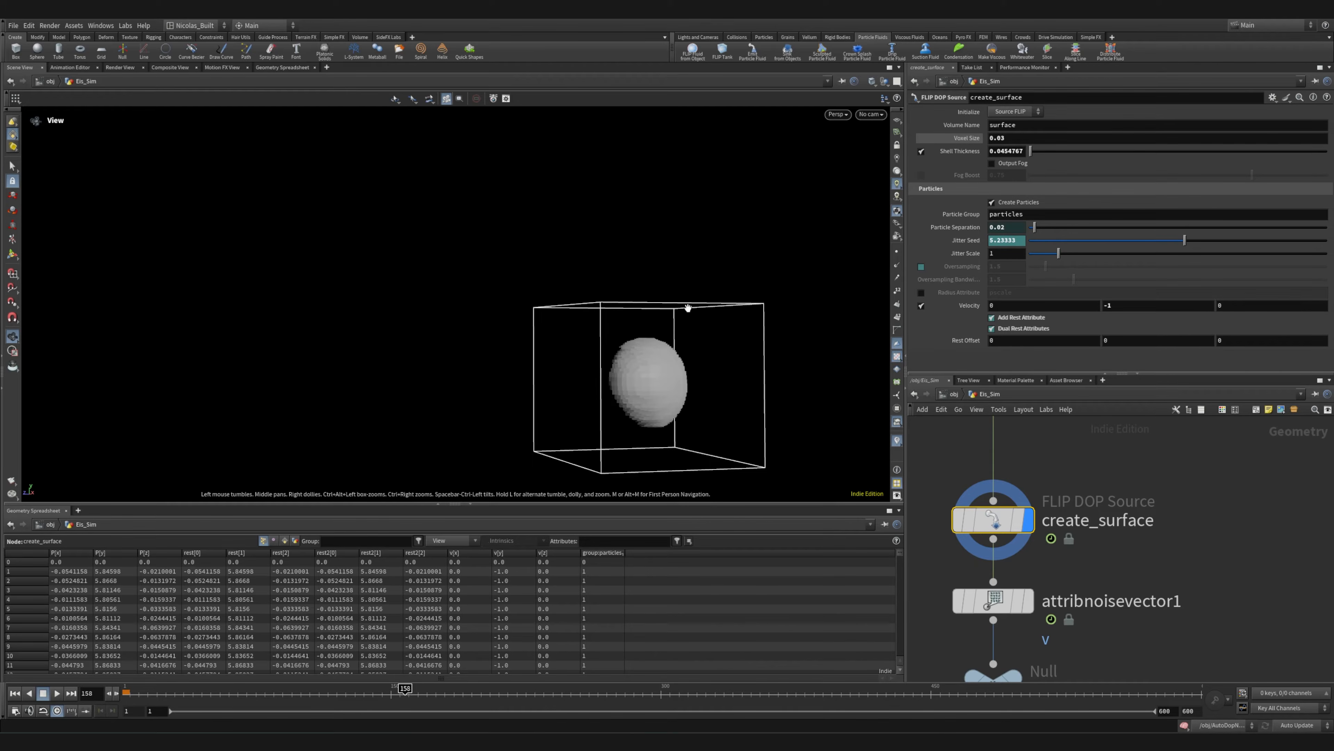
drag(501, 317, 566, 352)
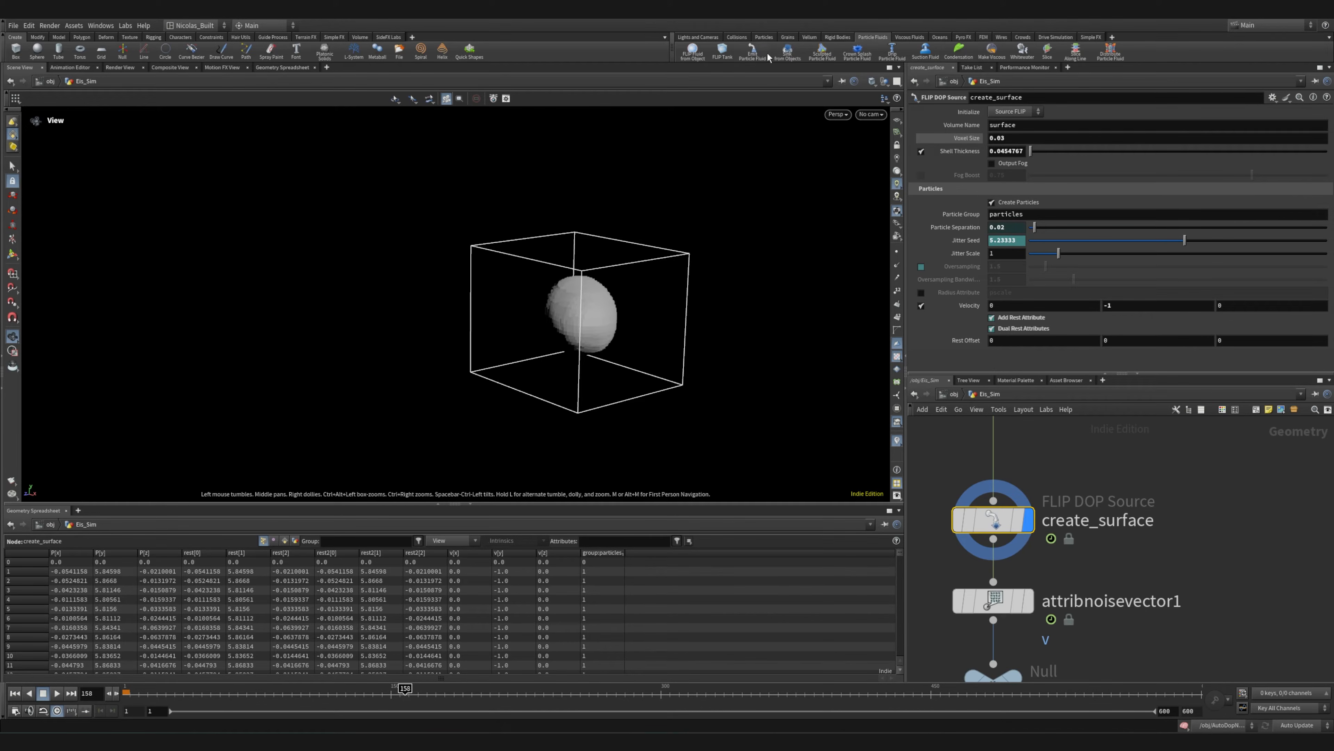
Select attribnoisevector1 above OUT_surface to bring up its velocity noise settings
scroll(1124, 560, down, 5)
scroll(1094, 584, up, 6)
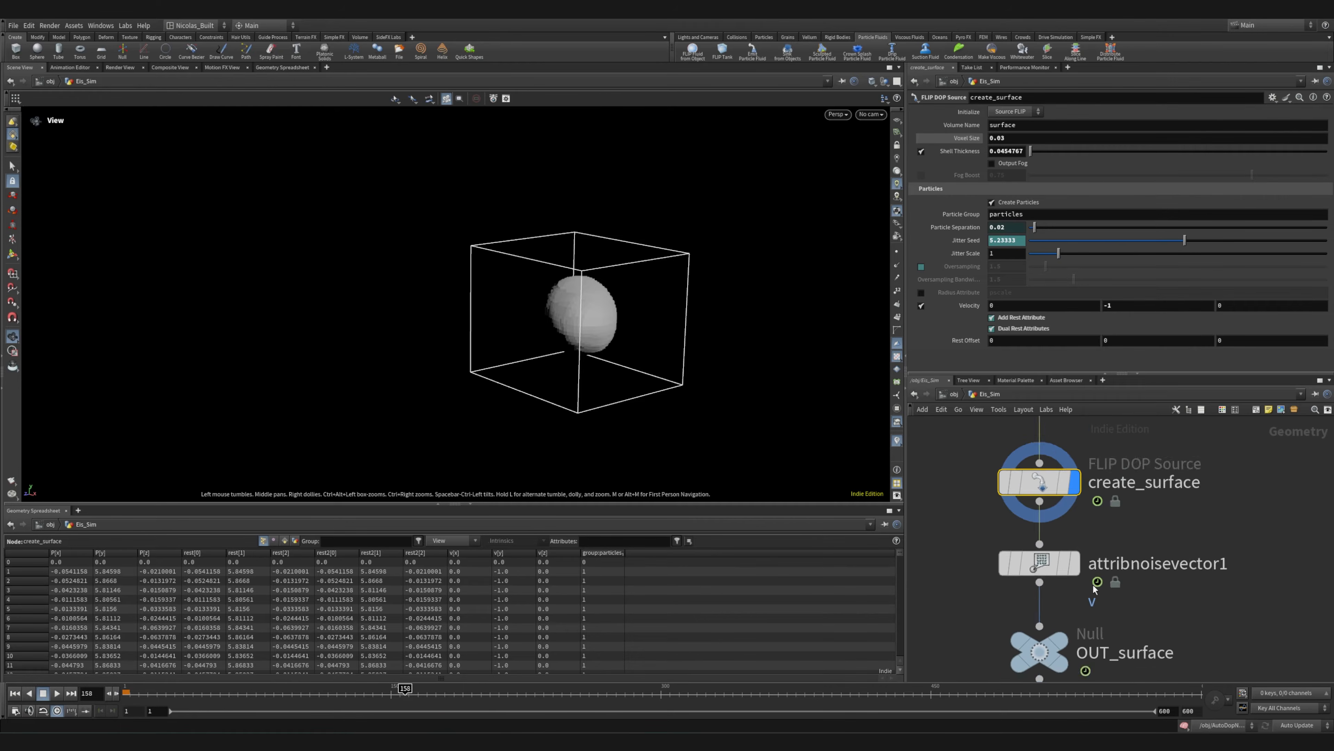
middle_drag(1148, 640, 1141, 536)
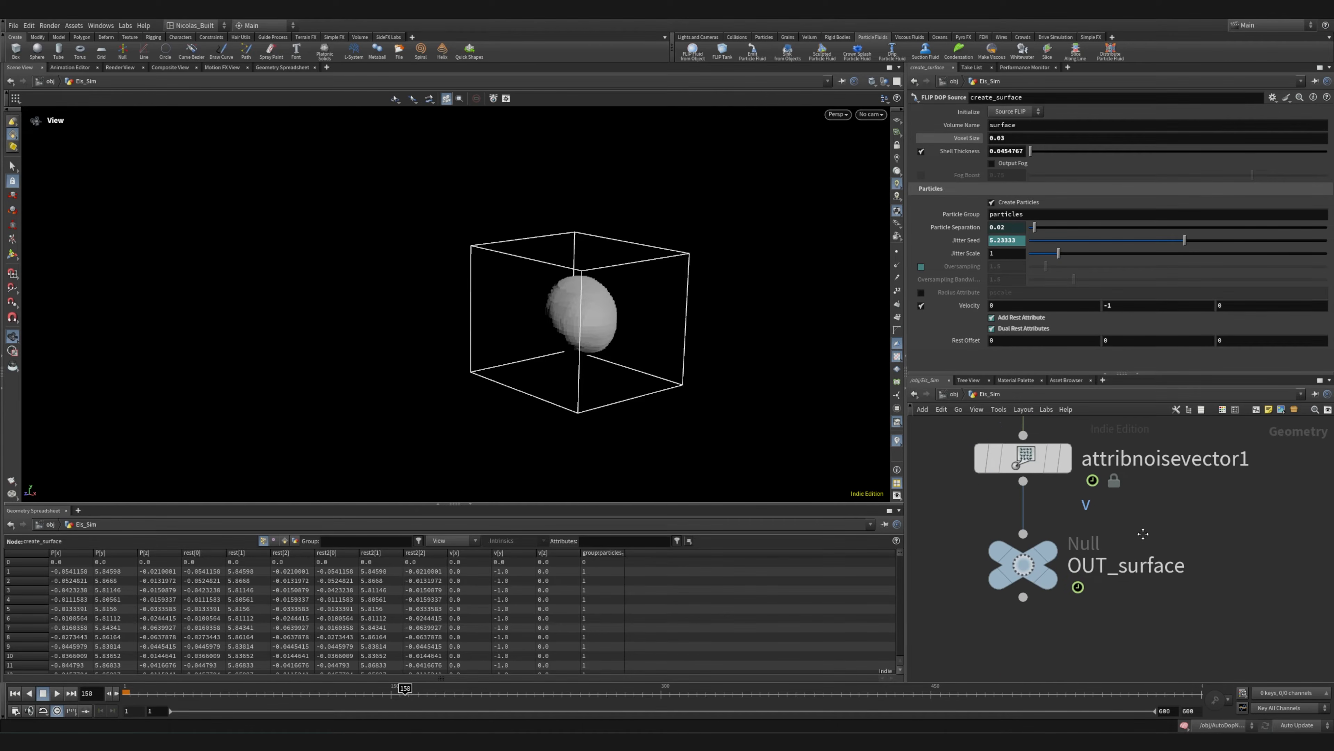
drag(939, 440, 1067, 610)
drag(1020, 464, 1028, 499)
click(1067, 586)
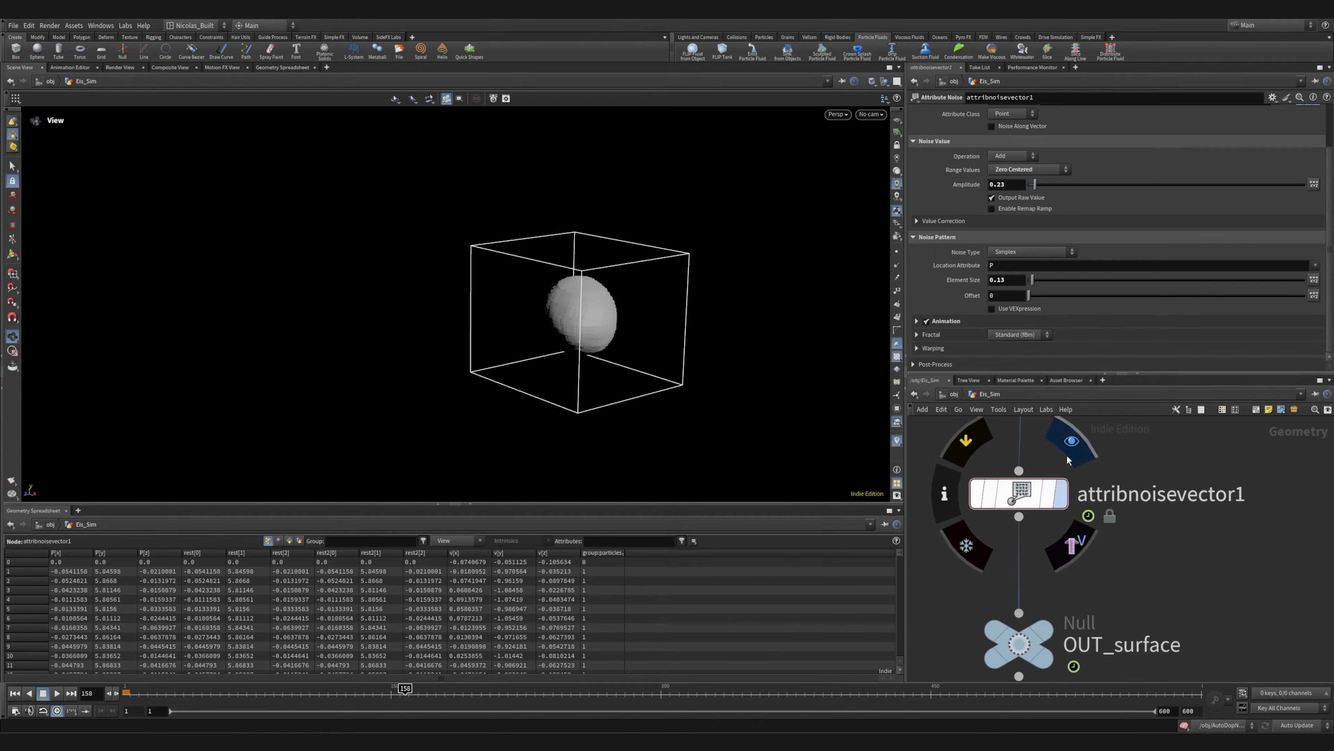
Display attribnoisevector1 with point trails turned on and scrub to frame 81 to view the velocities
drag(657, 378, 604, 314)
click(897, 277)
drag(599, 363, 567, 319)
scroll(567, 319, up, 8)
mouse_move(243, 692)
mouse_down()
mouse_move(232, 692)
mouse_move(266, 692)
mouse_up()
mouse_move(1016, 494)
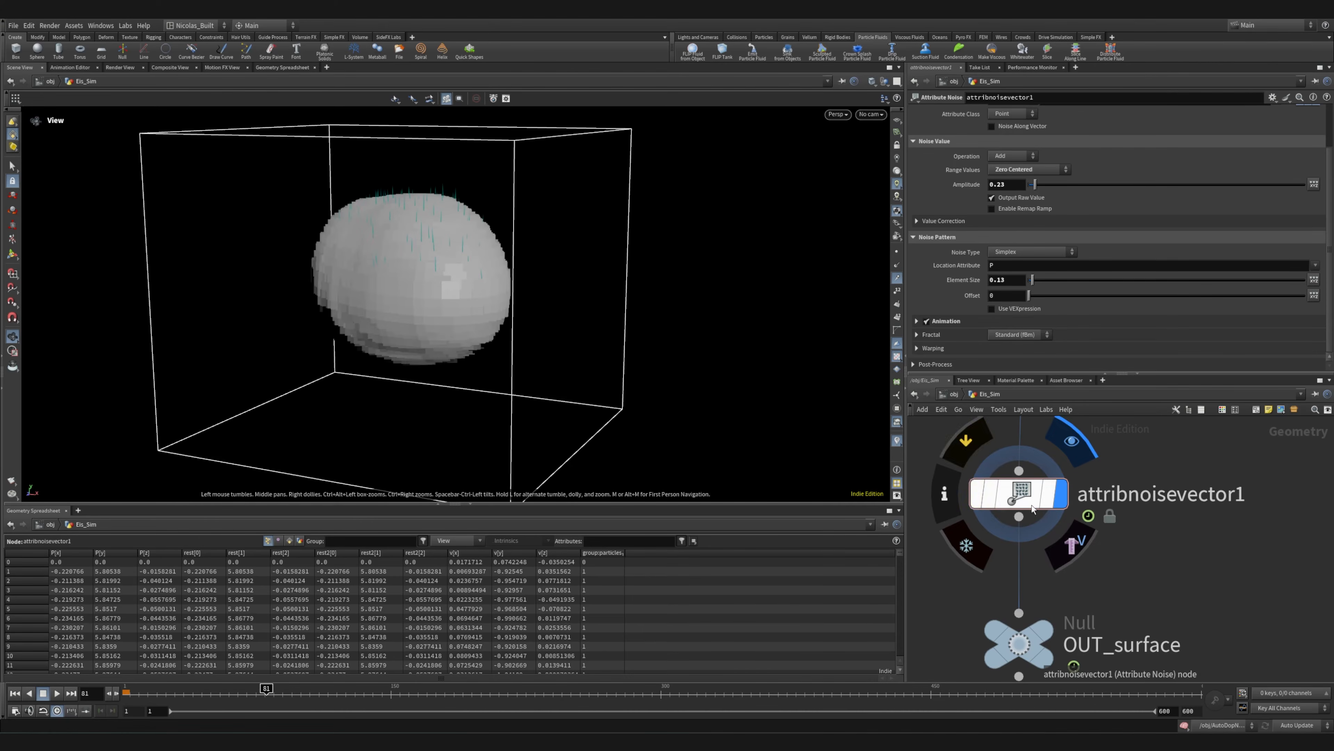
Toggle the bypass of attribnoisevector1 to compare the velocity trails with and without noise, examining them up close
click(981, 440)
click(981, 440)
click(981, 441)
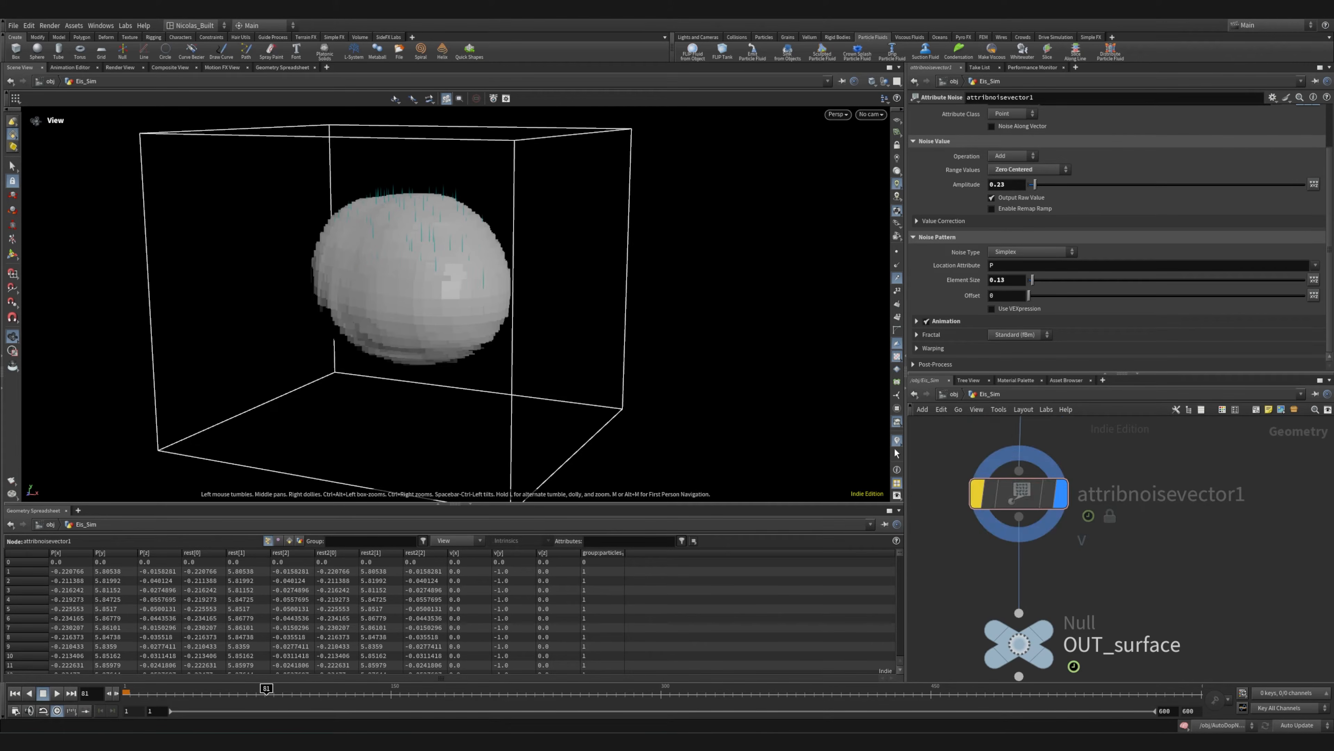
click(972, 441)
drag(413, 263, 462, 284)
scroll(1133, 550, up, 1)
middle_drag(1141, 594, 1117, 568)
right_drag(413, 161, 336, 236)
Leave Eis_Sim for the object level and open the AutoDopNetwork simulation network
scroll(1063, 531, down, 5)
middle_drag(1143, 536, 1009, 599)
click(1007, 538)
scroll(1004, 541, up, 5)
click(954, 394)
scroll(1079, 529, down, 3)
scroll(1091, 538, up, 5)
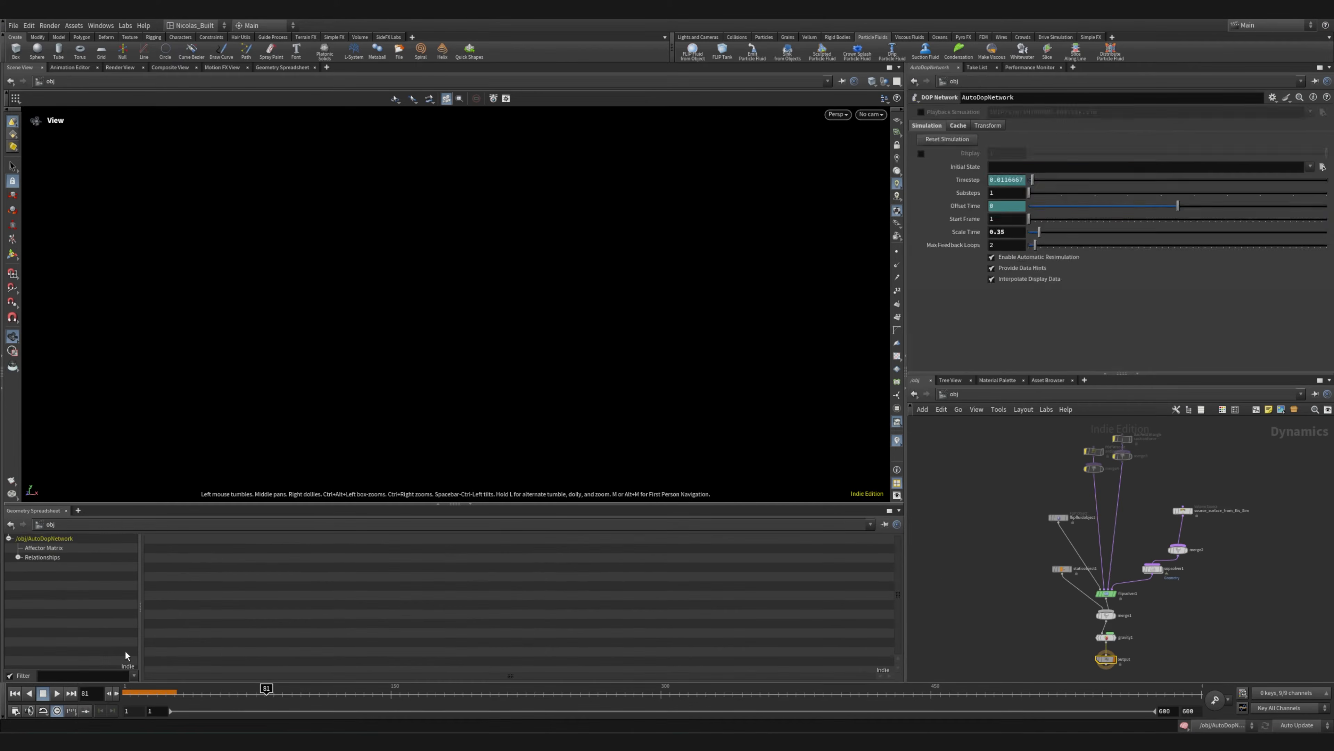
Return the simulation to the first frame, turn off point trails and view the emitted particles from several angles
click(15, 693)
drag(436, 403, 627, 353)
click(897, 283)
right_drag(525, 332, 137, 317)
right_drag(426, 321, 796, 262)
middle_drag(675, 310, 466, 384)
Look through the AutoDopNetwork nodes and view the suctionforce settings, then locate flipfluidobject
scroll(1194, 509, up, 6)
middle_drag(1102, 490, 1118, 597)
scroll(1117, 597, down, 5)
drag(987, 504, 1064, 446)
middle_drag(1111, 582, 1030, 466)
scroll(1007, 510, up, 5)
middle_drag(1007, 511, 1232, 458)
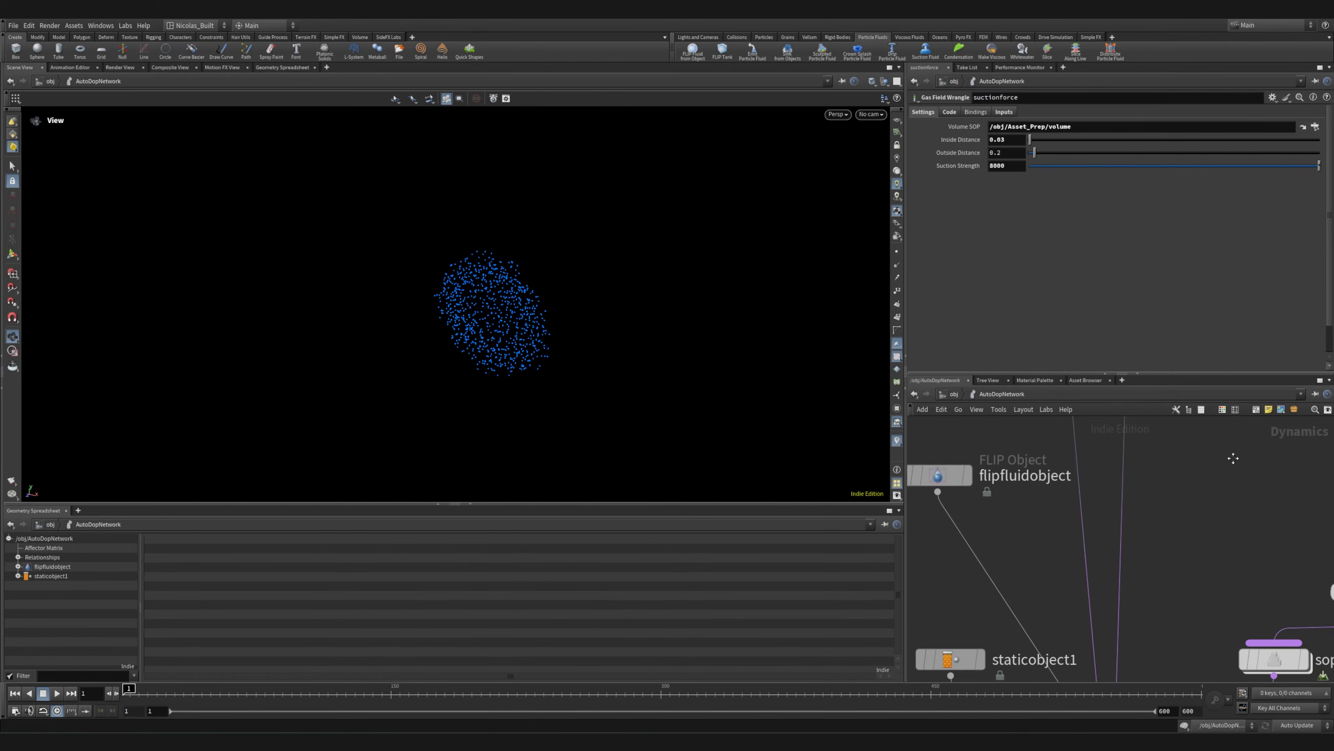
Inspect flipfluidobject's initial data and guide settings, and save the scene
click(945, 478)
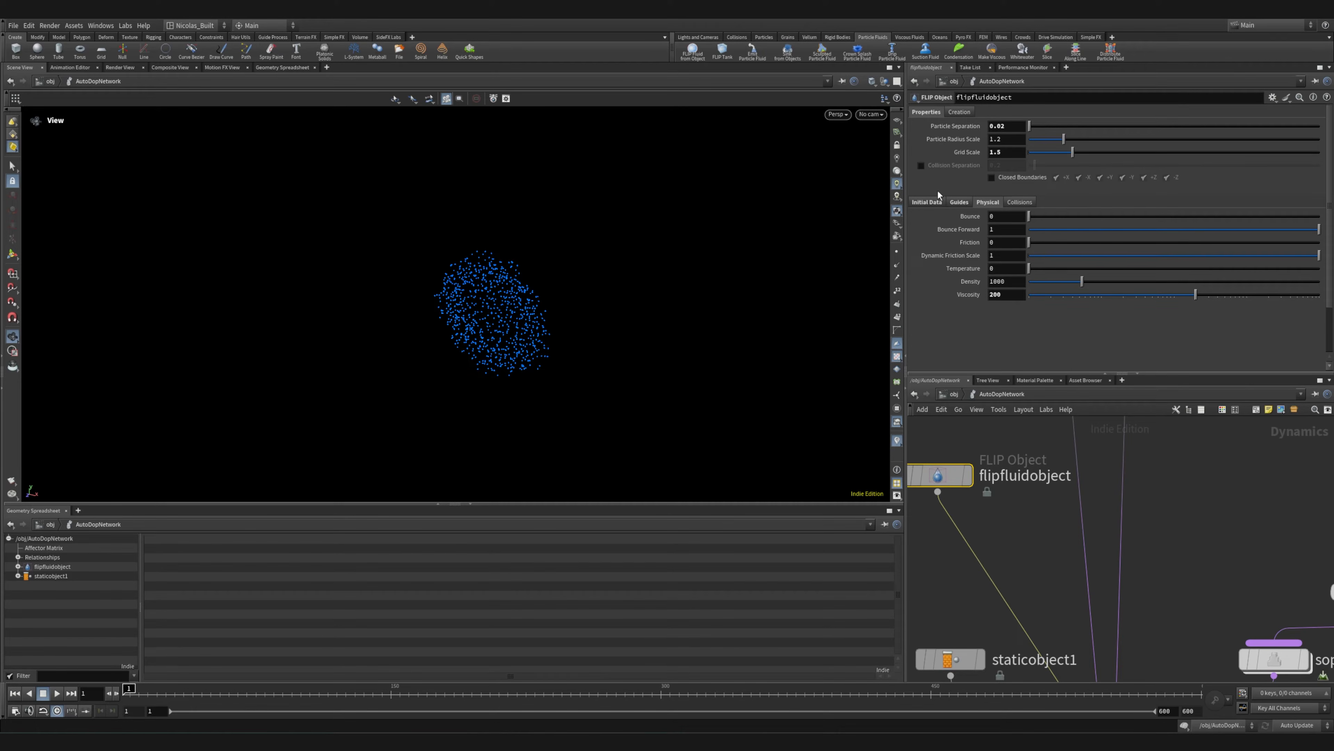
click(928, 202)
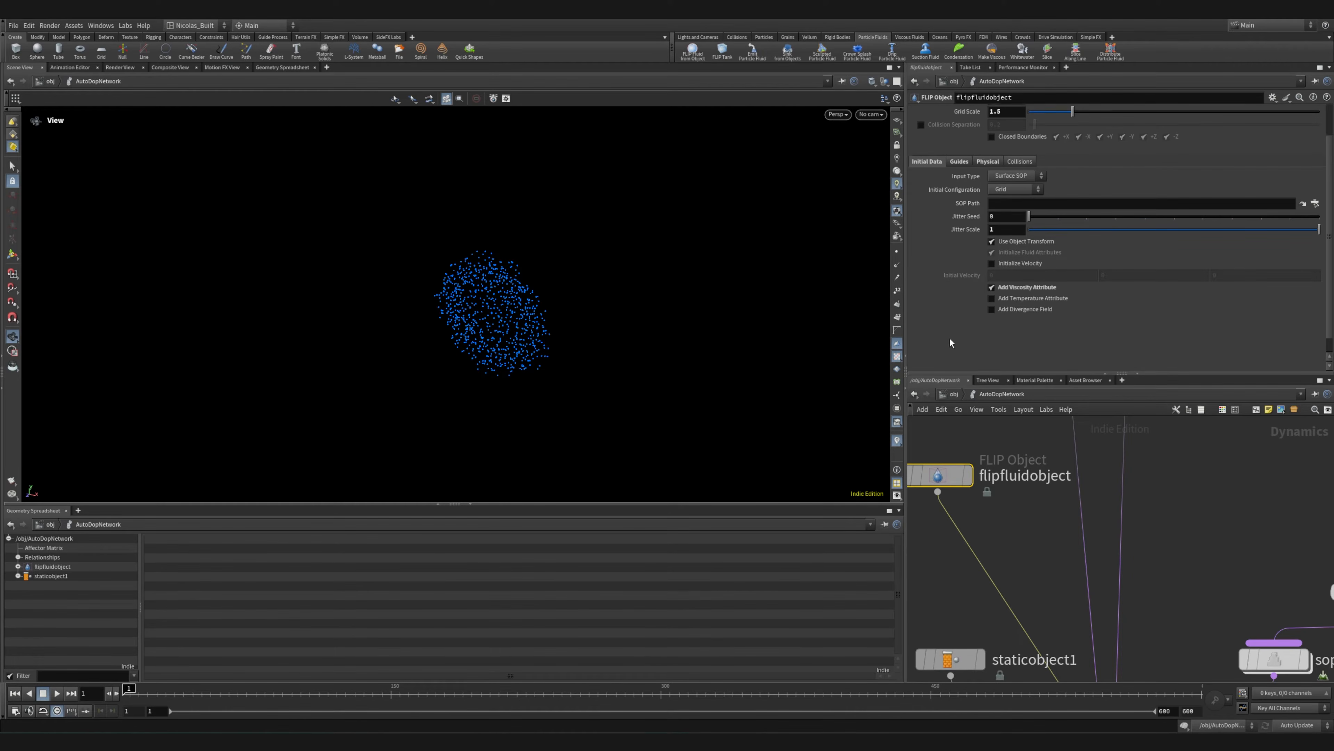
click(960, 202)
click(936, 202)
key(ctrl+s)
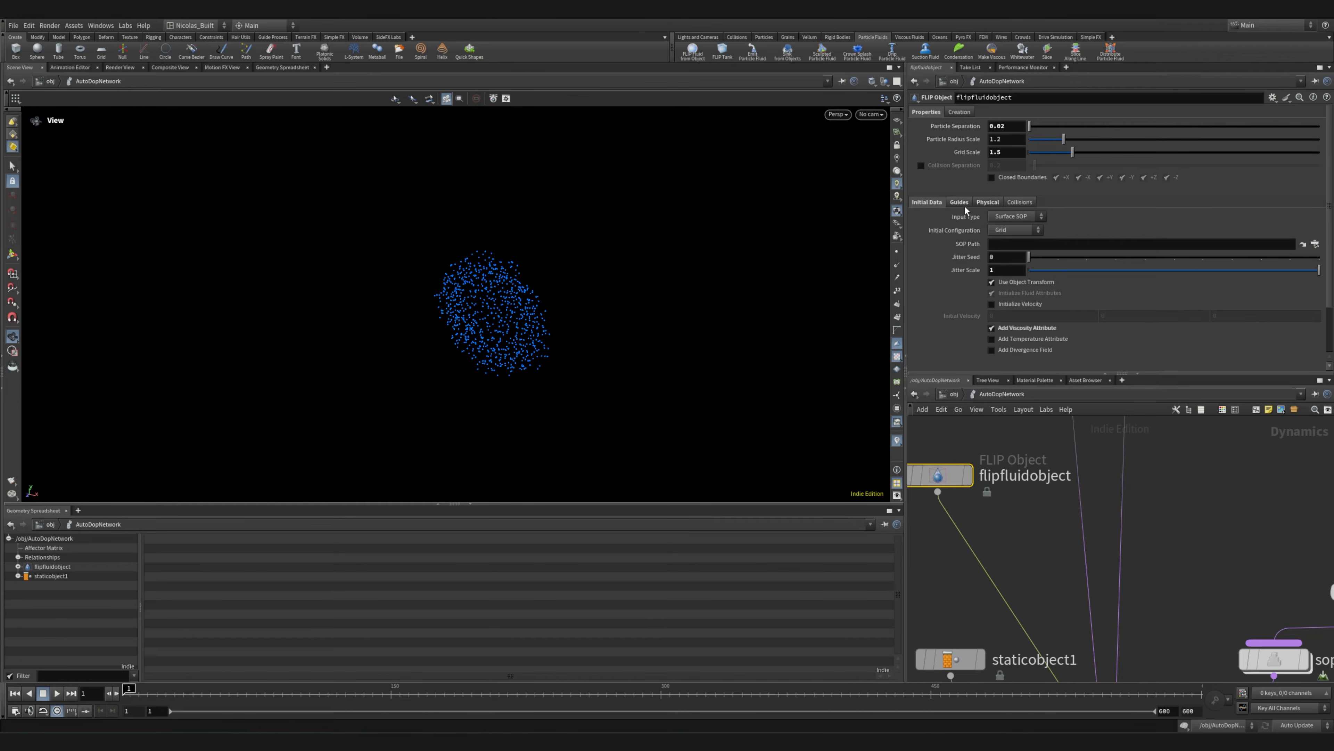
Examine flipfluidobject's physical viscosity setting together with its Add Viscosity Attribute option
click(987, 202)
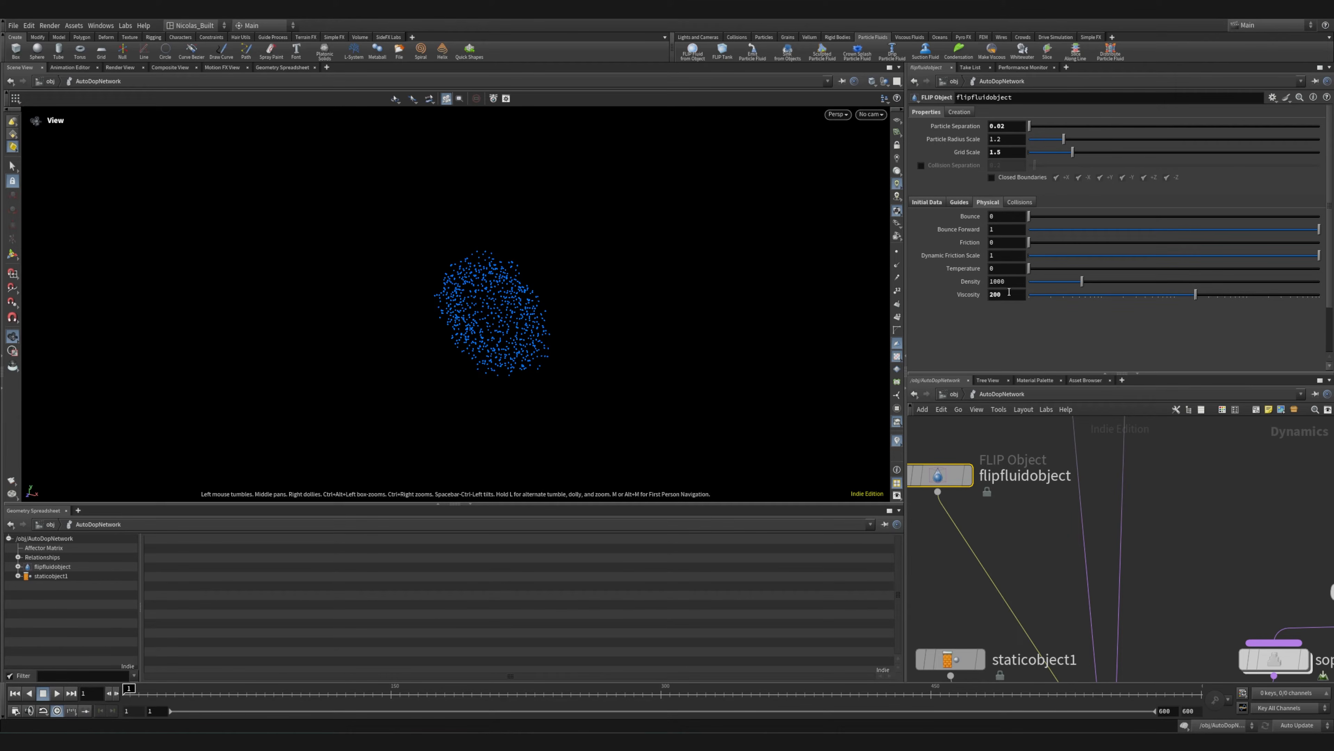
click(935, 202)
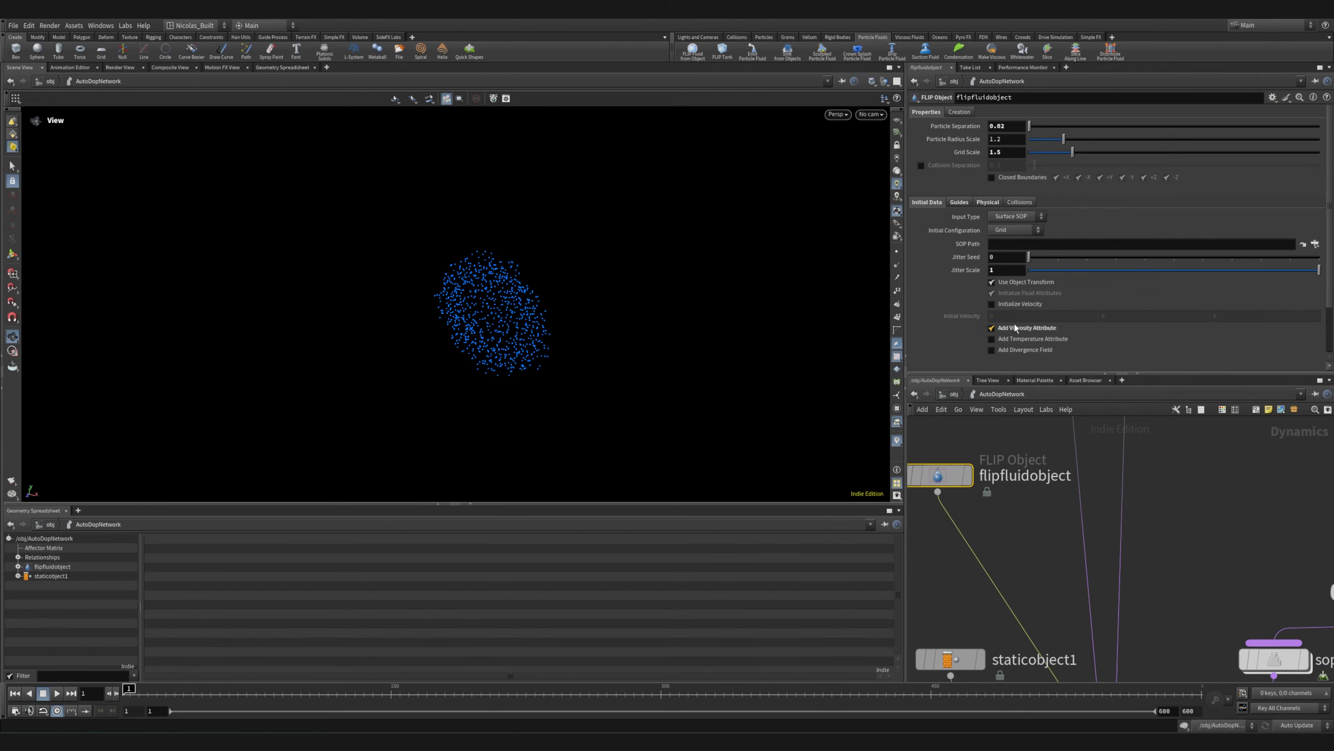
click(989, 202)
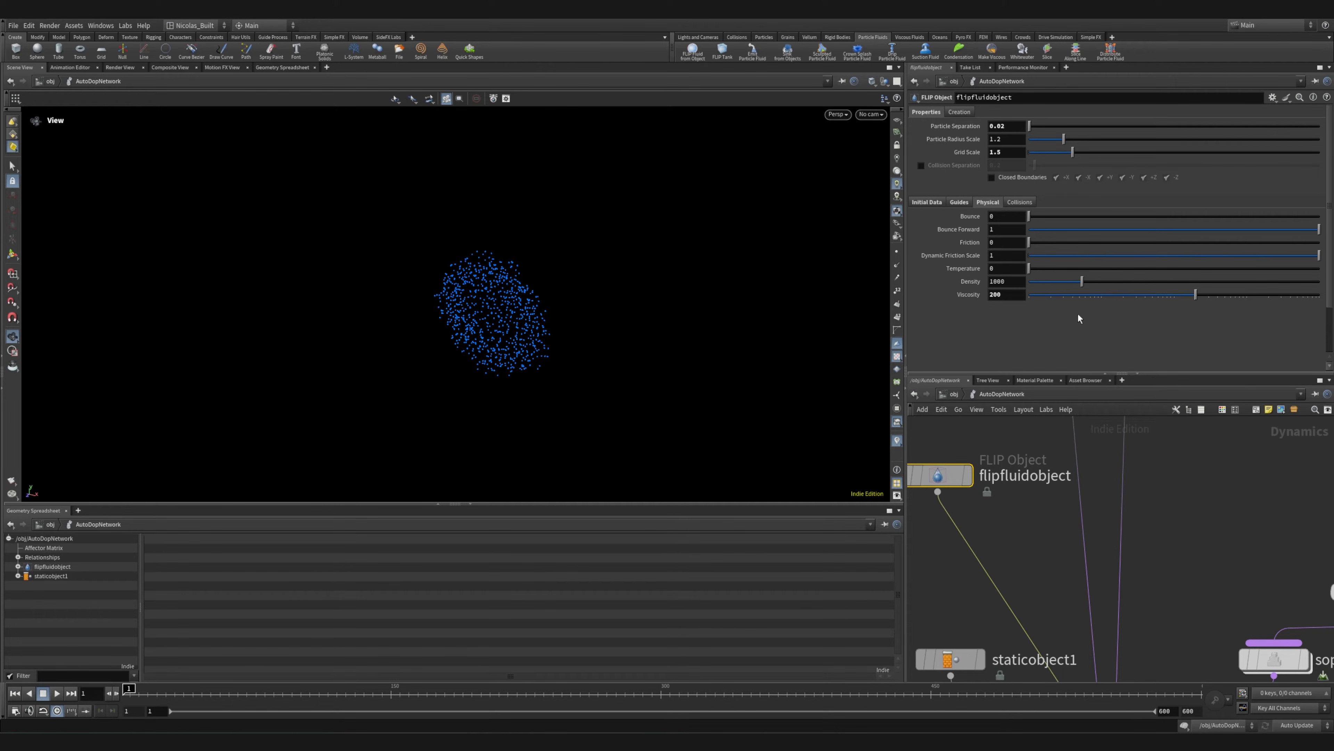
Select source_surface_from_Eis_Sim and inspect its Source FLIP initialization, SOP path and volume operation settings
scroll(1205, 549, down, 3)
middle_drag(1198, 560, 992, 517)
scroll(1060, 502, up, 5)
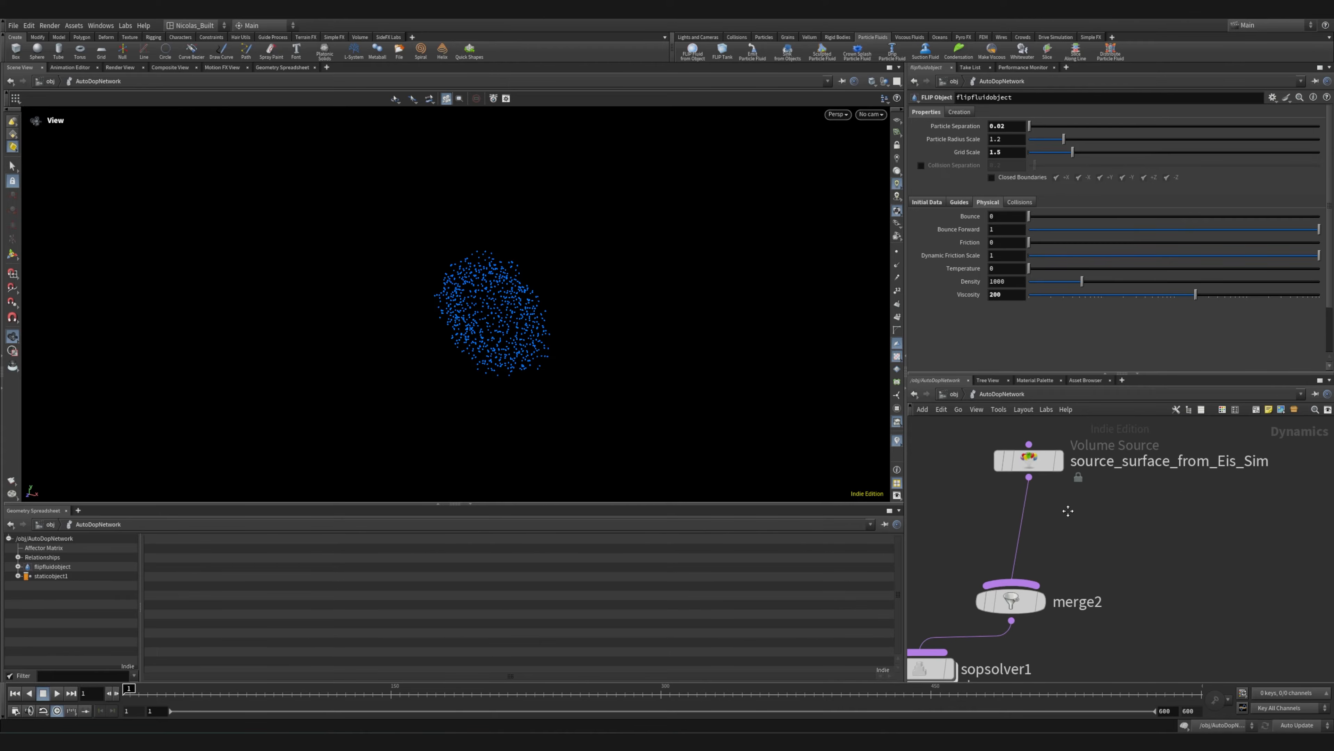
drag(1006, 468, 998, 539)
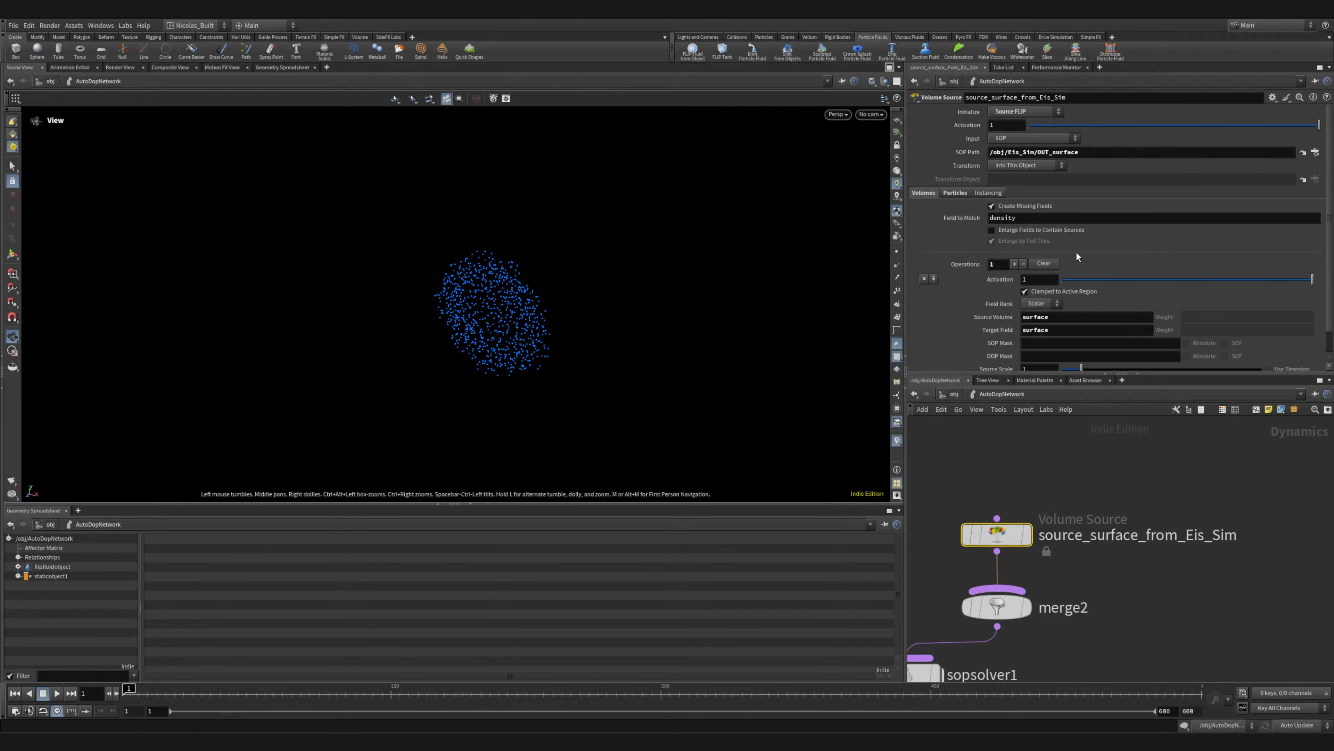
click(1024, 112)
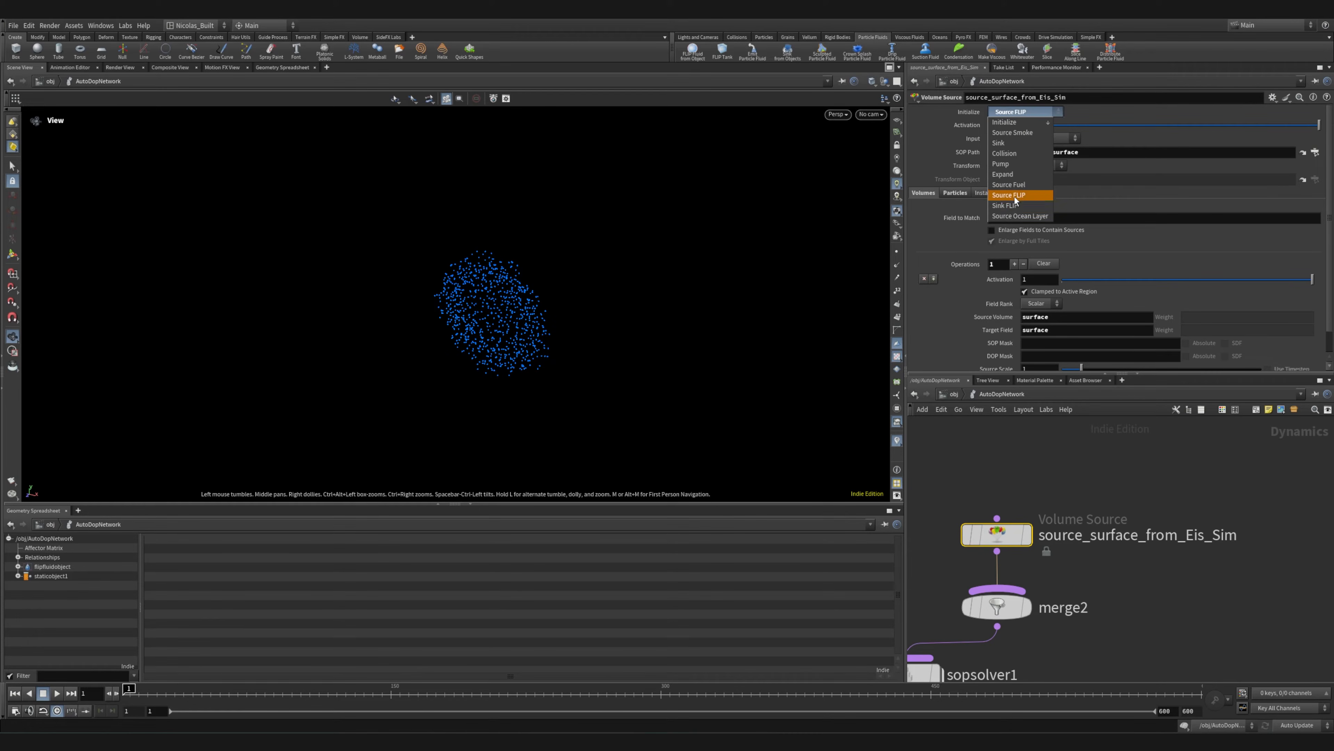
click(1017, 110)
scroll(961, 260, down, 2)
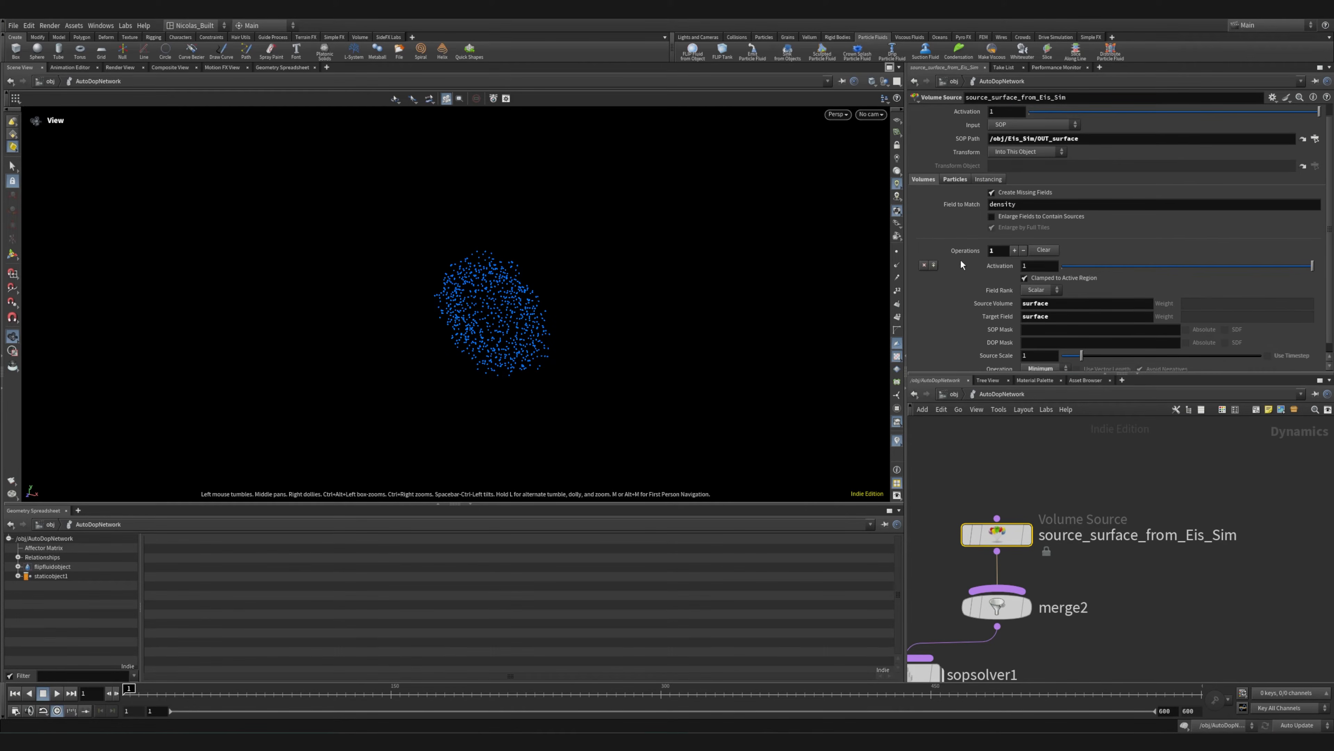
scroll(968, 279, up, 1)
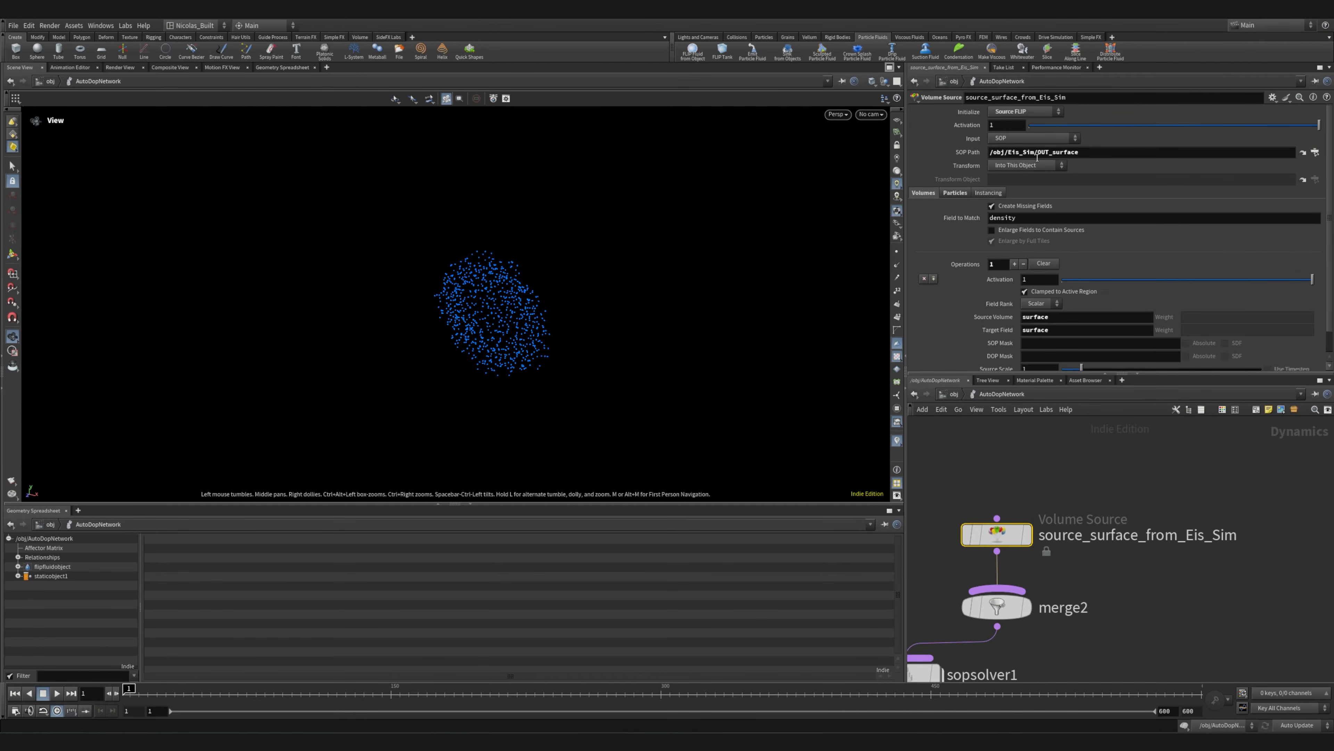
Locate sopsolver1 below merge2 and enter its network
middle_drag(1140, 602, 1176, 448)
middle_drag(1073, 503, 1072, 542)
scroll(1239, 552, down, 3)
scroll(1179, 571, up, 5)
double_click(1072, 542)
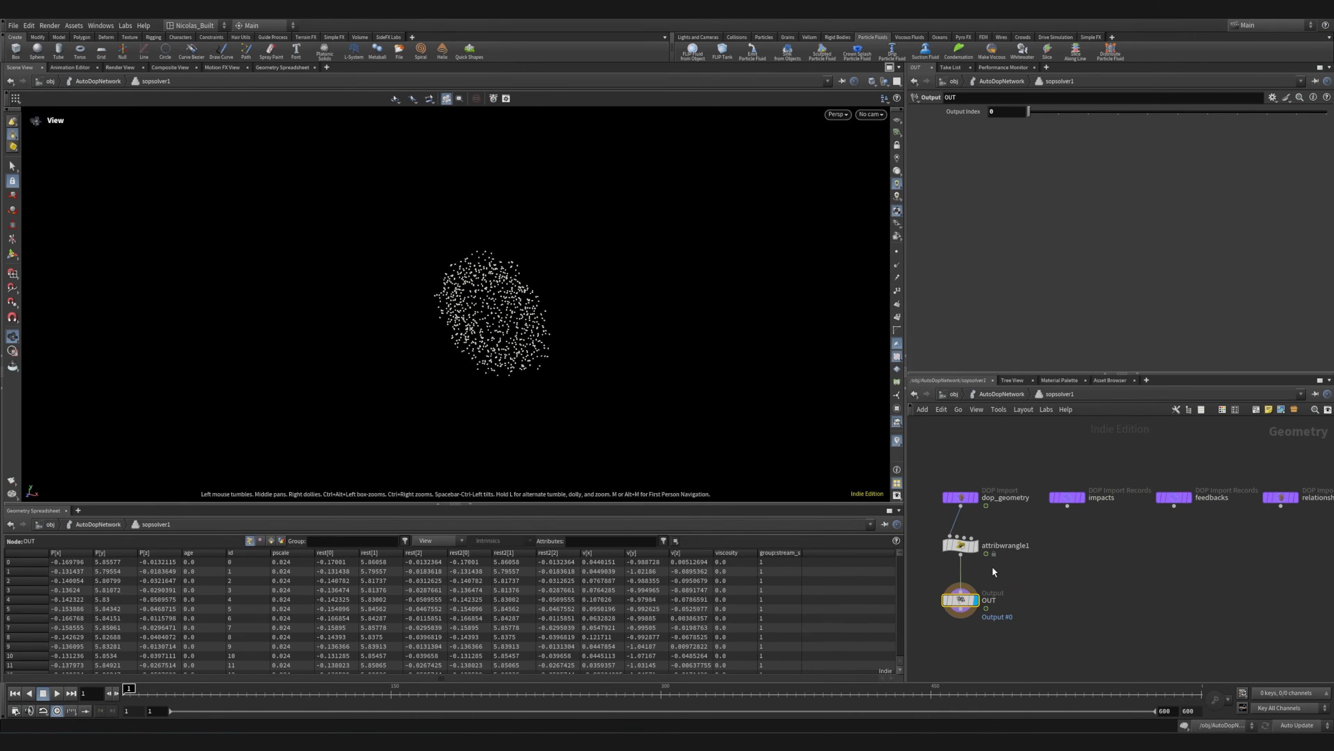
Select attribwrangle1, inspect its viscosity VEXpression and shift the node slightly aside in the network
click(961, 546)
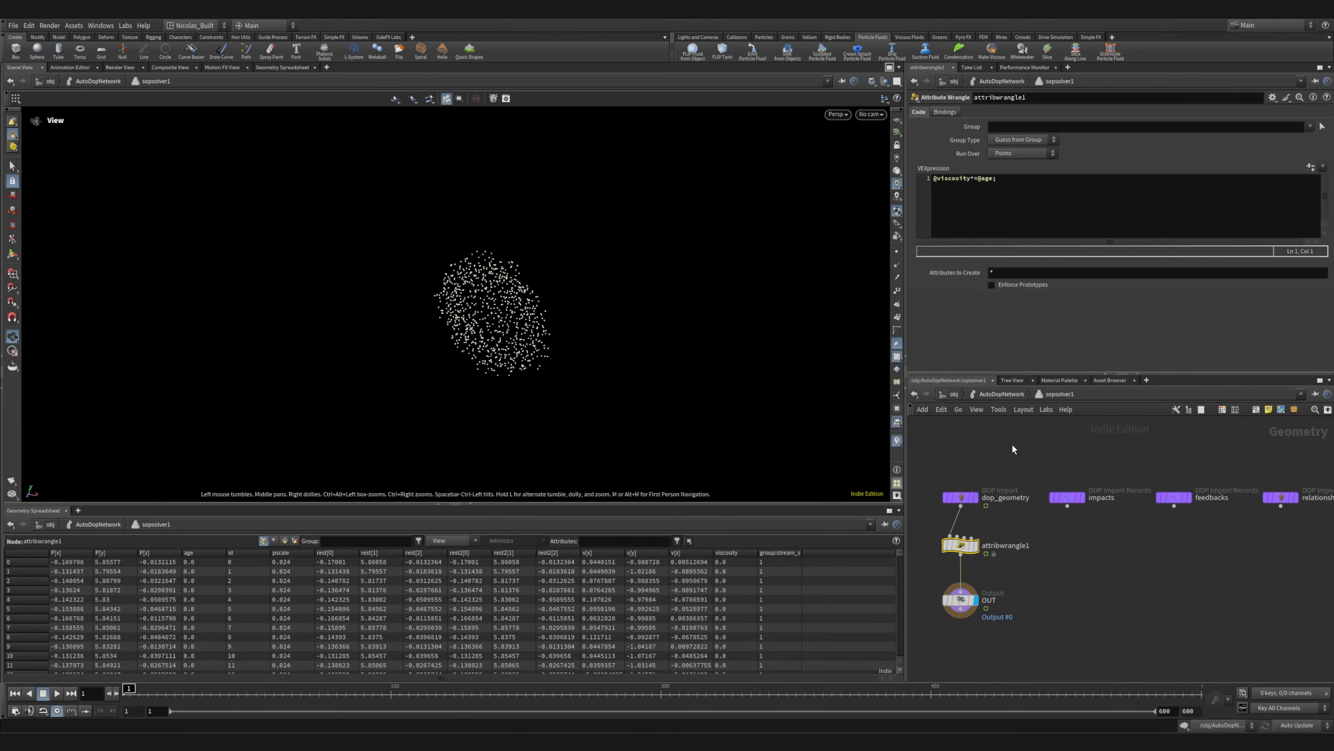
scroll(989, 596, up, 5)
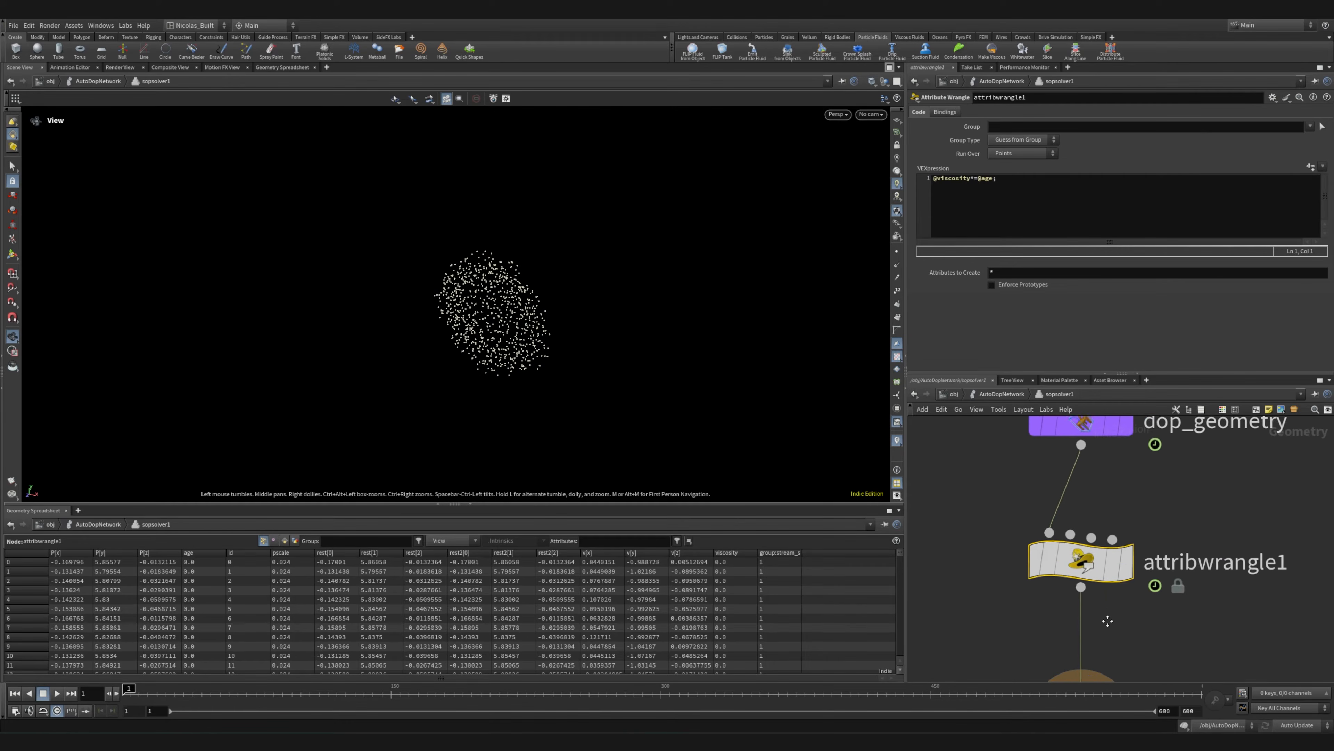
mouse_move(1072, 558)
drag(1072, 559, 1103, 558)
scroll(1076, 521, down, 4)
scroll(1076, 522, up, 5)
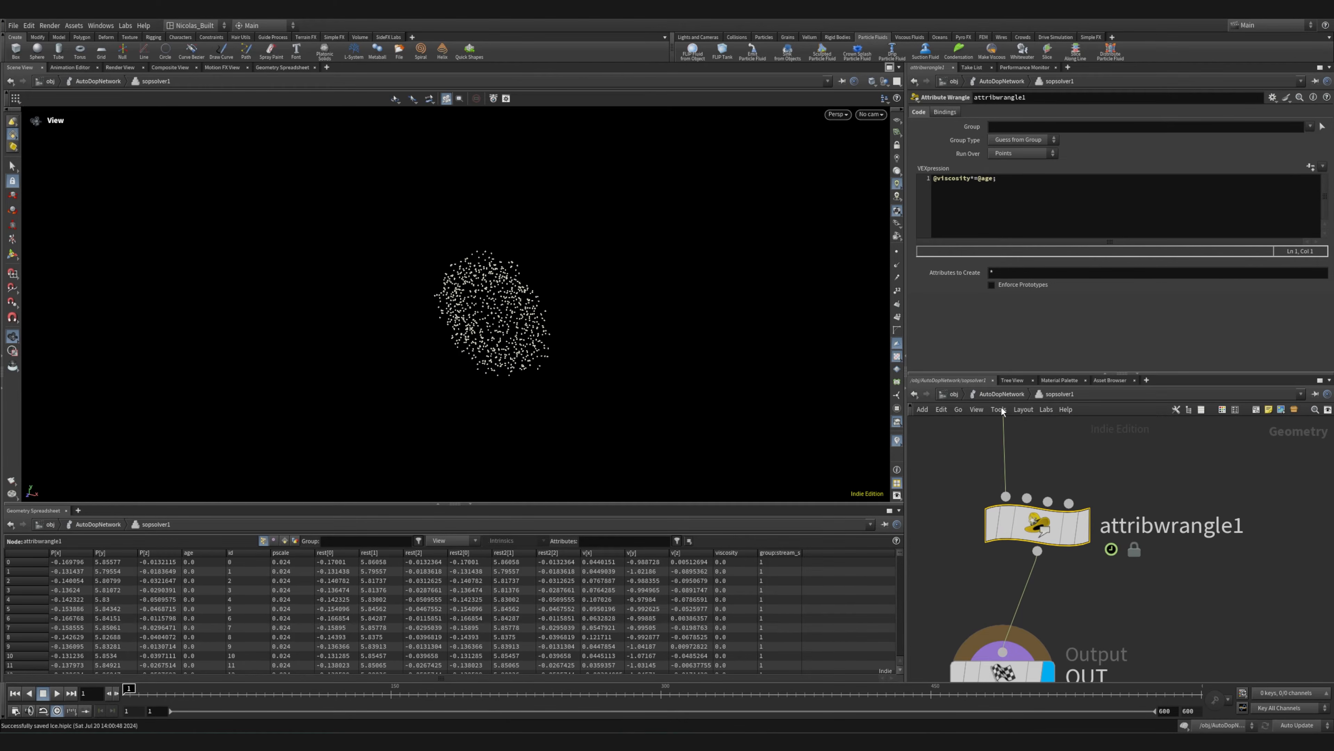
Step out to AutoDopNetwork and re-enter sopsolver1 to show its whole node chain
click(999, 395)
double_click(1061, 542)
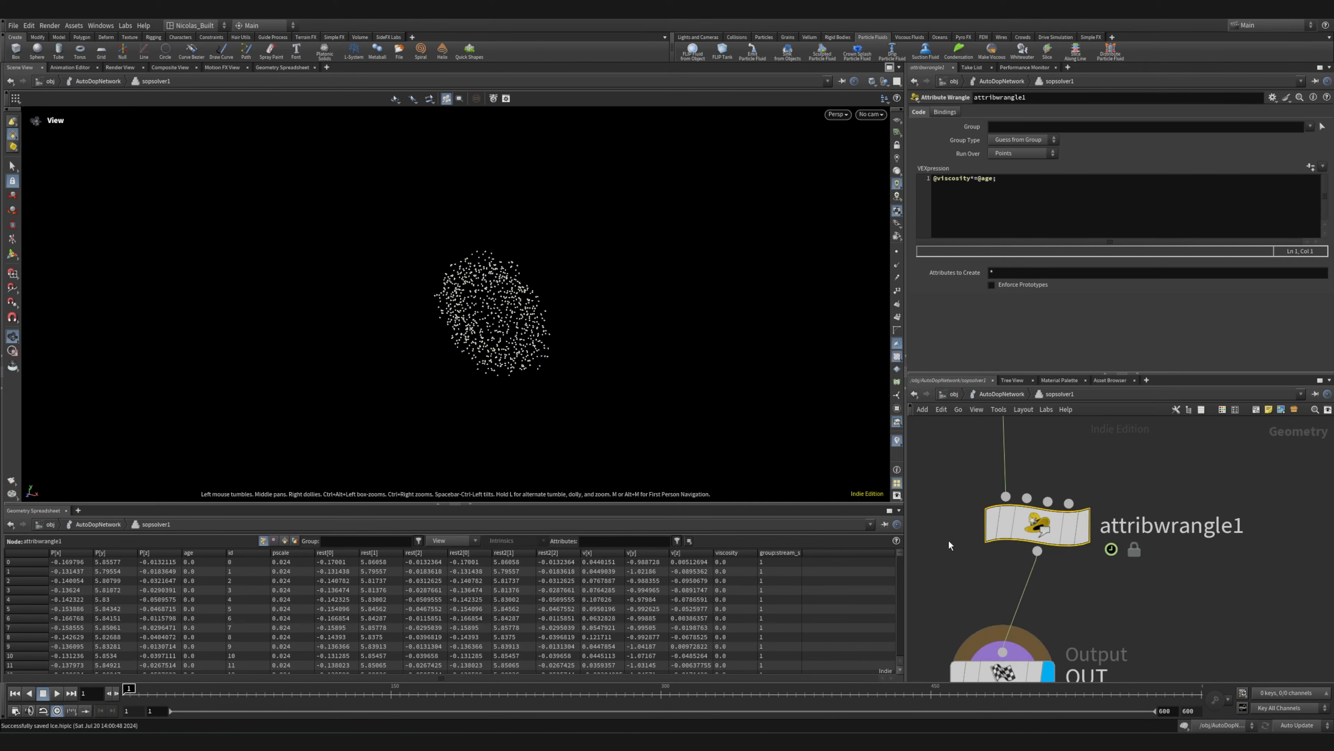
scroll(980, 533, down, 4)
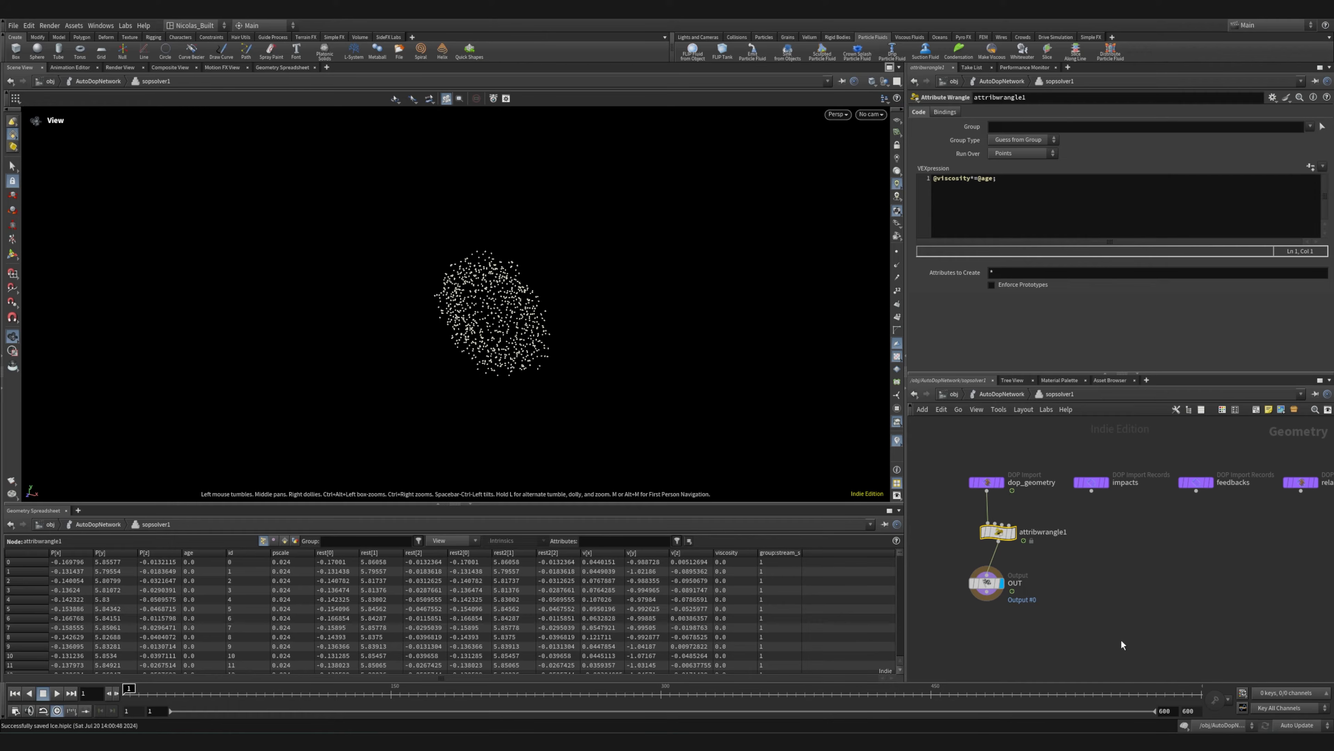
Sort attribwrangle1's point data by viscosity in the Geometry Spreadsheet and look through the rows
click(727, 554)
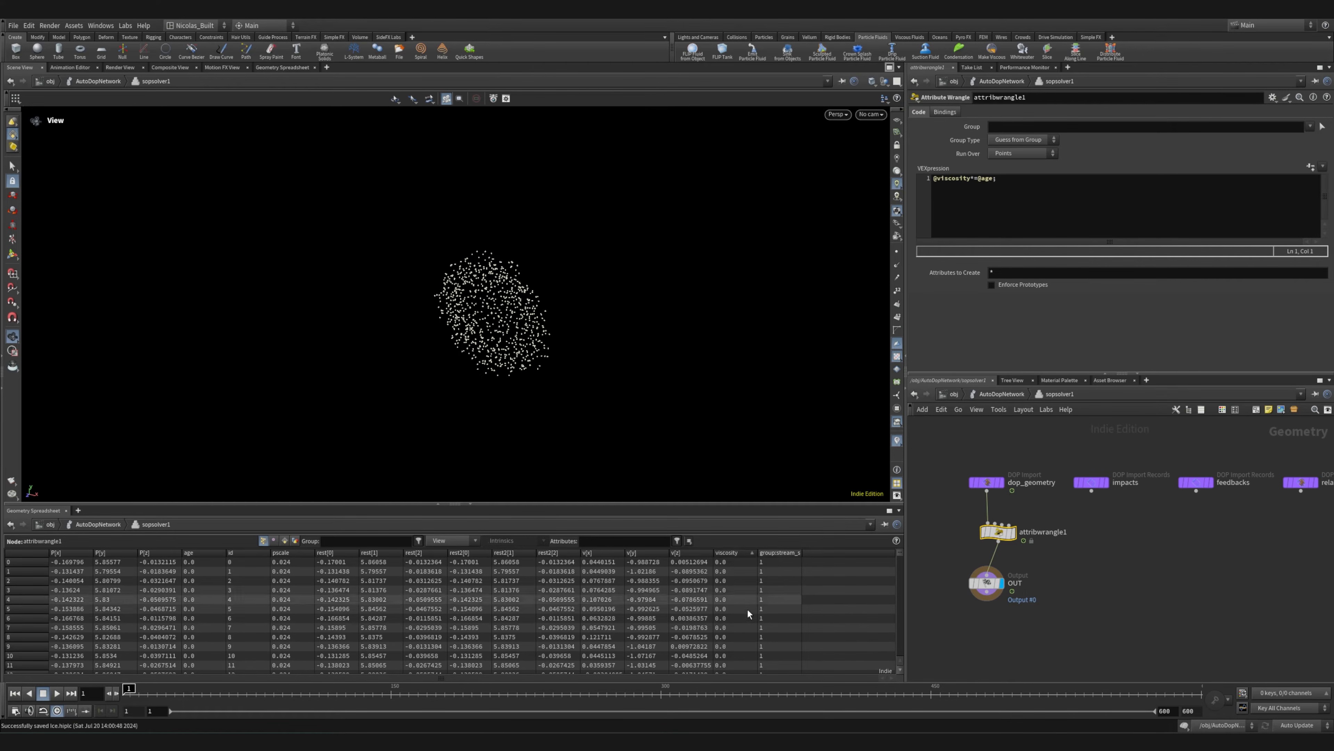
scroll(737, 614, down, 2)
scroll(952, 495, up, 3)
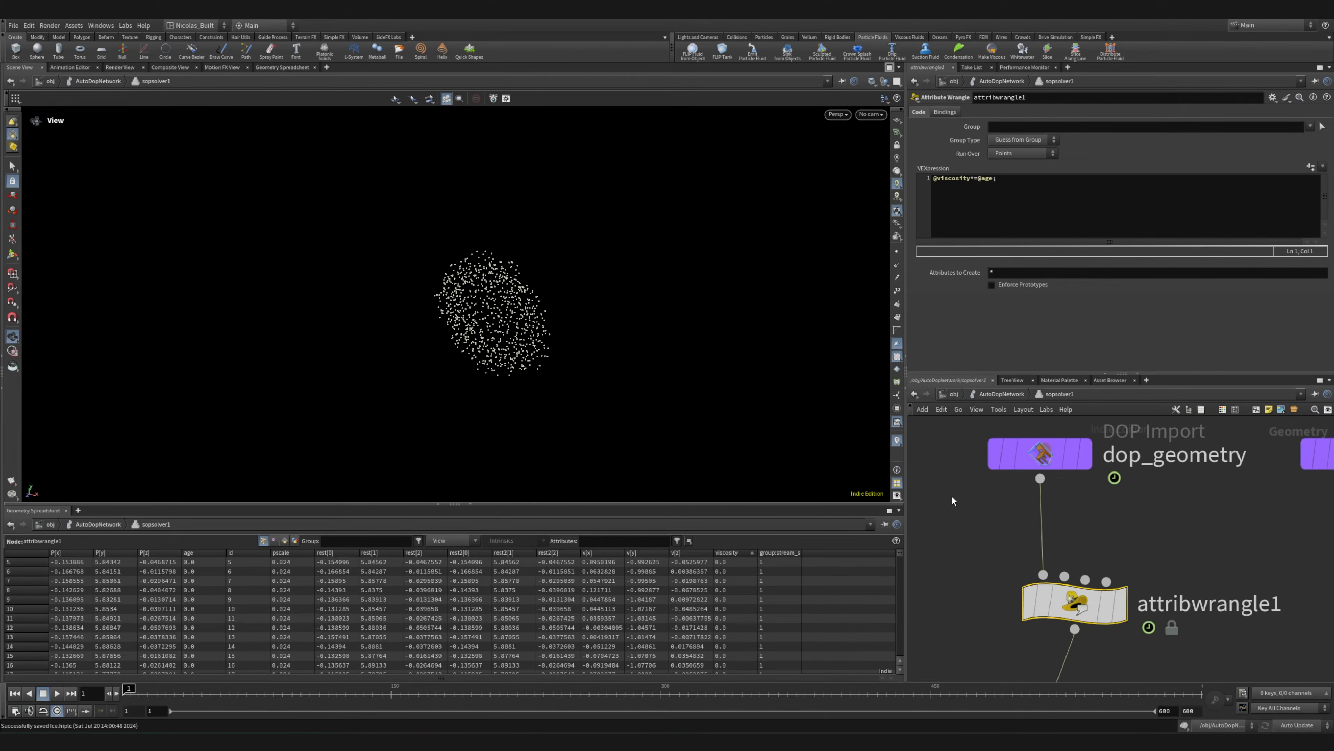
Step out to AutoDopNetwork, select flipsolver1 and inspect its substep settings
click(988, 394)
scroll(996, 536, down, 3)
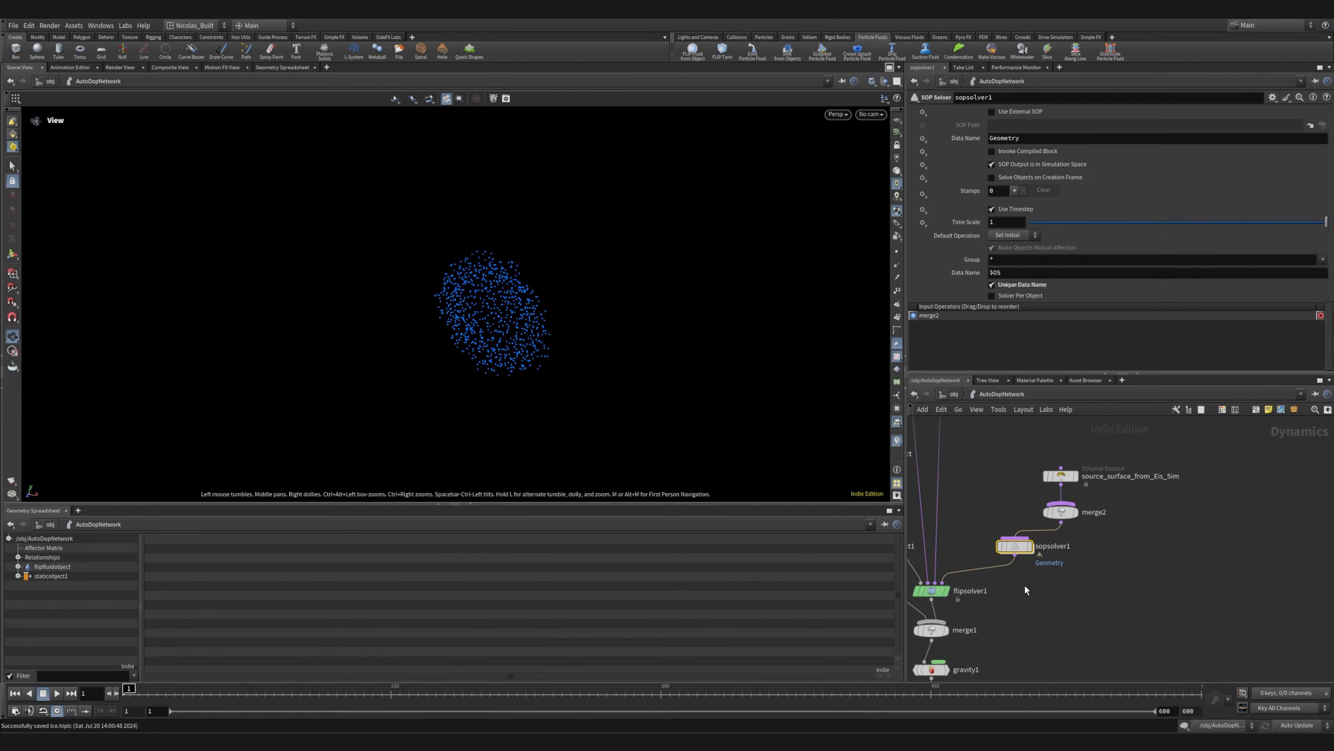
drag(1078, 589, 1149, 622)
middle_drag(1039, 578, 1075, 489)
scroll(1008, 528, up, 5)
middle_drag(1171, 618, 1122, 583)
click(1038, 531)
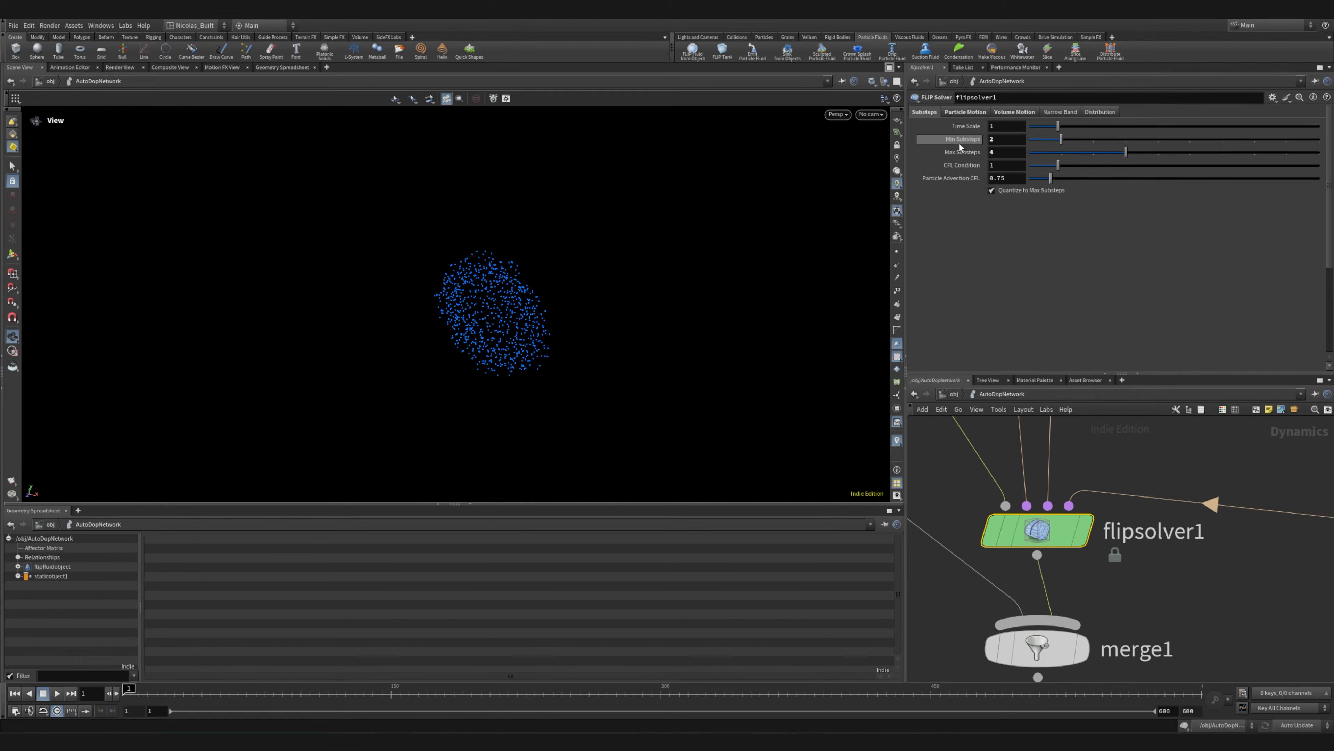
Inspect flipsolver1's particle motion settings, covering Age Particles, the ID attribute and reseeding
click(969, 113)
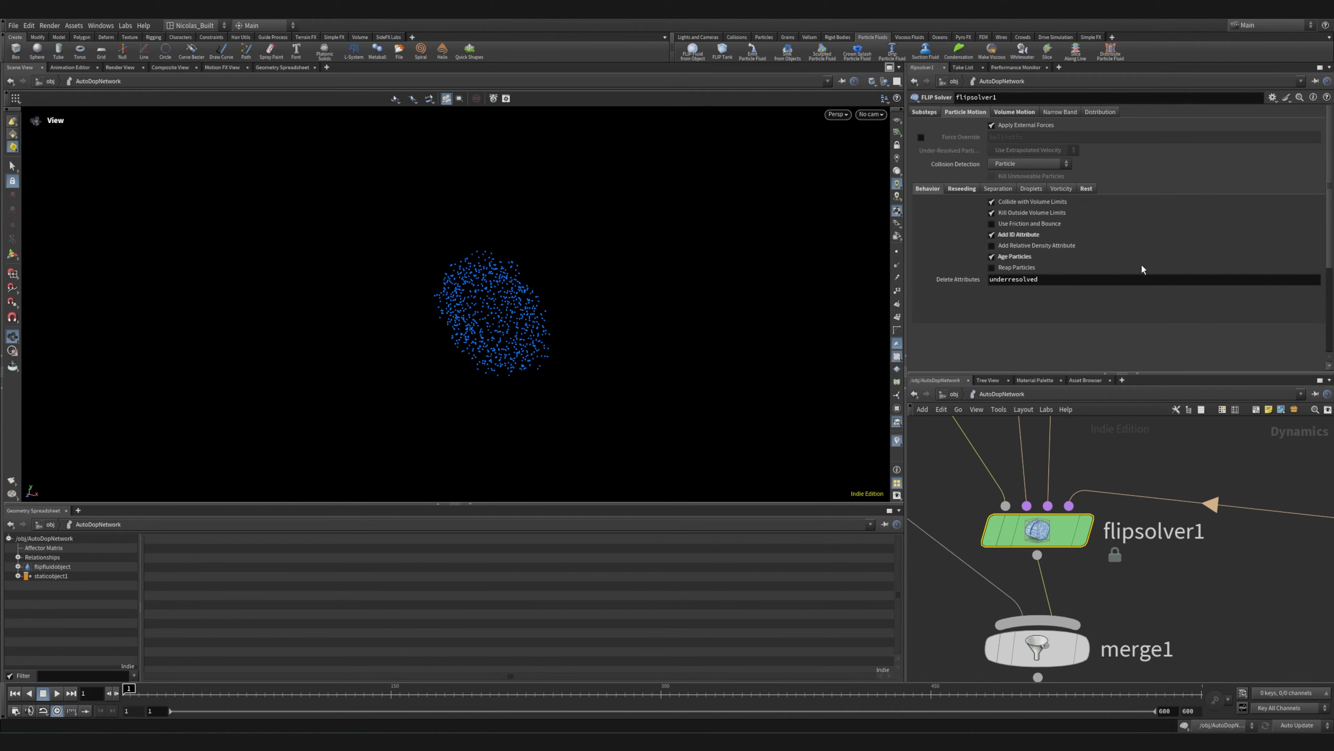
click(991, 256)
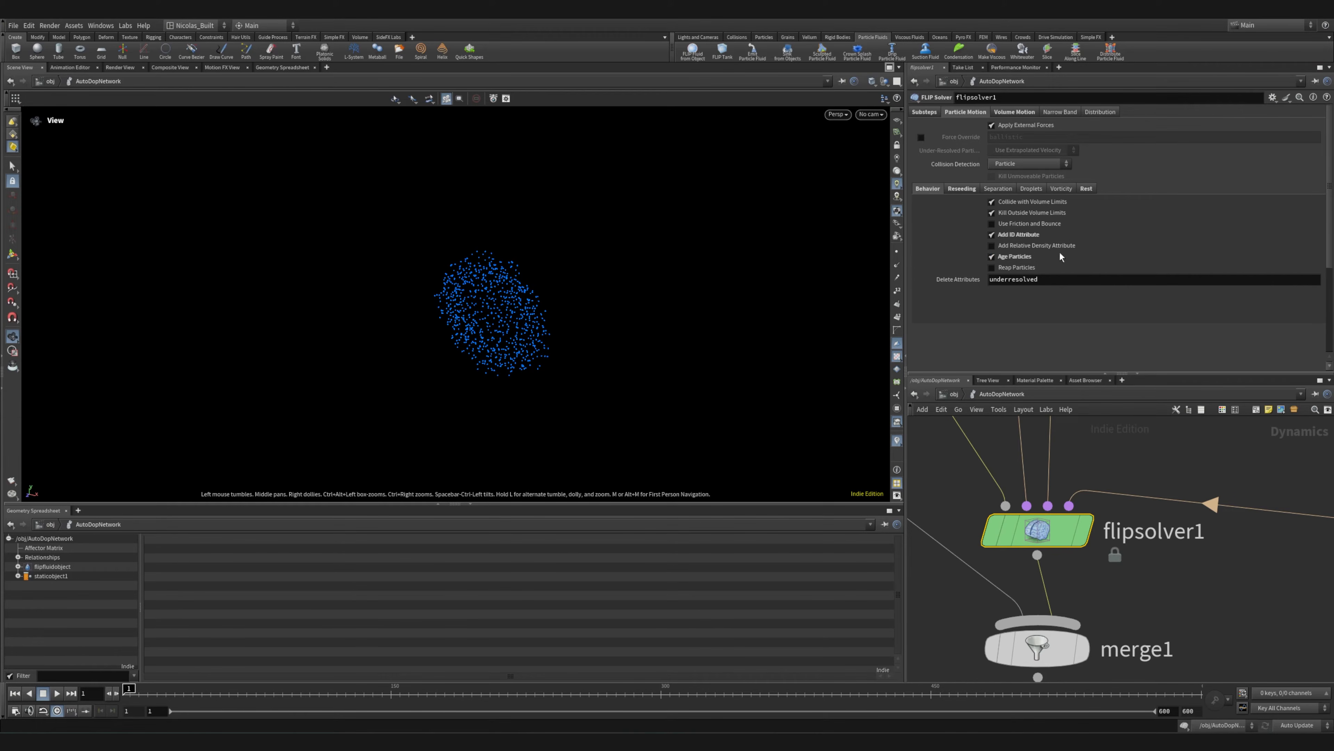
click(961, 188)
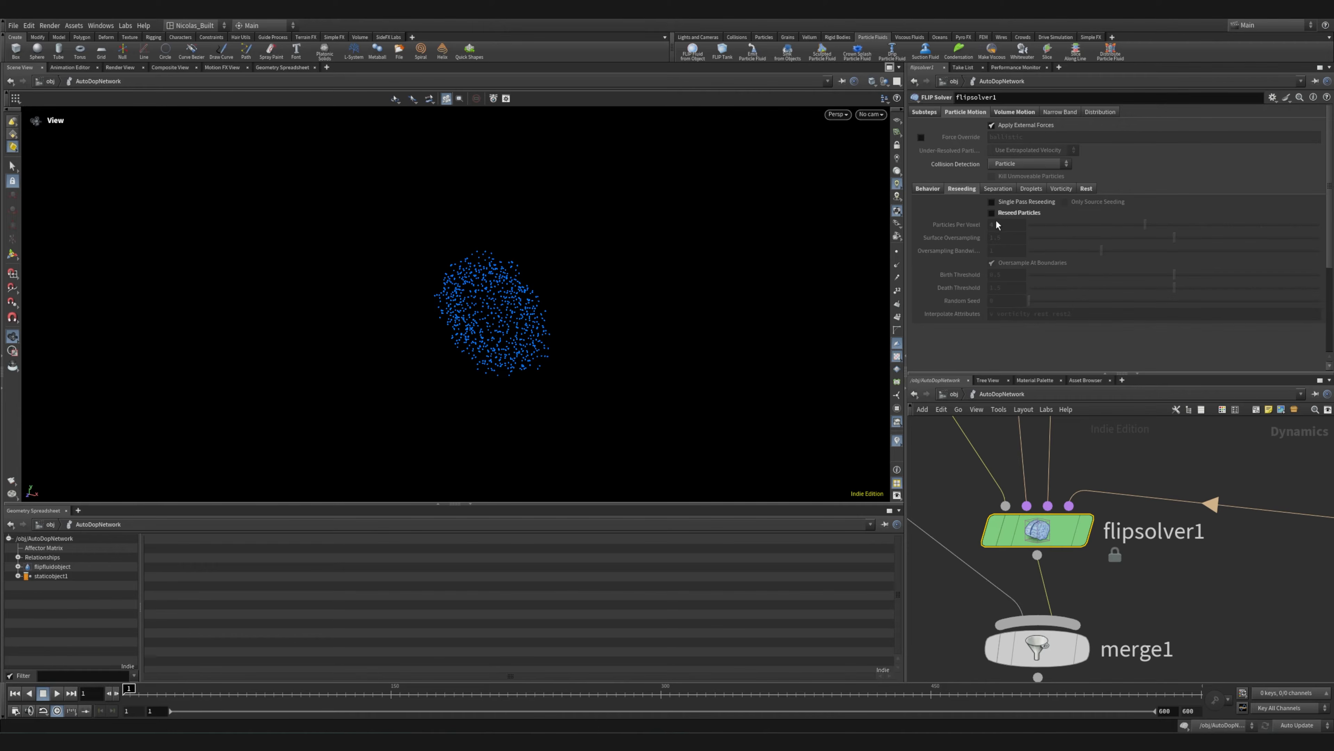
click(920, 191)
Save the scene file
mouse_move(639, 278)
mouse_down()
mouse_move(512, 262)
mouse_move(653, 307)
mouse_move(641, 268)
mouse_up()
drag(455, 295, 385, 287)
middle_drag(562, 324, 528, 291)
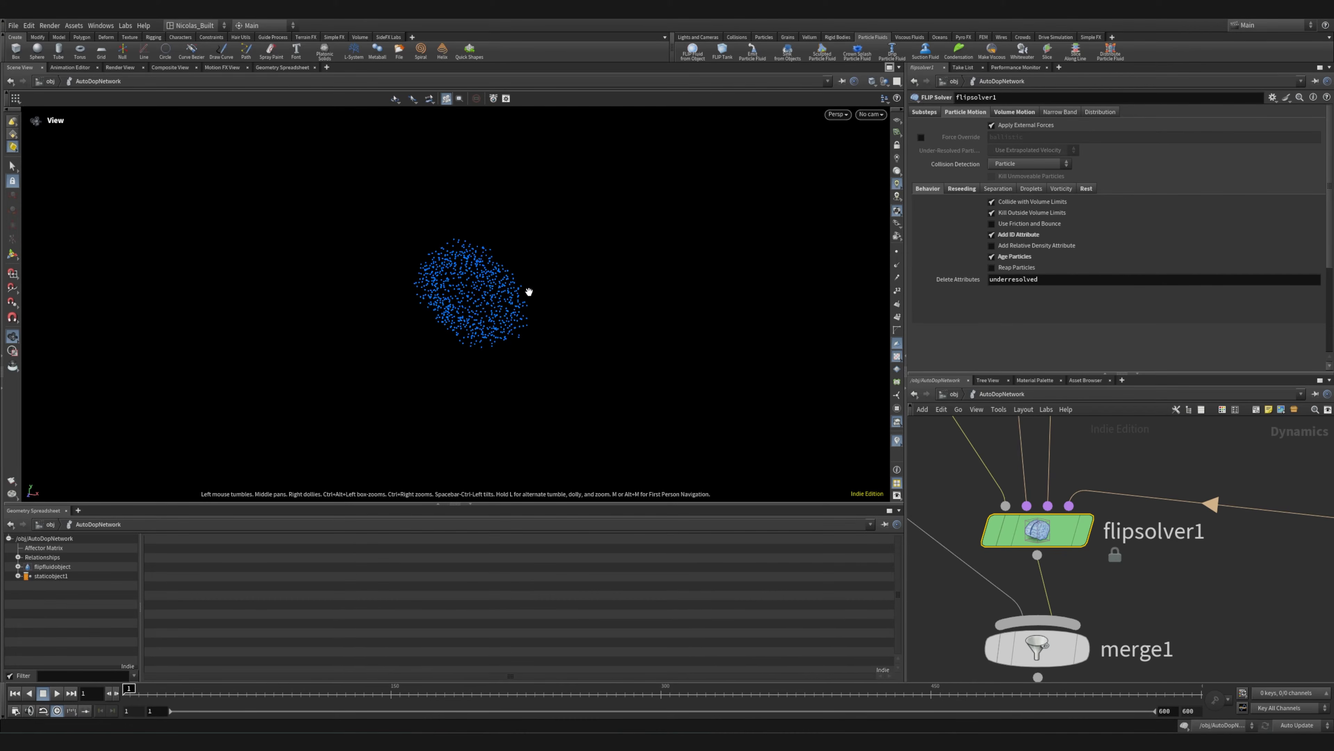
key(ctrl+s)
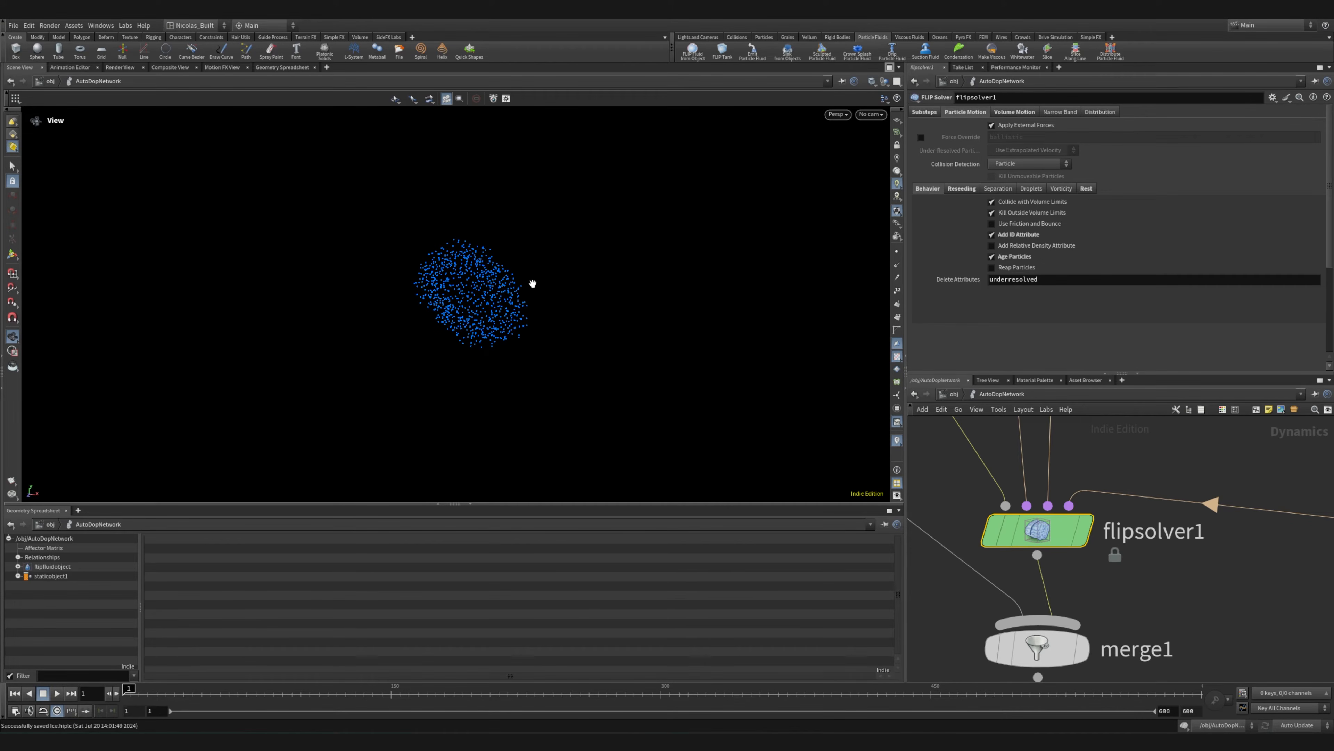
Examine the emitted FLIP particles in the viewport from several angles and distances
right_drag(477, 293, 731, 258)
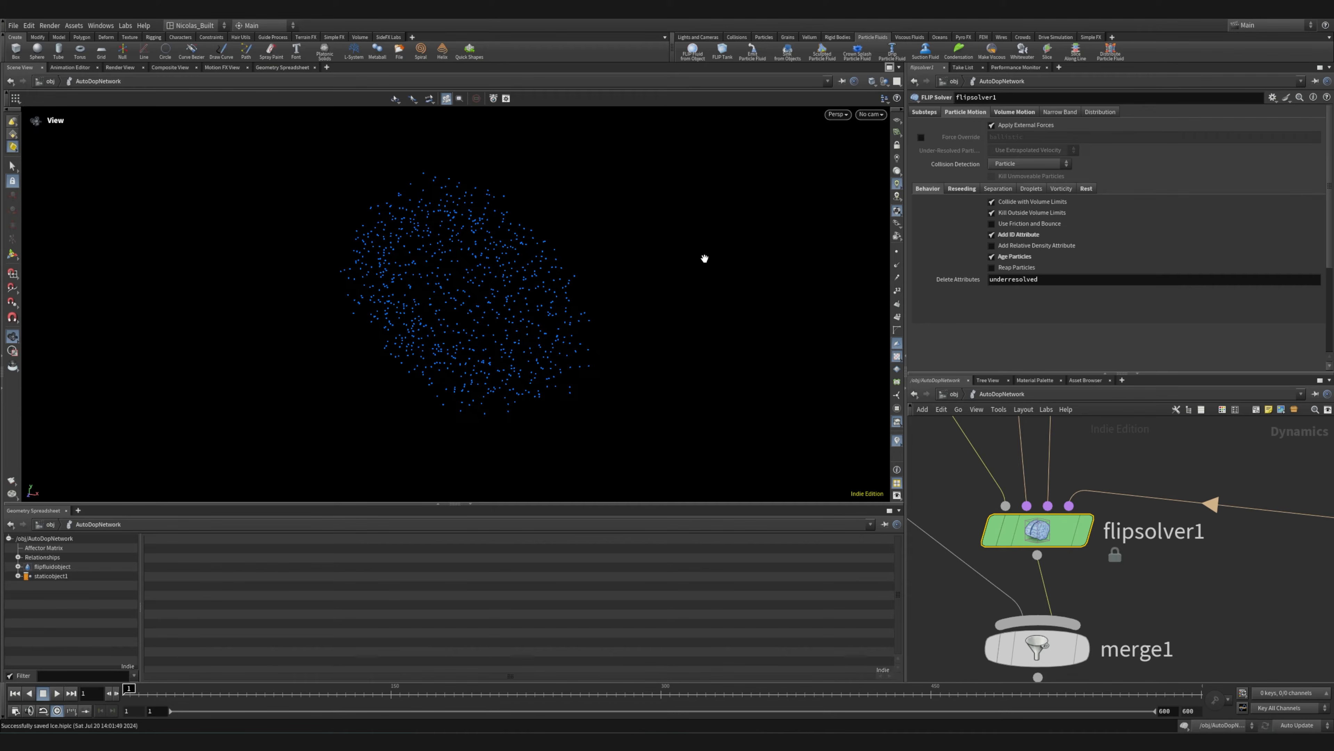
drag(551, 286, 525, 273)
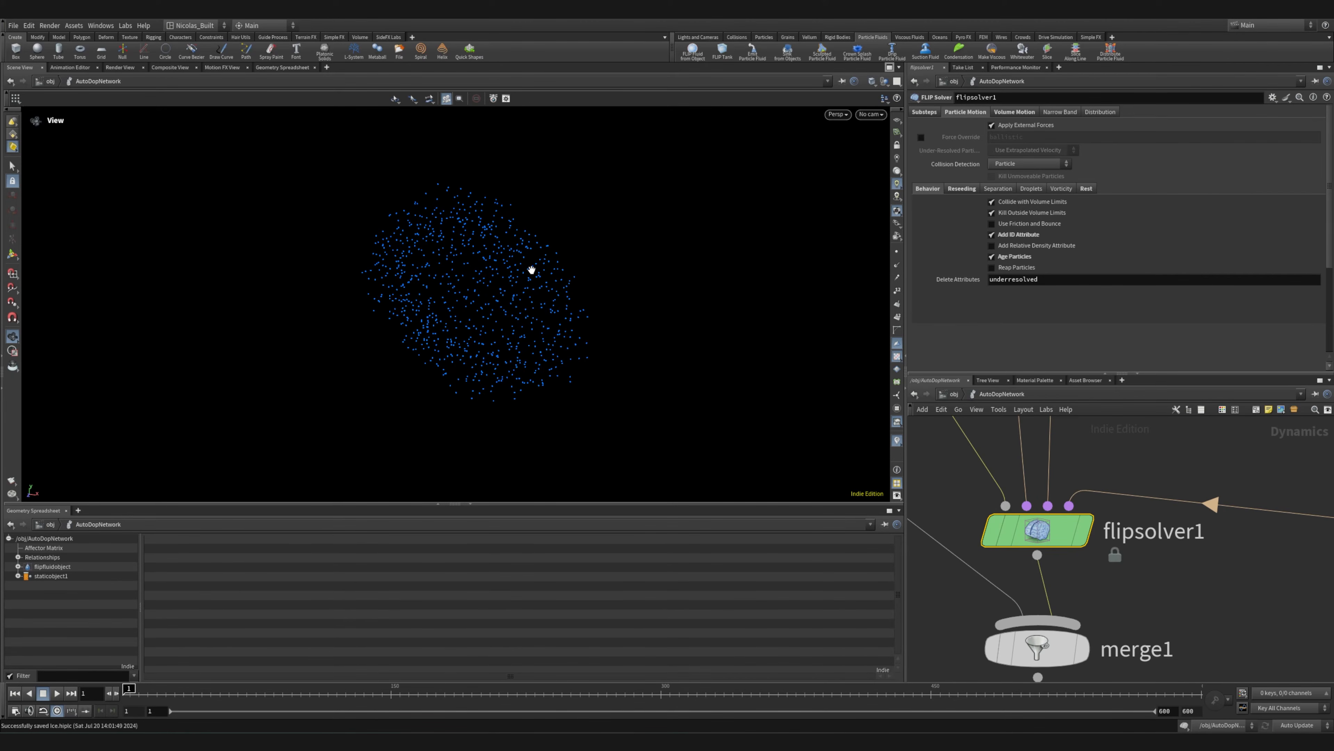
drag(522, 271, 433, 249)
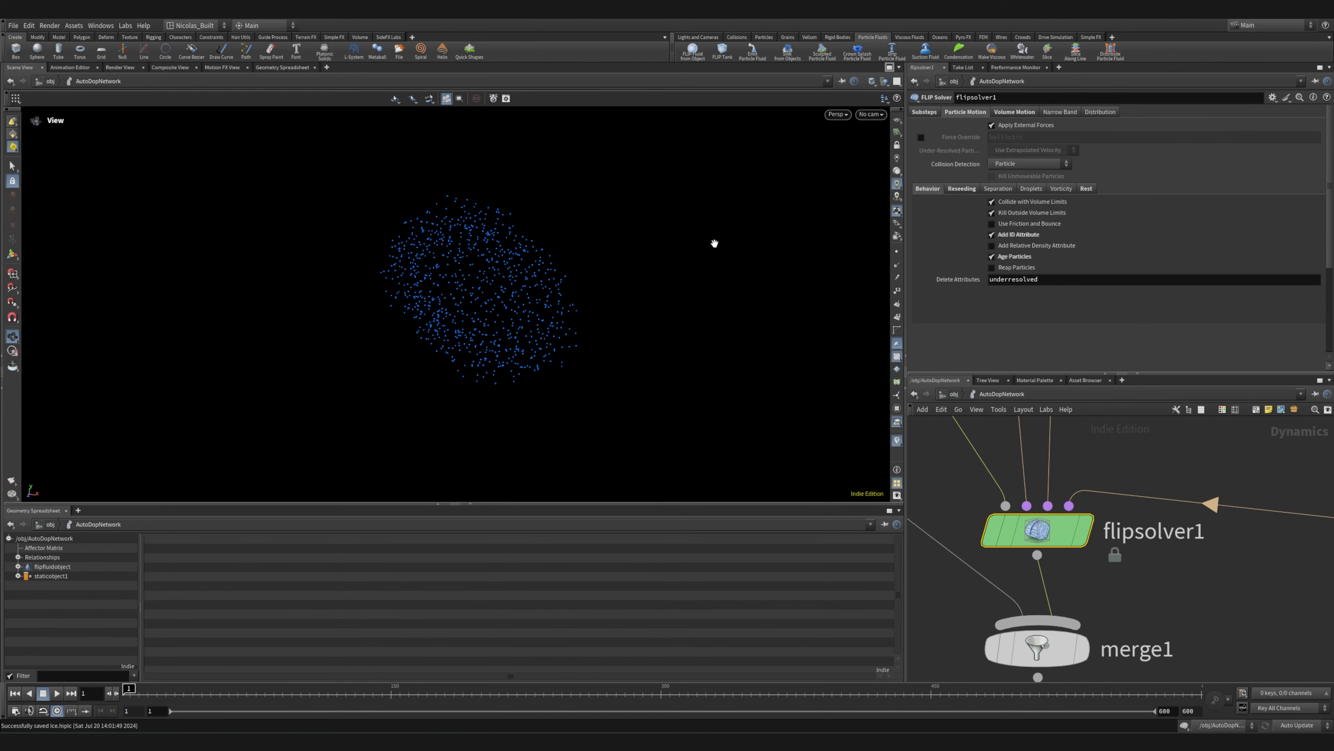
right_drag(434, 302, 520, 283)
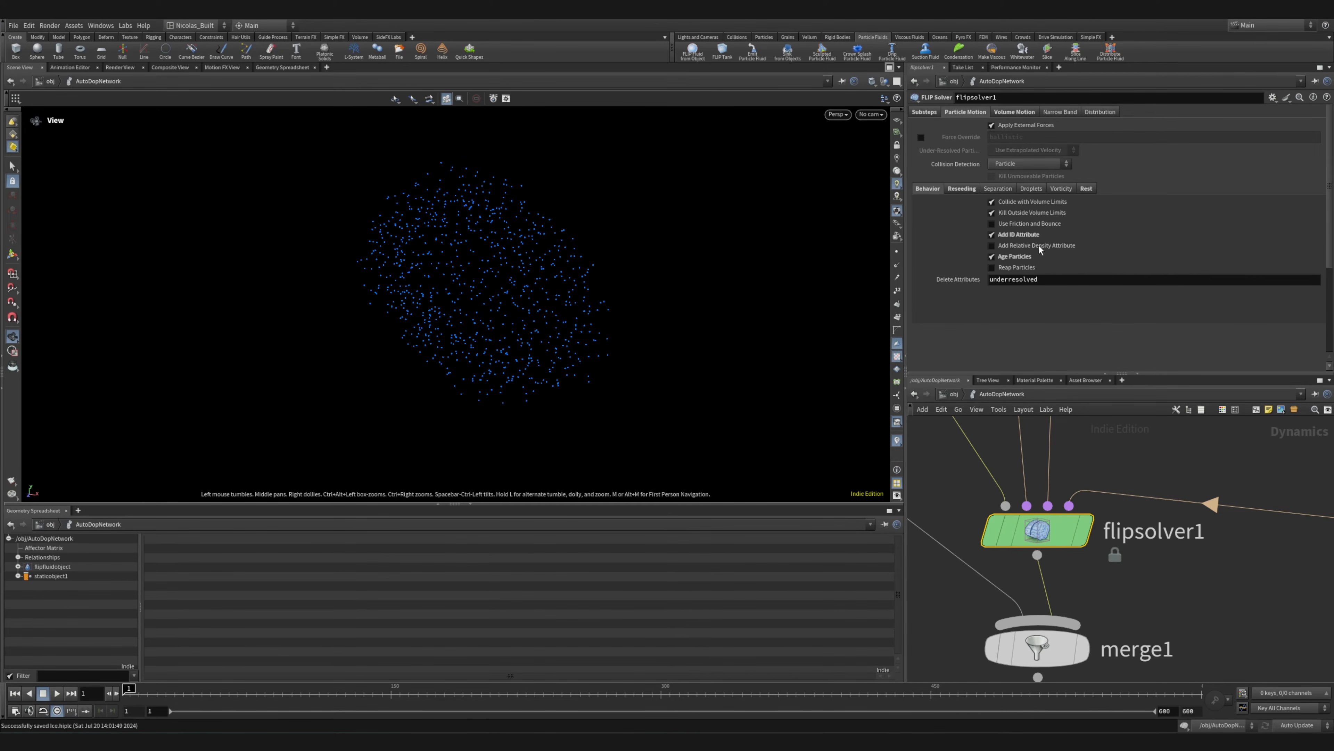
right_drag(584, 315, 417, 274)
drag(543, 268, 578, 225)
middle_drag(578, 225, 462, 278)
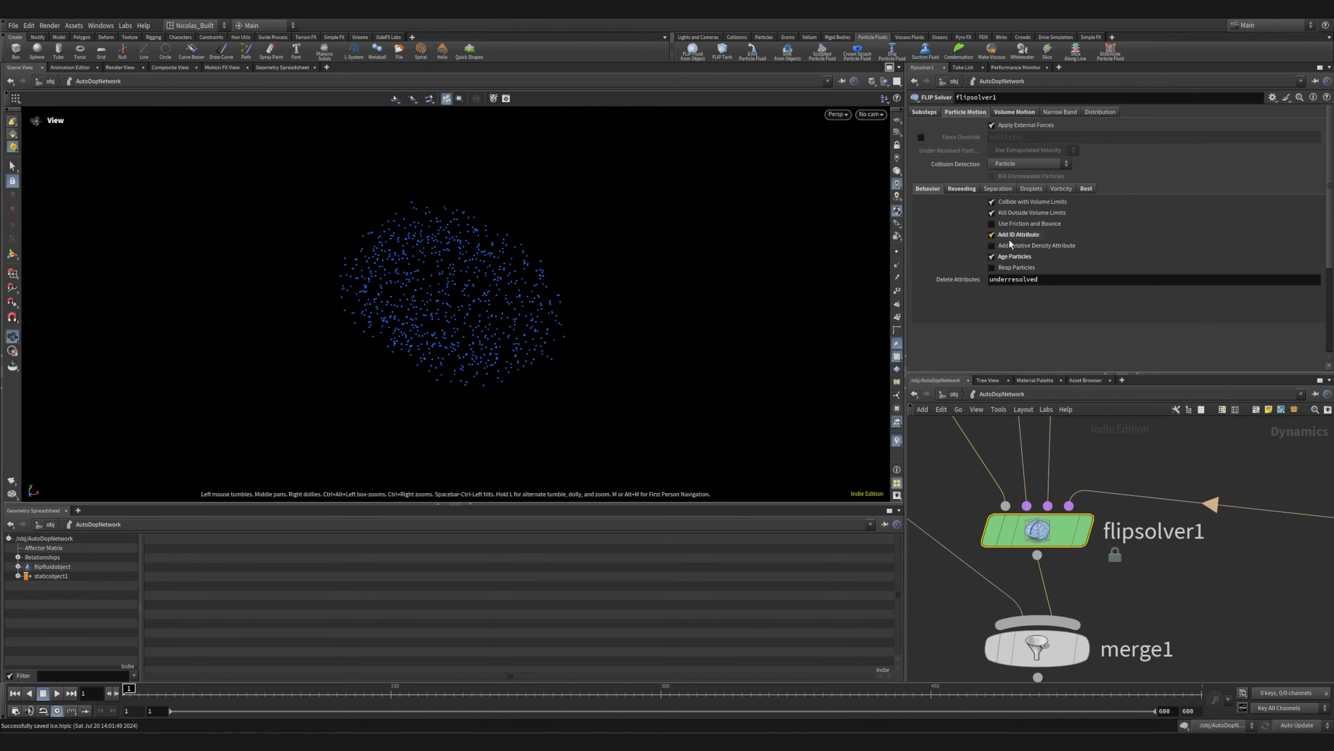
right_drag(459, 316, 511, 303)
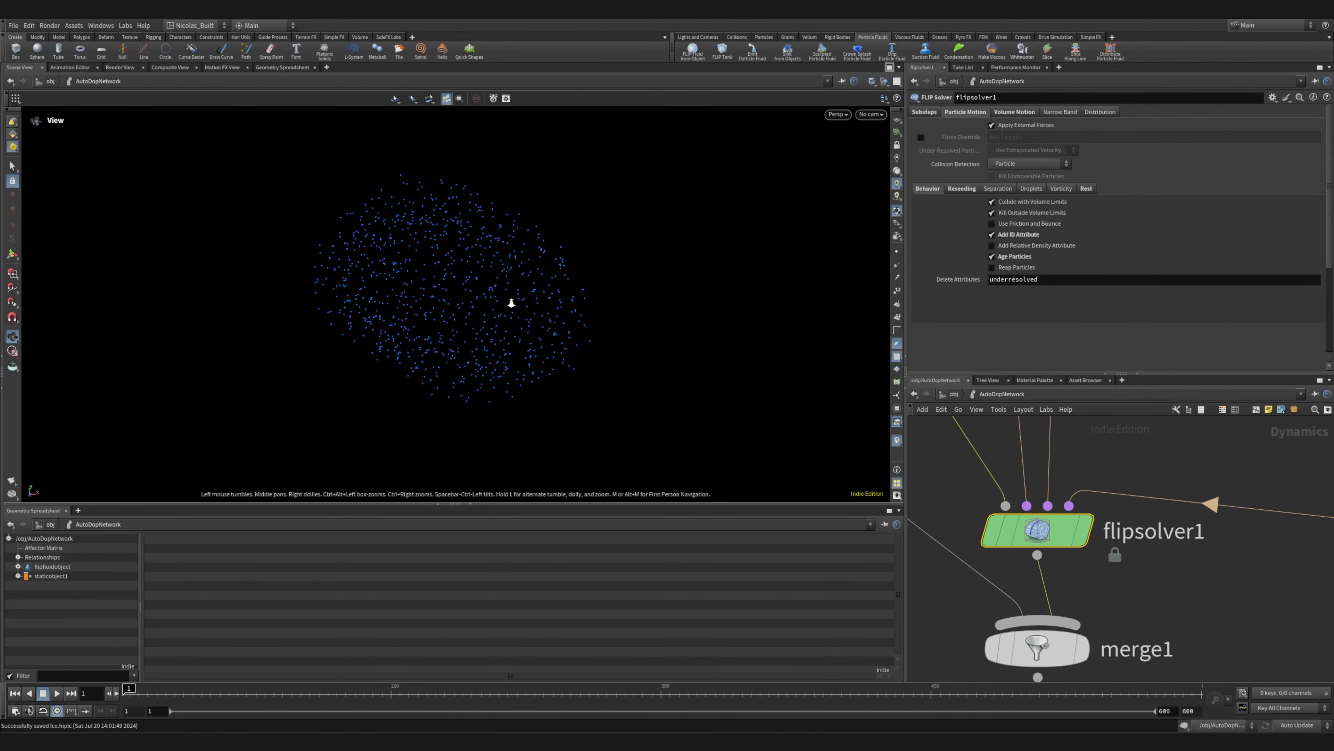
Inspect flipsolver1's rest attribute settings and its volume motion limits and collision options, including Stick on Collision
click(1088, 188)
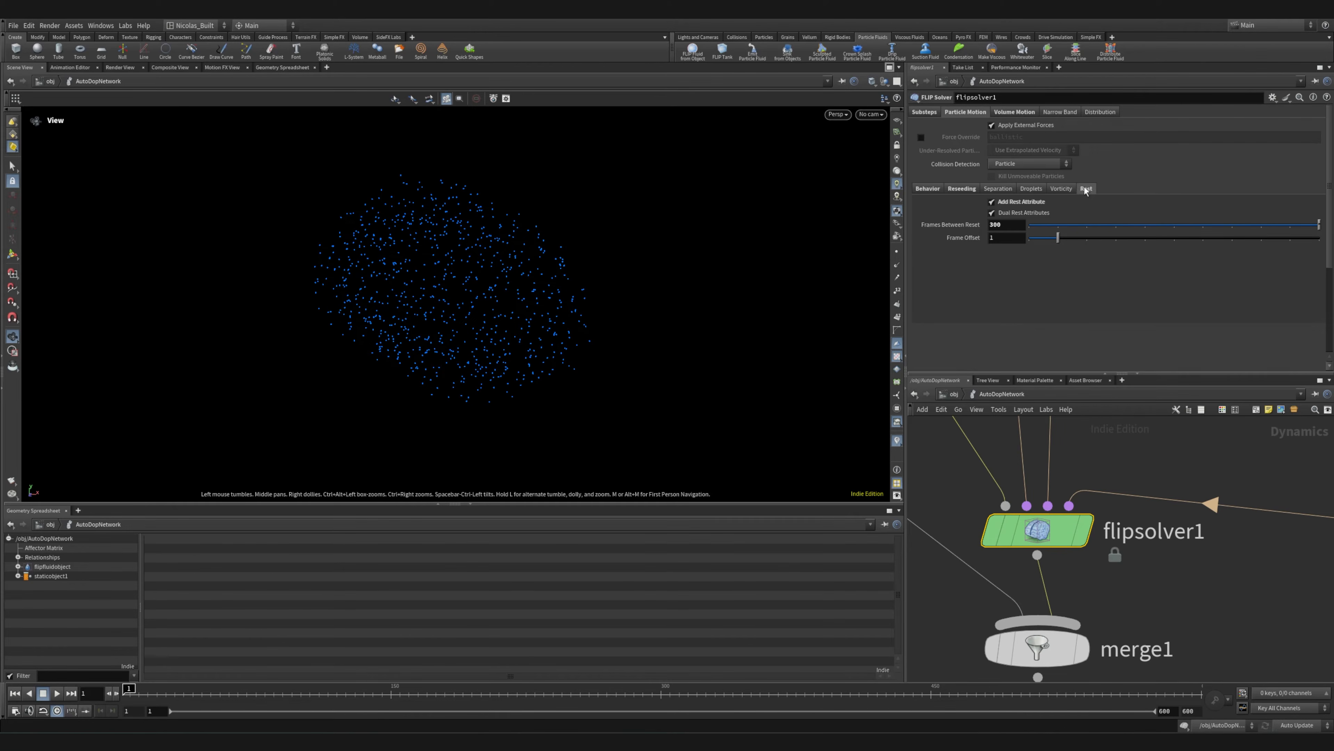
click(1015, 113)
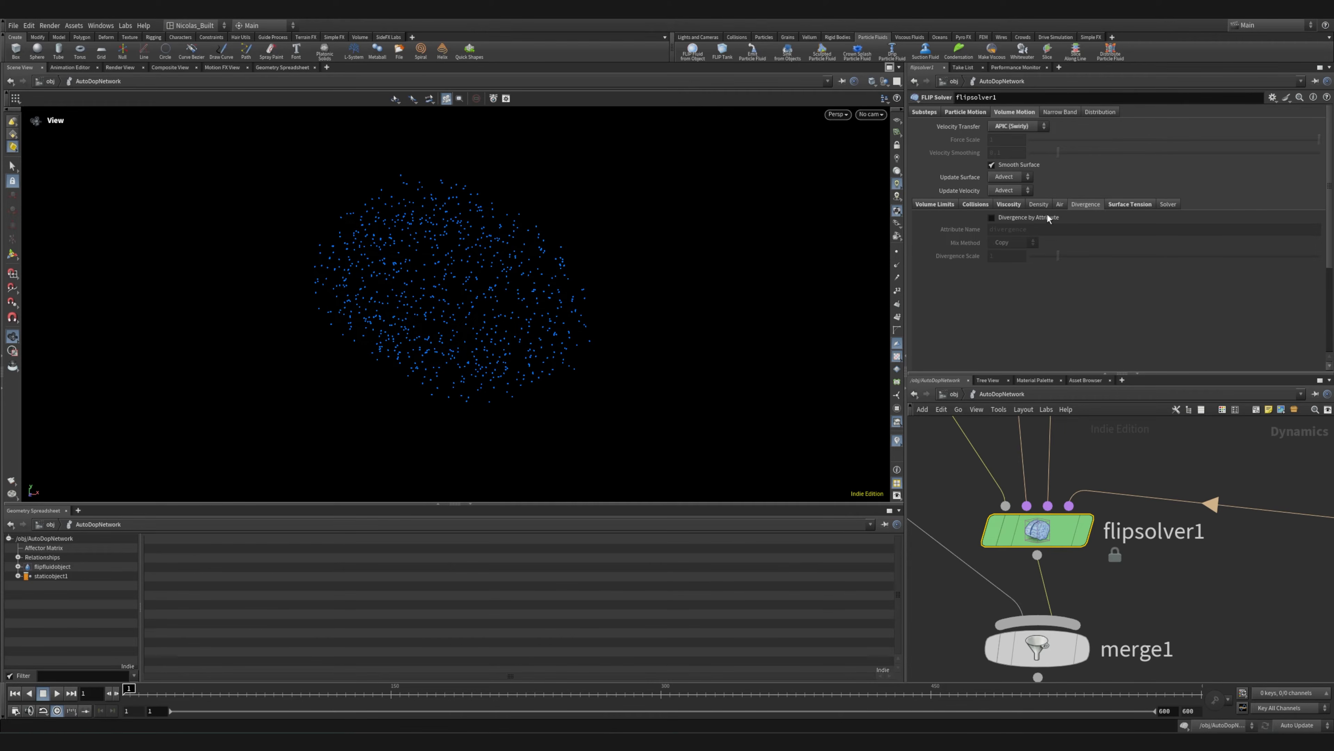
click(942, 206)
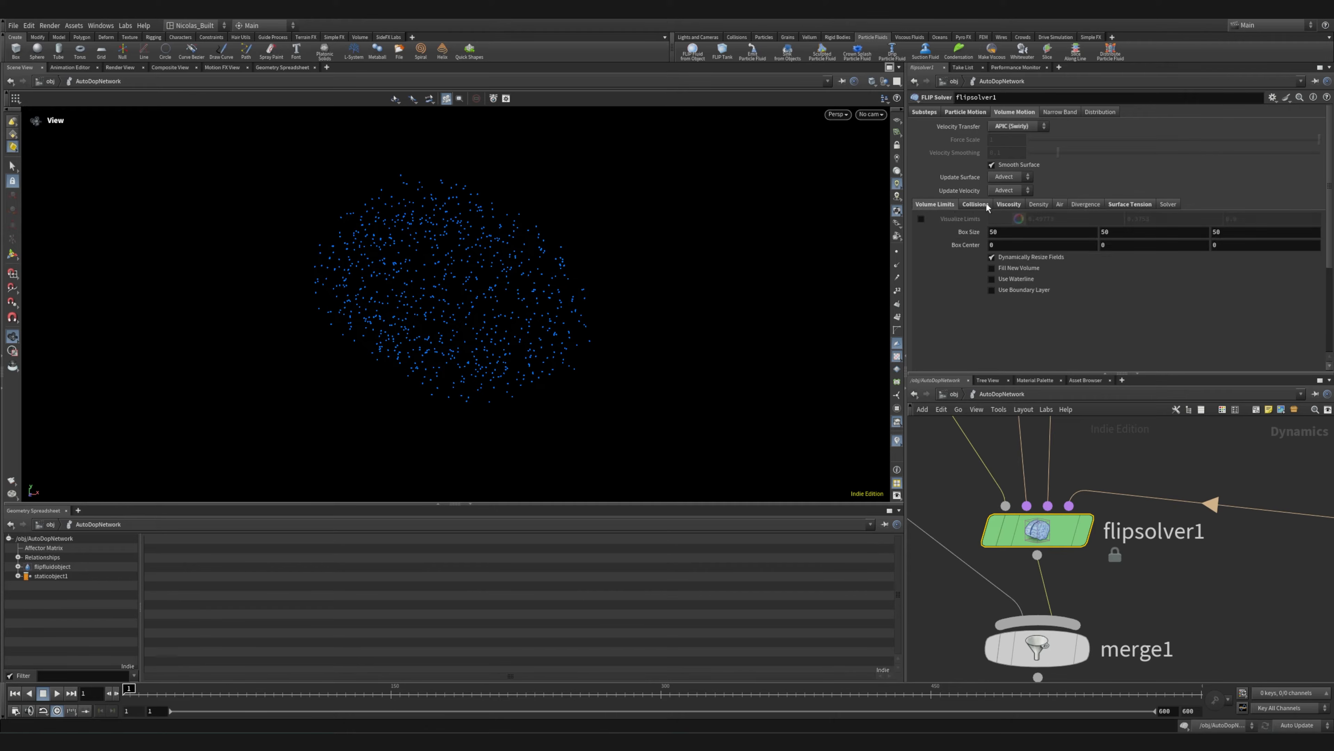
click(975, 205)
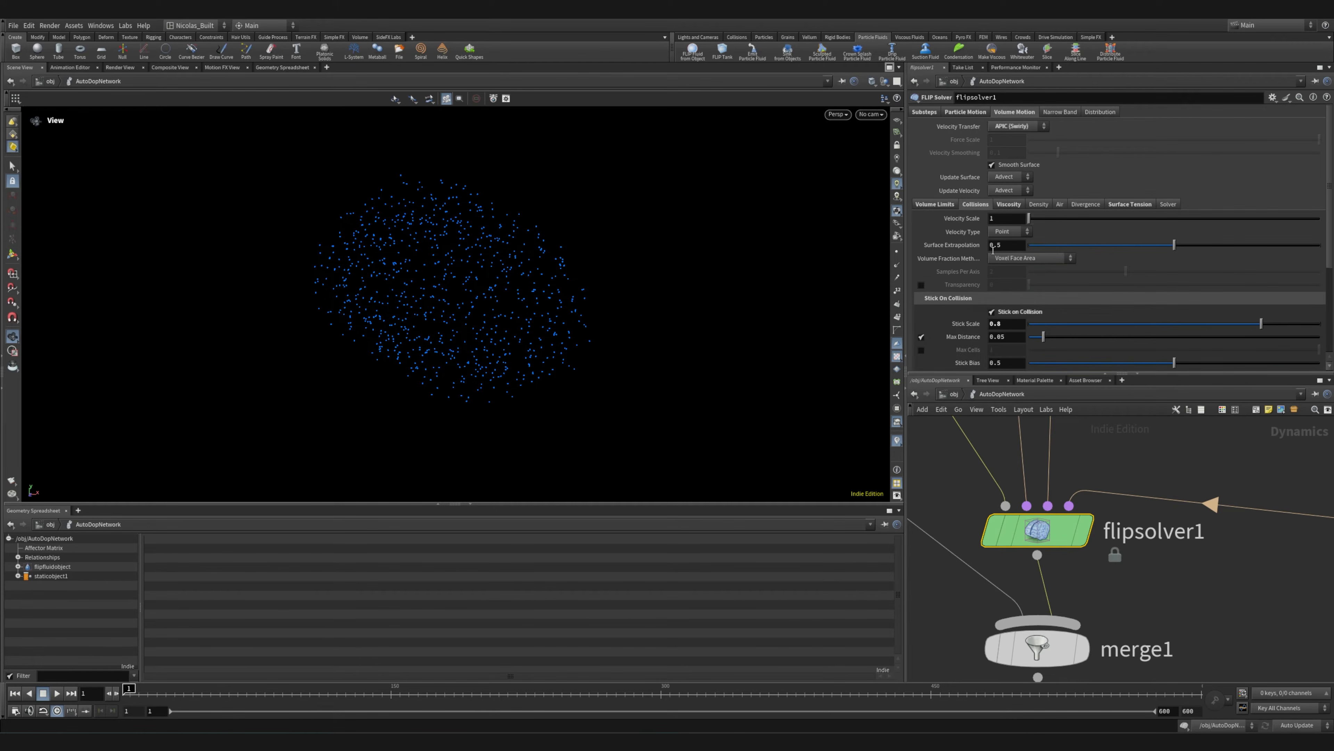
scroll(958, 299, down, 2)
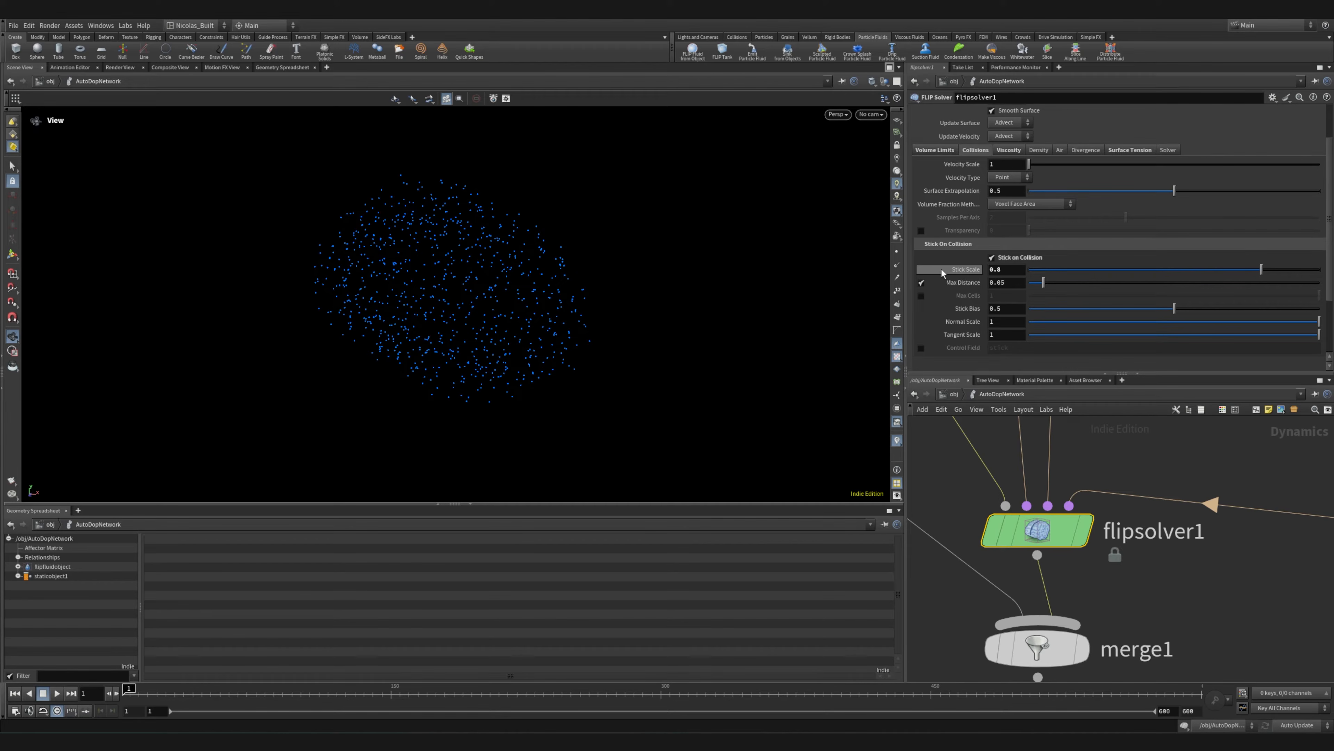
mouse_move(943, 269)
Review the viscosity and surface tension settings of flipsolver1's volume motion
click(1009, 149)
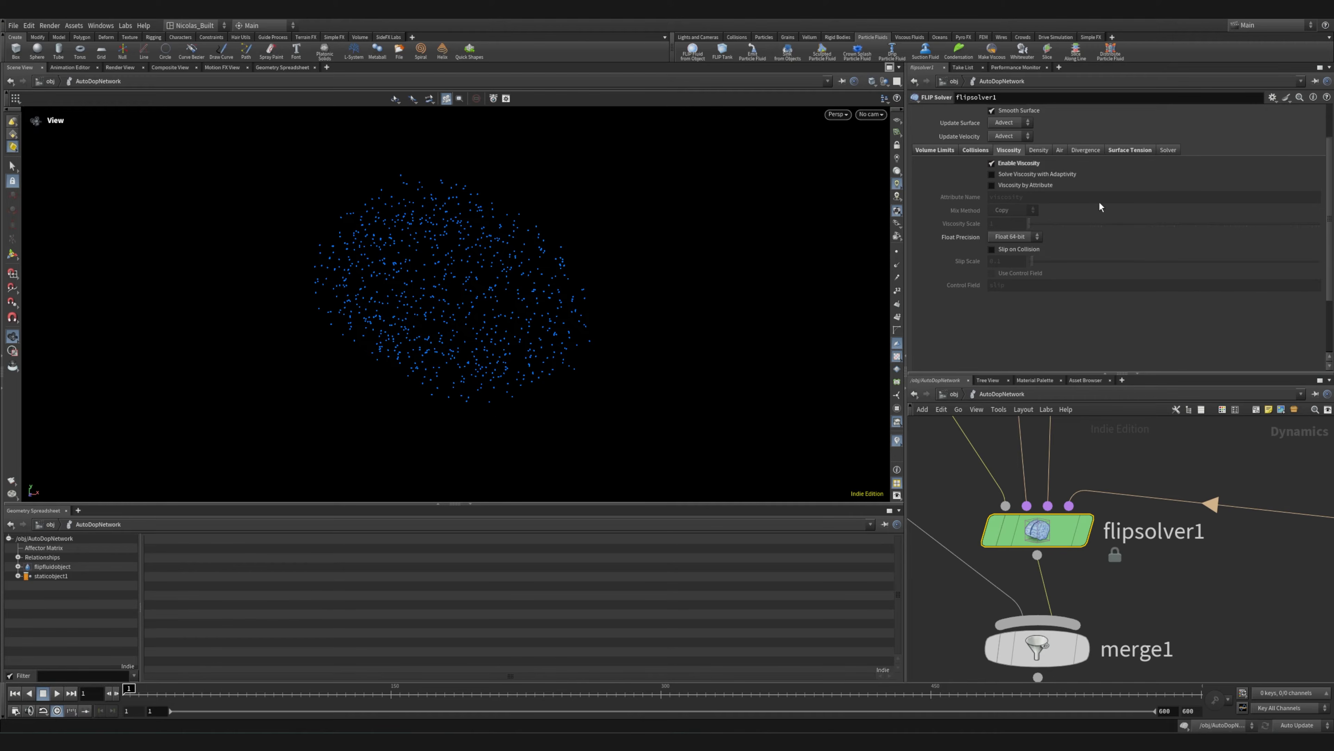
click(1130, 152)
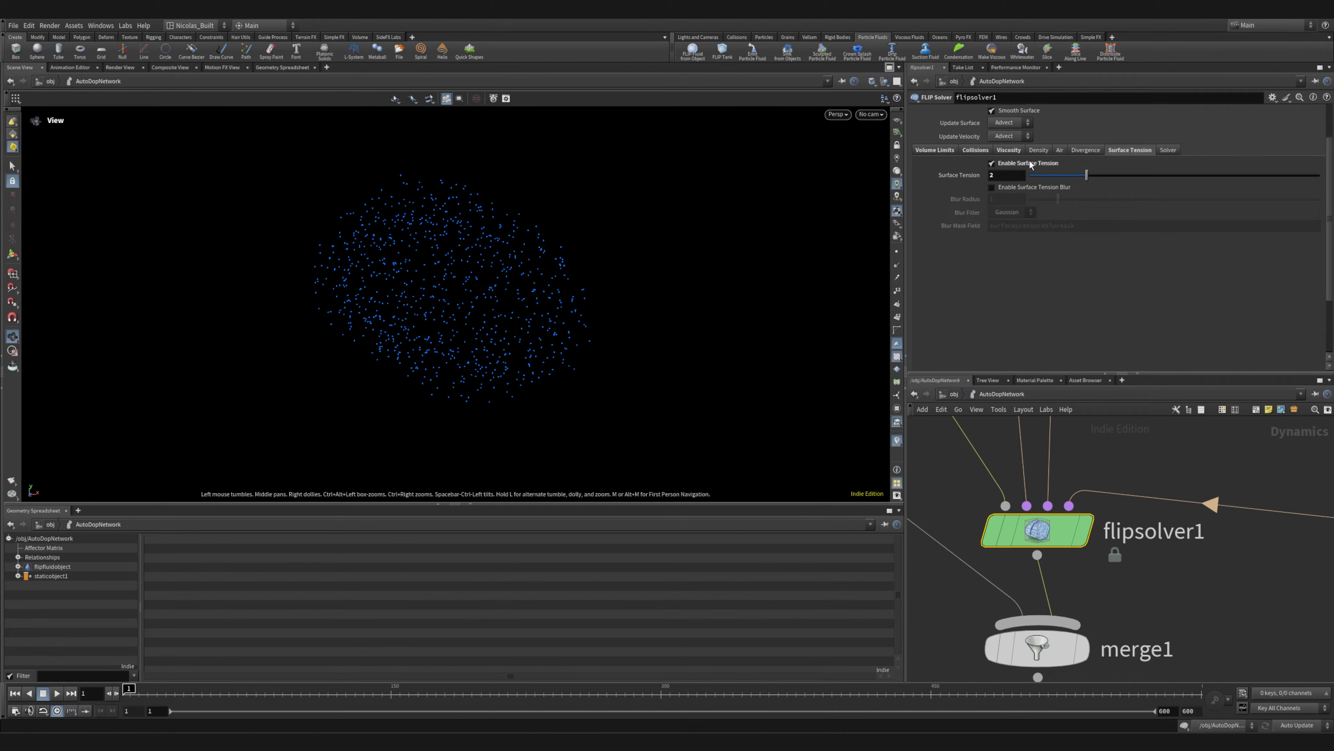
Show the whole AutoDopNetwork node tree and save the scene
scroll(1177, 464, down, 5)
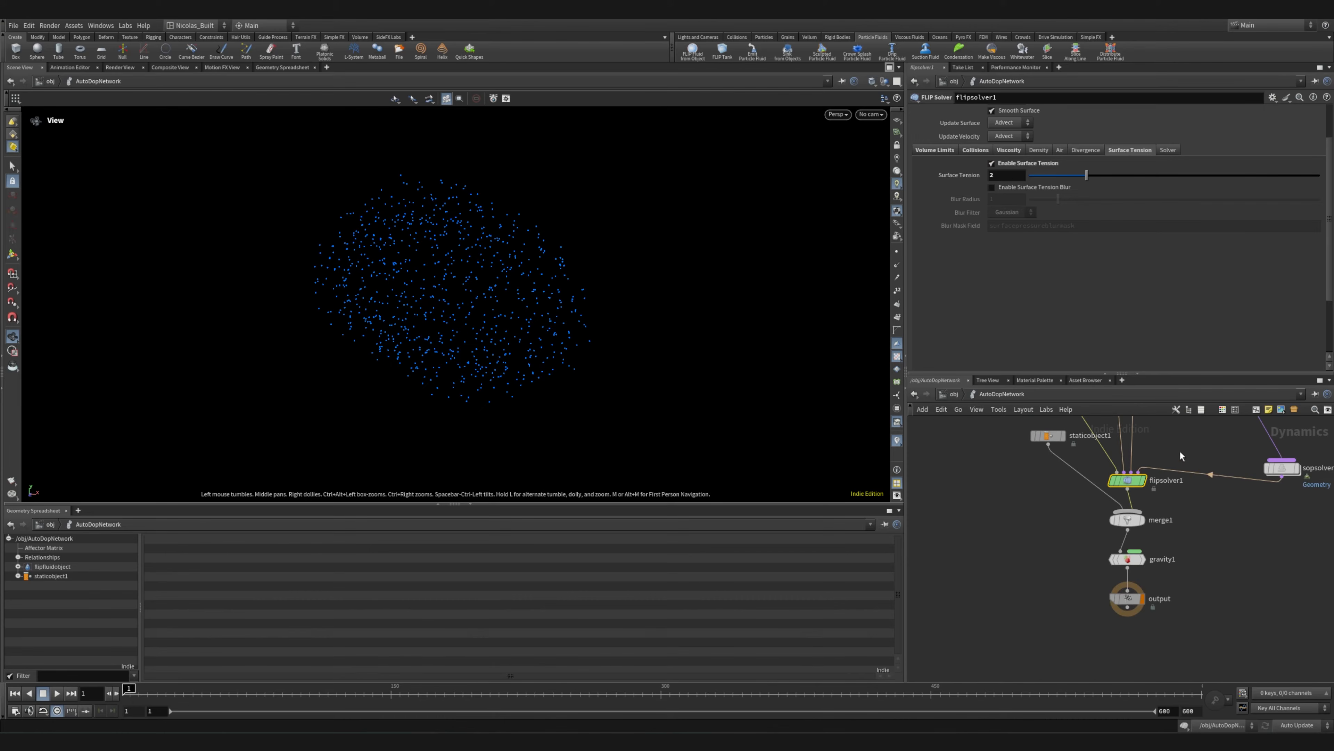
scroll(1180, 453, down, 4)
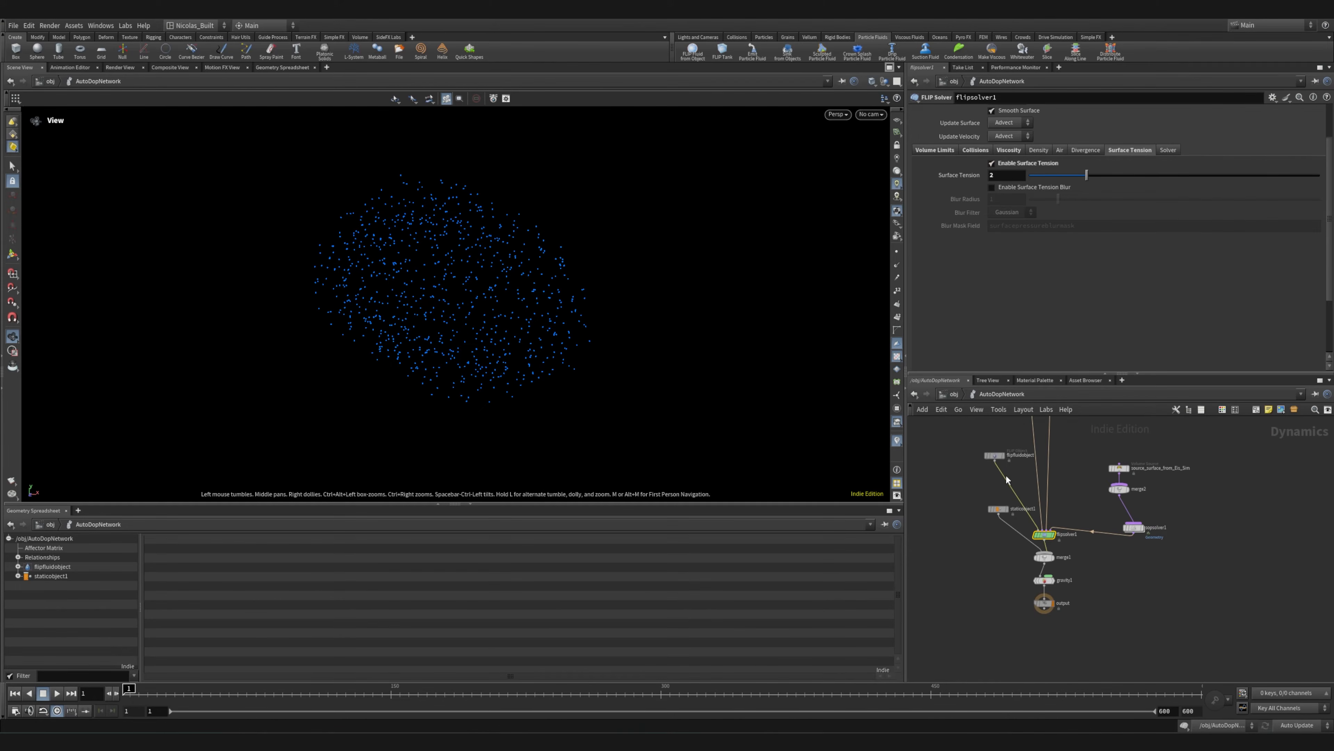
middle_drag(1075, 463, 1106, 580)
scroll(1107, 577, down, 3)
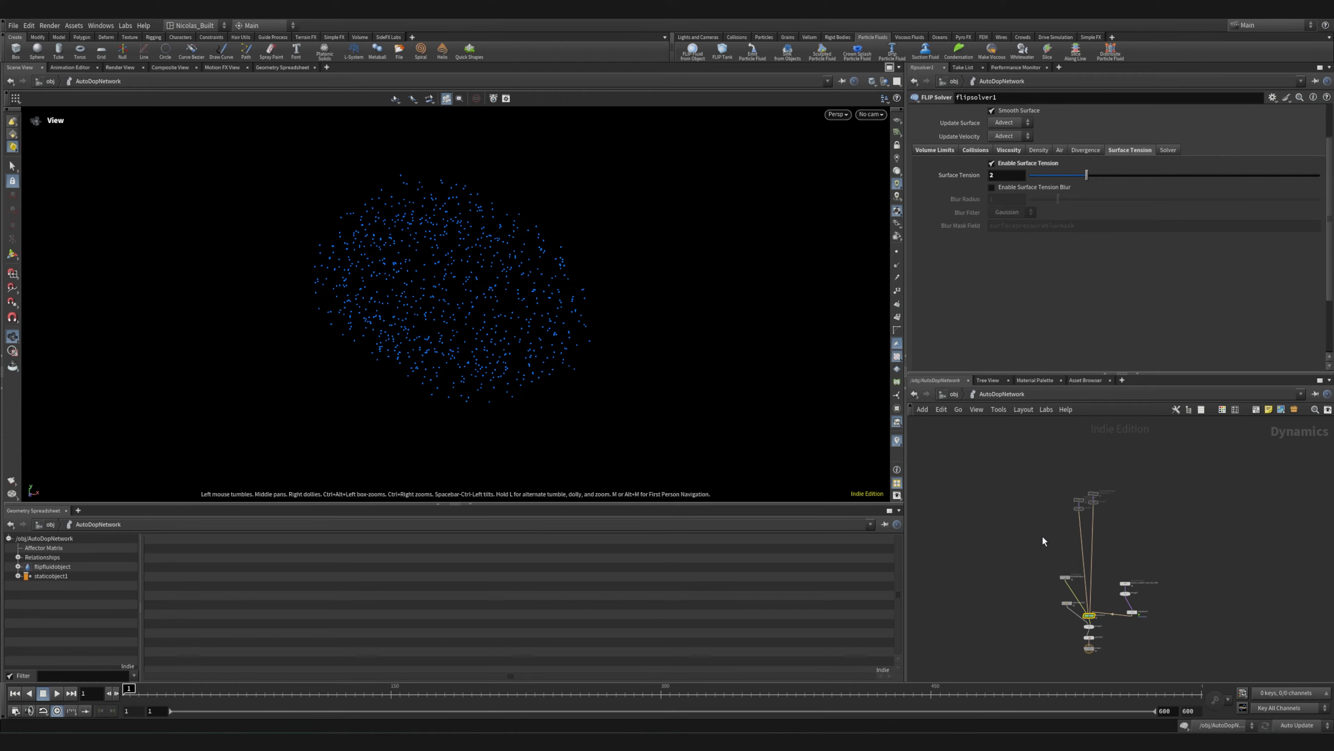
key(ctrl+s)
Select staticobject1 and move it farther aside from flipsolver1 in the network
scroll(1065, 549, up, 3)
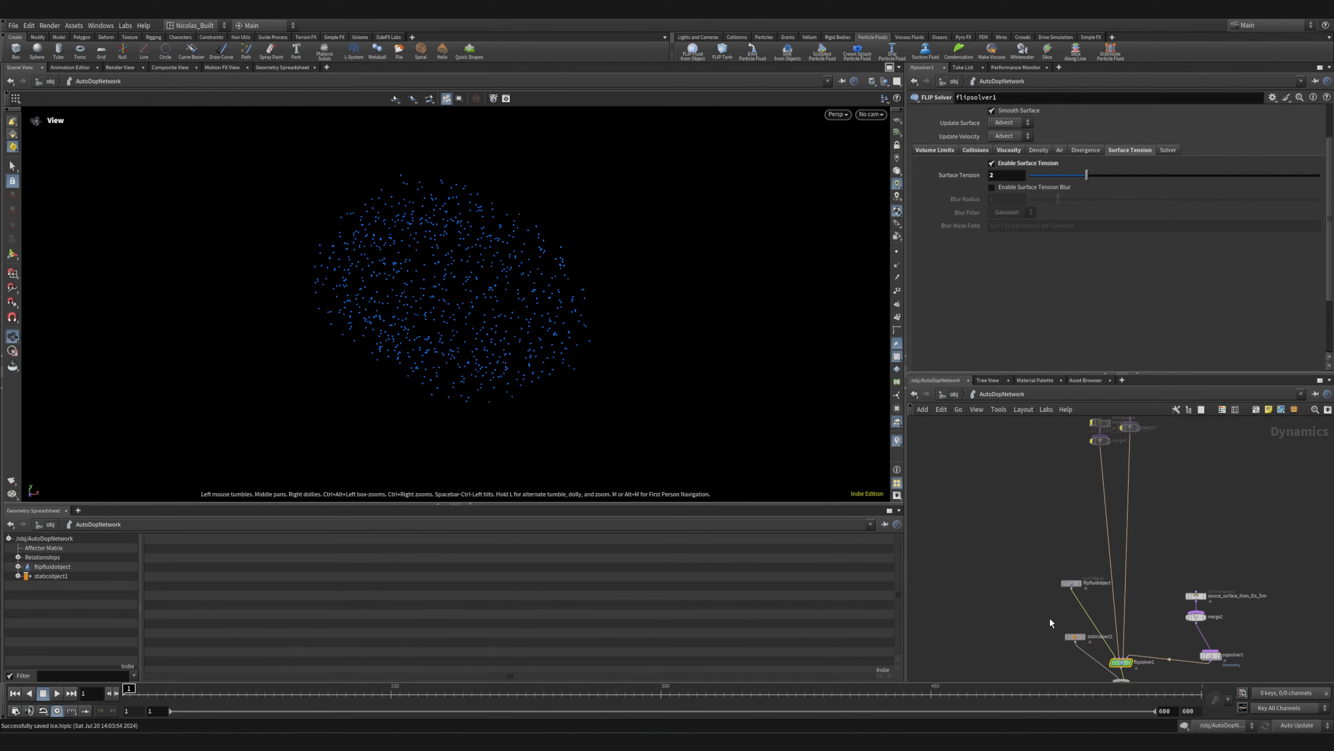
middle_drag(1050, 617, 956, 510)
scroll(967, 513, up, 8)
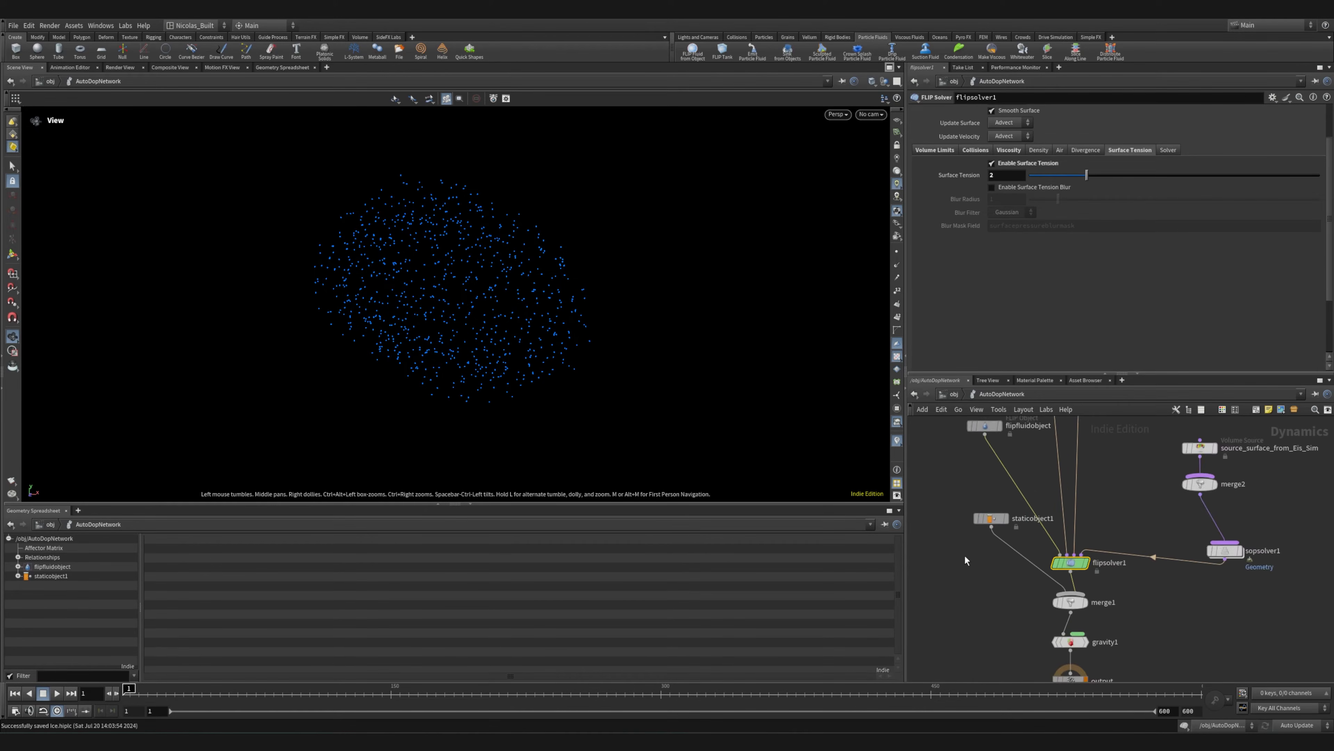
click(1021, 484)
middle_drag(988, 578, 1155, 570)
drag(1191, 478, 980, 461)
middle_drag(1127, 614, 1012, 612)
scroll(1013, 613, down, 3)
scroll(1012, 612, down, 3)
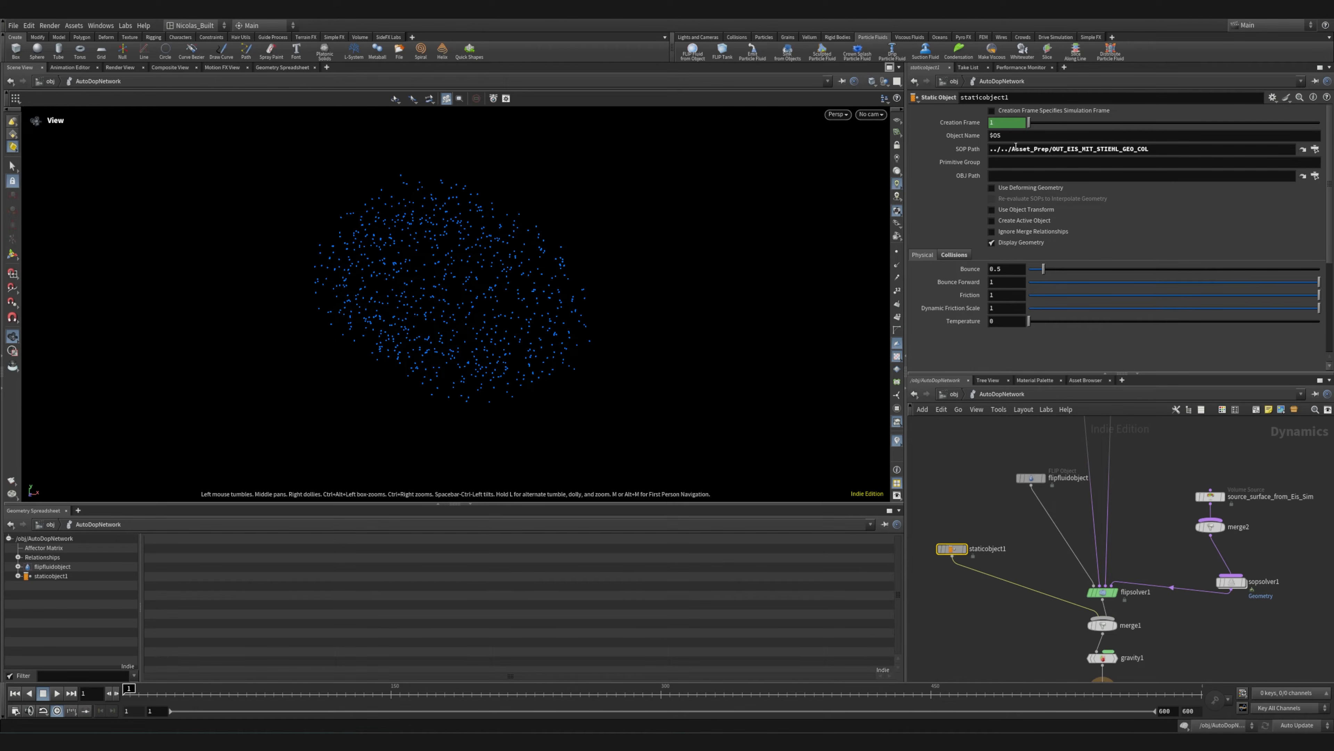
Look up OUT_EIS_MIT_STIEHL_GEO_COL in the operator chooser for staticobject1's SOP path and close it without changing the path
click(1315, 149)
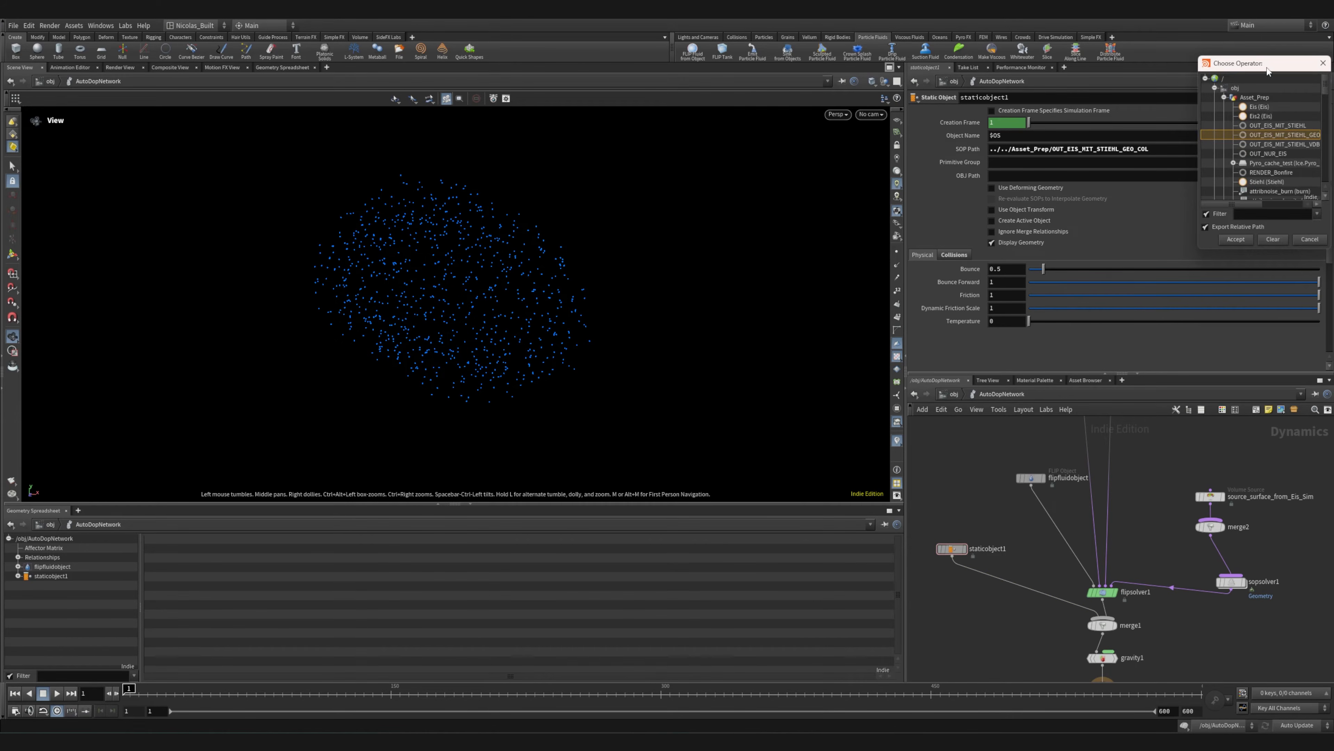
drag(1269, 71, 830, 72)
drag(895, 256, 1176, 479)
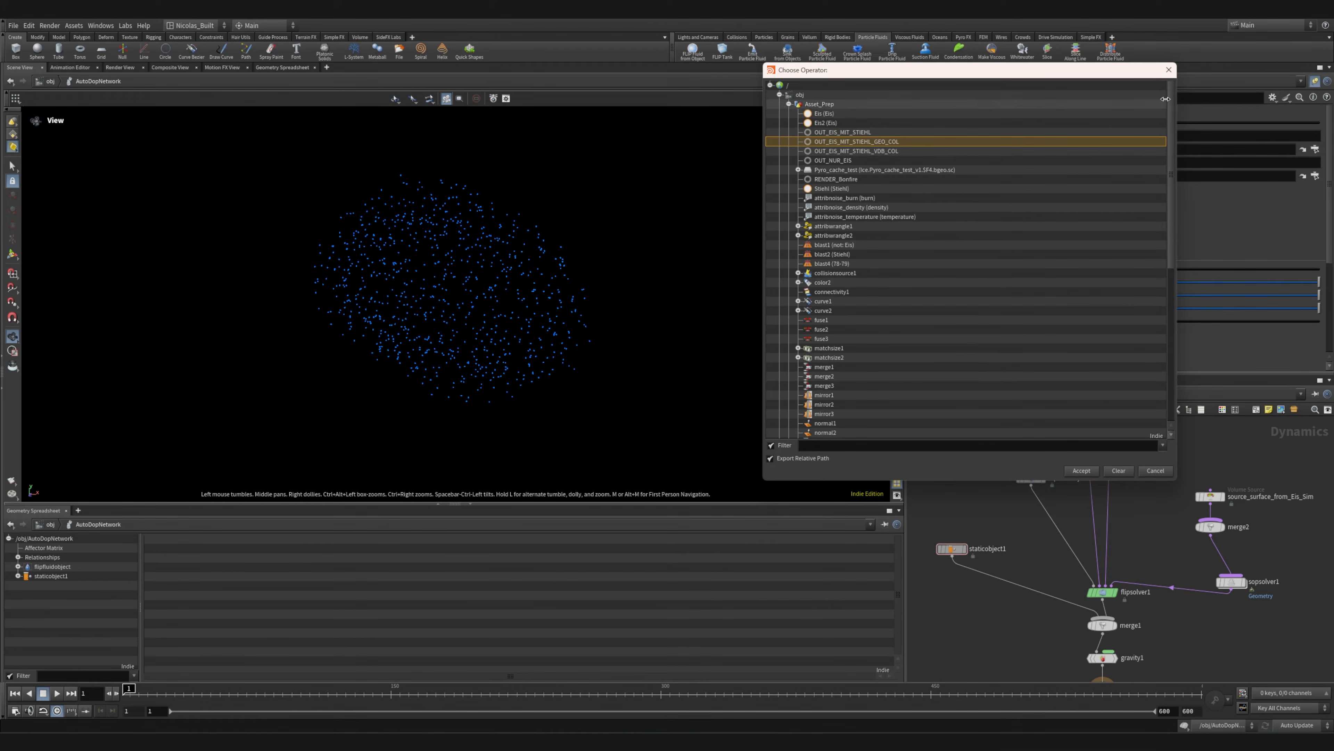
click(1168, 72)
Inspect staticobject1's RBD Solver collision settings, covering the Volume Sample mode and the OUT_EIS_MIT_STIEHL_VDB_COL proxy volume
click(954, 256)
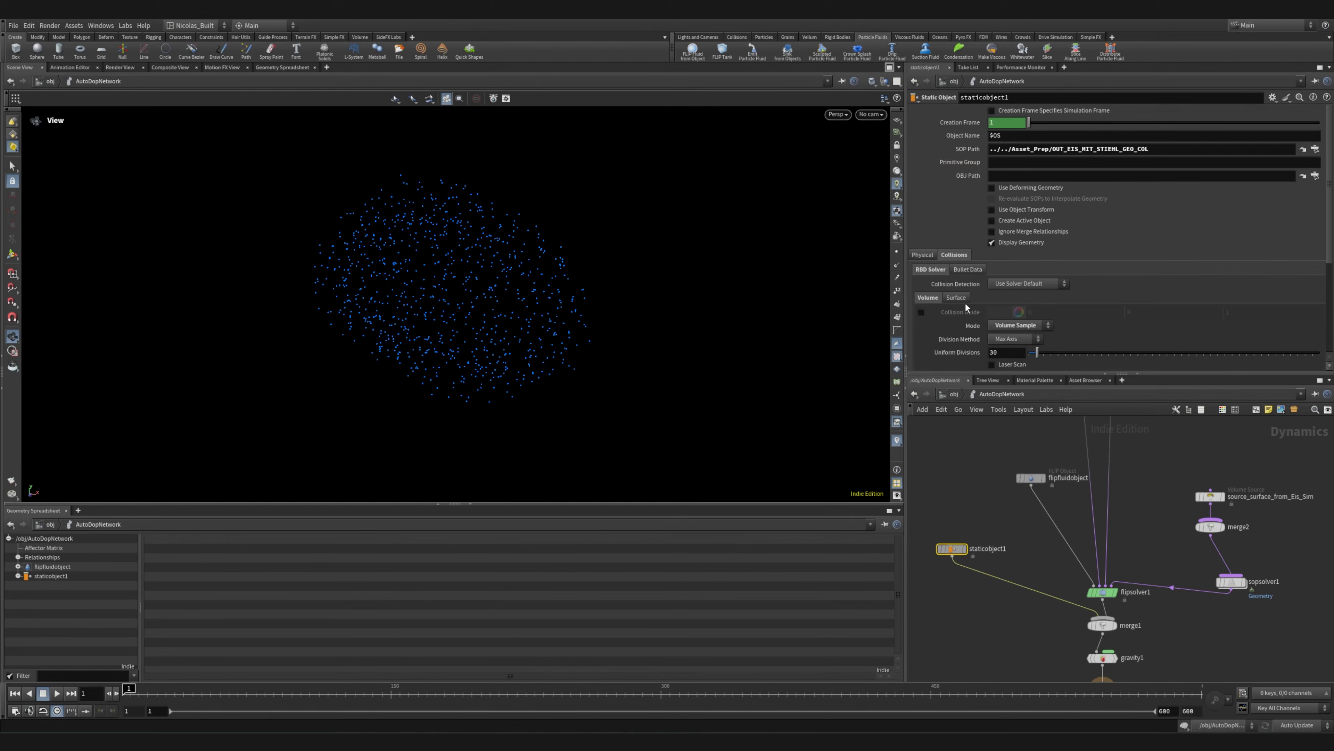
scroll(954, 302, down, 2)
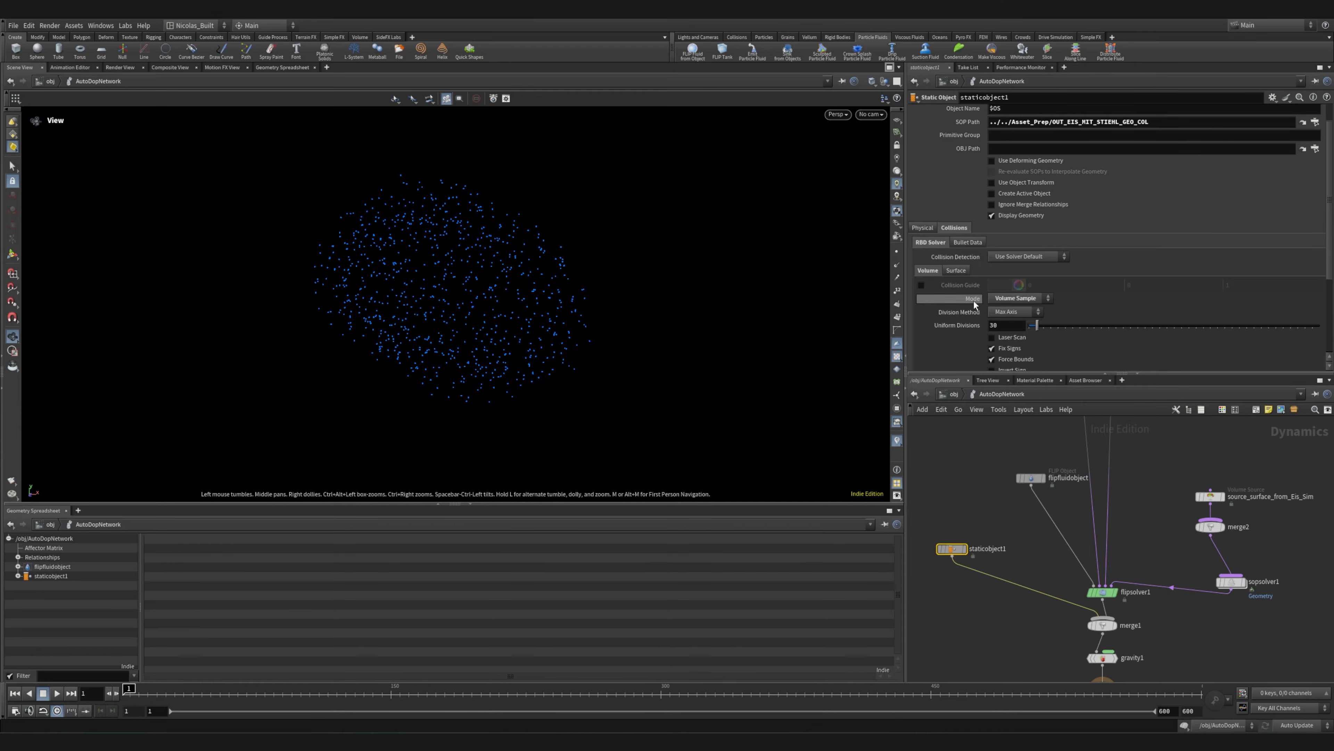
scroll(979, 304, down, 5)
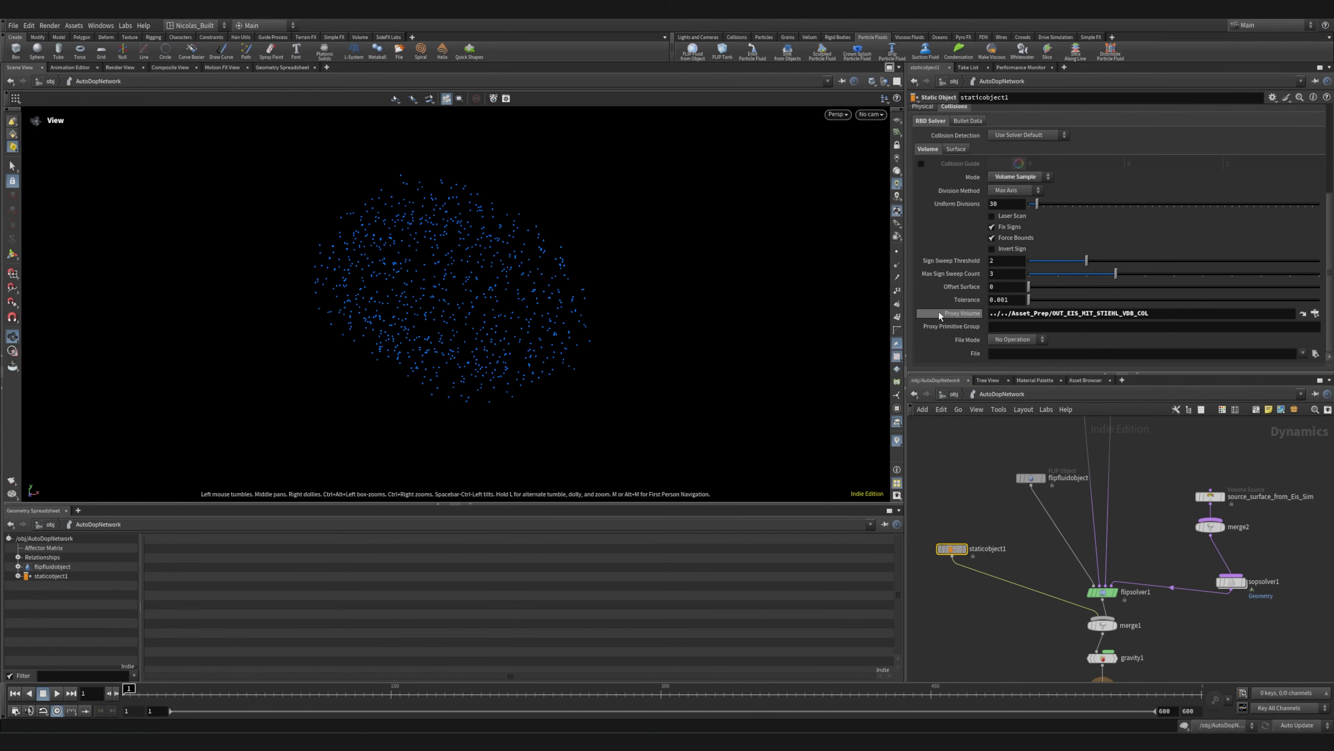
scroll(1005, 526, down, 3)
scroll(960, 293, up, 6)
scroll(1014, 615, up, 6)
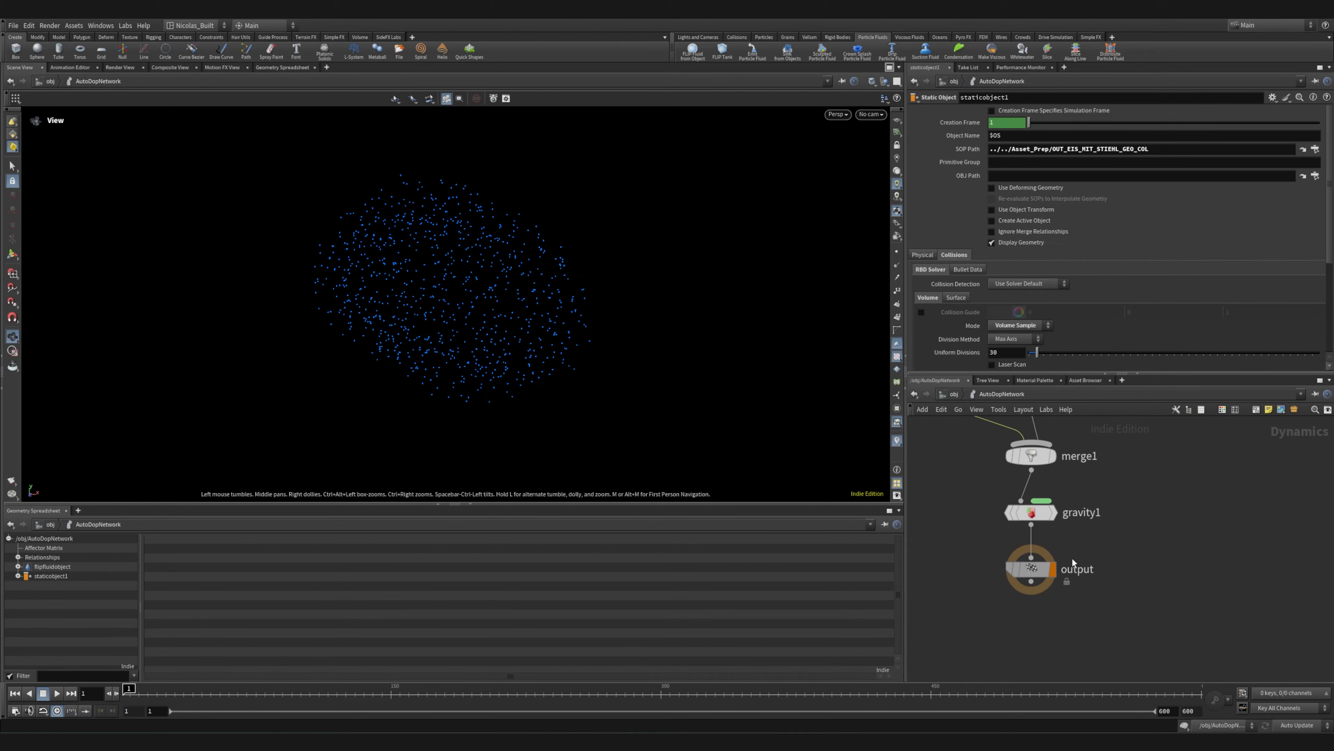
Select gravity1 below merge1 and inspect its force settings
middle_drag(1098, 504, 1074, 557)
click(1013, 547)
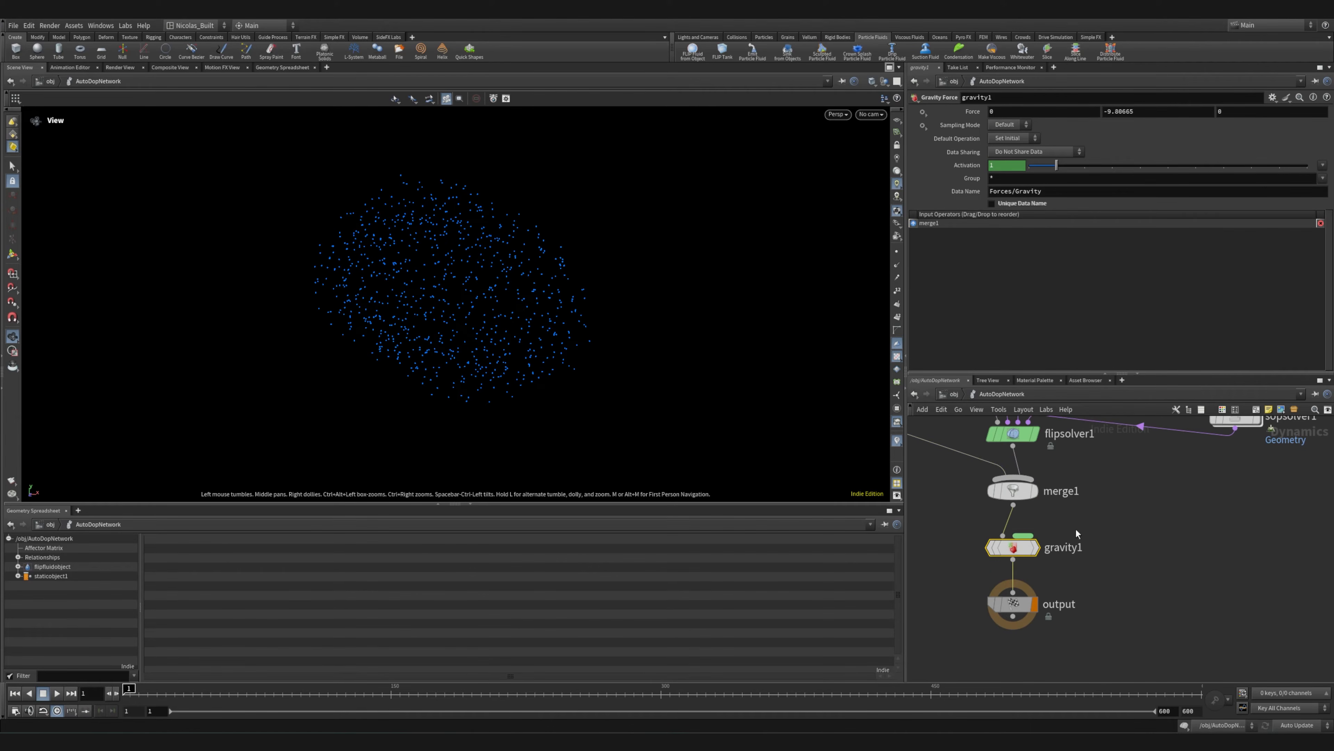
Select the suctionforce wrangle and merge3 at the upper end of the AutoDopNetwork and examine their link to flipsolver1
scroll(1098, 512, down, 4)
middle_drag(1098, 512, 1117, 616)
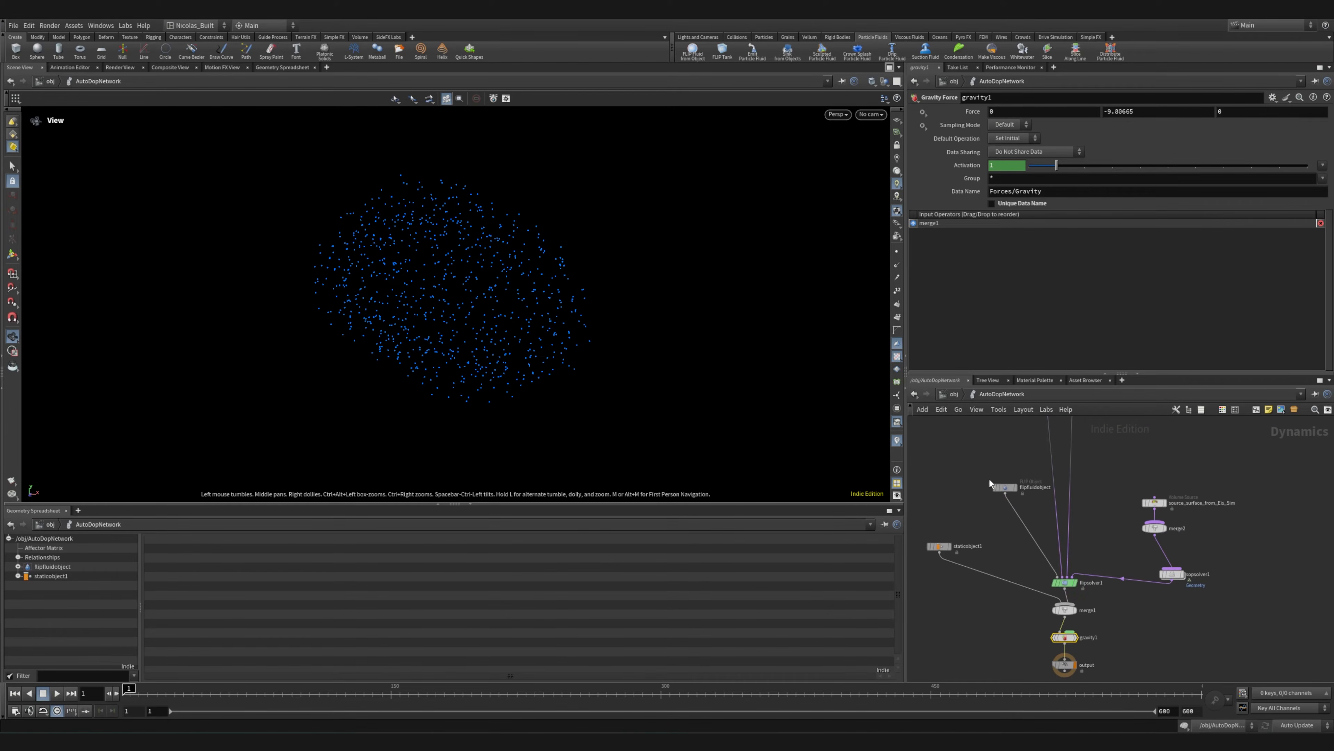
scroll(948, 564, down, 6)
middle_drag(929, 553, 995, 547)
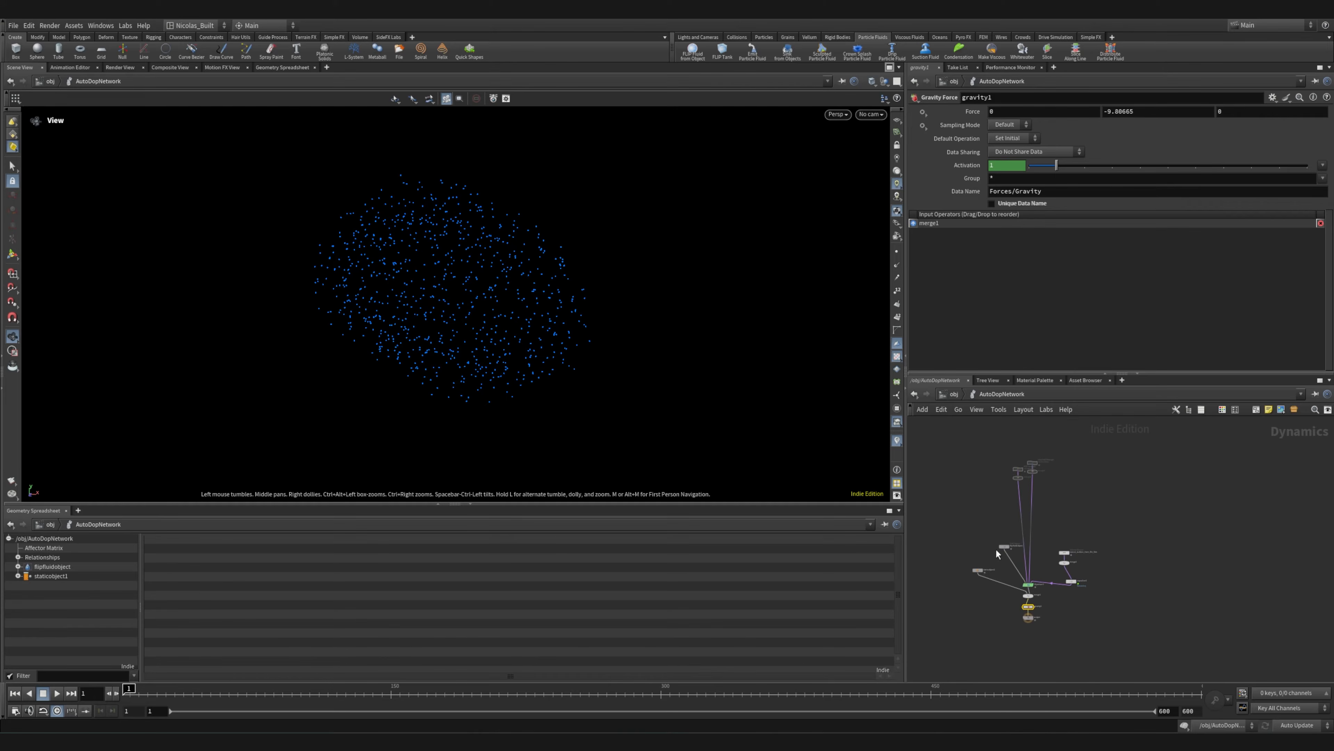
scroll(980, 481, up, 5)
middle_drag(1035, 492, 952, 581)
drag(1148, 465, 1040, 594)
drag(1057, 549, 1131, 569)
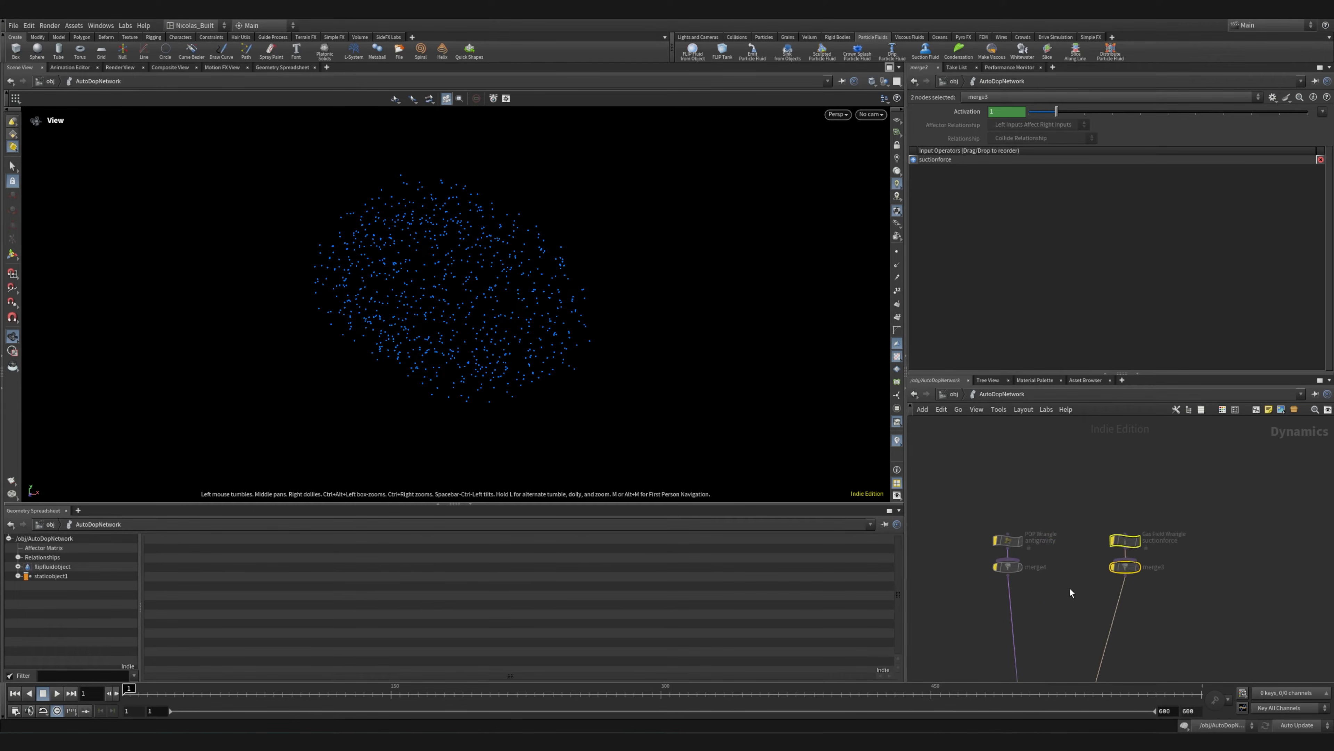
click(1070, 587)
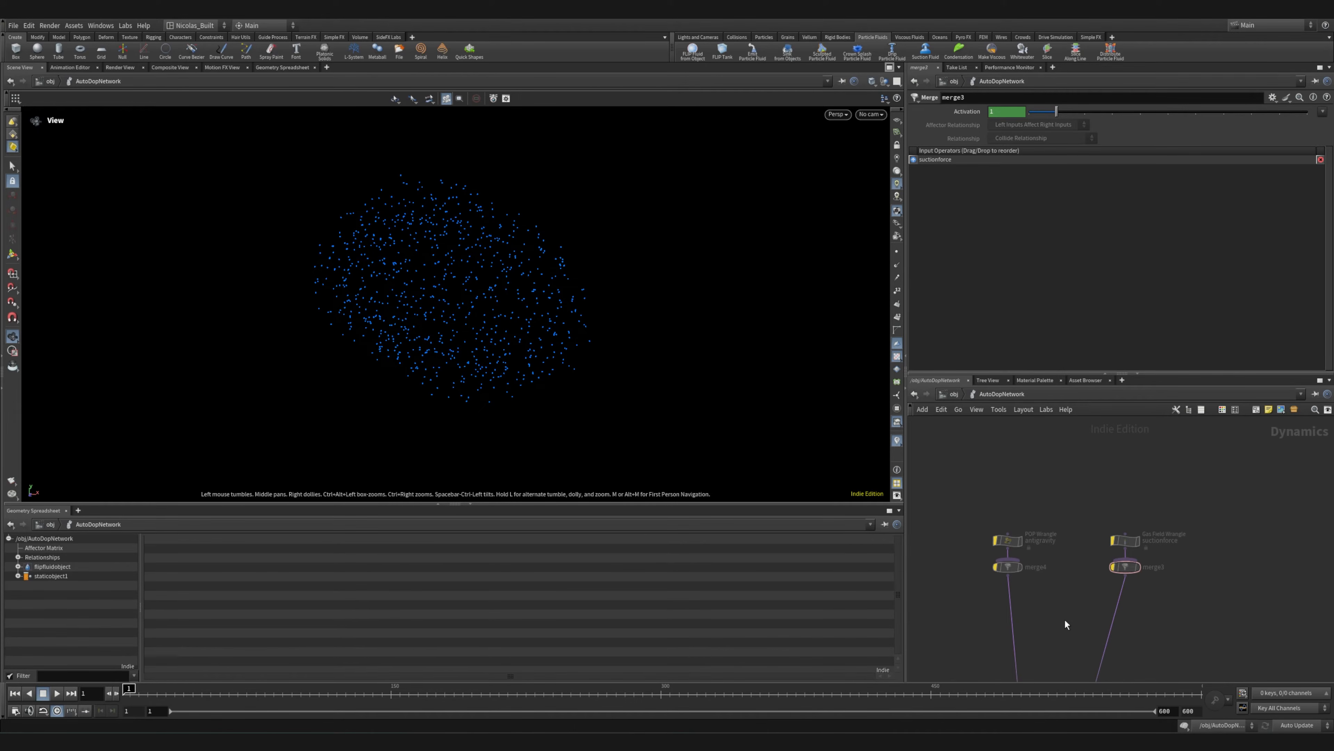
Select the antigravity and suctionforce wrangles together with both merges below them, and review them within the whole network
drag(1029, 497, 1183, 598)
drag(1272, 515, 999, 610)
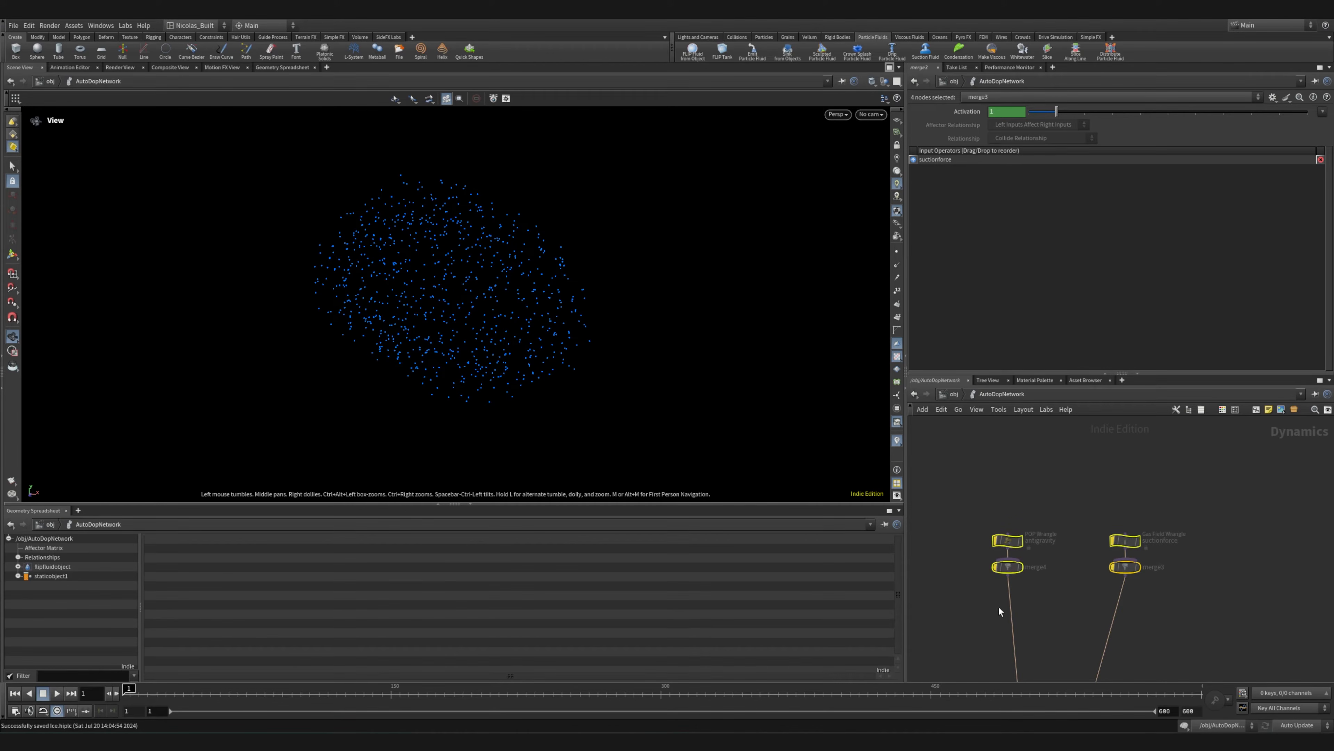
scroll(1071, 612, down, 4)
scroll(1060, 620, up, 5)
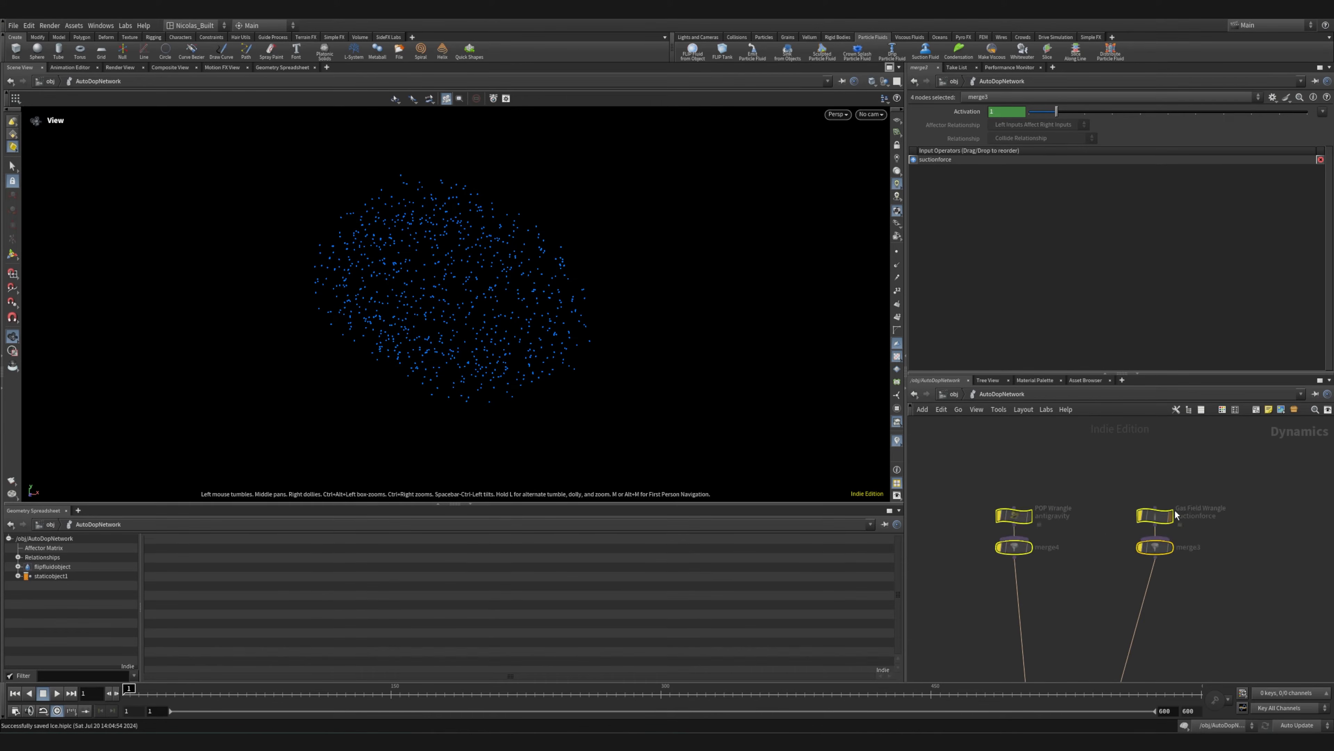
scroll(1062, 509, down, 5)
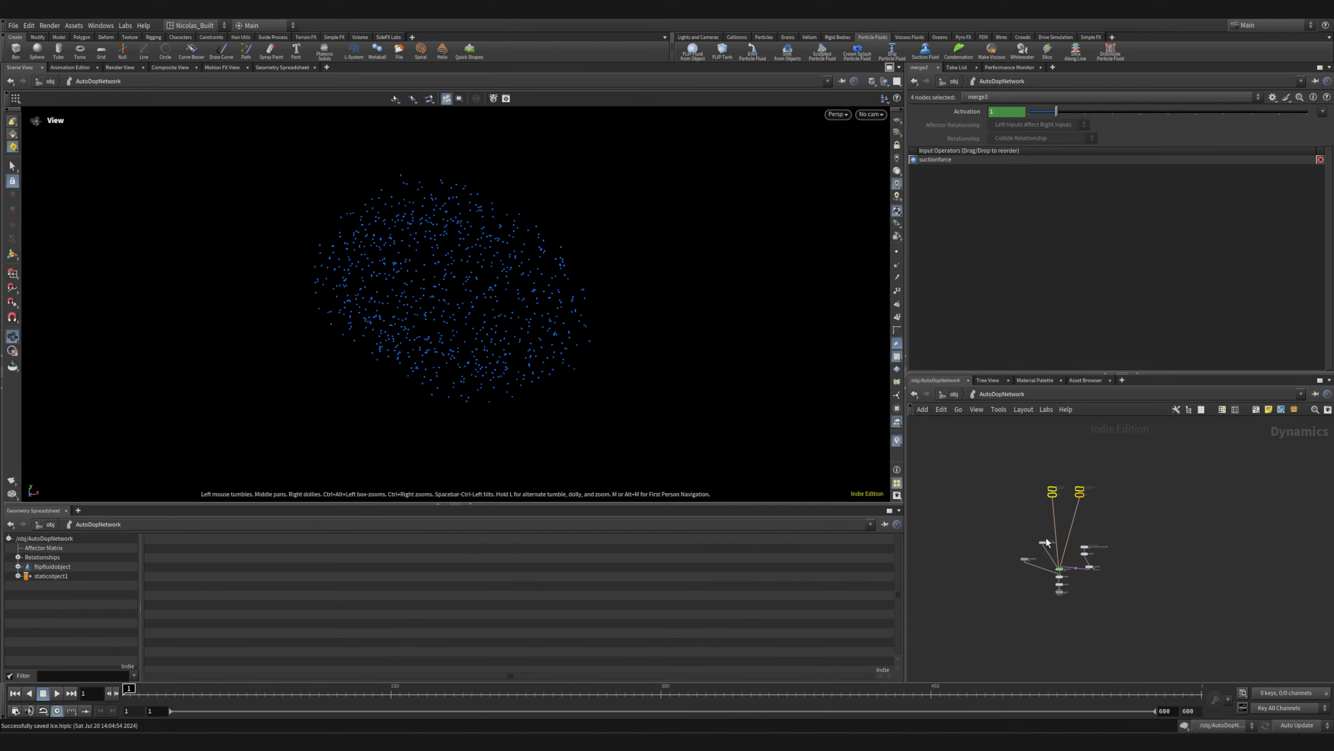
Go up to the object level and open the particle_fluid geometry network
click(954, 394)
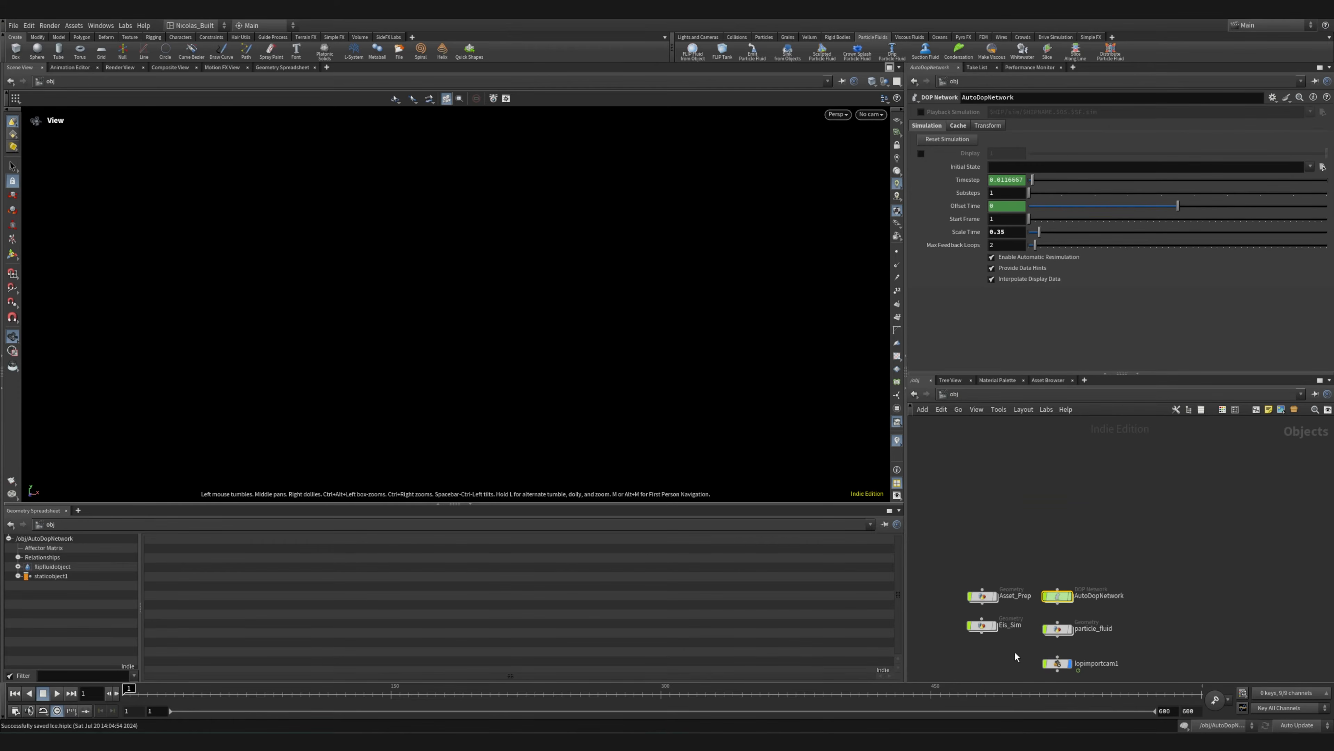
scroll(1059, 583, up, 5)
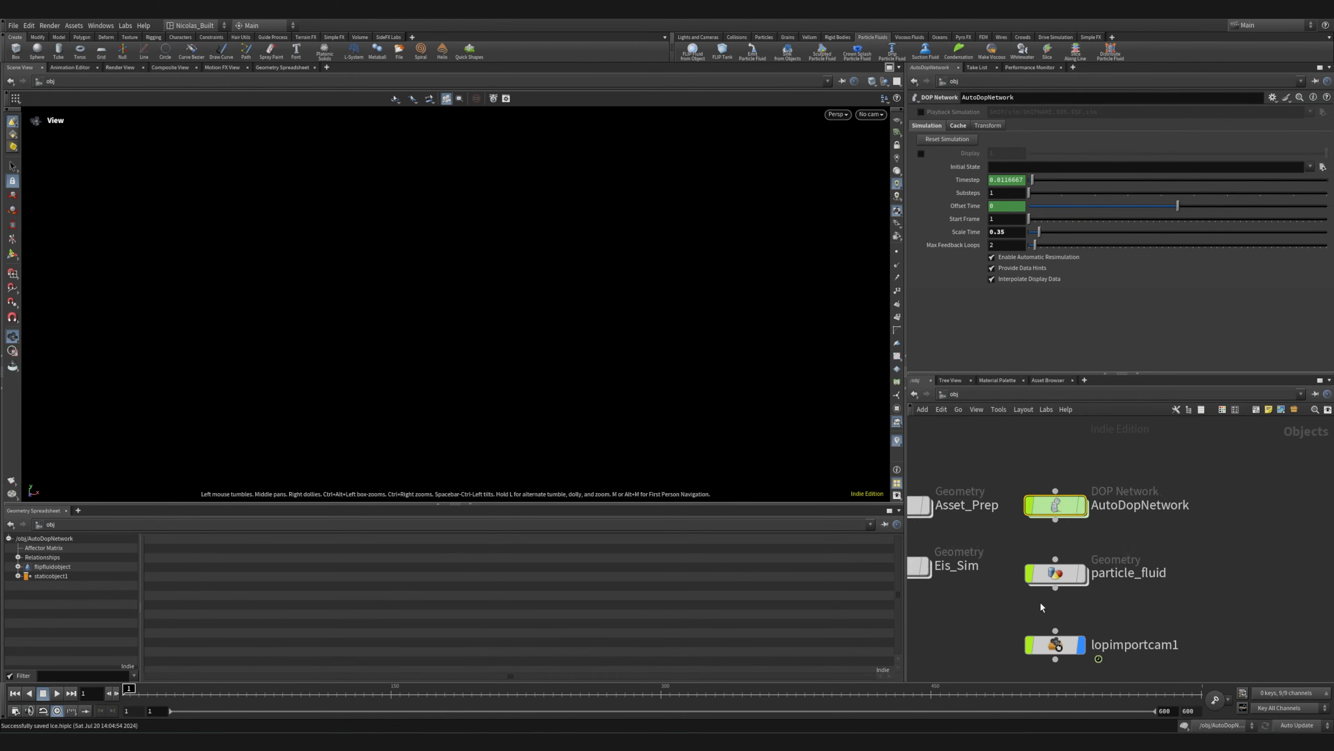
double_click(1062, 565)
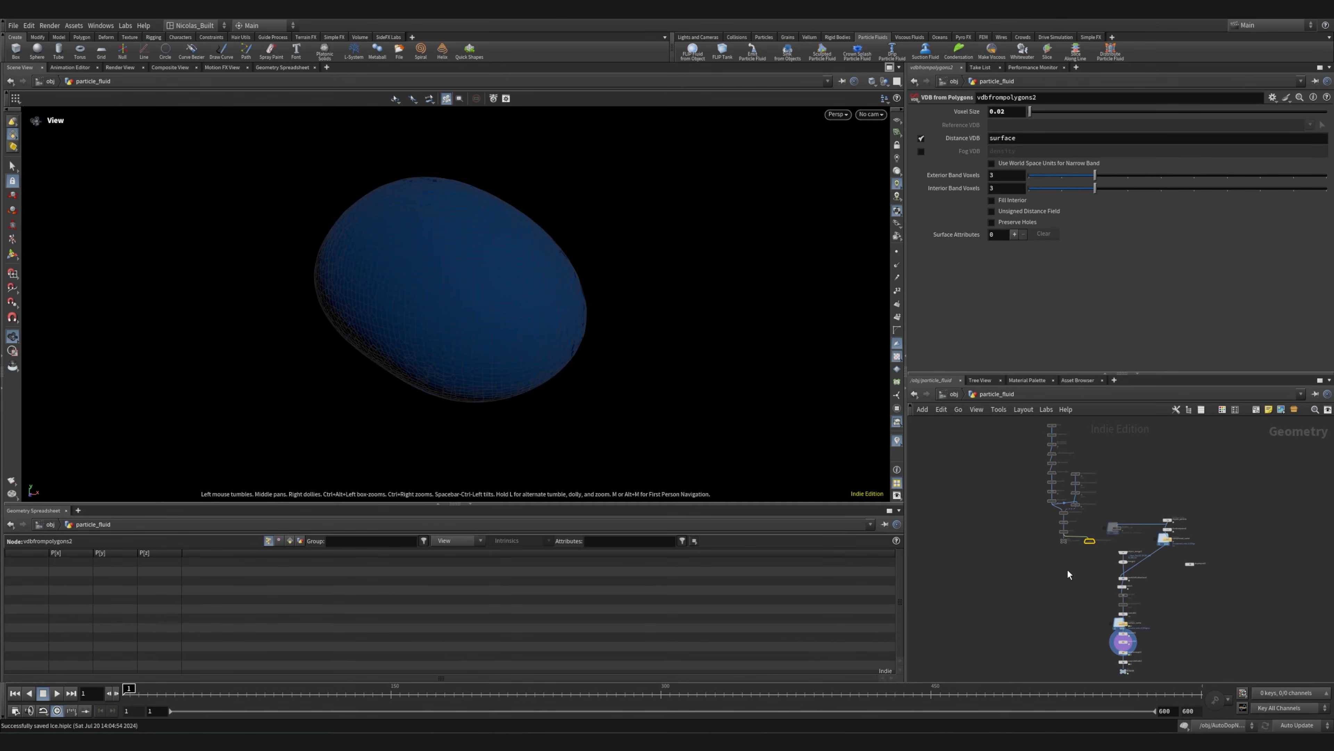
Select the node chain from box1 down to vdbfrompolygons2 and compare it with the separate fluid import chain
middle_drag(1062, 575, 1123, 638)
drag(1007, 468, 1054, 606)
scroll(1092, 634, up, 2)
middle_drag(1092, 633, 967, 528)
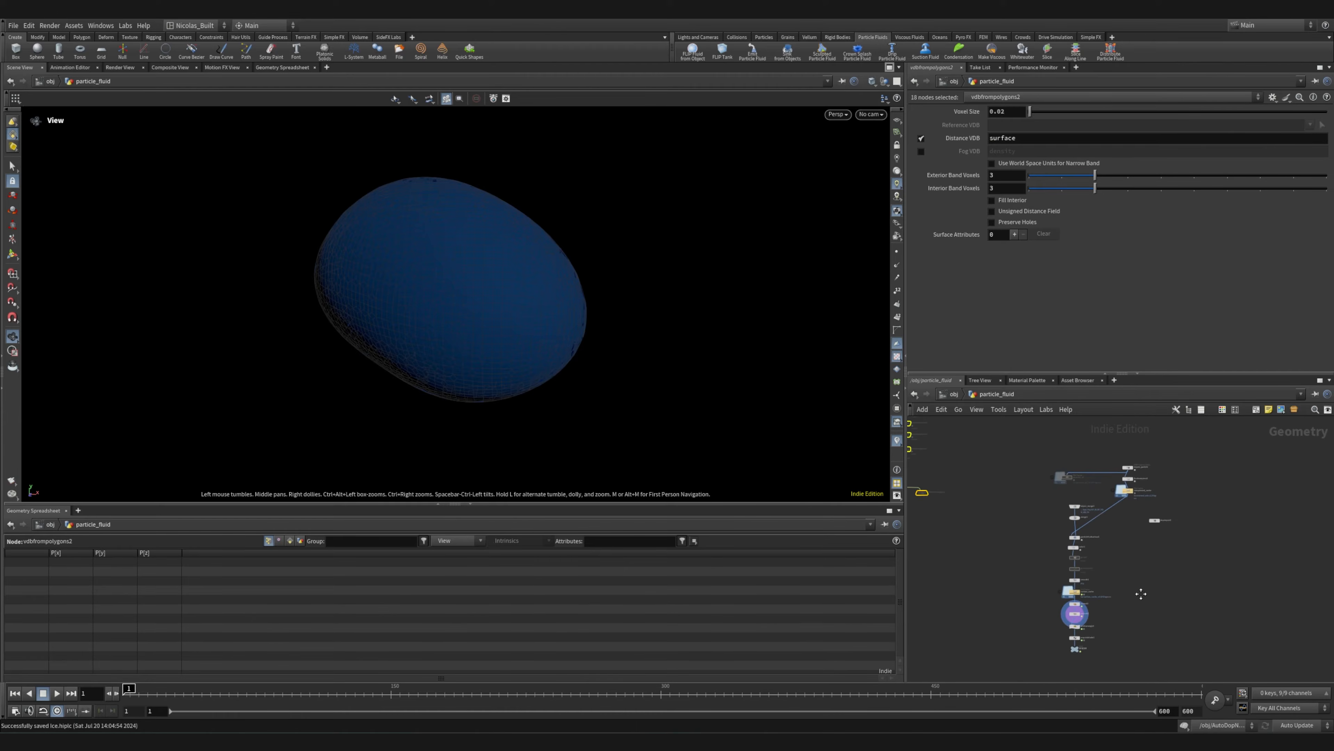
middle_drag(1141, 594, 1095, 579)
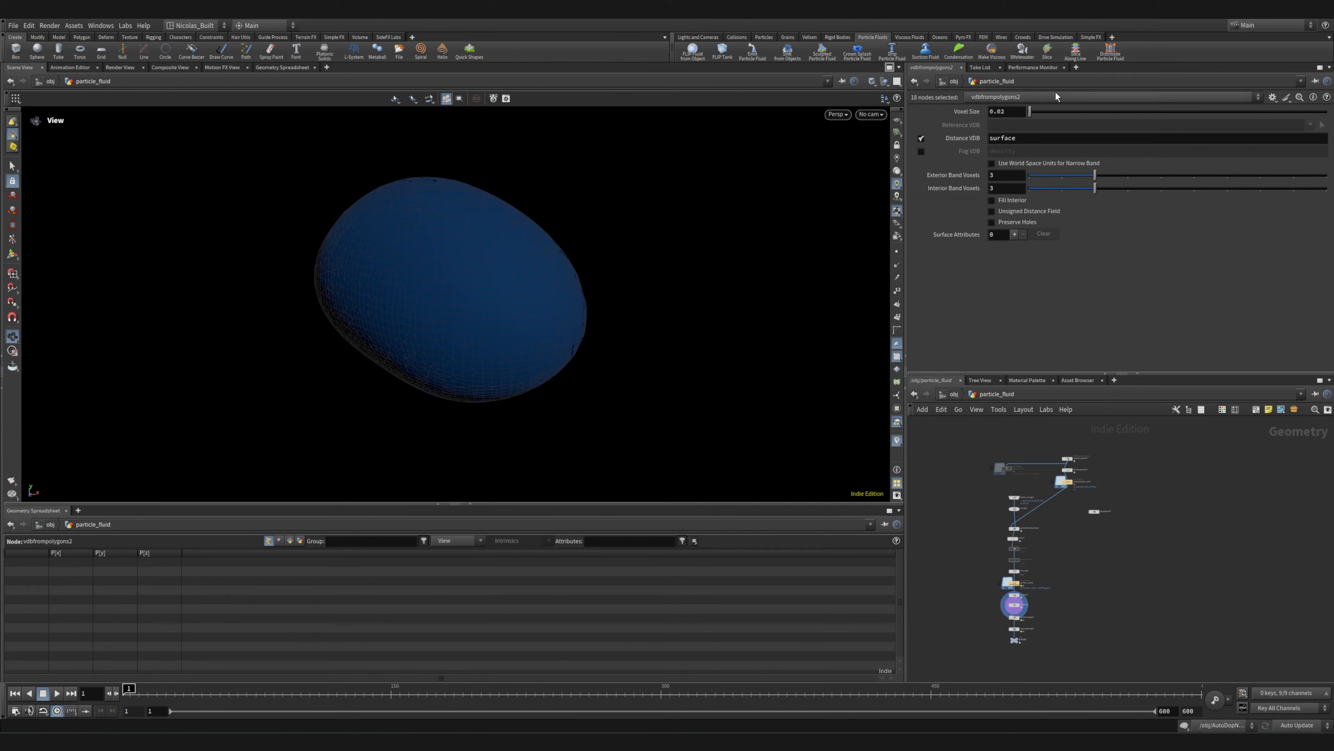
scroll(1074, 540, up, 5)
middle_drag(1001, 477, 1082, 585)
scroll(1038, 496, down, 5)
middle_drag(1034, 505, 1154, 608)
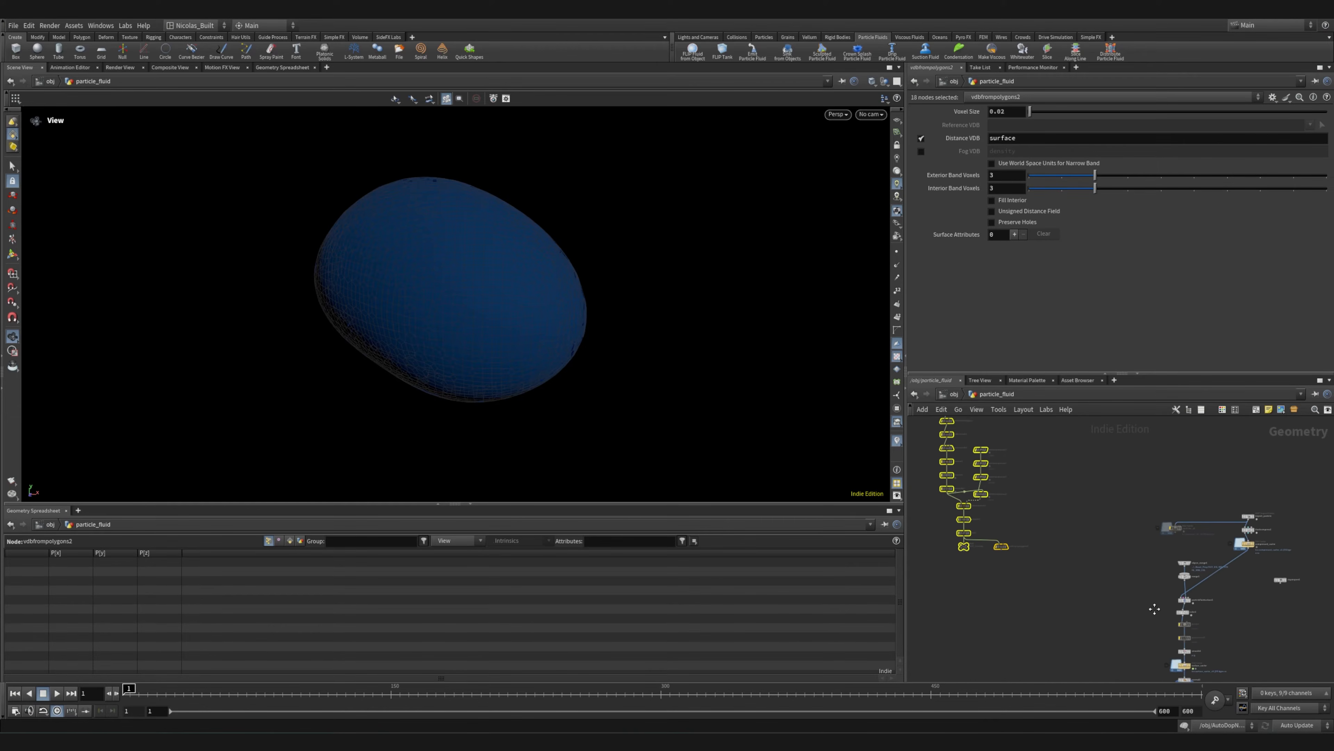
mouse_move(1001, 546)
mouse_down()
mouse_move(1086, 554)
mouse_move(1017, 546)
mouse_up()
Examine the fluid import branch in particle_fluid, covering import_particle, fluidcompress1 and the compressed_cache file cache
scroll(1103, 549, up, 5)
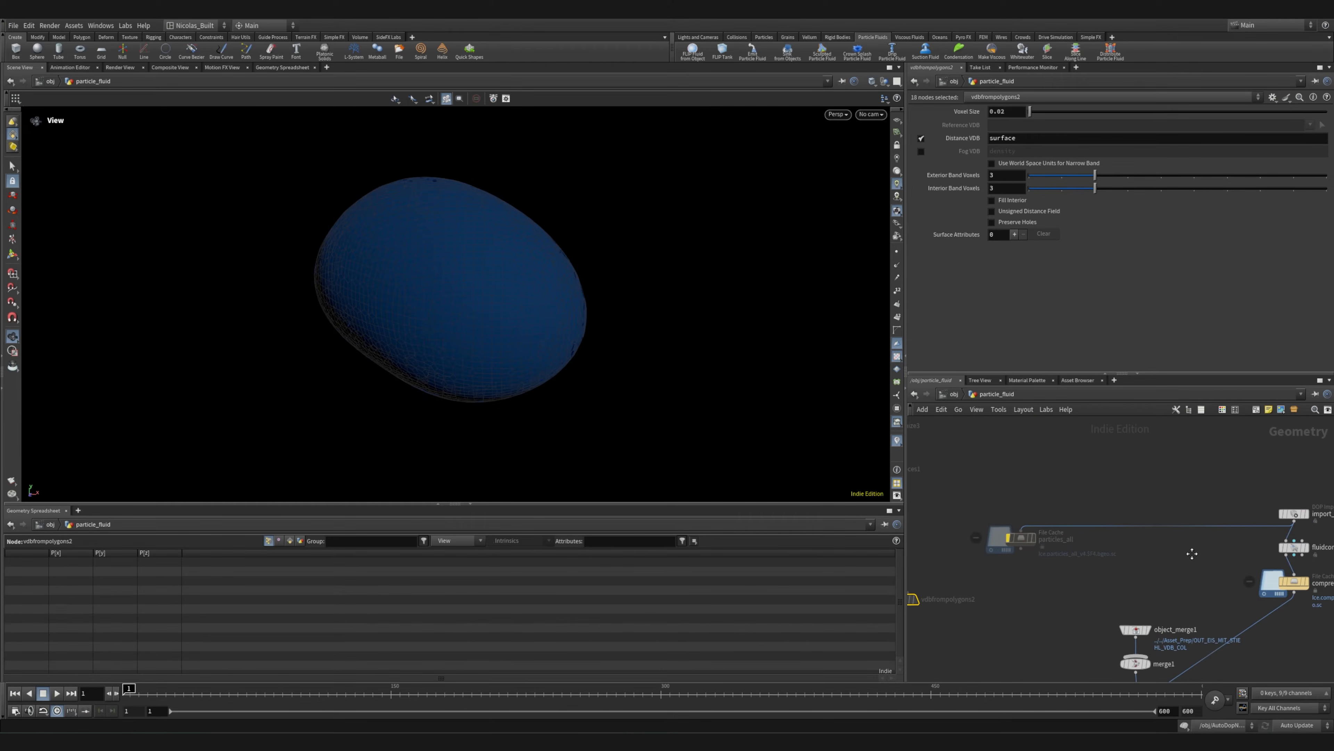
middle_drag(1191, 554, 985, 532)
scroll(1089, 531, up, 5)
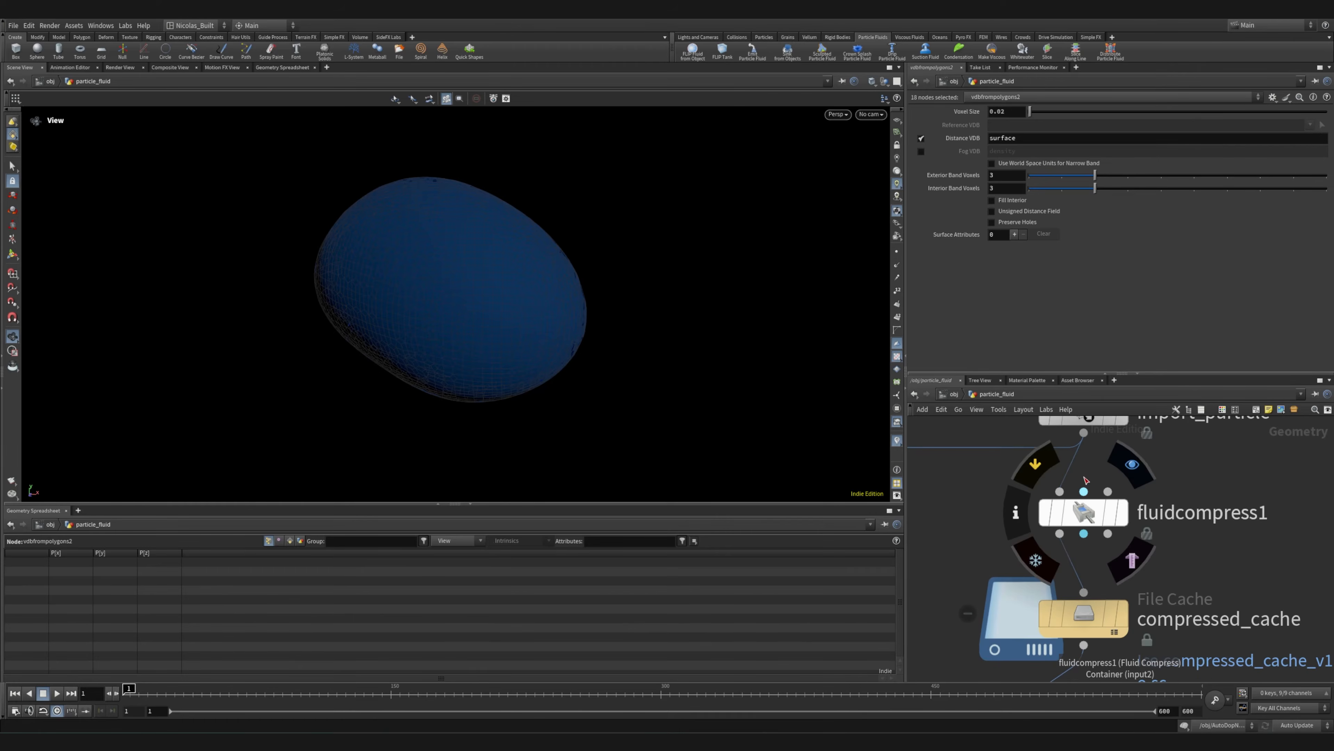
middle_drag(968, 513, 1124, 493)
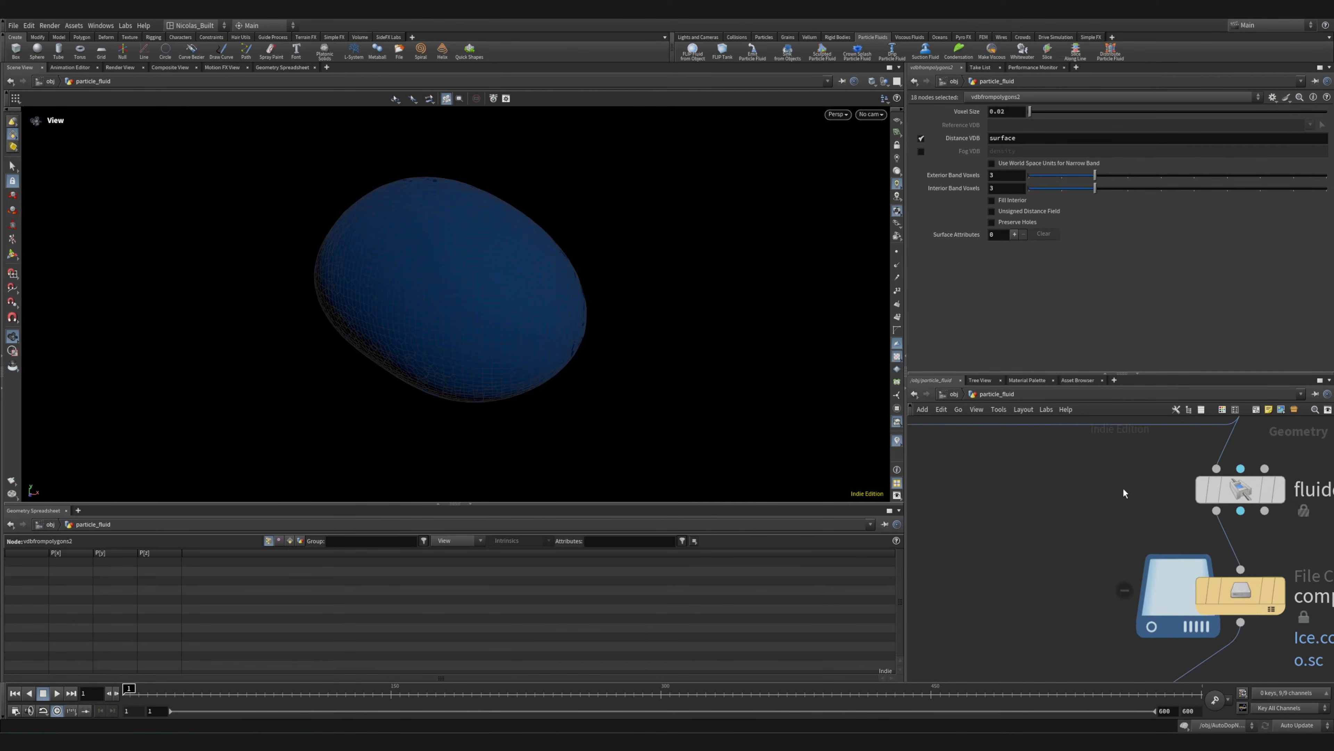
scroll(1124, 493, down, 5)
middle_drag(1261, 531, 1170, 476)
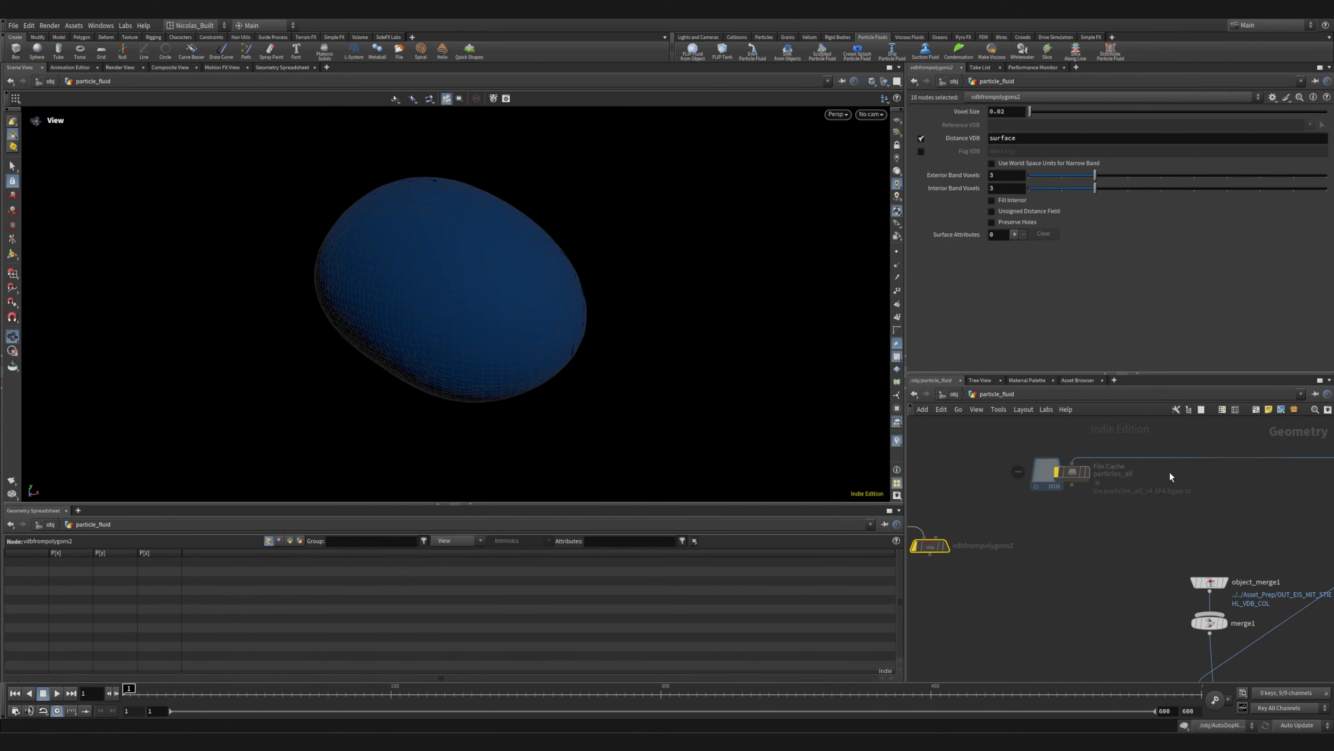
scroll(1107, 476, down, 5)
middle_drag(1108, 481, 929, 499)
middle_drag(1171, 514, 1031, 522)
scroll(1031, 522, down, 5)
scroll(1045, 518, up, 5)
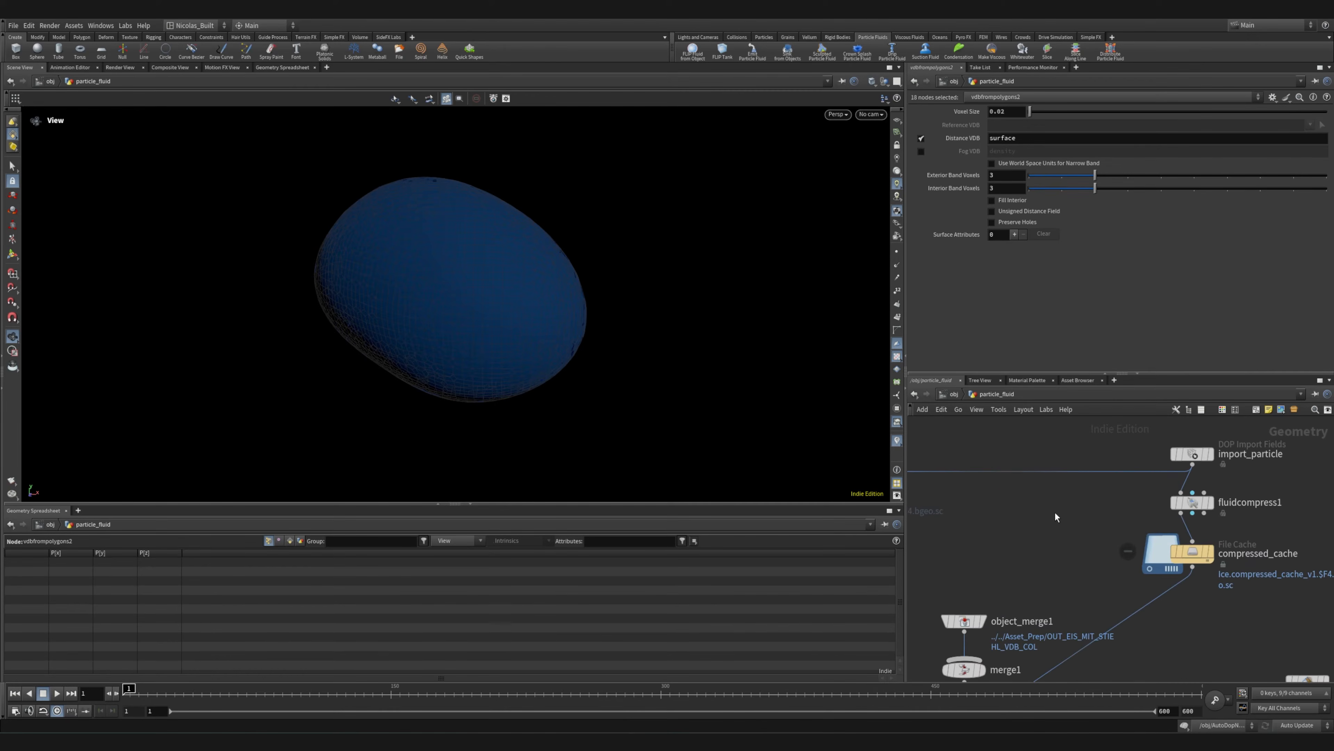
scroll(1054, 516, up, 2)
mouse_move(1025, 503)
middle_down()
mouse_move(1159, 521)
mouse_move(1025, 521)
middle_up()
scroll(1025, 521, down, 5)
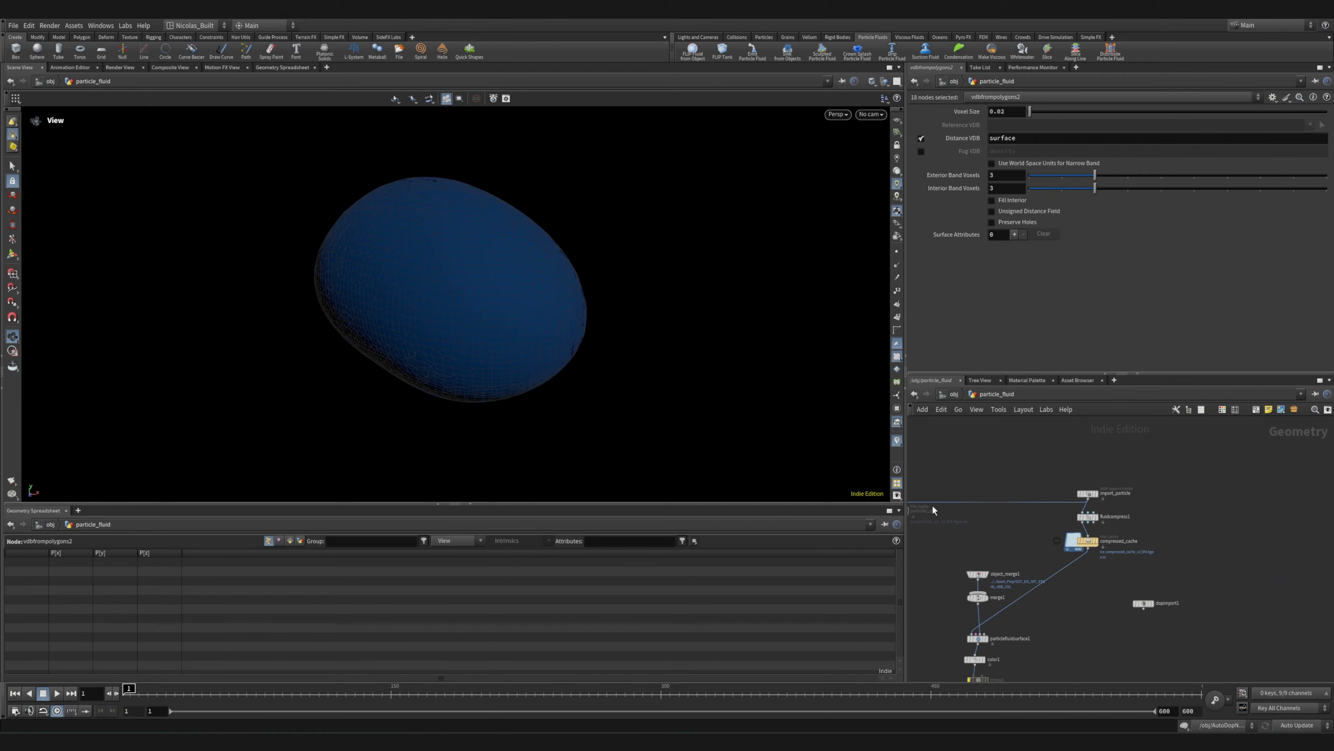
Examine the particles_all file cache and how it branches off import_particle
middle_drag(934, 510, 1132, 519)
scroll(1027, 515, up, 8)
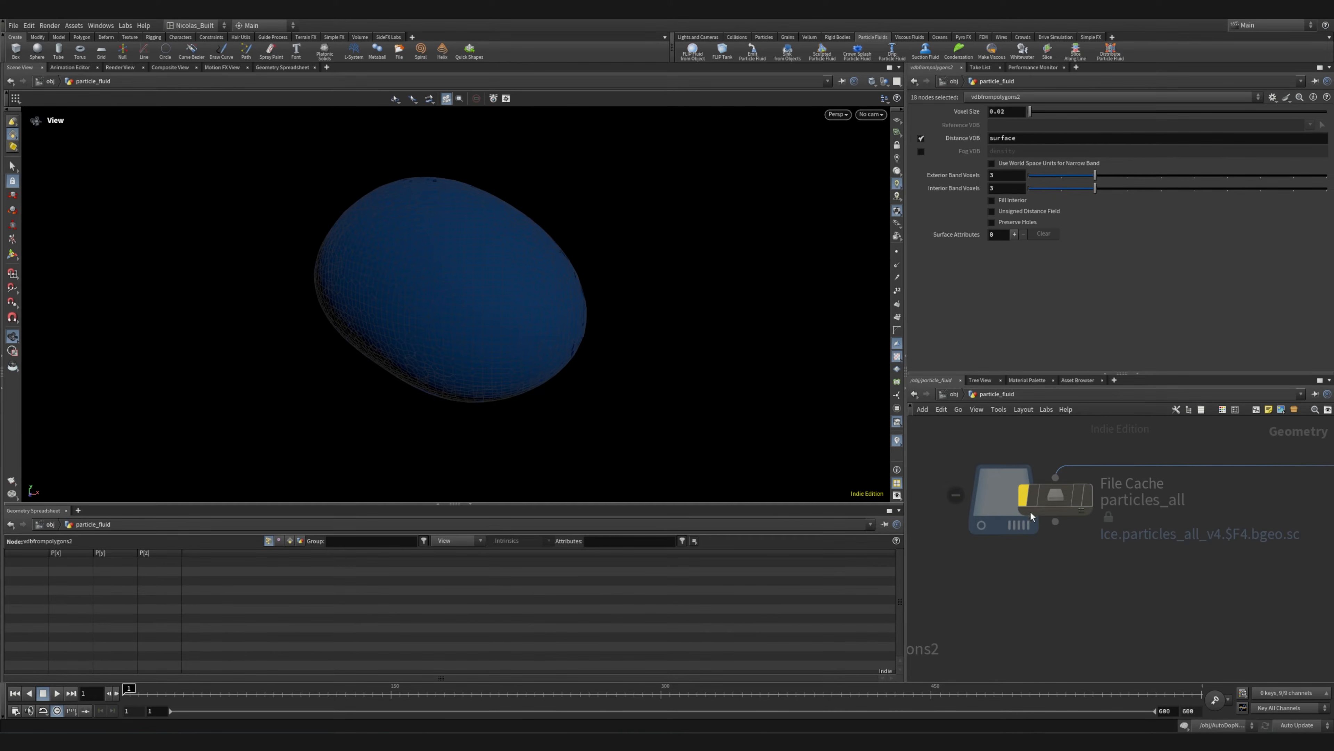
mouse_move(1060, 502)
scroll(987, 557, down, 8)
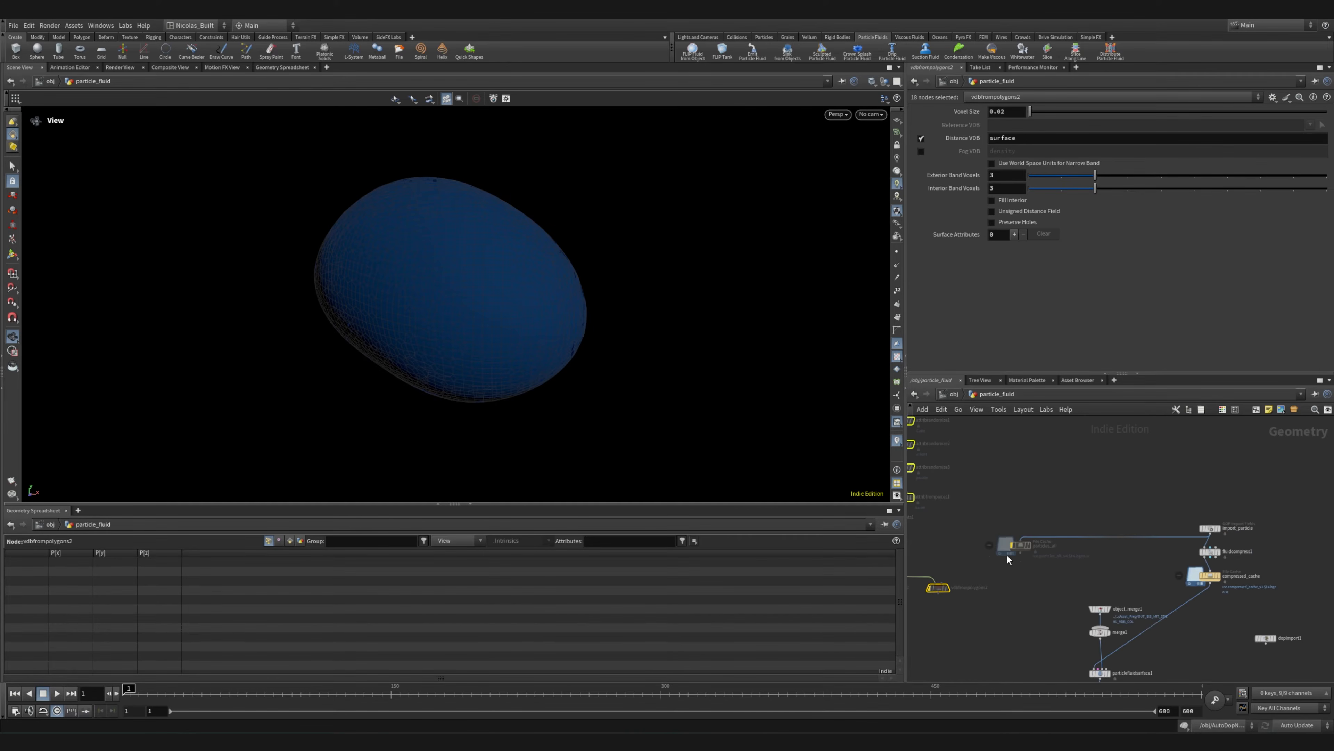
scroll(1008, 559, up, 8)
scroll(1124, 554, down, 8)
Display the output of box1 and transform1 in turn, framing the box in the viewport
middle_drag(1216, 561, 1120, 555)
middle_drag(993, 573, 1155, 617)
scroll(1045, 582, up, 4)
middle_drag(980, 502, 1033, 664)
scroll(1032, 662, down, 8)
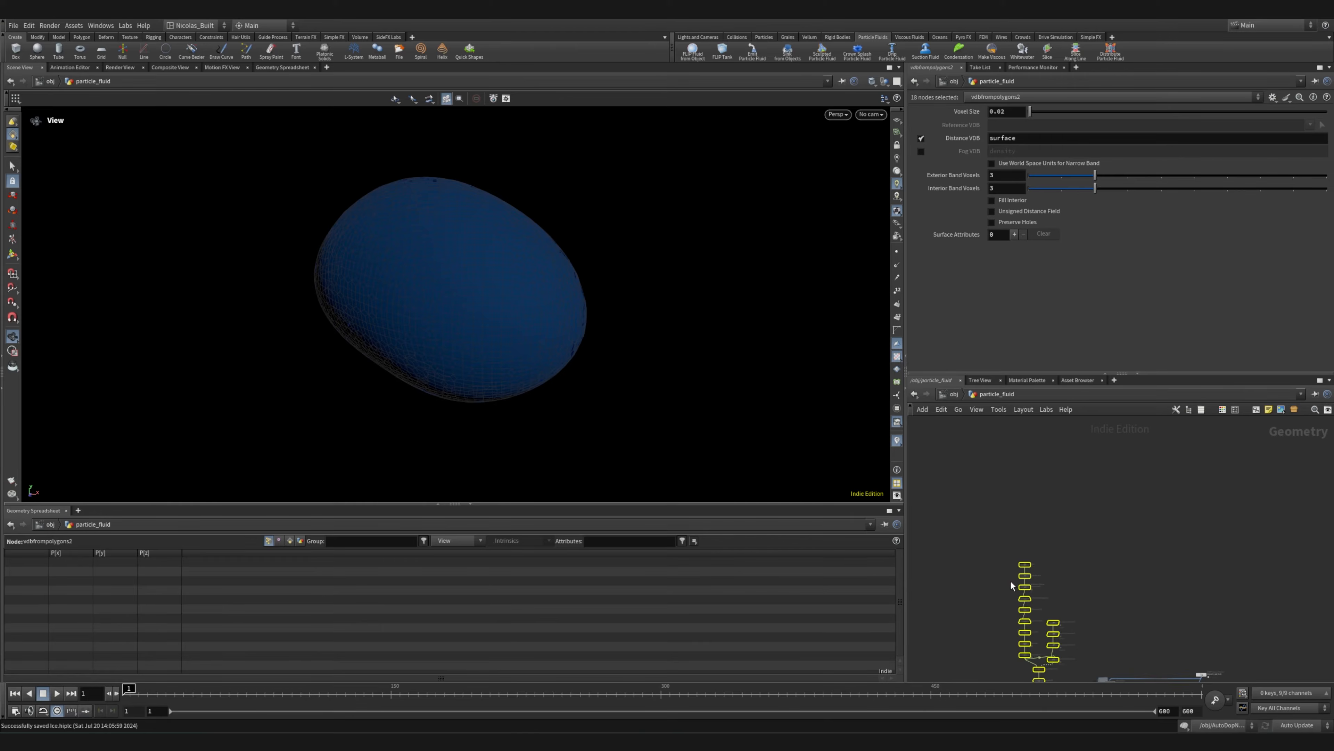
scroll(1056, 565, up, 6)
click(1225, 515)
middle_drag(1157, 569, 1152, 539)
scroll(1126, 473, down, 6)
drag(1050, 449, 1179, 677)
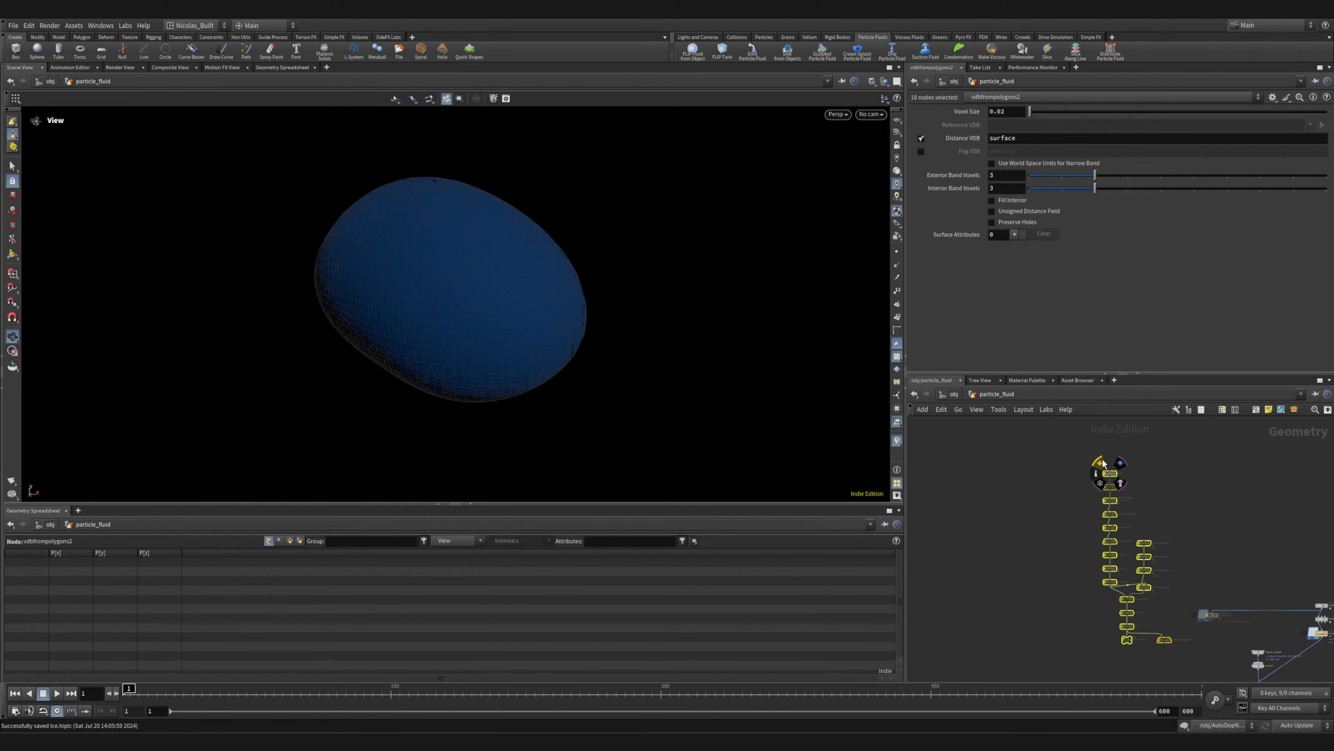
scroll(1123, 476, up, 4)
click(1086, 463)
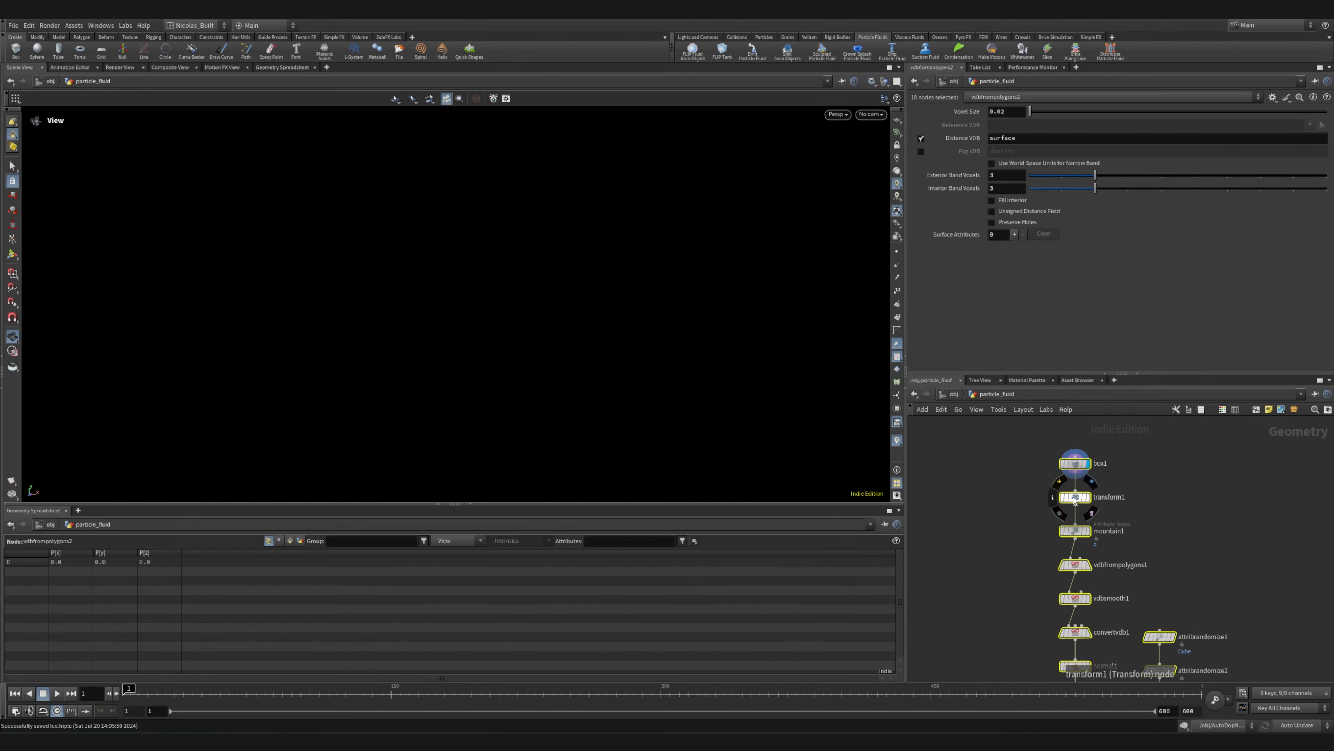
key(g)
mouse_move(1094, 487)
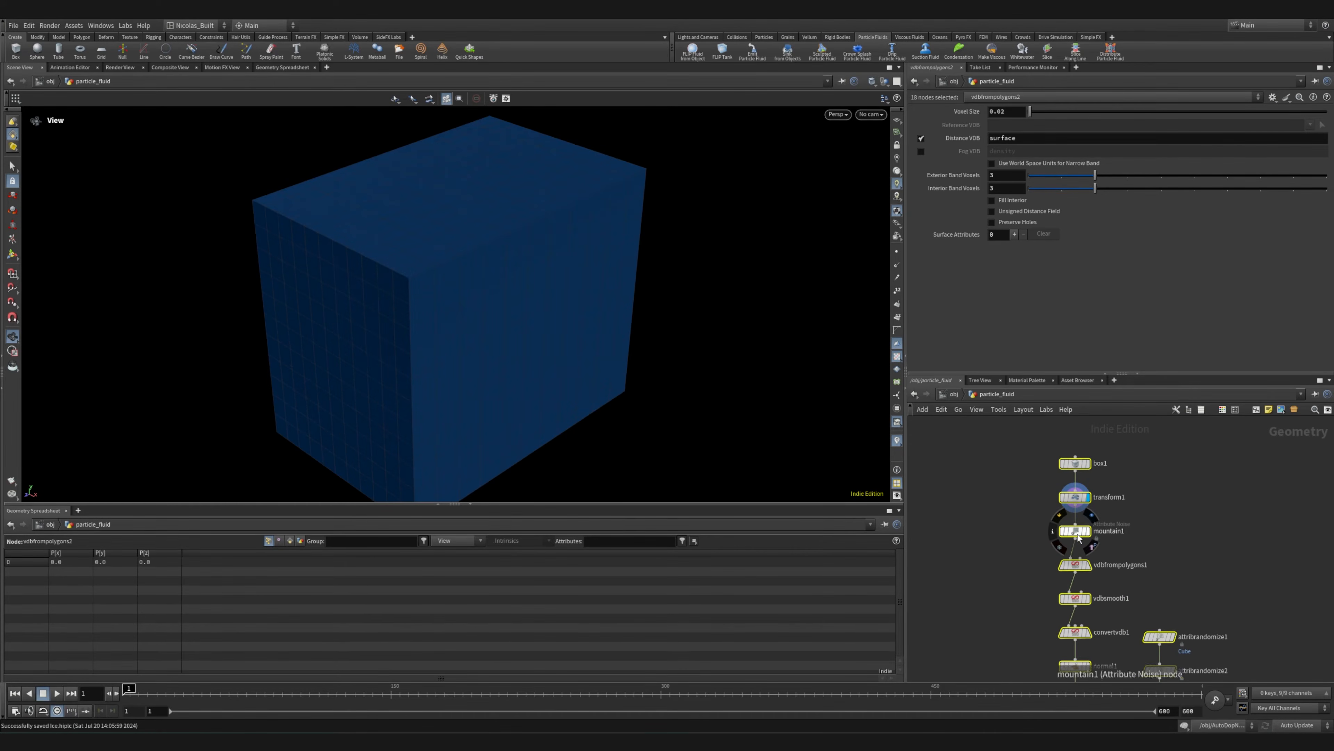
Step the displayed output through mountain1, vdbfrompolygons1, vdbsmooth1 and convertvdb1 to view how the box becomes a lump
click(1087, 531)
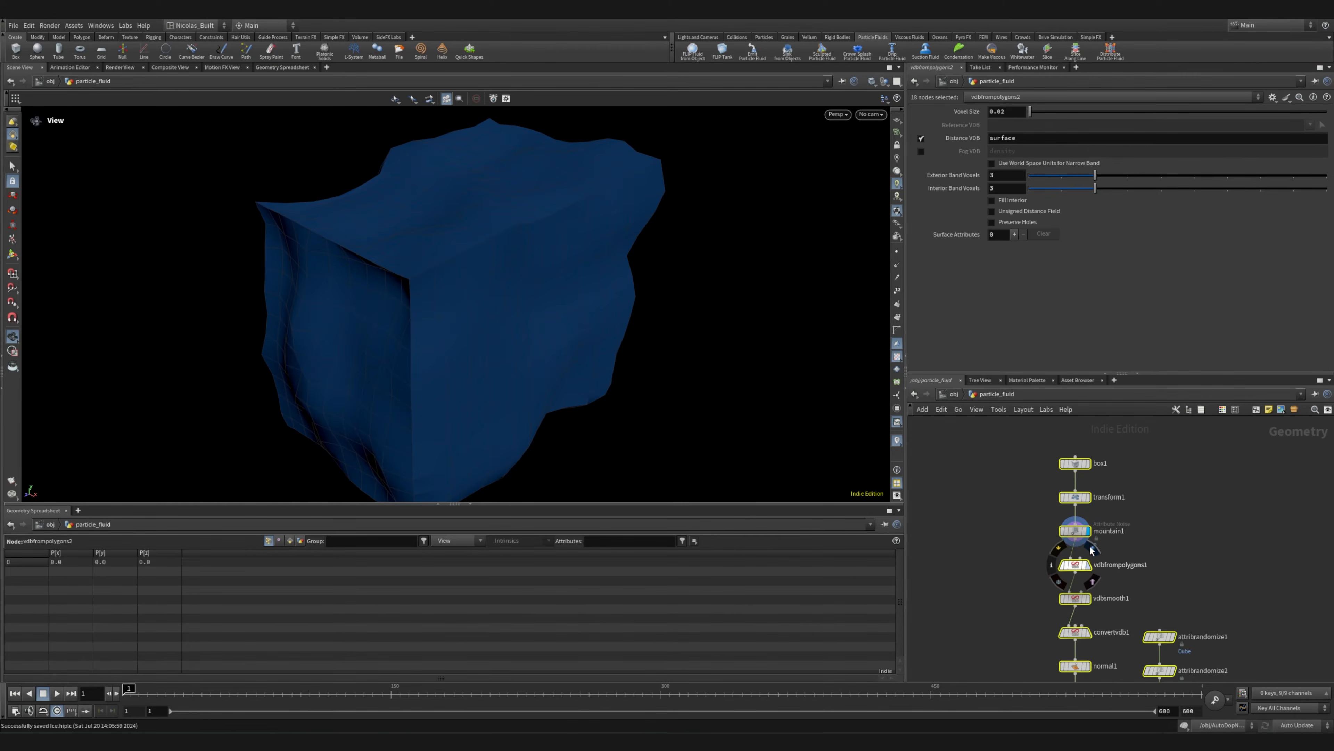
click(1086, 565)
middle_drag(1182, 551, 1144, 489)
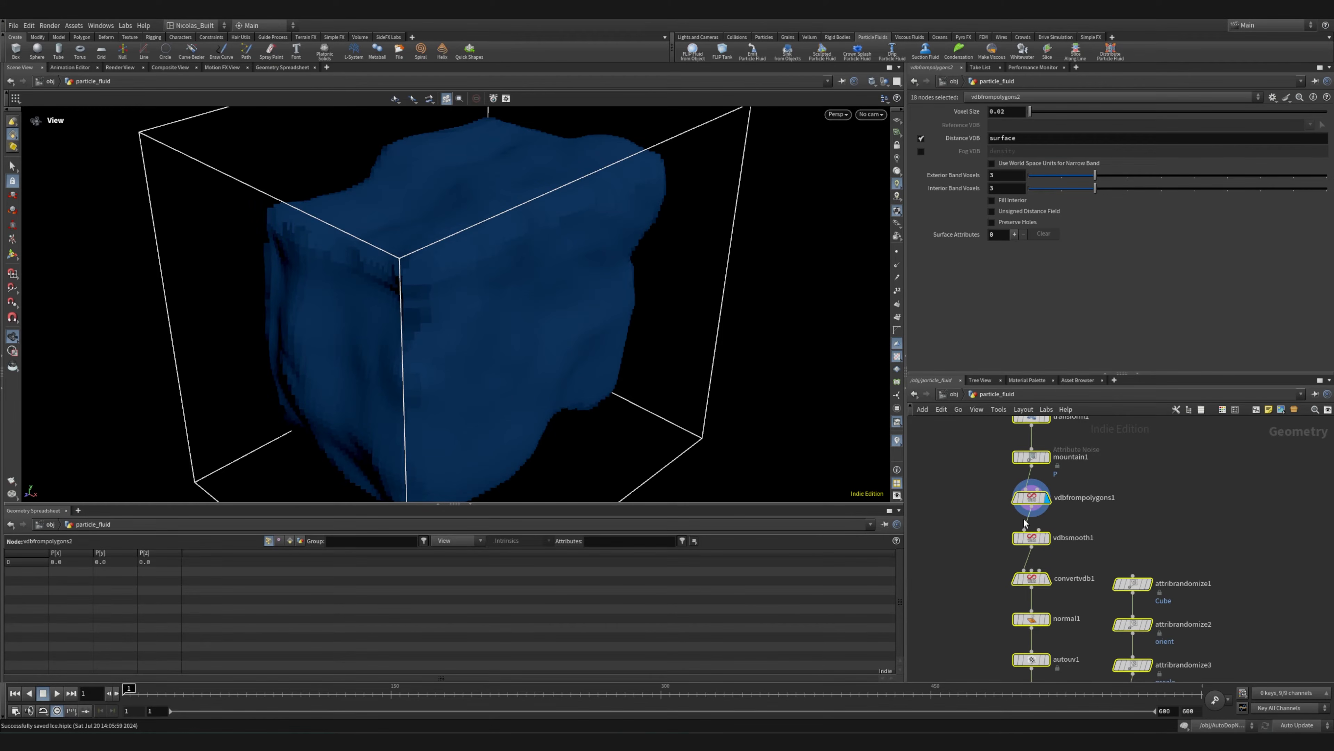
mouse_move(1033, 546)
click(1050, 520)
middle_drag(1059, 563, 1042, 500)
click(1039, 497)
Step the displayed output through normal1, autouv1 and assemble1 and inspect the finished lump from another angle
mouse_move(1003, 558)
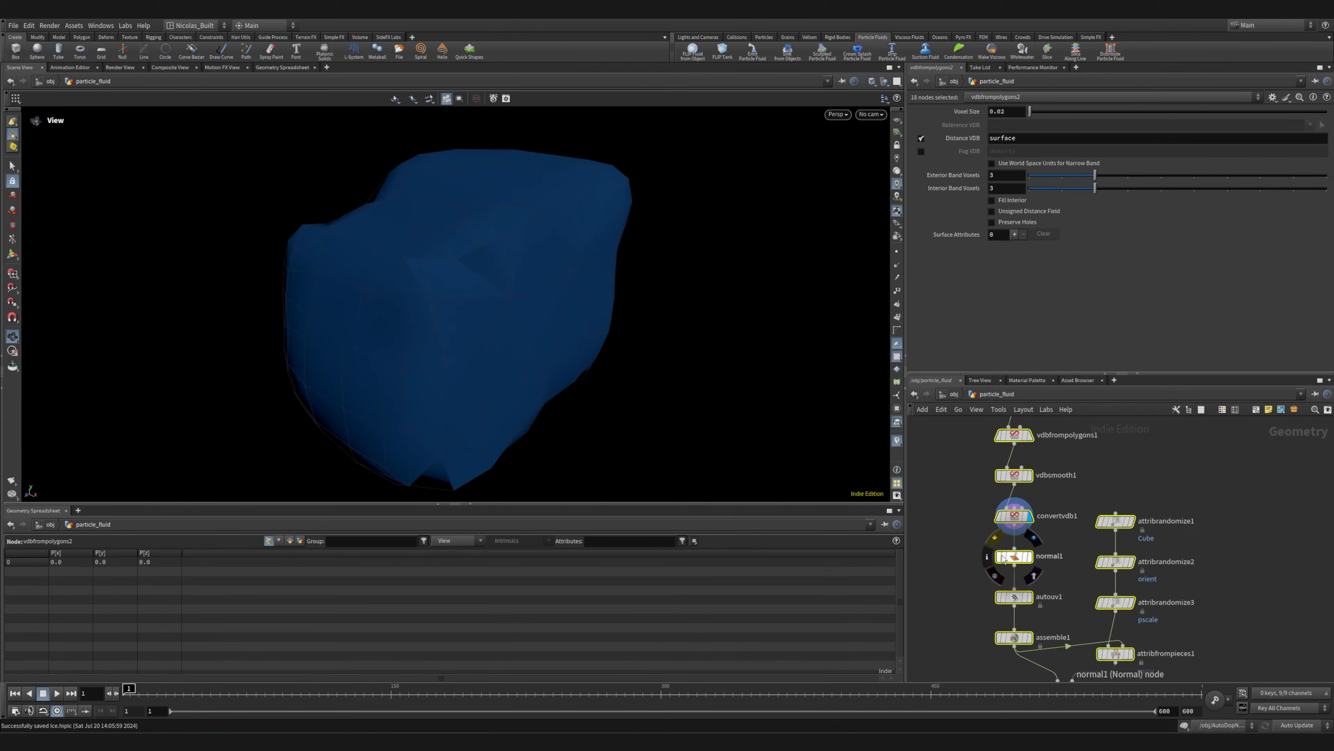
click(1035, 542)
middle_drag(1015, 591, 1005, 514)
mouse_move(1004, 514)
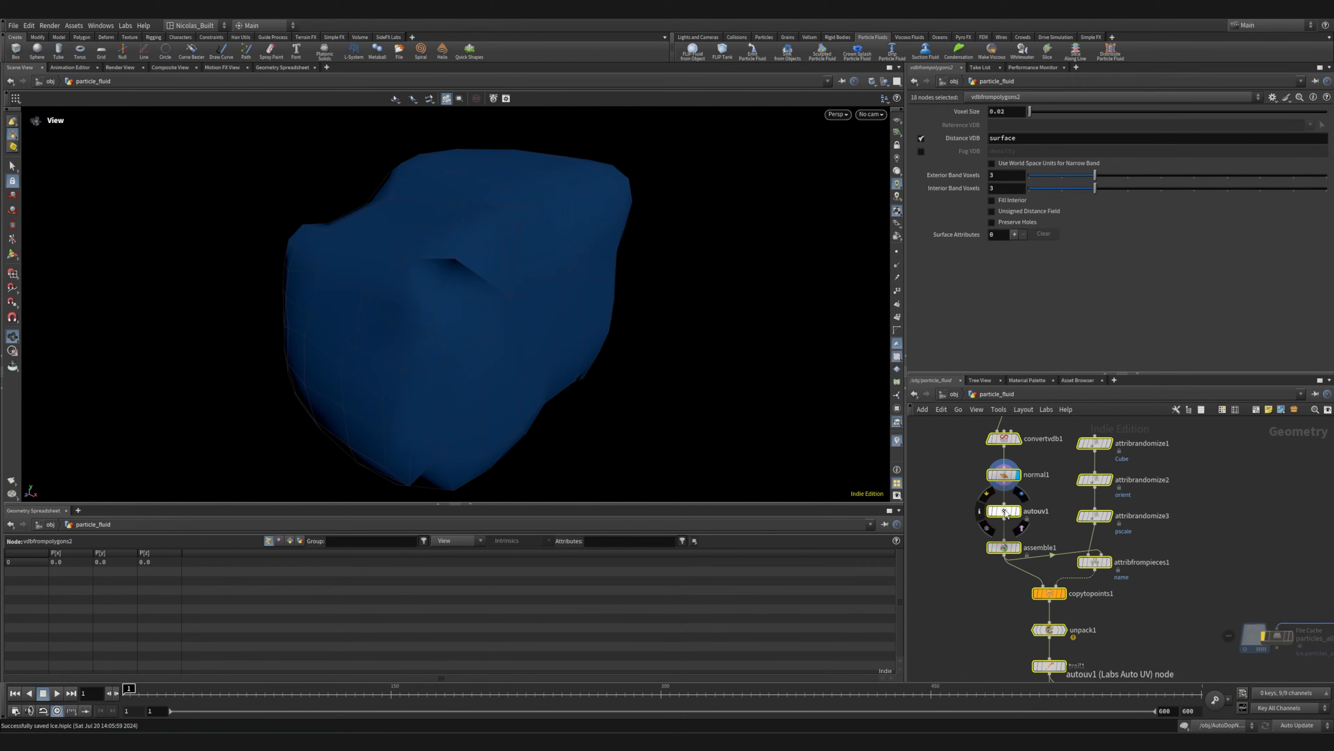
click(1034, 535)
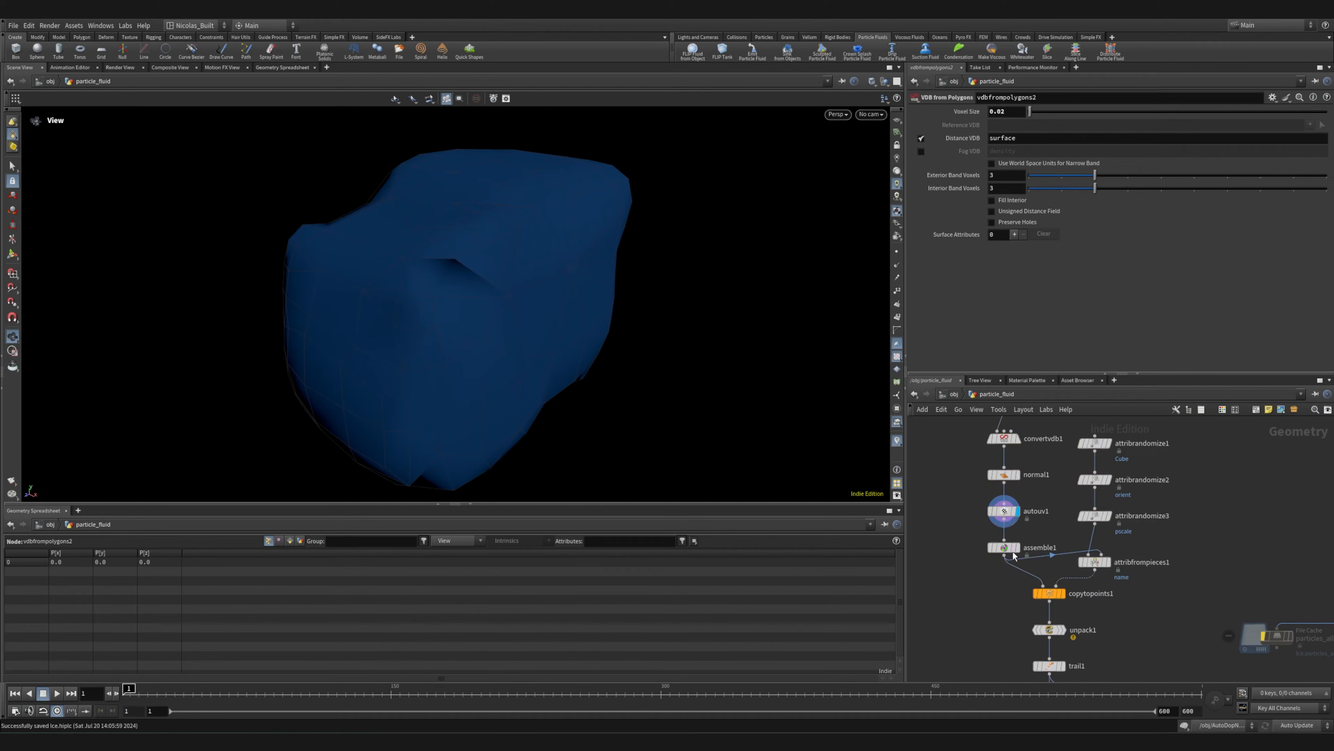
click(1026, 539)
drag(435, 348, 494, 348)
middle_drag(494, 348, 499, 348)
Display the output of attribrandomize1 at the start of the randomize branch, framed in the viewport
middle_drag(1208, 502, 1120, 554)
scroll(1119, 553, down, 5)
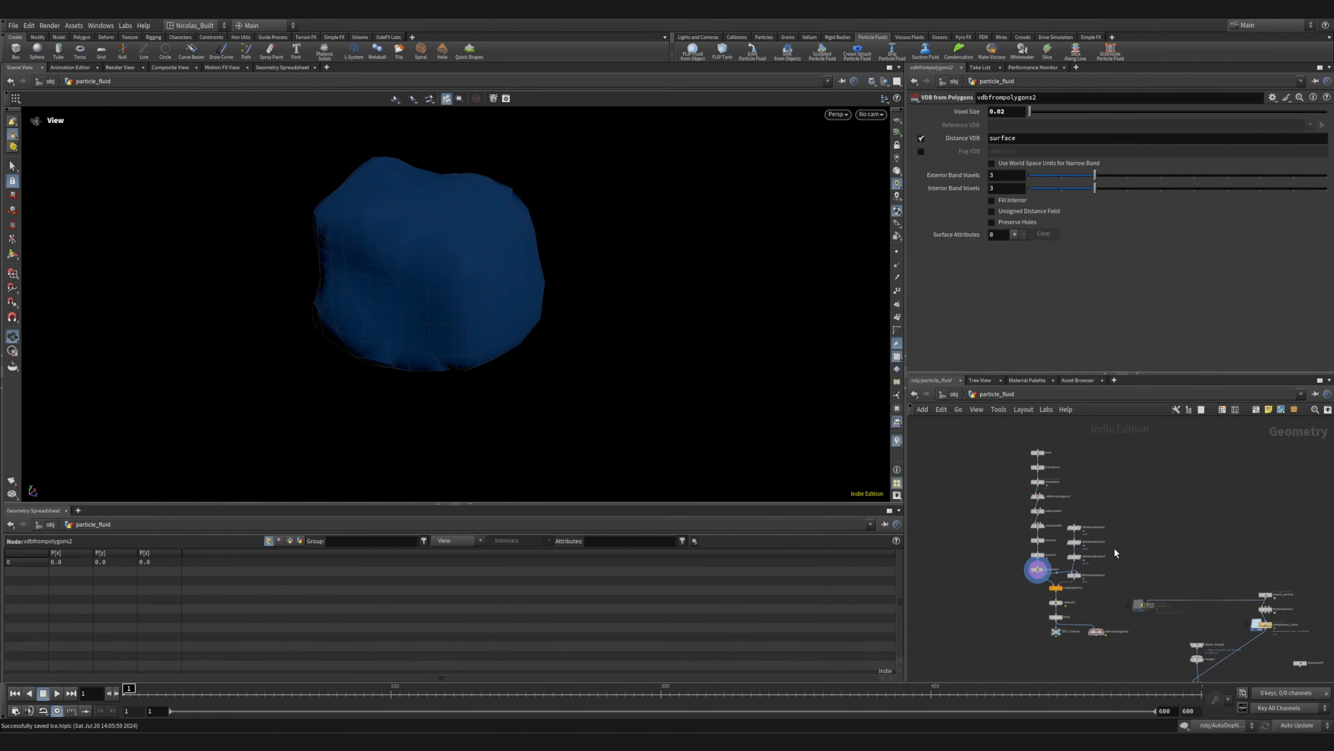
scroll(1077, 542, up, 8)
middle_drag(1001, 534, 993, 572)
scroll(992, 572, down, 3)
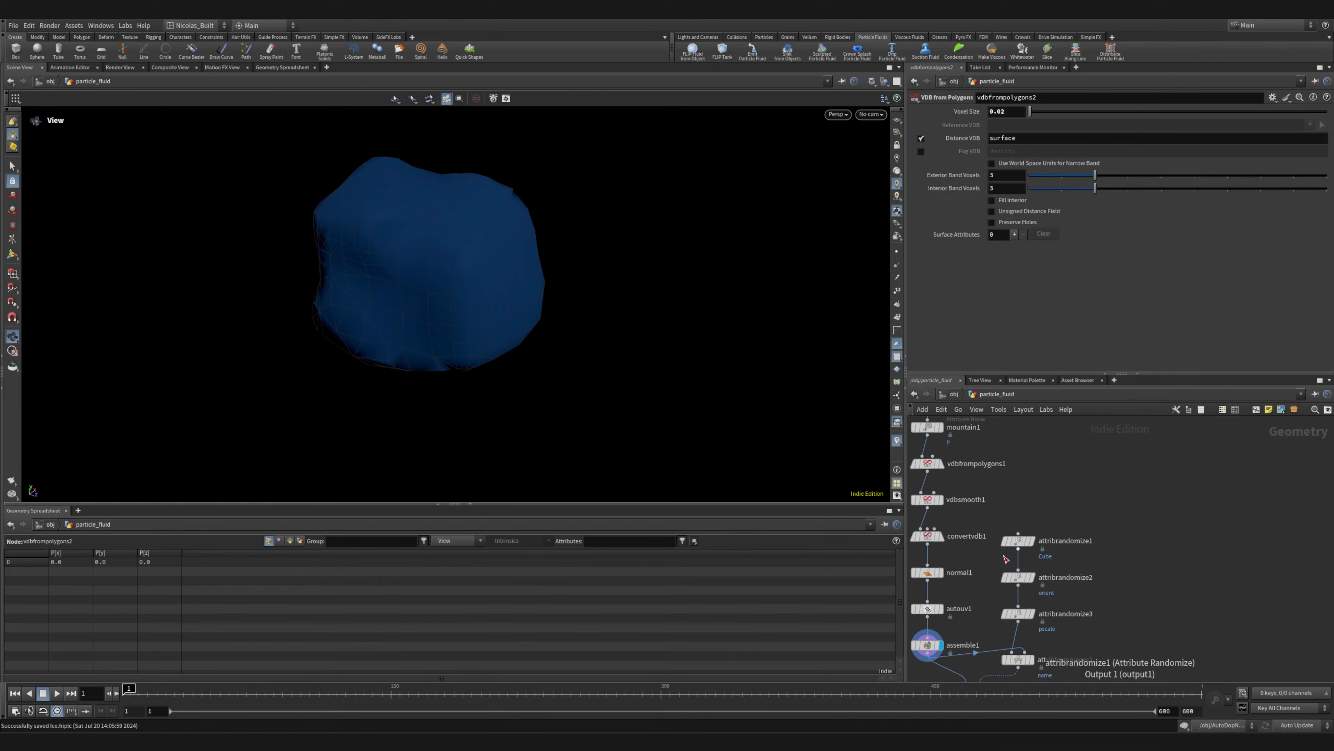
scroll(1009, 556, up, 5)
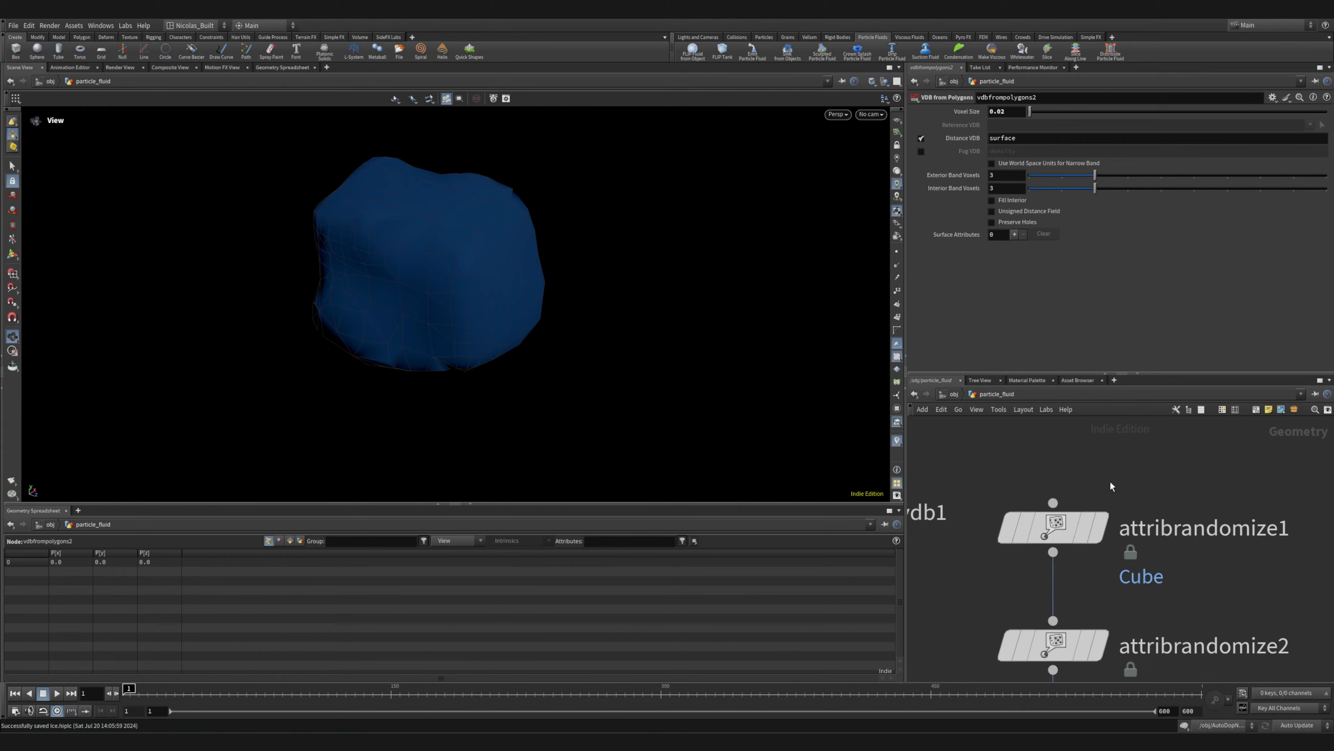
click(1114, 467)
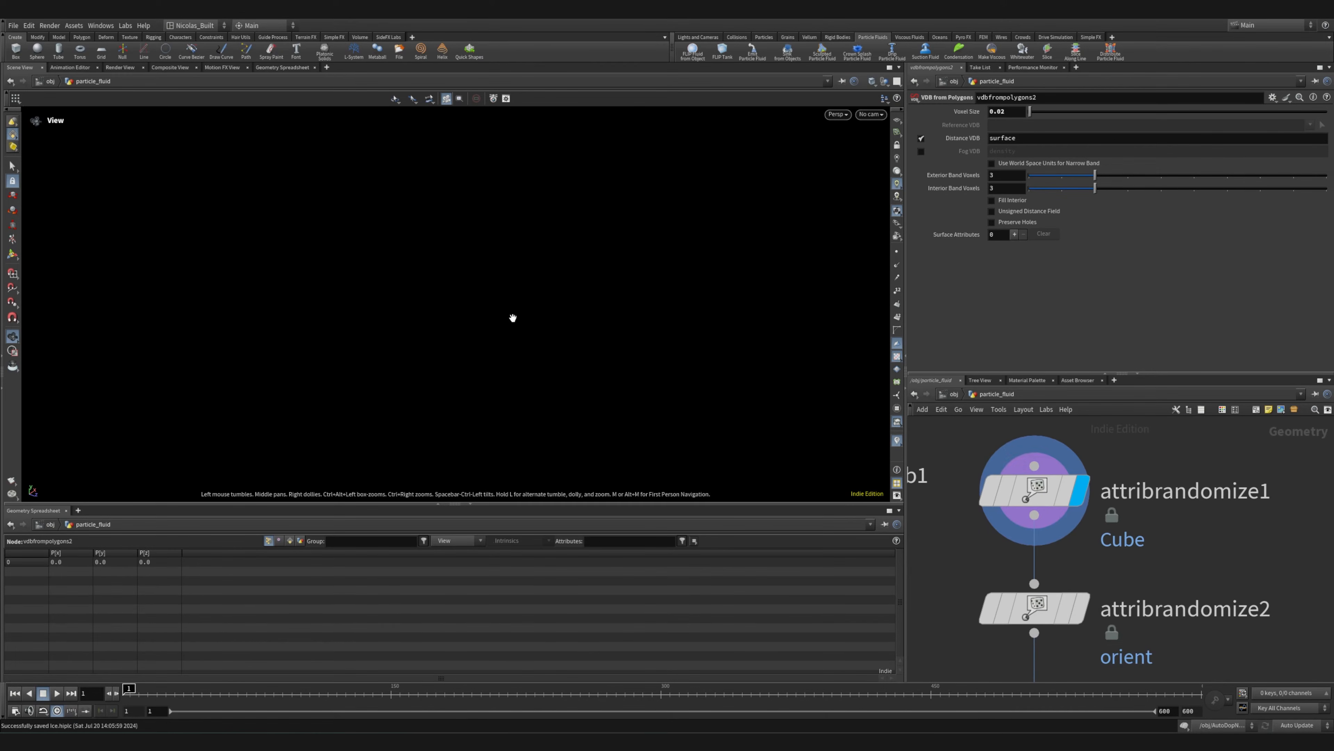
key(g)
scroll(1094, 531, down, 5)
scroll(1095, 536, up, 3)
scroll(1129, 527, down, 6)
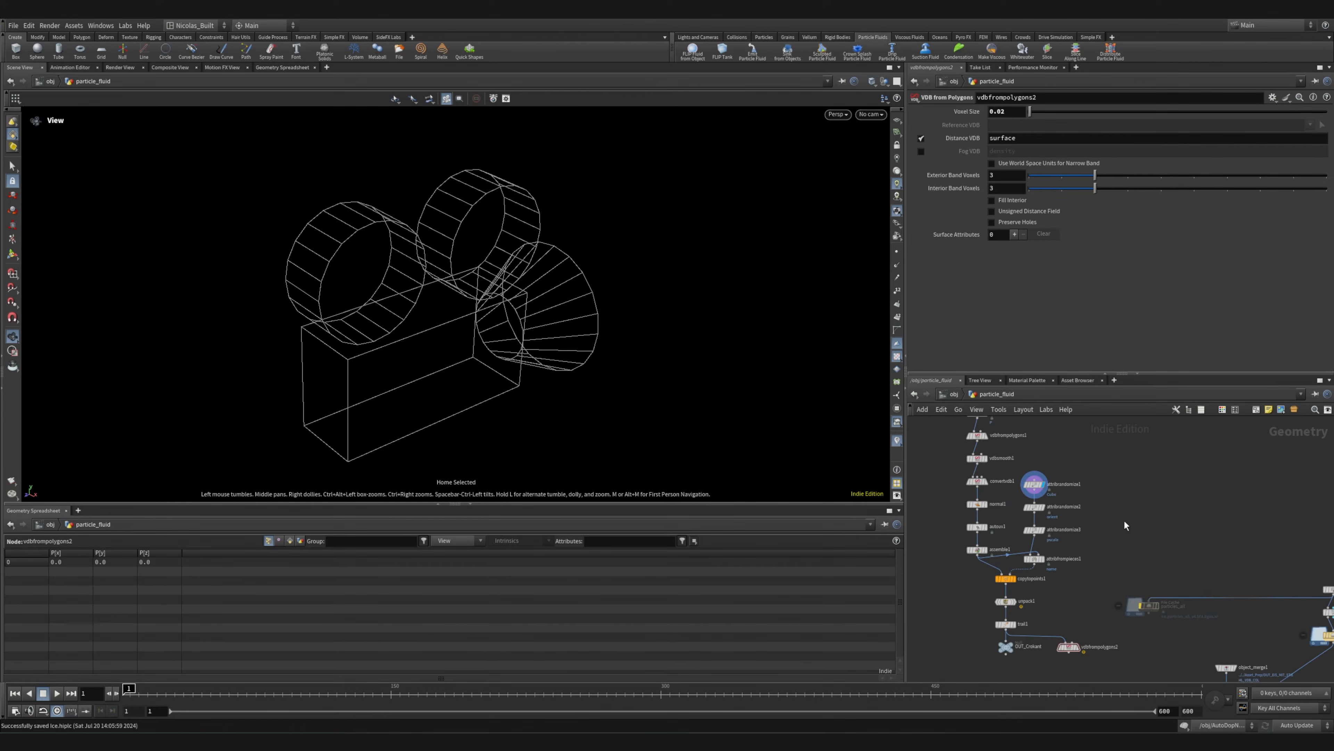
Move the particles_all file cache to just above the attribrandomize1 branch and turn its bypass off
drag(1154, 610, 1123, 454)
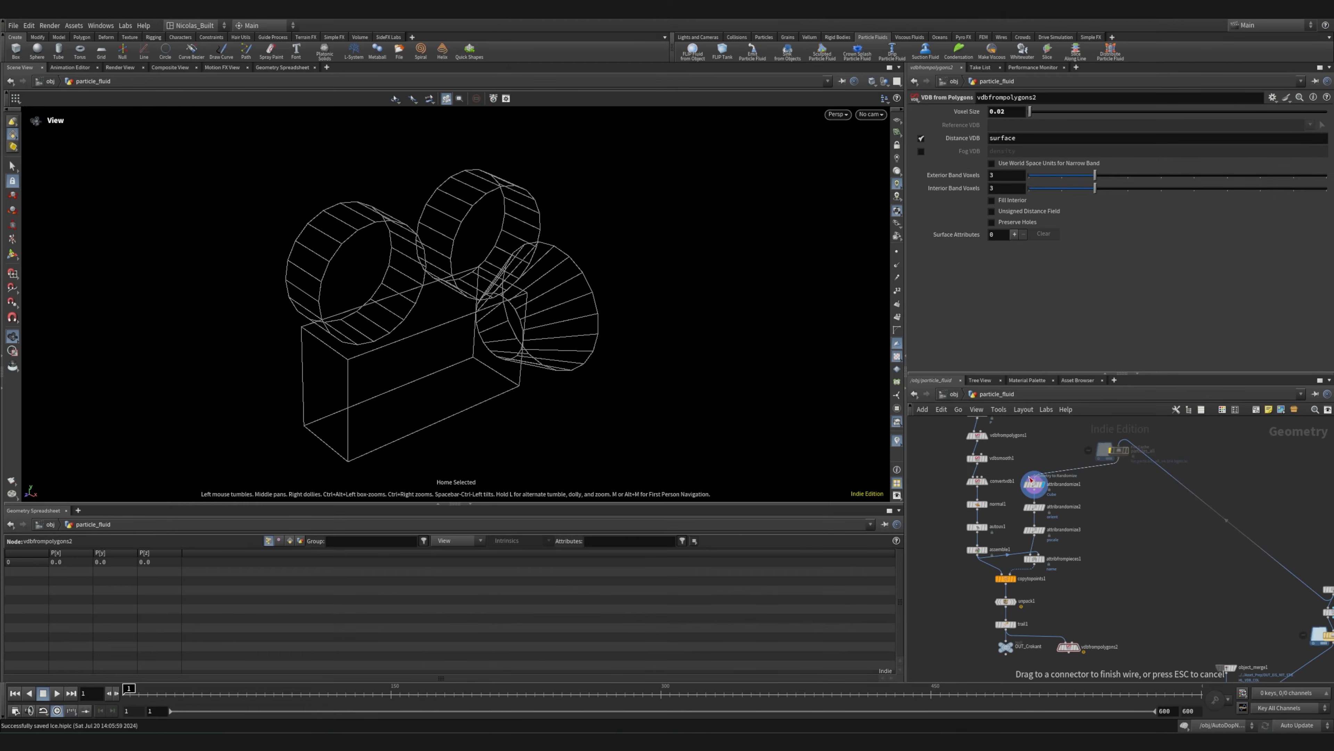
middle_drag(1124, 519, 1110, 575)
drag(1188, 552, 1144, 591)
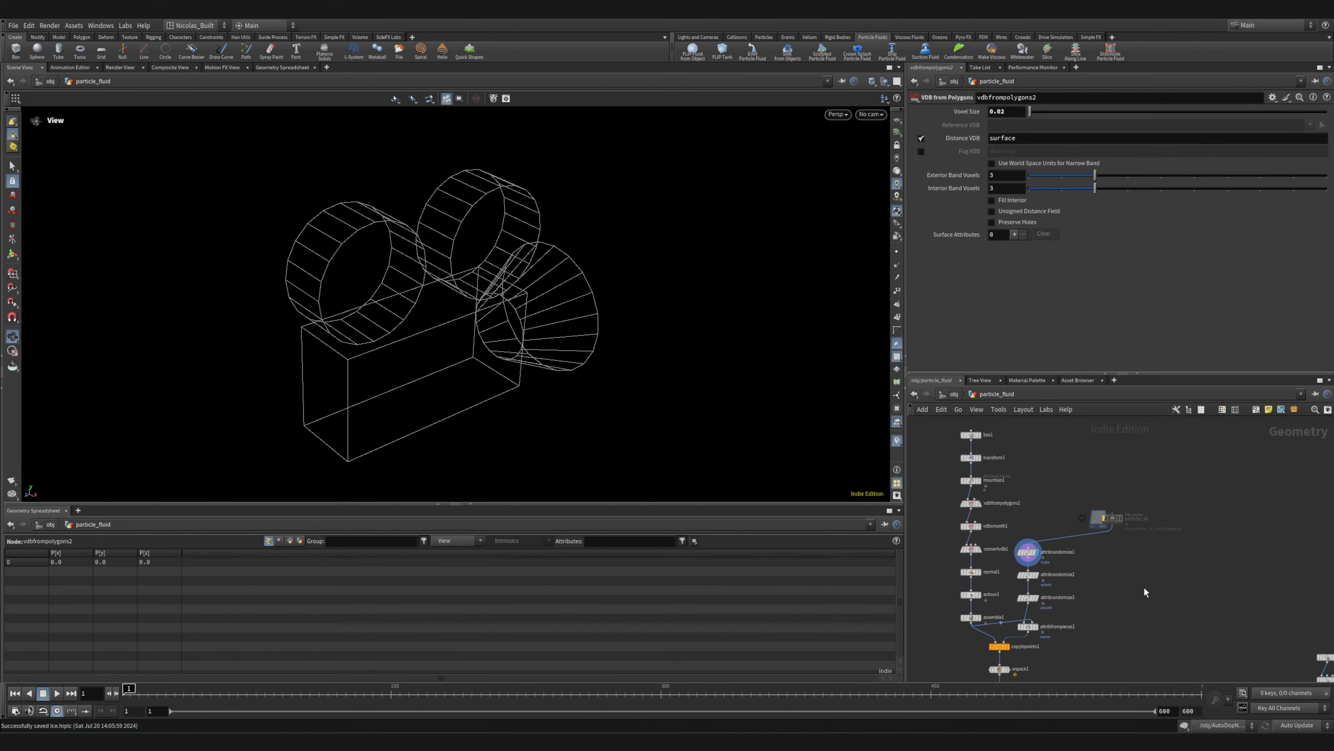
scroll(1031, 503, up, 5)
middle_drag(1071, 571, 1036, 447)
scroll(1037, 452, down, 2)
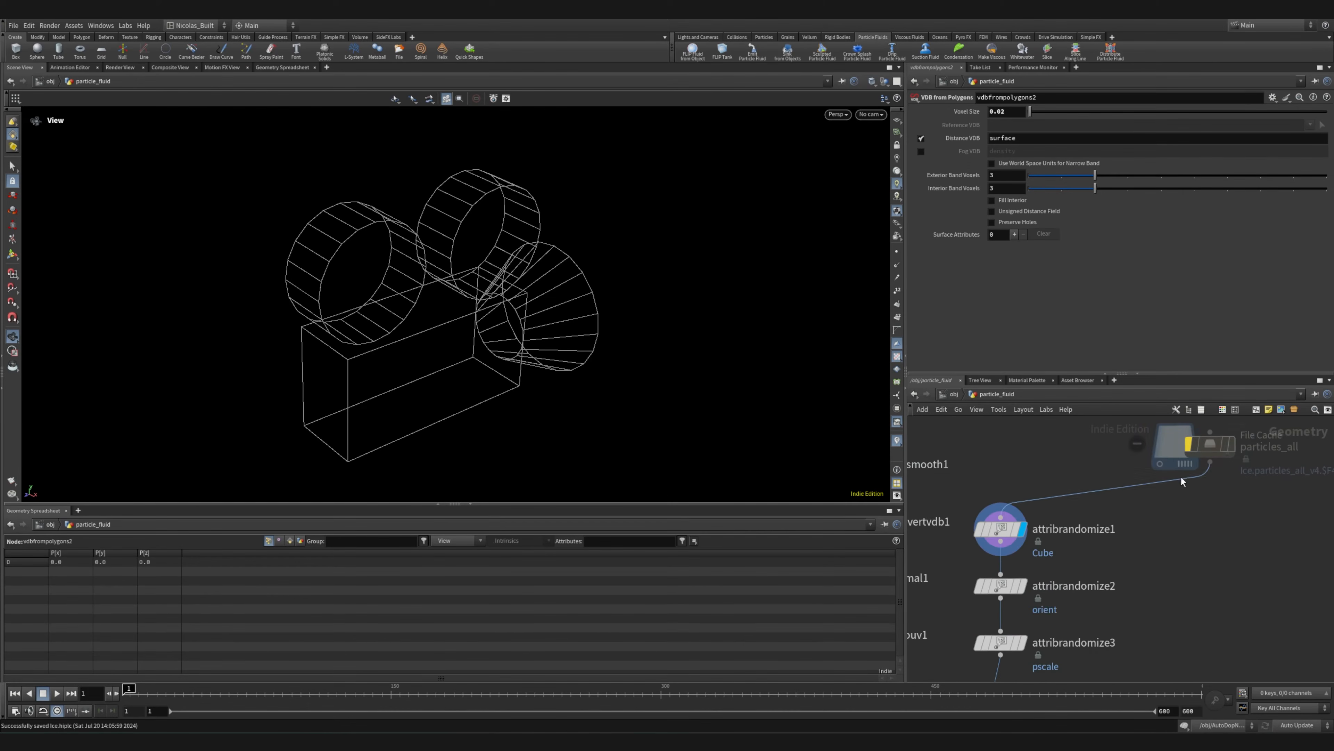
middle_drag(1182, 481, 1166, 575)
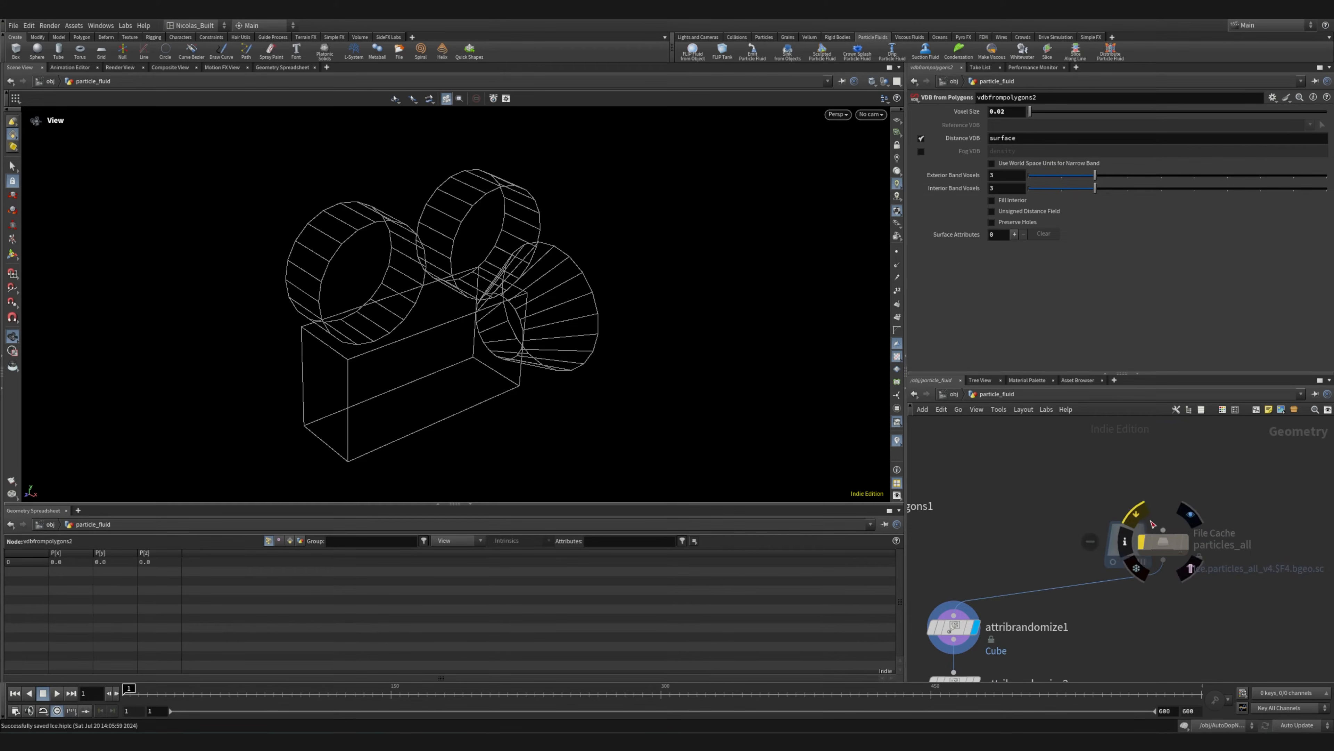
click(1158, 539)
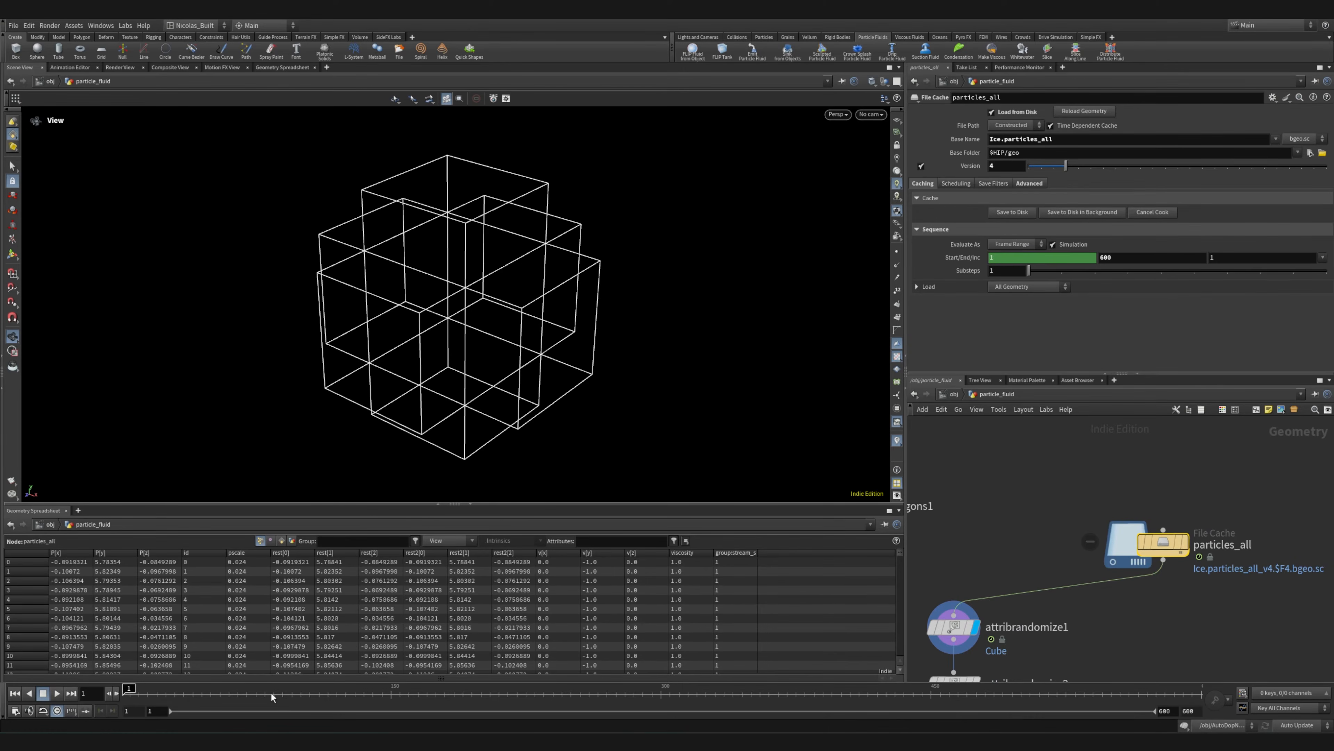
Go to frame 127, frame the cached particles in the viewport and inspect the falling stream from several angles
click(349, 696)
key(space+g)
drag(394, 344, 432, 283)
right_drag(432, 283, 778, 292)
middle_drag(450, 268, 476, 253)
right_drag(476, 253, 399, 263)
middle_drag(515, 326, 474, 205)
Open attribrandomize1's parameters and examine its Cube attribute settings against a closer view of the particles
middle_drag(1063, 622, 1147, 503)
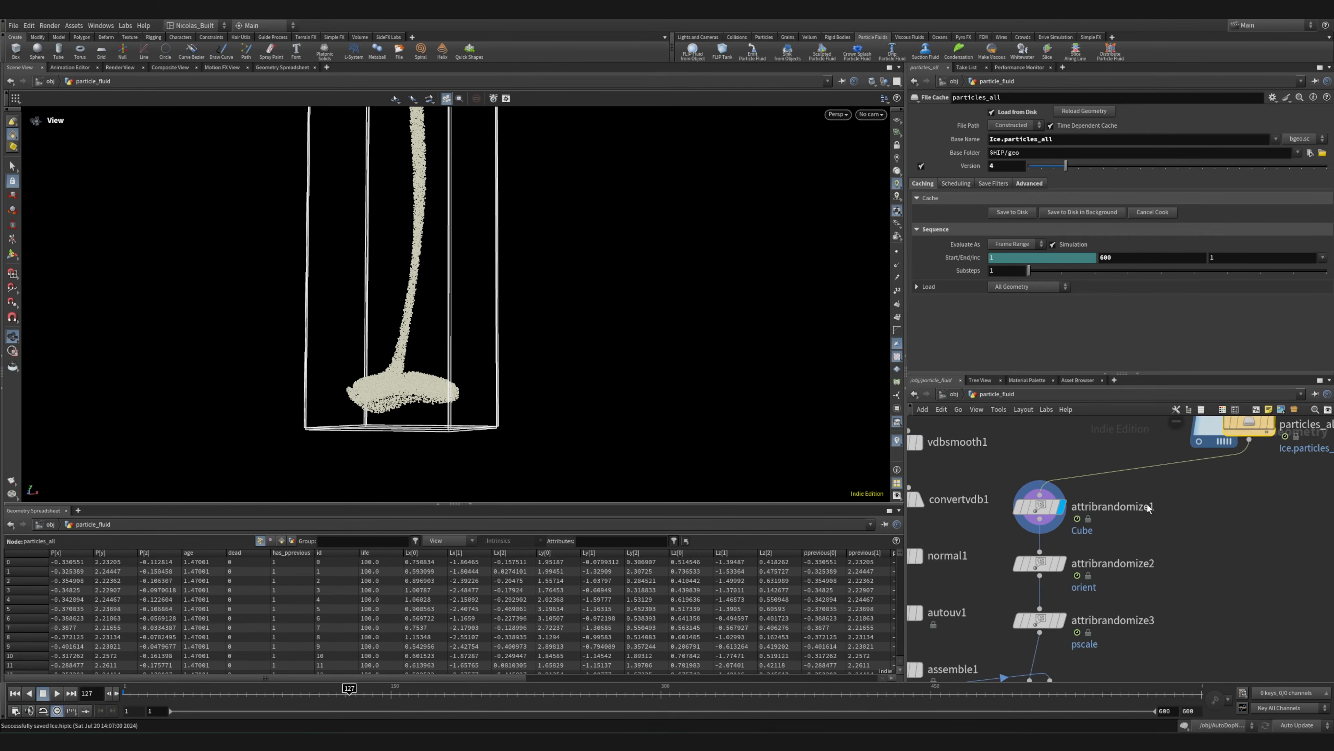
scroll(1048, 511, up, 4)
click(1046, 507)
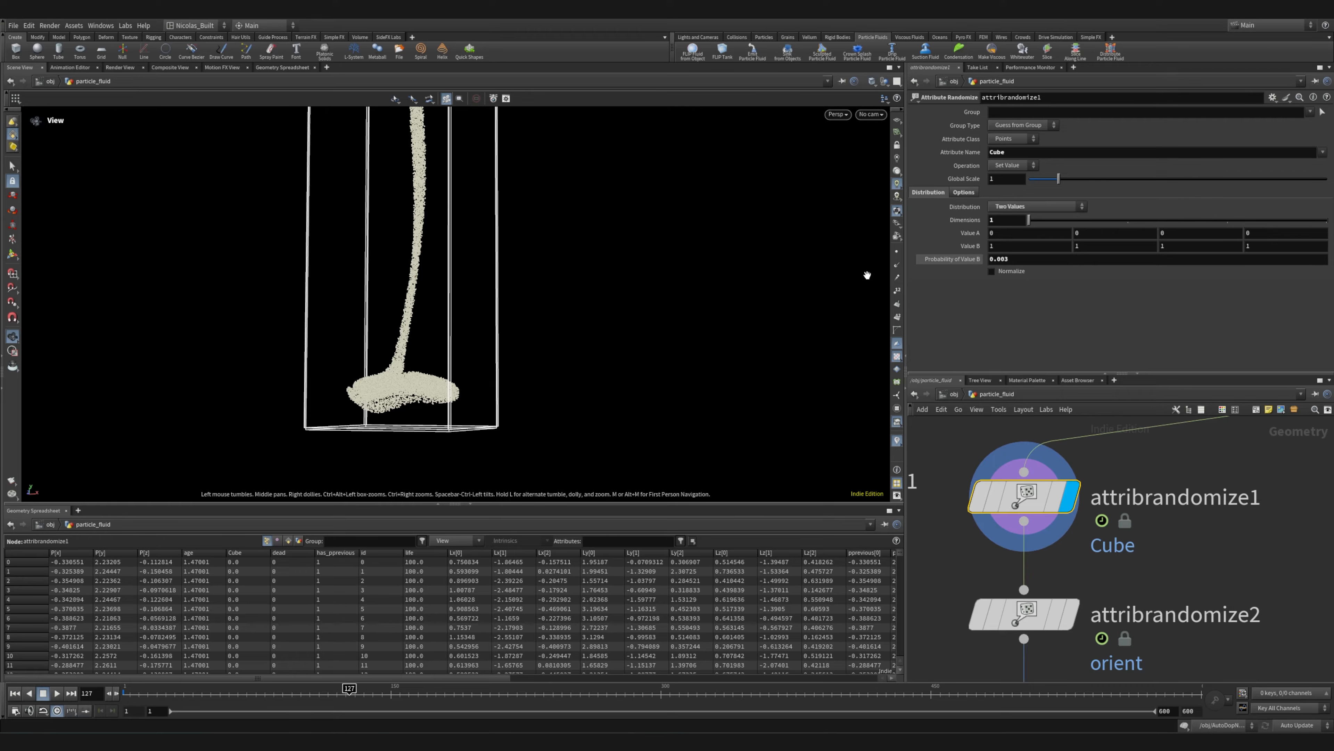
right_drag(337, 395, 838, 342)
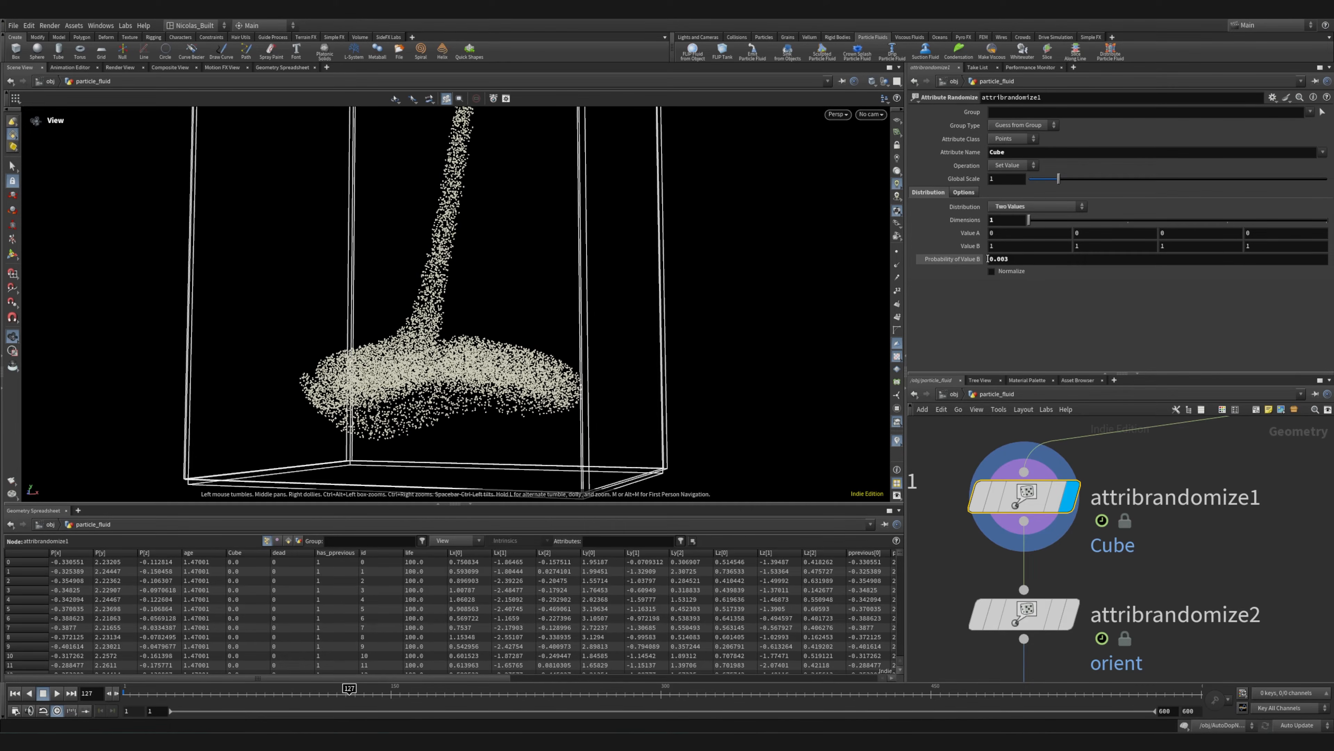
middle_drag(1159, 564, 1139, 457)
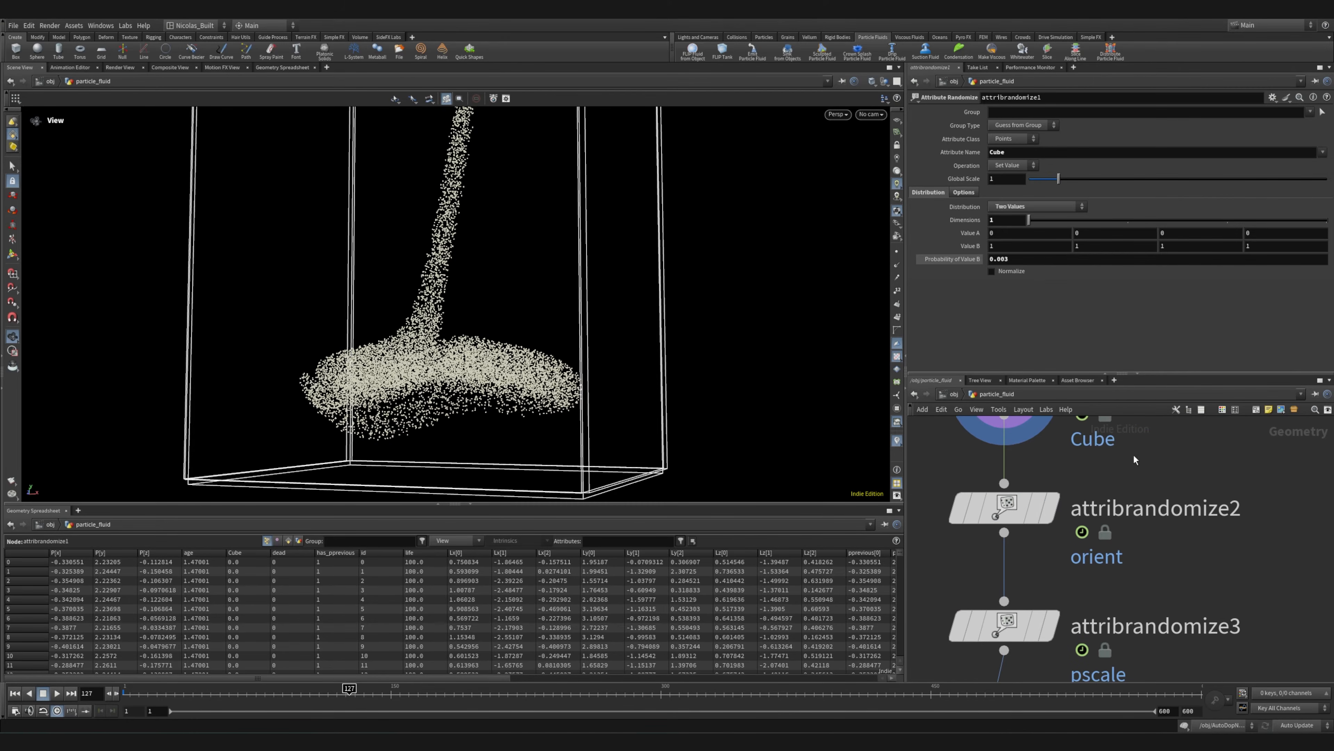
drag(347, 319, 373, 327)
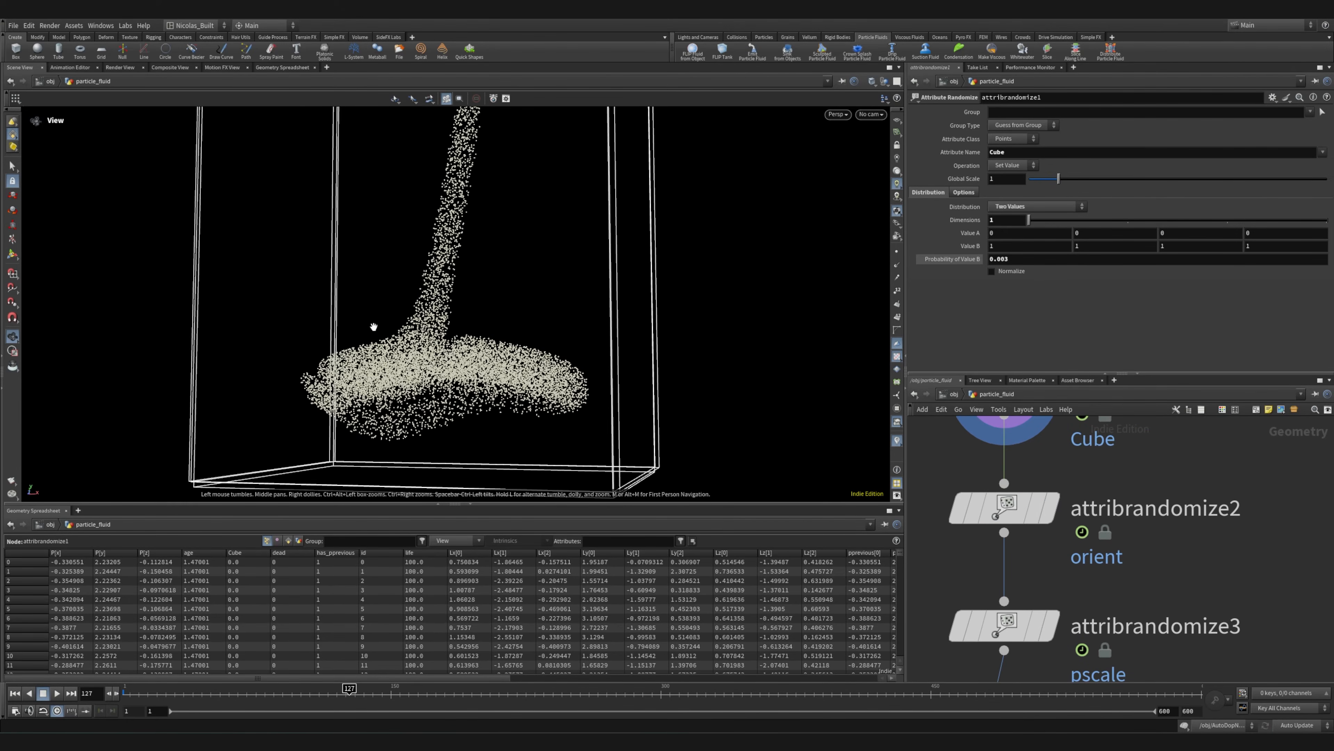
right_drag(367, 413, 162, 339)
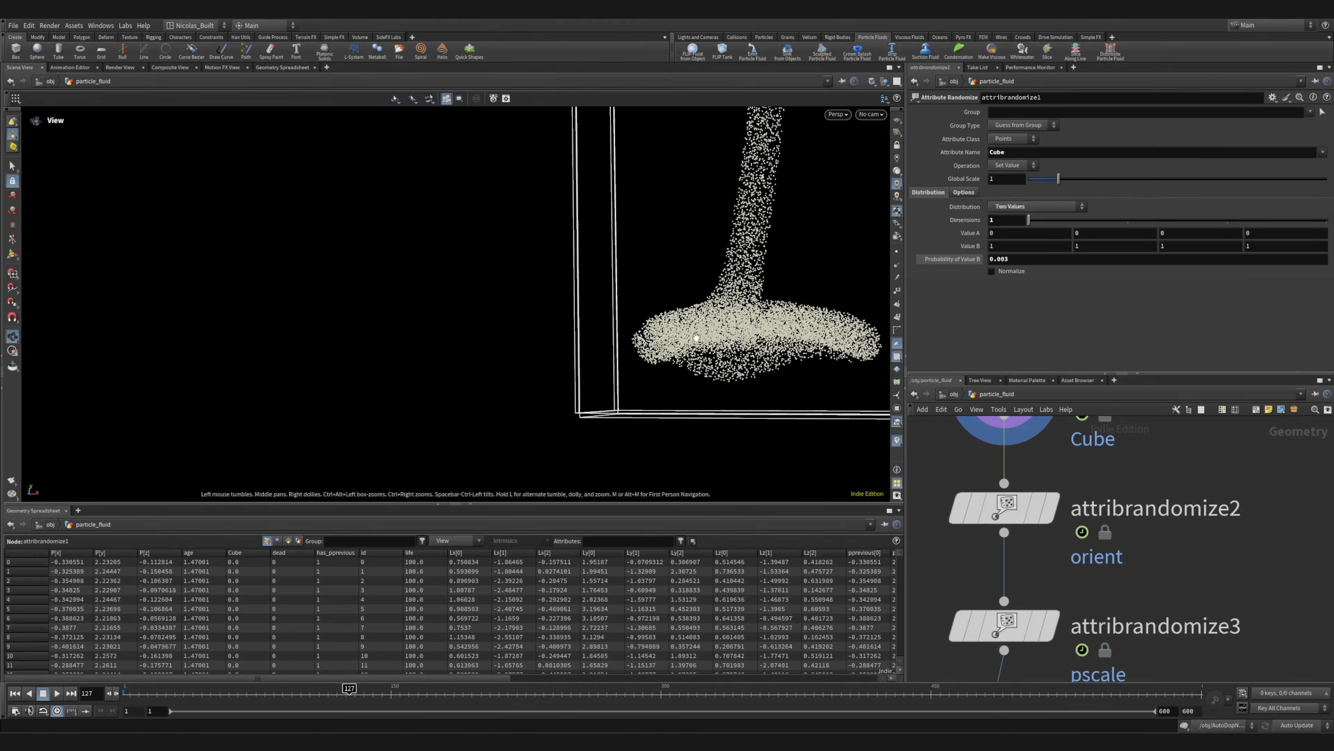
middle_drag(696, 337, 530, 487)
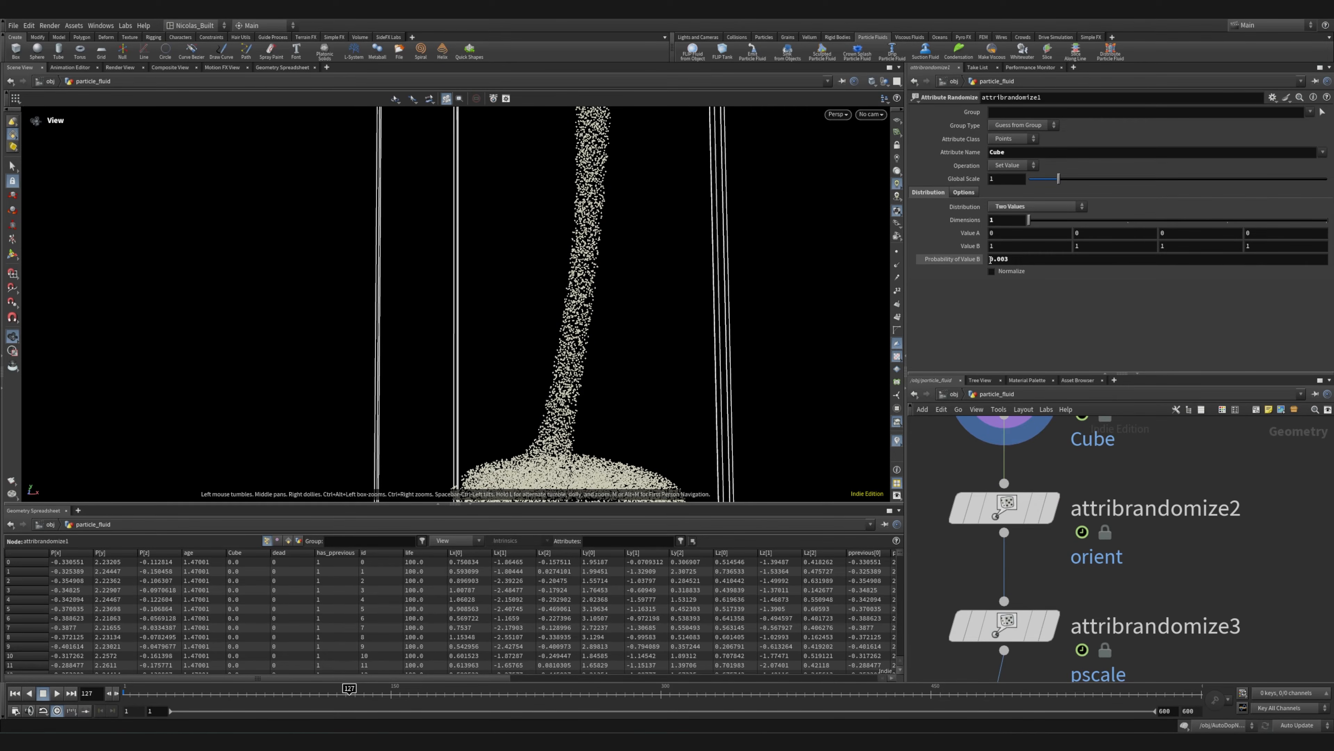
Display the outputs of attribrandomize2, attribrandomize3 and attribfrompieces1 in turn
middle_drag(1189, 620, 1146, 469)
click(1062, 491)
mouse_move(1024, 521)
click(1072, 493)
middle_drag(1126, 583, 1156, 440)
mouse_move(1061, 532)
click(1095, 488)
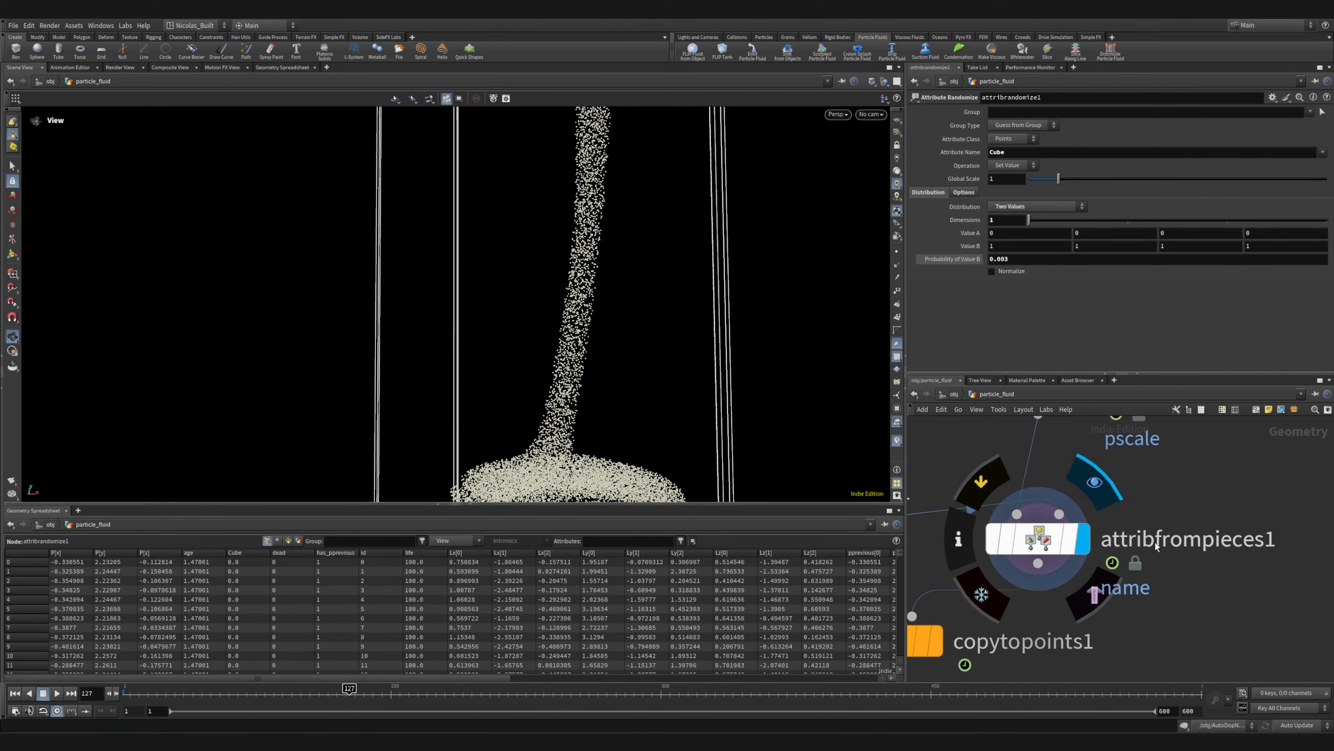
Open assemble1's parameters, display its output and look over the node chain that feeds it
middle_drag(1168, 581, 1227, 519)
scroll(1225, 520, down, 3)
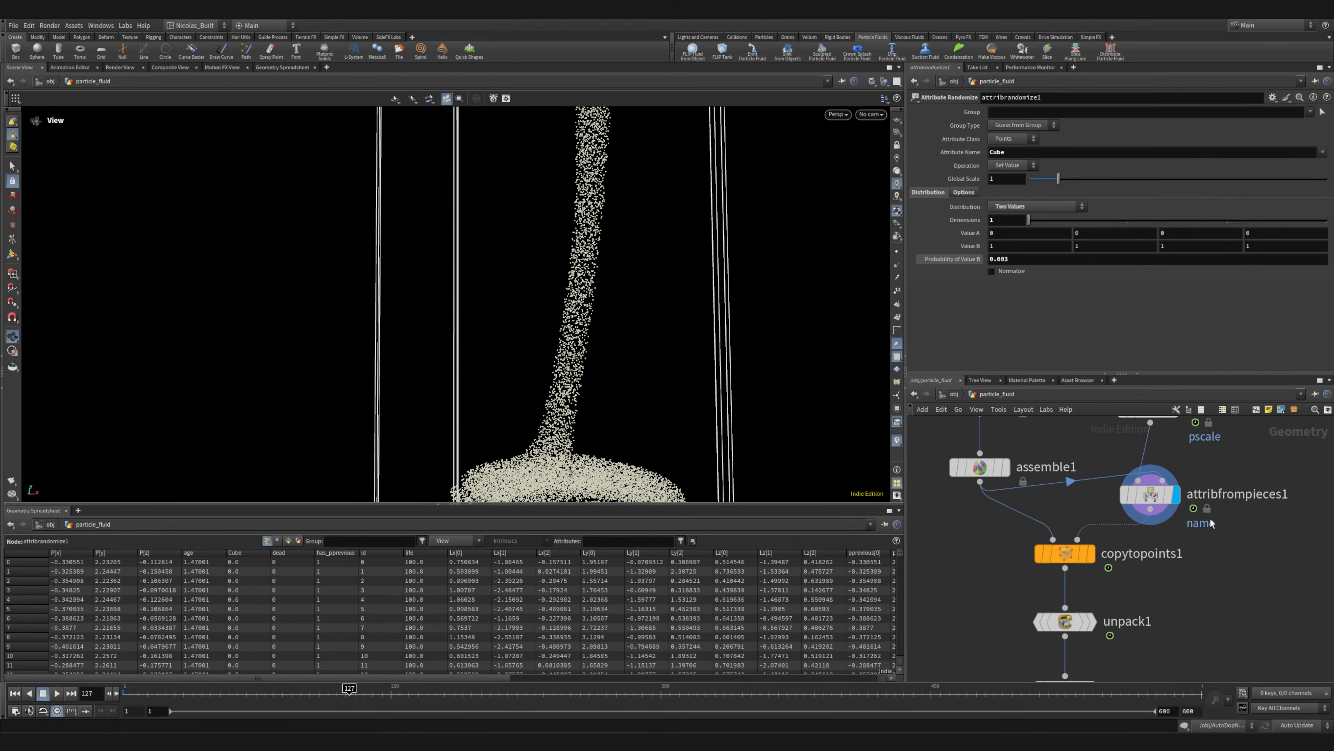
click(989, 469)
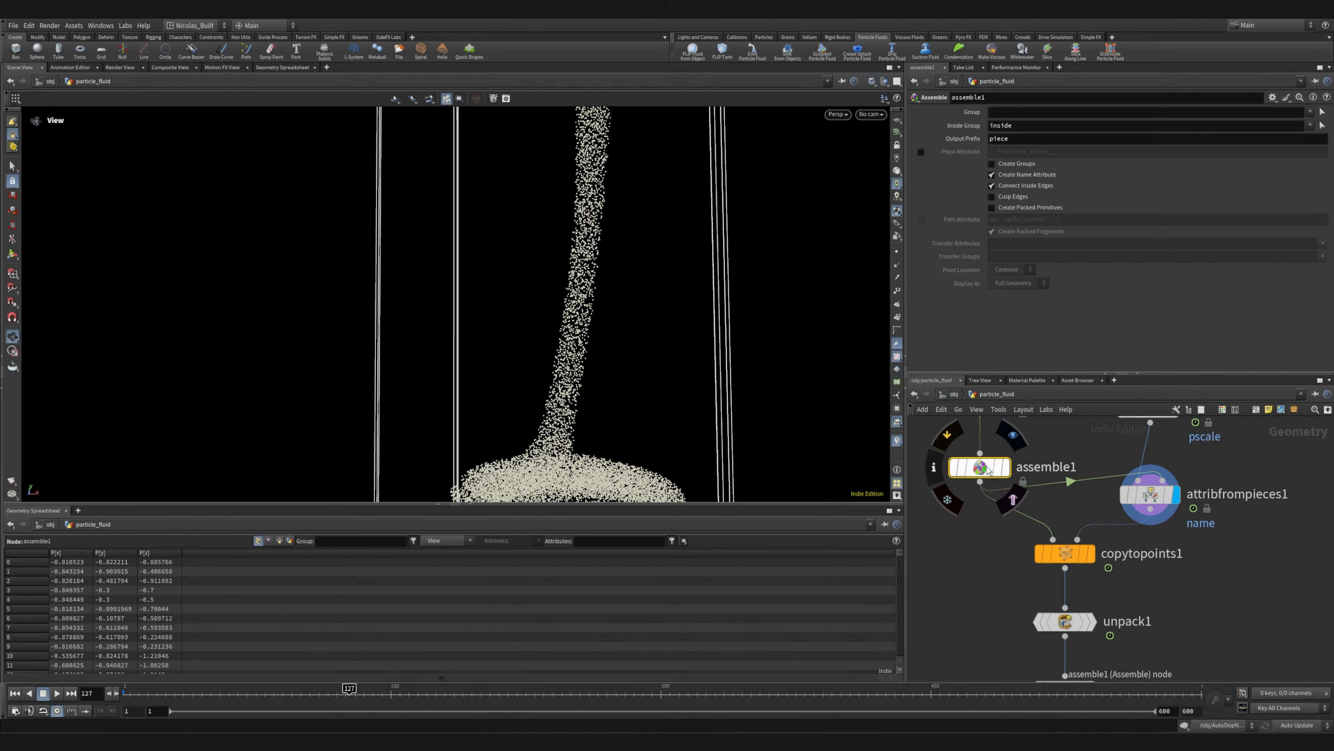
click(1014, 436)
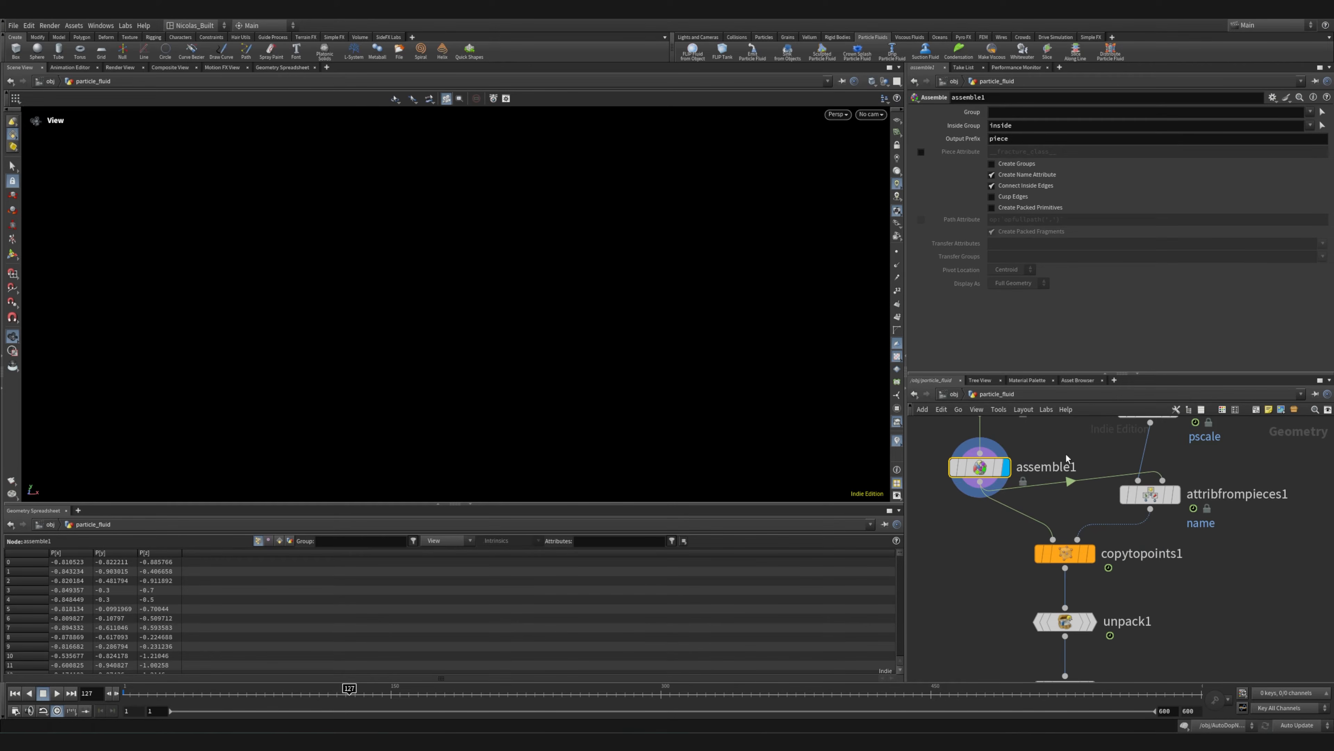
scroll(953, 542, down, 8)
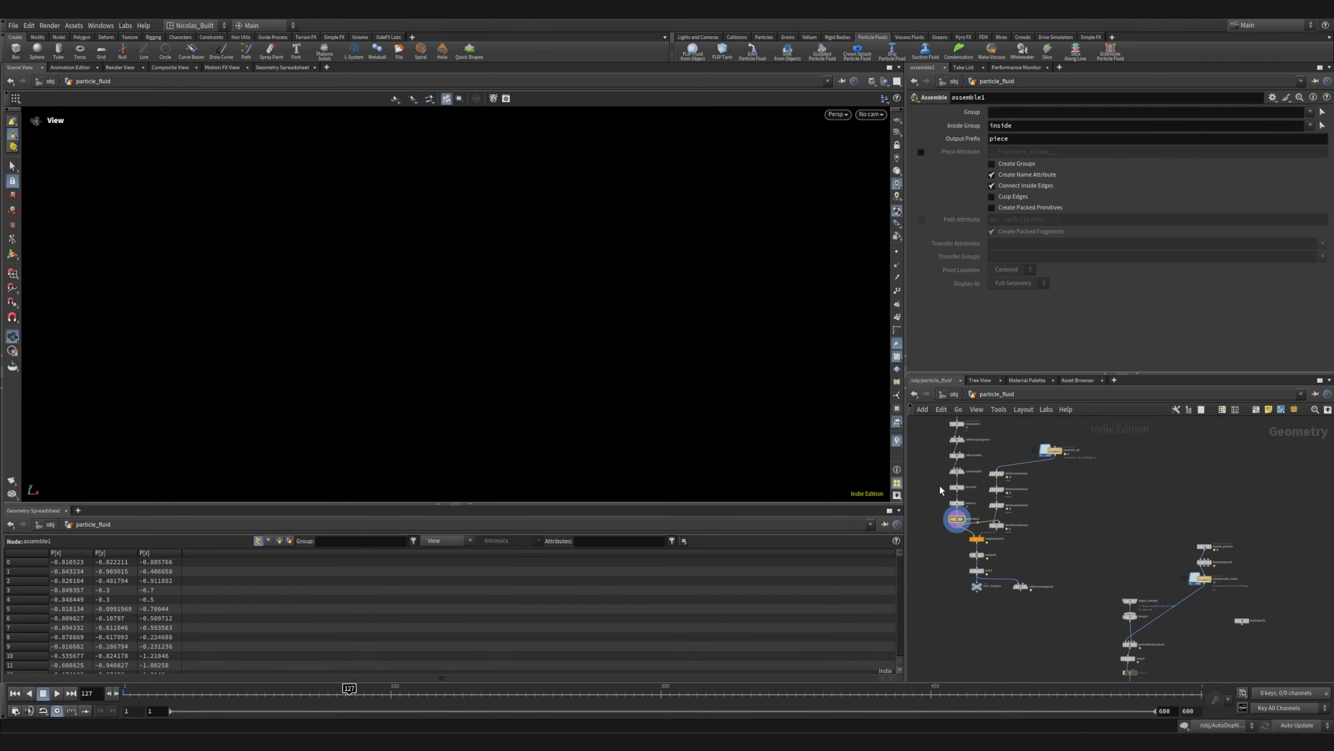
scroll(1007, 617, up, 5)
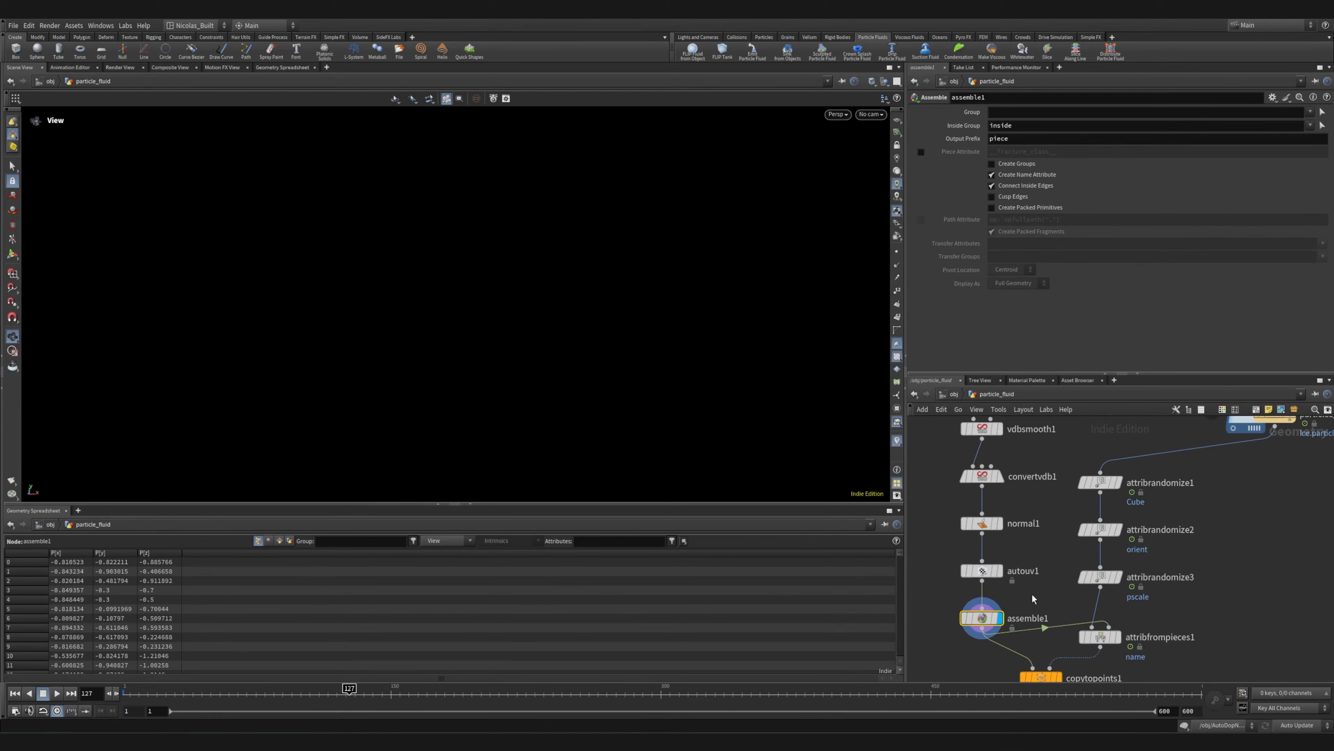
scroll(1032, 598, down, 5)
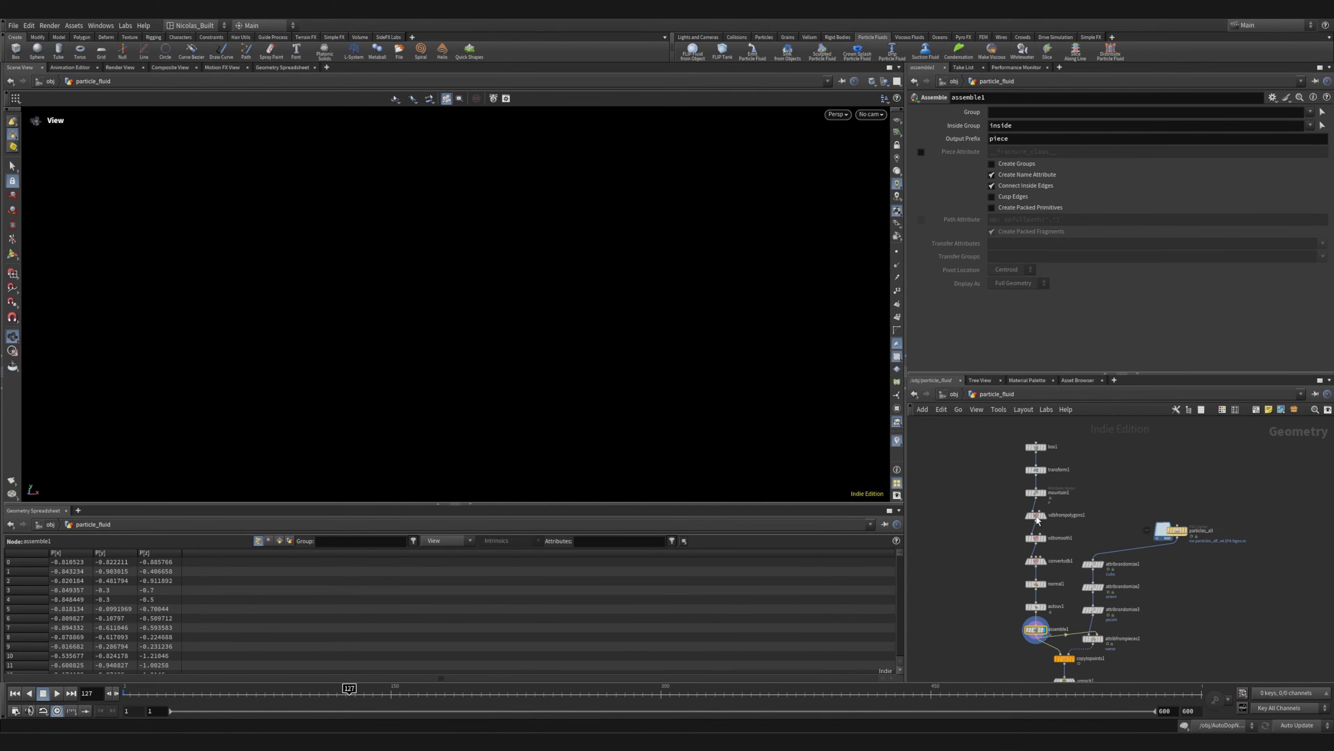
Select the chain from box1 down to autouv1, shift it left of assemble1 in the network, and save the scene
drag(990, 467, 1072, 615)
scroll(1103, 599, up, 5)
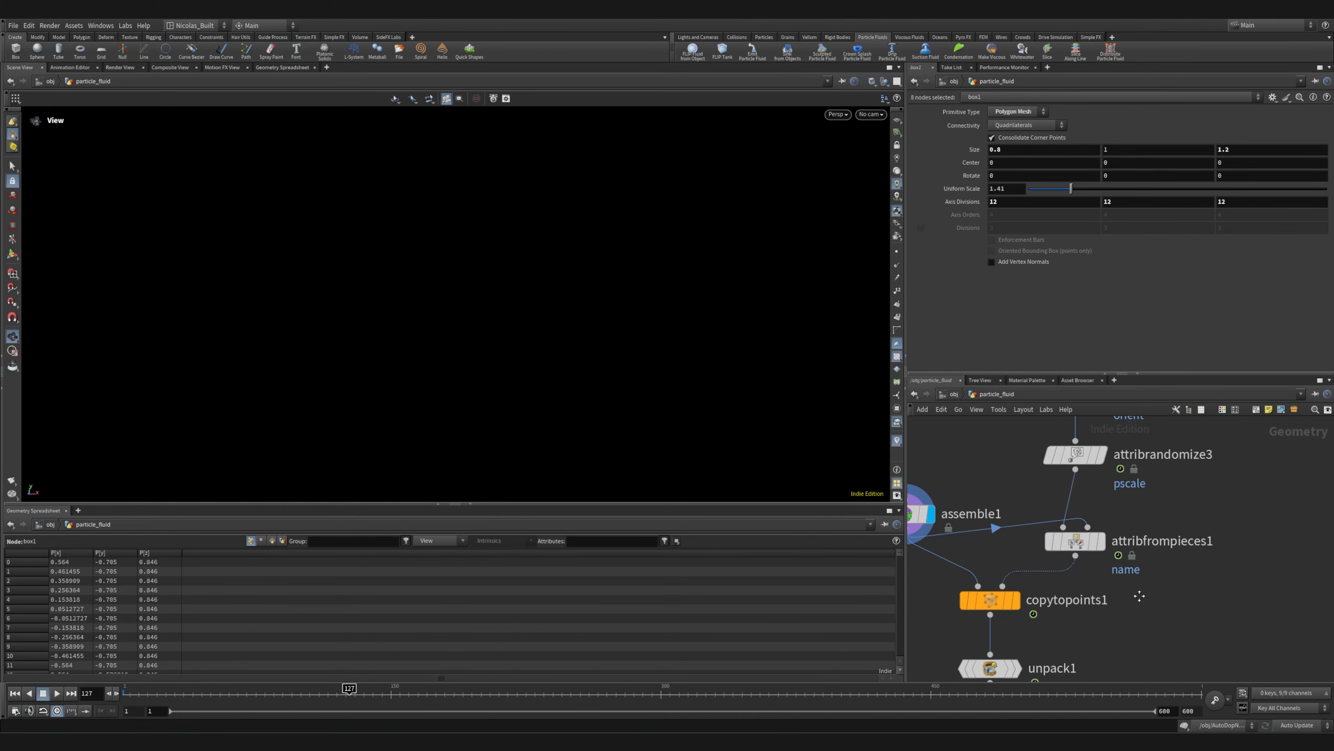
middle_drag(1137, 602, 1250, 569)
scroll(1250, 569, down, 5)
key(ctrl+s)
scroll(1105, 562, up, 6)
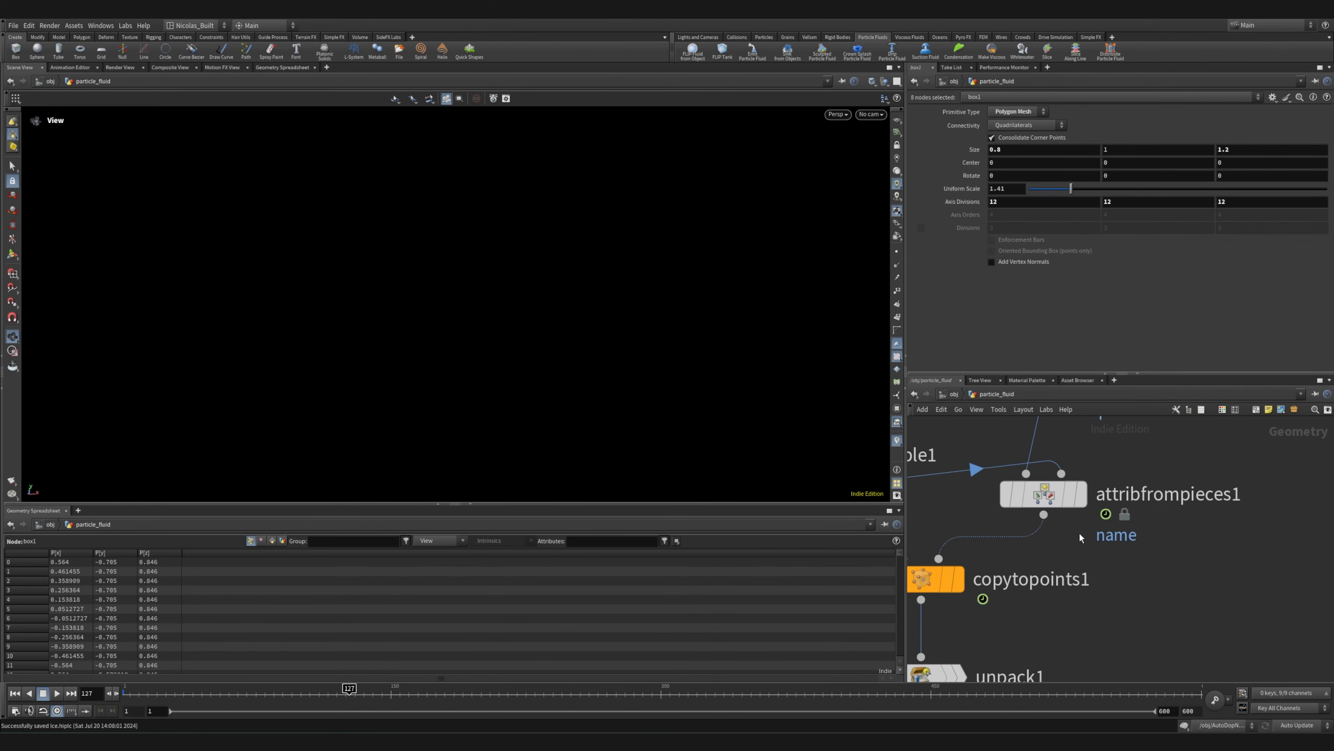
Review assemble1's settings again, then display the output of attribfrompieces1 with its parameters open
middle_drag(1027, 537, 1267, 557)
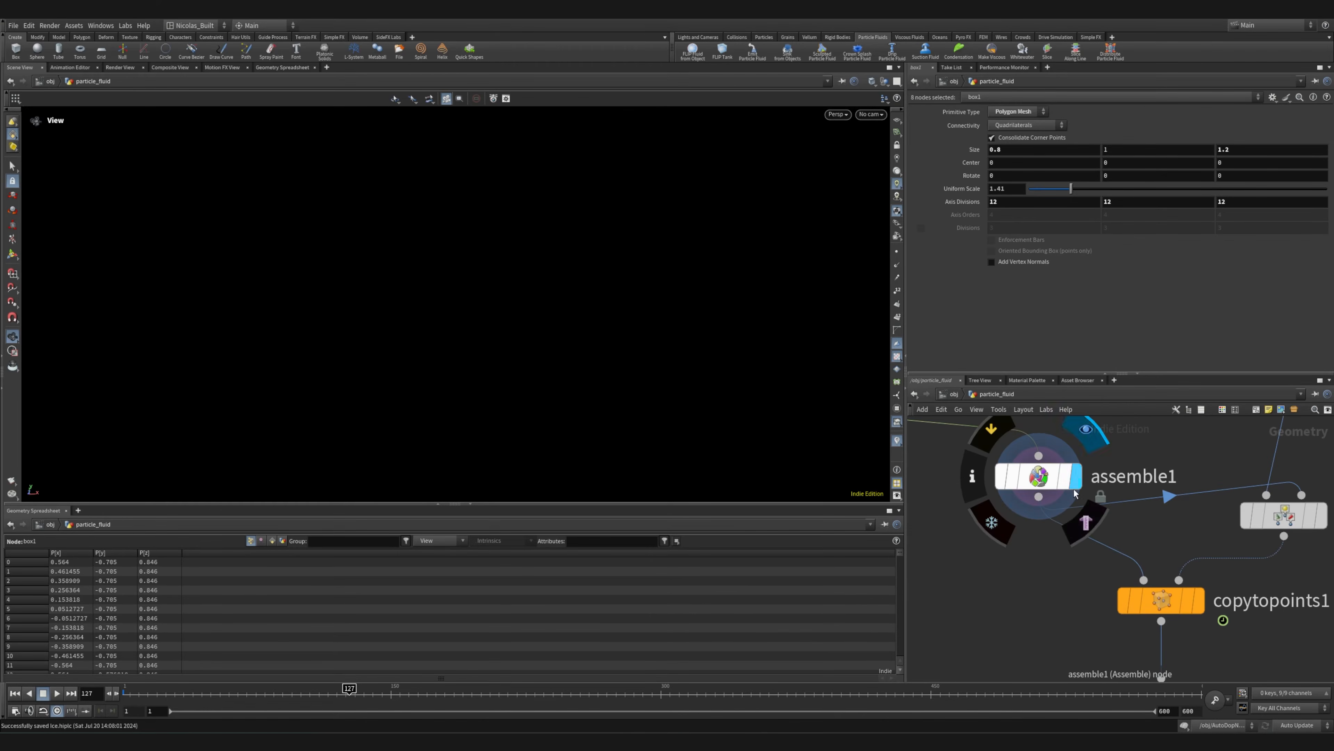
click(1048, 484)
middle_drag(1170, 511, 1144, 536)
scroll(1062, 476, down, 10)
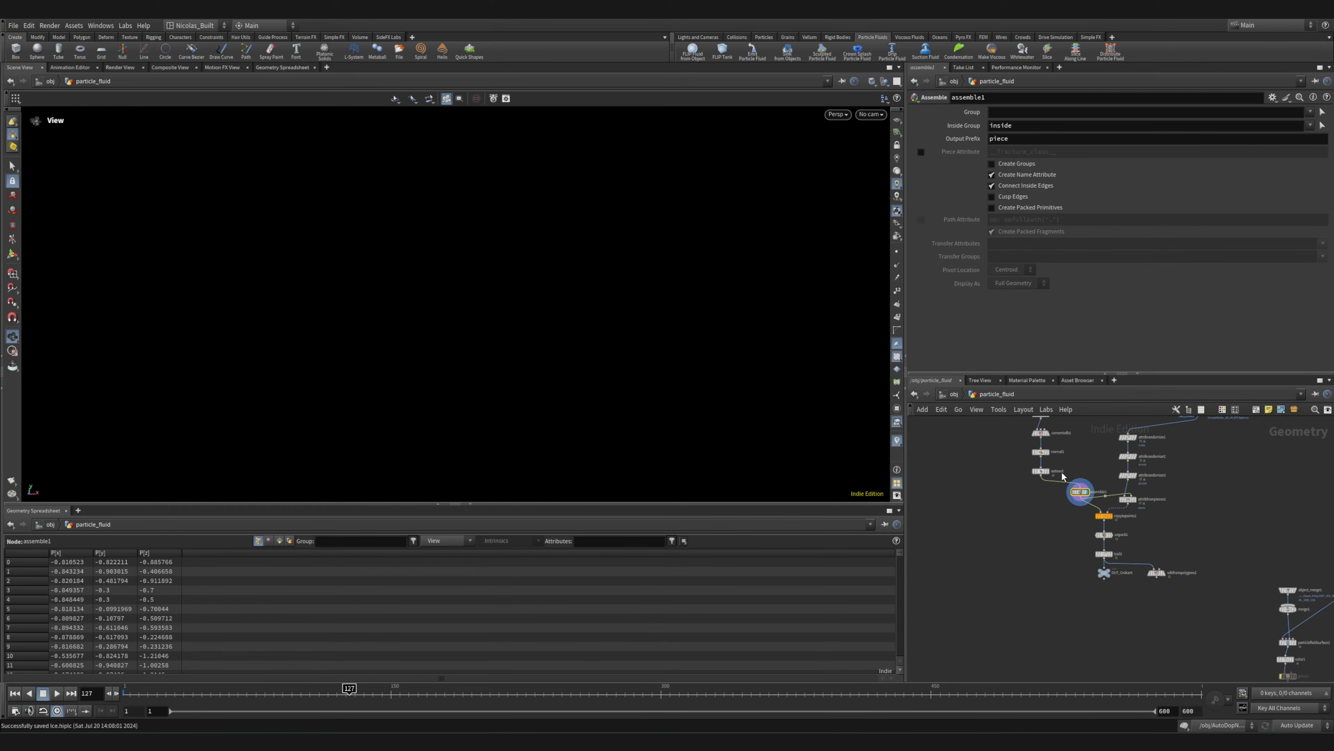
scroll(1137, 511, up, 8)
mouse_move(1110, 474)
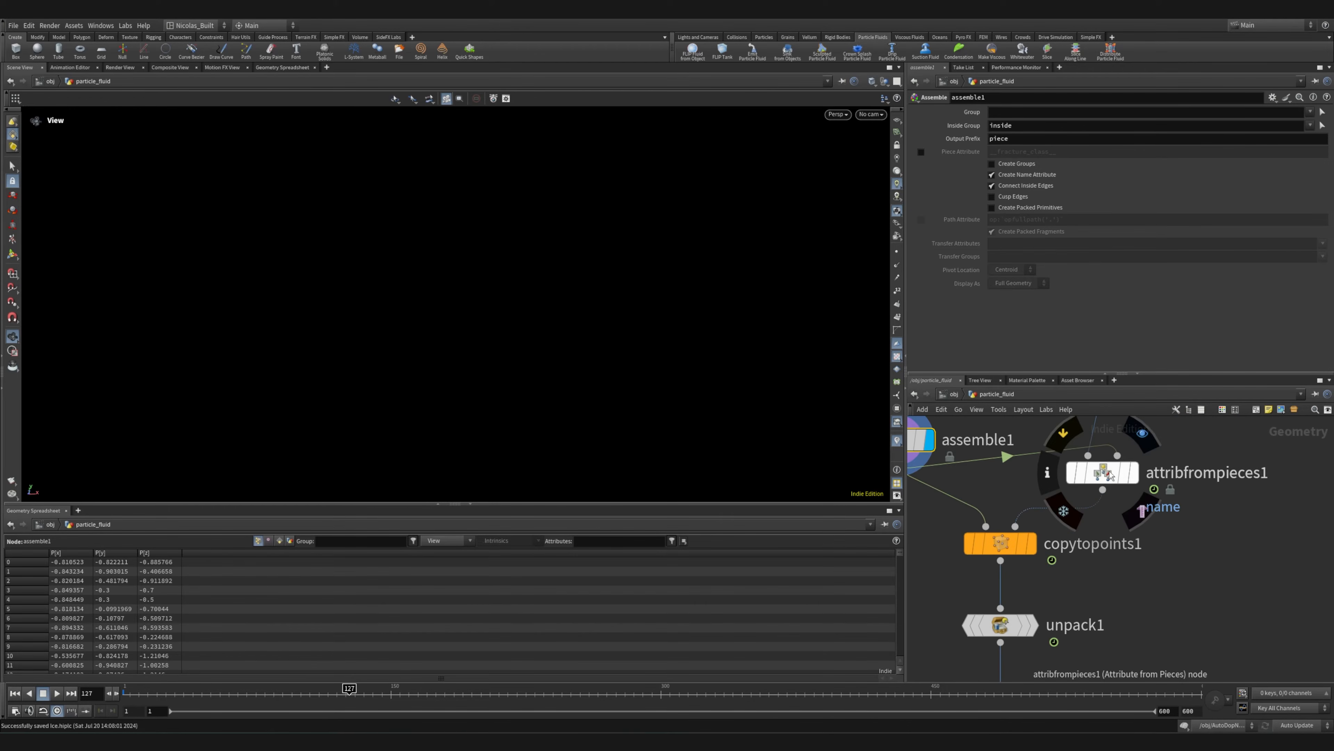
click(1141, 436)
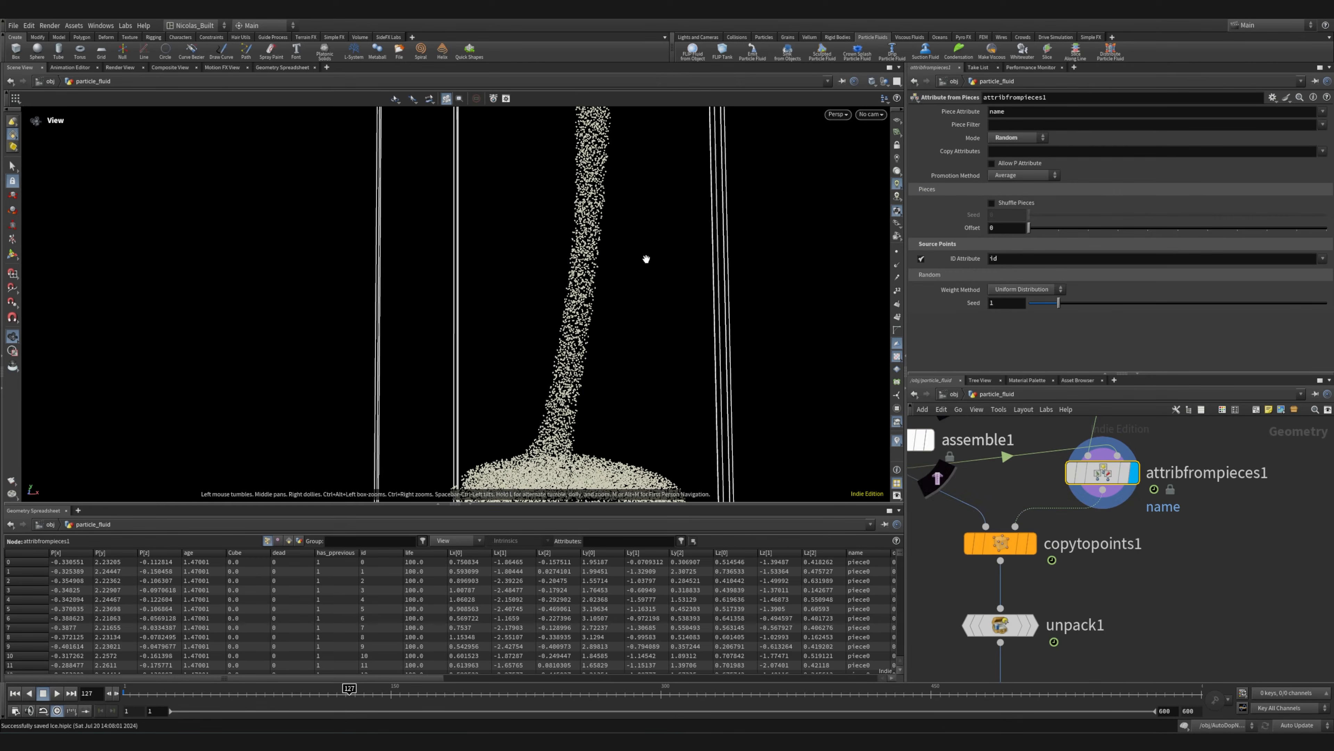
Display the output of copytopoints1 and inspect the chunks scattered along the stream from several angles
scroll(1099, 524, up, 3)
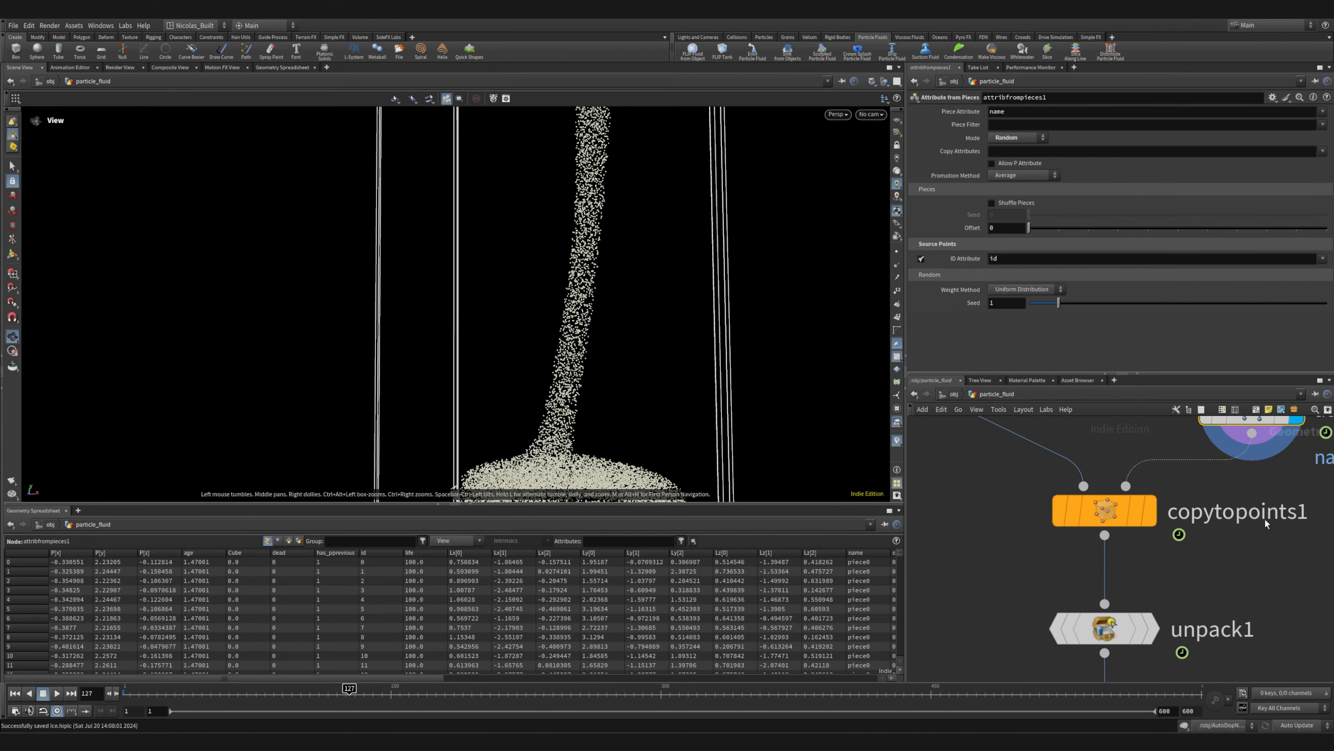
mouse_move(1076, 522)
click(1097, 485)
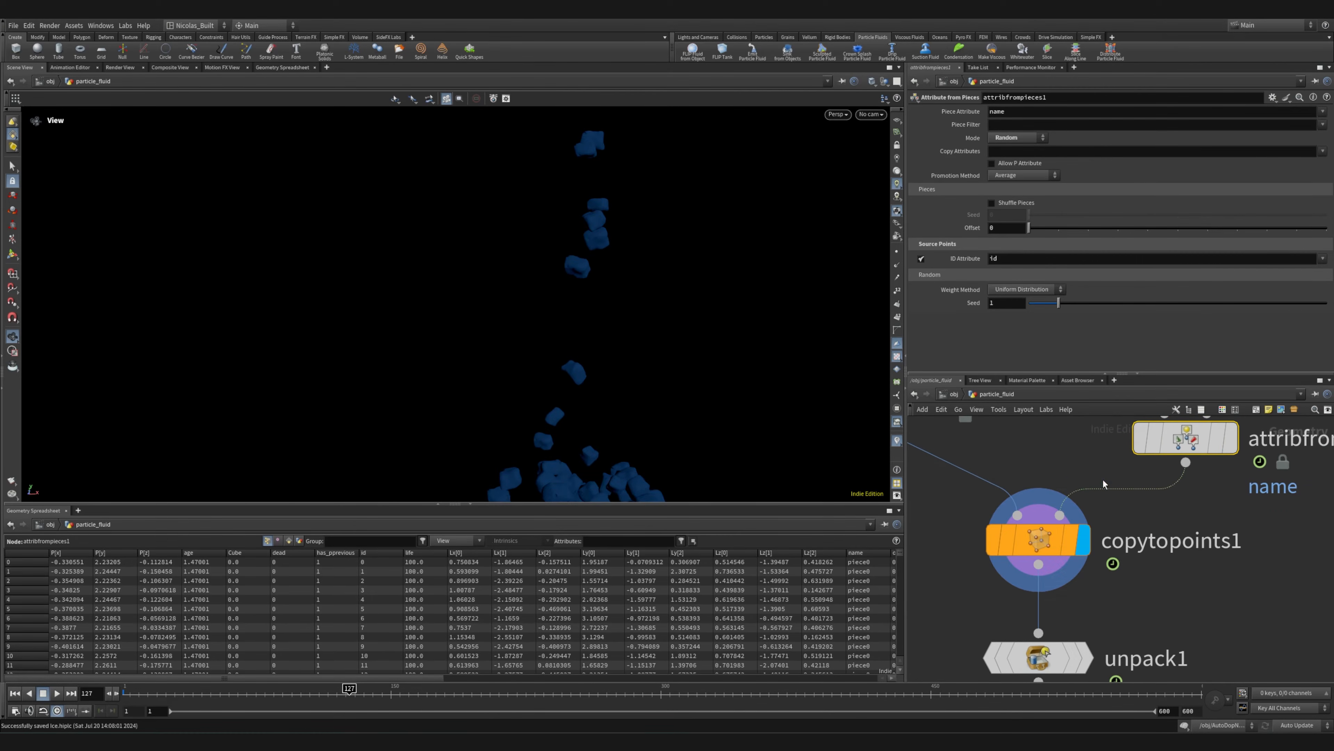
drag(294, 362, 611, 295)
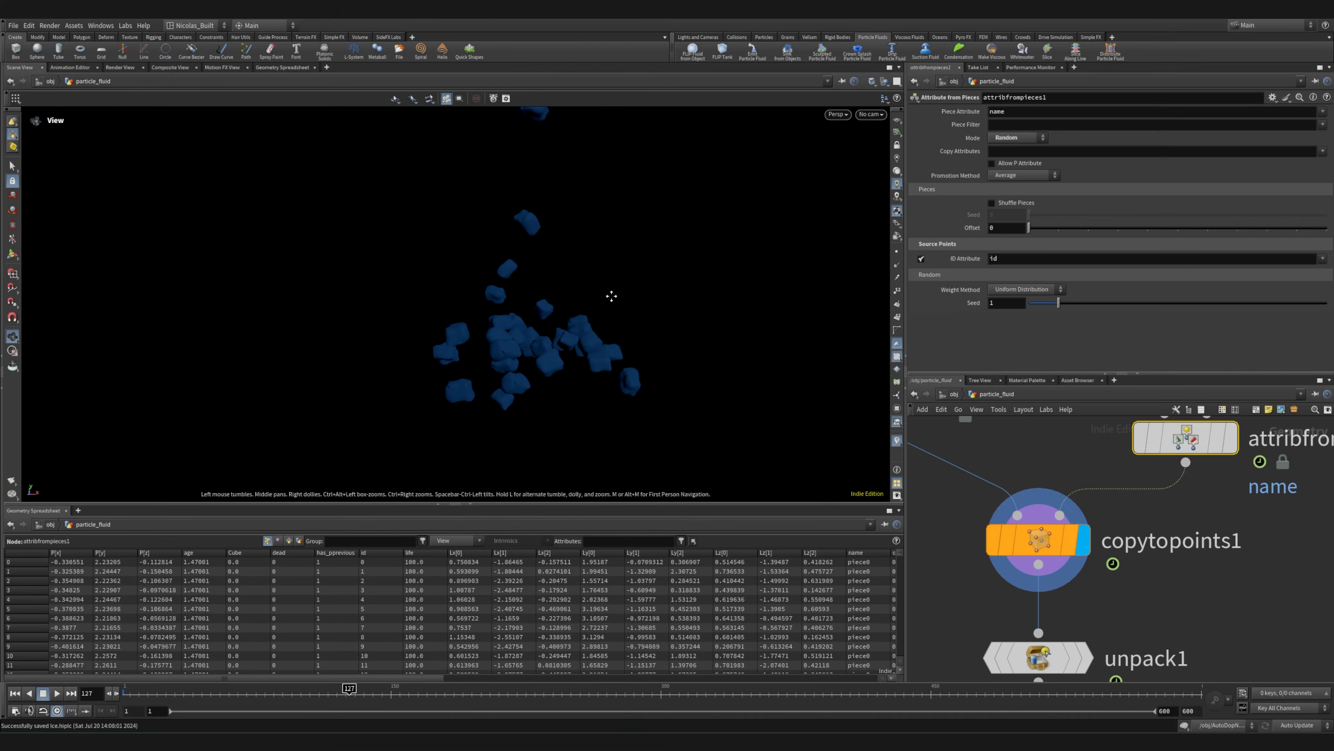
scroll(1271, 490, down, 2)
drag(531, 311, 770, 256)
right_drag(770, 256, 234, 278)
middle_drag(523, 410, 534, 318)
scroll(1160, 617, down, 5)
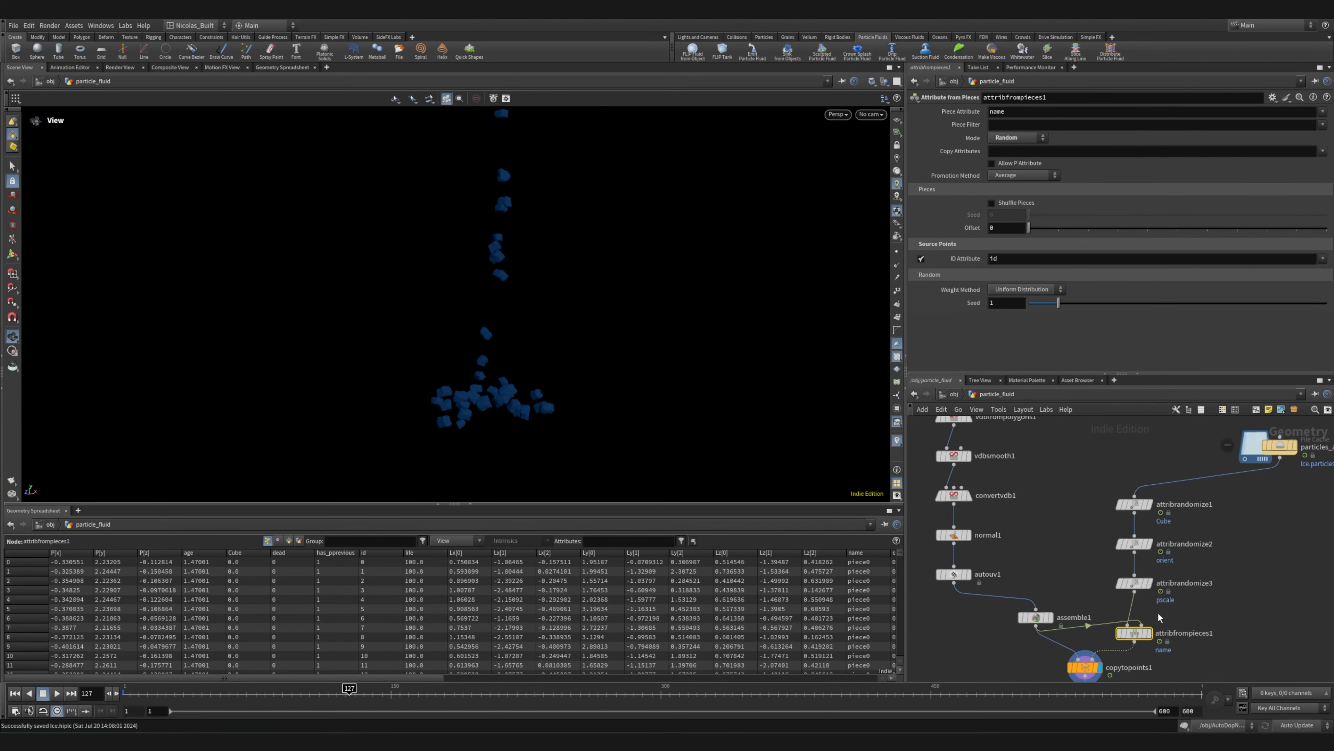
Bypass attribrandomize2 and attribrandomize3 together to compare the chunks up close without random orientation and scale, then re-enable both
drag(1231, 530, 1109, 616)
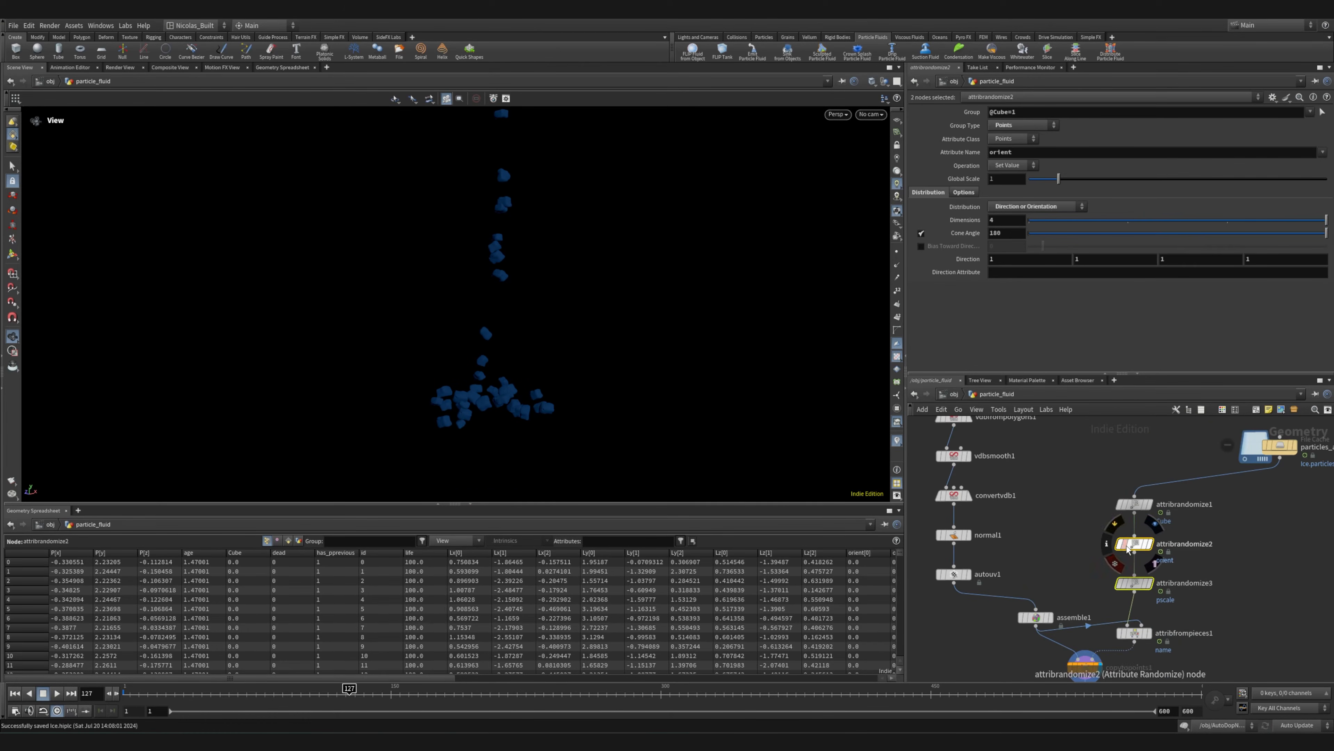
click(1116, 523)
click(1116, 524)
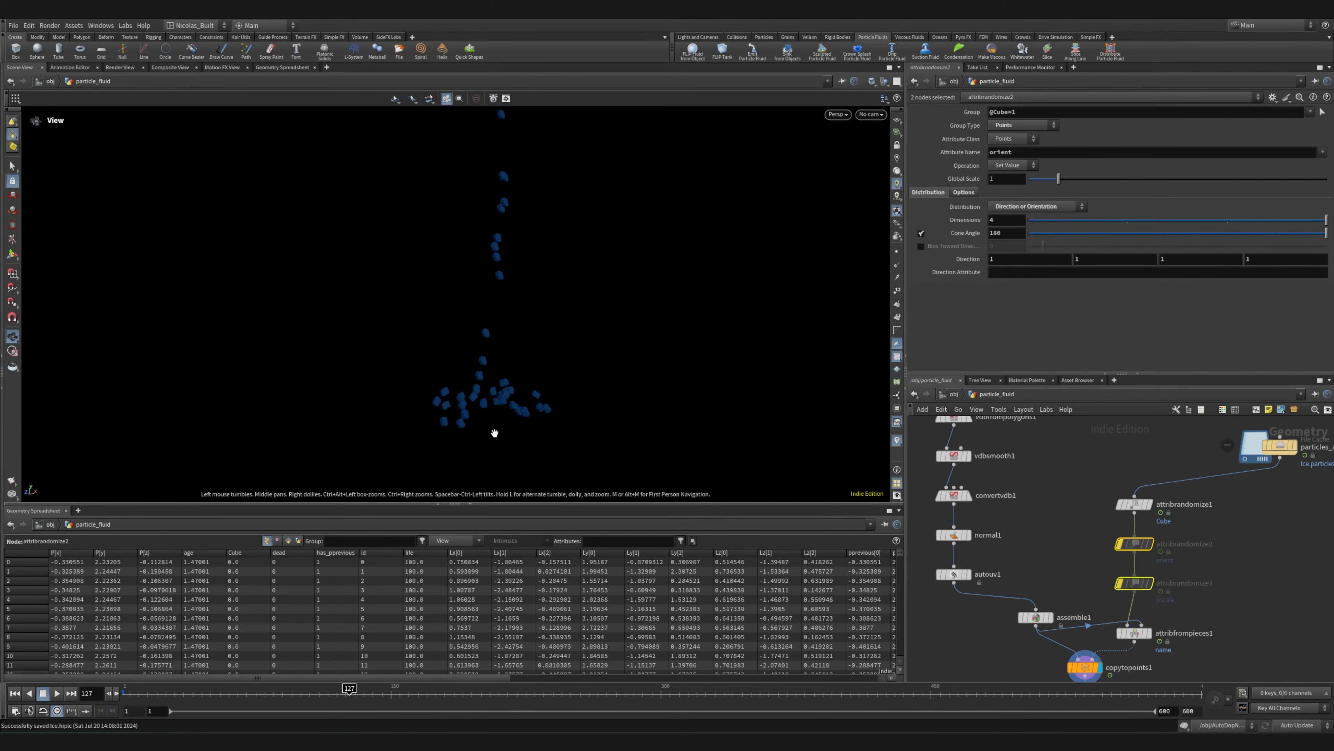
scroll(491, 421, up, 10)
drag(531, 402, 643, 402)
click(1116, 524)
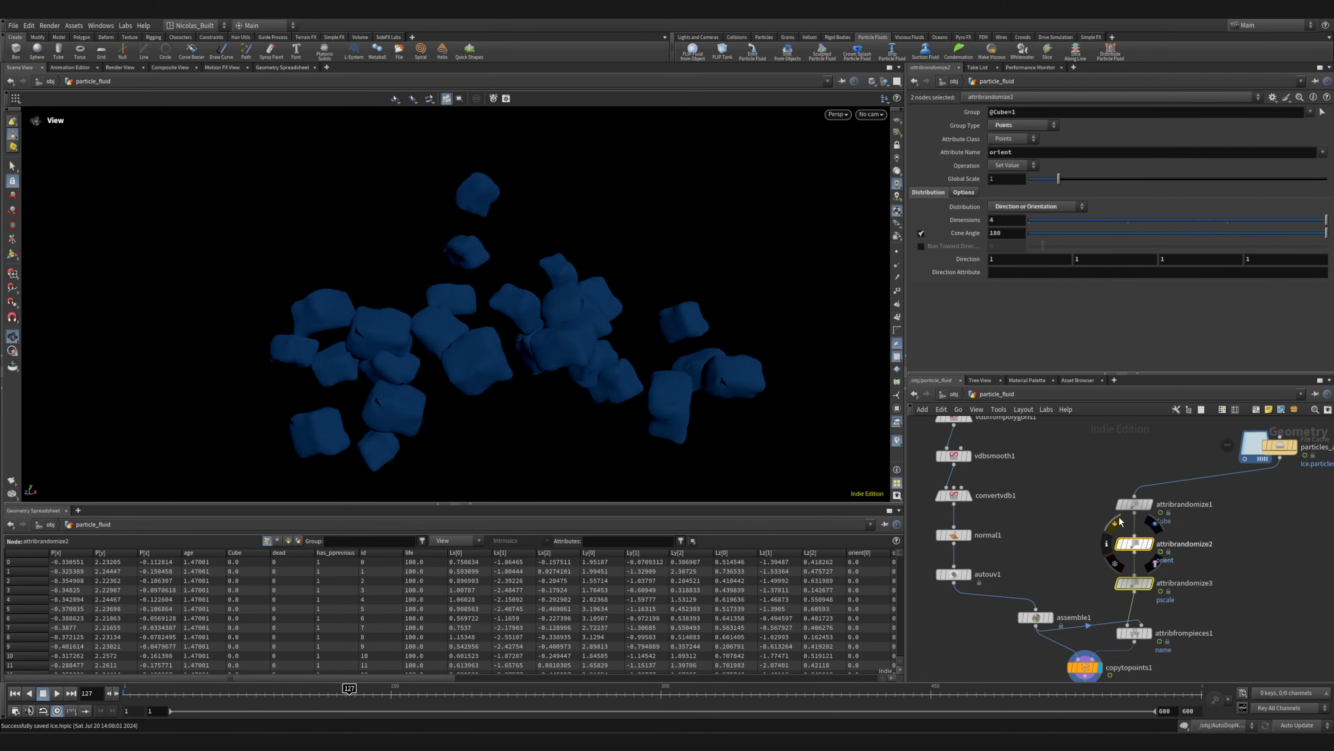
drag(507, 335, 671, 339)
middle_drag(1080, 567, 1018, 435)
scroll(1054, 576, down, 1)
scroll(1043, 572, up, 7)
mouse_move(1165, 547)
middle_down()
mouse_move(1171, 513)
mouse_move(1171, 614)
mouse_move(1162, 543)
middle_up()
click(1004, 458)
middle_drag(1066, 529, 1065, 438)
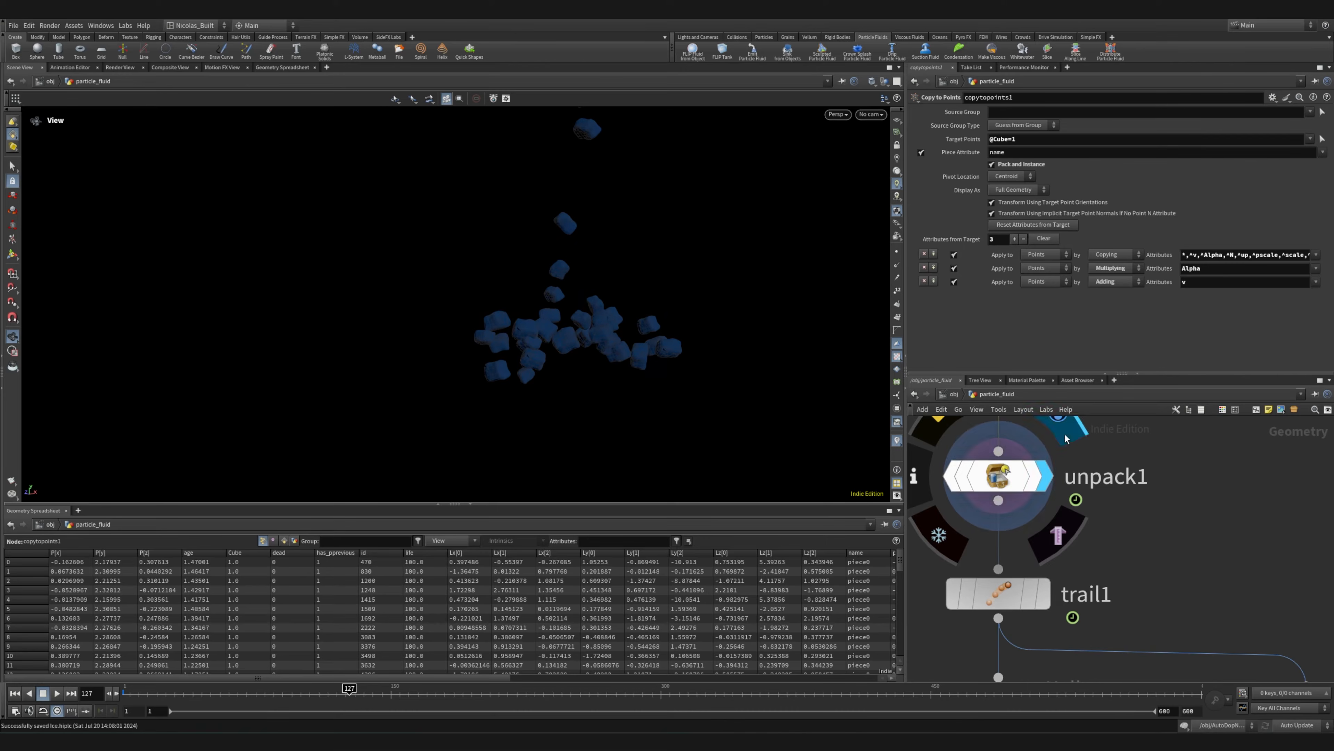
Continue down the chain past trail1 and display the output of the OUT_Crokant null
middle_drag(1028, 597, 1007, 492)
middle_drag(1151, 518, 1180, 446)
scroll(1150, 457, down, 3)
middle_drag(1210, 511, 1002, 577)
click(969, 499)
scroll(1002, 577, down, 5)
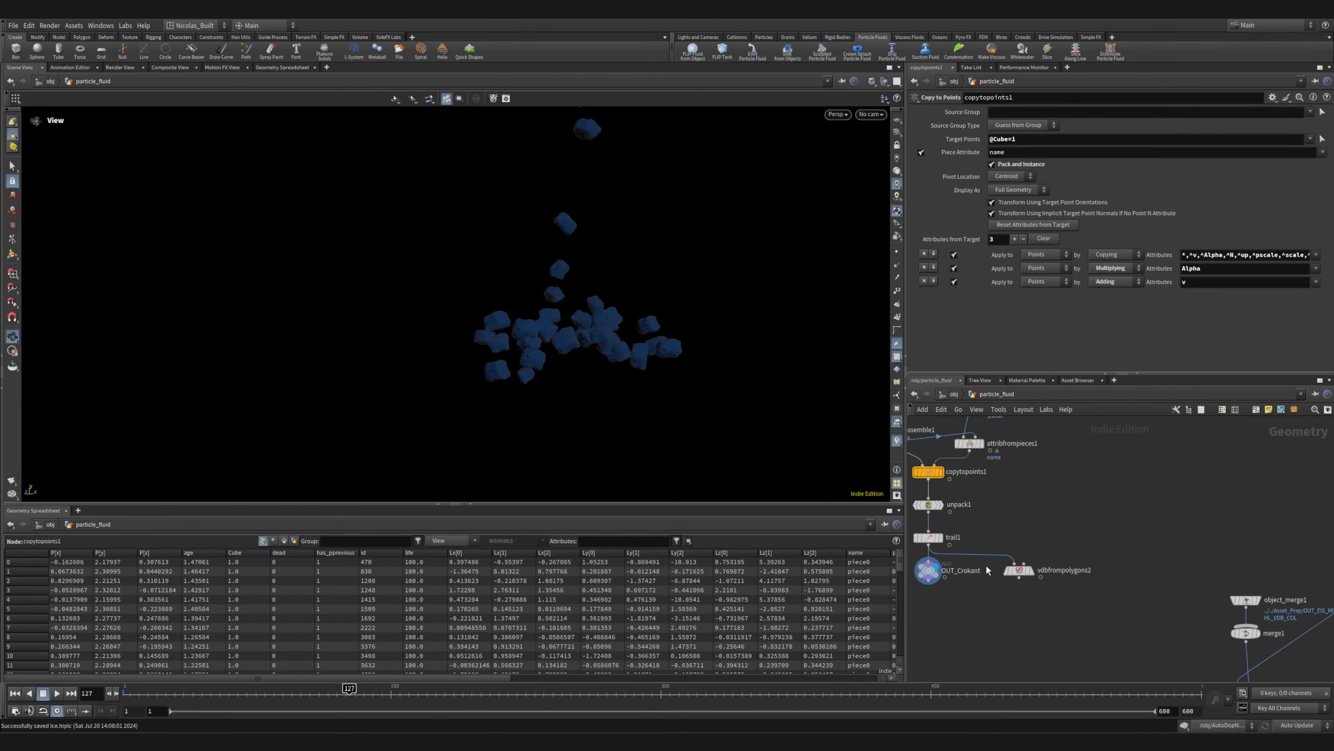
Save the scene and display the output of vdbfrompolygons2
scroll(1018, 572, up, 6)
key(ctrl+s)
click(1087, 515)
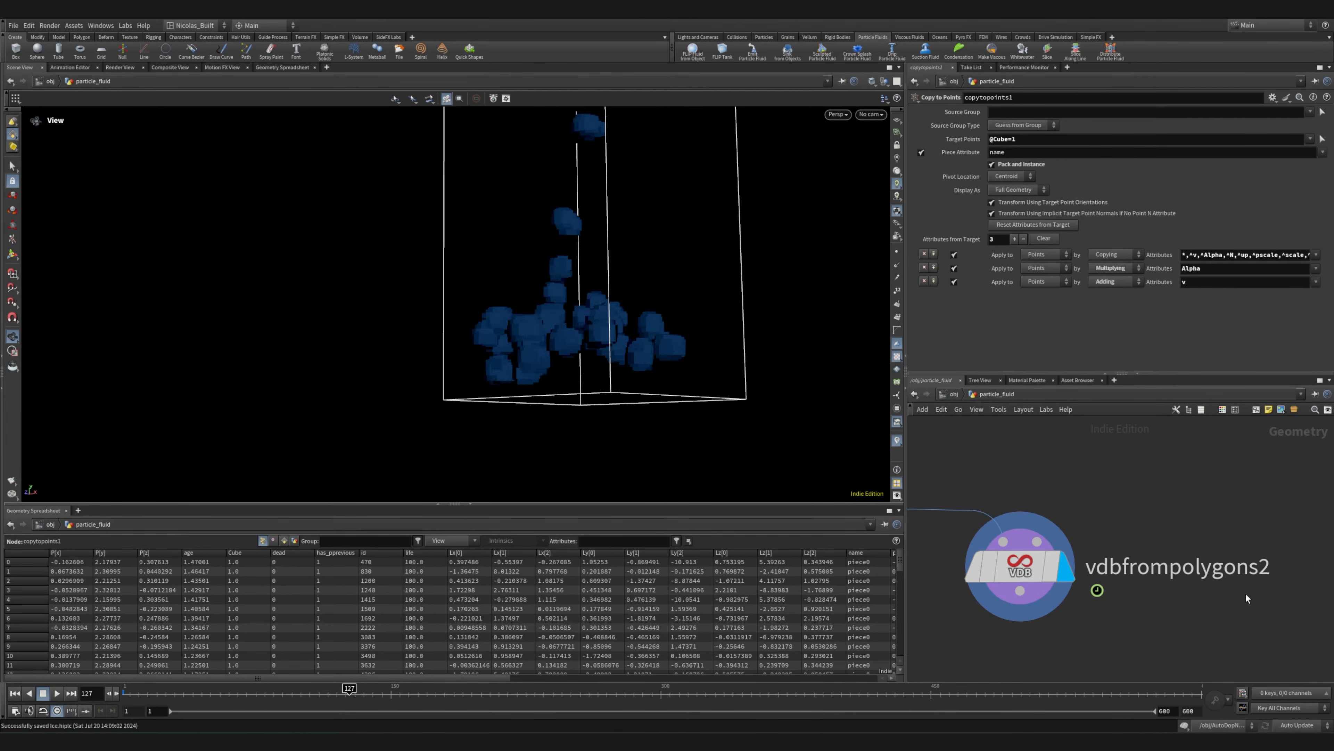
Examine the chunk VDB output of vdbfrompolygons2 as a whole and find where that node sits relative to the fluid surface branch
drag(536, 292, 399, 295)
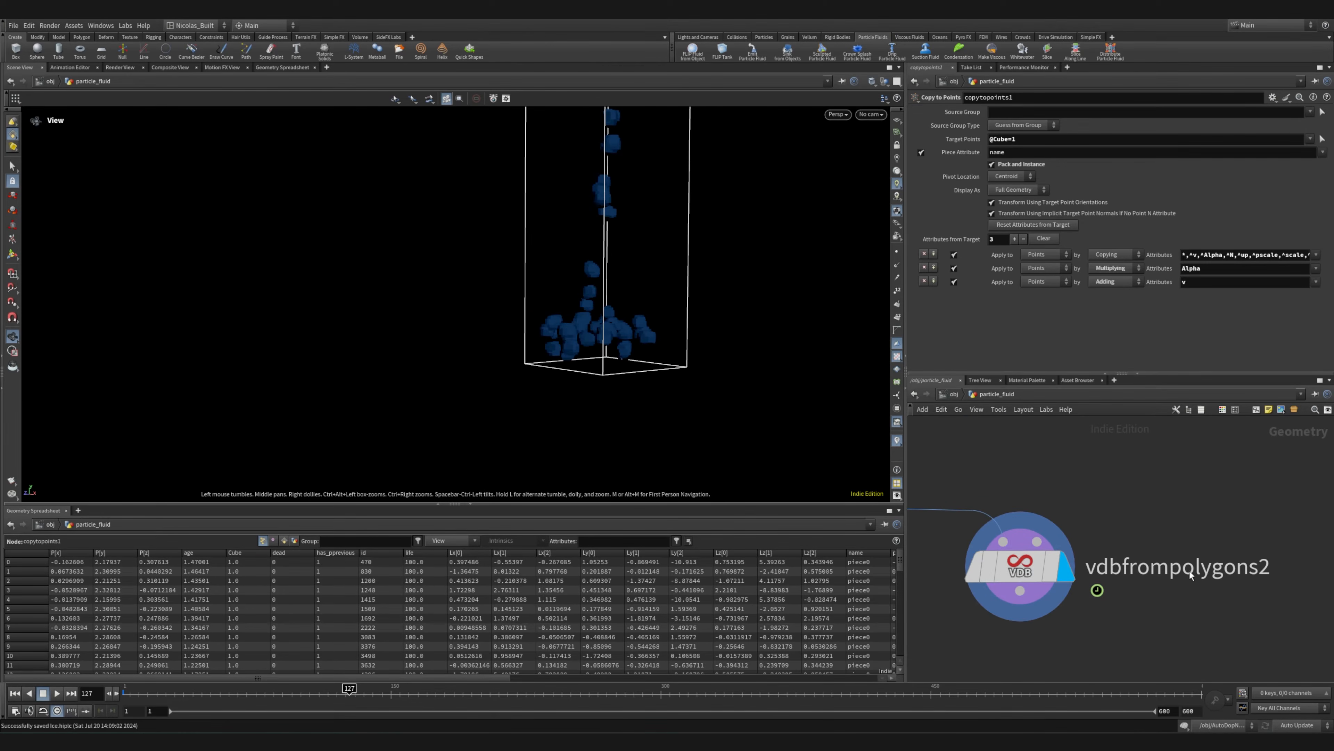
scroll(1013, 471, down, 6)
scroll(1194, 571, up, 8)
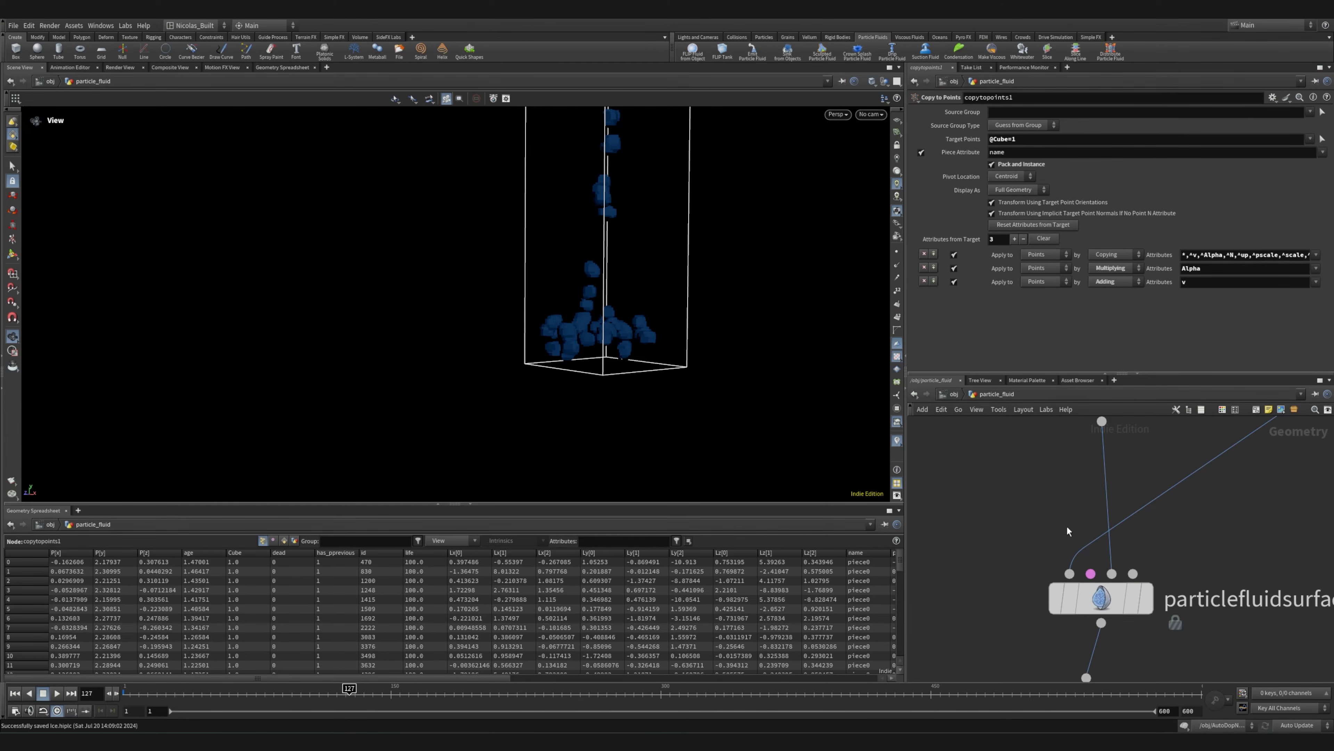
middle_drag(1102, 509, 1207, 566)
scroll(1206, 565, down, 8)
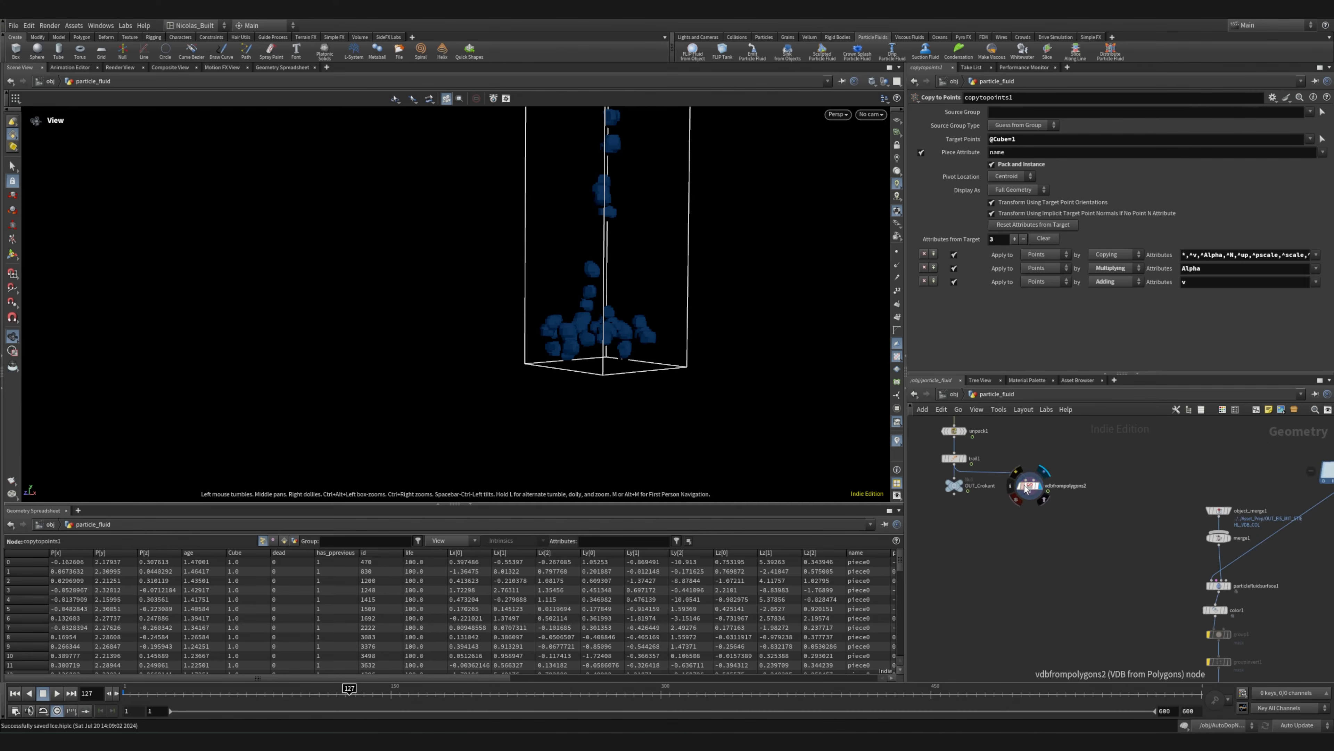
scroll(1118, 529, up, 7)
scroll(971, 525, down, 9)
Select all the nodes of the chunk branch together, including particles_all
middle_drag(1298, 607, 1240, 625)
scroll(1250, 625, down, 5)
drag(1124, 500, 1234, 619)
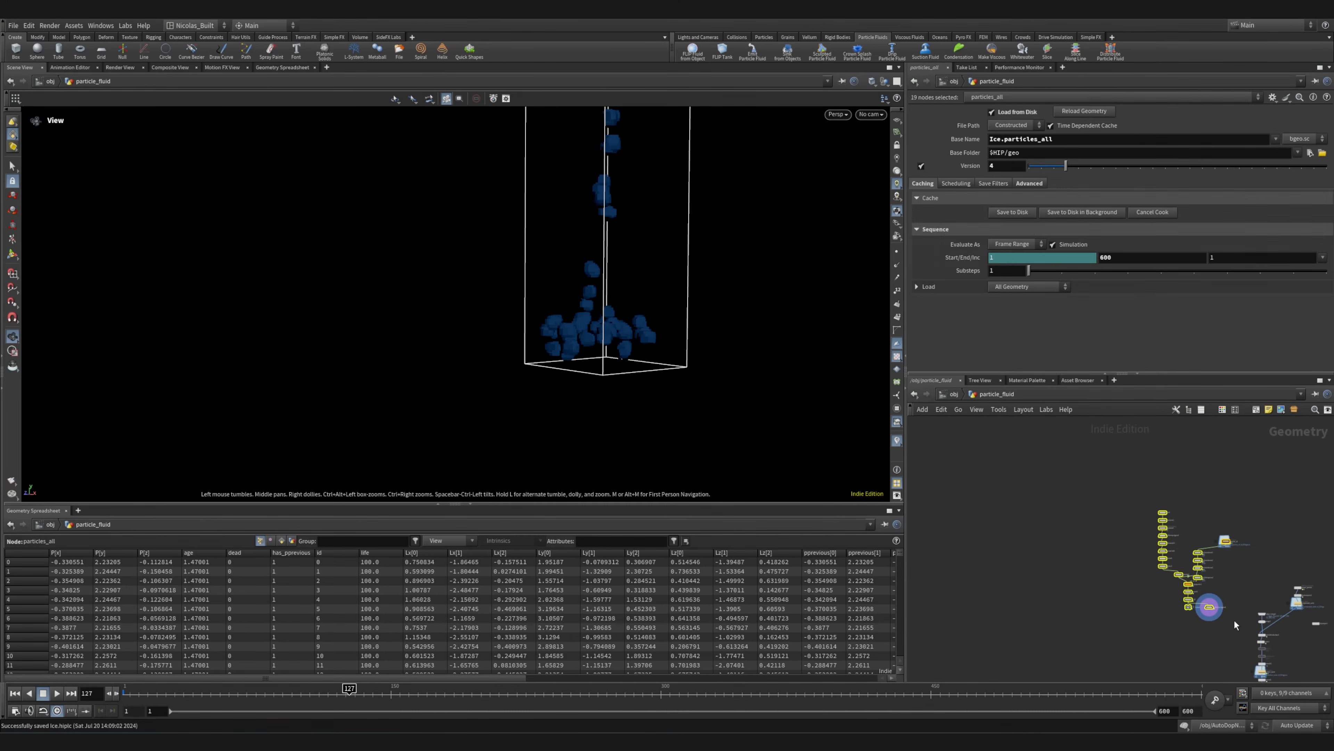
click(1217, 537)
Trace the fluid surface branch from object_merge1 and particlefluidsurface1 back to the compressed_cache file cache
middle_drag(1238, 647, 1107, 556)
scroll(1106, 552, up, 4)
scroll(988, 605, up, 3)
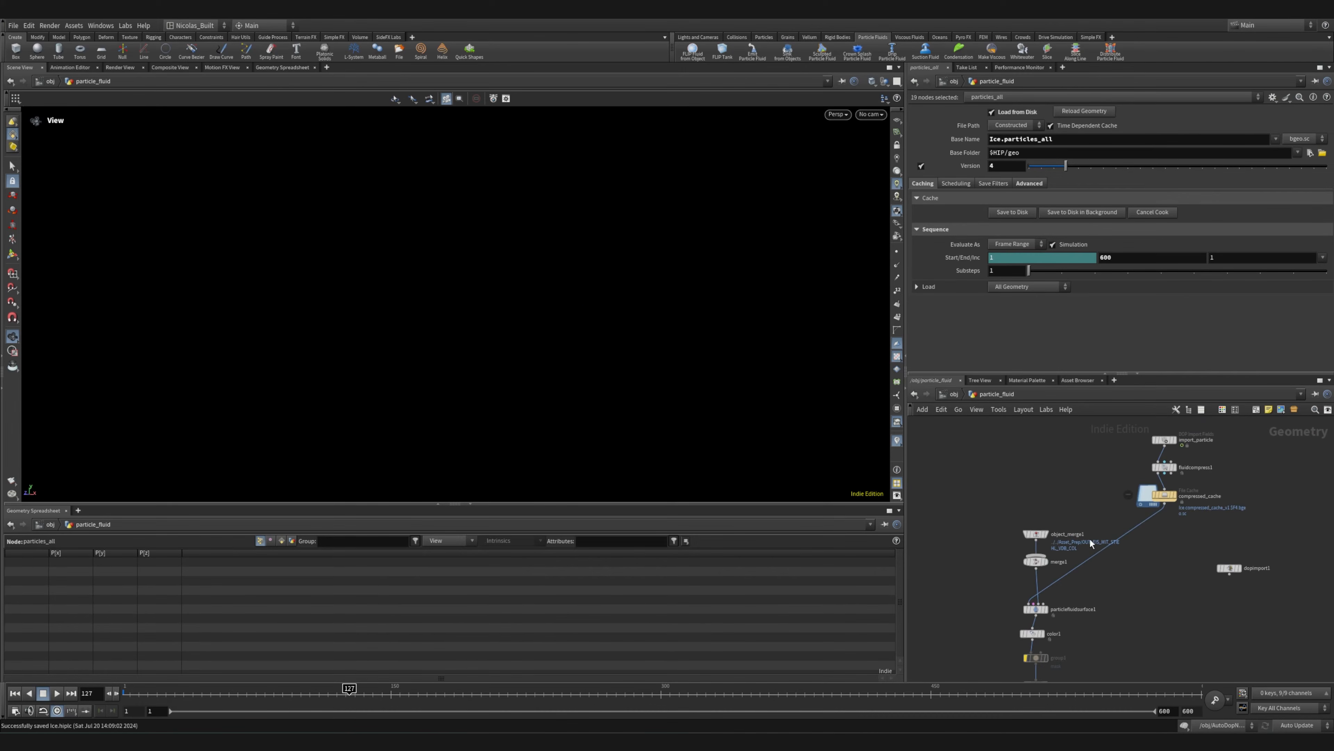
scroll(1073, 536, up, 5)
middle_drag(1069, 596, 1056, 535)
scroll(1055, 552, down, 5)
middle_drag(1149, 531, 1121, 618)
mouse_move(1111, 579)
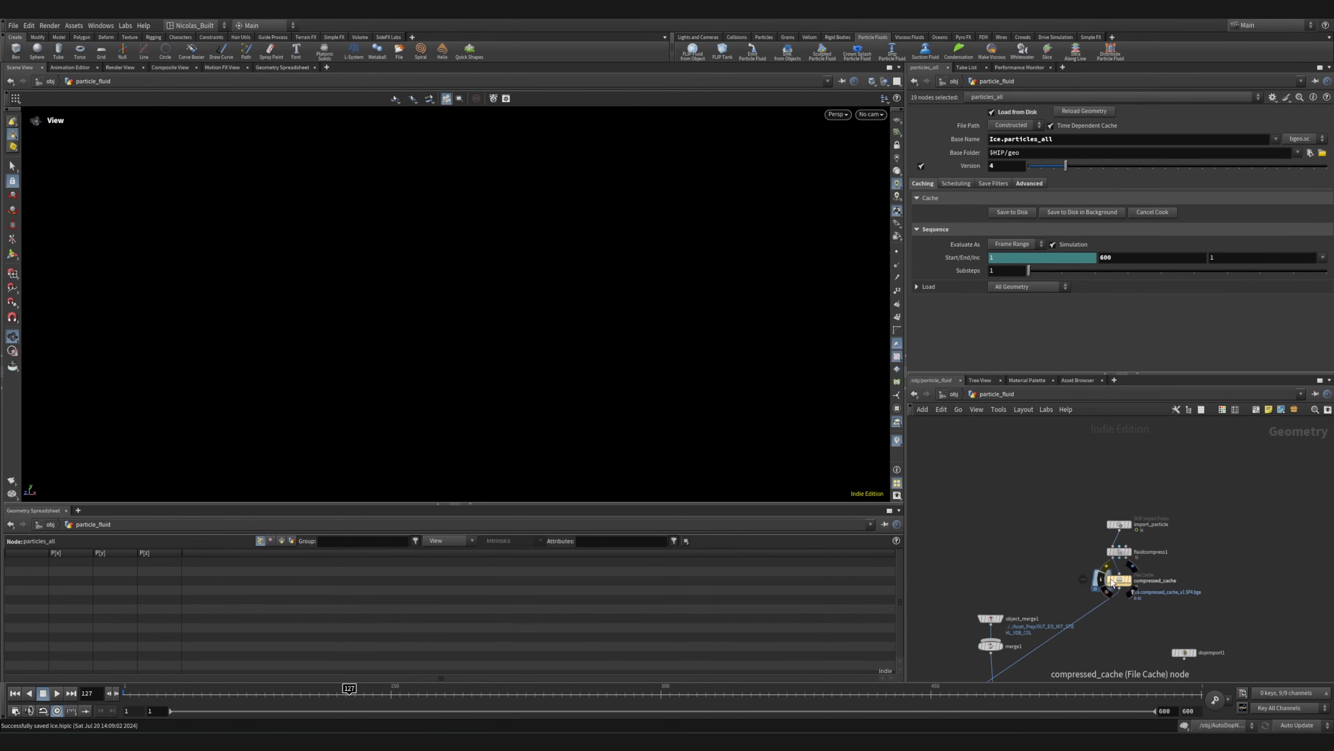
Follow compressed_cache down to particlefluidsurface1, display that node's output and open its parameters
scroll(1111, 579, up, 7)
middle_drag(999, 618, 1081, 435)
scroll(1016, 532, down, 6)
middle_drag(1012, 573, 1116, 519)
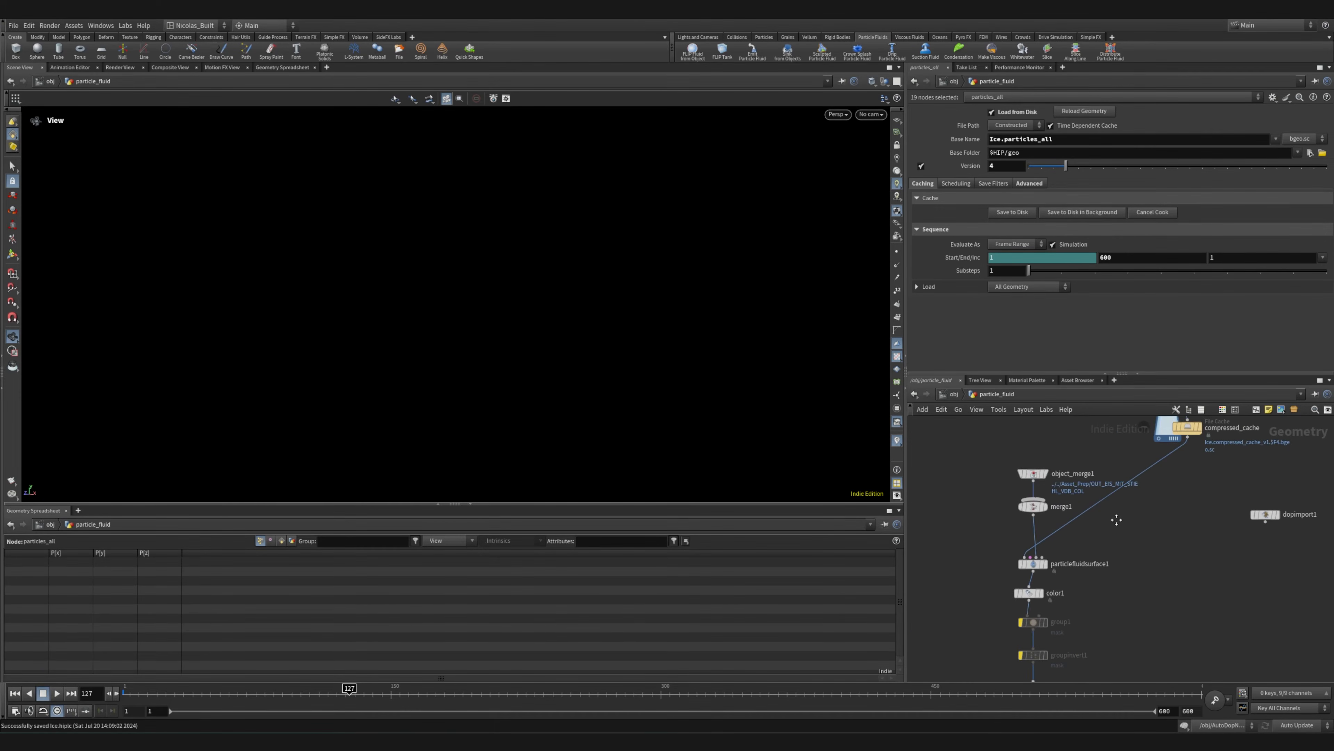
scroll(1025, 564, up, 5)
mouse_move(1021, 565)
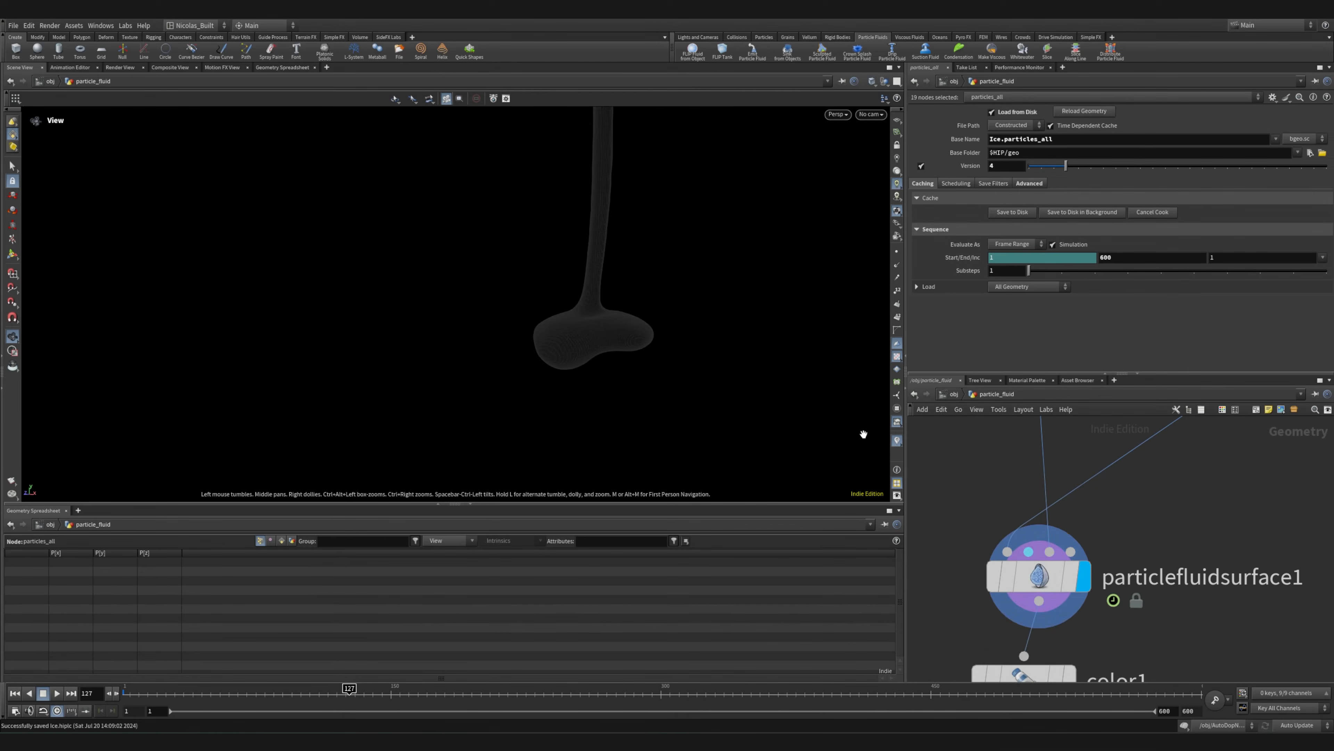
click(1025, 586)
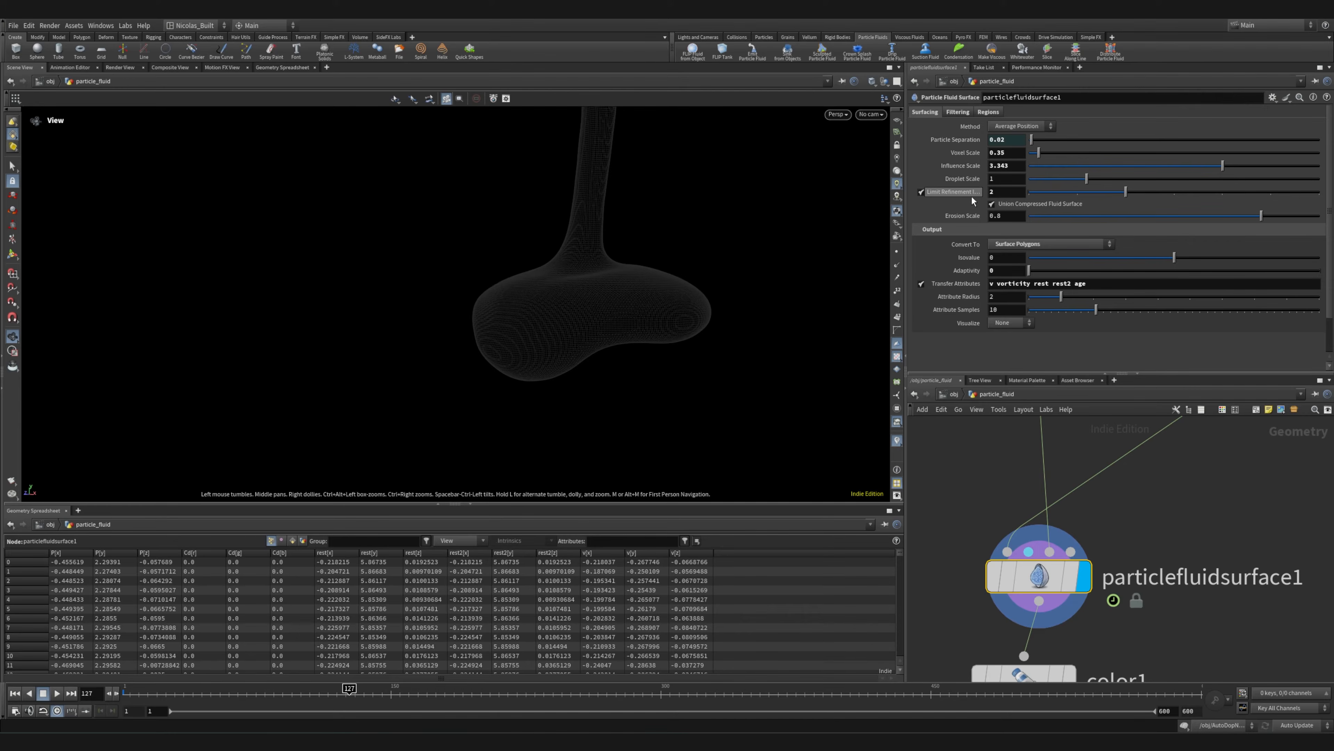
Inspect the fluid surface mesh up close alongside particlefluidsurface1's surfacing, output and attribute transfer settings
drag(661, 261, 634, 265)
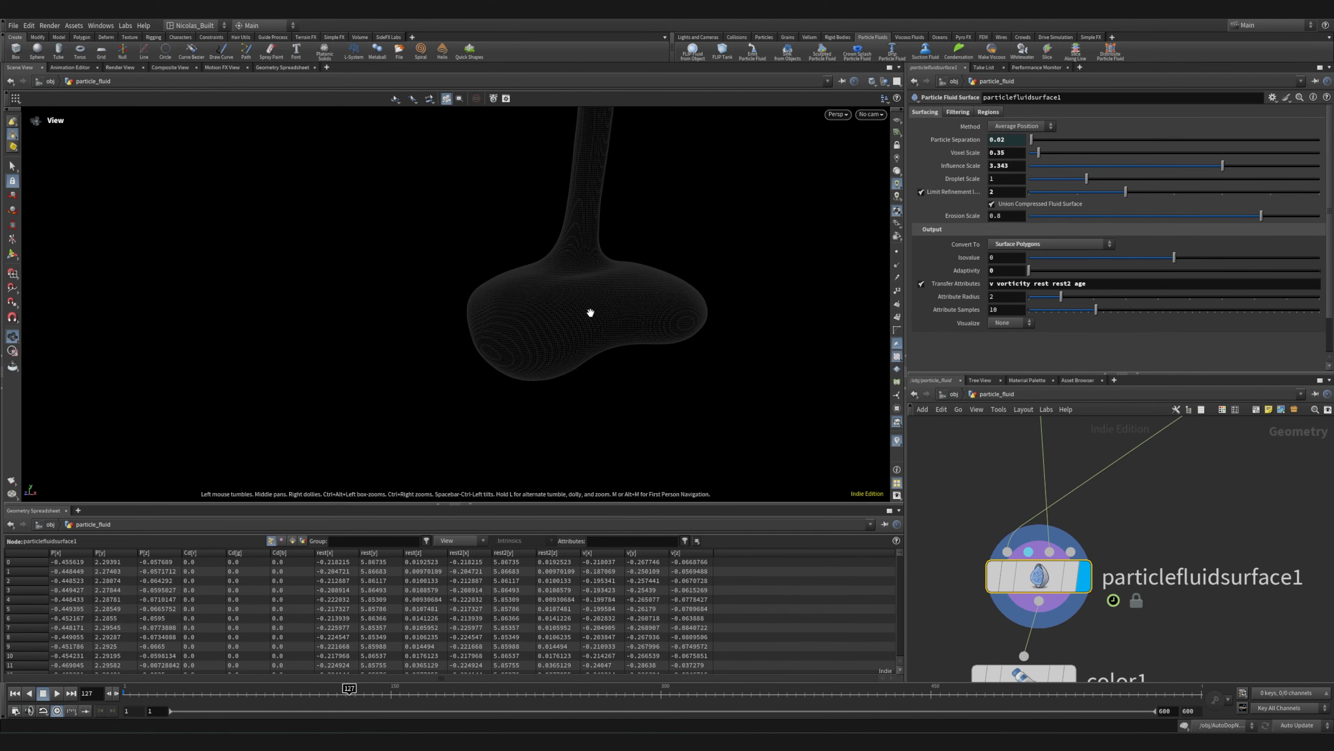
scroll(591, 310, up, 5)
right_drag(1102, 239, 601, 234)
middle_drag(709, 215, 681, 330)
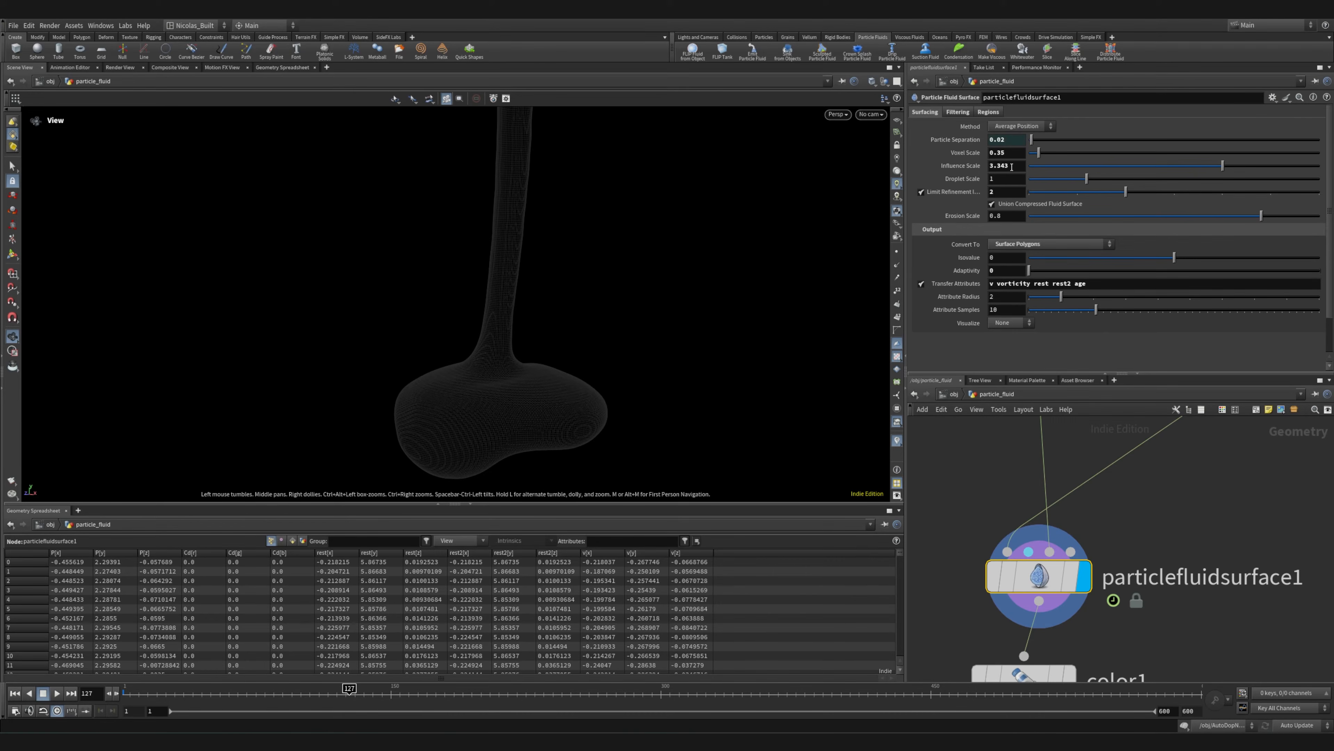
right_drag(514, 408, 870, 311)
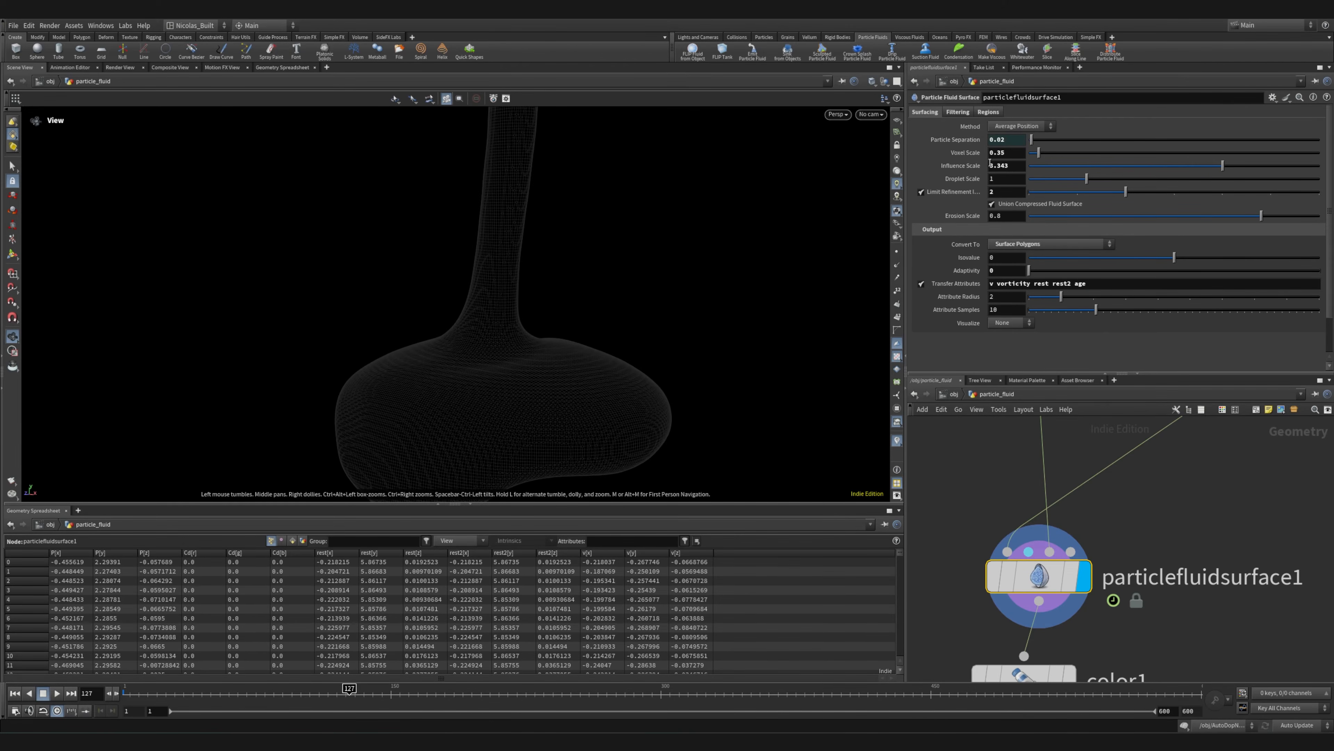
middle_drag(500, 402, 458, 256)
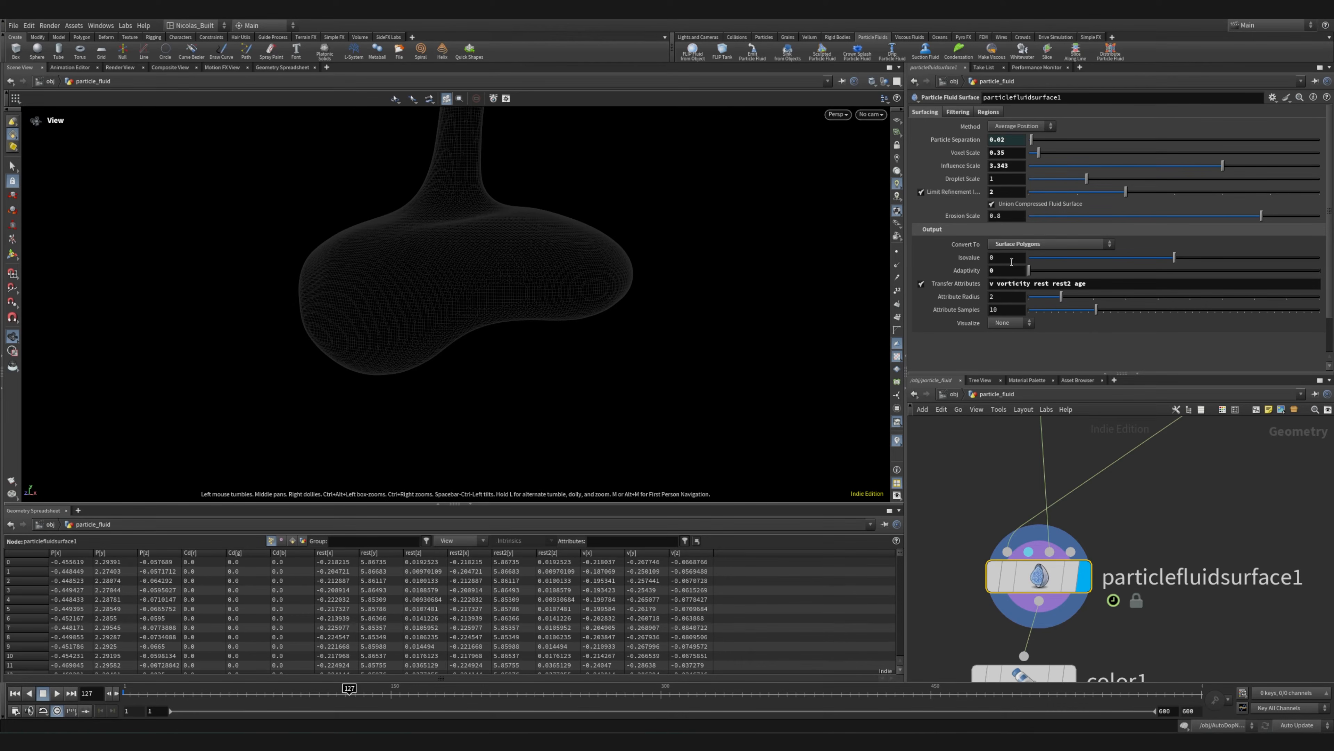
scroll(973, 268, down, 2)
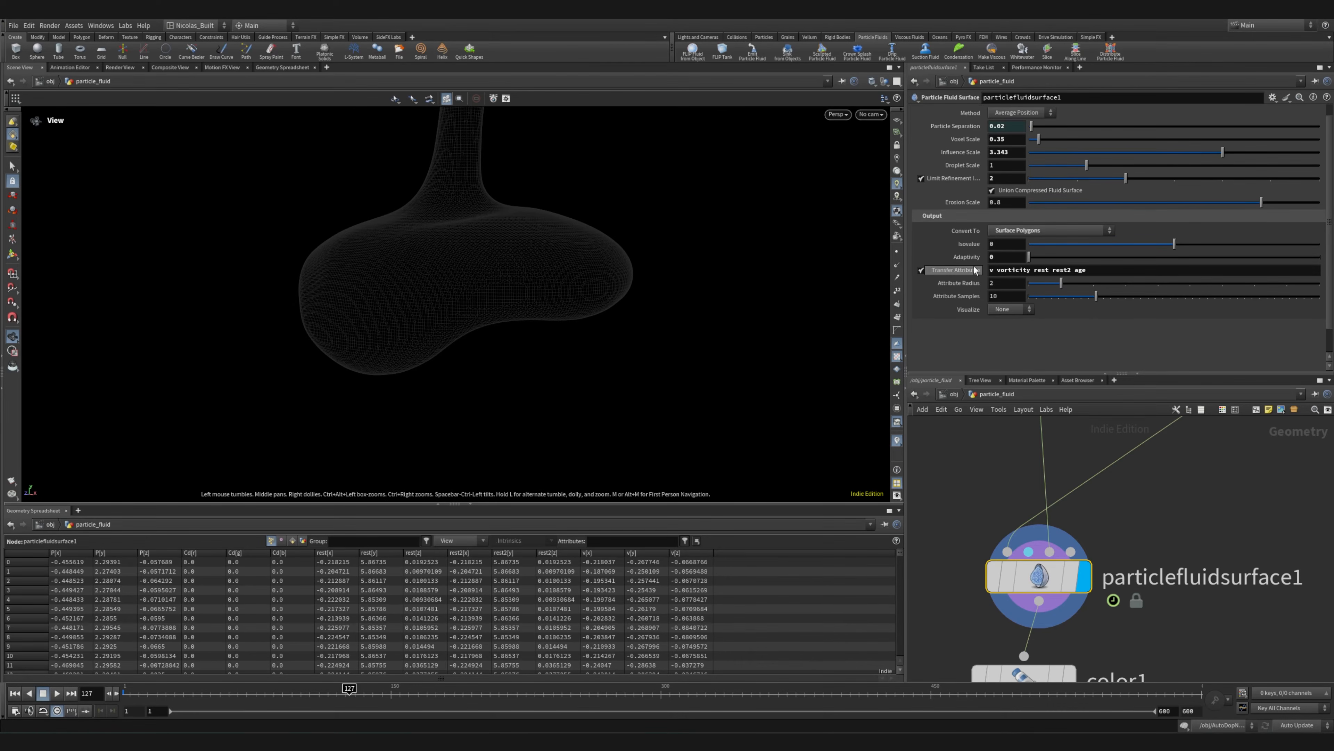
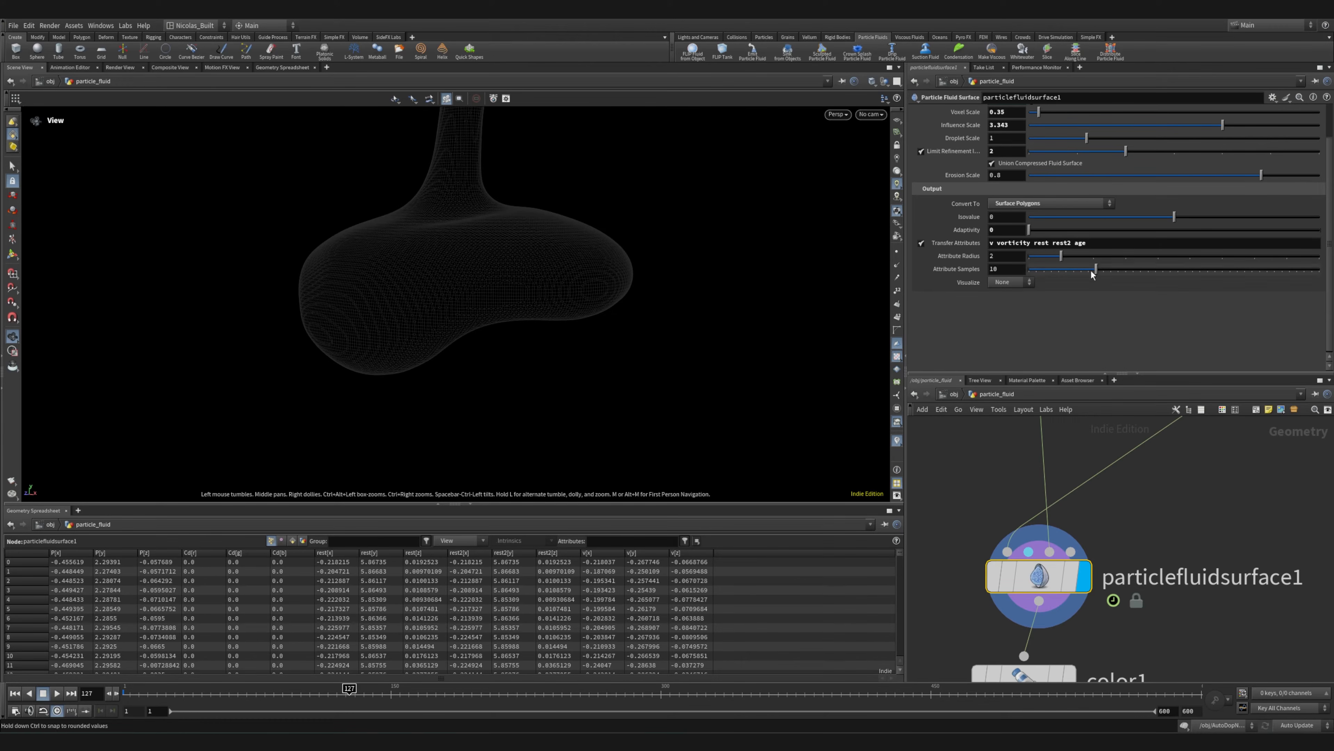
Examine particlefluidsurface1's Filtering and Regions settings alongside the fluid surface mesh
middle_drag(1203, 515, 1168, 380)
click(923, 442)
middle_drag(1142, 495, 1187, 584)
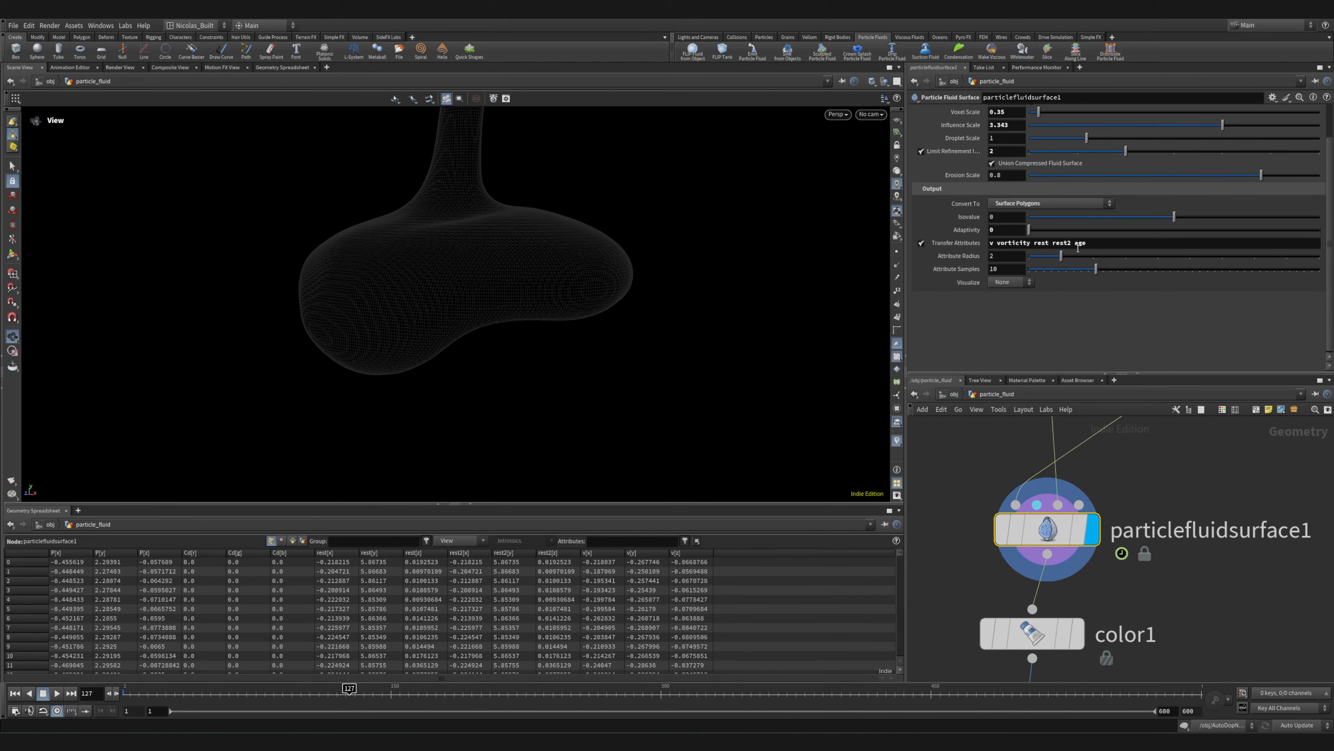
scroll(991, 253, up, 2)
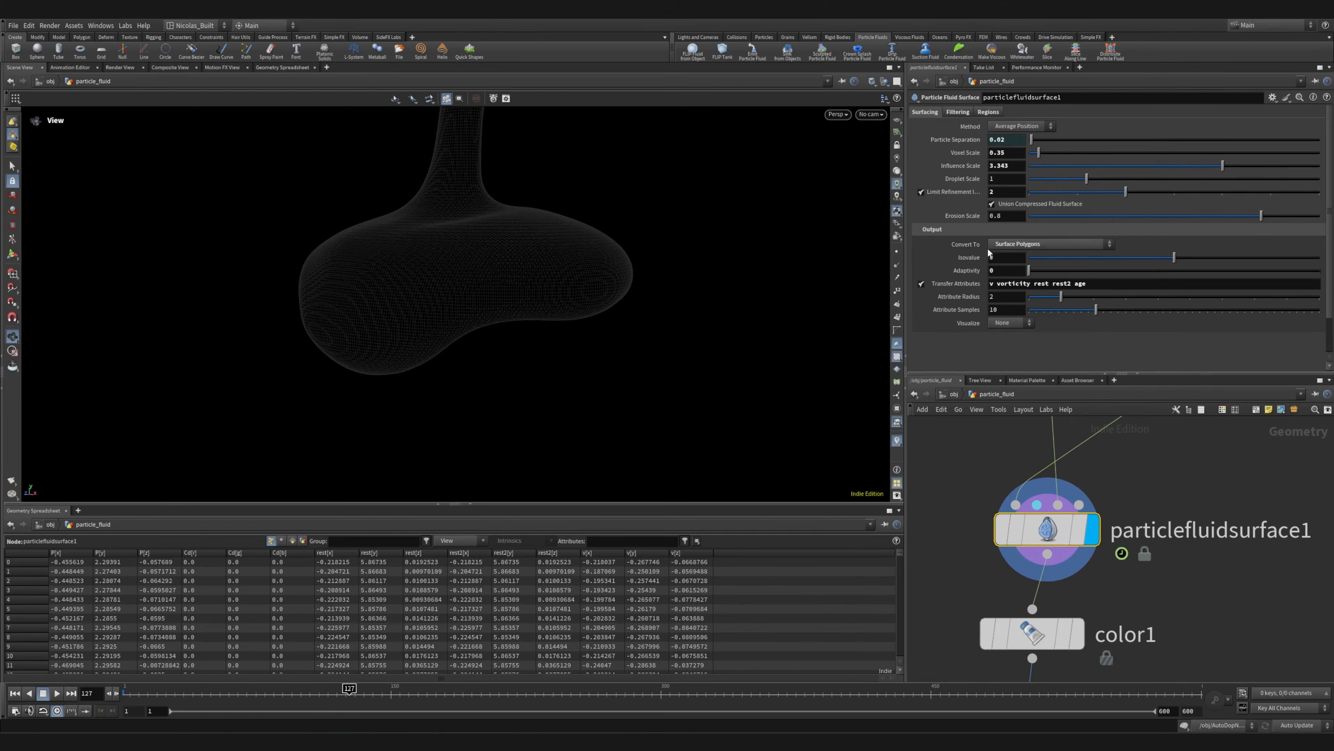
click(958, 112)
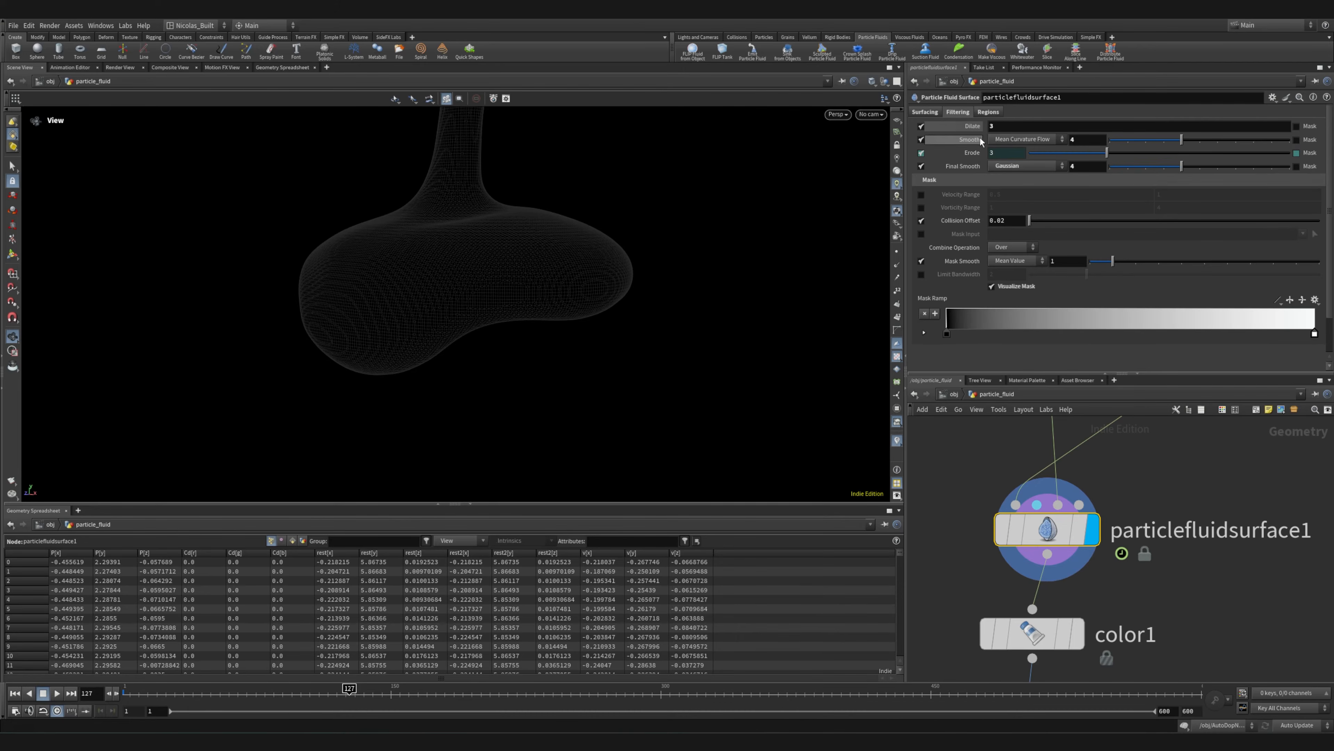
drag(554, 298, 431, 295)
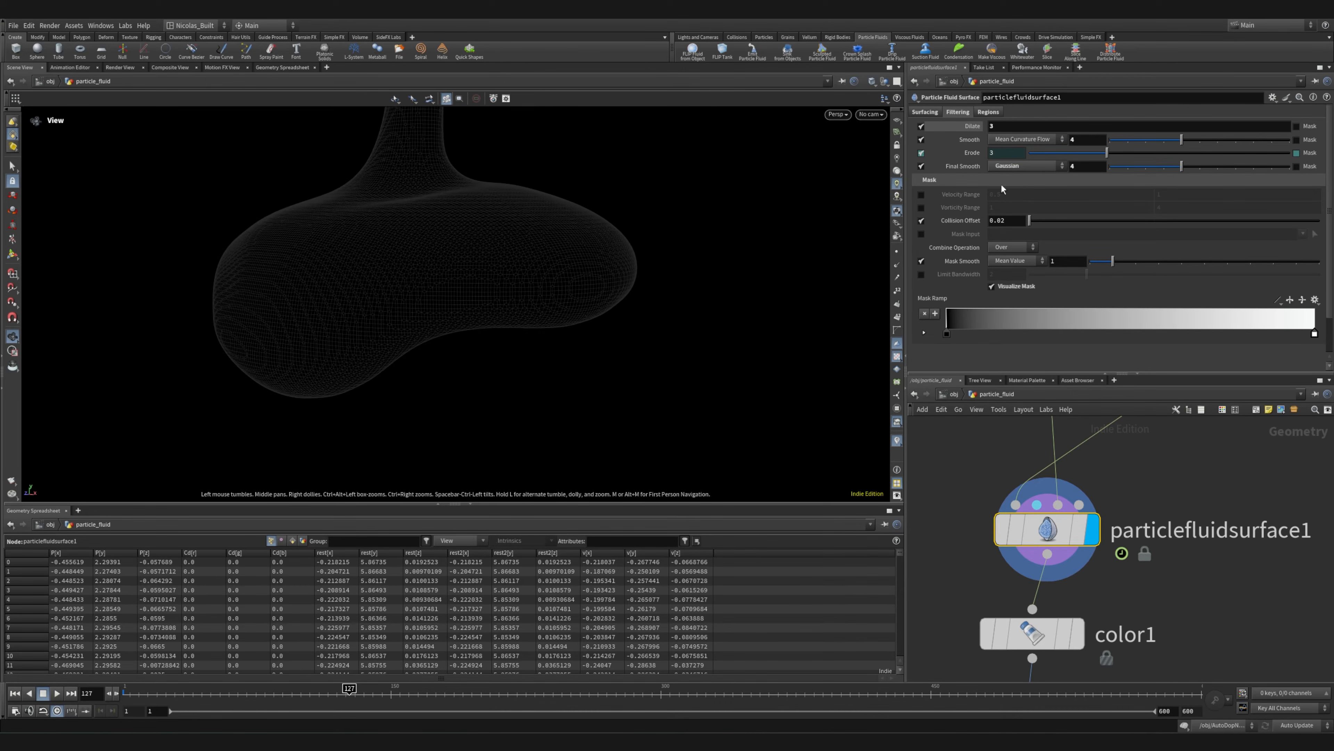
drag(540, 248, 455, 224)
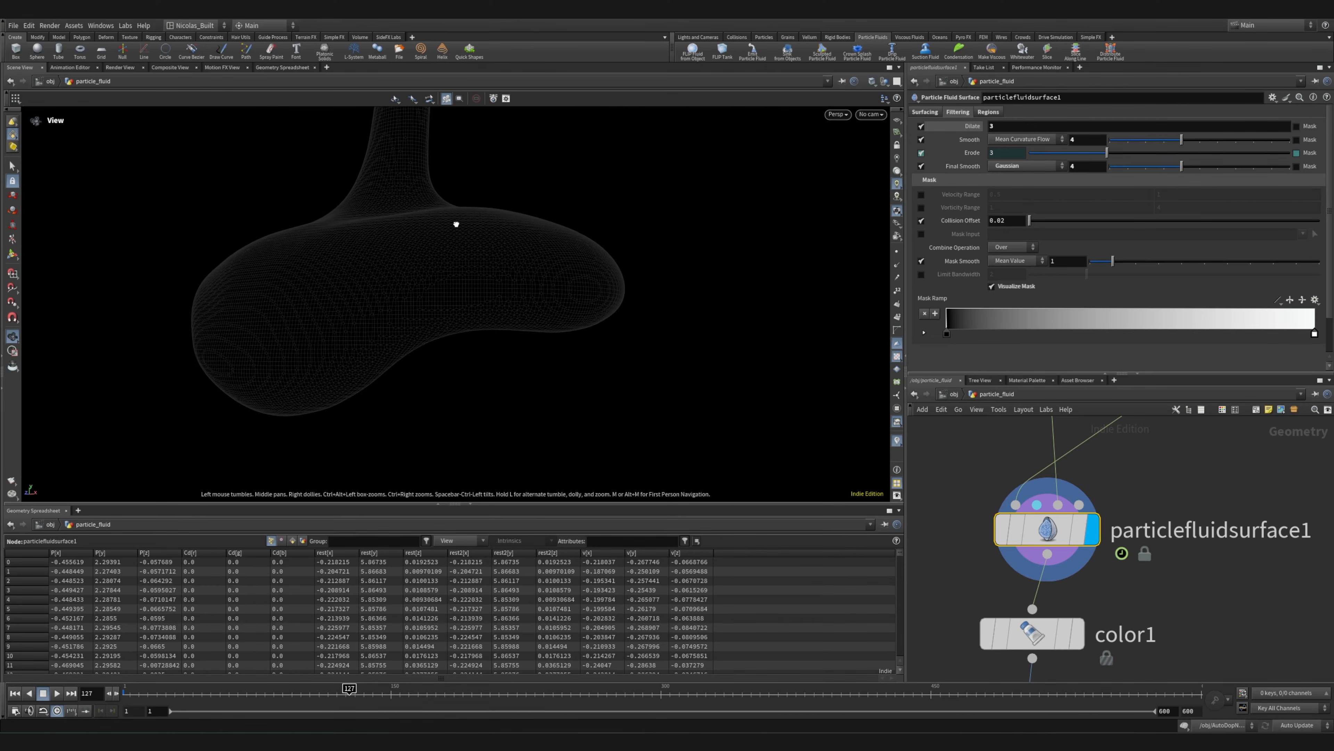
click(989, 113)
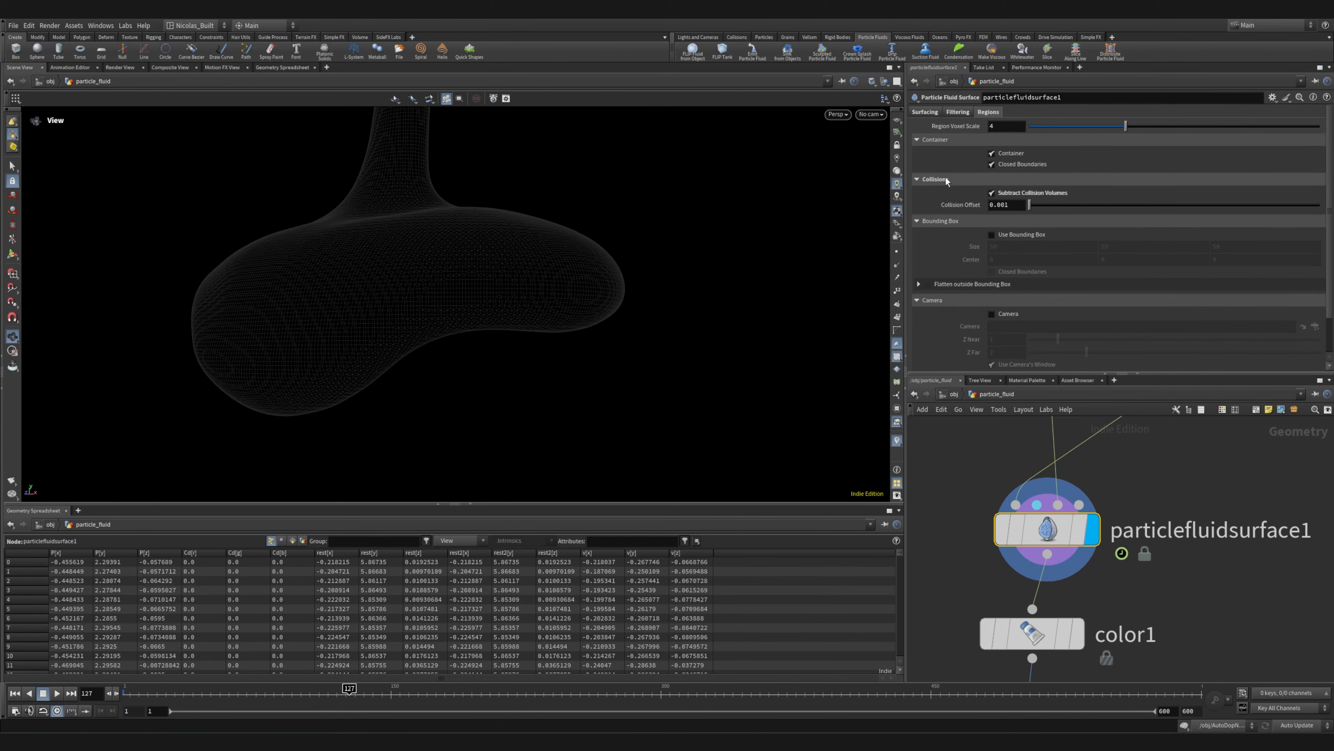
Display merge1's output and inspect the collision volume that feeds particlefluidsurface1
middle_drag(1167, 490, 1138, 621)
scroll(1138, 621, down, 3)
mouse_move(1087, 547)
click(1102, 518)
right_drag(463, 349, 657, 402)
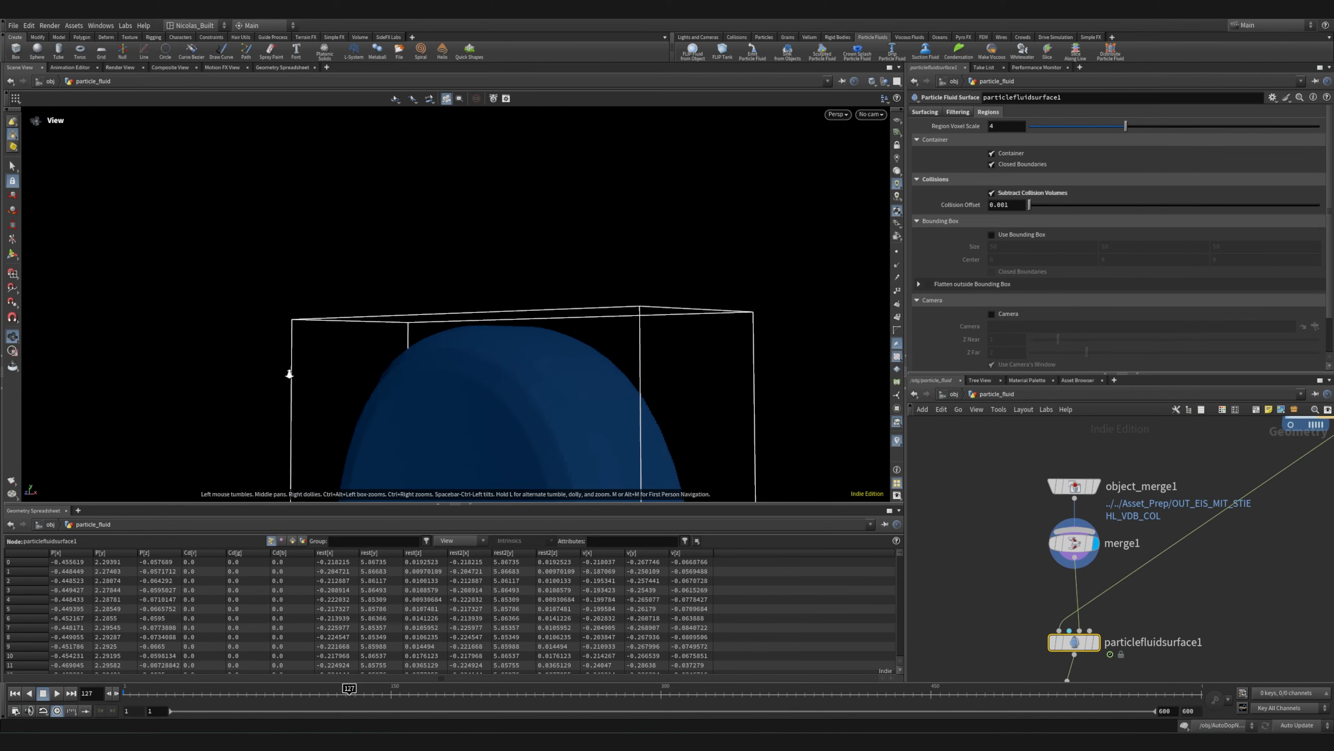
middle_drag(594, 416, 595, 271)
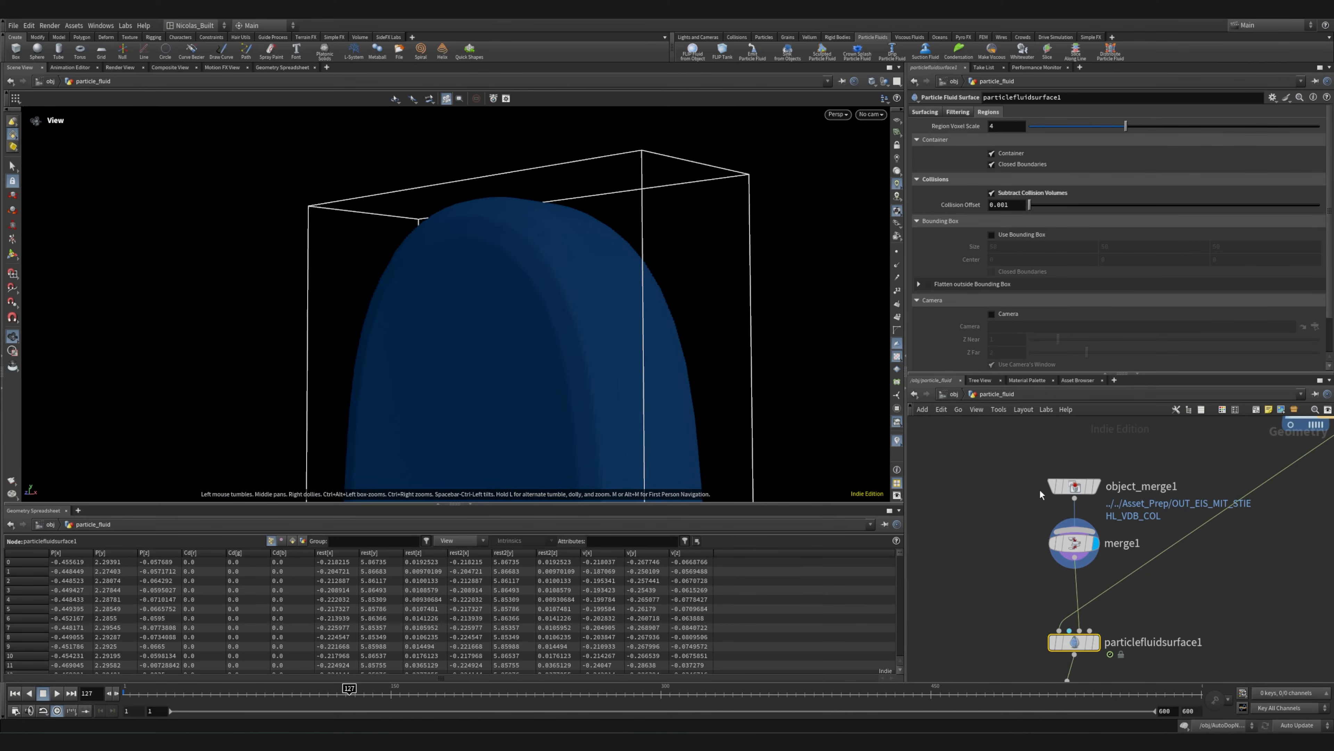
Return to particlefluidsurface1's Filtering settings, then display its output and color1's output and inspect the colored surface
click(958, 113)
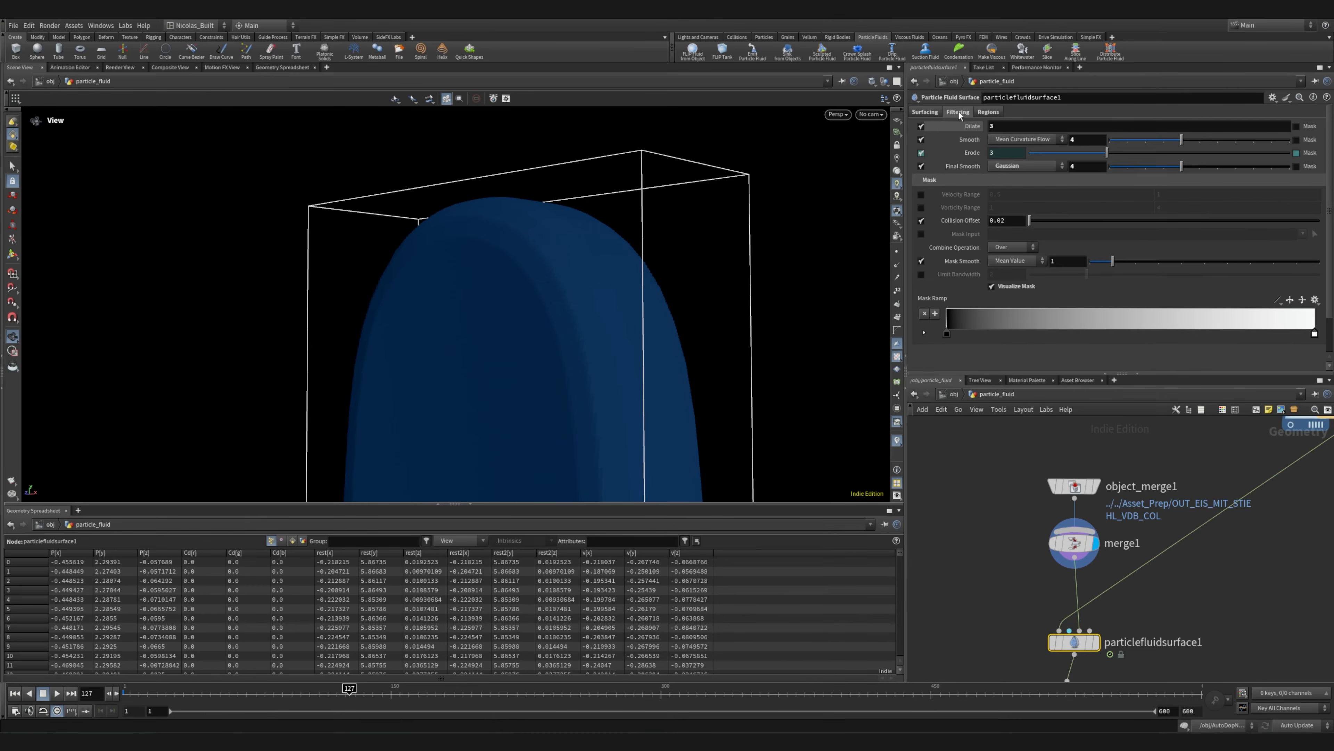
middle_drag(1241, 580, 1195, 417)
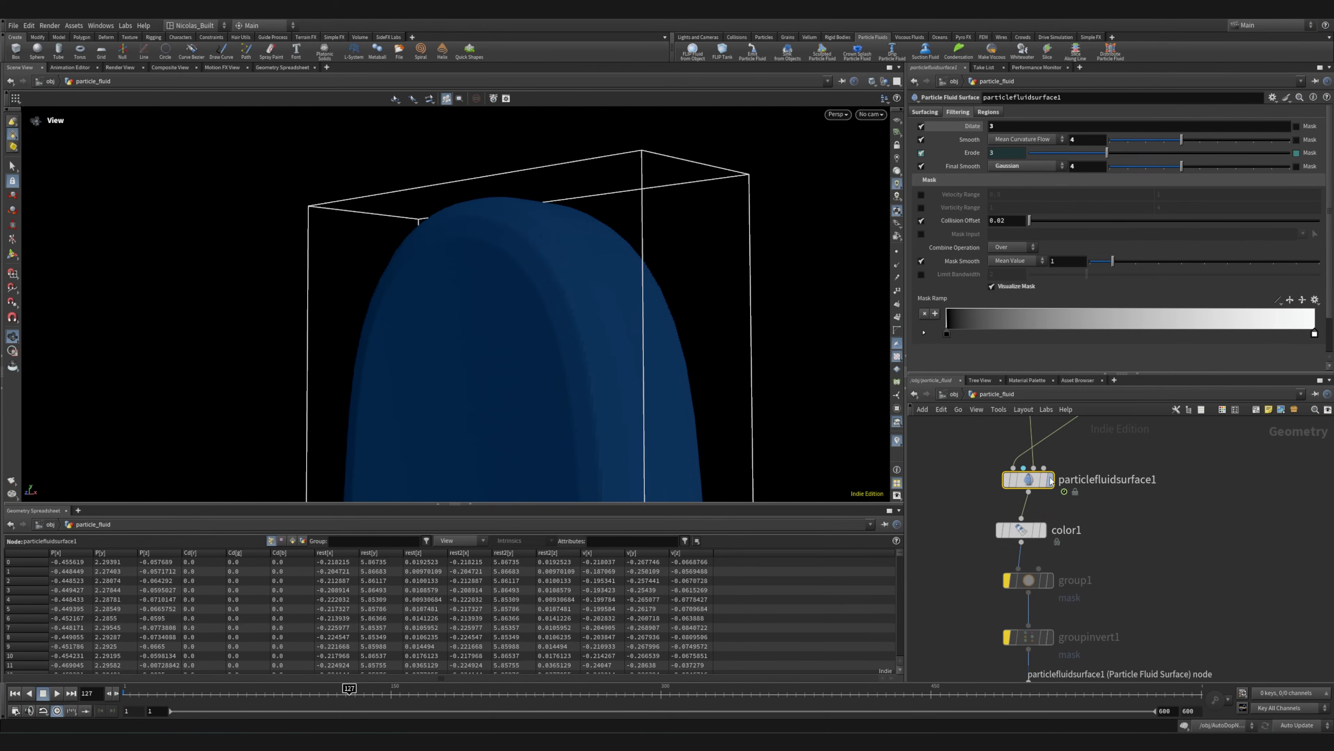
mouse_move(1035, 479)
click(1056, 452)
mouse_move(1029, 529)
click(1049, 503)
middle_drag(589, 221, 657, 400)
right_drag(658, 401, 637, 343)
drag(636, 344, 717, 344)
Display smooth1's output and look at the smoothed fluid surface up close
middle_drag(1100, 656, 1088, 573)
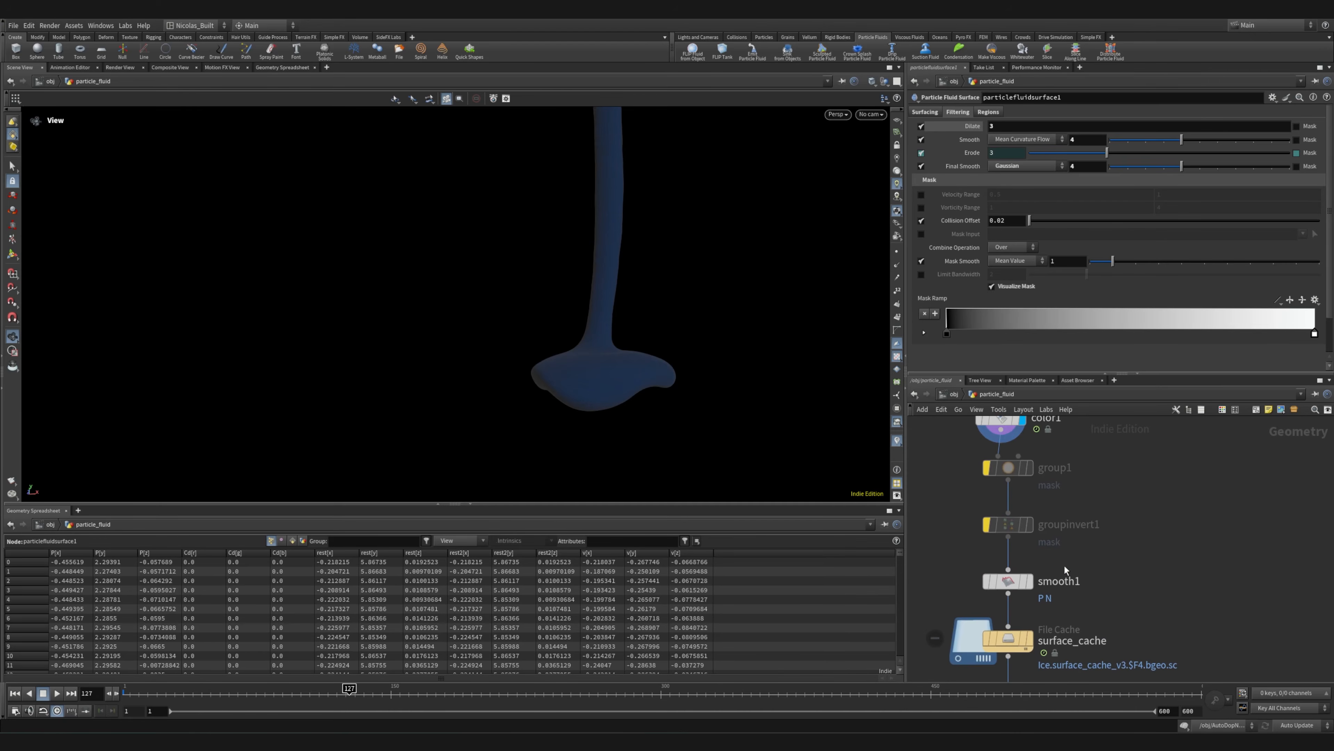
click(1027, 581)
drag(655, 372, 598, 319)
scroll(1185, 598, up, 1)
Display the surface_cache output followed by normal2's, and open normal2's parameters
middle_drag(1185, 598, 1202, 462)
mouse_move(1015, 504)
click(1026, 476)
middle_drag(1163, 541, 1186, 461)
click(1057, 483)
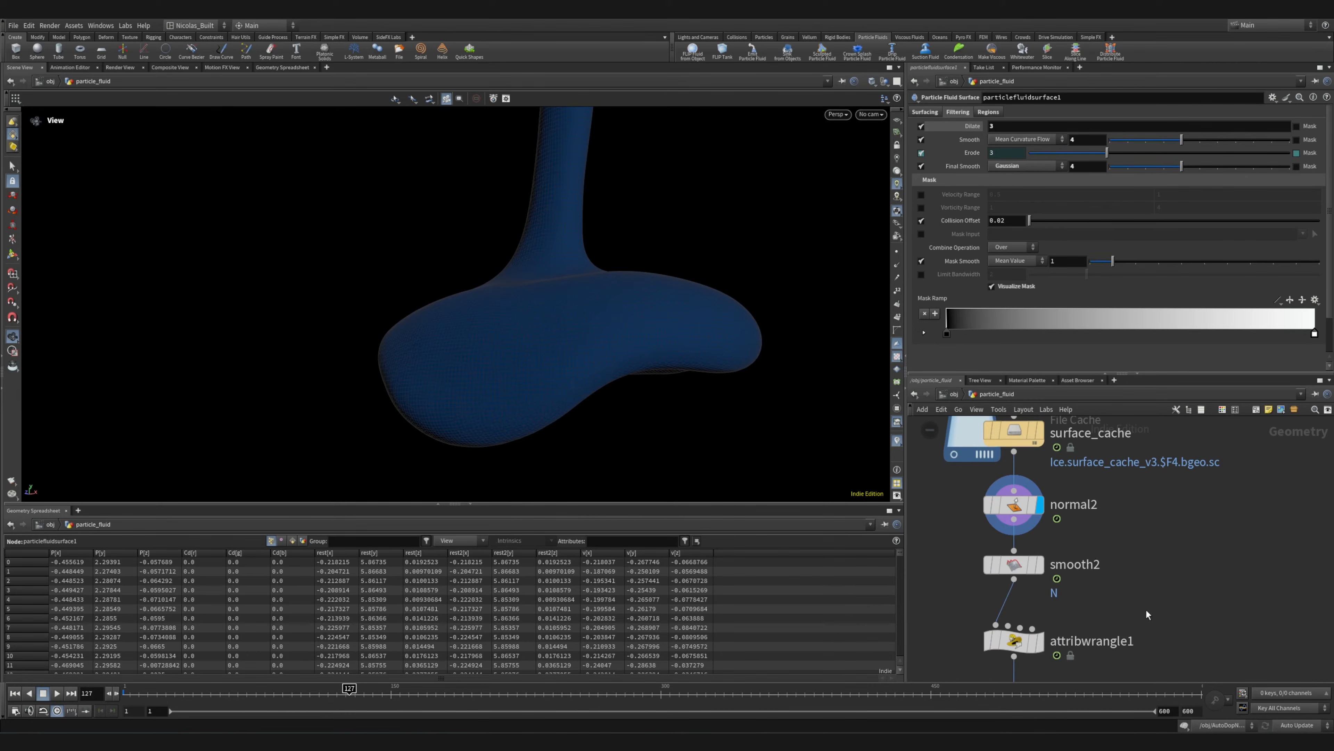
click(1027, 518)
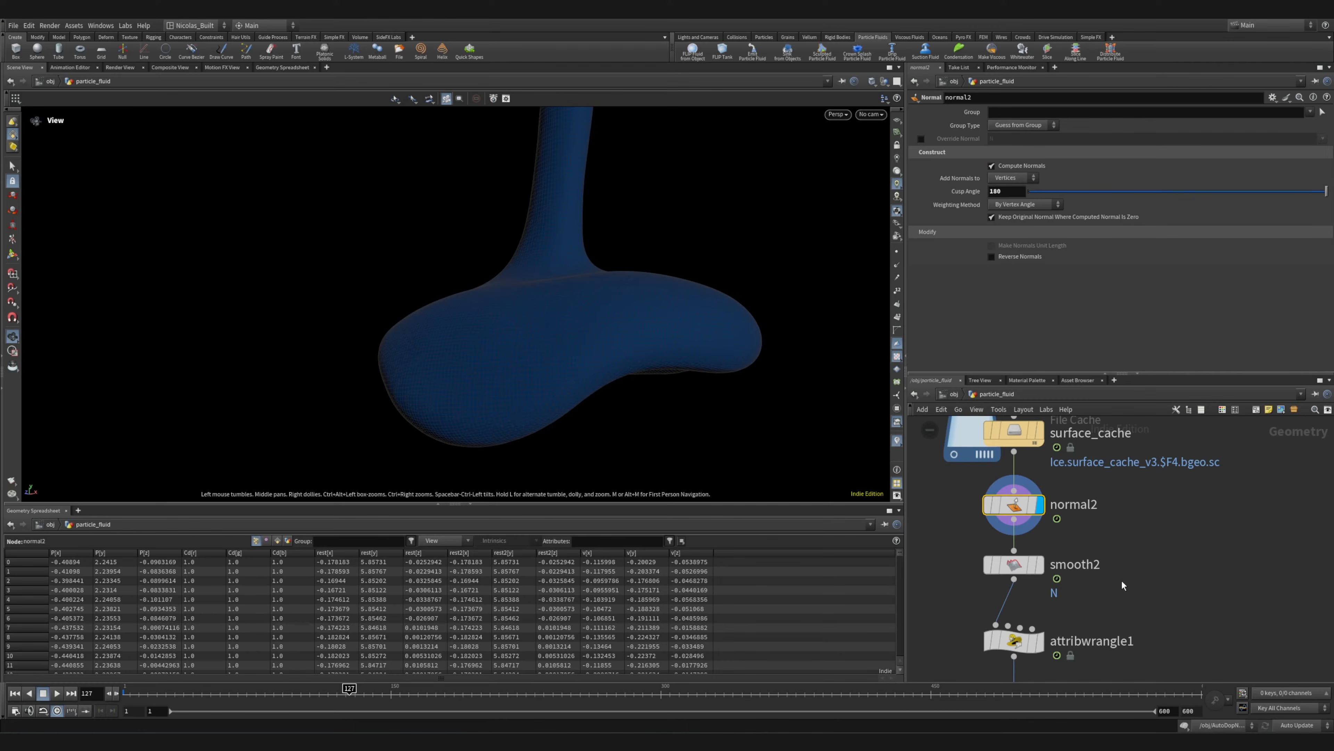
Display smooth2's output, inspect the surface from several angles and save the scene
middle_drag(1120, 585, 1180, 547)
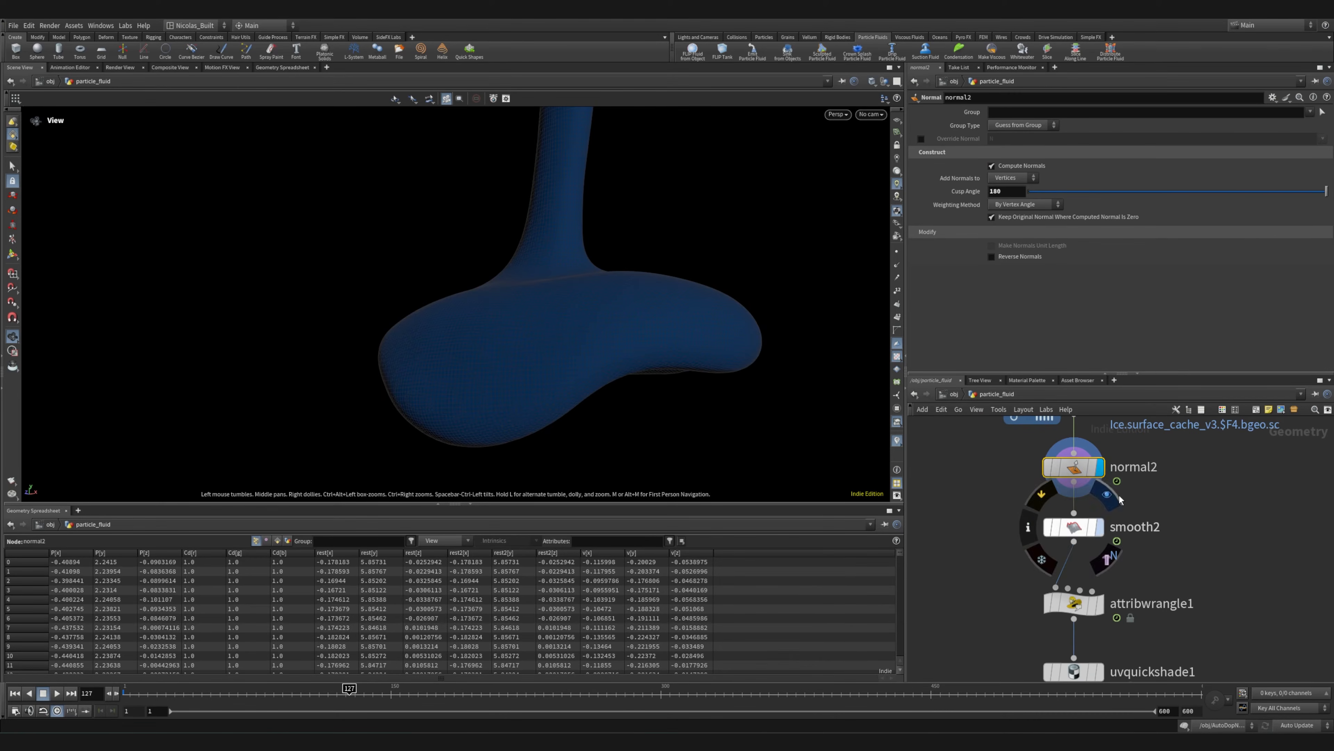
click(1099, 526)
drag(1077, 527, 1077, 533)
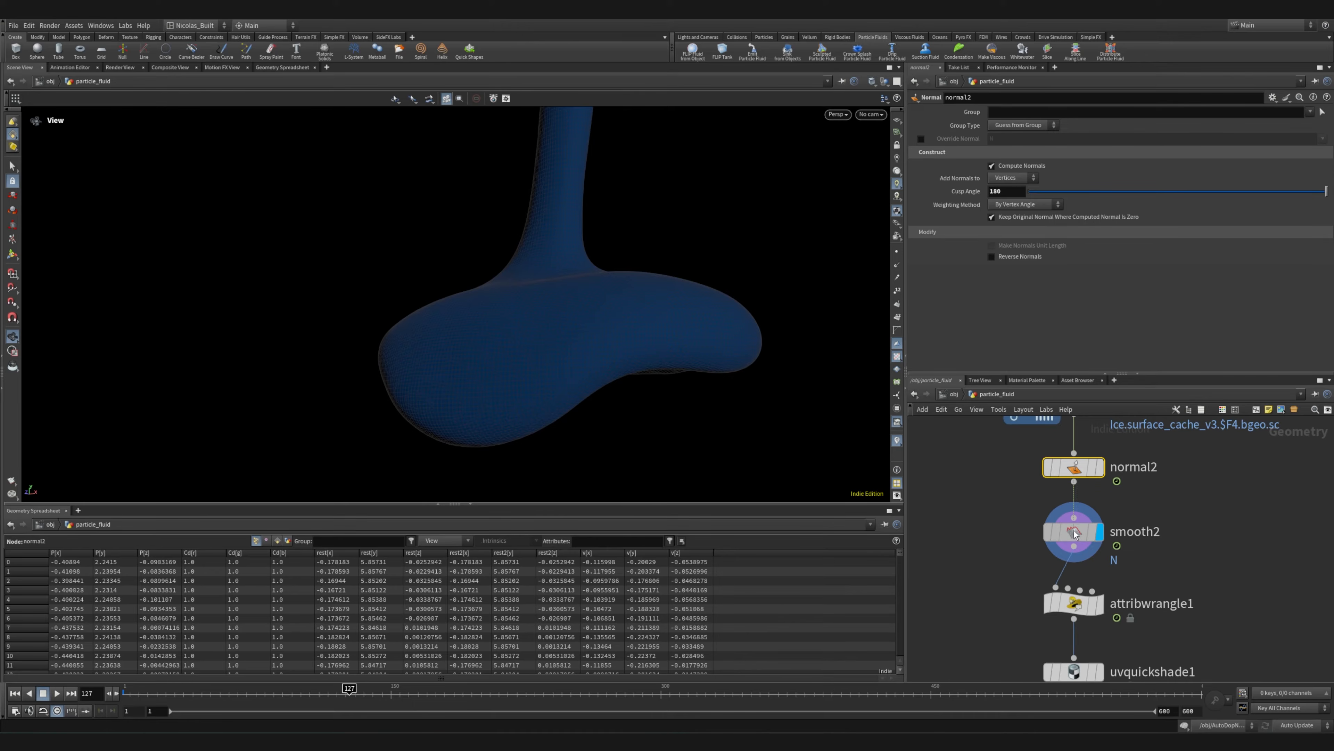
drag(401, 360, 362, 376)
right_drag(457, 389, 932, 348)
drag(580, 341, 444, 338)
key(ctrl+s)
right_drag(441, 340, 213, 309)
Open attribwrangle1's VEX expression and display uvquickshade1 to inspect the pattern on the fluid surface
middle_drag(1144, 631, 1102, 542)
click(1043, 514)
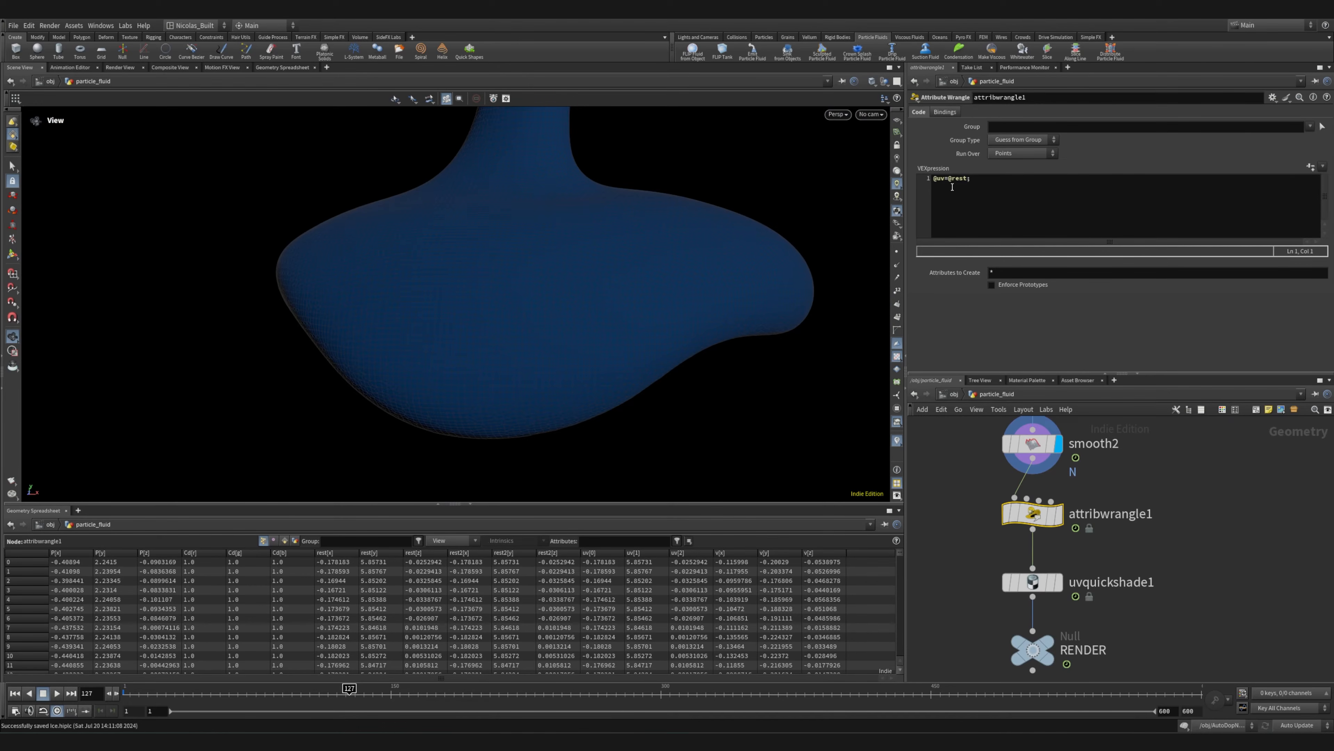
click(1058, 581)
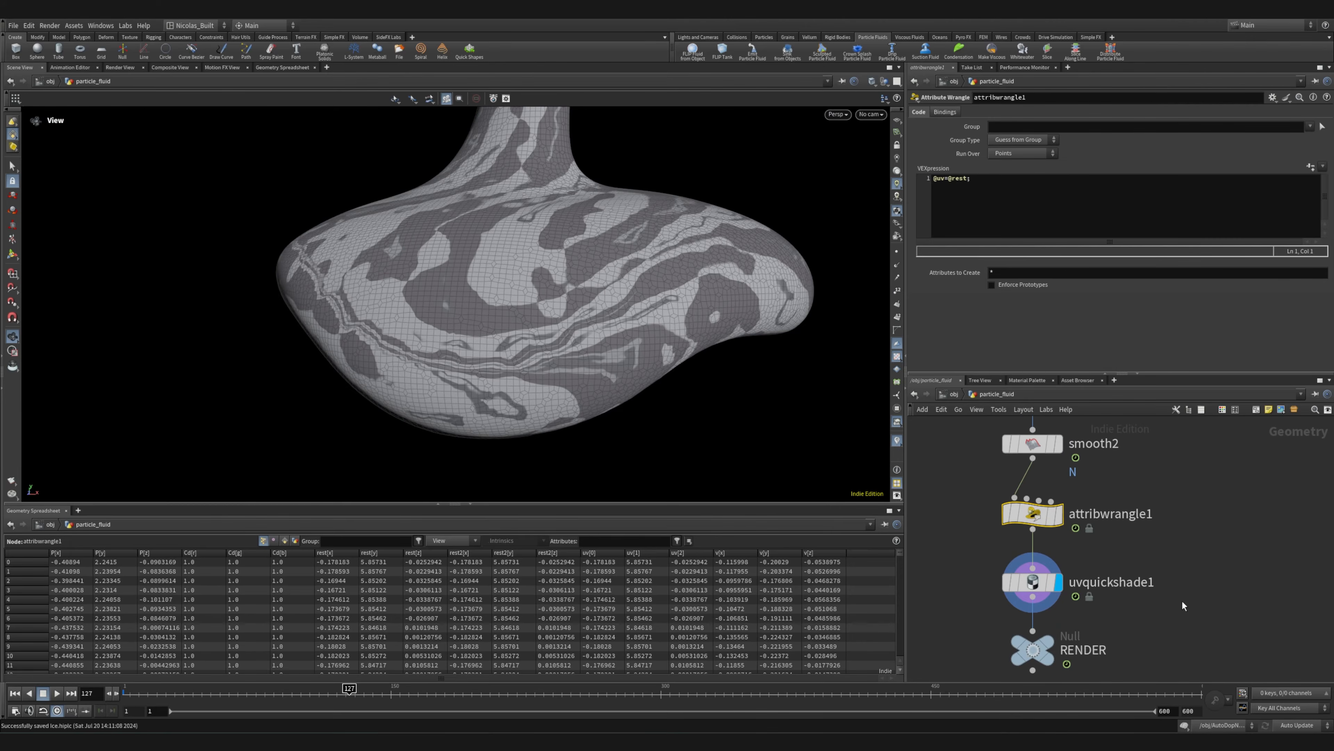
drag(530, 275, 406, 319)
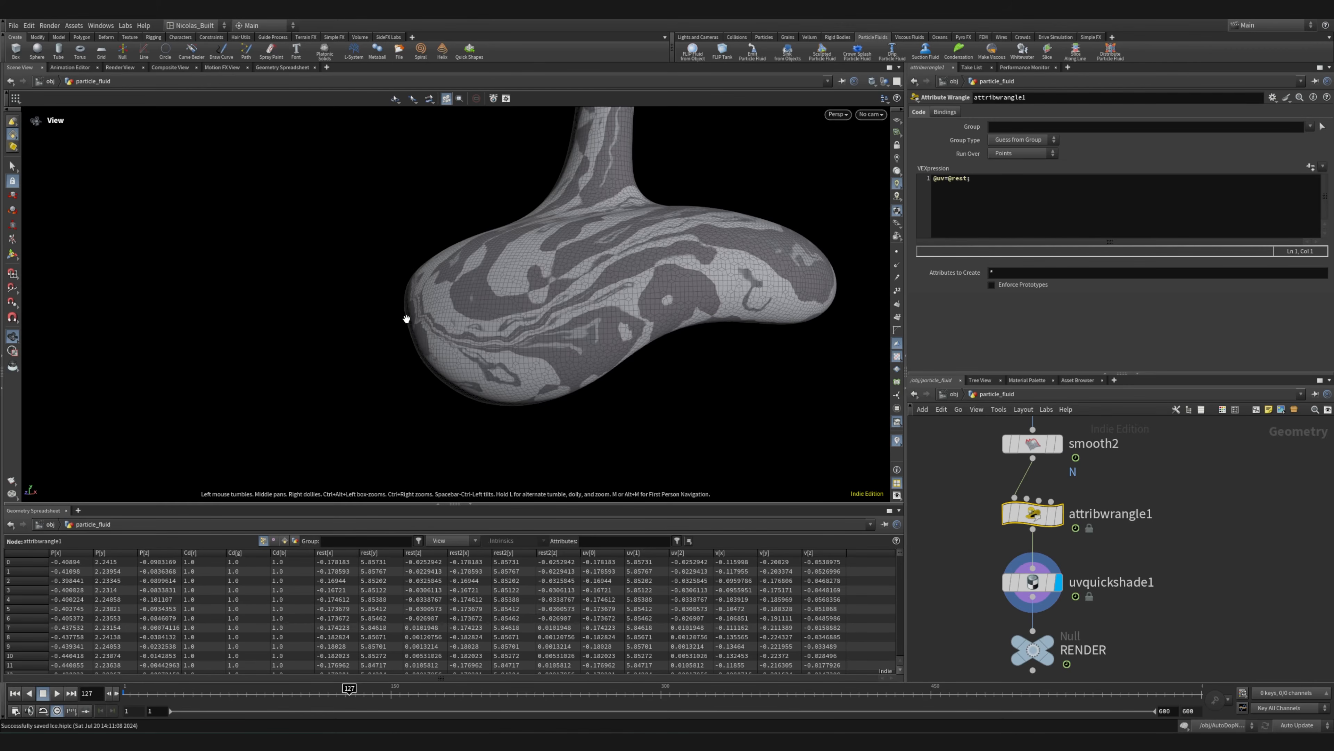
Set the display to the RENDER null at the end of the fluid surface branch
middle_drag(1093, 631, 1090, 545)
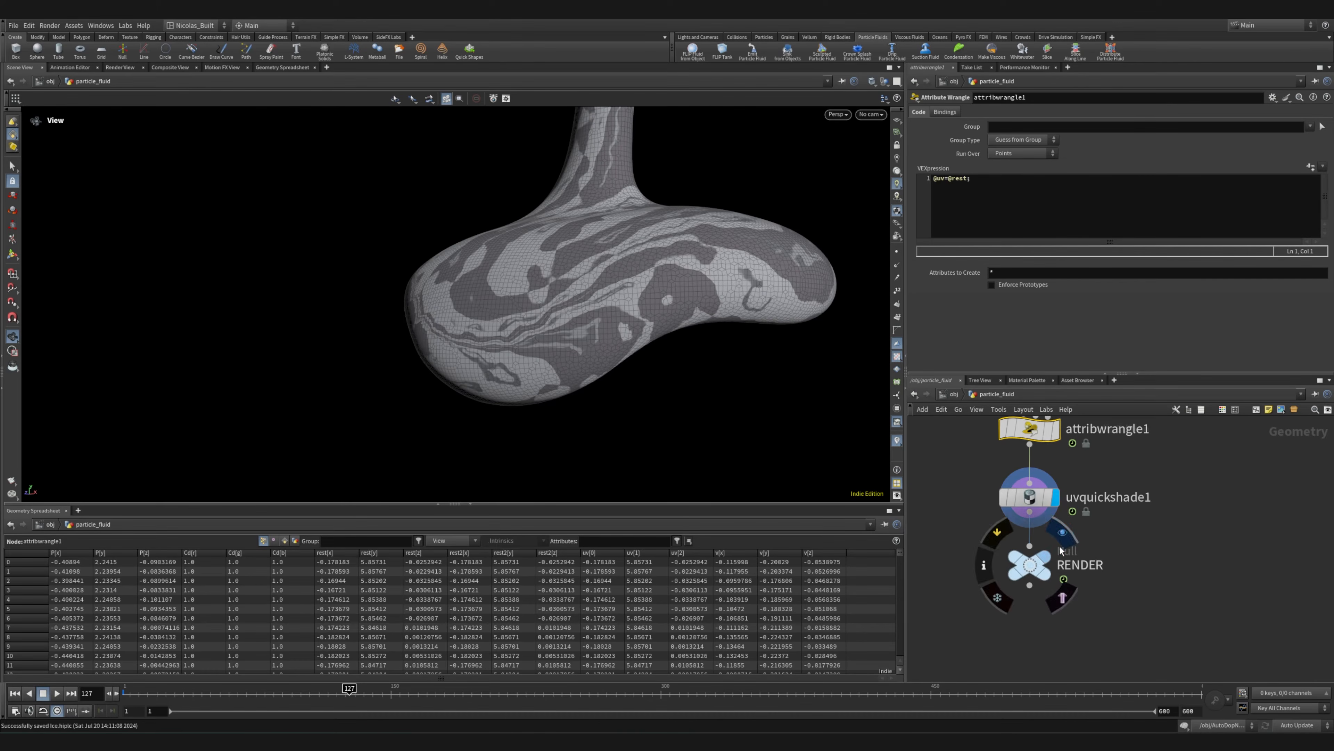
click(1062, 537)
drag(642, 314, 582, 336)
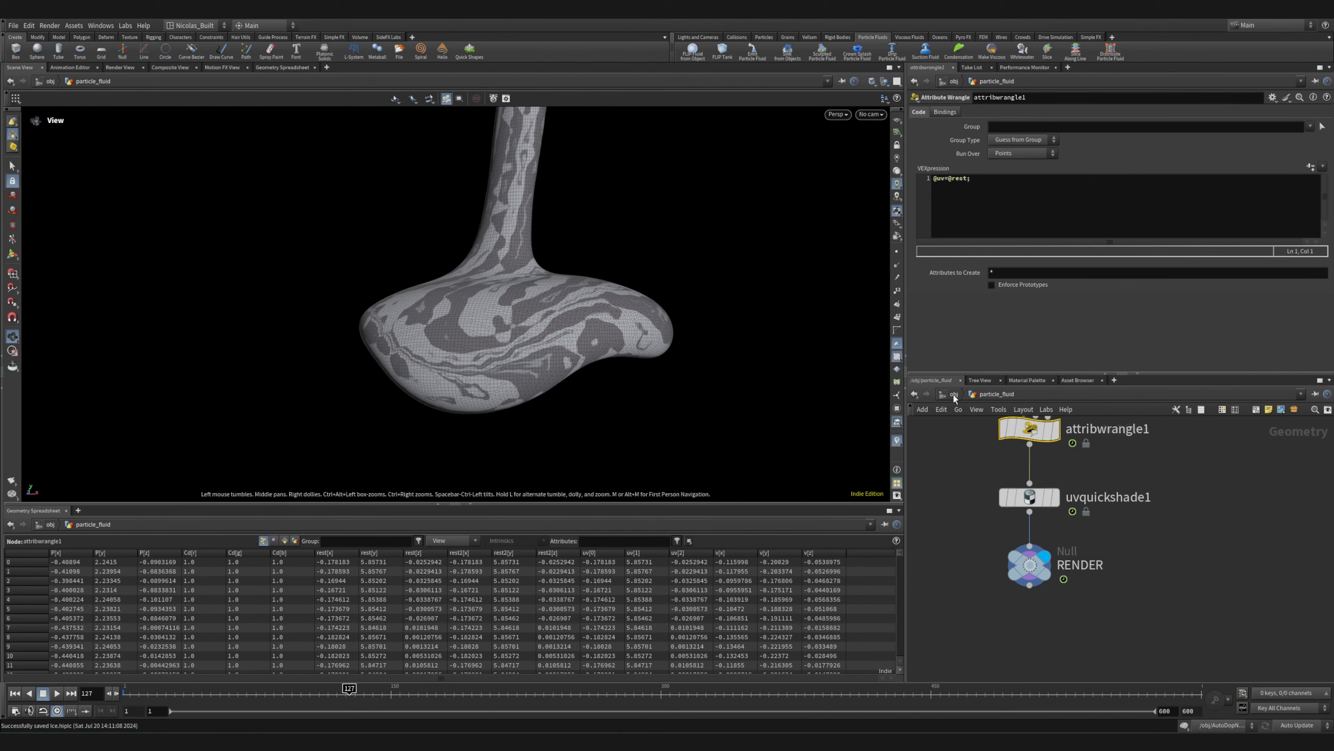
Go back up to the object level and enter the Asset_Prep geometry network
click(953, 395)
scroll(1036, 491, down, 5)
scroll(983, 494, up, 5)
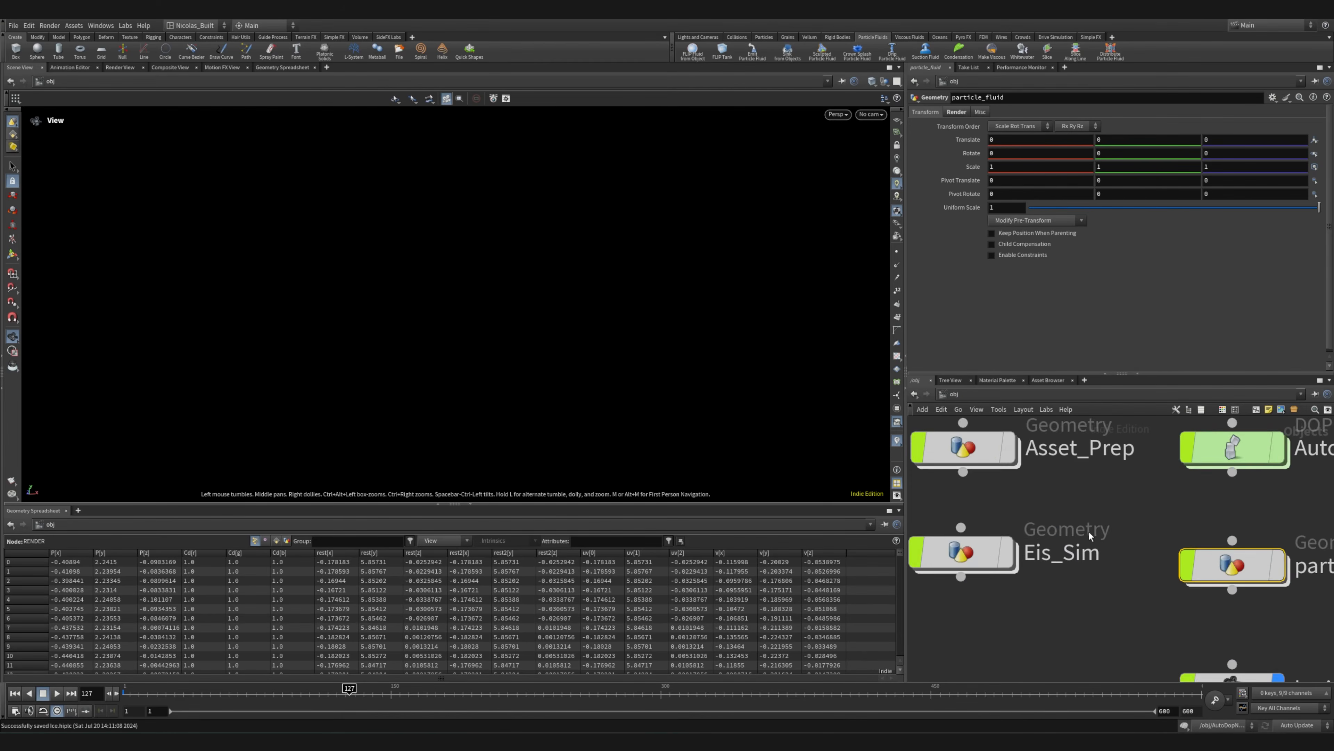
scroll(1088, 536, down, 5)
scroll(1061, 497, up, 6)
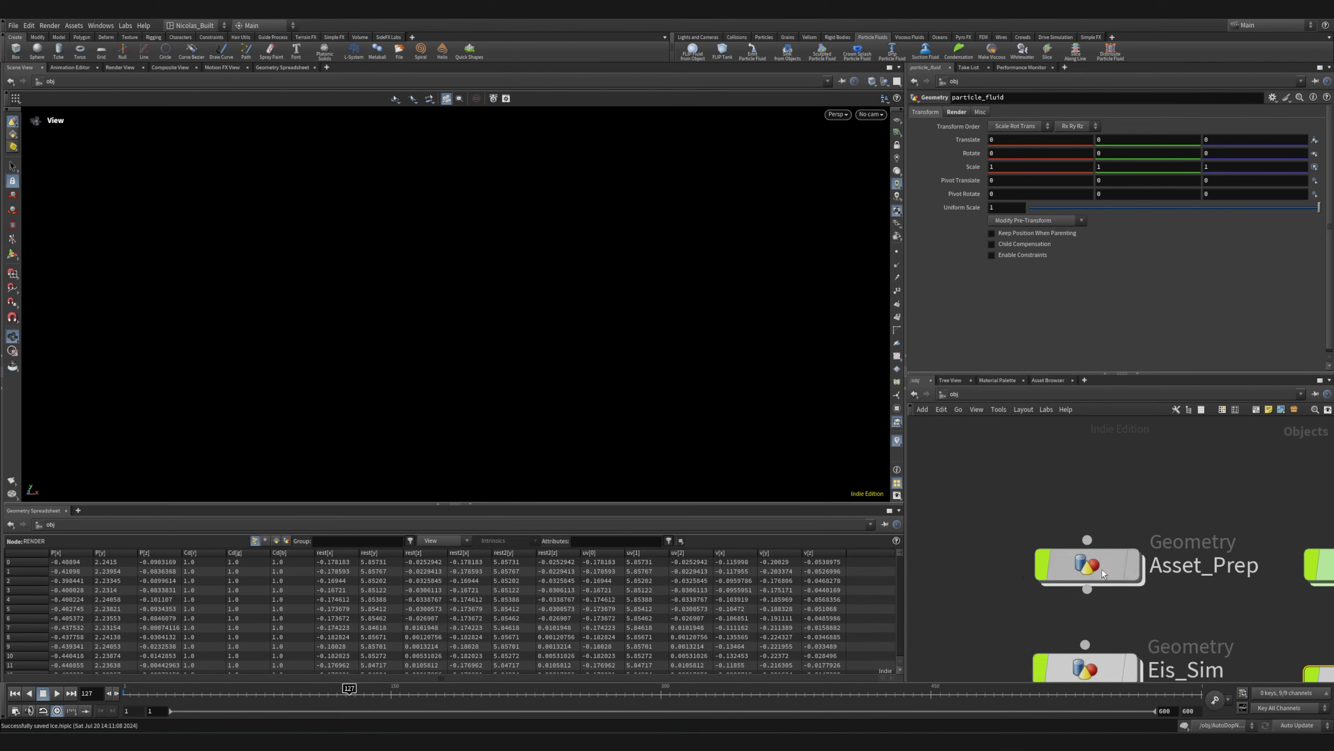
double_click(1087, 565)
scroll(1035, 497, up, 5)
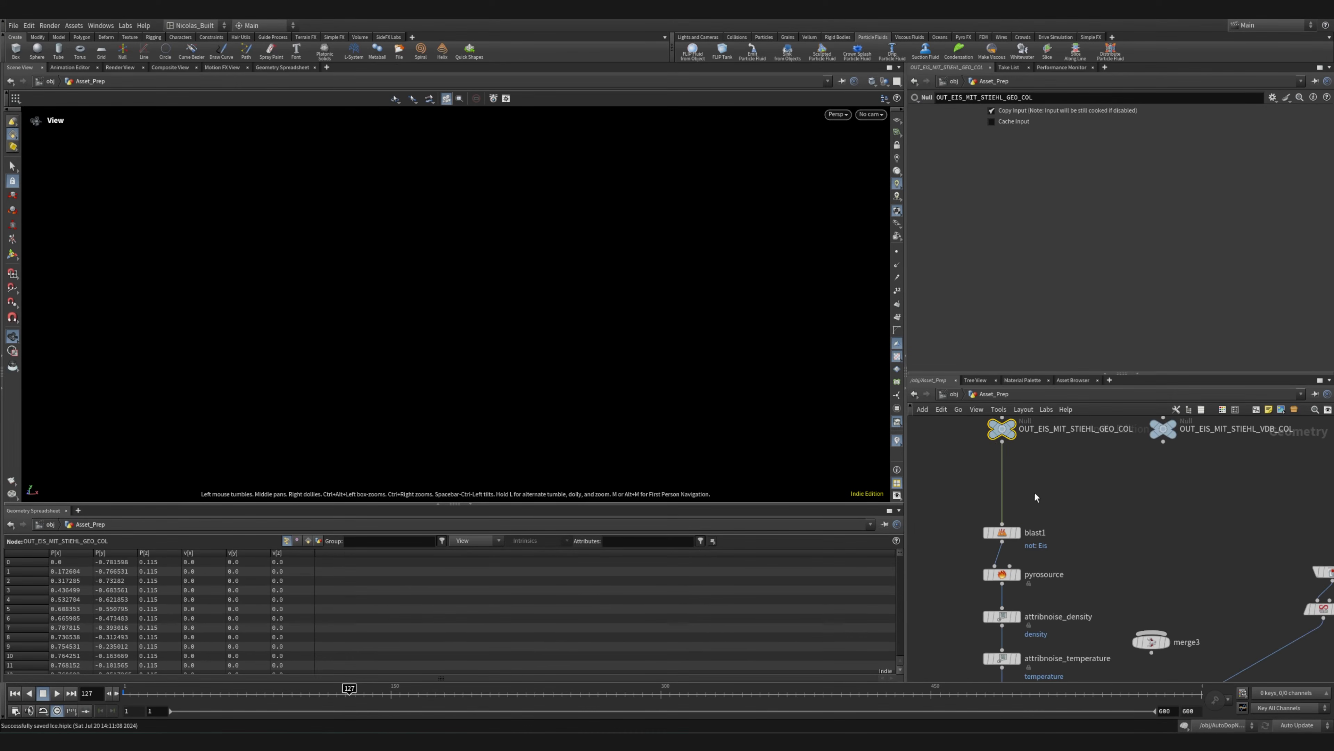
Select both OUT_EIS_MIT_STIEHL output nulls and survey the pyro branch from pyrosource down to pyrosolver_bonfire
middle_drag(1044, 460, 1050, 541)
drag(1287, 519, 932, 528)
middle_drag(1096, 593, 1151, 479)
scroll(1068, 506, up, 5)
scroll(1197, 526, down, 5)
middle_drag(1210, 563, 1094, 448)
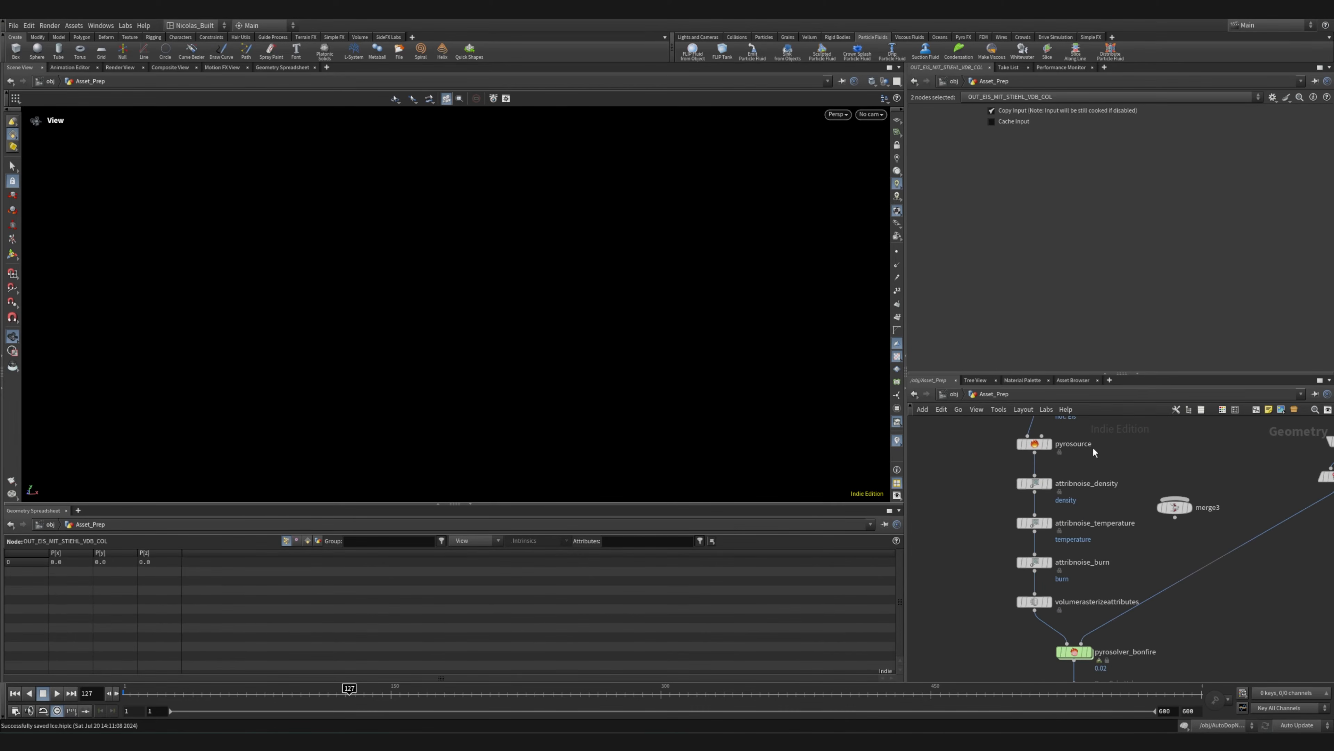
scroll(1123, 518, down, 4)
scroll(1172, 484, up, 6)
scroll(1172, 484, up, 1)
Display blast1's output and inspect the isolated ice cream geometry together with its source null
middle_drag(1172, 484, 1120, 593)
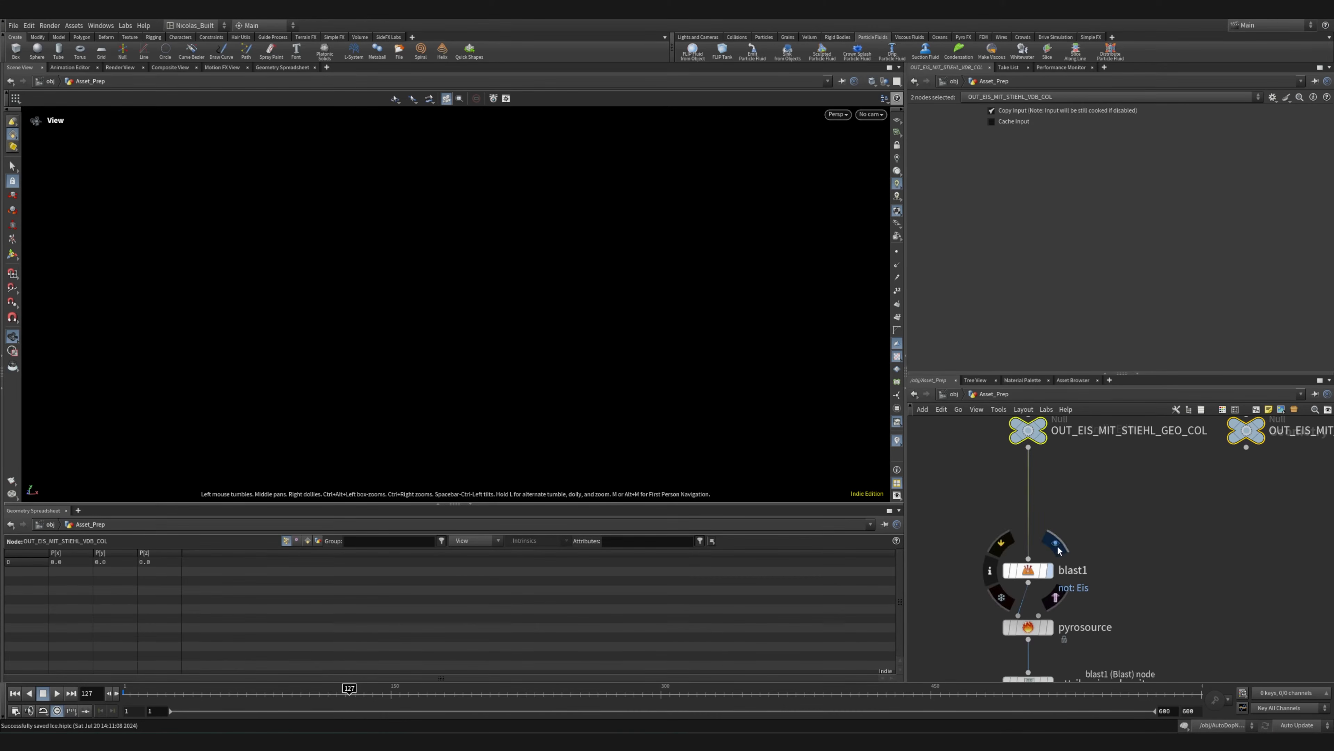
click(1056, 547)
right_drag(628, 438, 72, 380)
middle_drag(554, 449, 461, 228)
right_drag(549, 285, 170, 292)
middle_drag(442, 397, 388, 364)
scroll(1018, 511, down, 4)
scroll(987, 517, up, 5)
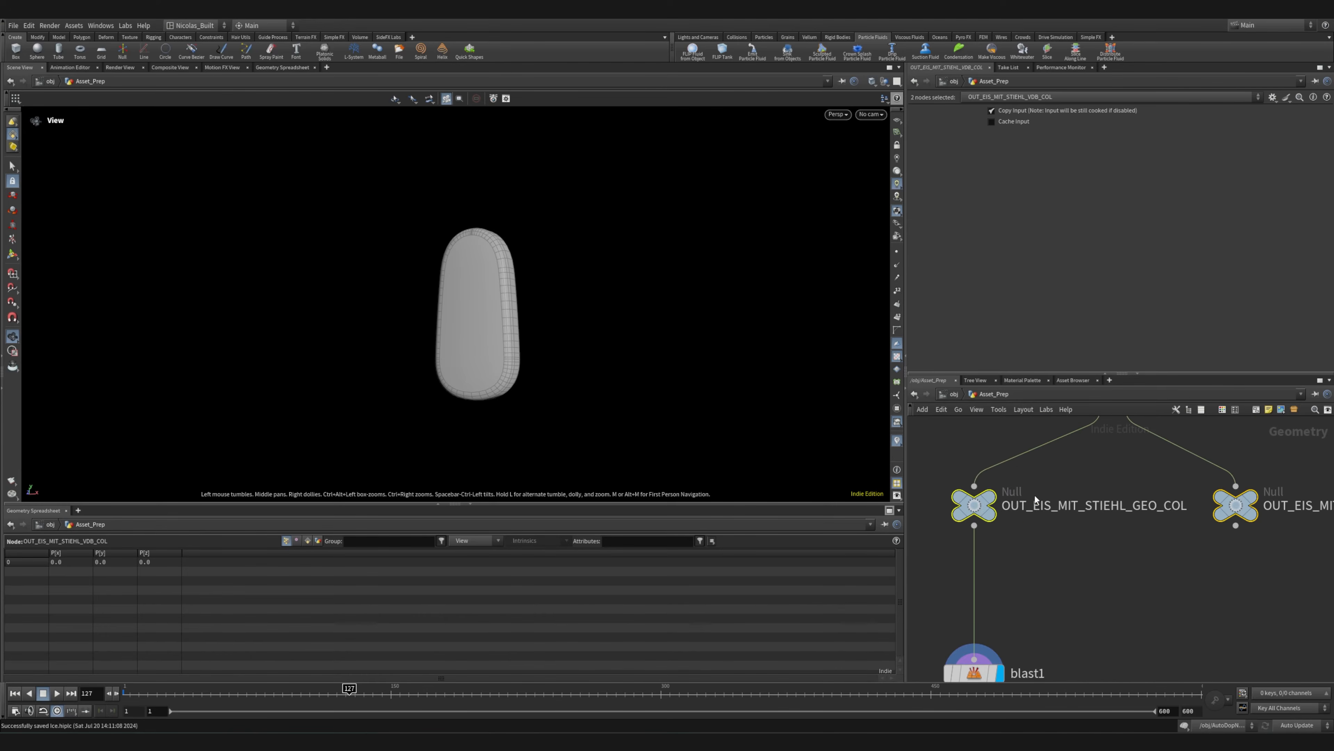
middle_drag(1051, 618, 1032, 456)
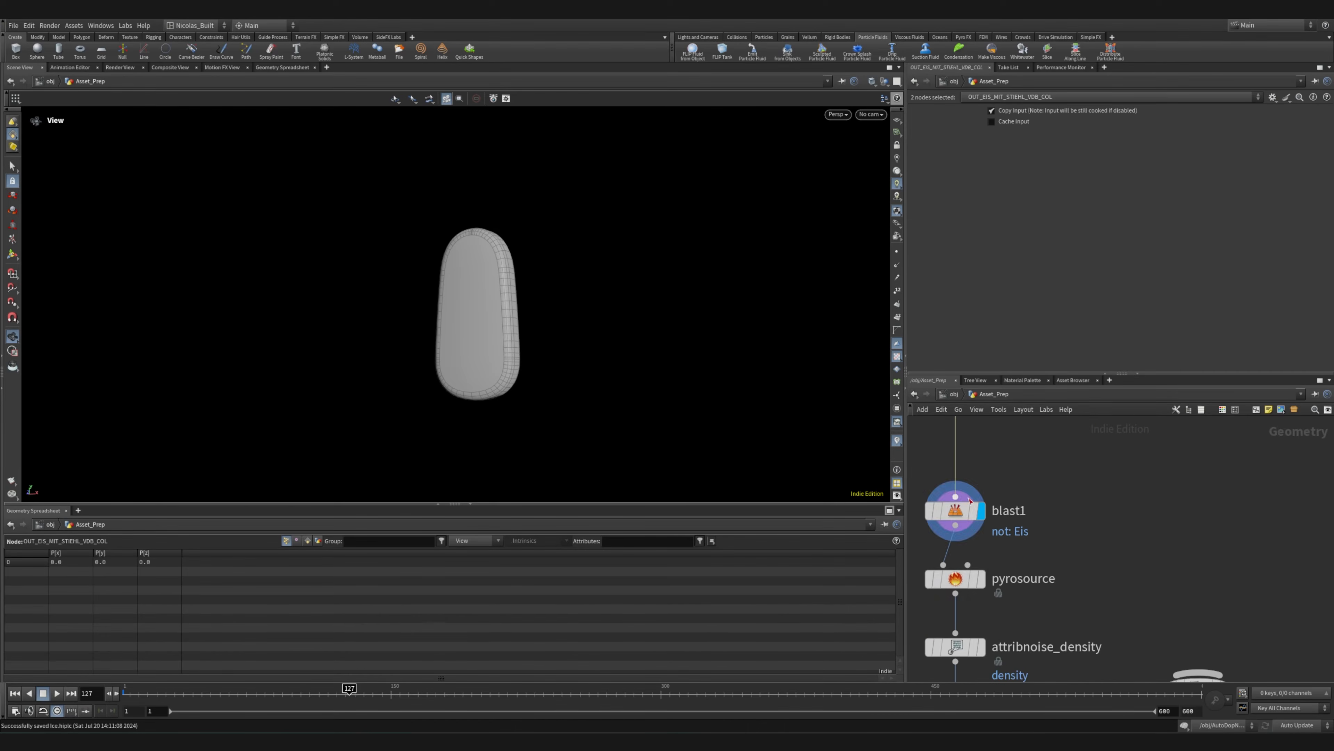
middle_drag(958, 515, 1044, 490)
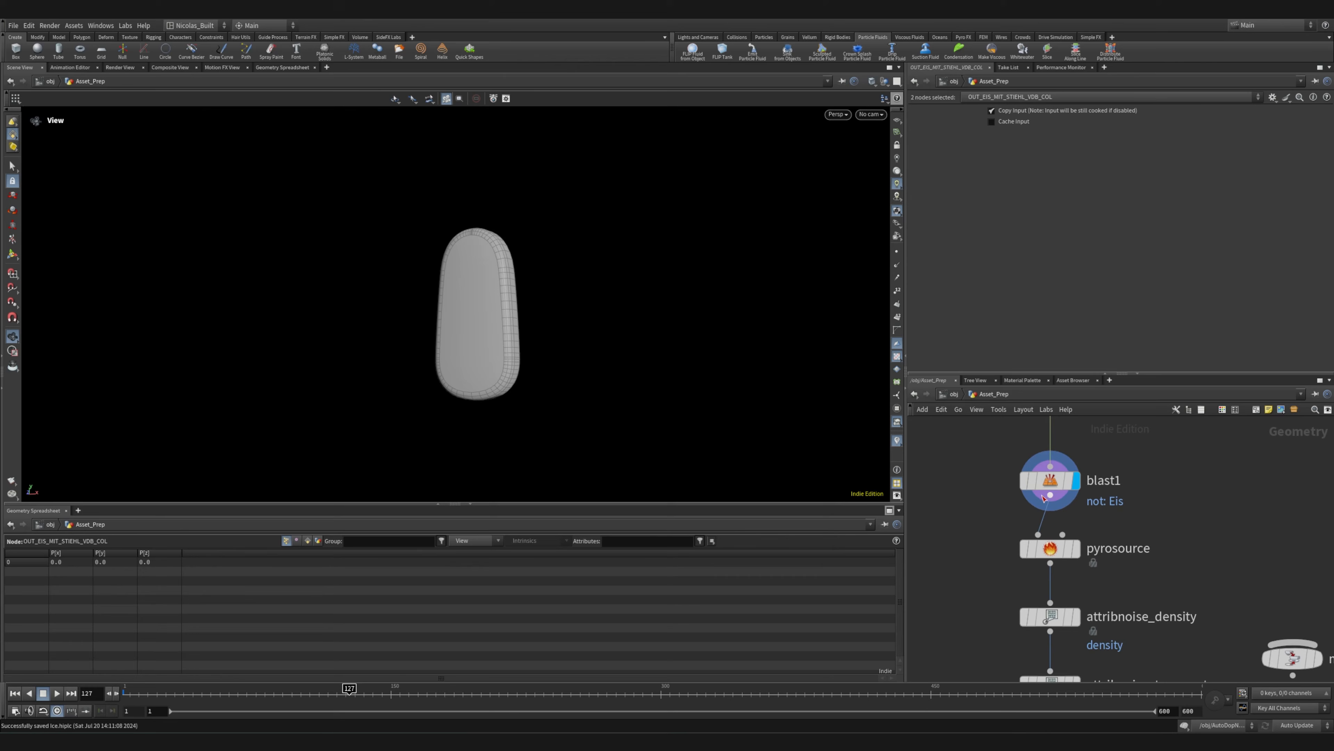
Display pyrosource's output and inspect the scattered points on the ice cream shape
middle_drag(1125, 578, 1117, 515)
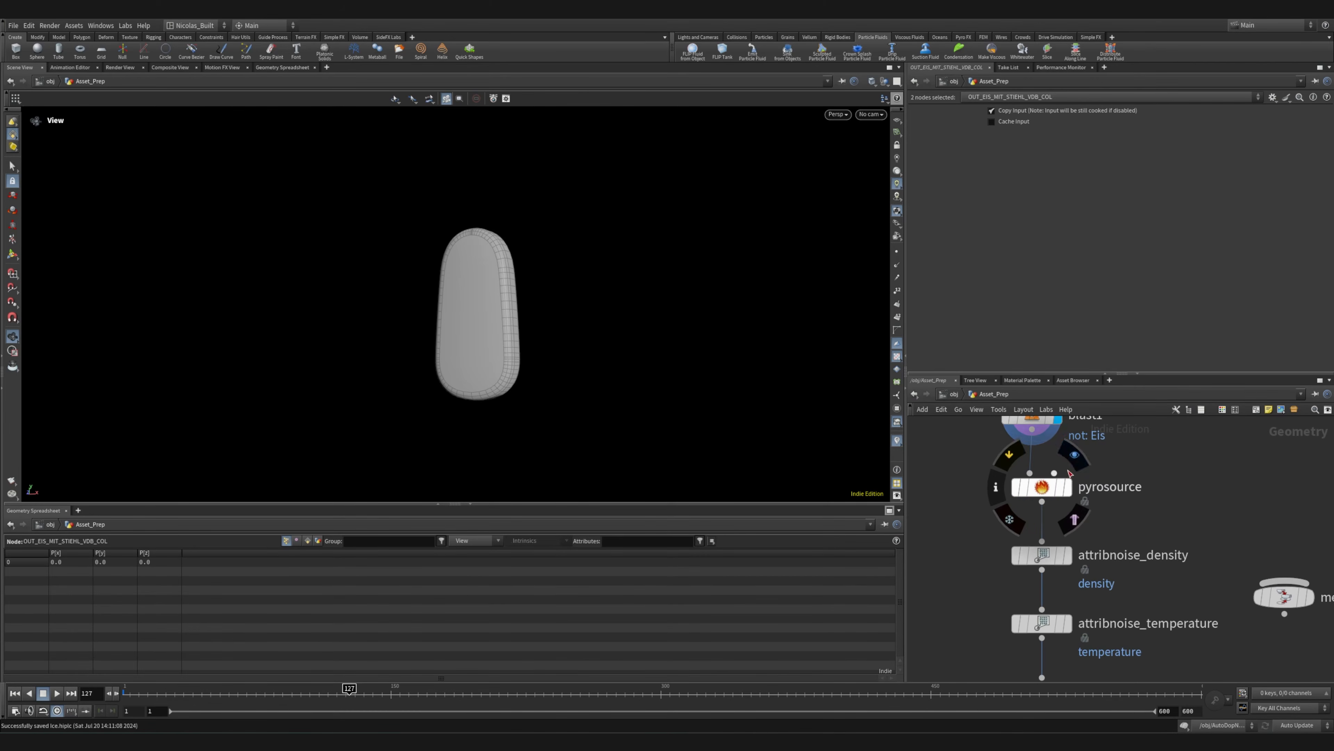
click(1069, 485)
middle_drag(1162, 554, 1141, 457)
right_drag(788, 420, 499, 220)
drag(389, 363, 604, 330)
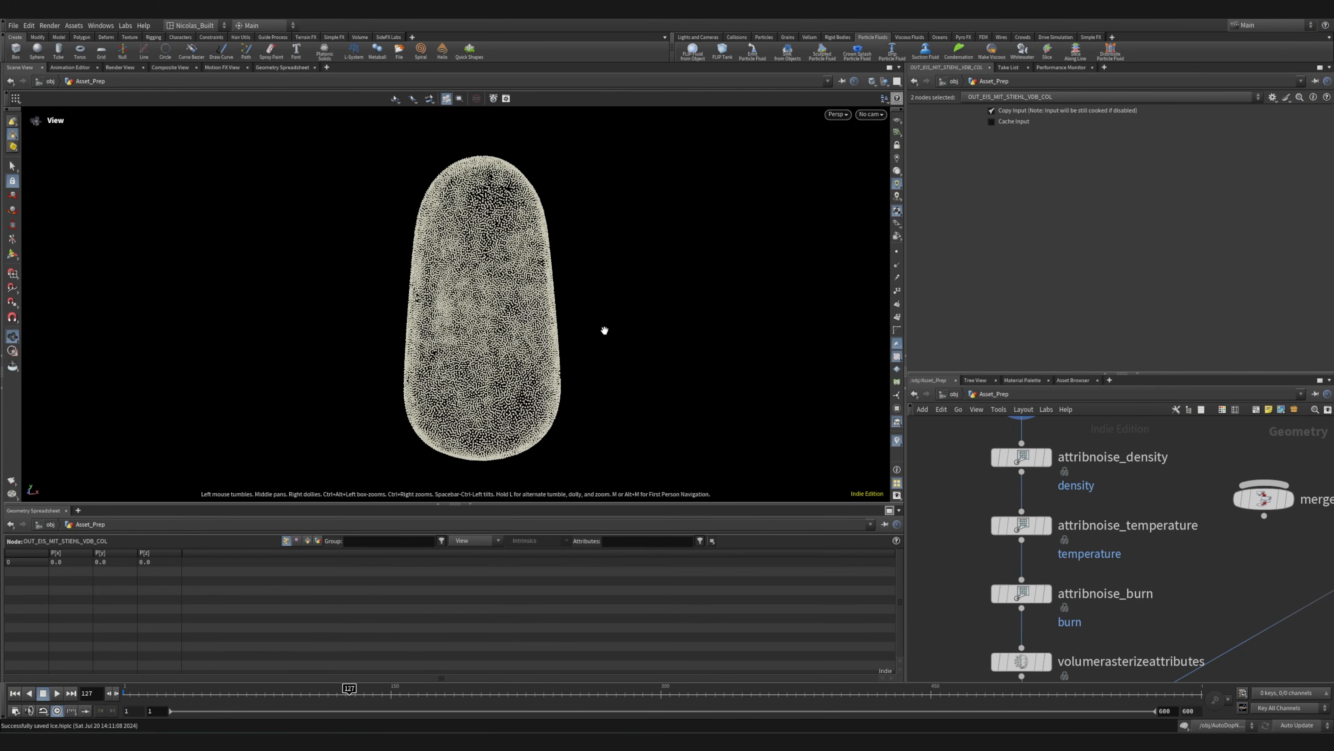
Display the attribnoise_density, attribnoise_temperature and attribnoise_burn outputs one after another
click(1054, 426)
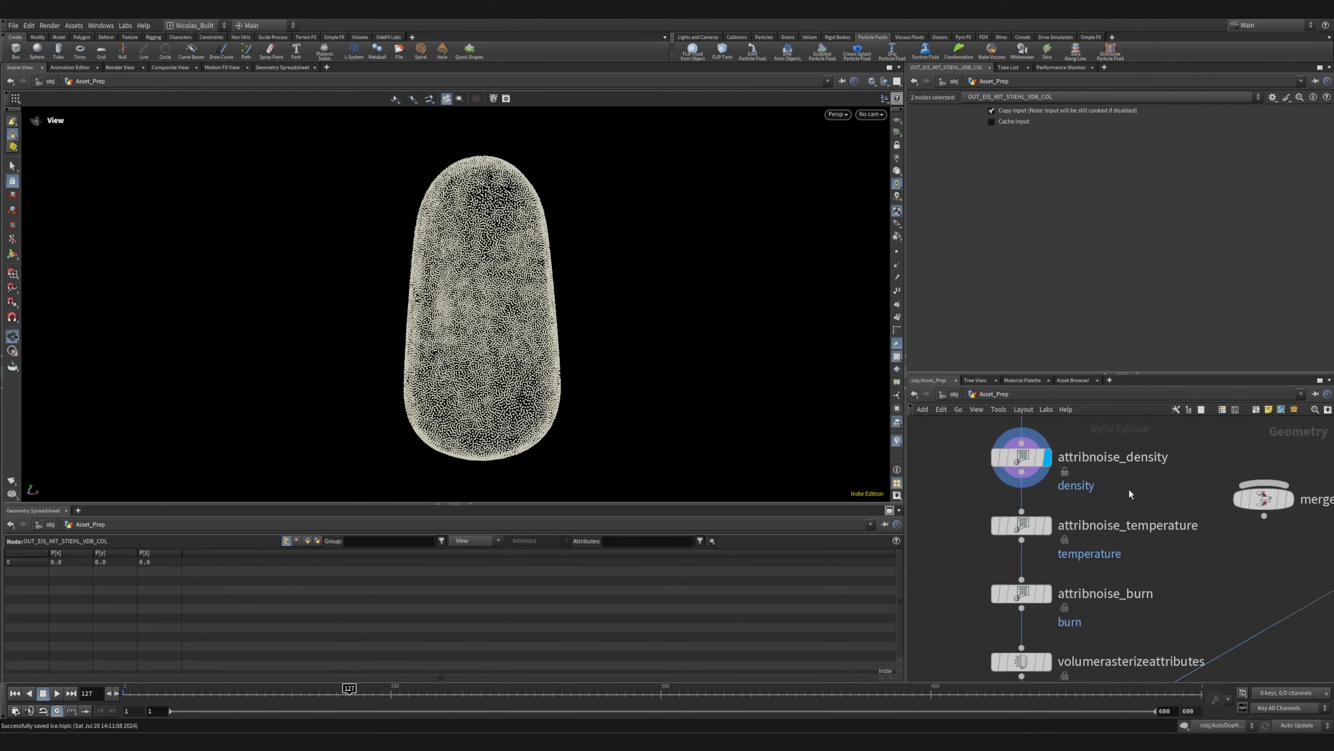
click(1053, 493)
click(1053, 561)
Display volumerasterizeattributes and inspect the rasterized source volume
middle_drag(1134, 604, 1122, 456)
click(1043, 513)
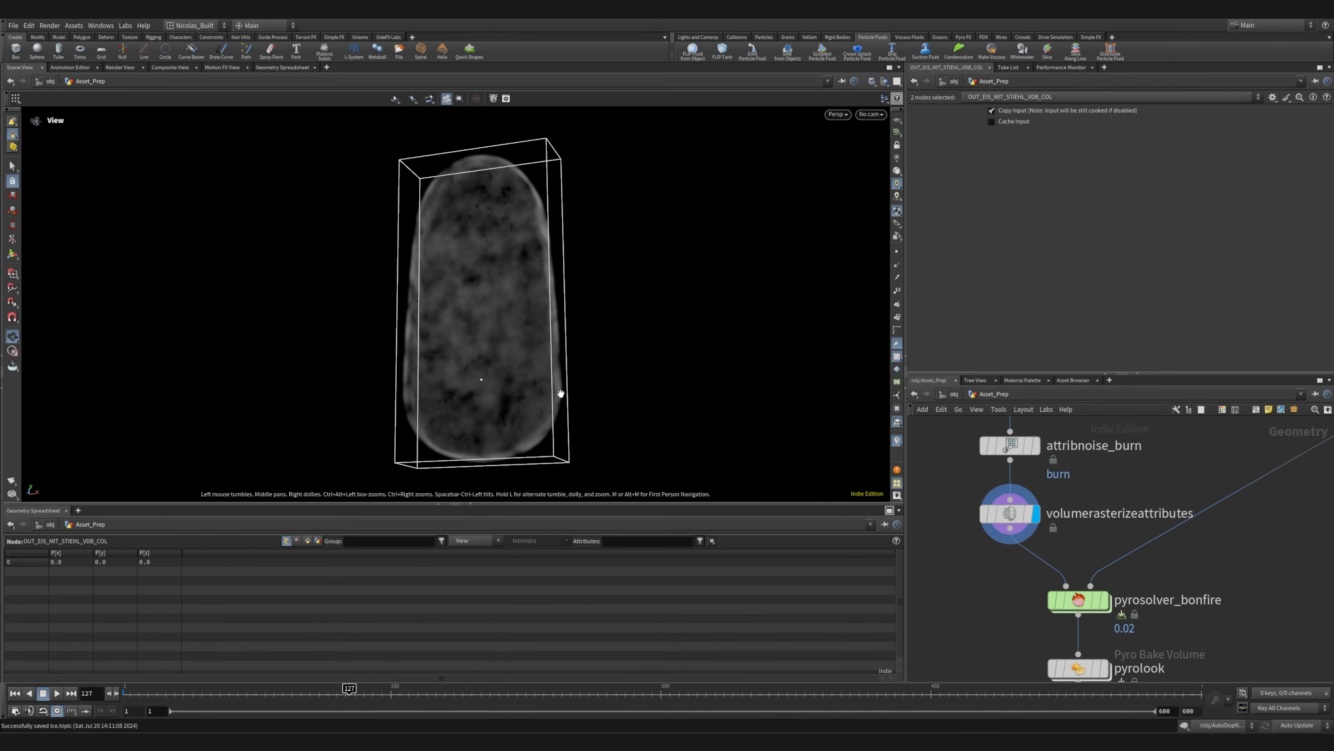
drag(552, 379, 593, 409)
Rewind the timeline to frame 1, display pyrosolver_bonfire's output and open its parameters
mouse_move(1079, 603)
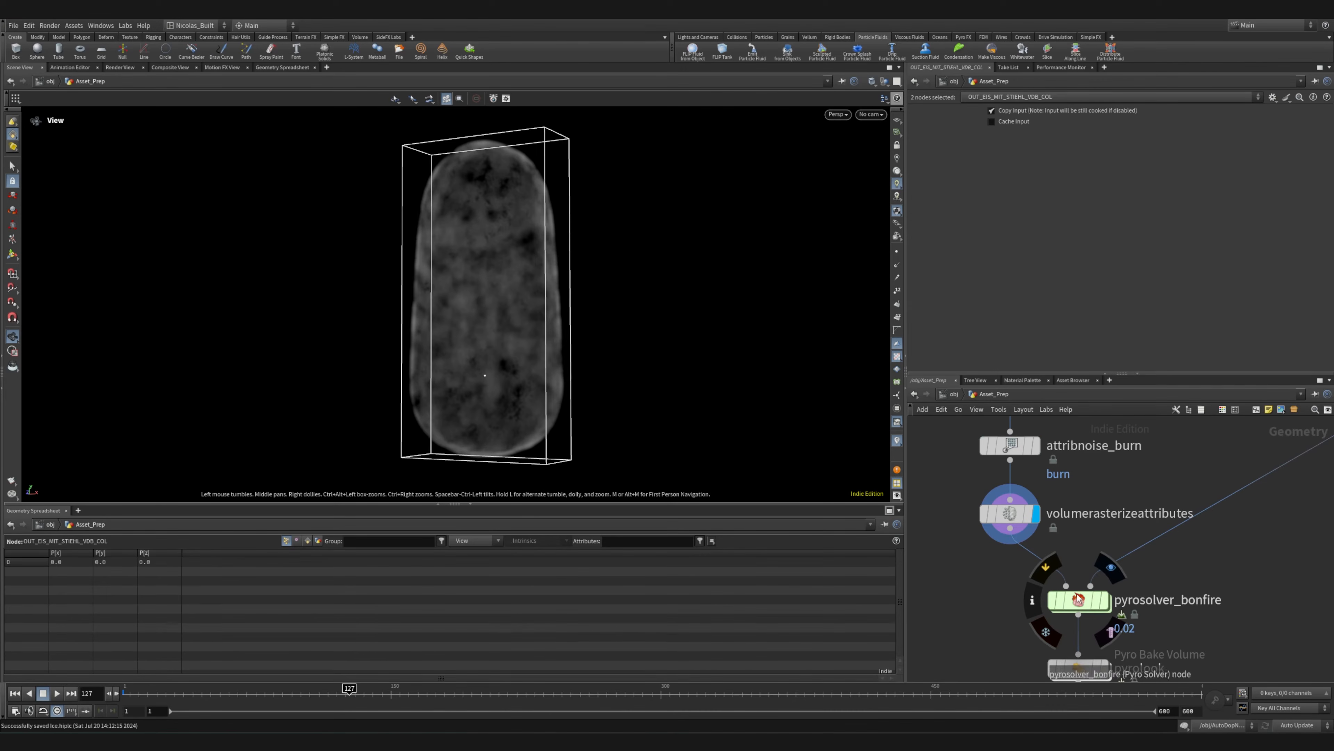
click(14, 693)
click(1105, 600)
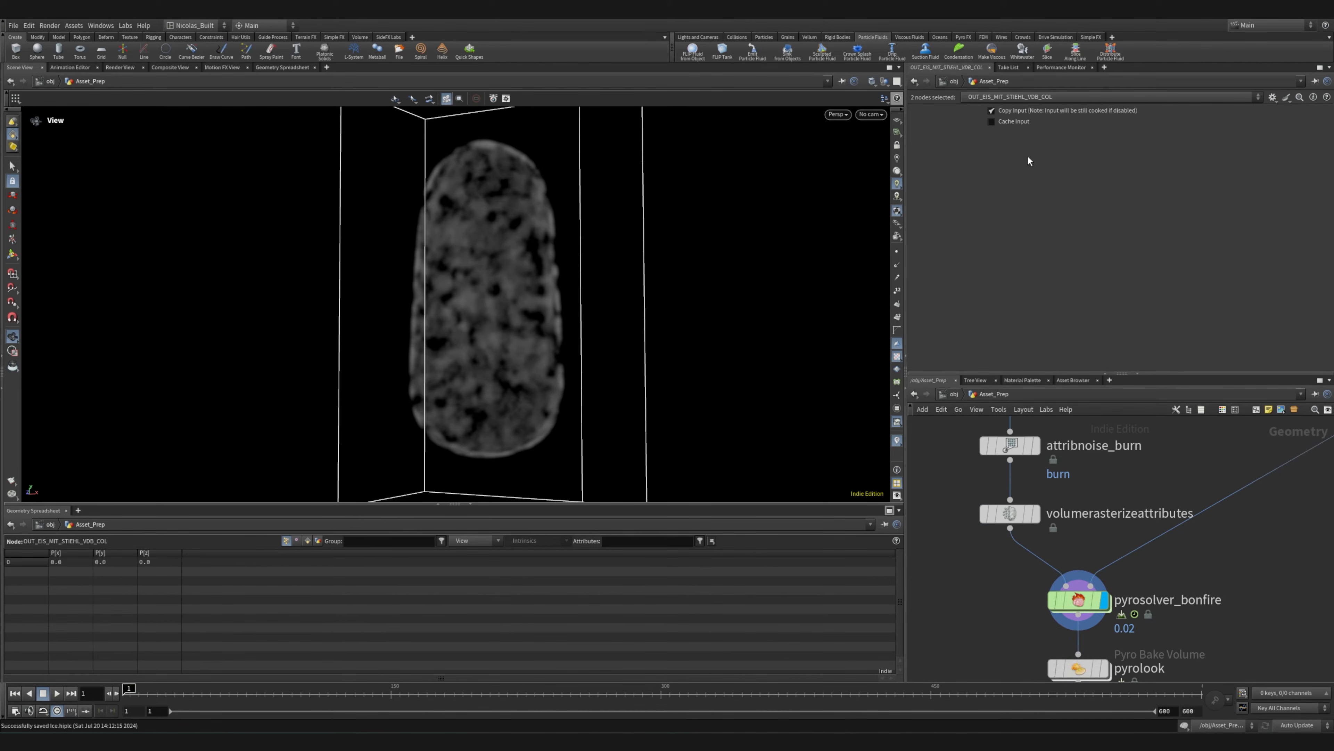
click(1079, 599)
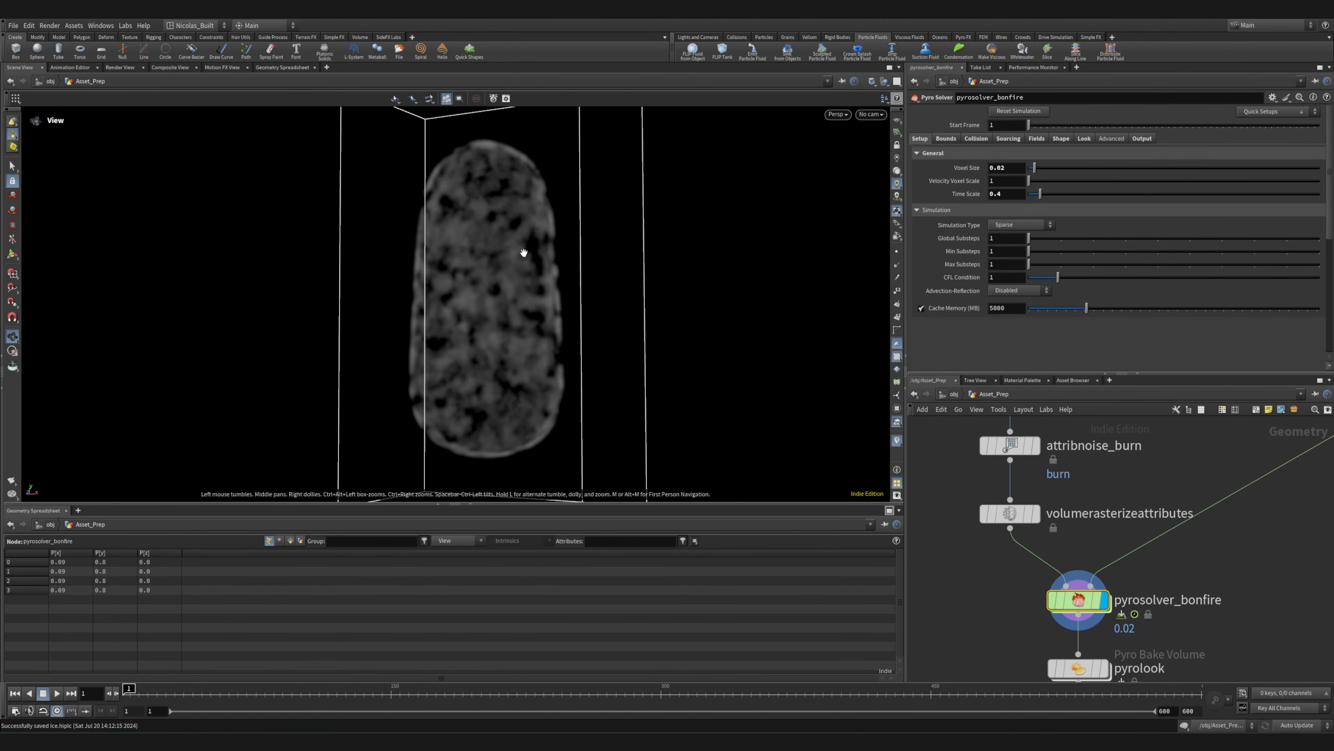
Review pyrosolver_bonfire's density and temperature field settings and inspect the smoke from another angle
click(1035, 139)
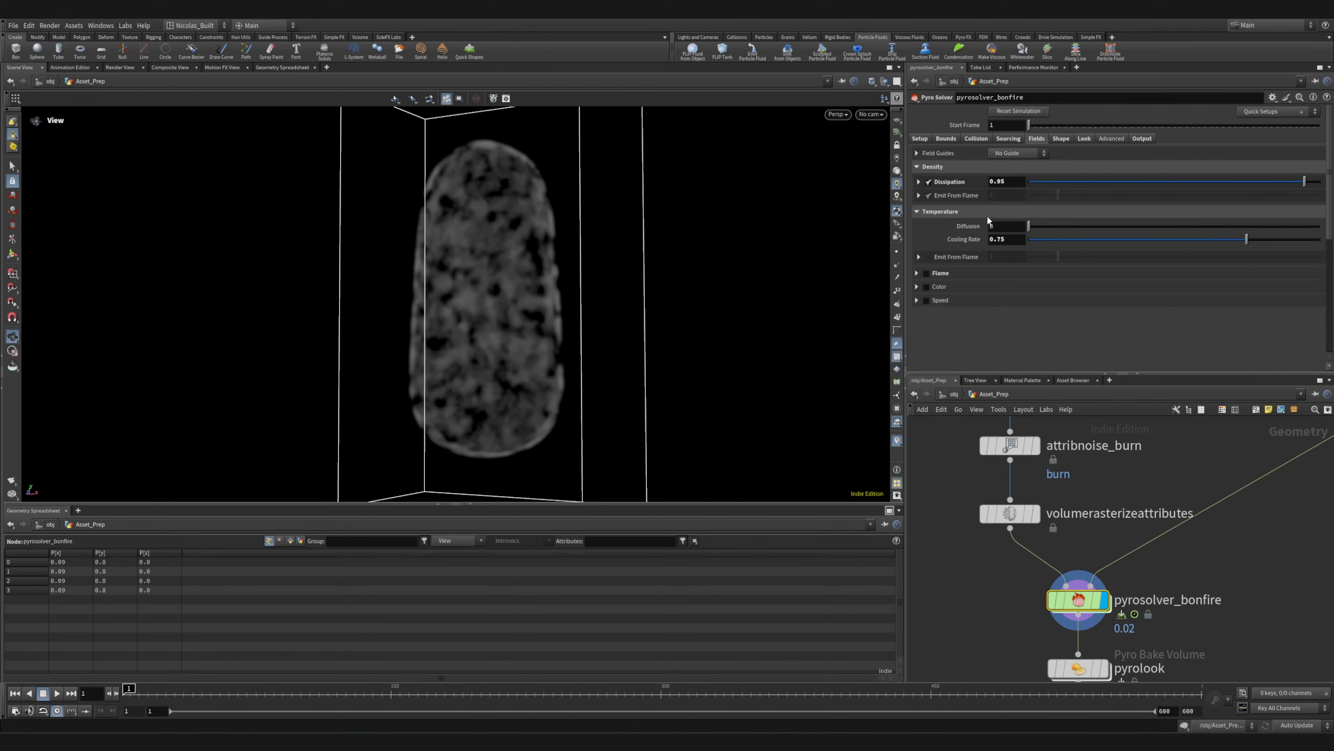
drag(591, 319, 674, 320)
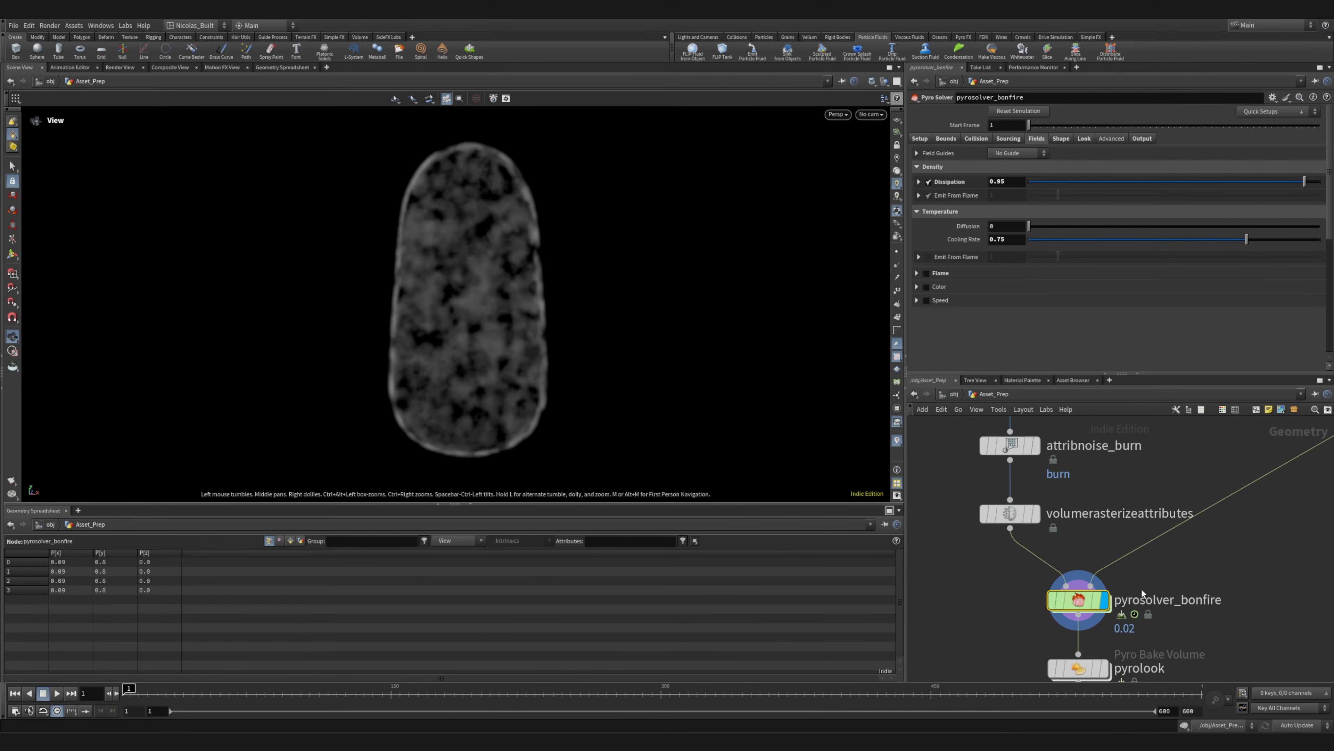
Display the output of object_merge1, which brings in the particle_fluid RENDER geometry
scroll(1043, 624, down, 5)
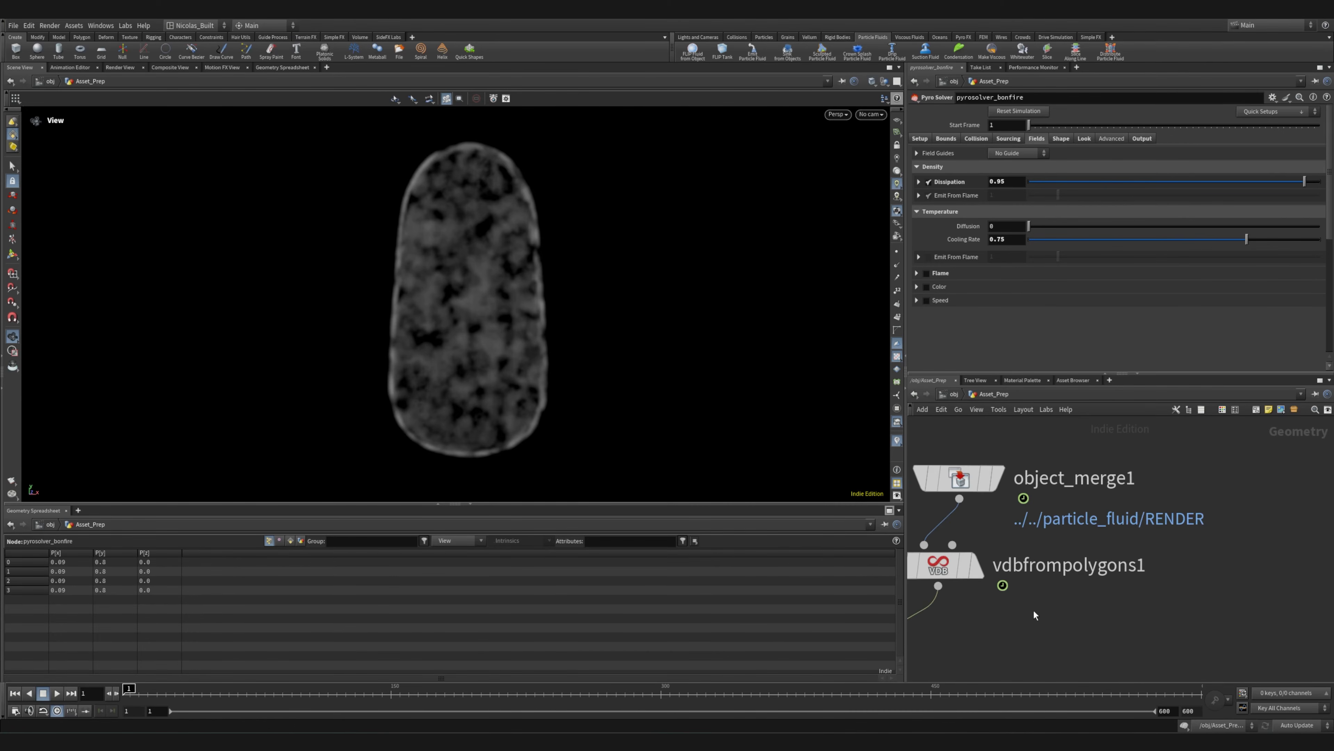
middle_drag(1034, 611, 1186, 599)
scroll(1111, 476, down, 5)
scroll(1112, 472, up, 5)
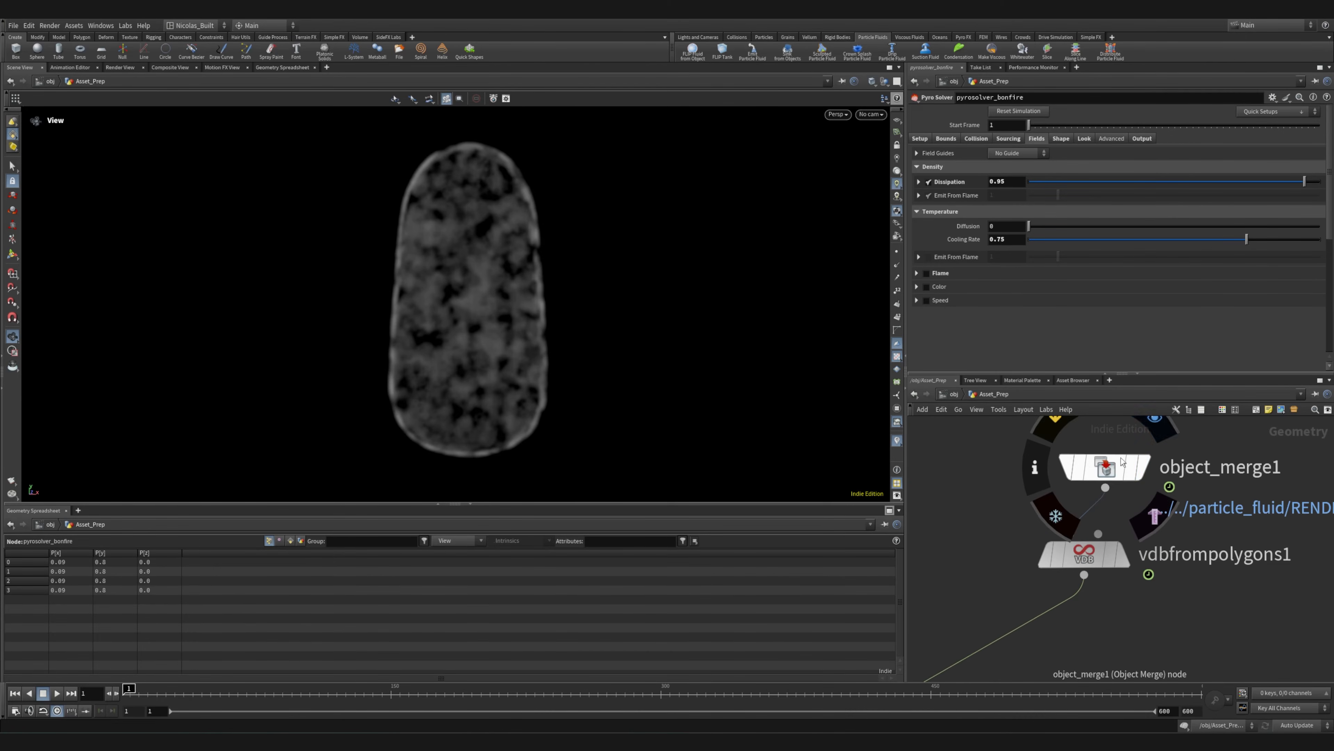
click(1167, 420)
scroll(1257, 552, down, 5)
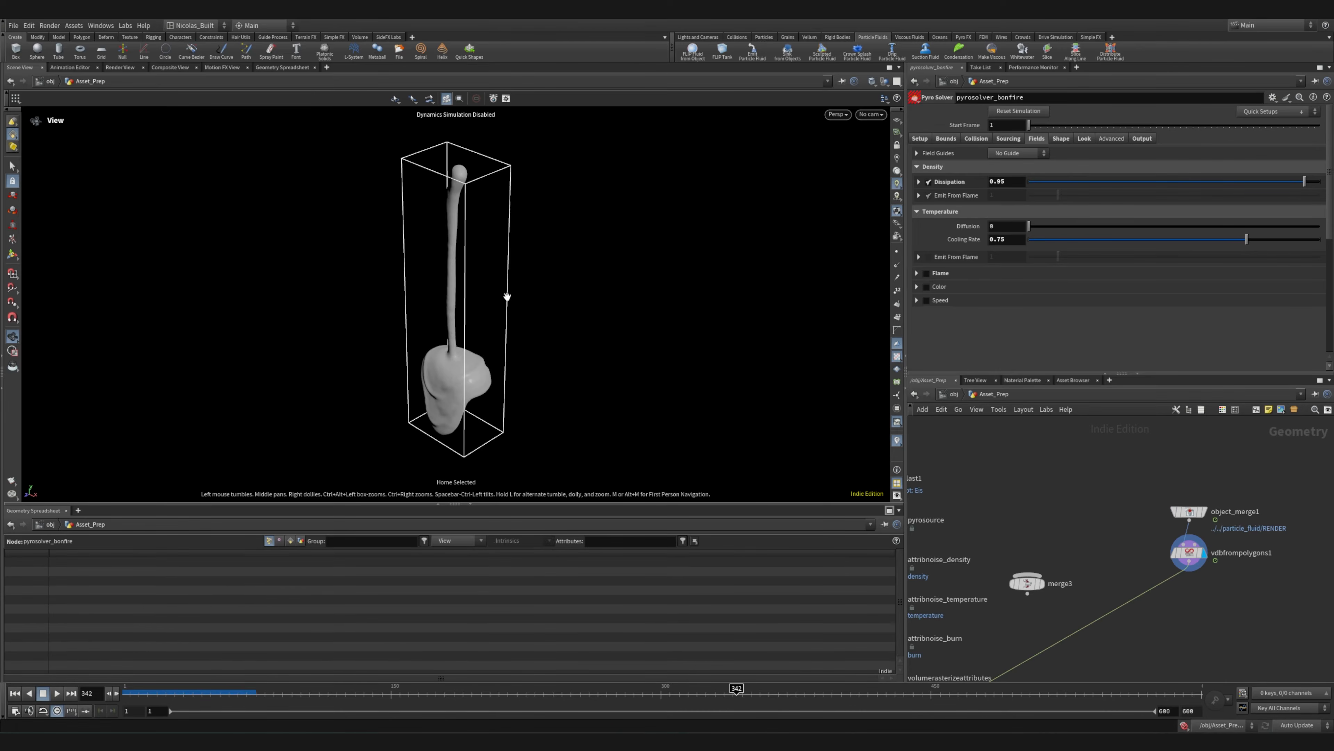
Move the timeline to frame 342, display vdbfrompolygons1's output and inspect the melted collision shape
drag(507, 297, 499, 389)
middle_drag(480, 385, 462, 307)
right_drag(410, 337, 974, 304)
middle_drag(605, 367, 525, 307)
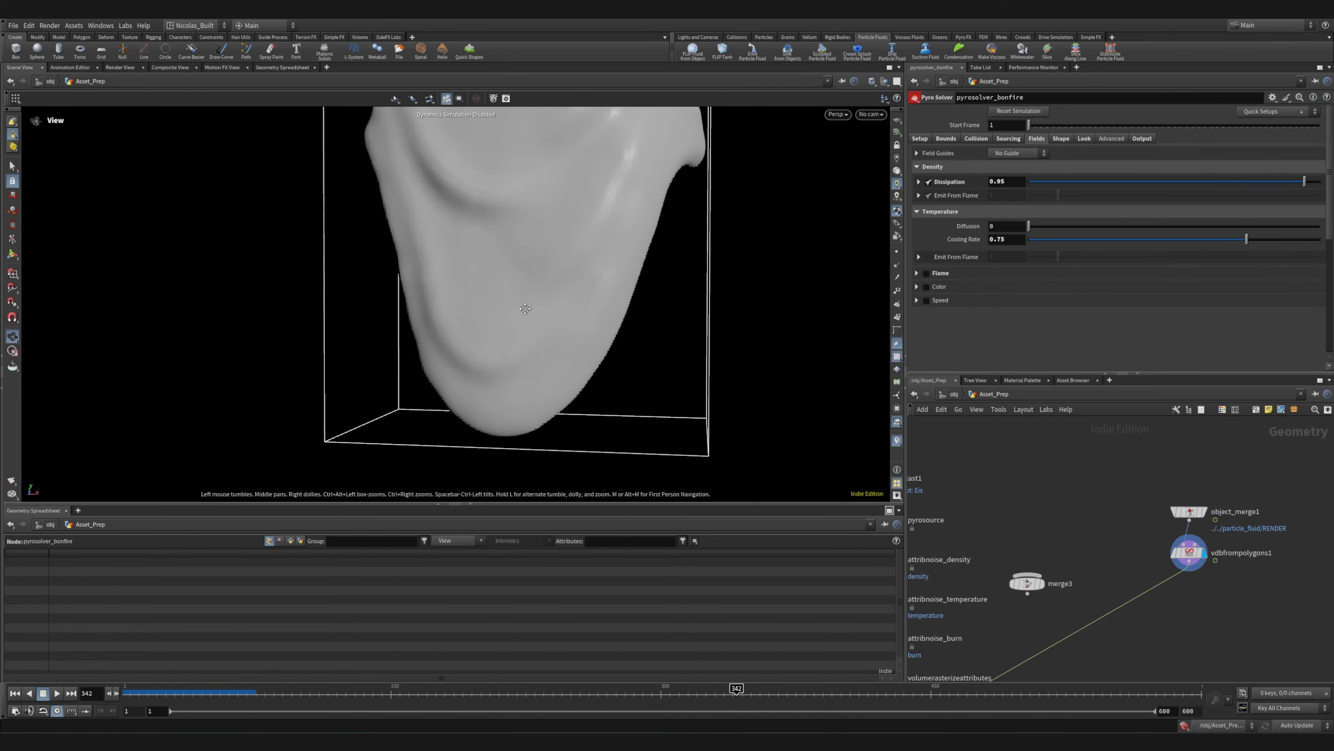
right_drag(592, 336, 537, 388)
Trace the node chain from vdbfrompolygons1 and the noise nodes down to pyrosolver_bonfire's collision input
middle_drag(1149, 649, 1239, 528)
scroll(1238, 528, down, 2)
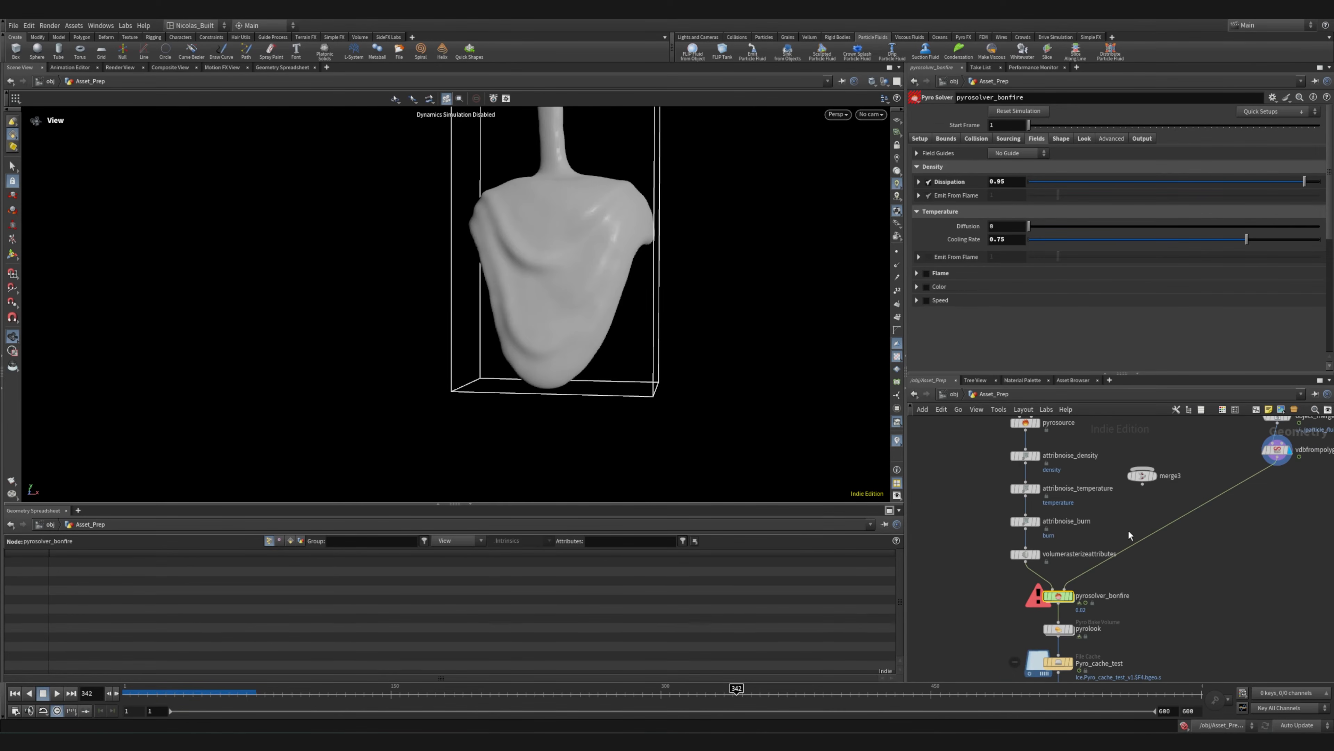
middle_drag(1114, 501, 1071, 454)
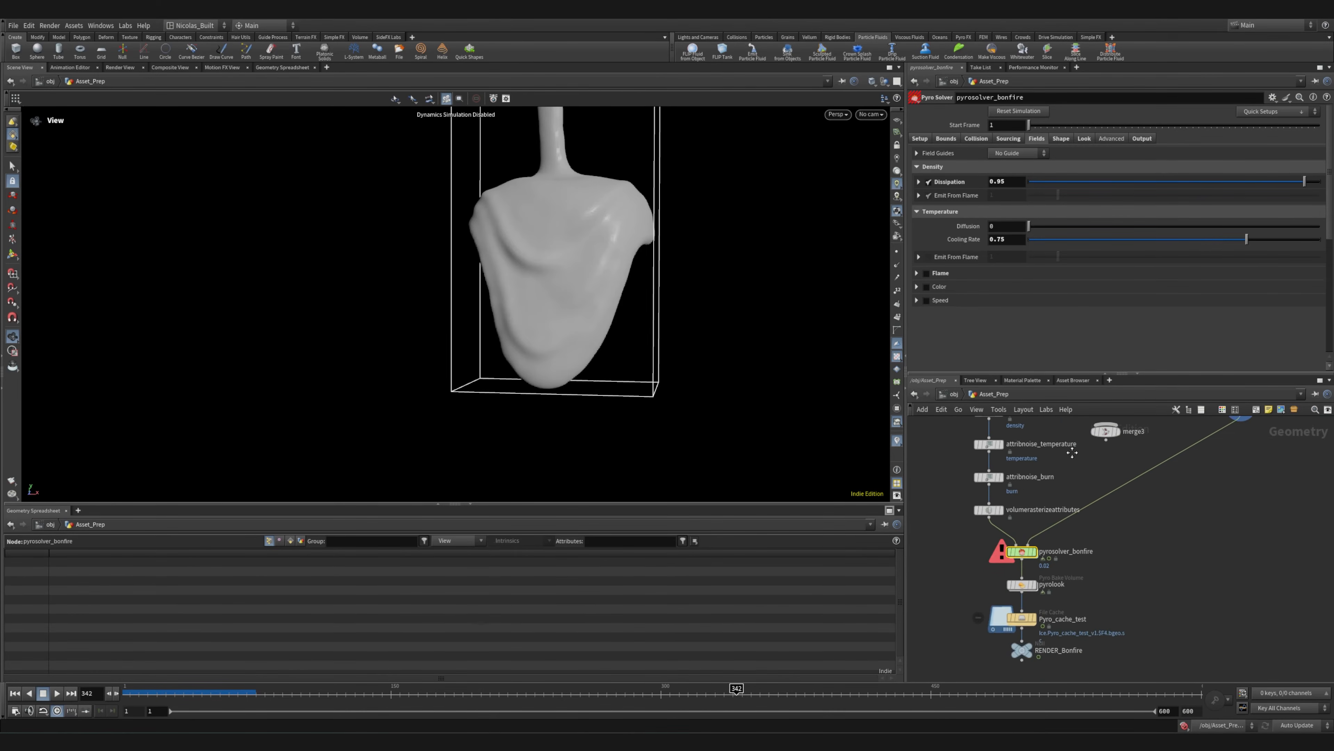
scroll(1065, 510, down, 5)
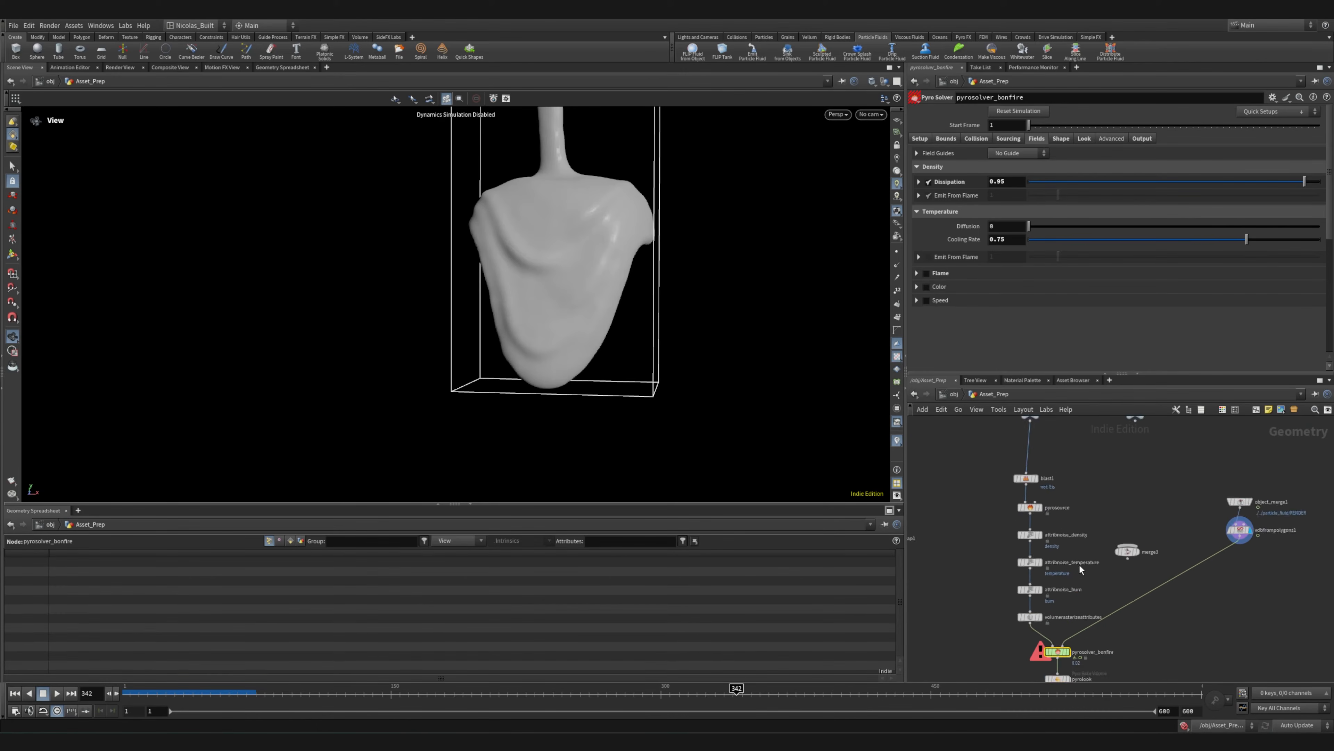
scroll(1065, 510, up, 5)
middle_drag(1064, 509, 1022, 357)
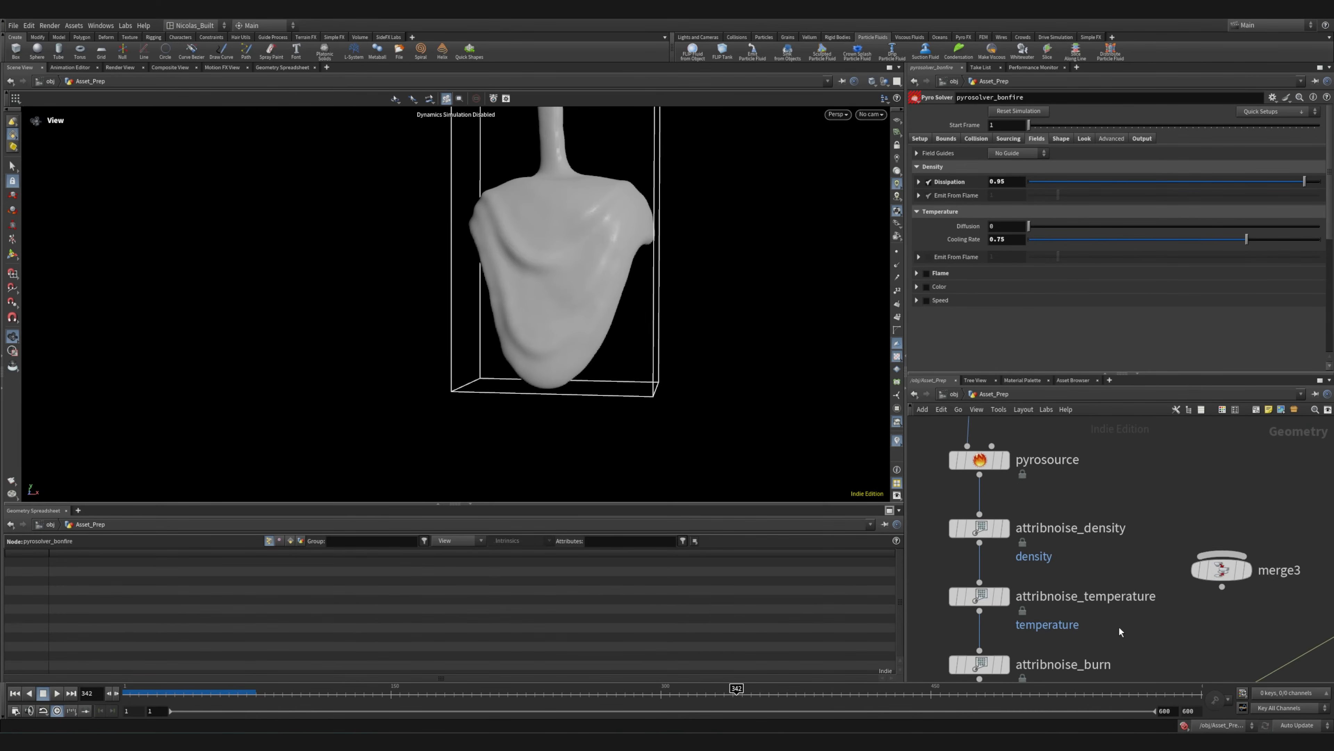
middle_drag(1099, 629, 1056, 454)
middle_drag(1000, 629, 1051, 521)
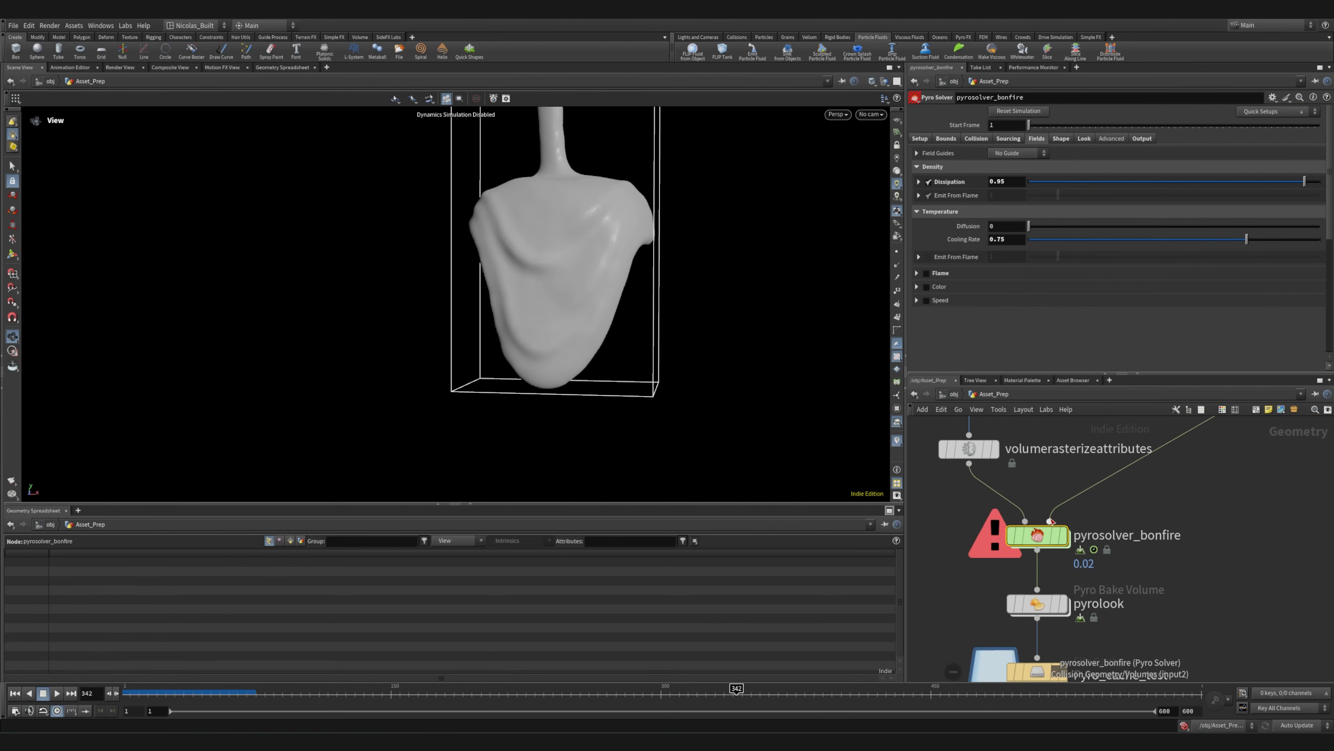
Display pyrolook's output and inspect the smoke in the viewport
middle_drag(1124, 603, 1099, 482)
mouse_move(1023, 484)
click(1045, 451)
mouse_move(633, 400)
mouse_down()
mouse_move(446, 396)
mouse_move(632, 390)
mouse_move(616, 392)
mouse_up()
middle_drag(1255, 476, 1247, 624)
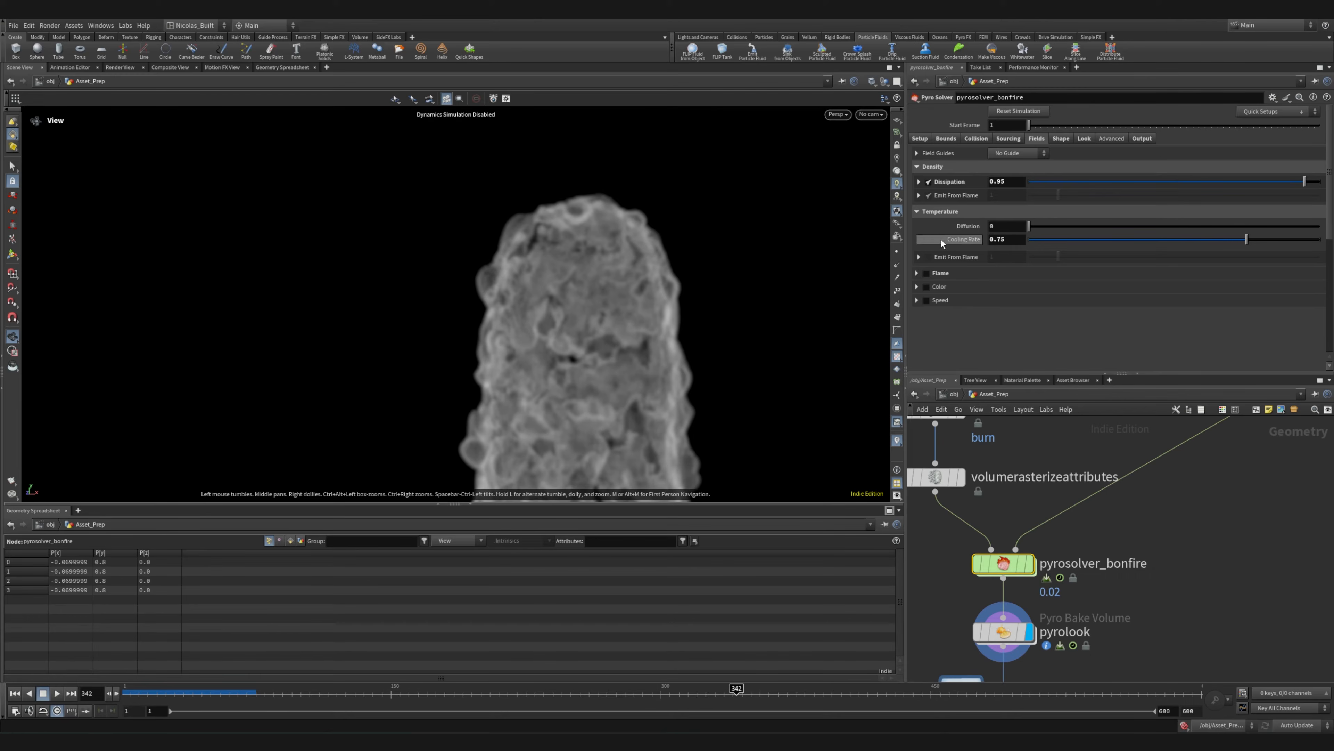
Review pyrosolver_bonfire's setup, bounds, collision and sourcing settings one after another
click(920, 139)
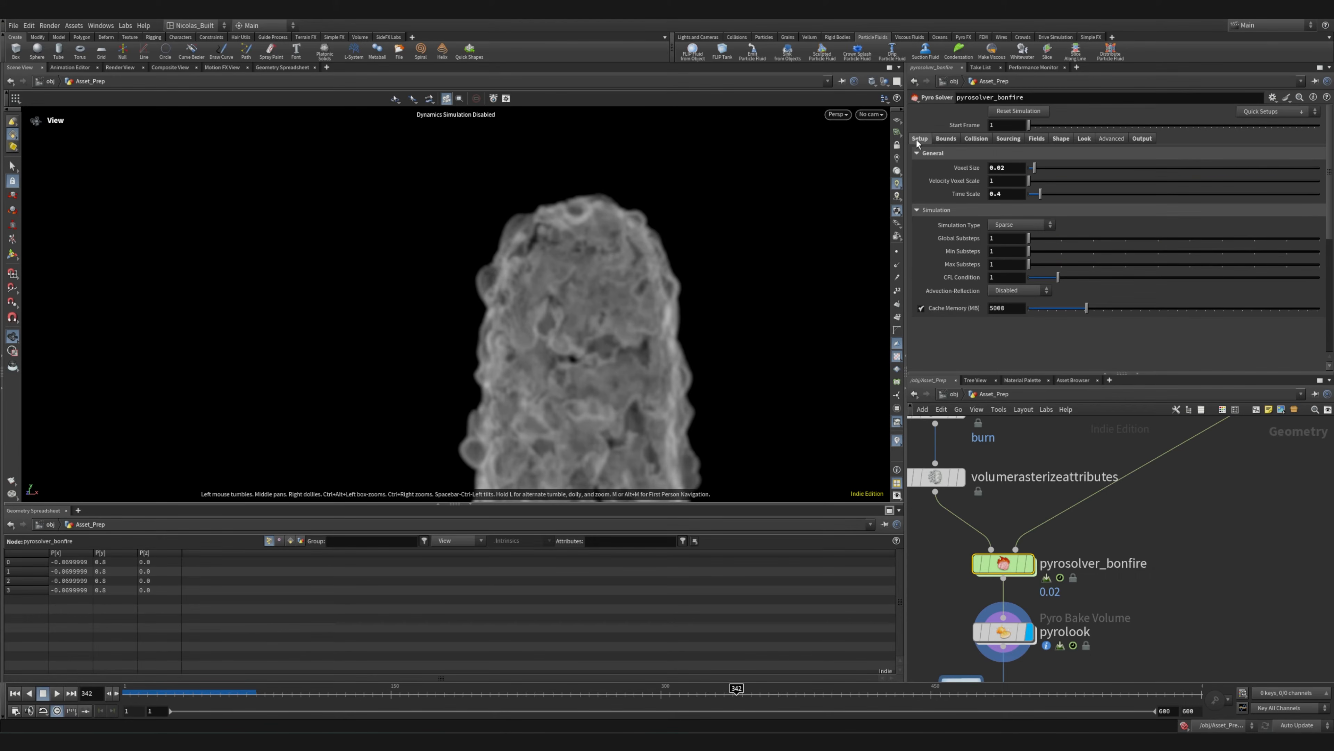
click(949, 139)
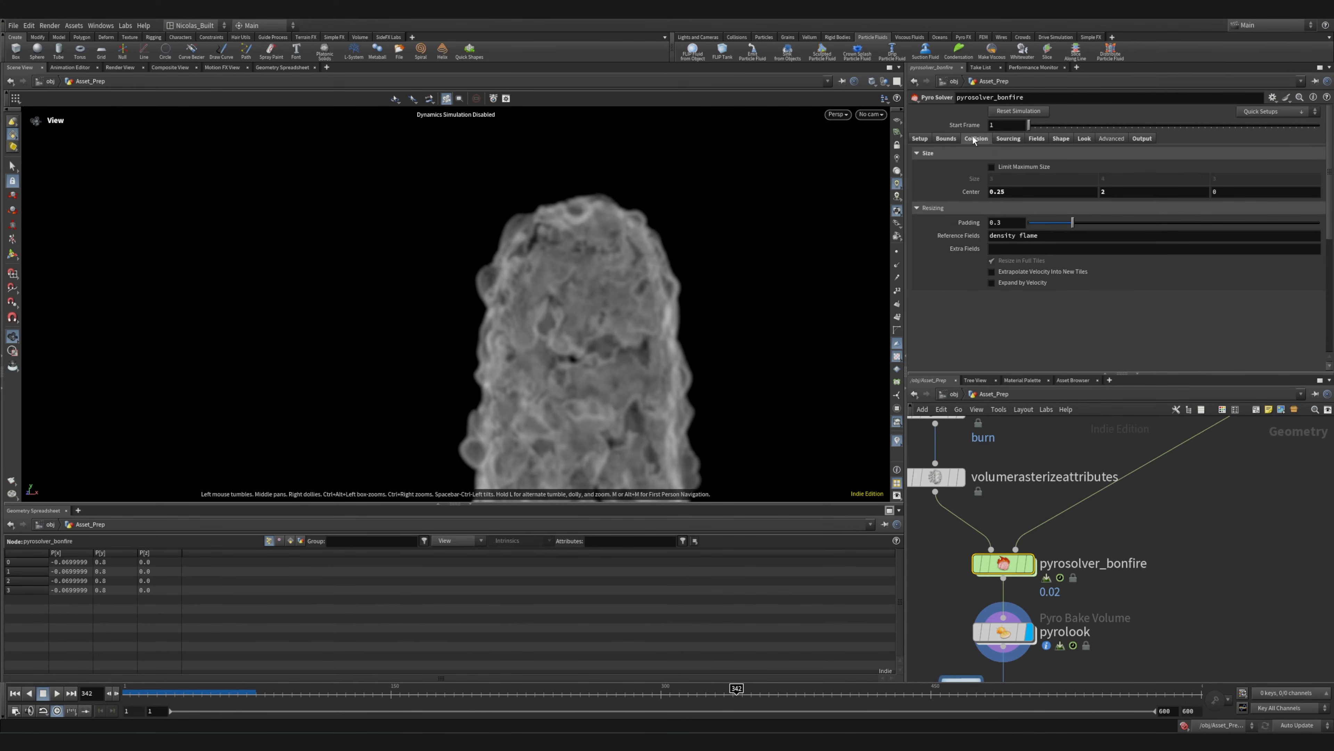
click(972, 137)
click(1009, 140)
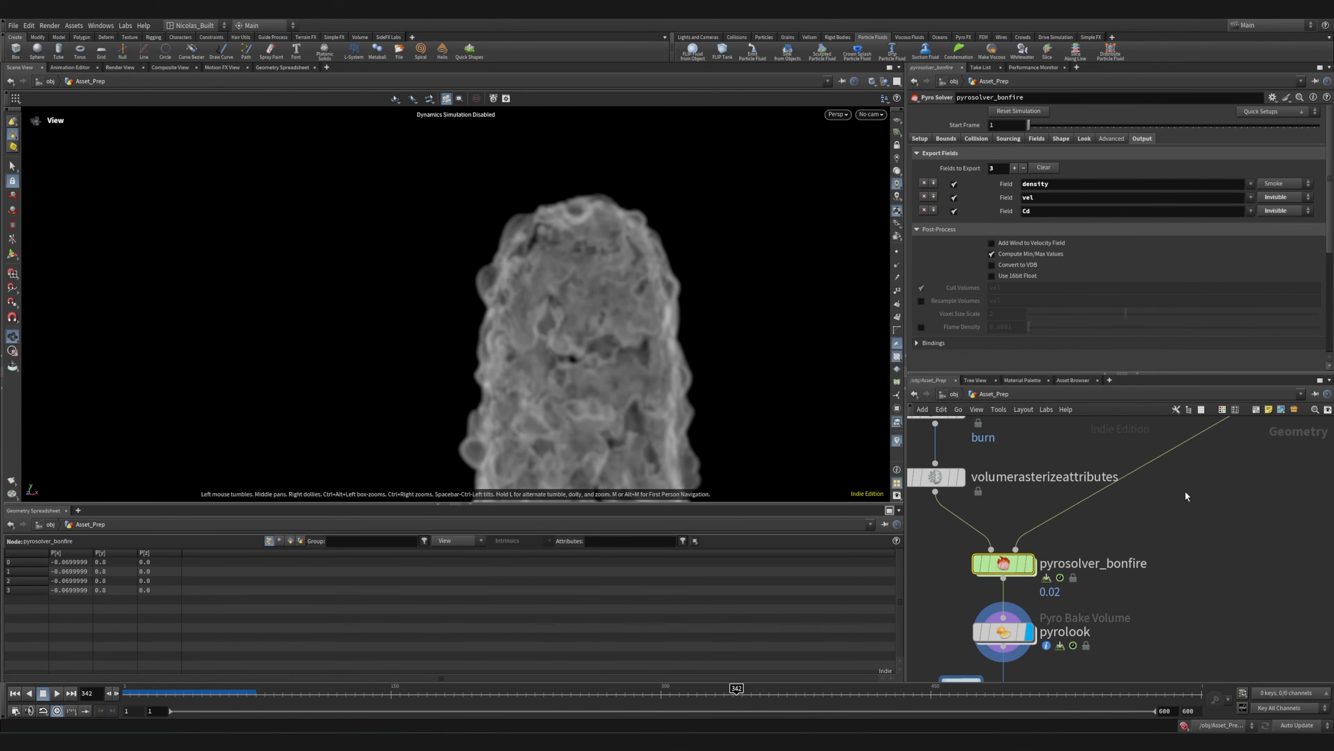
Open pyrolook's parameters and review its scatter, fire, bindings and smoke settings
middle_drag(1200, 563, 1197, 388)
click(1005, 461)
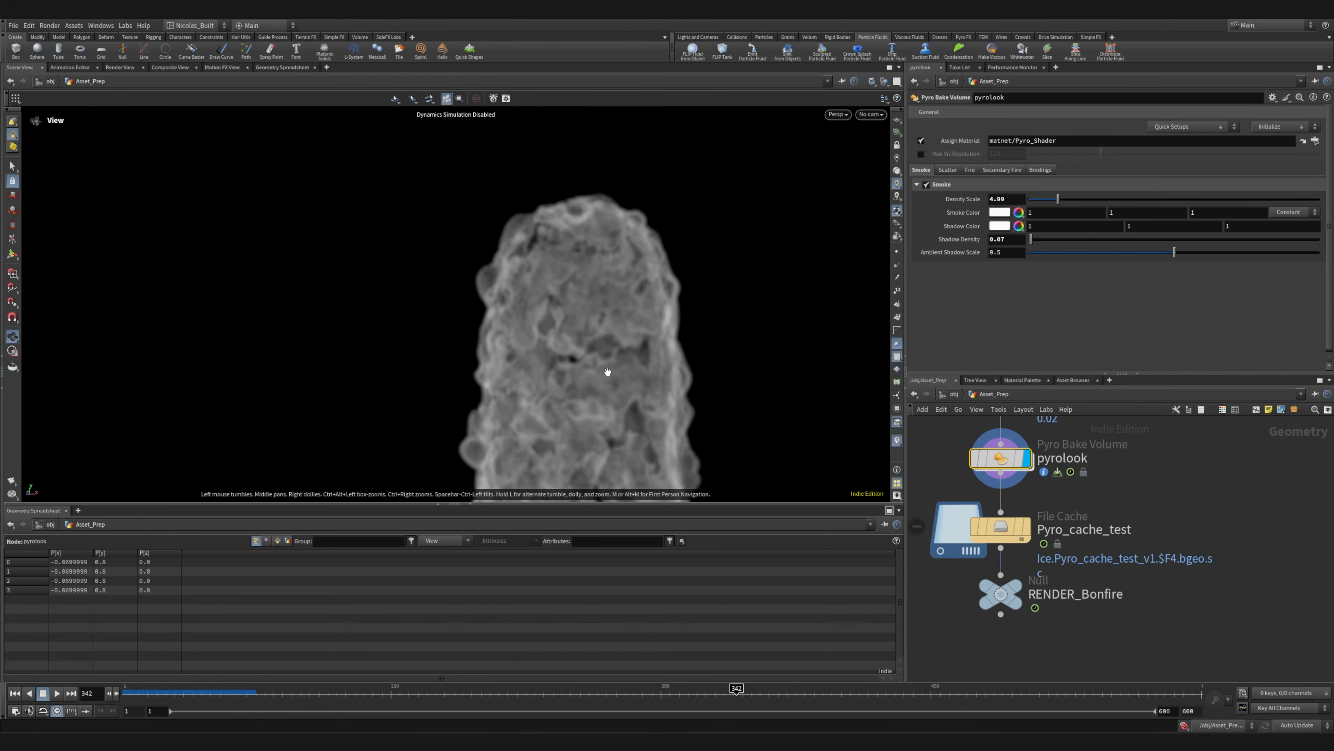
click(948, 169)
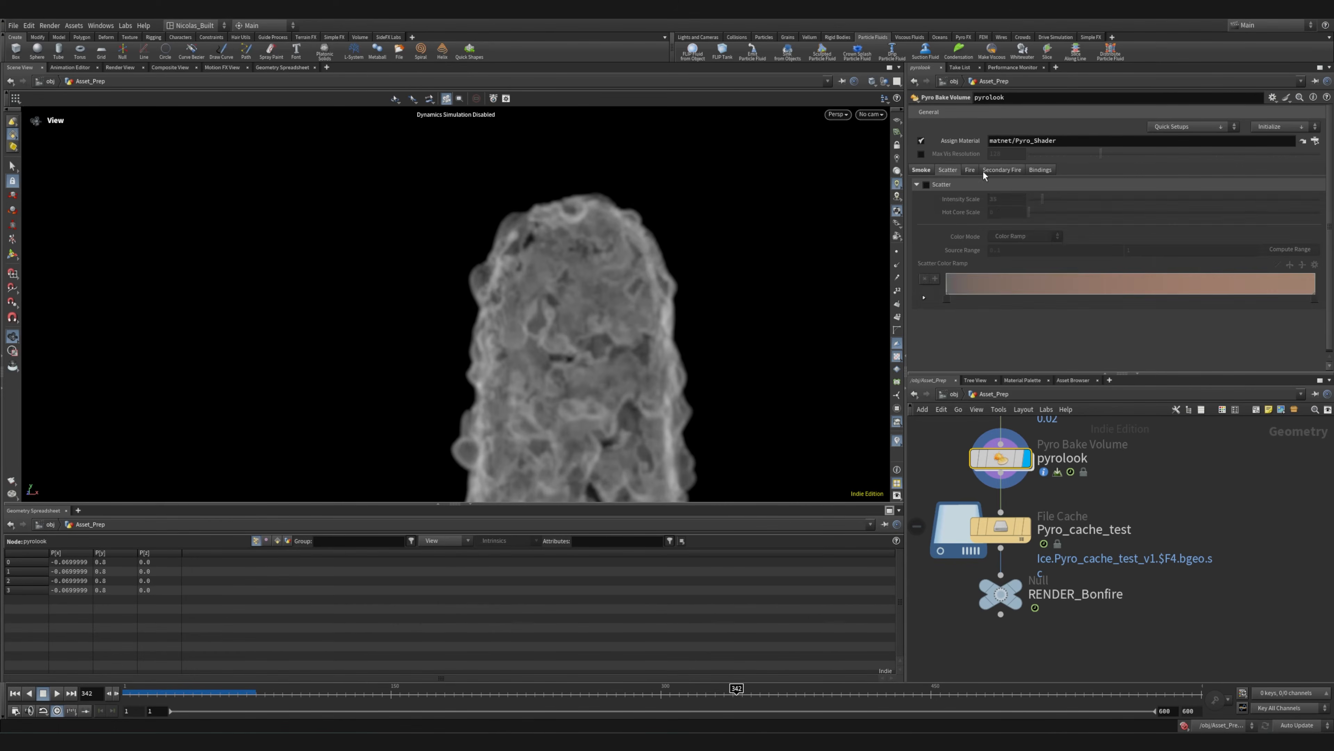
click(984, 171)
click(1038, 171)
click(923, 172)
Display Pyro_cache_test's output and inspect the cached smoke from several sides
middle_drag(1208, 572, 1212, 475)
scroll(1212, 475, down, 1)
click(1065, 424)
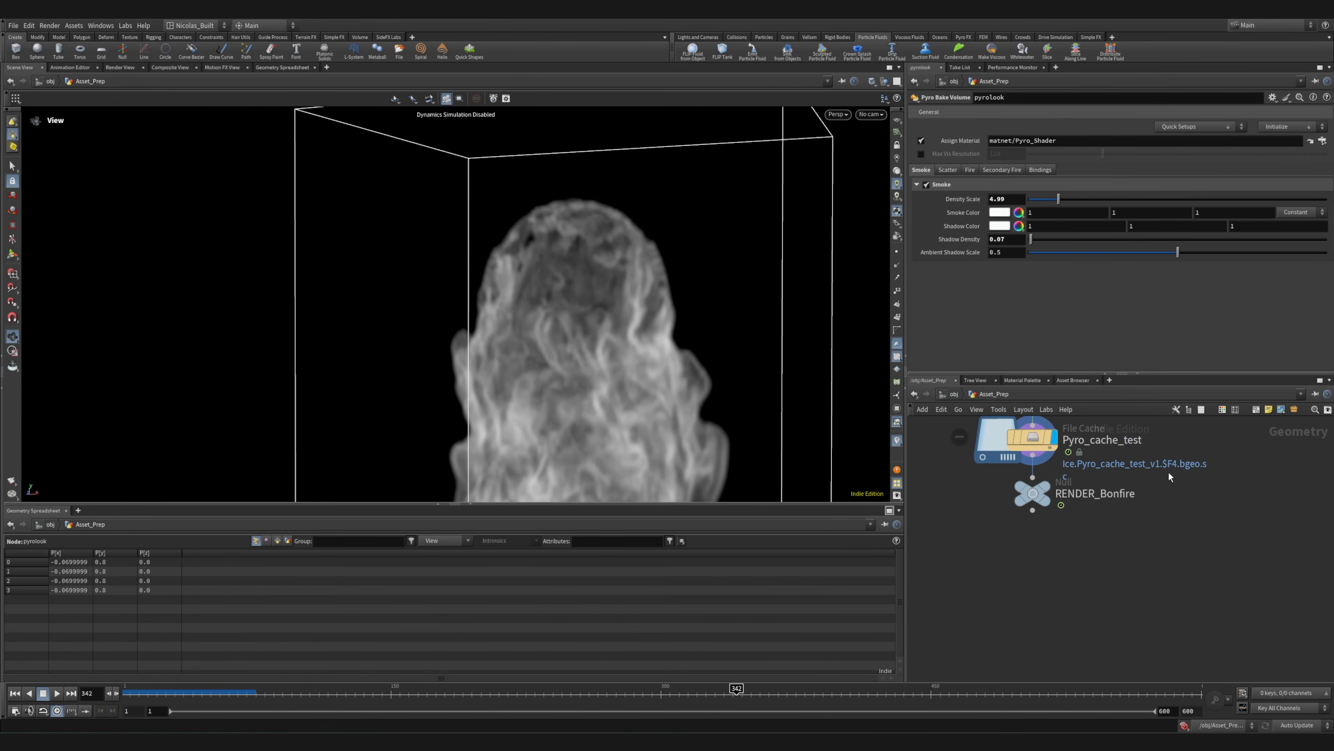
middle_drag(588, 406, 557, 257)
right_drag(557, 257, 187, 405)
drag(187, 405, 866, 416)
click(975, 406)
click(463, 384)
mouse_move(573, 382)
mouse_down()
mouse_move(273, 369)
mouse_move(673, 378)
mouse_up()
right_drag(673, 379, 480, 329)
drag(480, 329, 666, 314)
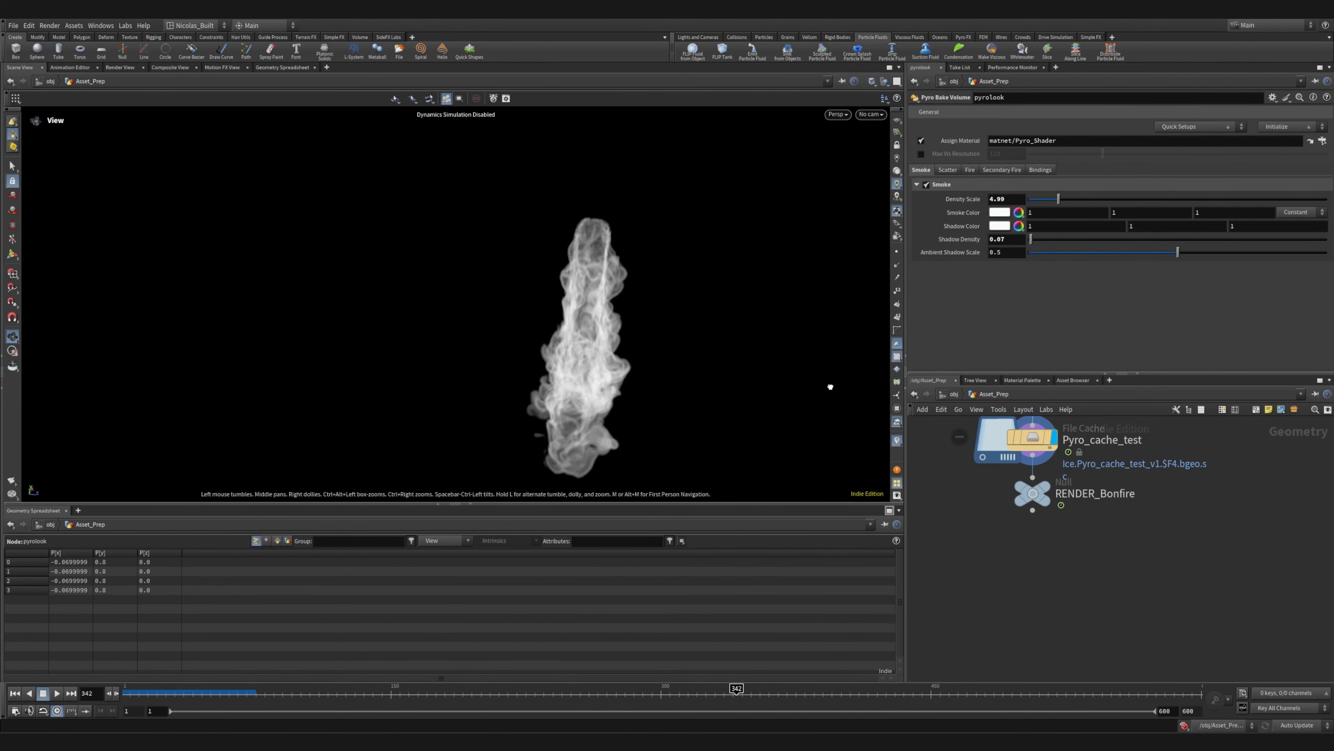
right_drag(813, 378, 479, 291)
drag(480, 292, 696, 316)
Display the RENDER_Bonfire null's output and view the final smoke from another angle
middle_drag(970, 489, 938, 536)
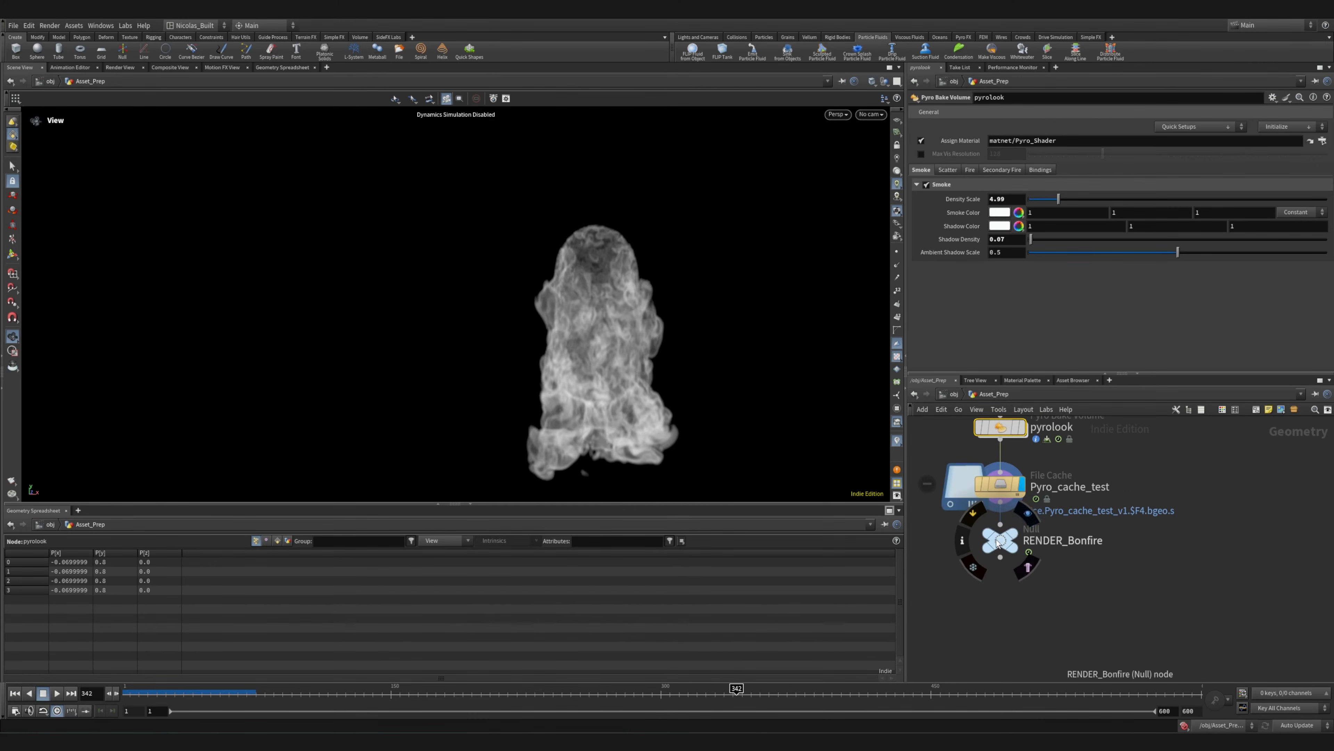
click(1028, 514)
drag(403, 331, 221, 342)
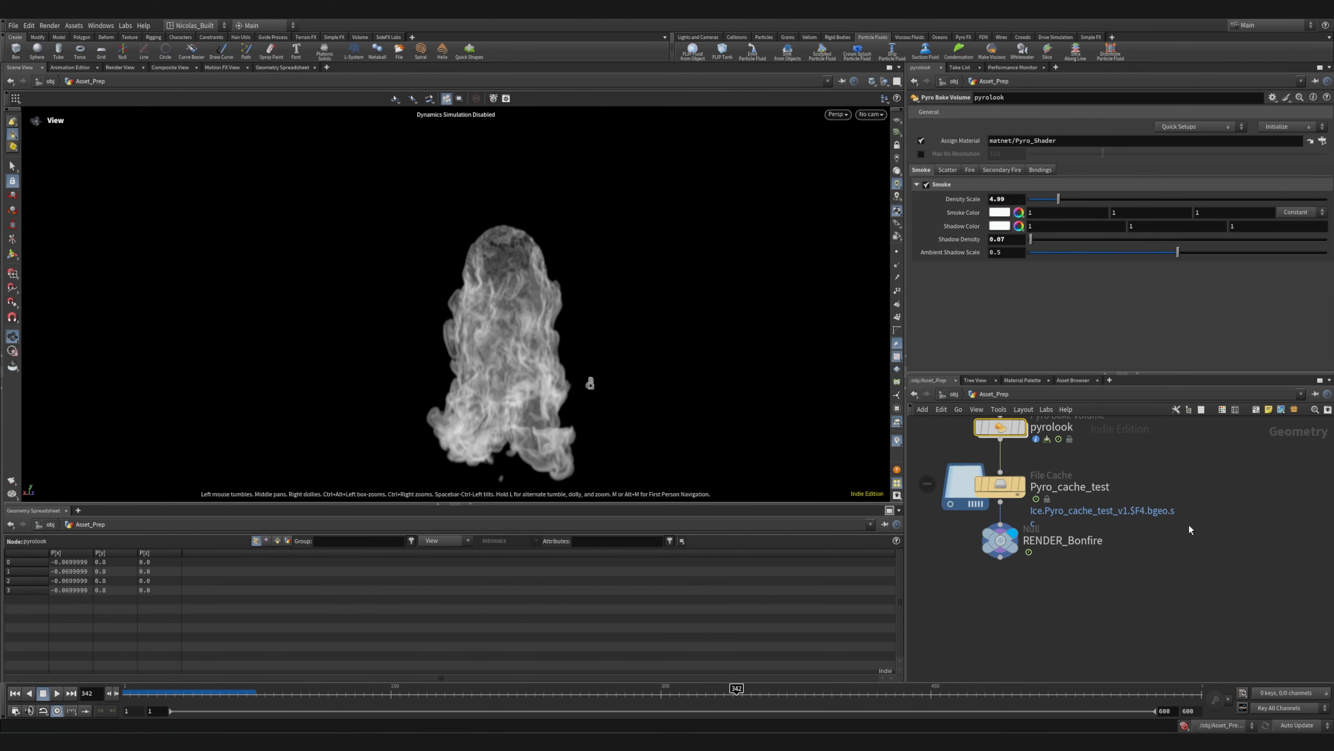
Return to the object level, bring all its nodes into view and save the scene
scroll(1207, 558, down, 7)
click(954, 394)
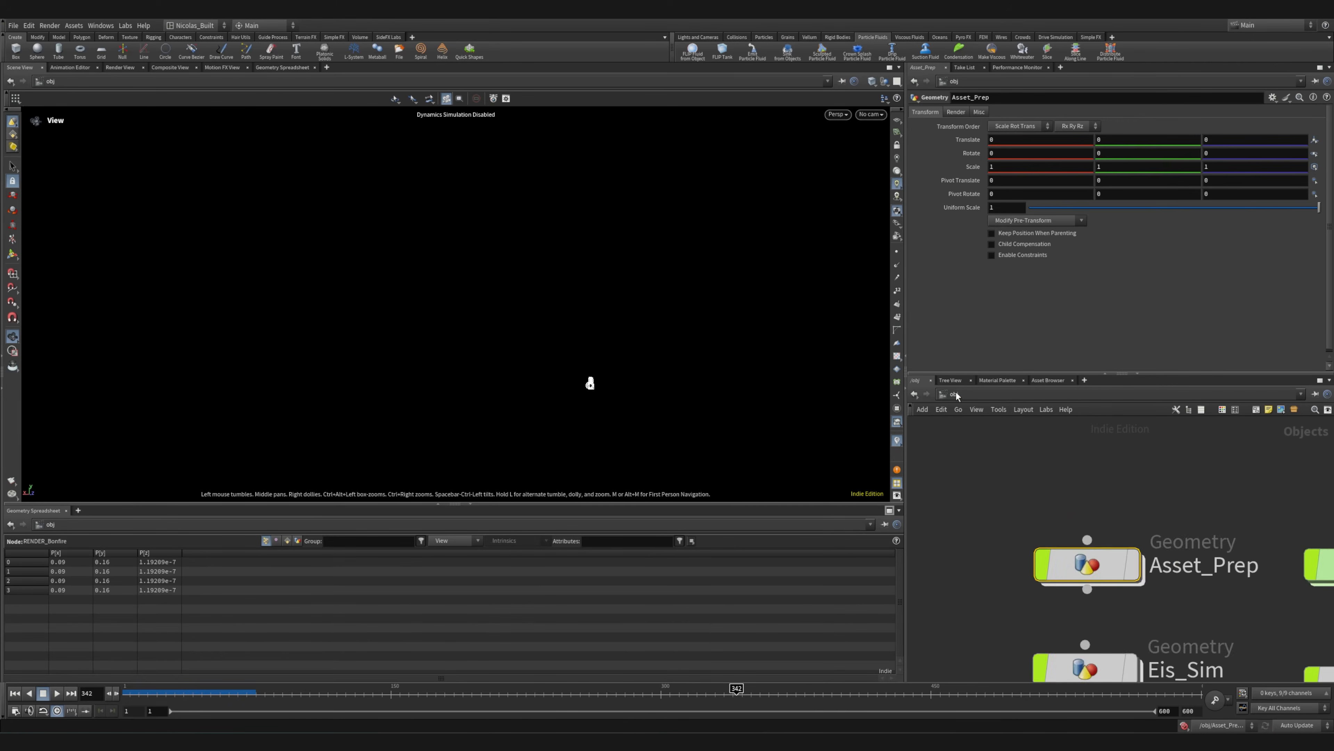
middle_drag(1224, 572, 1032, 540)
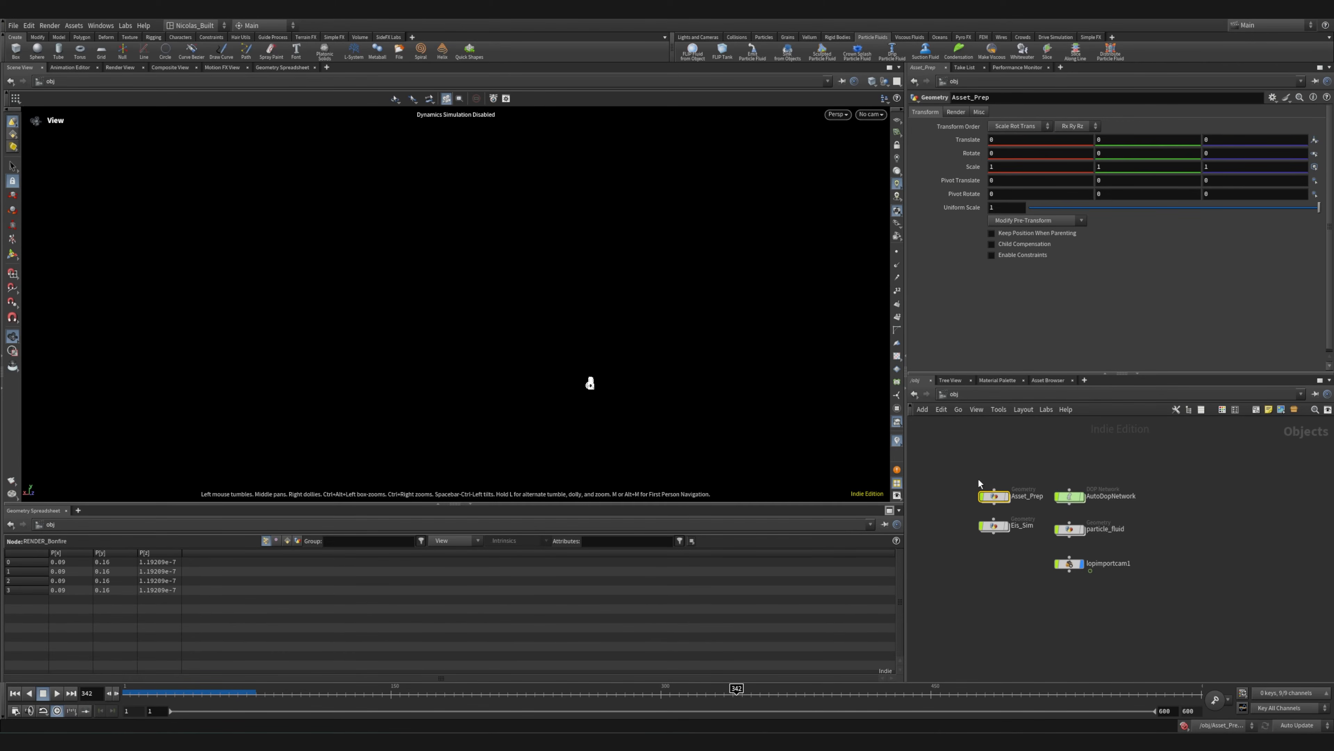
drag(965, 470, 1182, 620)
click(1005, 442)
key(ctrl+s)
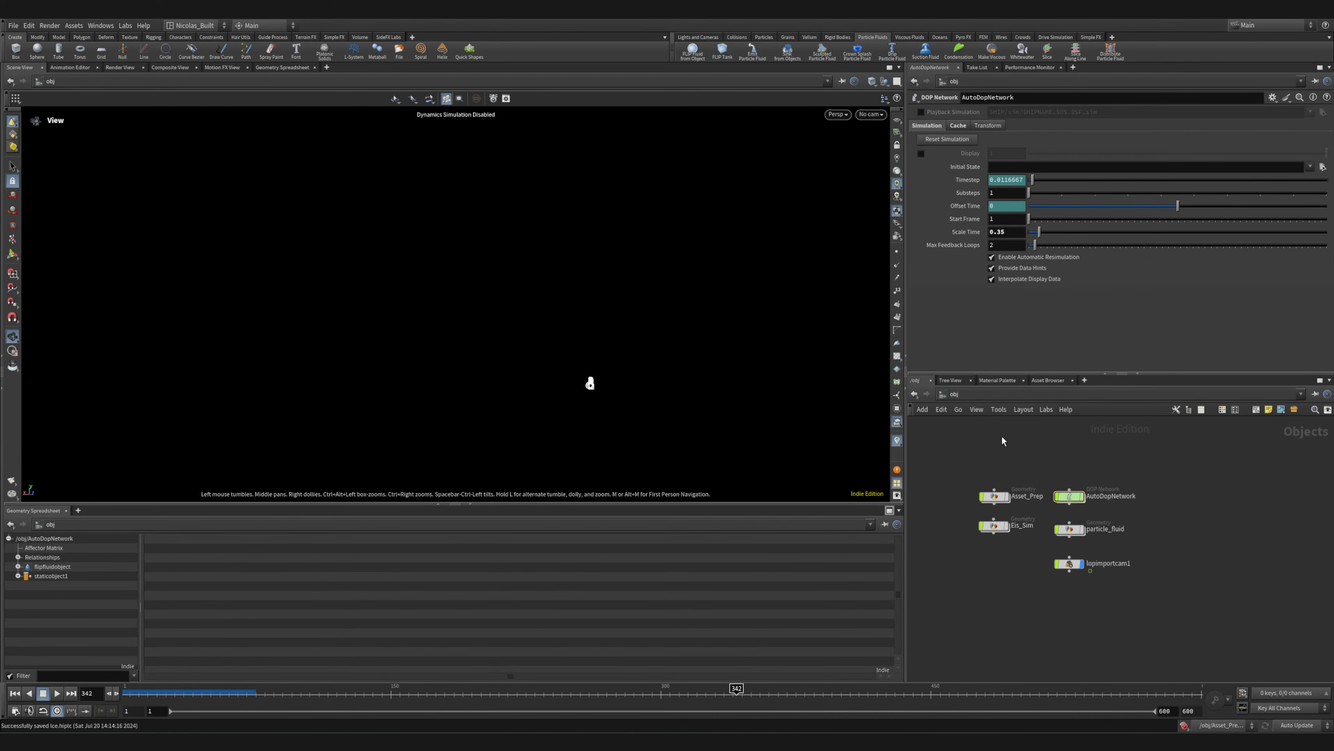
Switch to the stage network and frame the whole scene in the viewport
click(1014, 394)
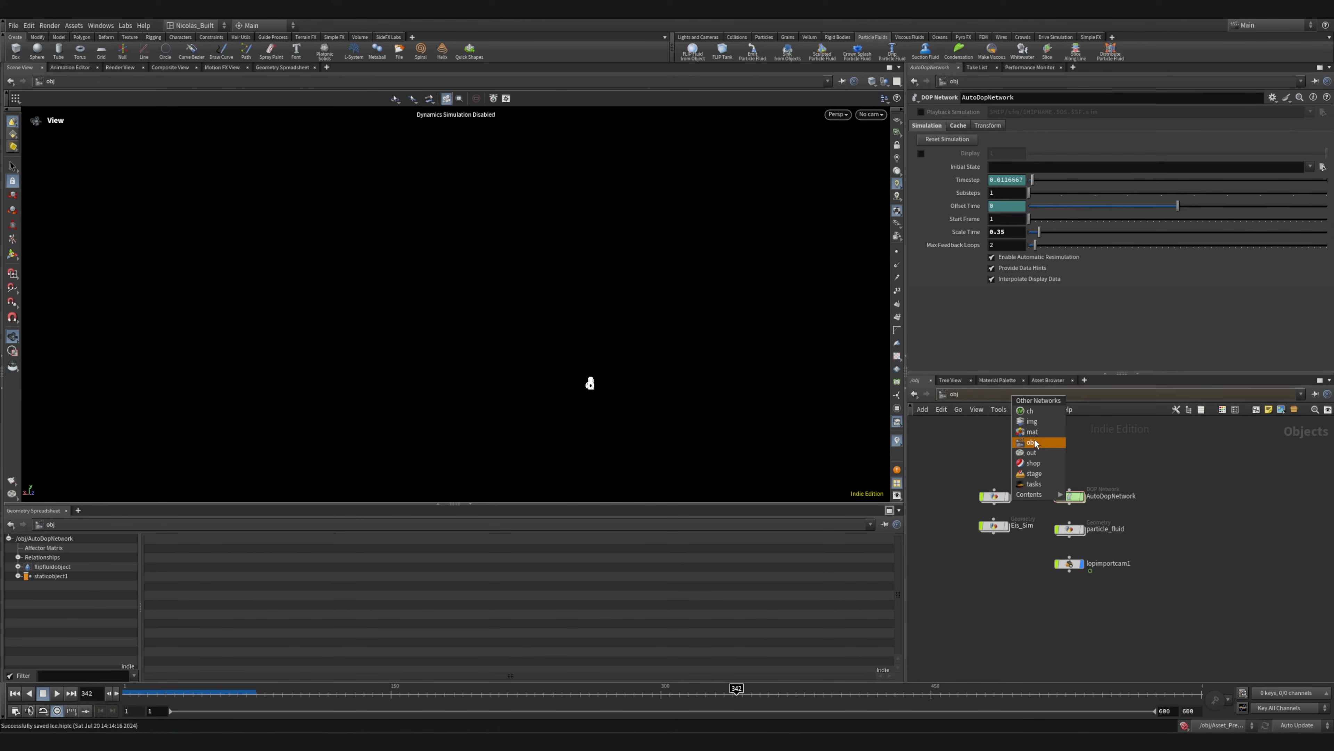
click(1032, 442)
click(1020, 394)
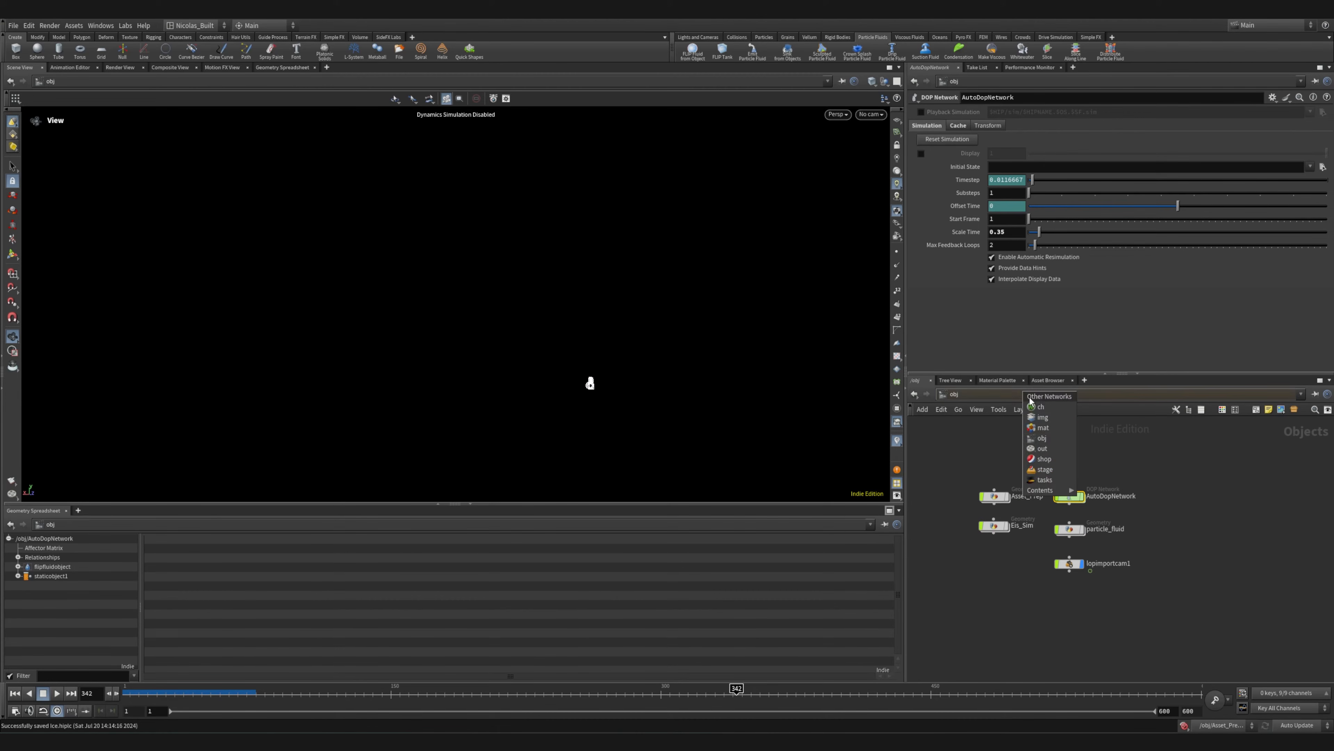
click(1048, 469)
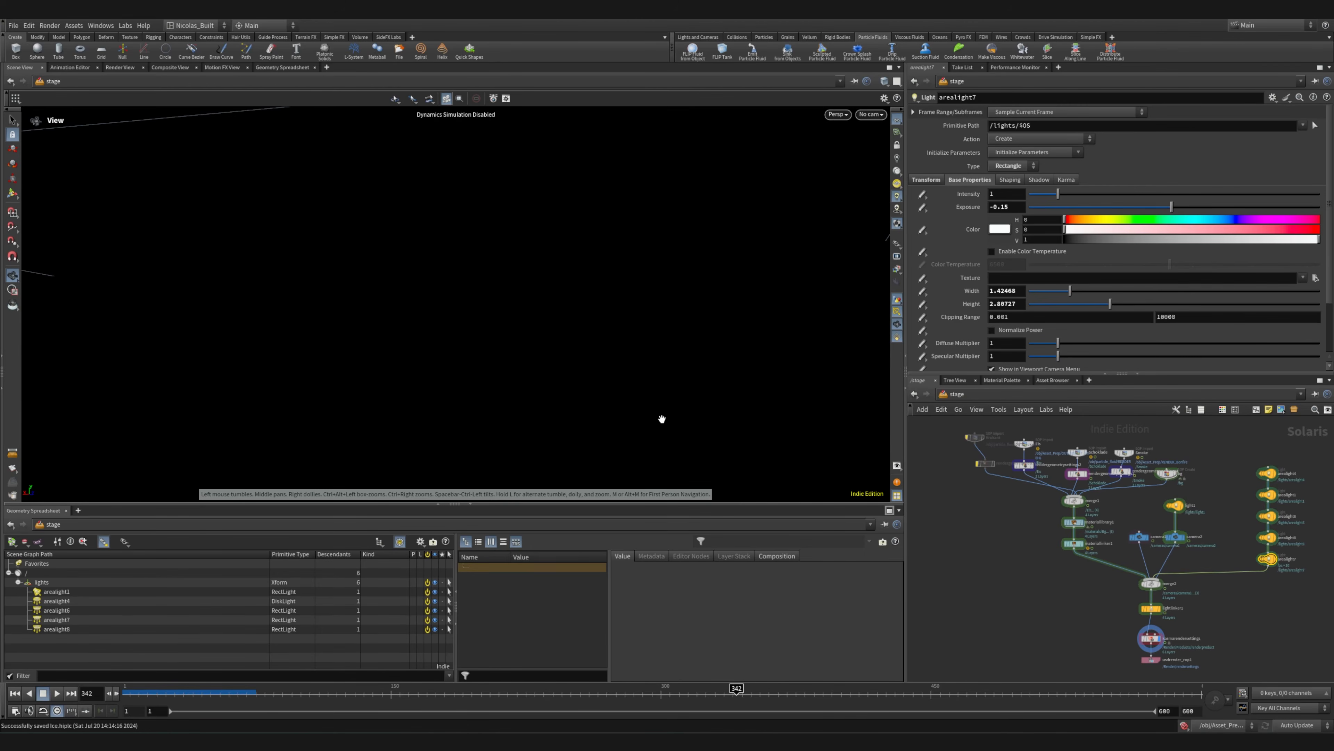
drag(685, 346, 387, 325)
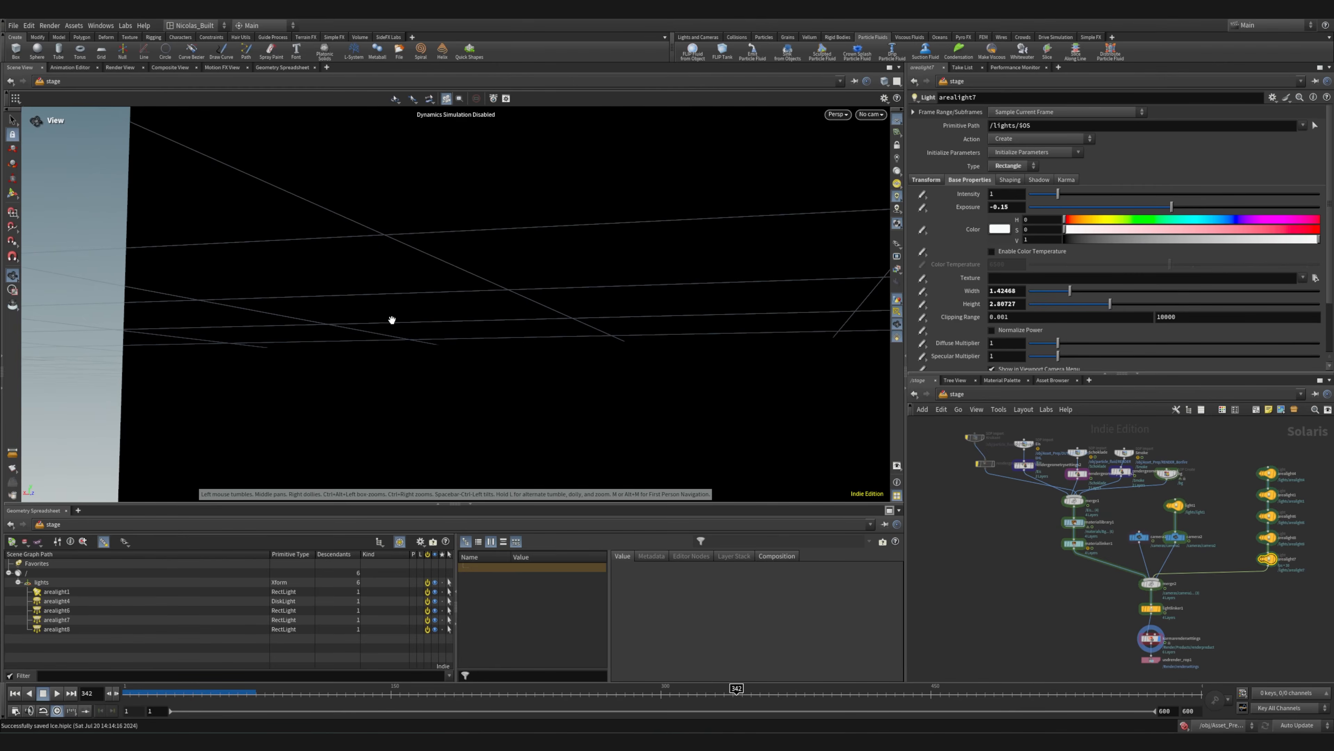
key(space+h)
Inspect the arrangement of area lights and cameras around the ice cream from several angles
right_drag(445, 321, 601, 262)
drag(602, 263, 635, 184)
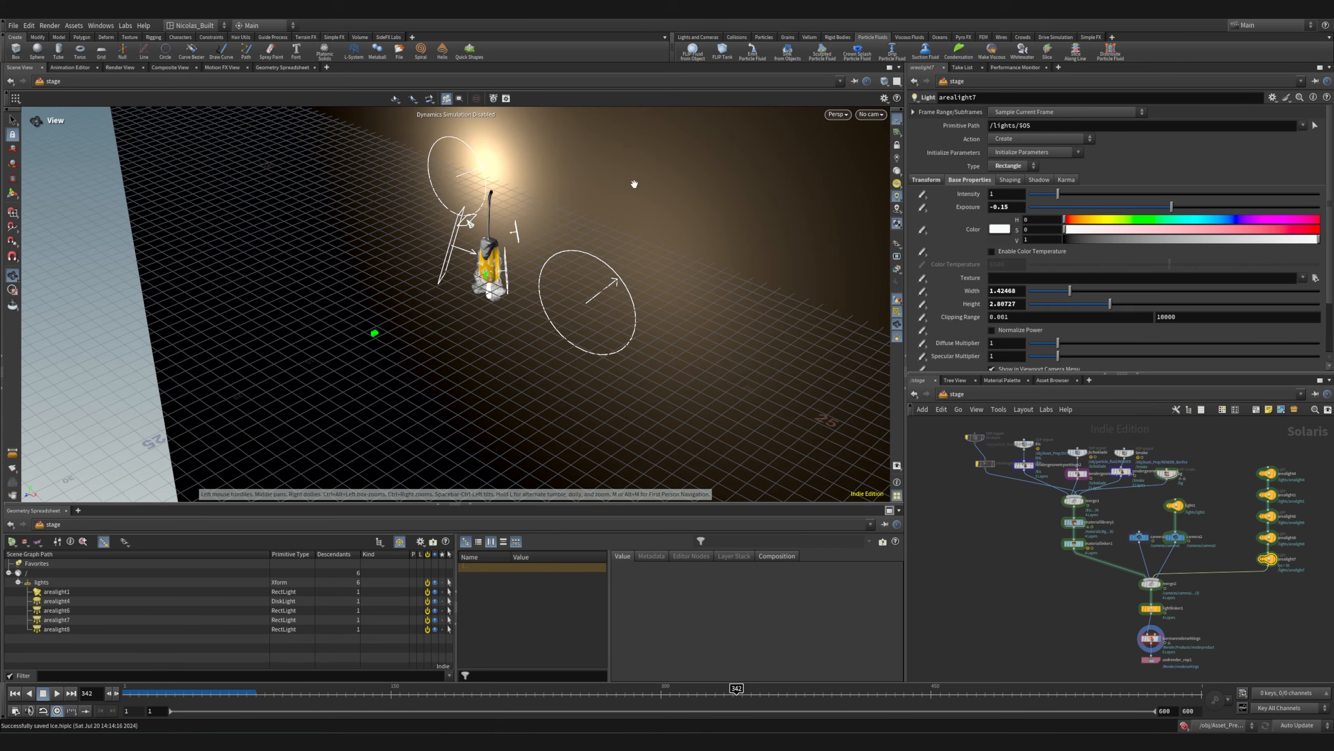
right_drag(635, 184, 691, 224)
middle_drag(420, 410, 447, 435)
right_drag(447, 435, 491, 298)
drag(492, 298, 565, 282)
right_drag(565, 282, 436, 279)
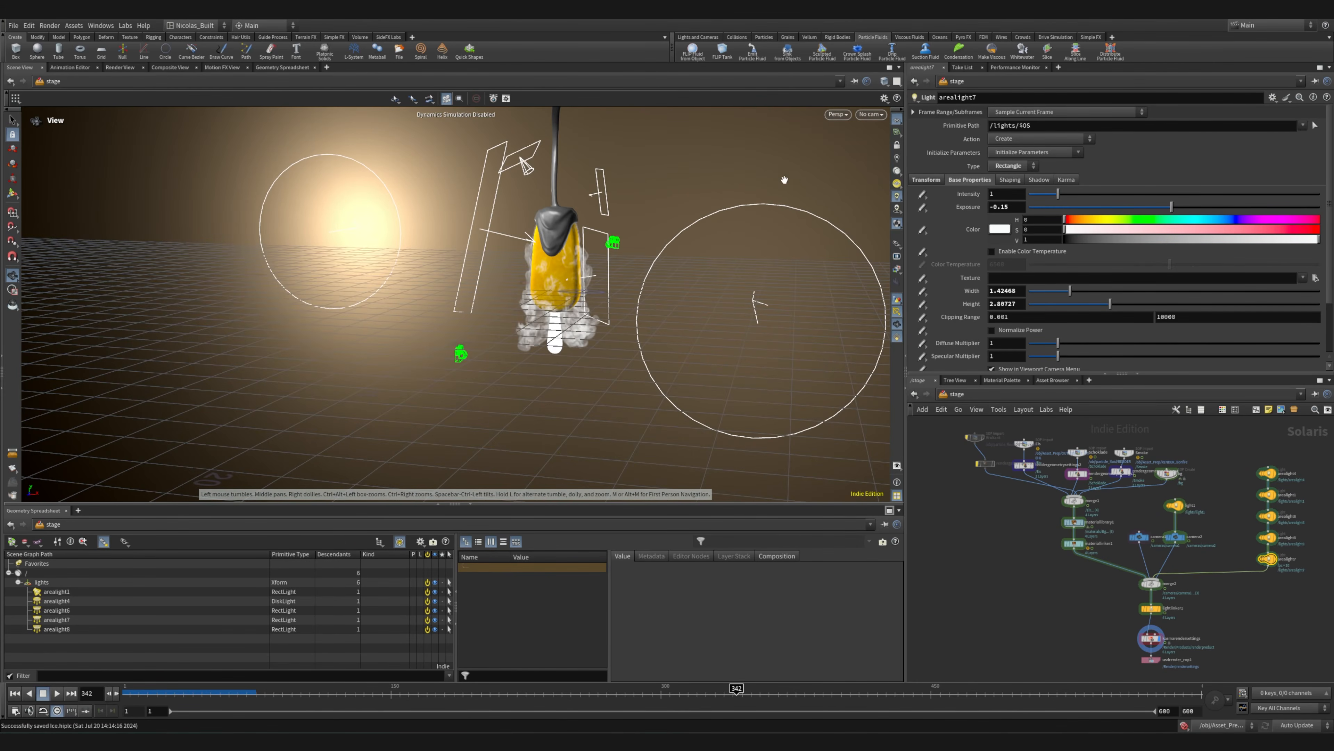
middle_drag(581, 267, 534, 315)
right_drag(527, 326, 486, 326)
mouse_move(486, 327)
mouse_down()
mouse_move(637, 334)
mouse_move(496, 388)
mouse_move(410, 312)
mouse_move(604, 321)
mouse_move(510, 336)
mouse_up()
right_drag(514, 366, 558, 334)
middle_drag(540, 362, 558, 342)
mouse_move(558, 341)
mouse_down()
mouse_move(520, 347)
mouse_move(557, 350)
mouse_up()
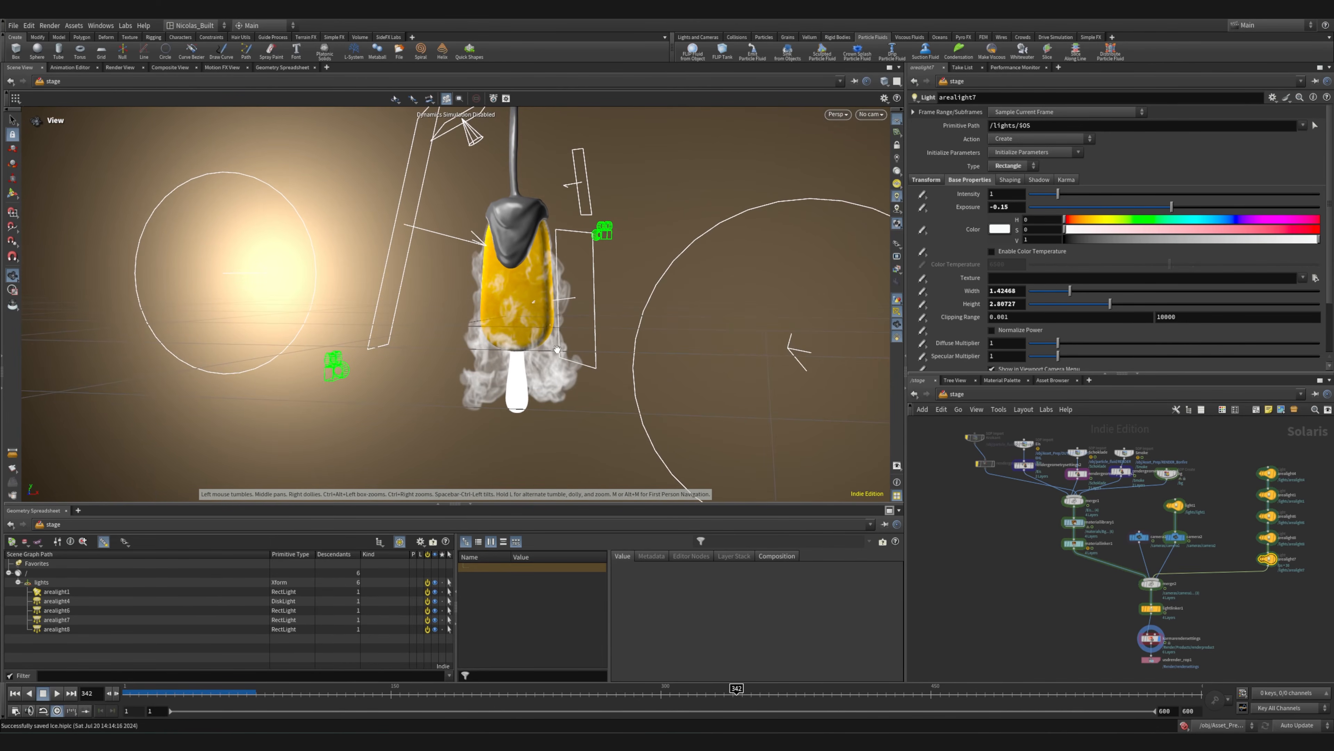
Switch the desktop layout to Solaris and recentre the ice cream in the view
click(194, 25)
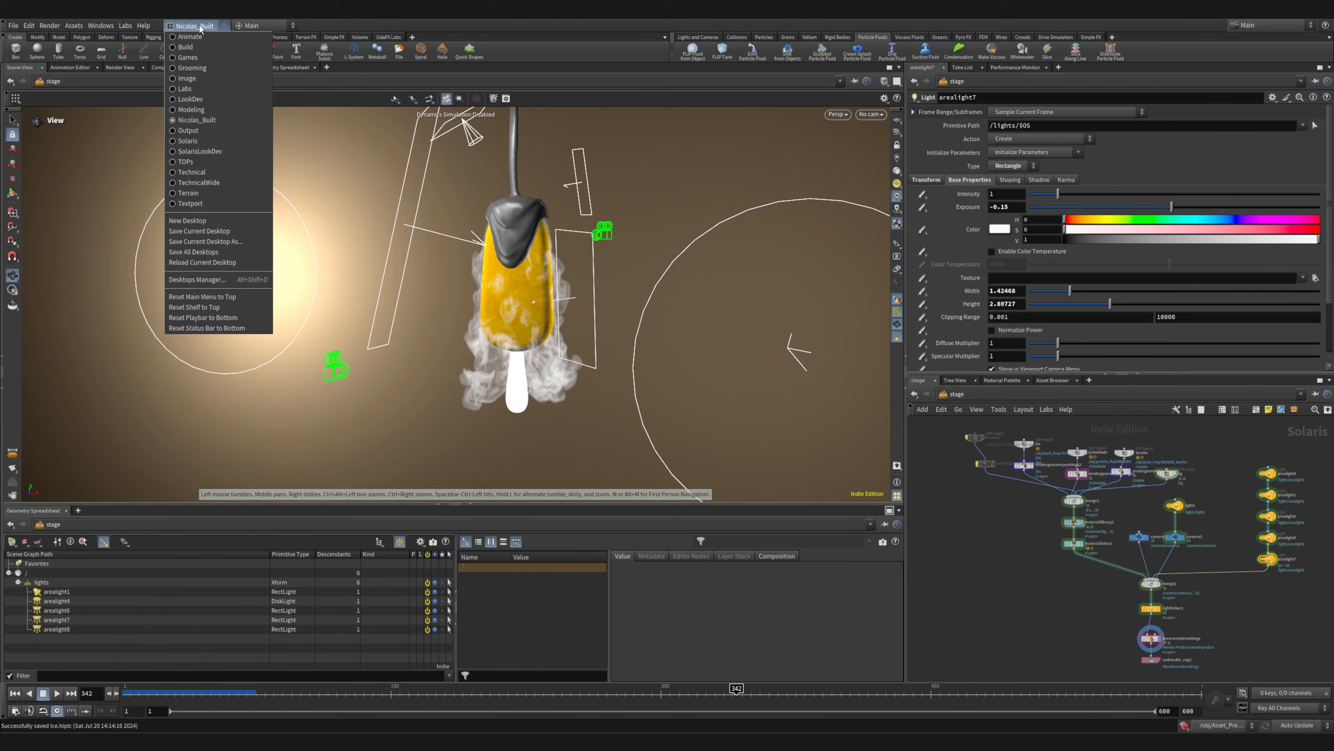
click(187, 141)
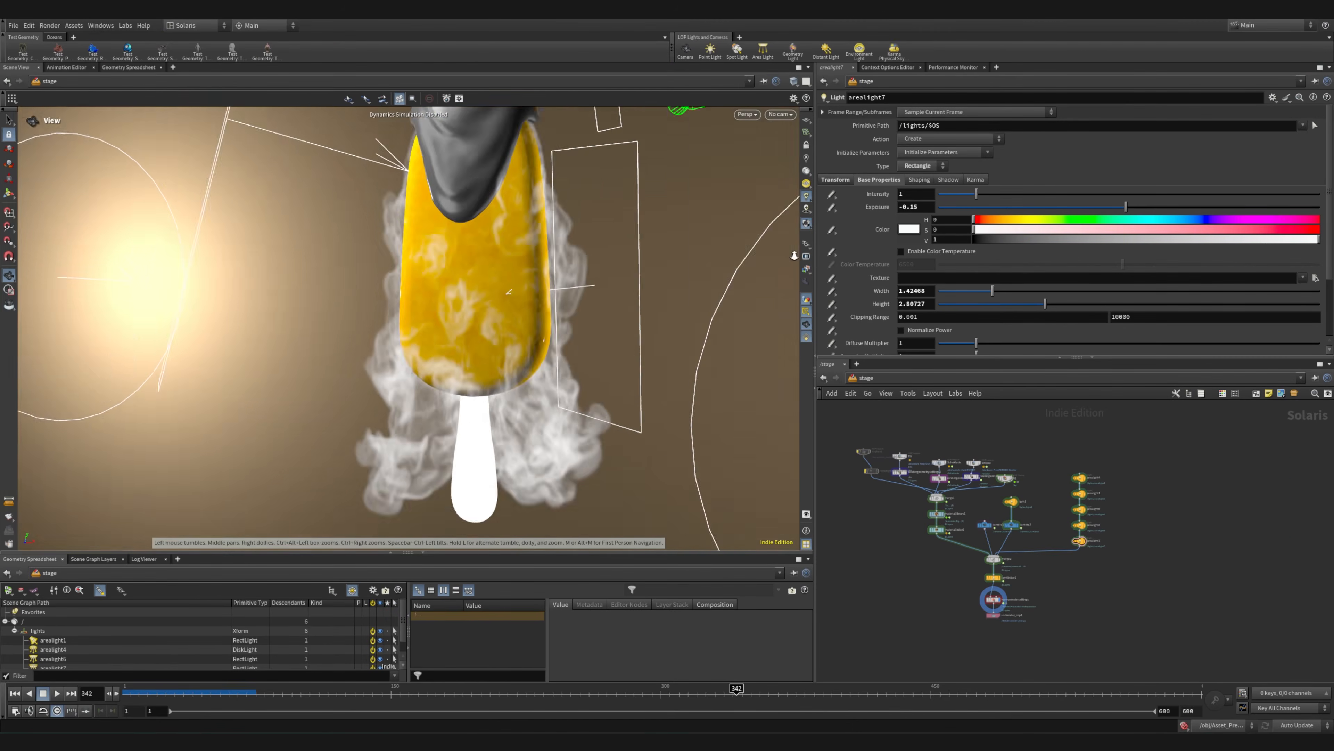
right_drag(795, 255, 519, 234)
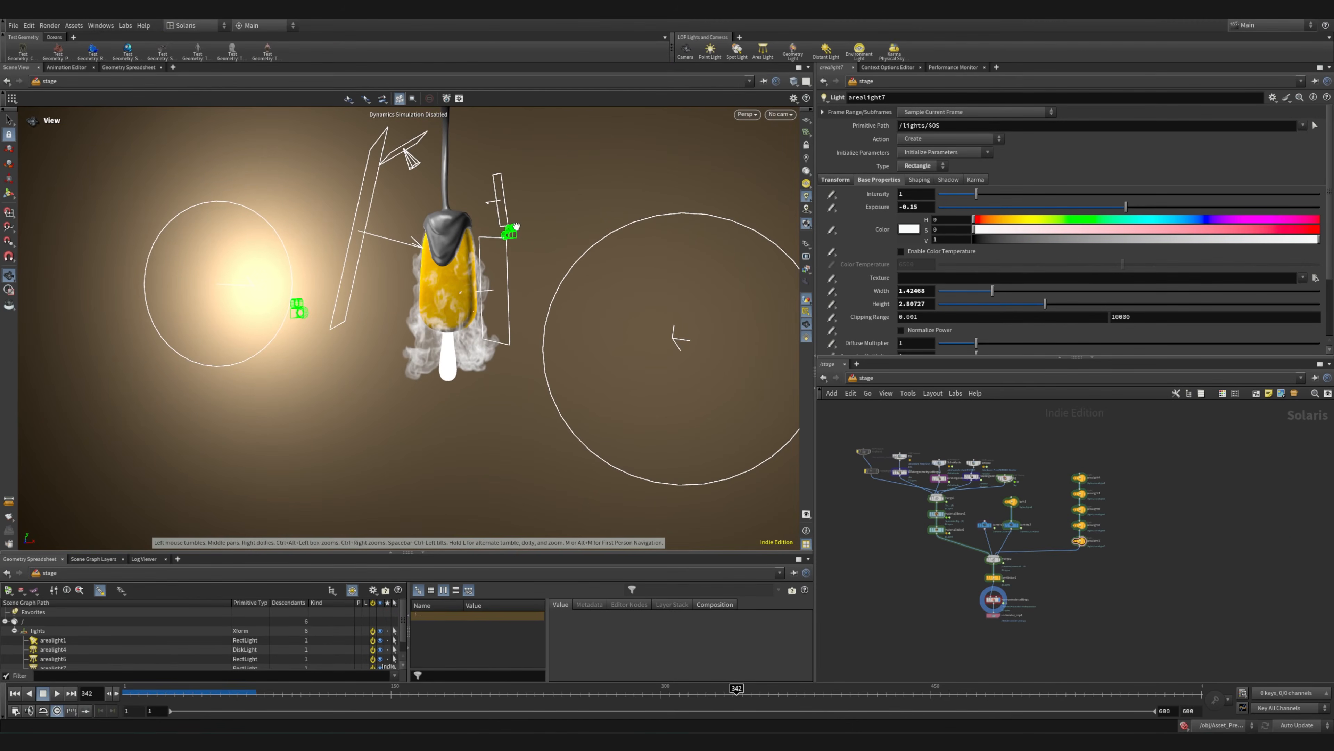
Look at the scene through camera1 and camera2, ending on the camera1 view
click(781, 114)
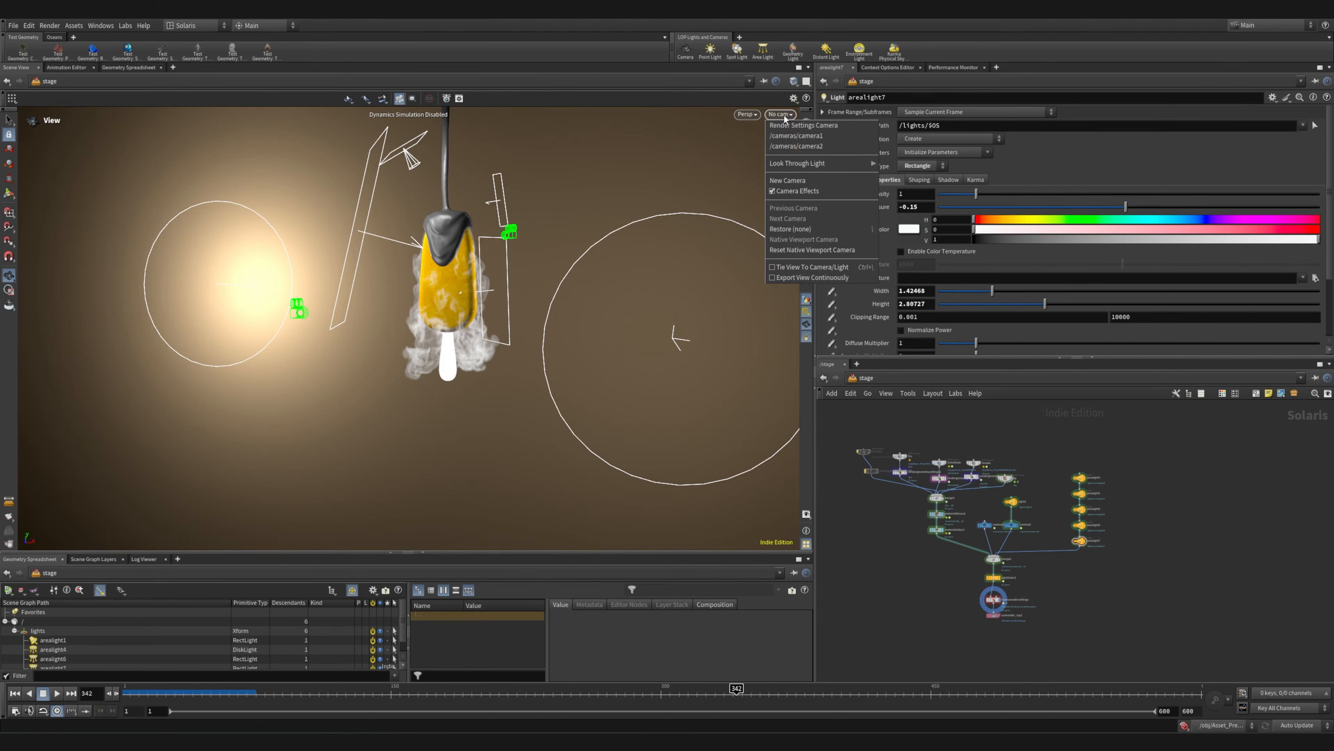
click(820, 138)
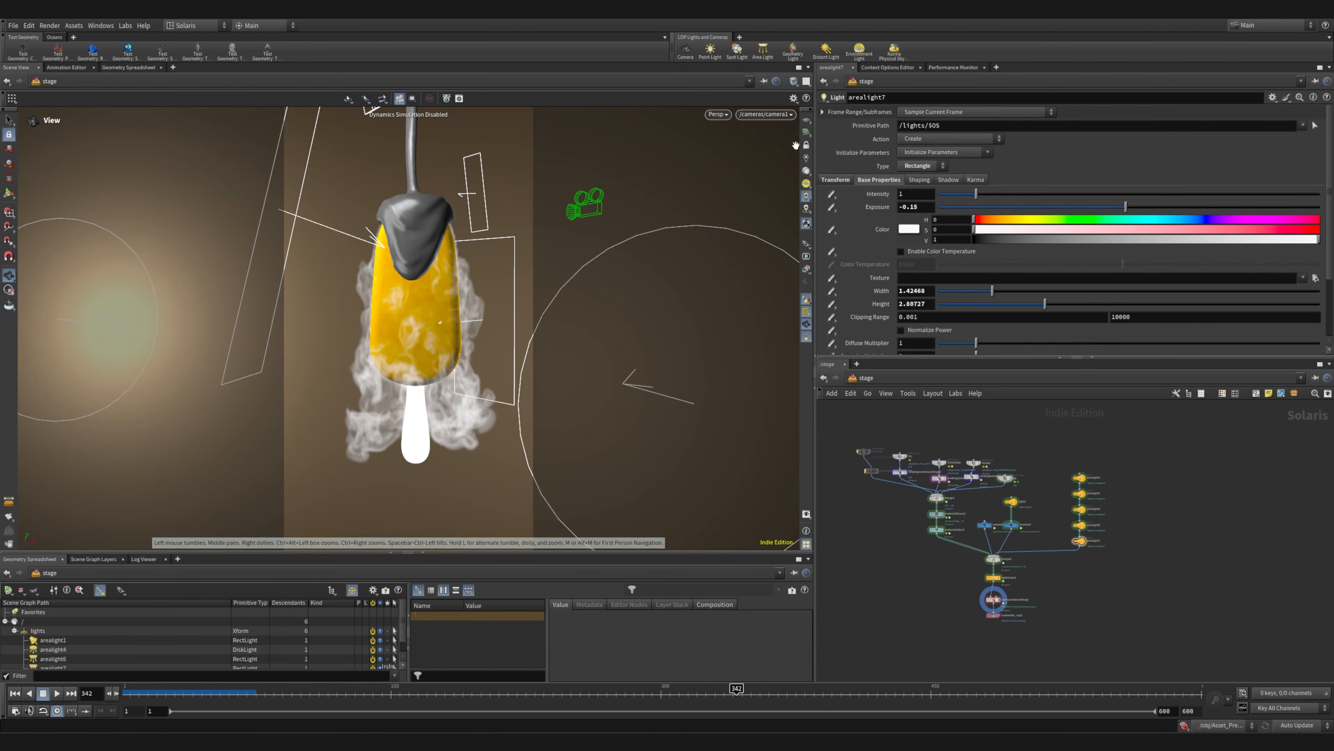
click(768, 115)
click(773, 133)
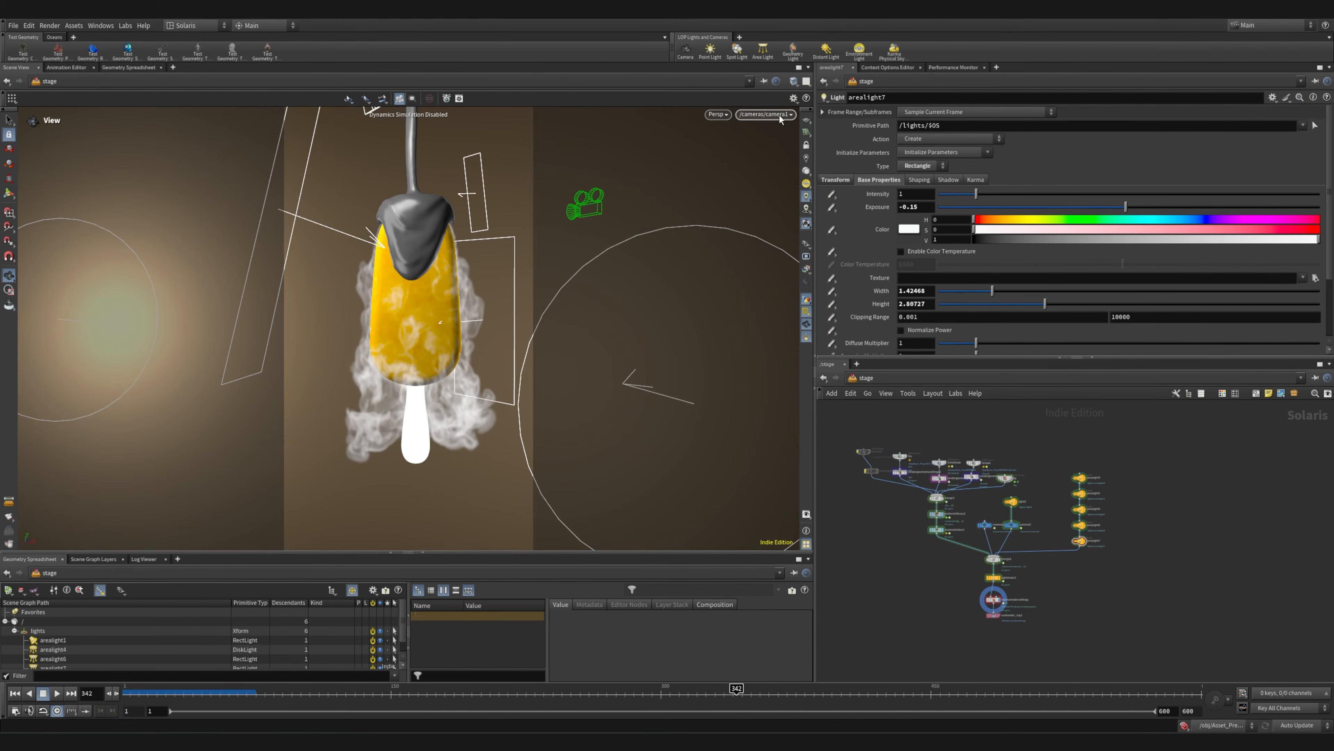
click(765, 114)
click(756, 148)
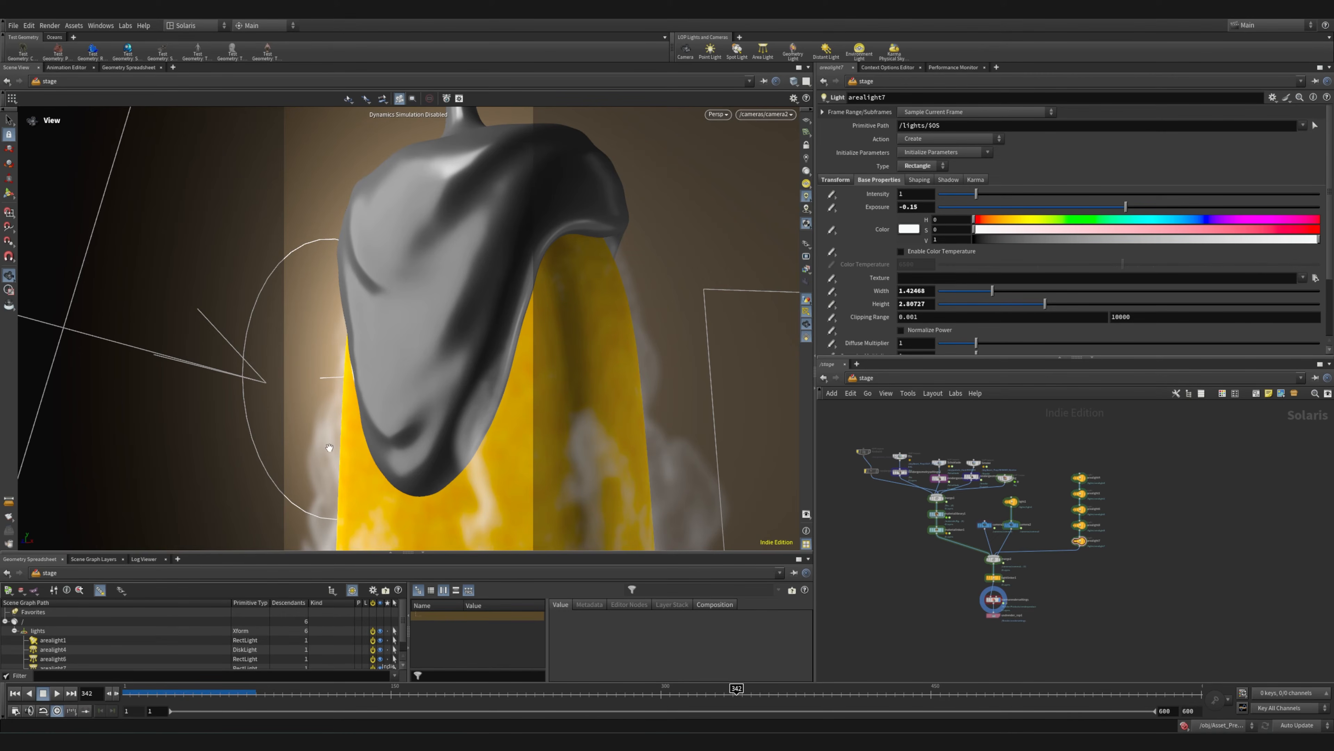
click(718, 114)
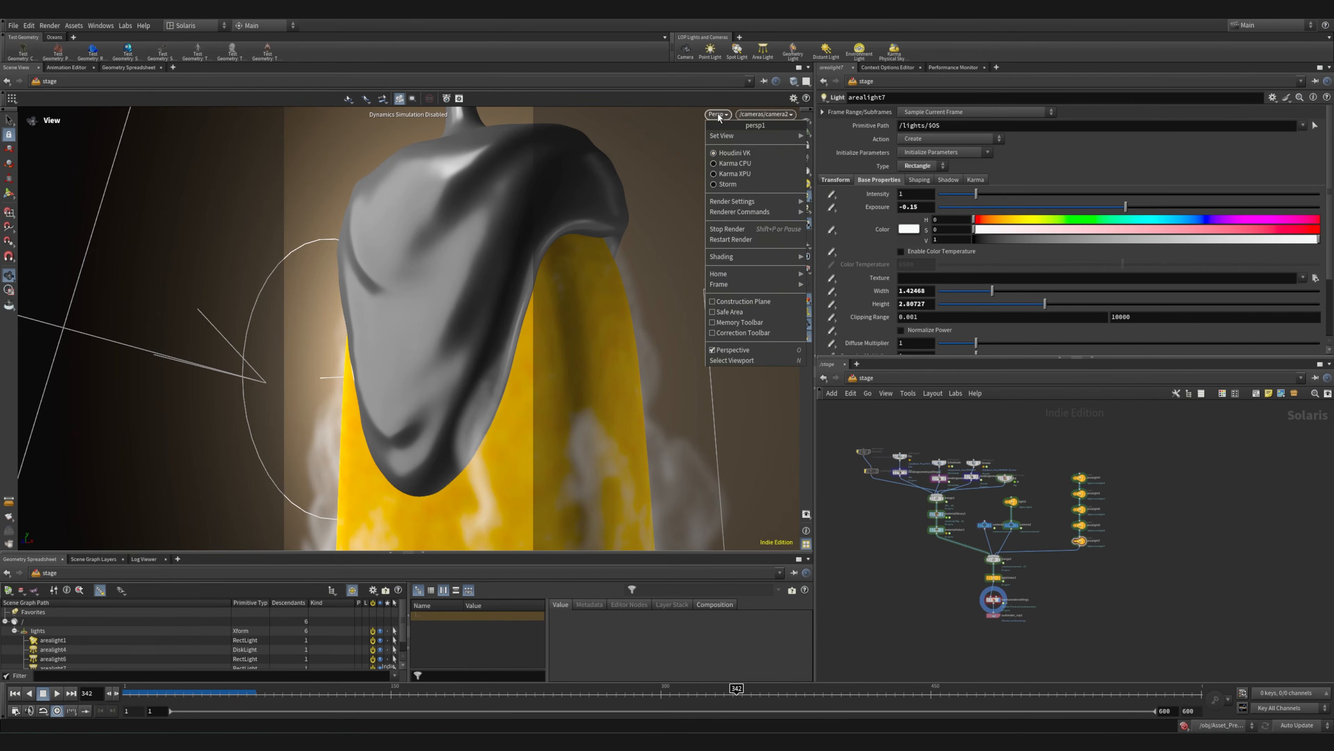
click(766, 114)
click(766, 137)
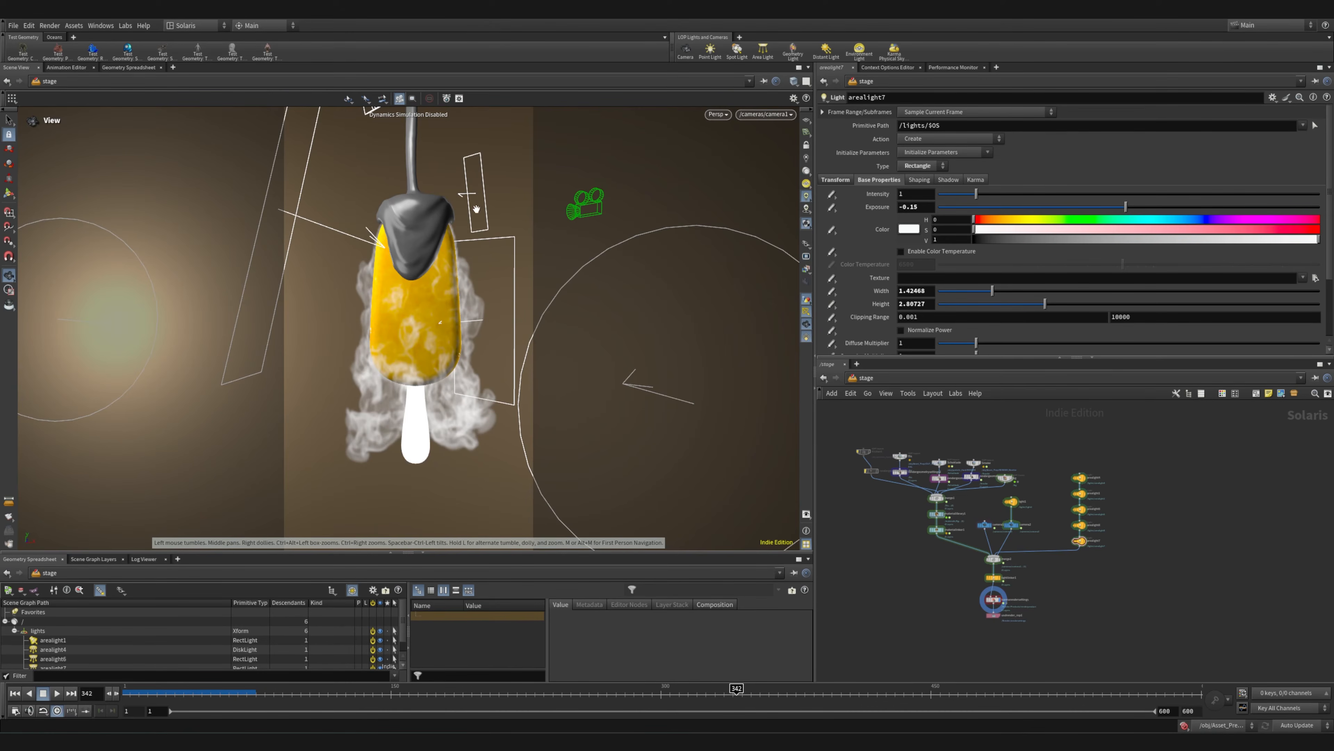
Save the scene and render the camera1 view with Karma XPU in the viewport
click(15, 25)
click(39, 101)
click(717, 114)
click(725, 167)
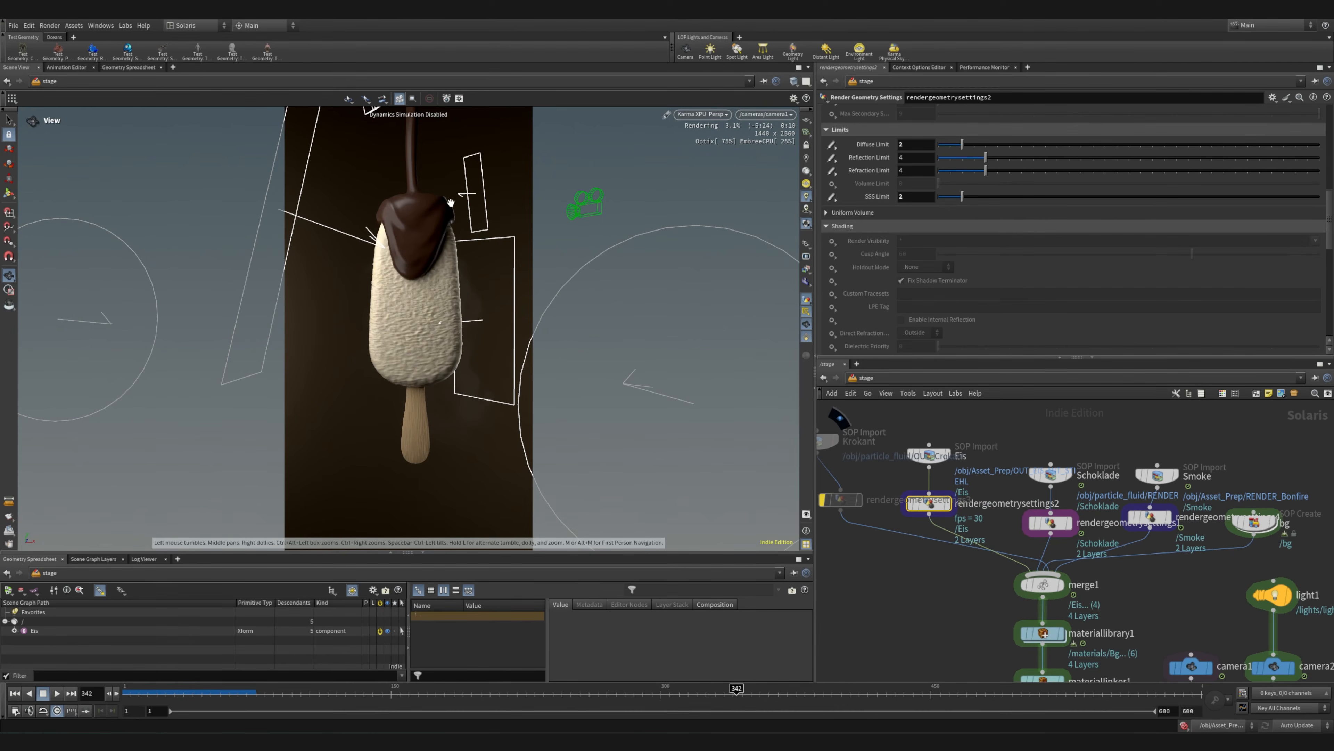
key(ctrl+s)
Switch the viewport renderer back to Houdini VK and examine the area light placement around the ice cream from several angles
drag(443, 300, 437, 301)
right_drag(438, 301, 525, 311)
click(739, 114)
click(740, 153)
right_drag(582, 252, 115, 252)
middle_drag(396, 274, 171, 273)
right_drag(456, 288, 158, 279)
mouse_move(406, 274)
right_down()
mouse_move(209, 289)
mouse_move(465, 258)
right_up()
right_drag(440, 263, 705, 244)
right_drag(391, 322, 657, 310)
middle_drag(374, 296, 360, 386)
drag(360, 386, 429, 436)
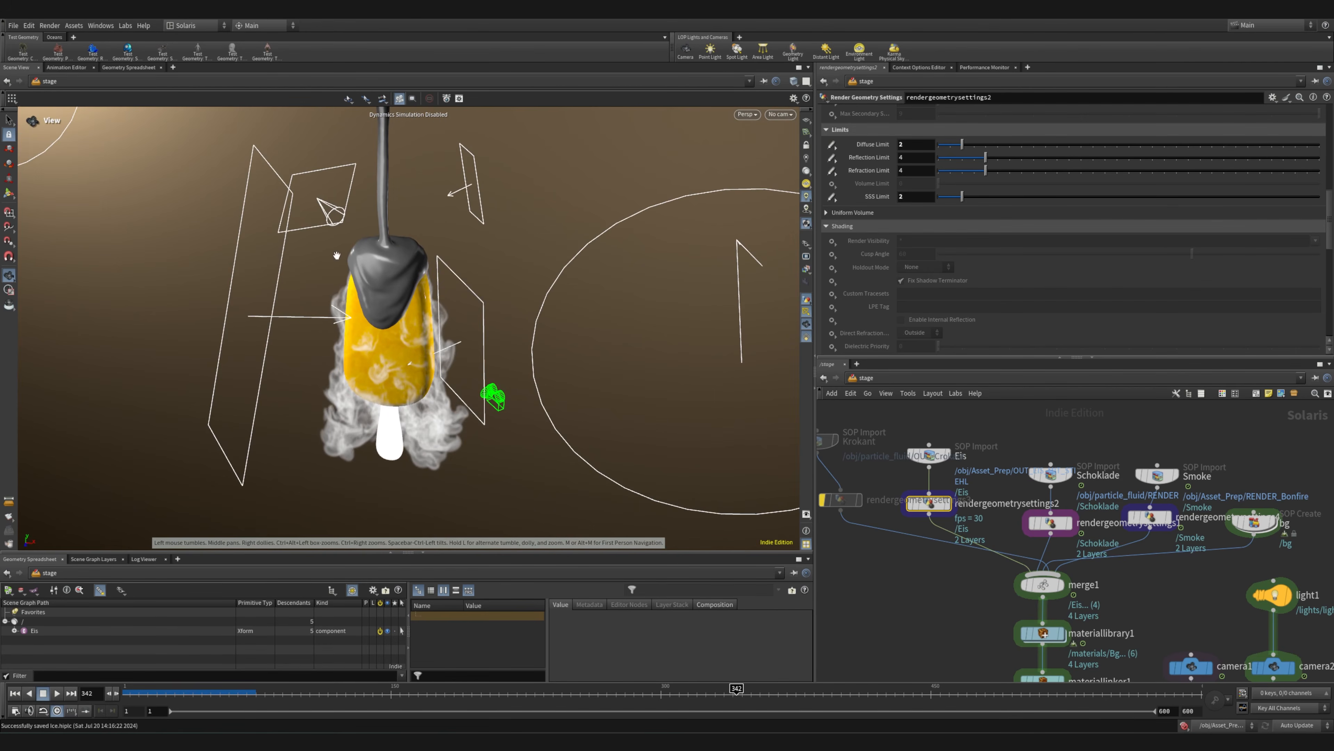
right_drag(324, 207, 352, 248)
drag(352, 248, 362, 337)
middle_drag(363, 337, 366, 258)
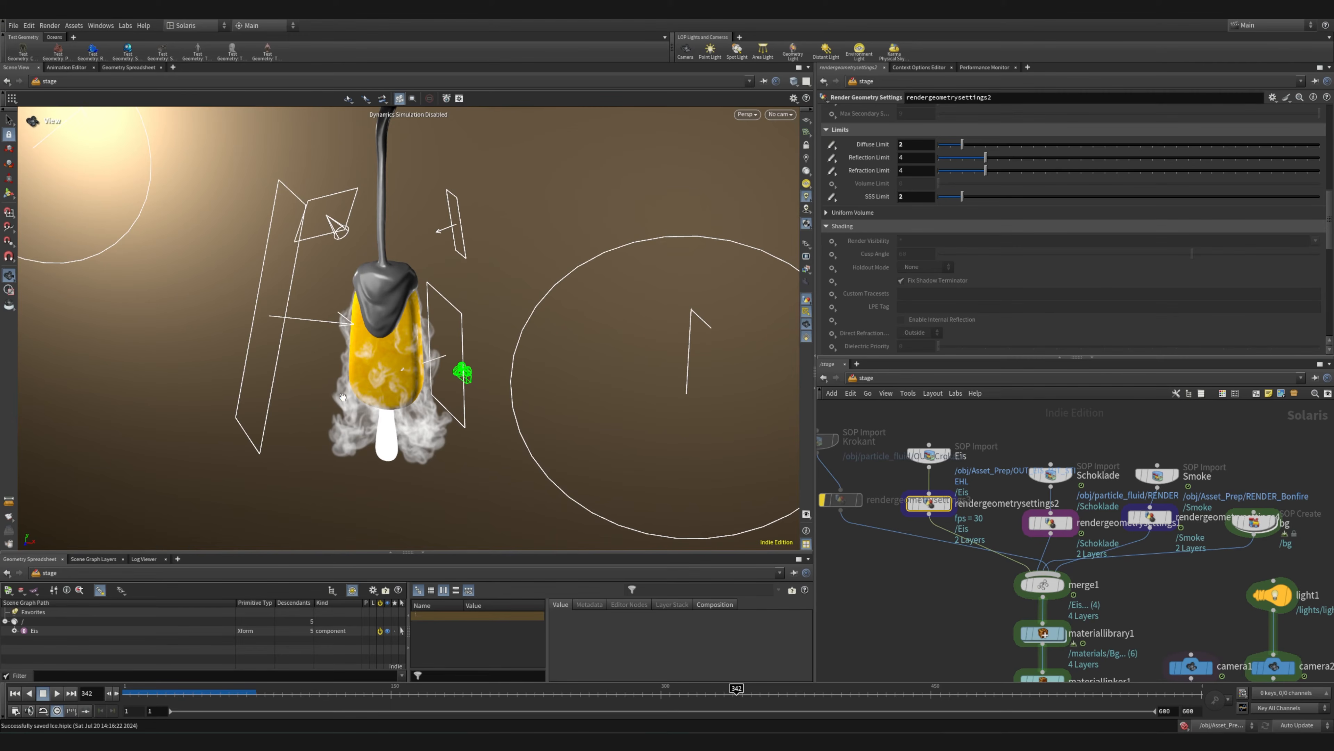
Select the materiallinker1 node and expand Eis in its geometry tree to inspect the Stiehl and Eis material assignments
scroll(854, 420, down, 3)
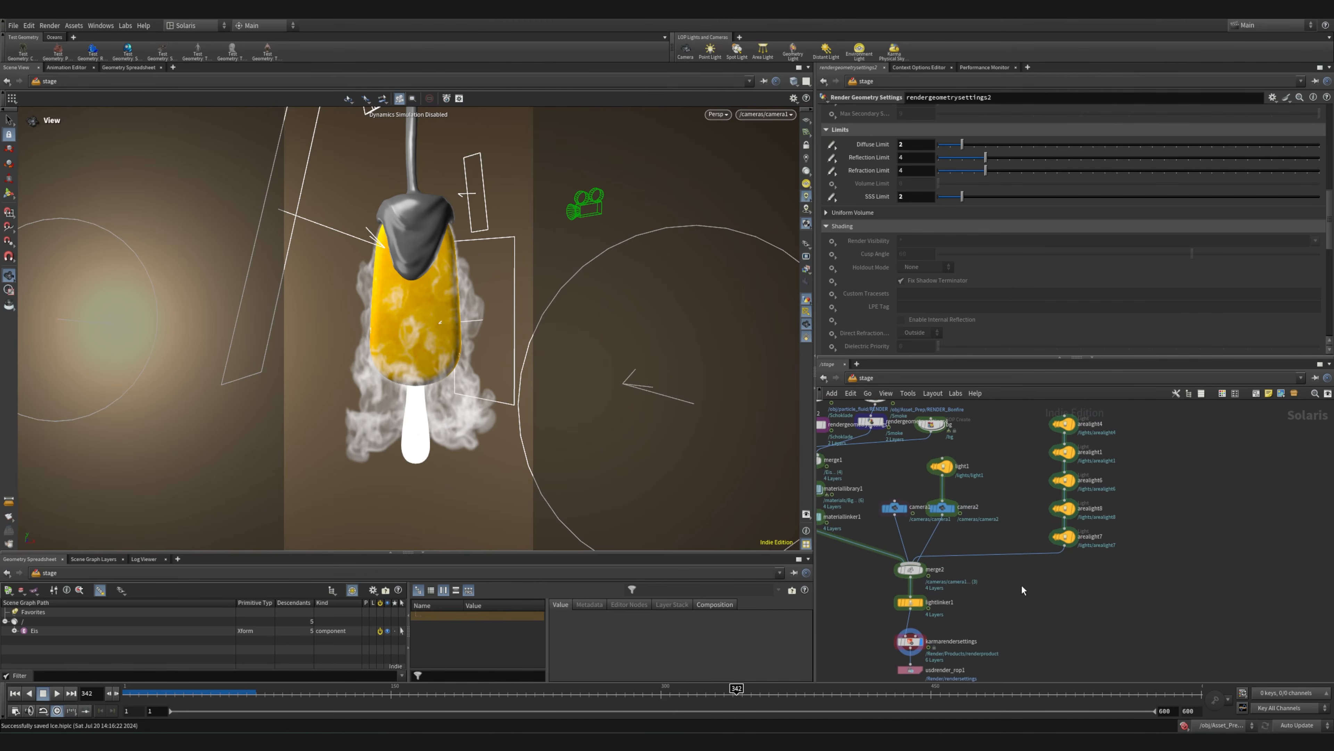
scroll(983, 587, up, 2)
middle_drag(983, 587, 1137, 615)
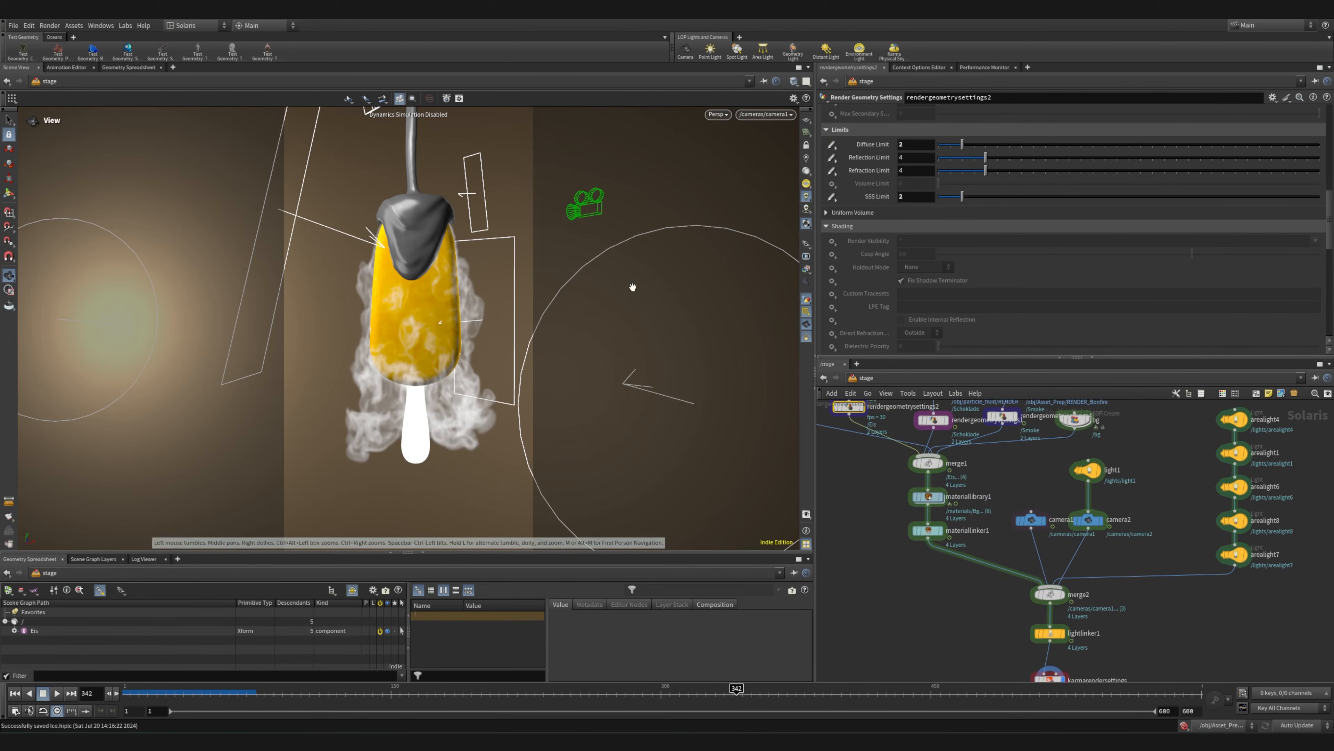
scroll(917, 529, up, 5)
click(947, 534)
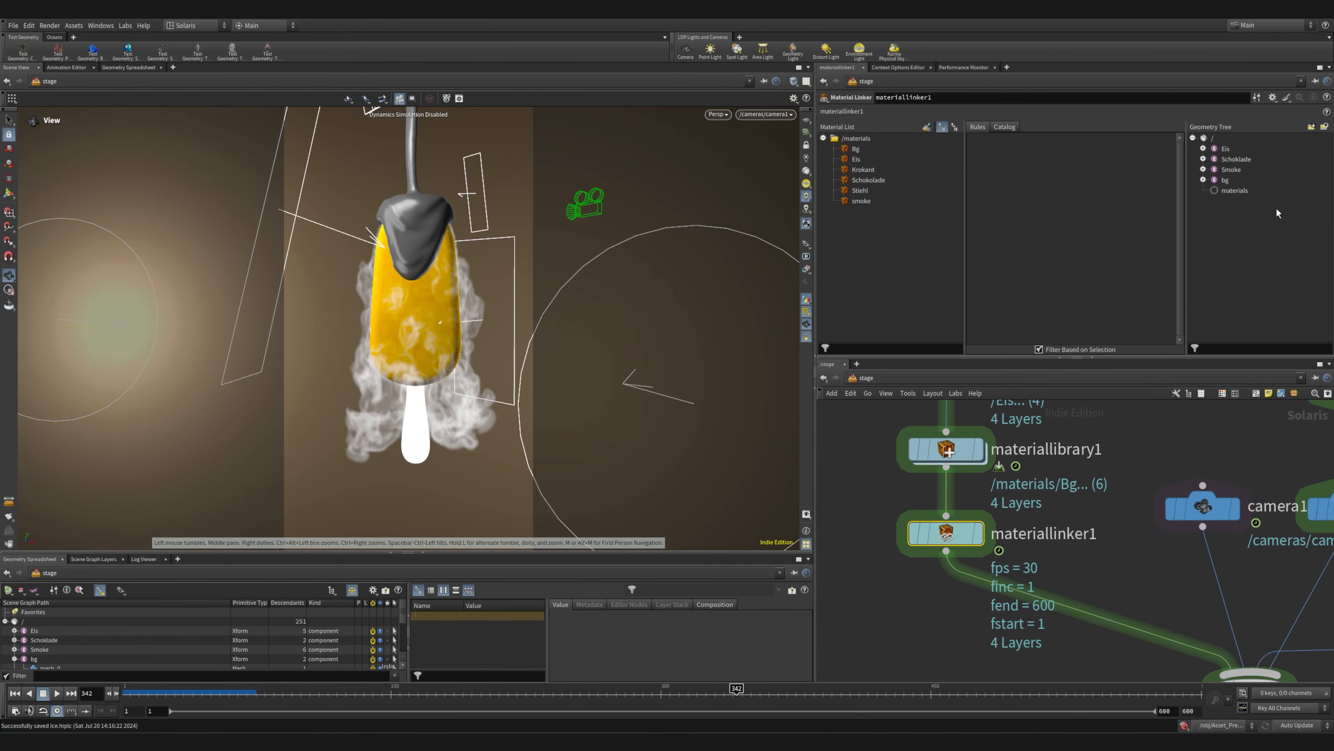
click(1204, 148)
click(1214, 159)
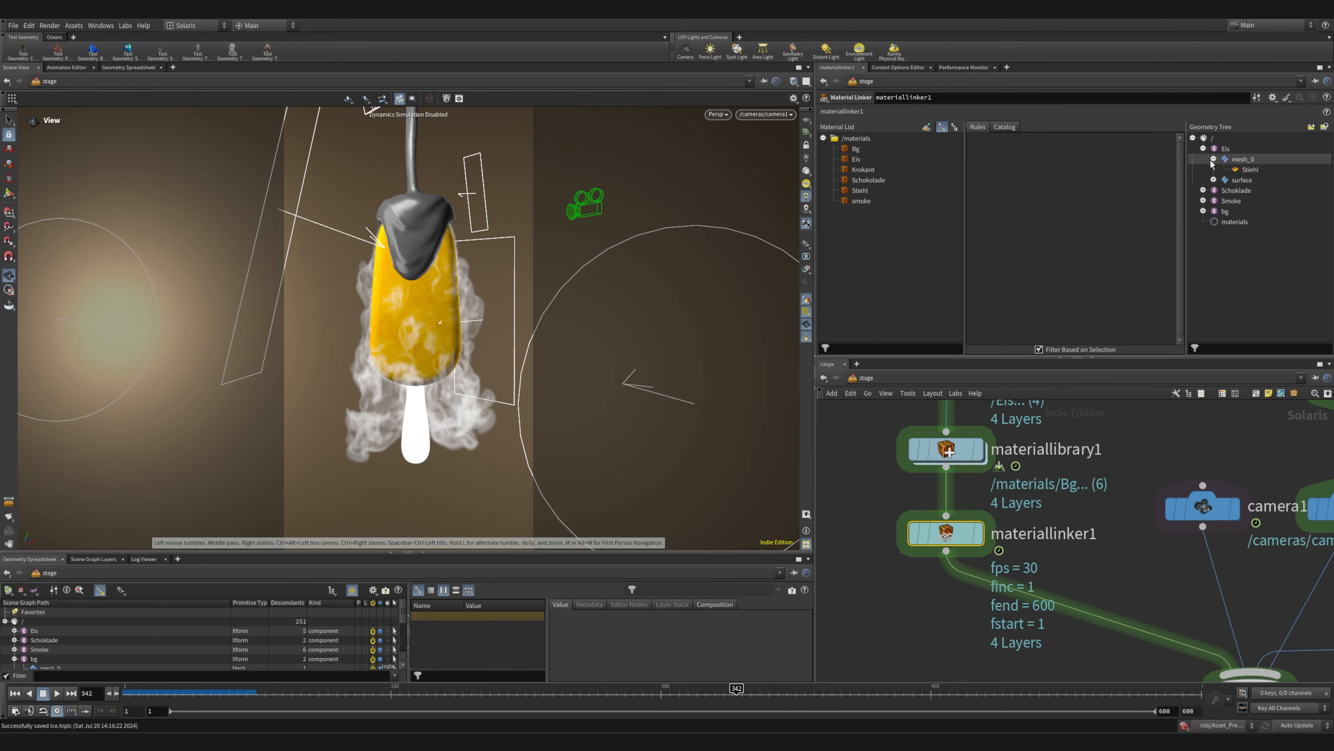
click(1219, 169)
click(1213, 180)
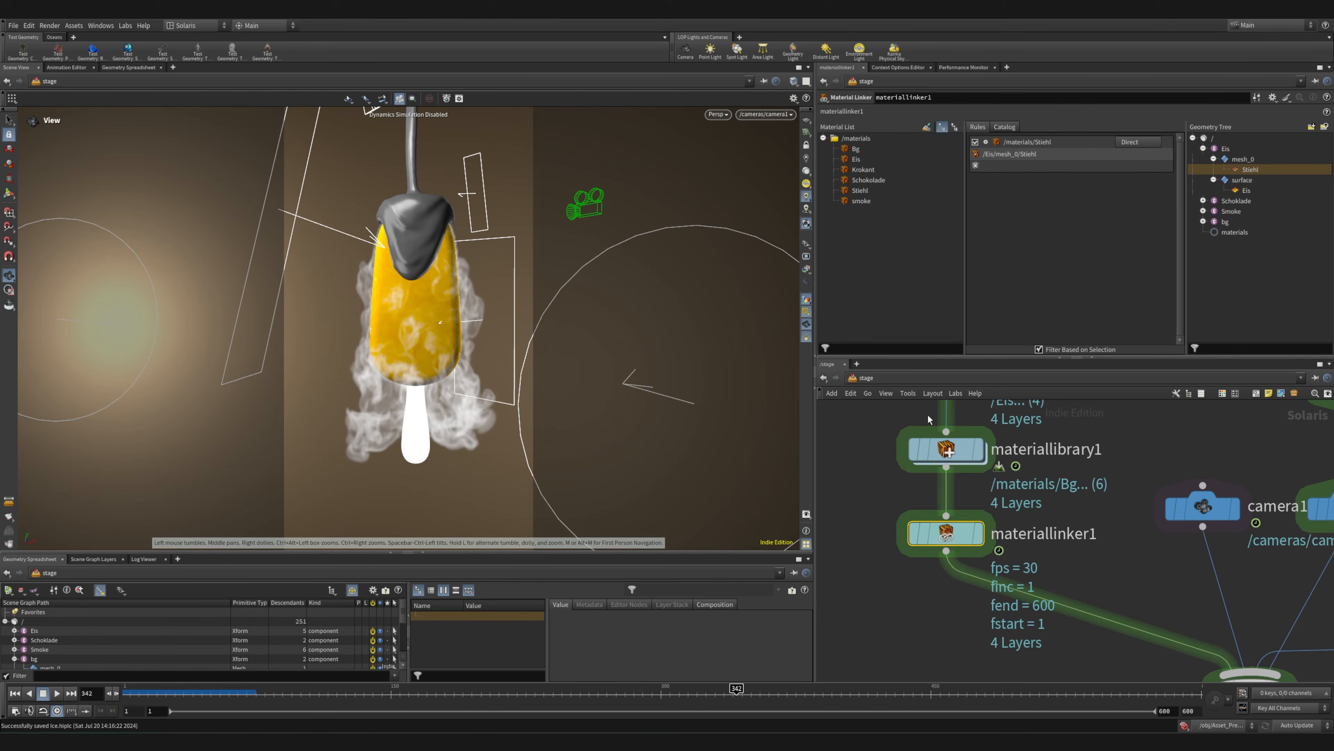
Select the Eis SOP Import node and inspect the Subset Groups setting in its import data
middle_drag(980, 416, 1040, 586)
scroll(1030, 574, down, 2)
middle_drag(952, 509, 993, 570)
scroll(930, 460, up, 3)
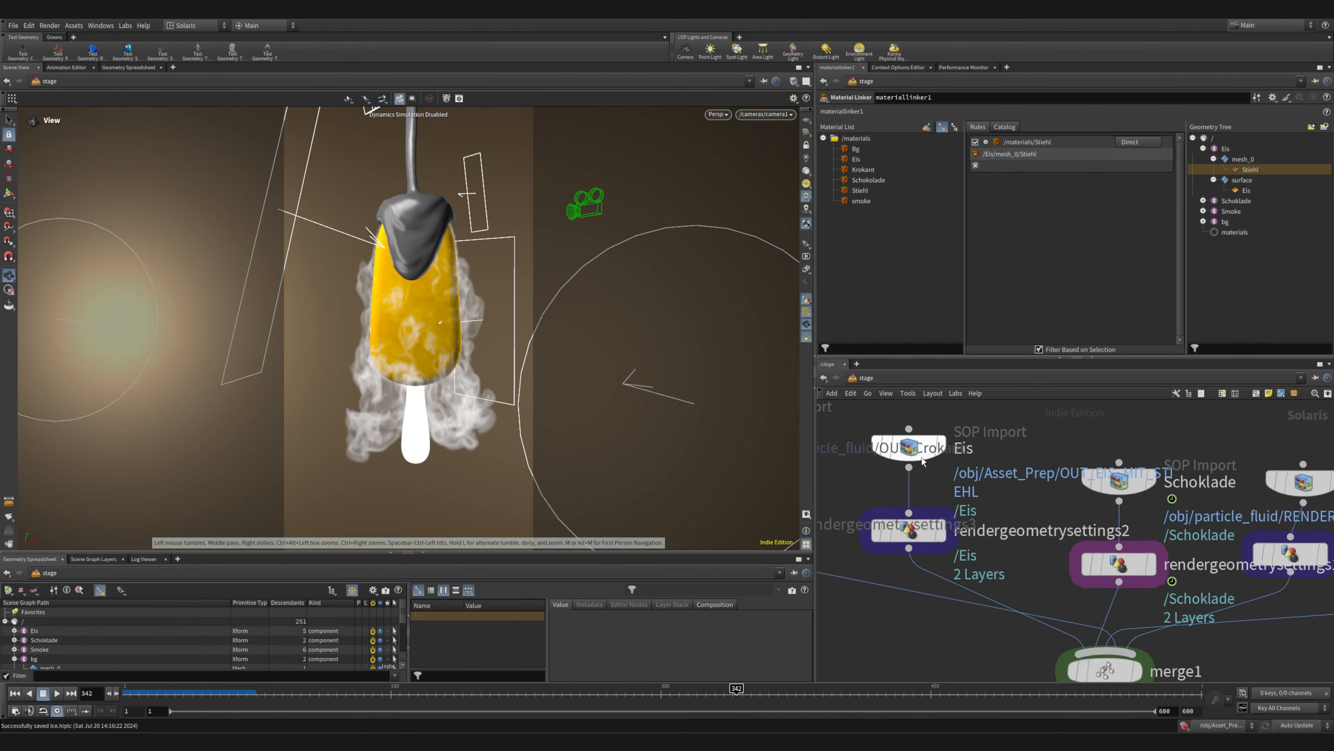
click(932, 462)
scroll(861, 294, down, 3)
click(831, 321)
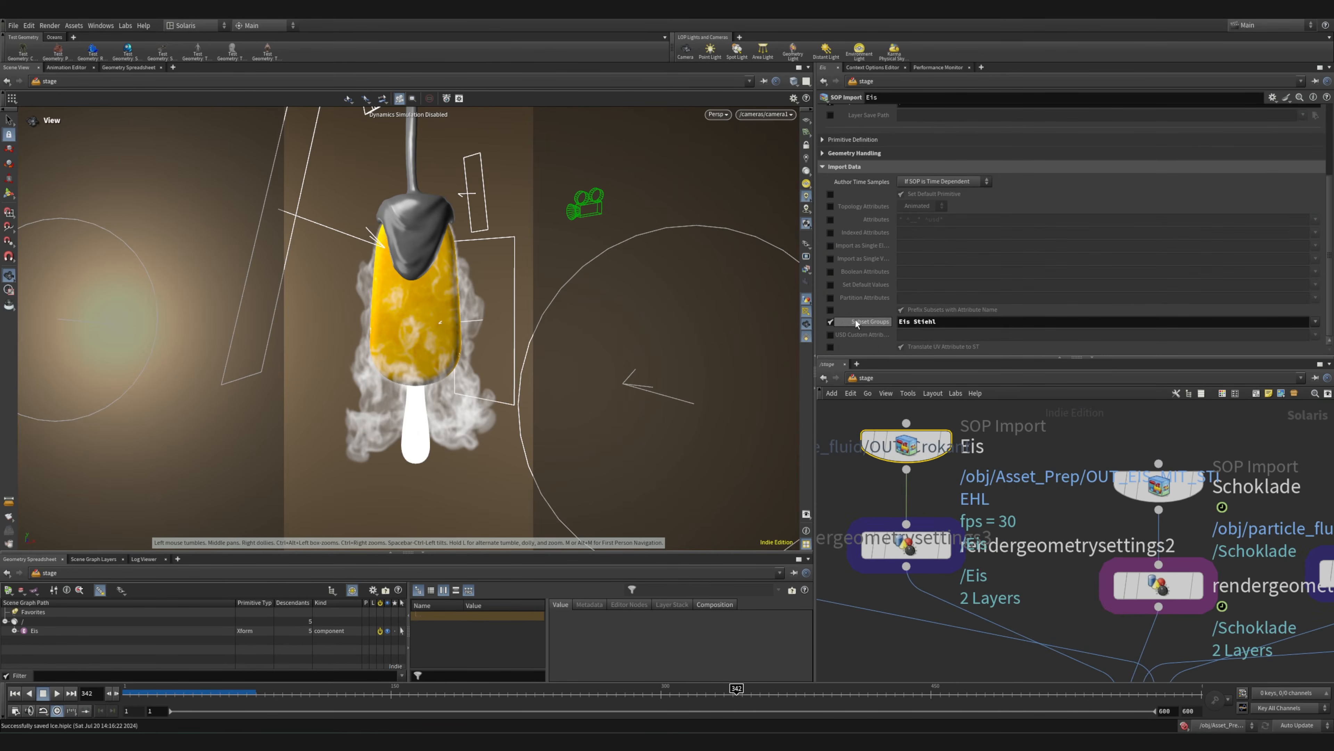
Check the geometry tree of materiallinker1 again and open the materiallibrary1 network
middle_drag(1138, 676, 972, 412)
click(976, 547)
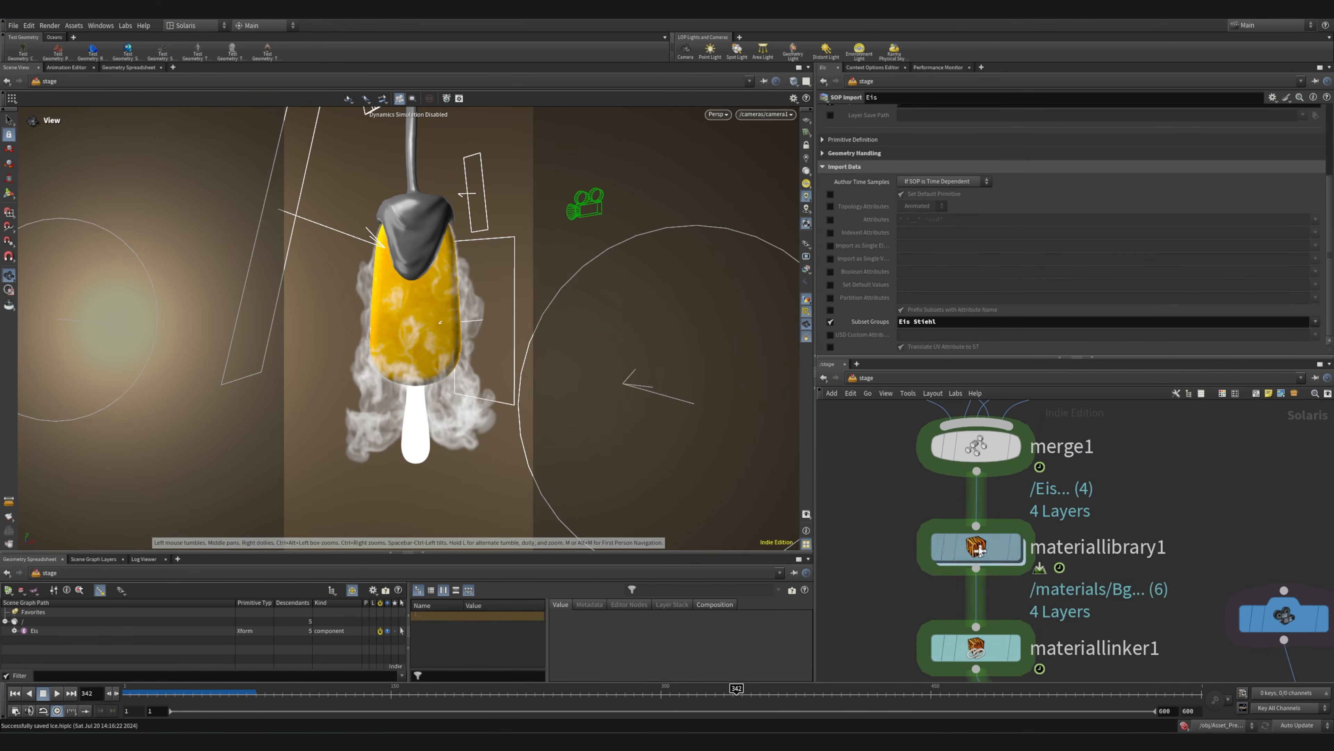
click(968, 652)
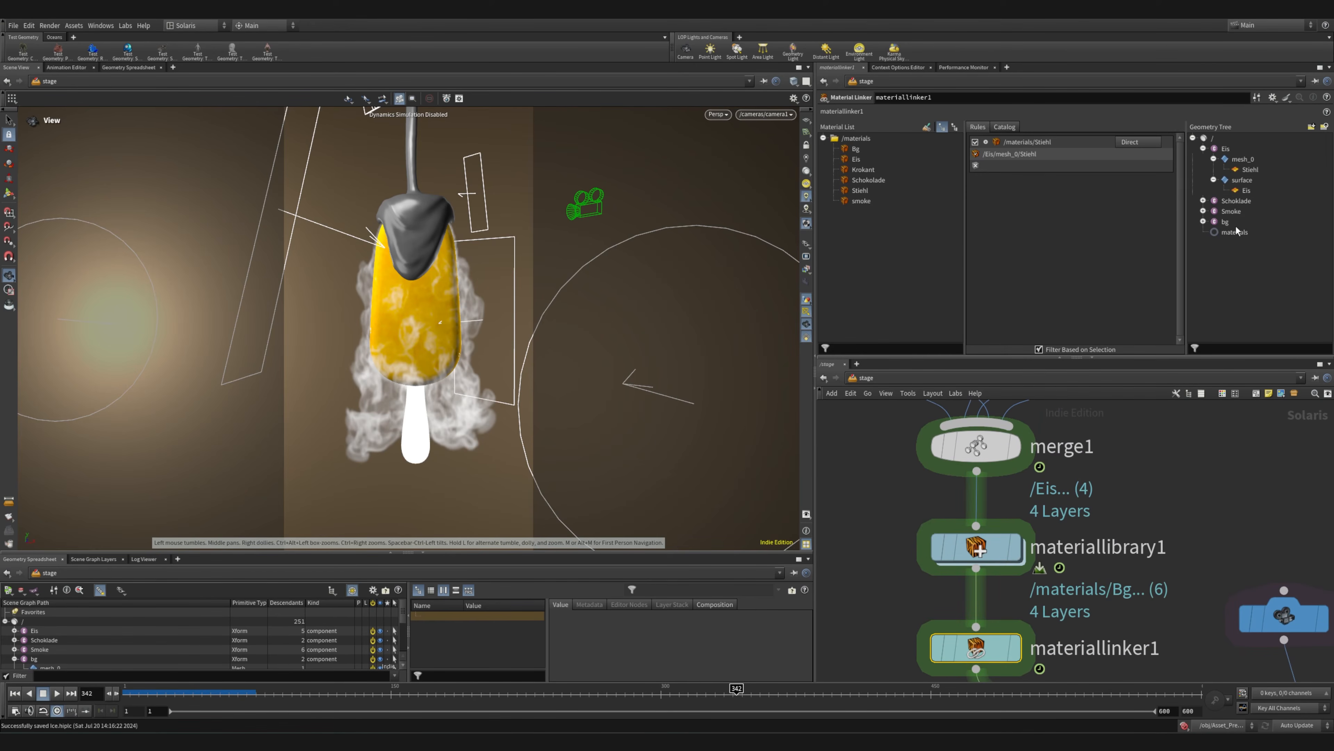
scroll(924, 549, down, 4)
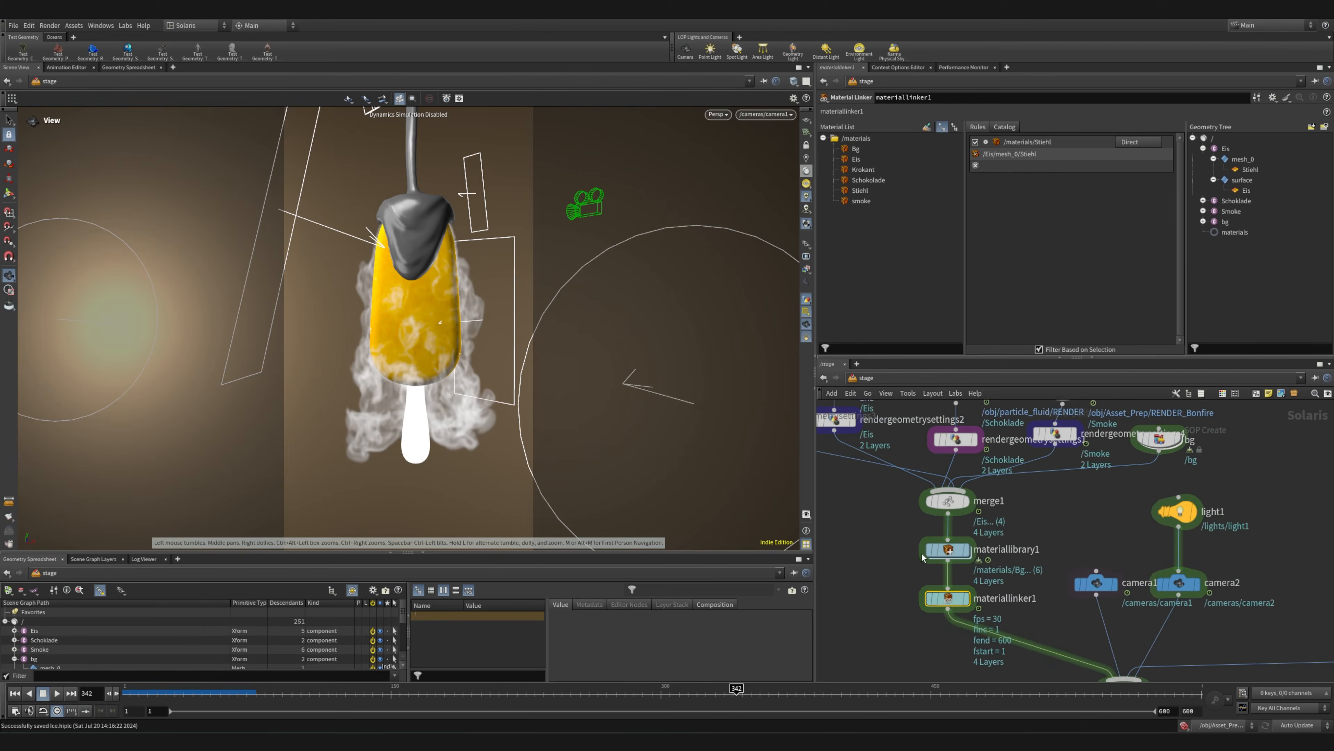
scroll(946, 558, up, 5)
click(950, 548)
double_click(950, 547)
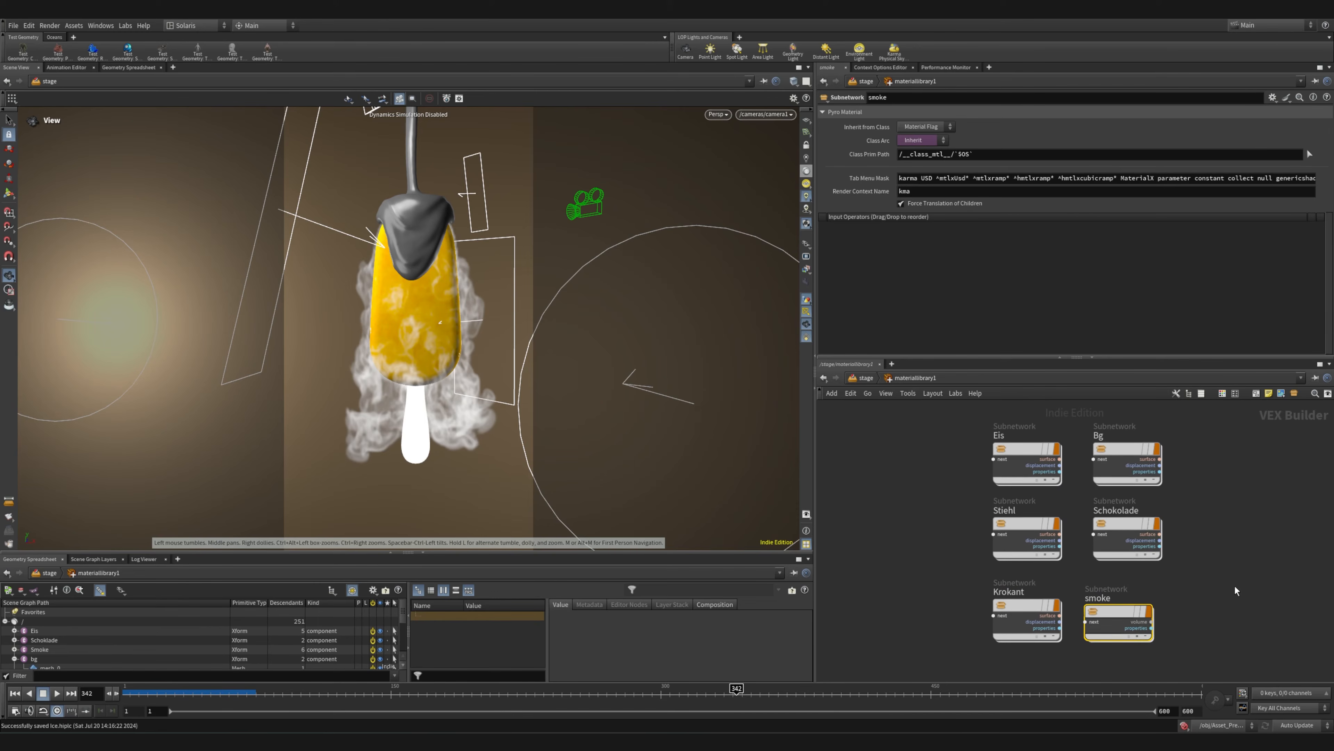
key(Tab)
text(k)
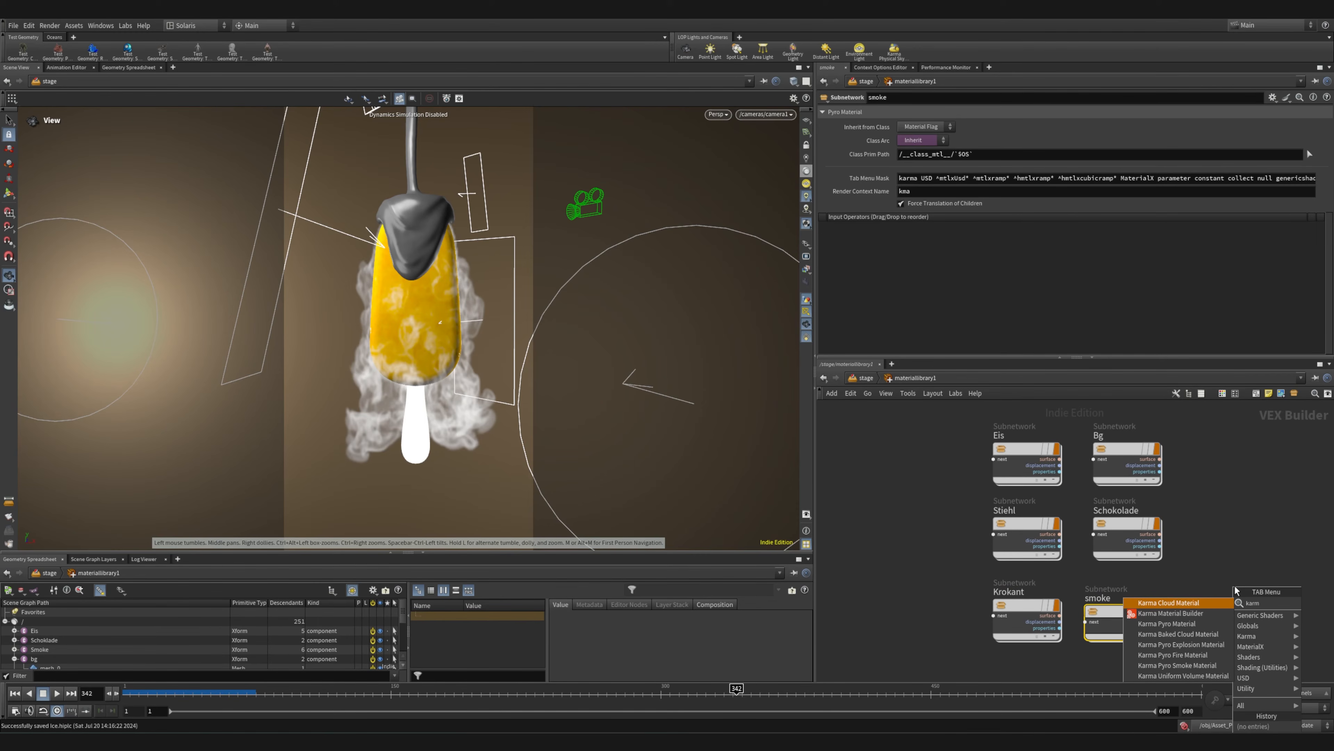
click(1290, 549)
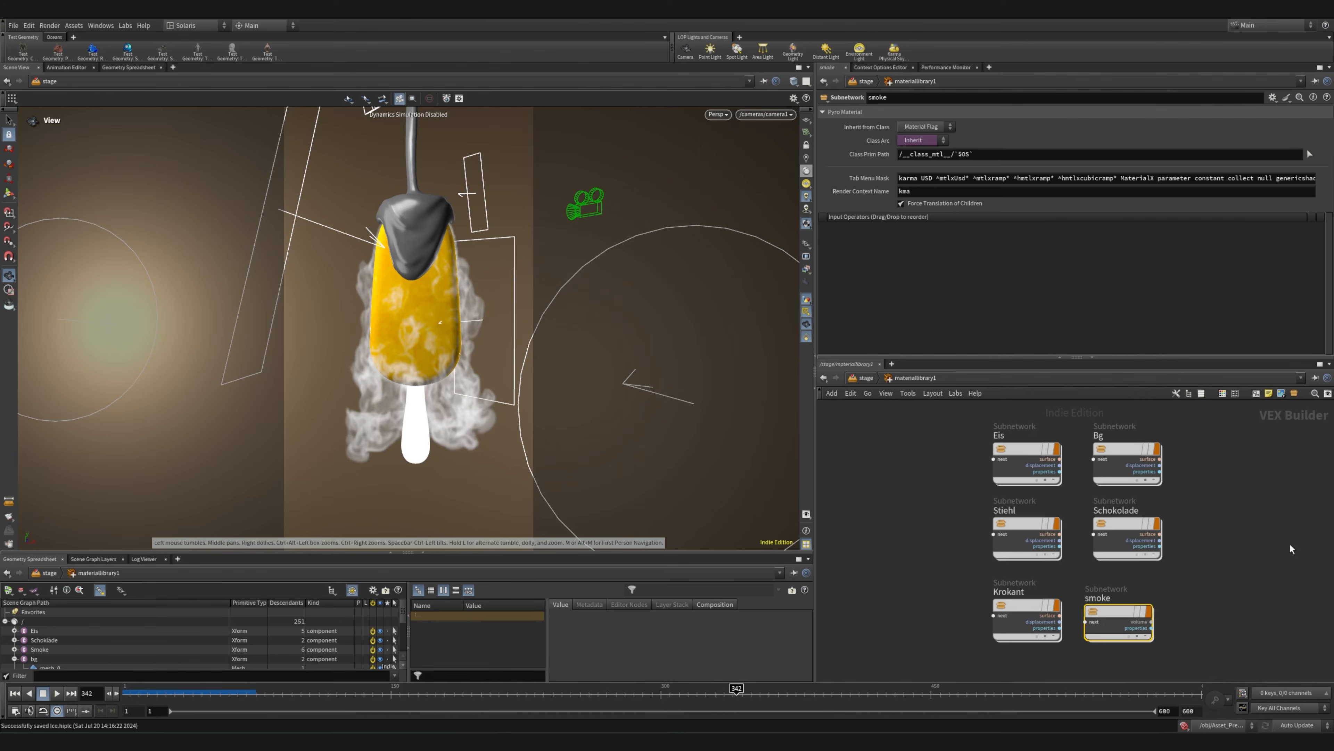
Inspect the Karma Pyro Shader's density and colour settings inside the smoke material, and return to the material library
double_click(1102, 622)
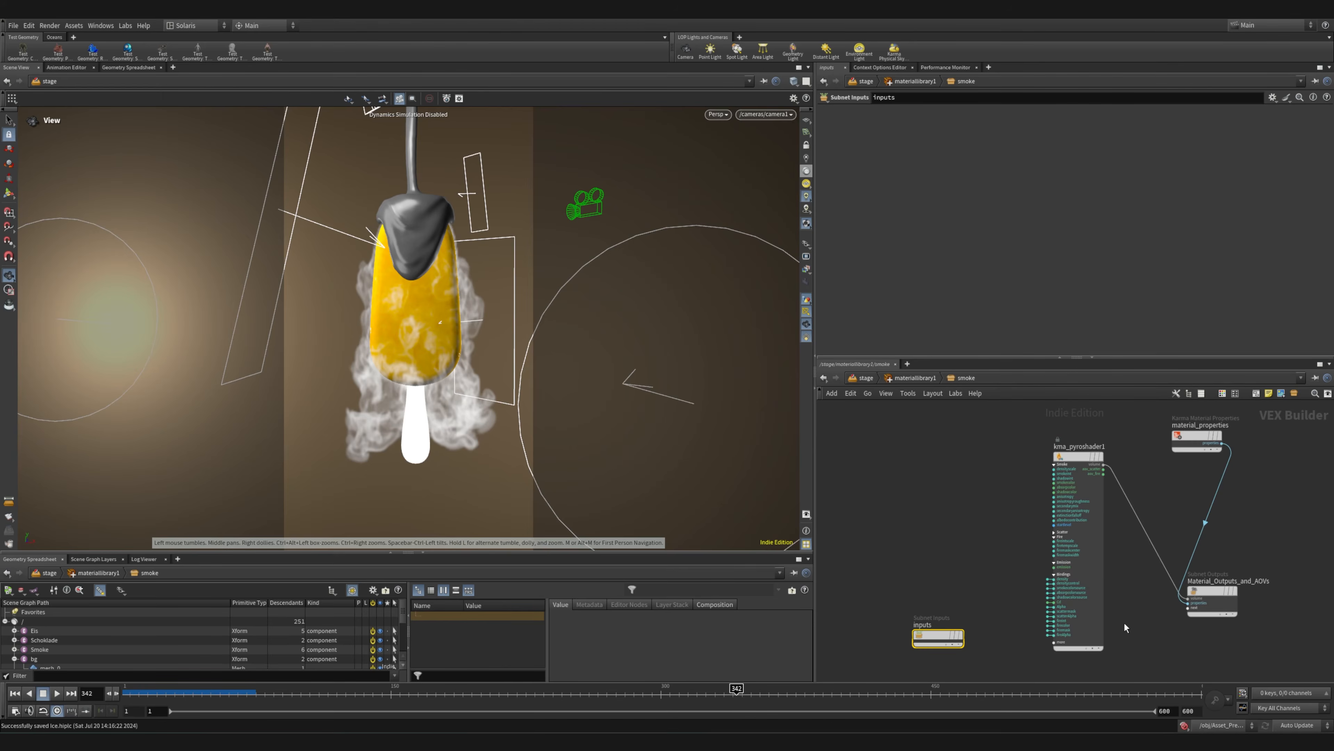
click(1064, 479)
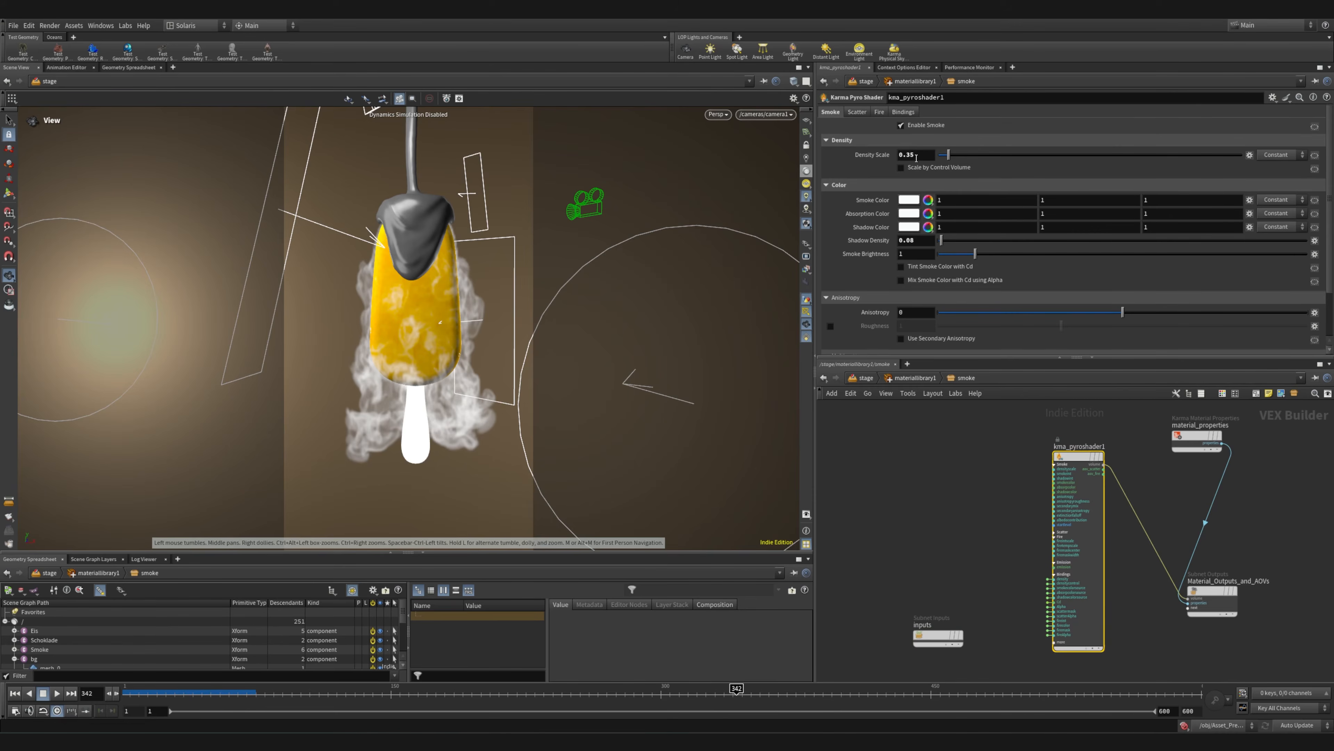
scroll(876, 274, down, 1)
scroll(872, 247, up, 1)
click(926, 378)
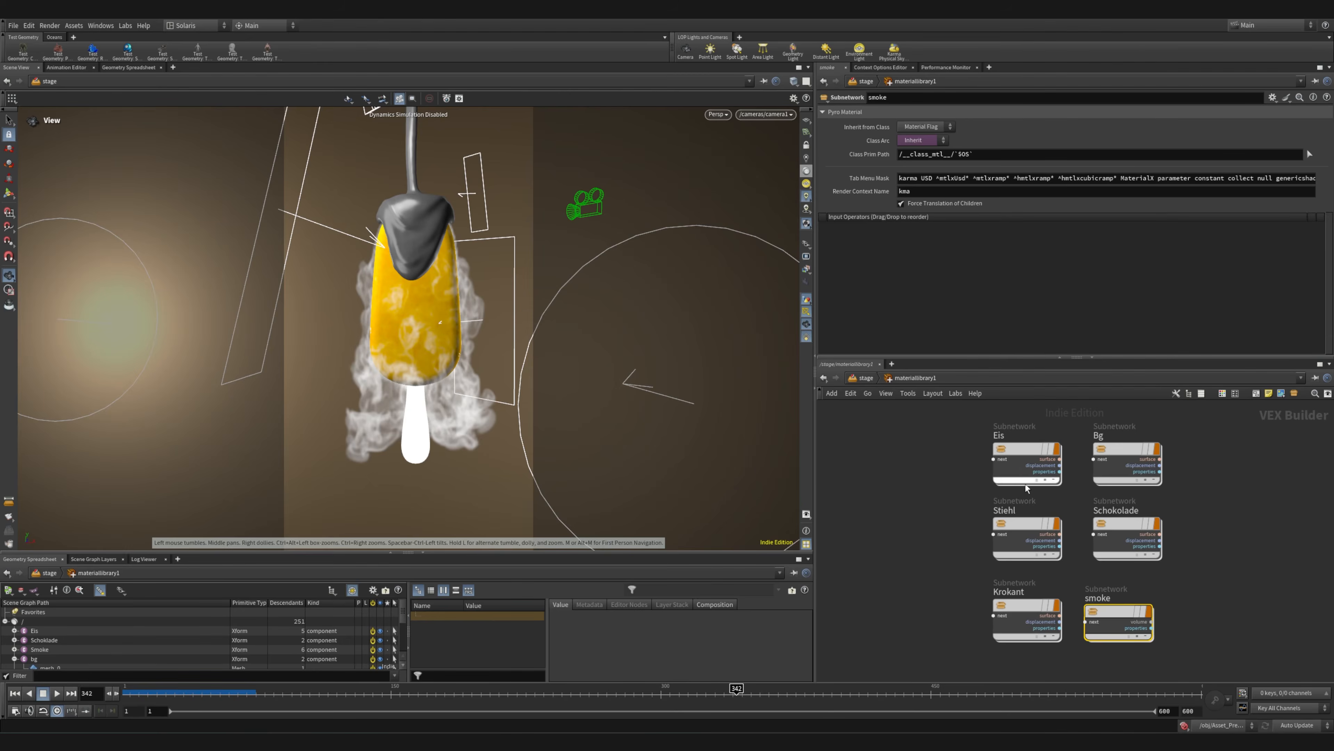
Open the Eis material network and render the camera1 view with Karma XPU in the viewport
scroll(1026, 459, up, 5)
scroll(1024, 453, down, 5)
double_click(1024, 453)
scroll(929, 573, up, 4)
middle_drag(930, 574, 984, 582)
scroll(983, 580, down, 4)
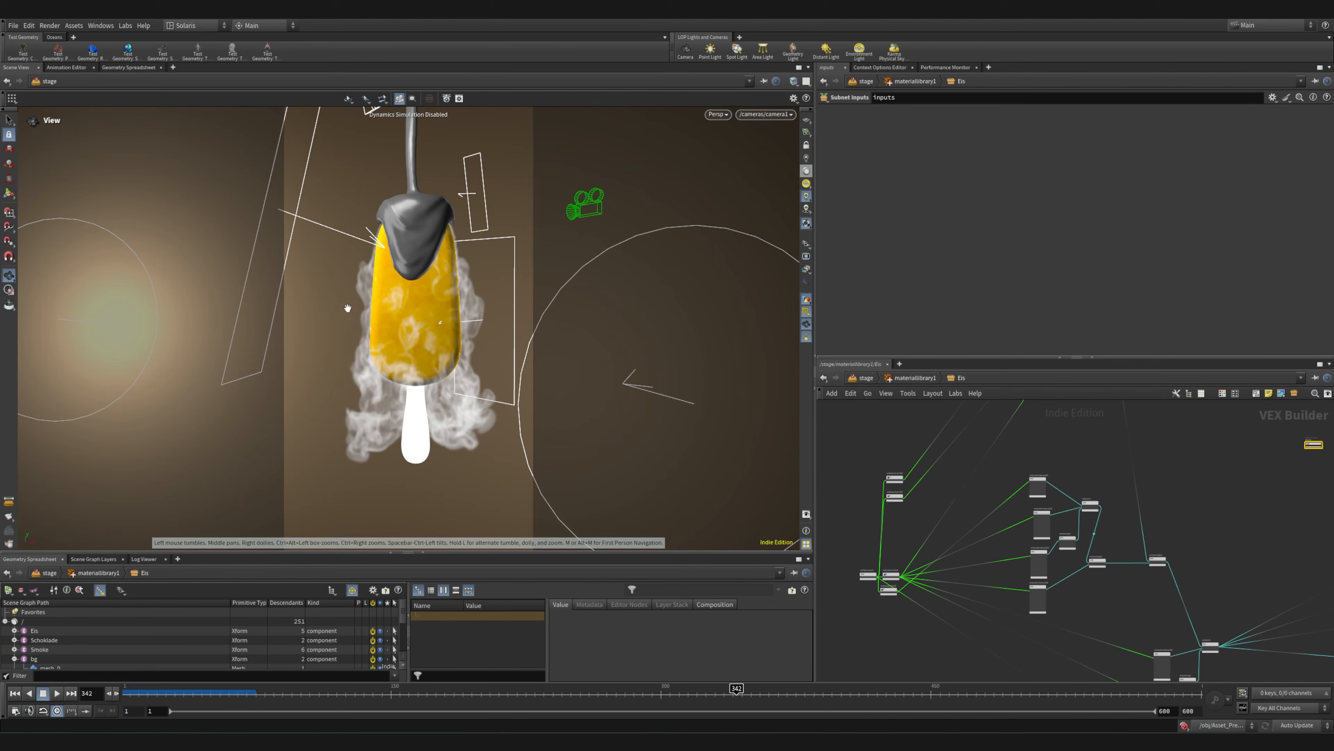
click(719, 114)
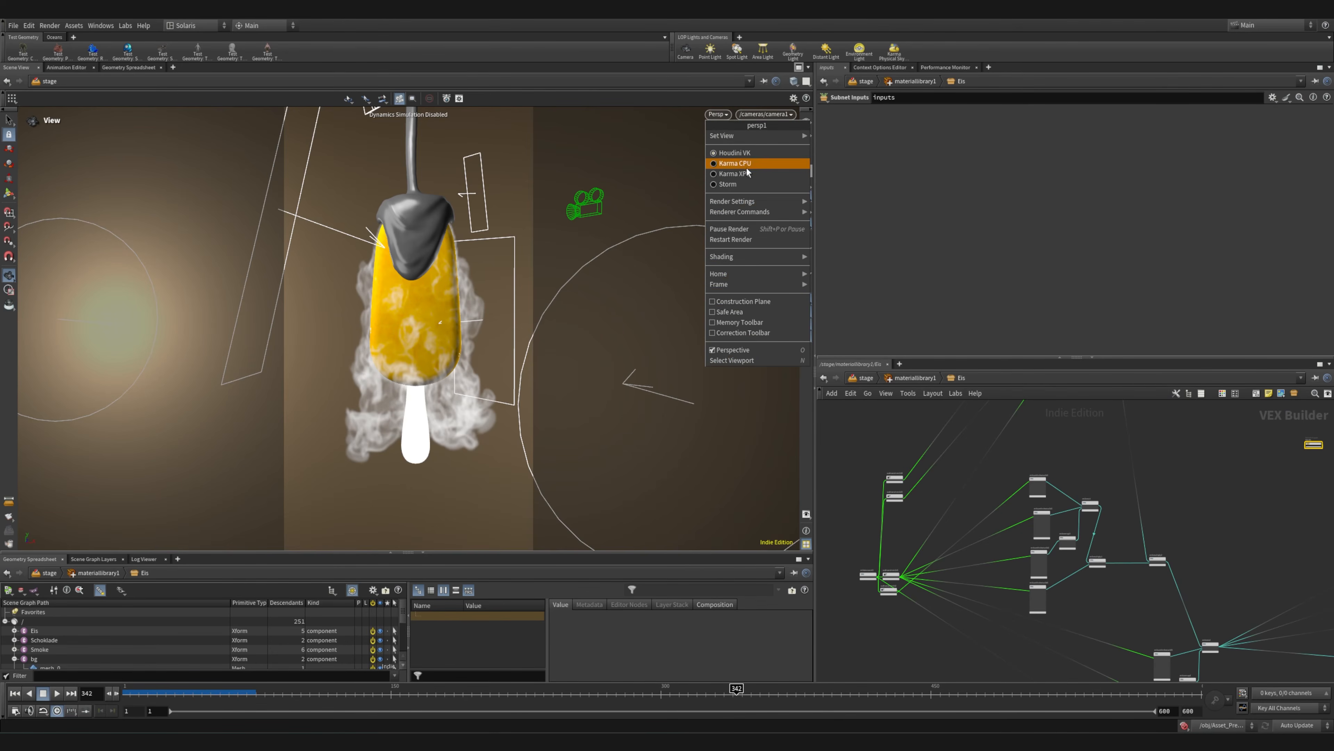
click(731, 168)
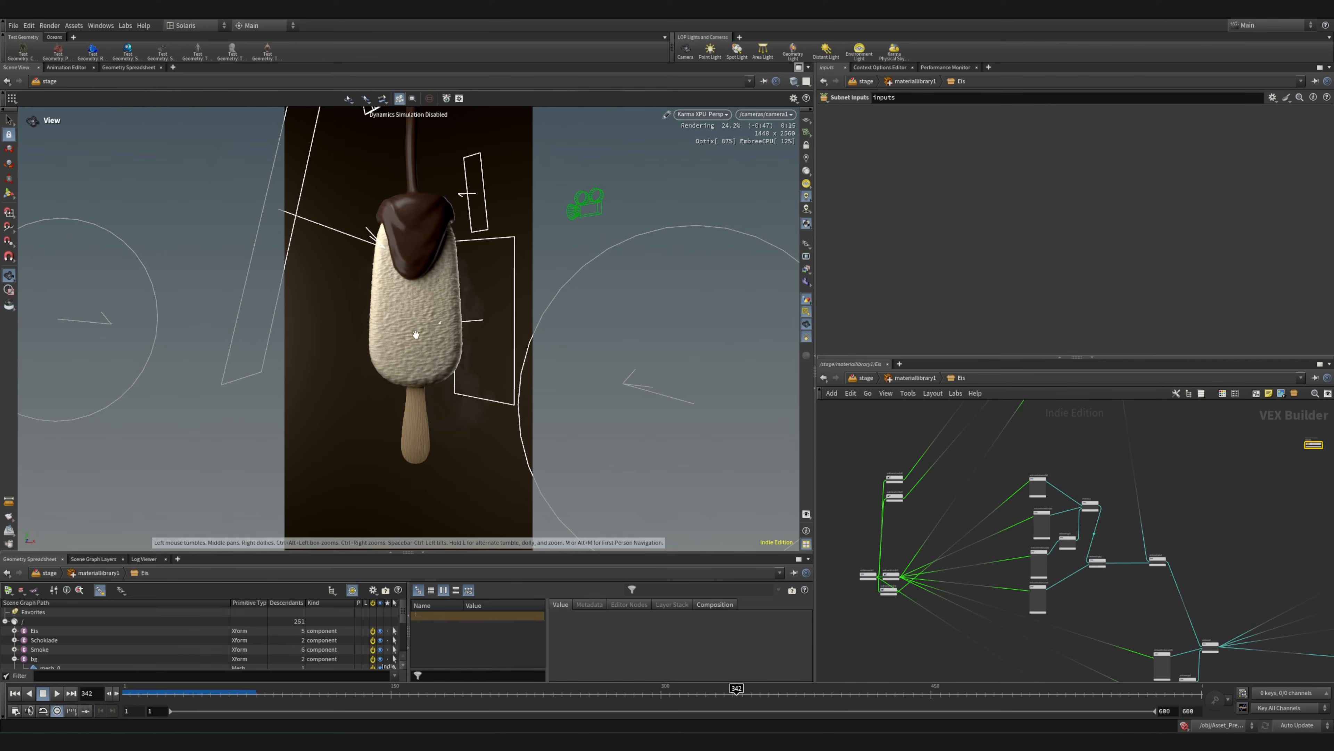
Trace the Eis material's node network from the noise nodes to the mtlxdisplacement node and material output
scroll(1099, 609, up, 5)
middle_click(989, 540)
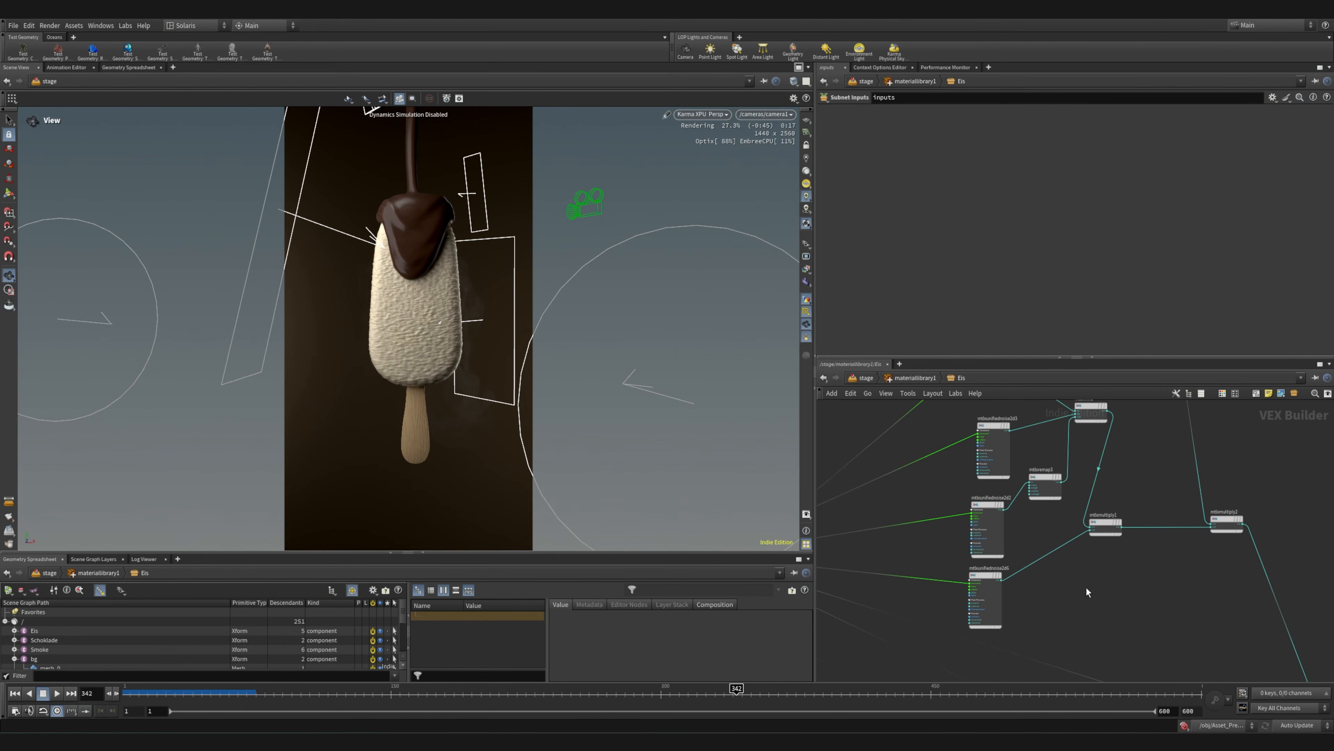
middle_drag(1087, 590, 830, 472)
middle_drag(1125, 619, 878, 566)
middle_drag(1149, 502, 846, 615)
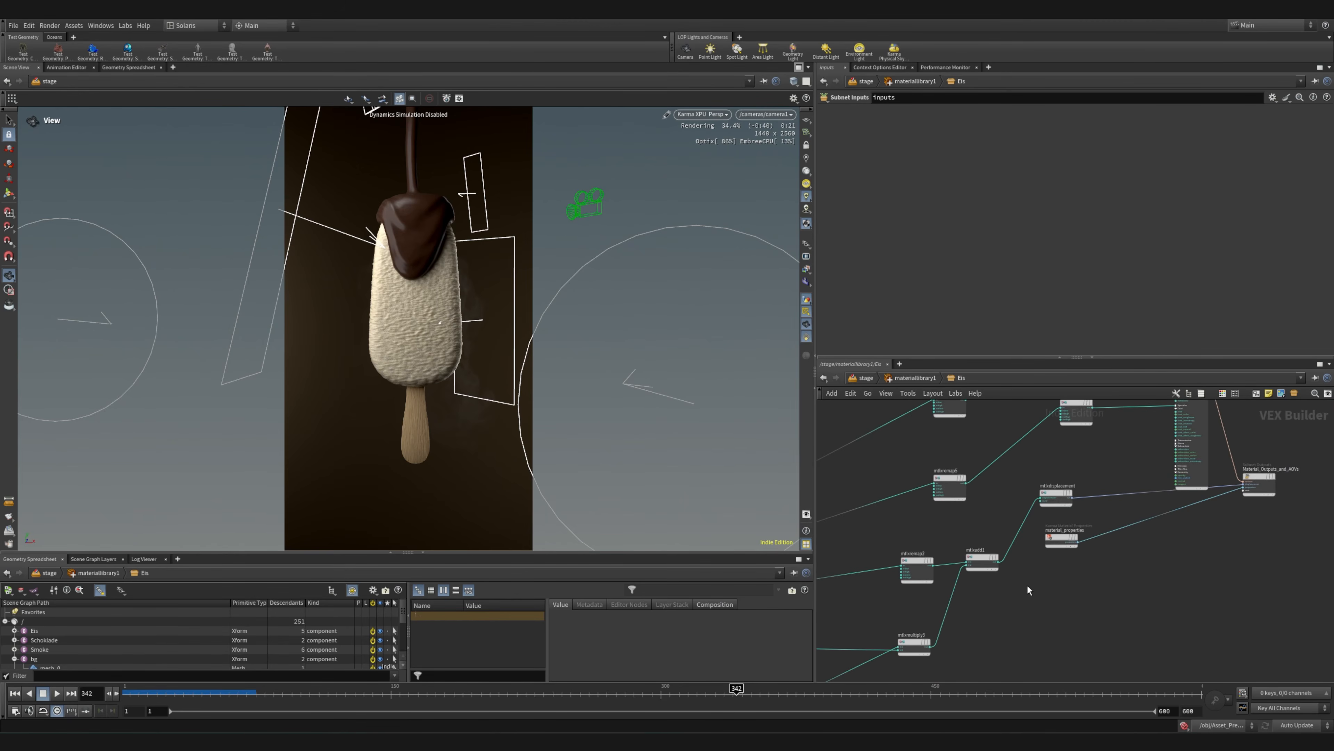
middle_drag(983, 508, 1031, 520)
scroll(1111, 519, up, 5)
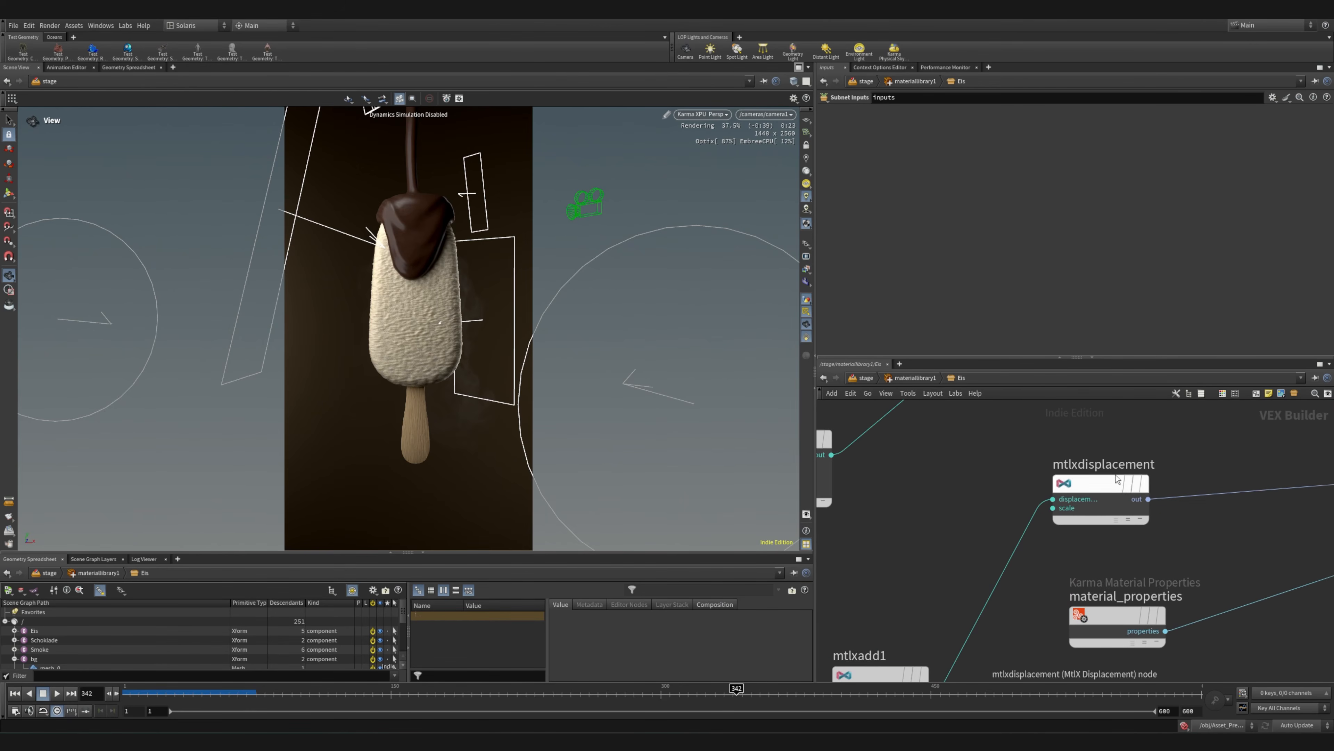
middle_drag(969, 485, 1054, 582)
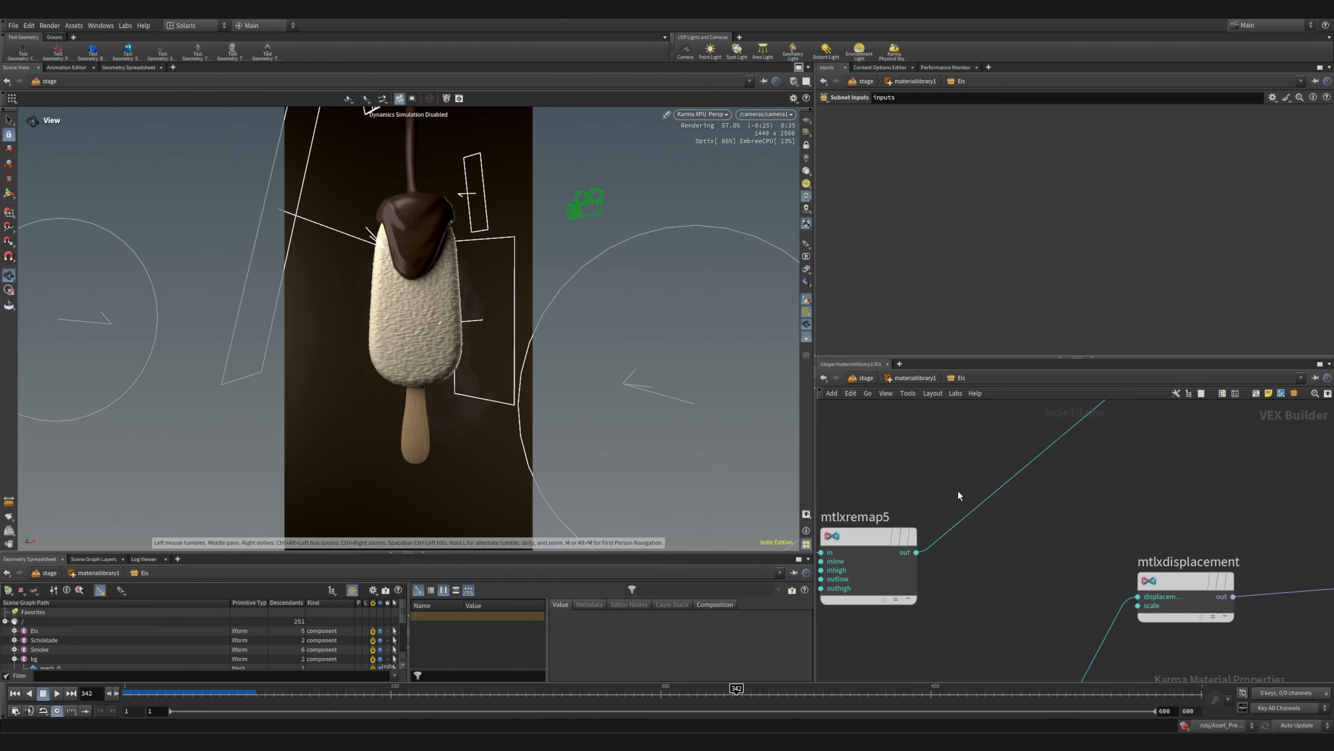
Move the uppermost remap node of the Eis material level with the node it feeds
scroll(986, 534, down, 5)
middle_drag(973, 498, 1083, 625)
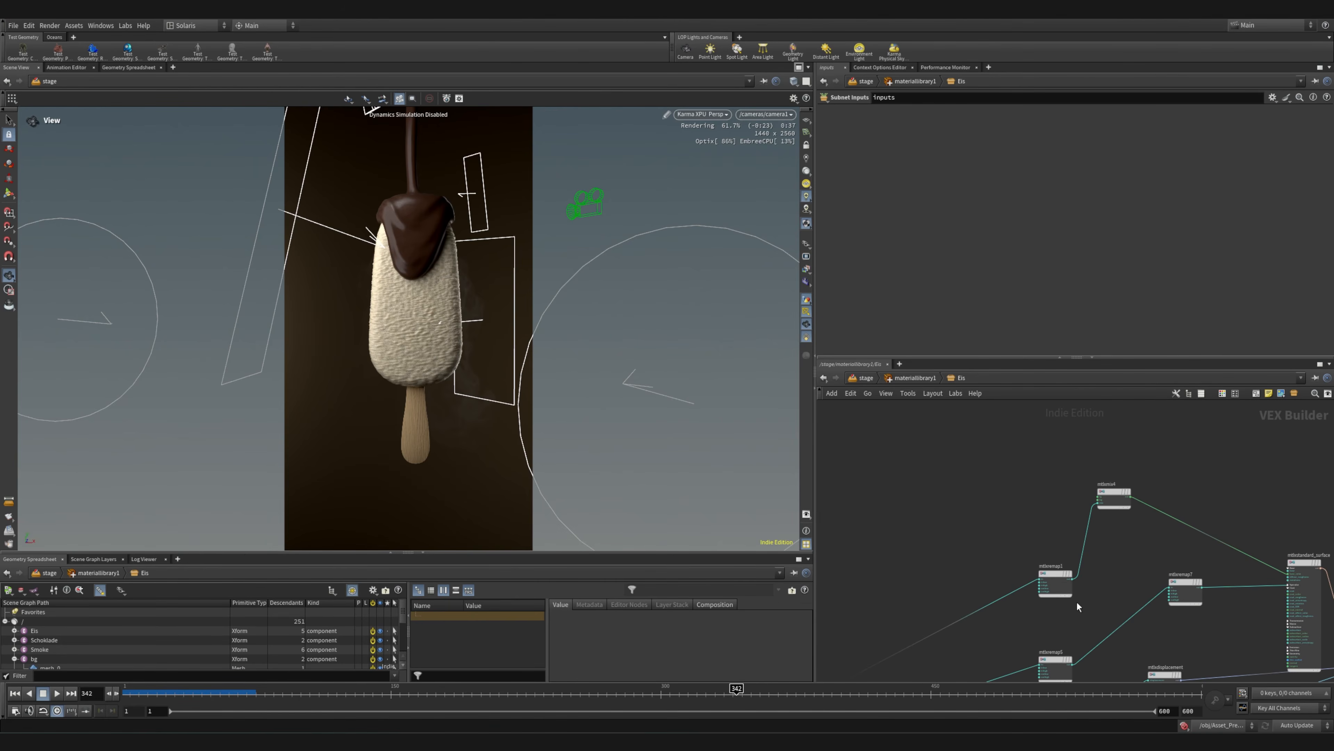
drag(1056, 576, 1006, 495)
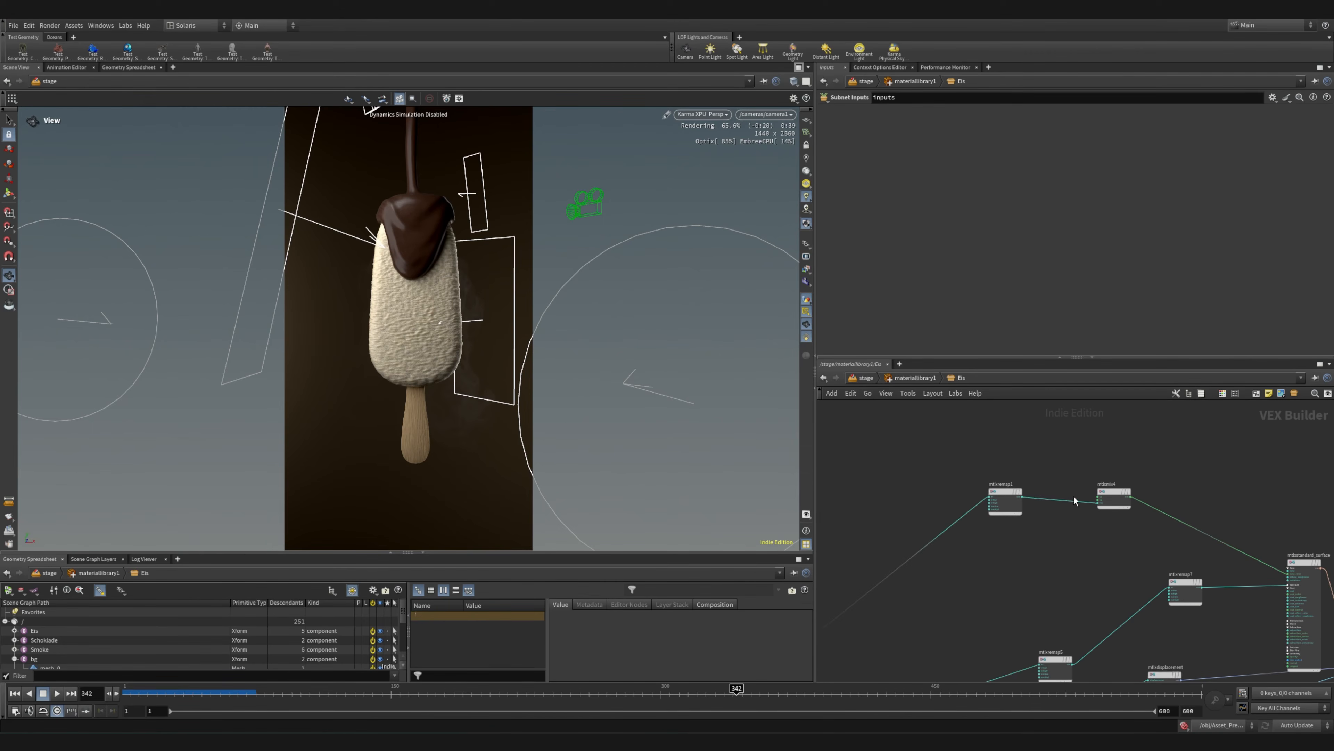
Inspect the foreground and background colours of mtlxmix4 and the range settings of mtlxremap1 in the Eis material
click(1114, 498)
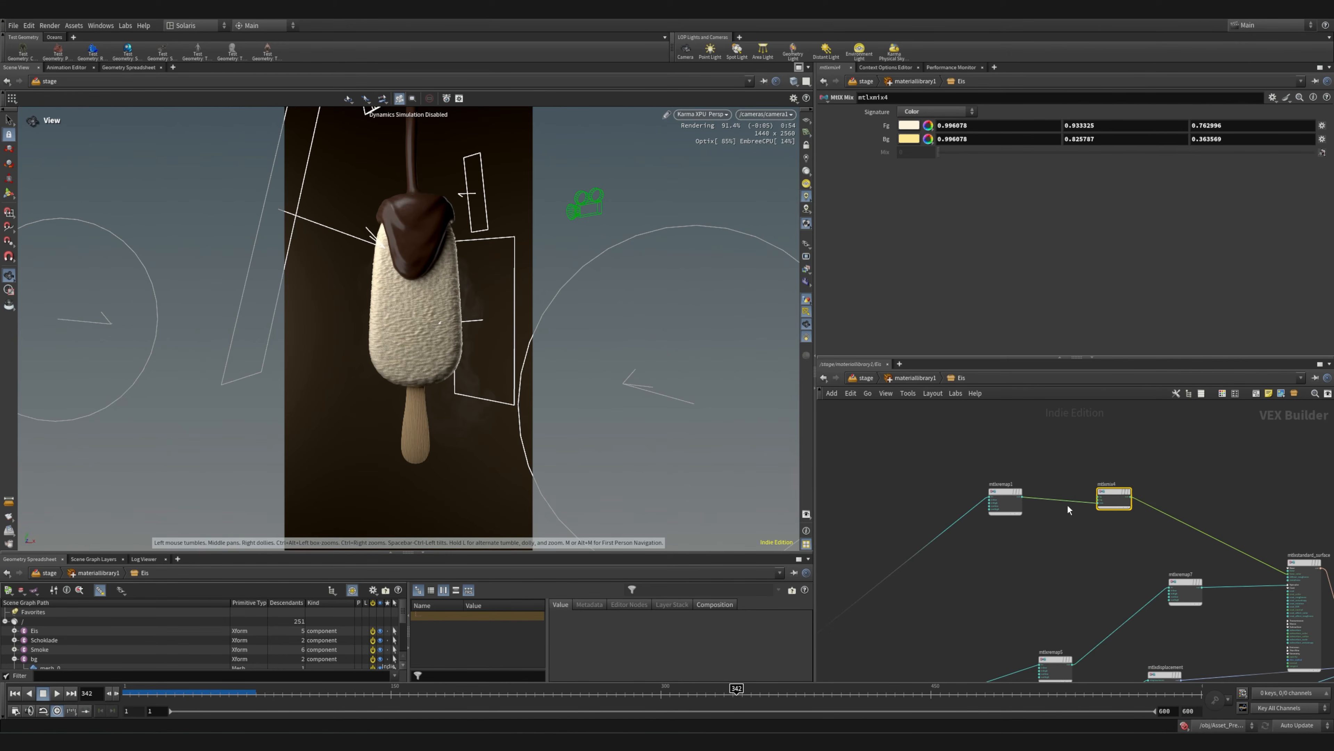
middle_drag(1245, 557, 1220, 543)
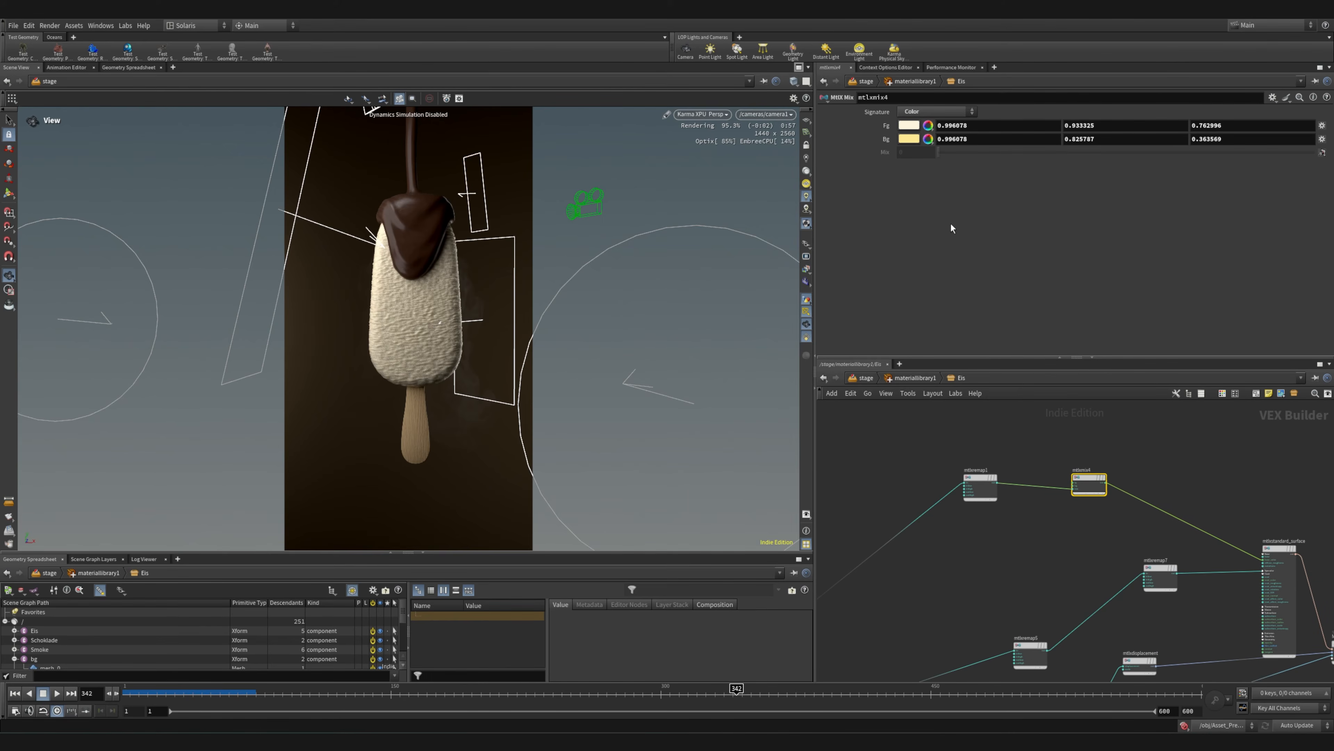
scroll(1004, 475, up, 5)
click(940, 481)
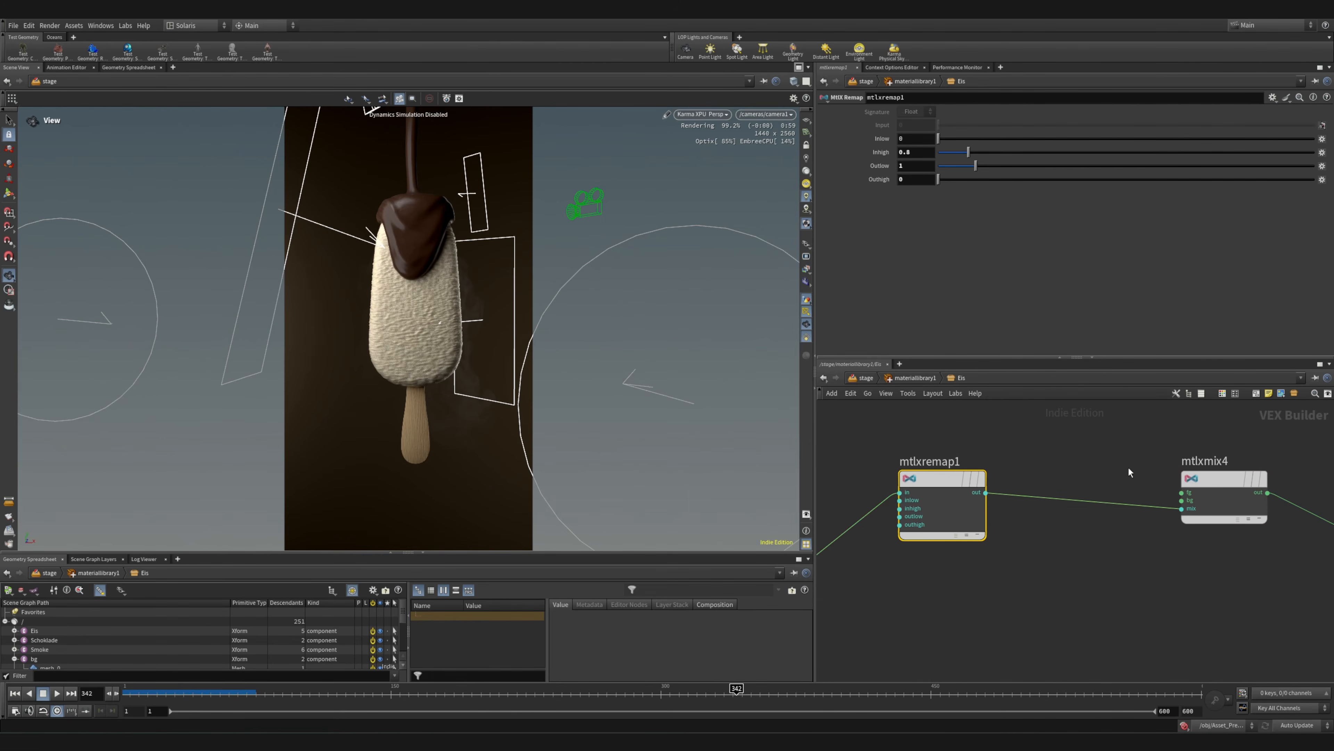
scroll(1130, 472, down, 8)
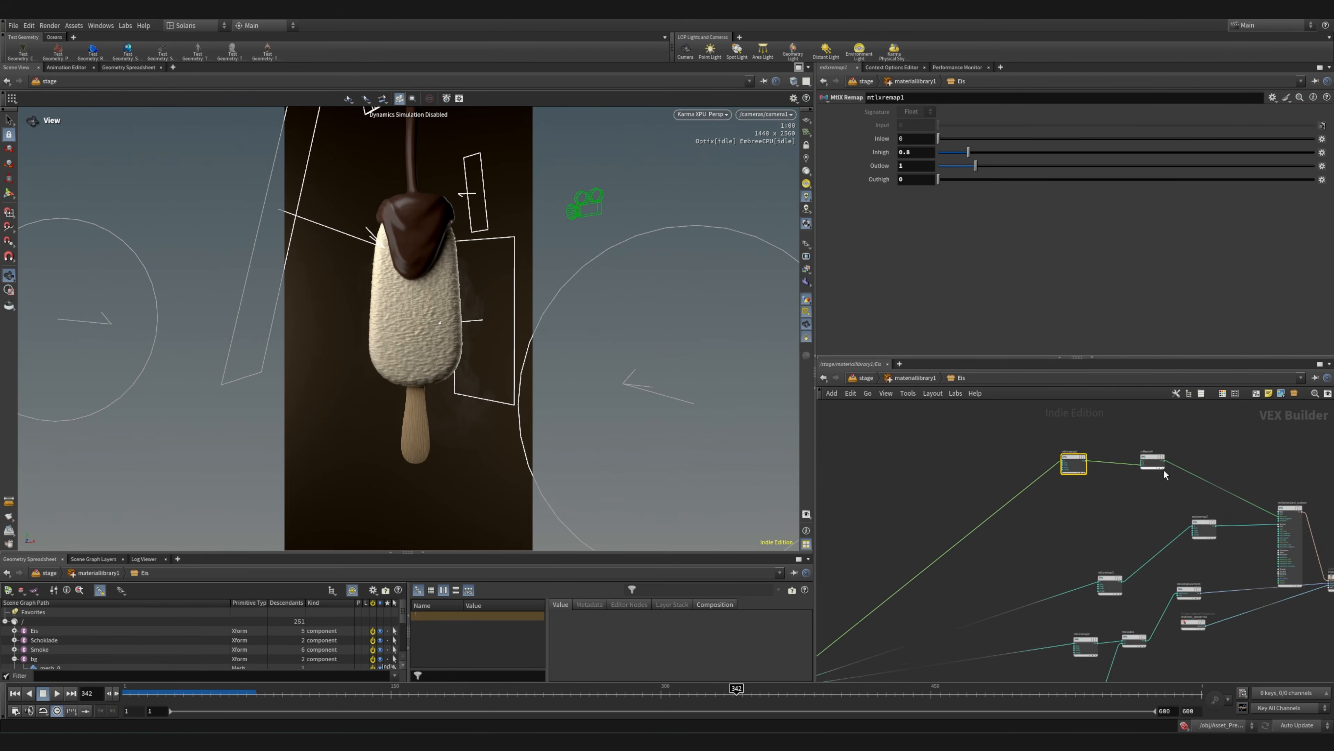
scroll(1164, 465, up, 8)
click(1116, 476)
middle_drag(1131, 542, 990, 509)
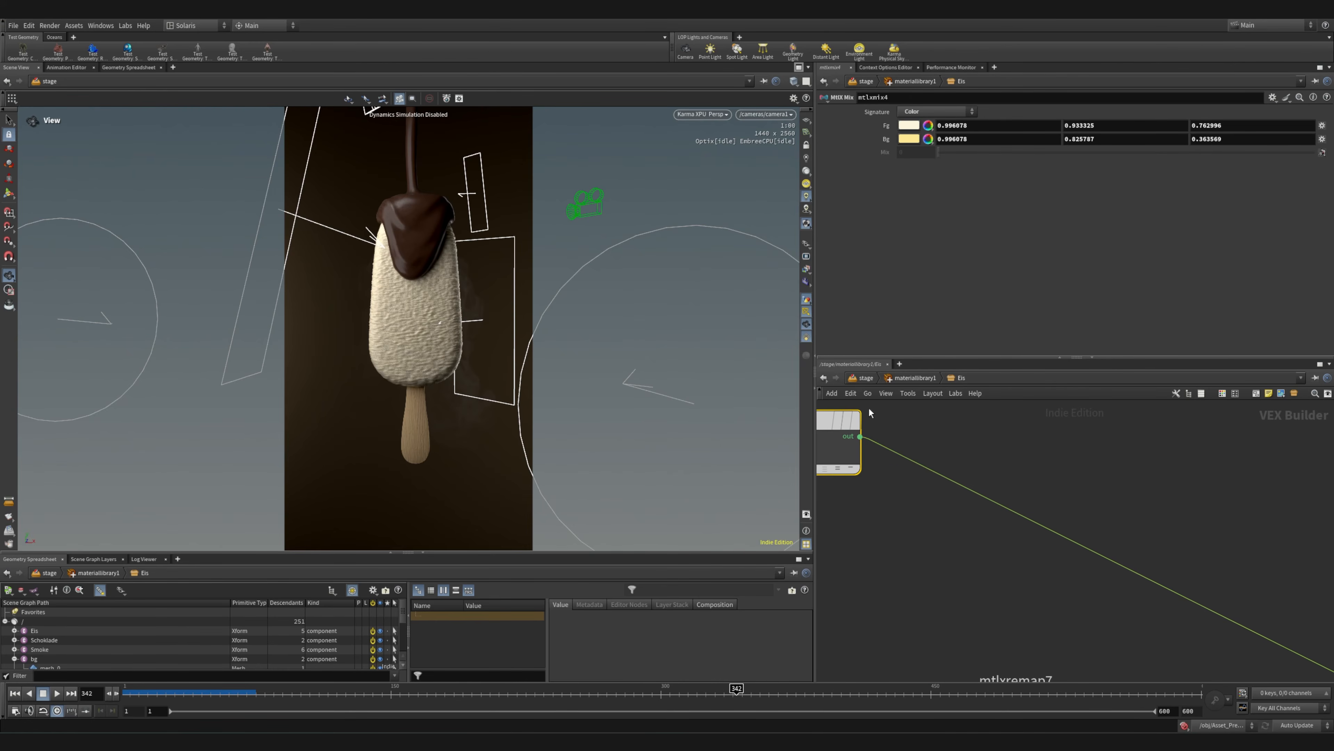
middle_drag(891, 504, 1136, 535)
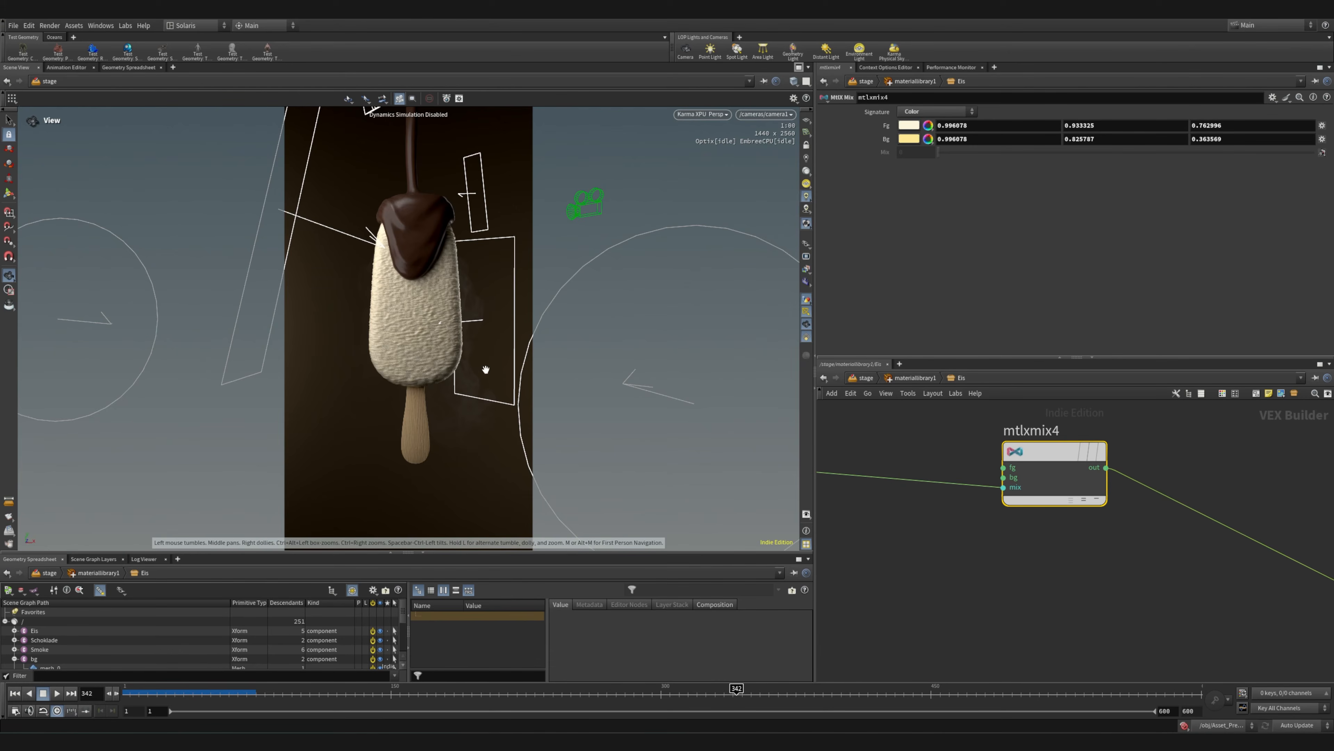
scroll(940, 589, down, 5)
middle_drag(911, 602, 869, 613)
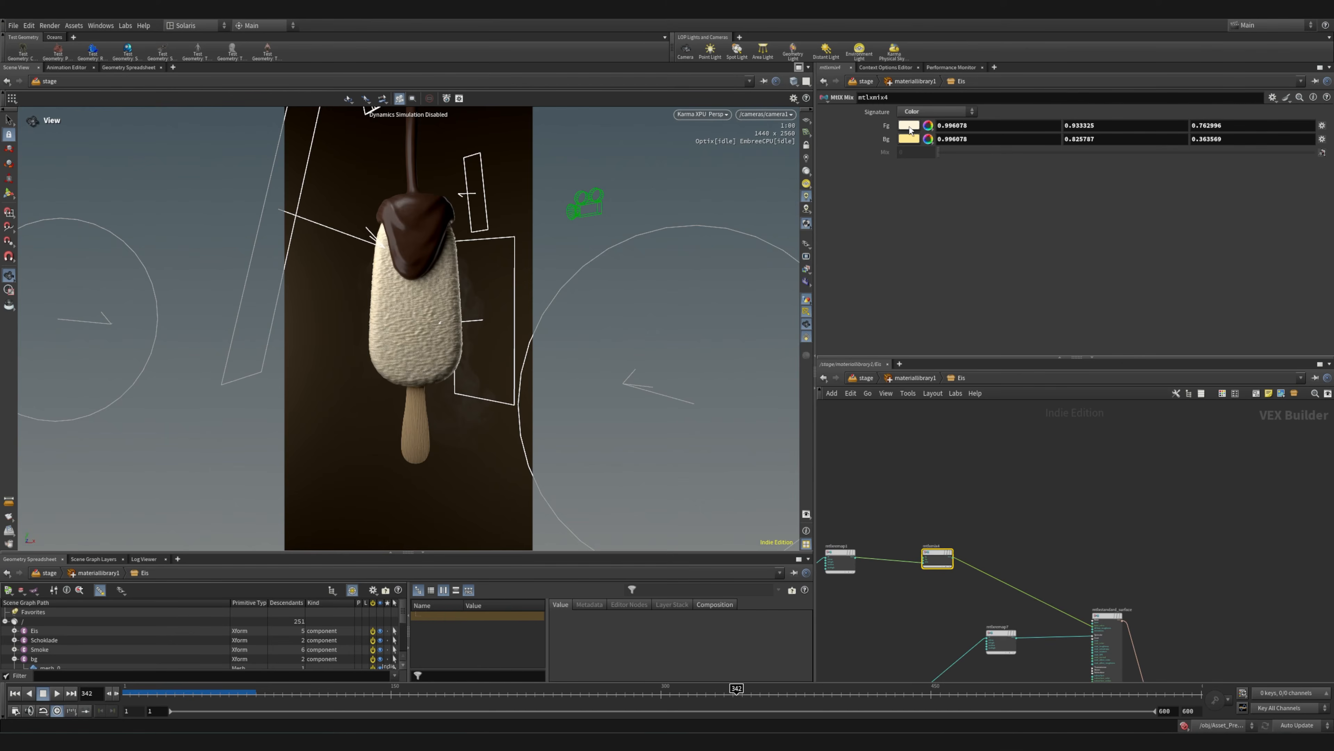
scroll(939, 562, up, 5)
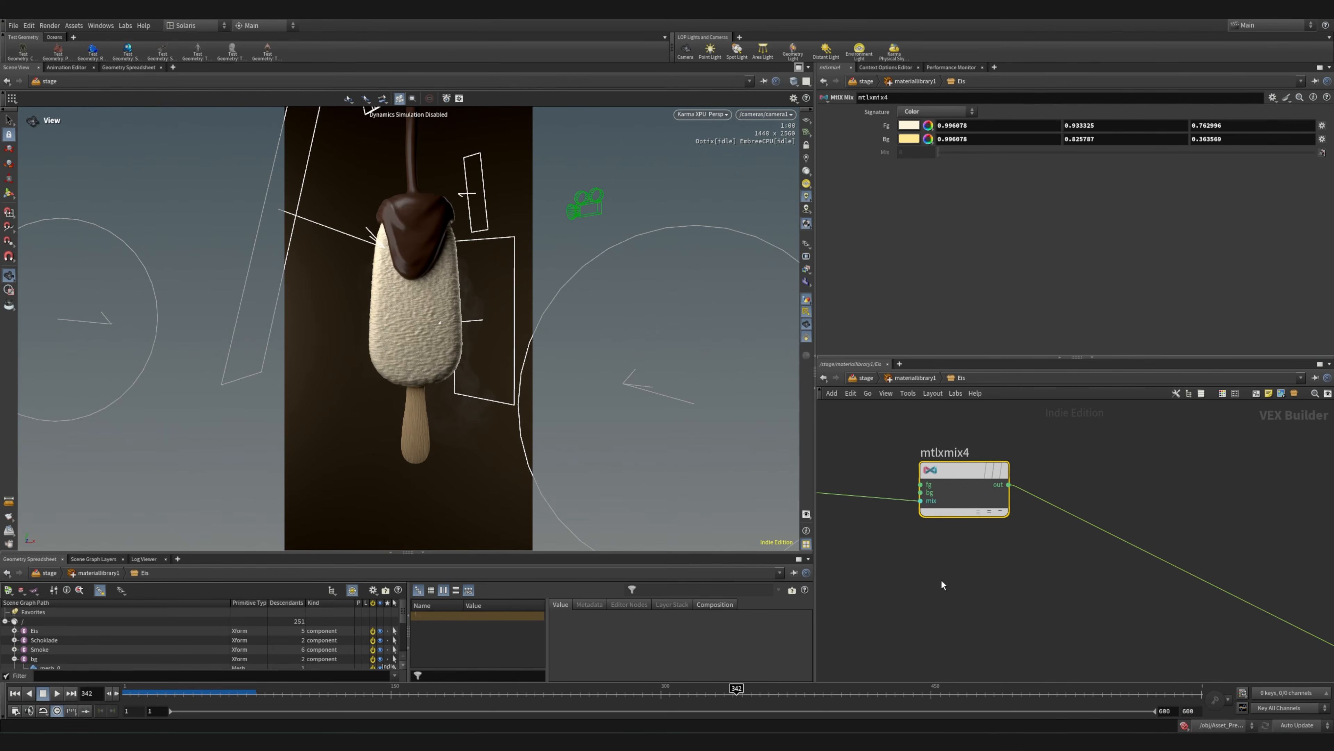
Save the scene file
middle_drag(1072, 633, 986, 480)
scroll(986, 480, down, 6)
scroll(1060, 534, up, 7)
key(ctrl+s)
Trace mtlxremap7 into the specular group of the Eis standard surface and look over the displacement branch and whole network
middle_drag(943, 549, 1062, 531)
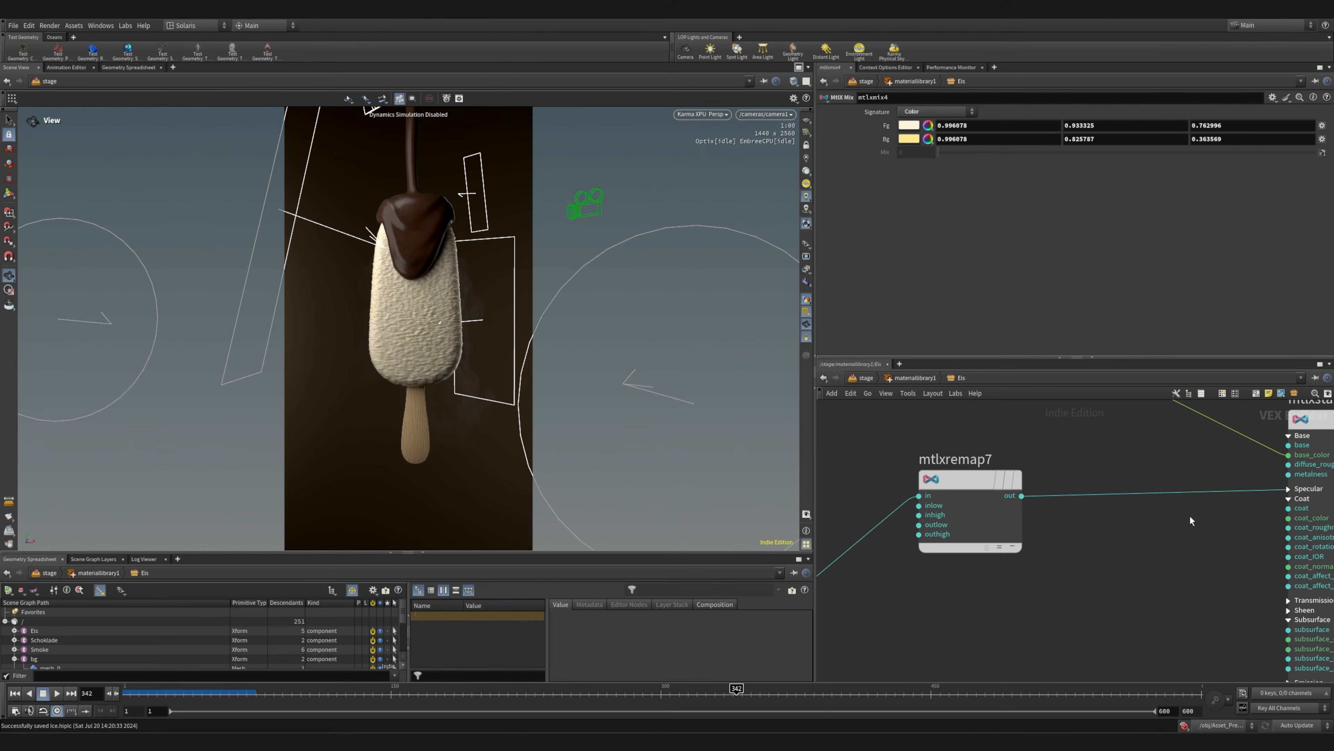
middle_drag(1191, 520, 962, 511)
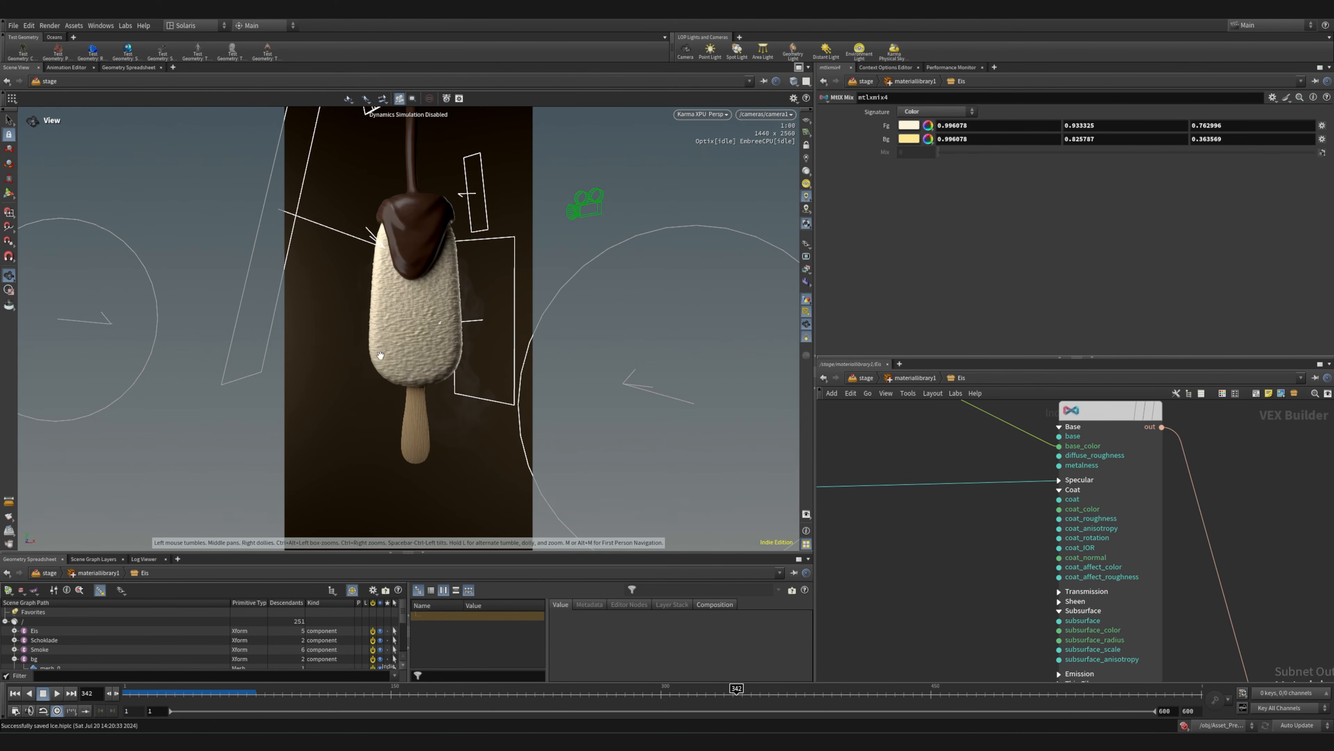
scroll(891, 554, down, 7)
middle_drag(909, 576, 1055, 458)
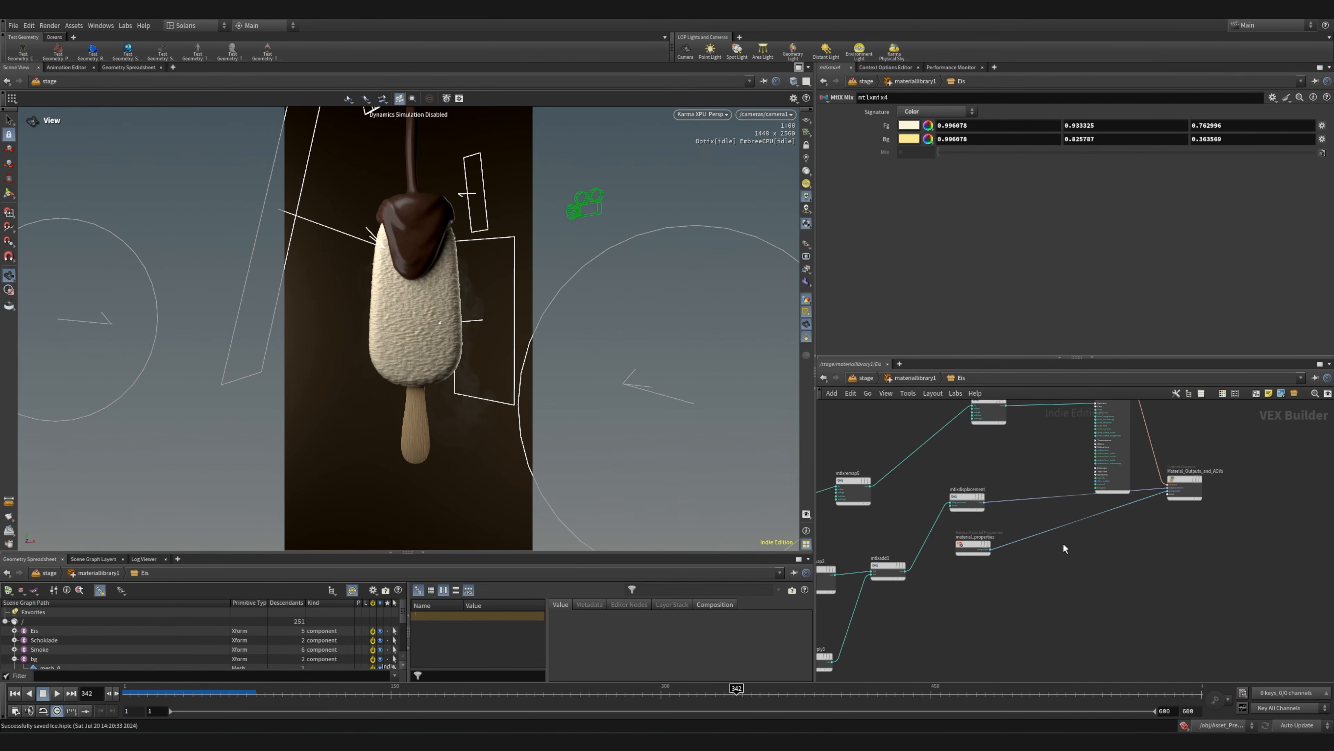
scroll(1056, 548, down, 7)
middle_drag(868, 536, 1078, 577)
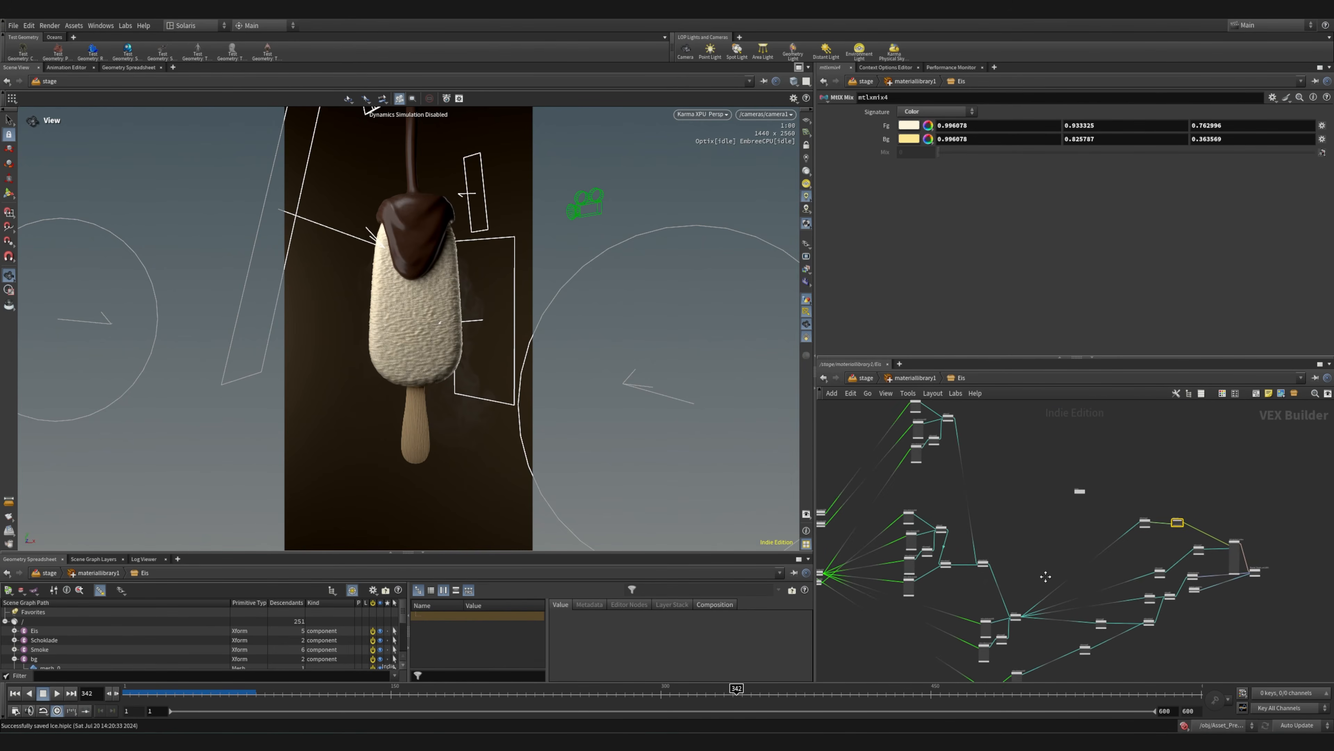
middle_drag(978, 585, 1015, 524)
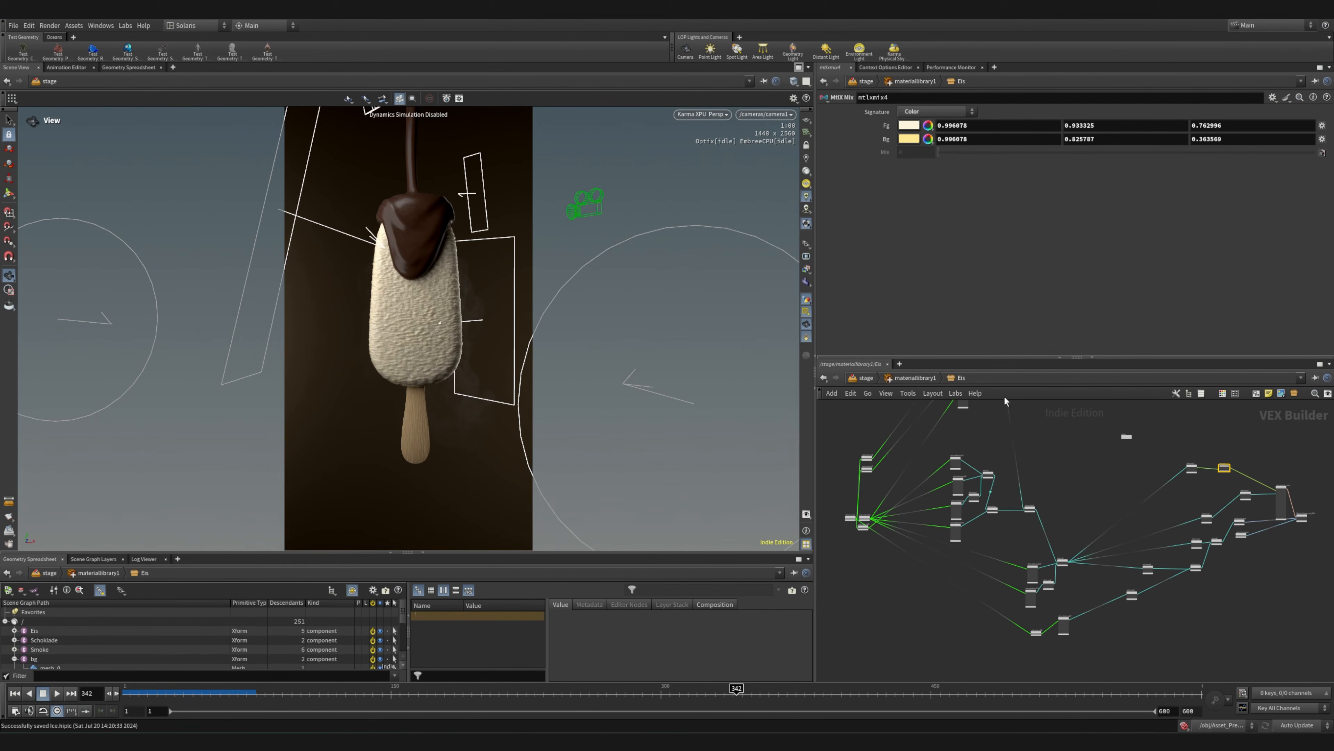
Return to the material library, open the Stiehl material network and look over its bypassed image and remap branch
key(u)
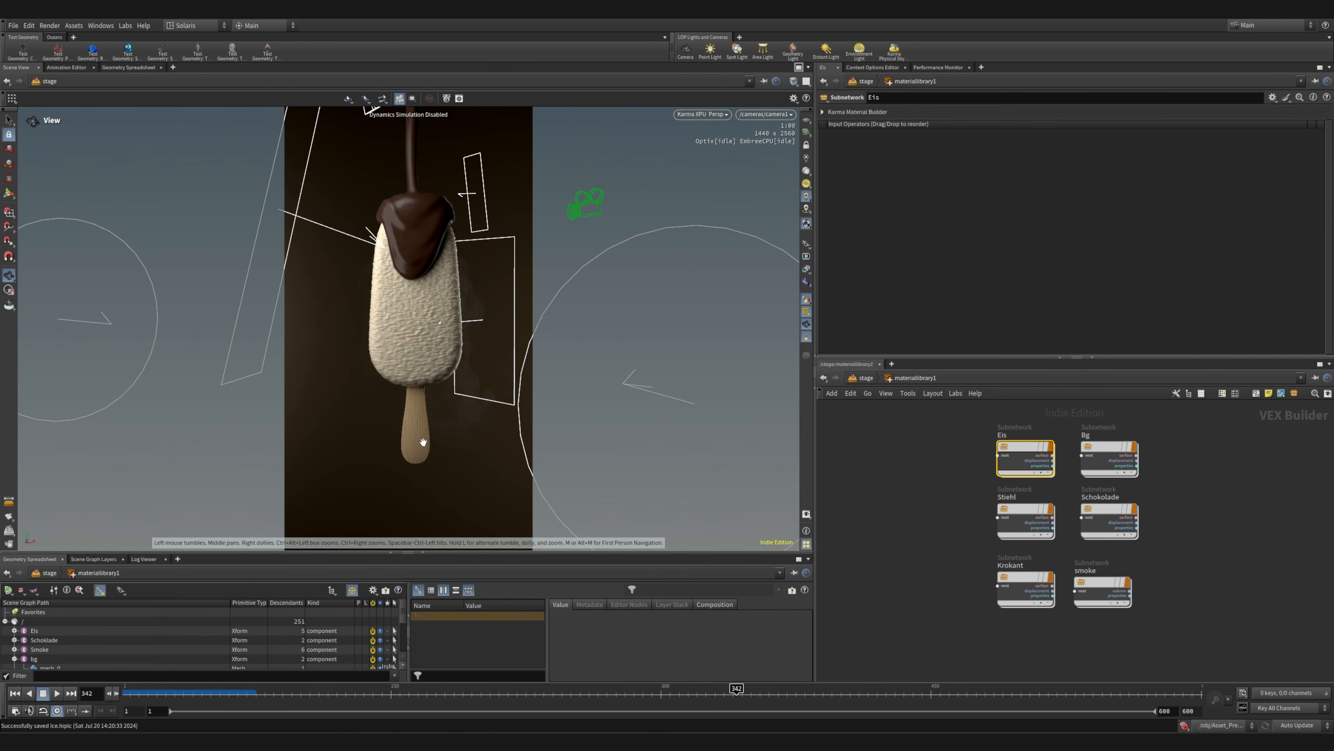
double_click(1008, 508)
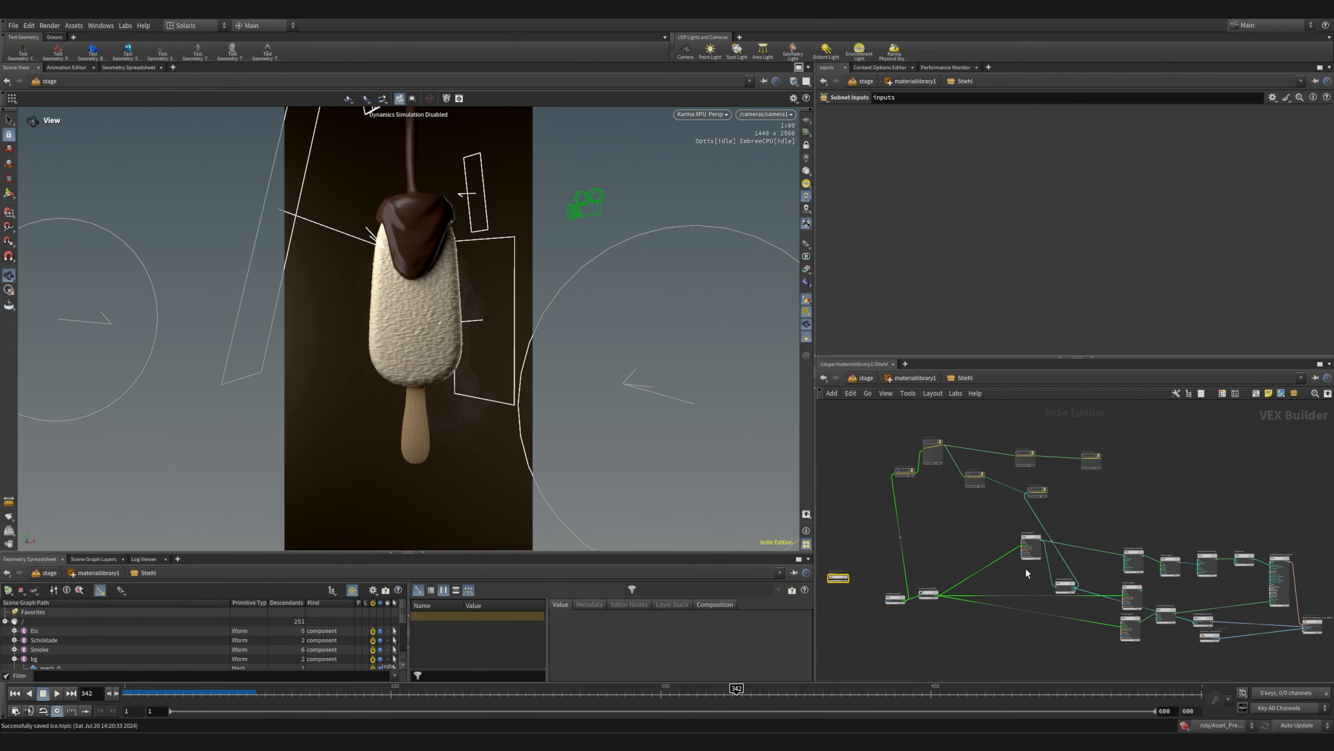
scroll(1026, 568, up, 5)
middle_drag(933, 477, 1048, 652)
middle_drag(925, 576, 947, 623)
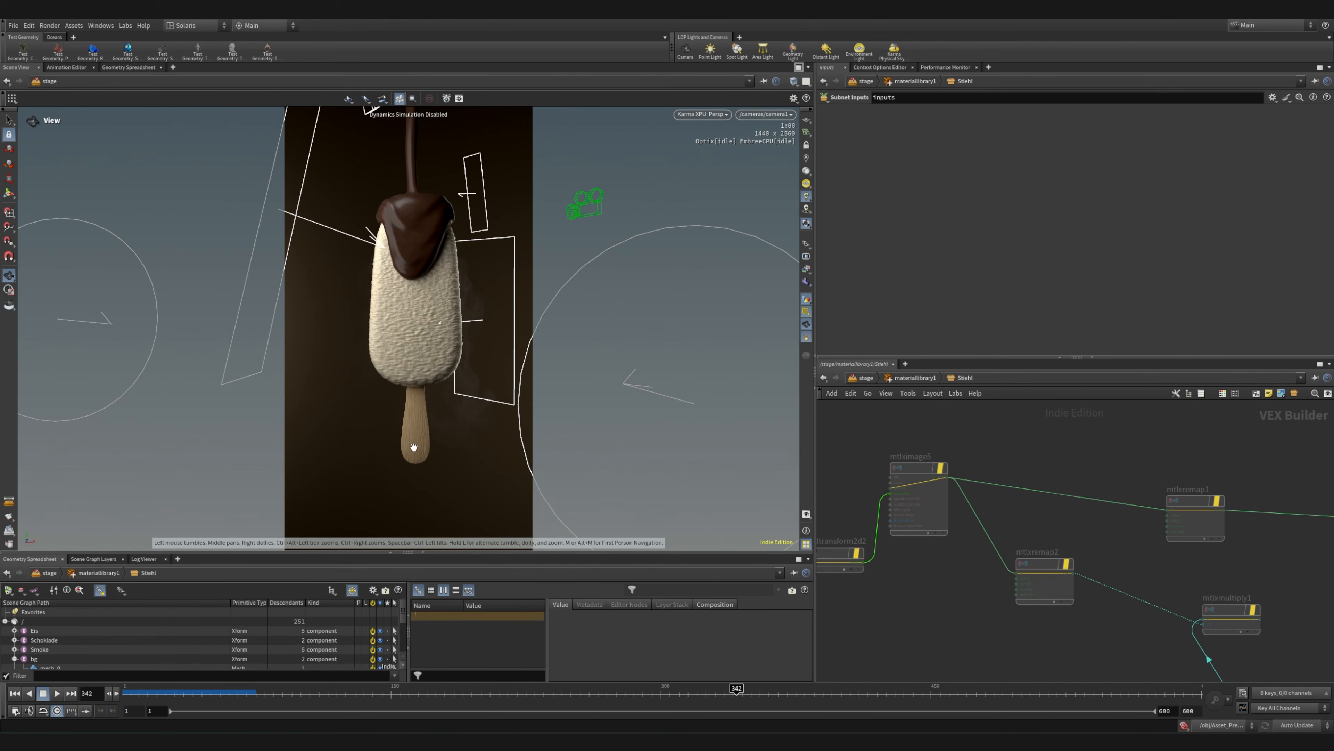
scroll(1108, 608, down, 6)
middle_drag(1137, 636, 1055, 566)
drag(896, 493, 1130, 603)
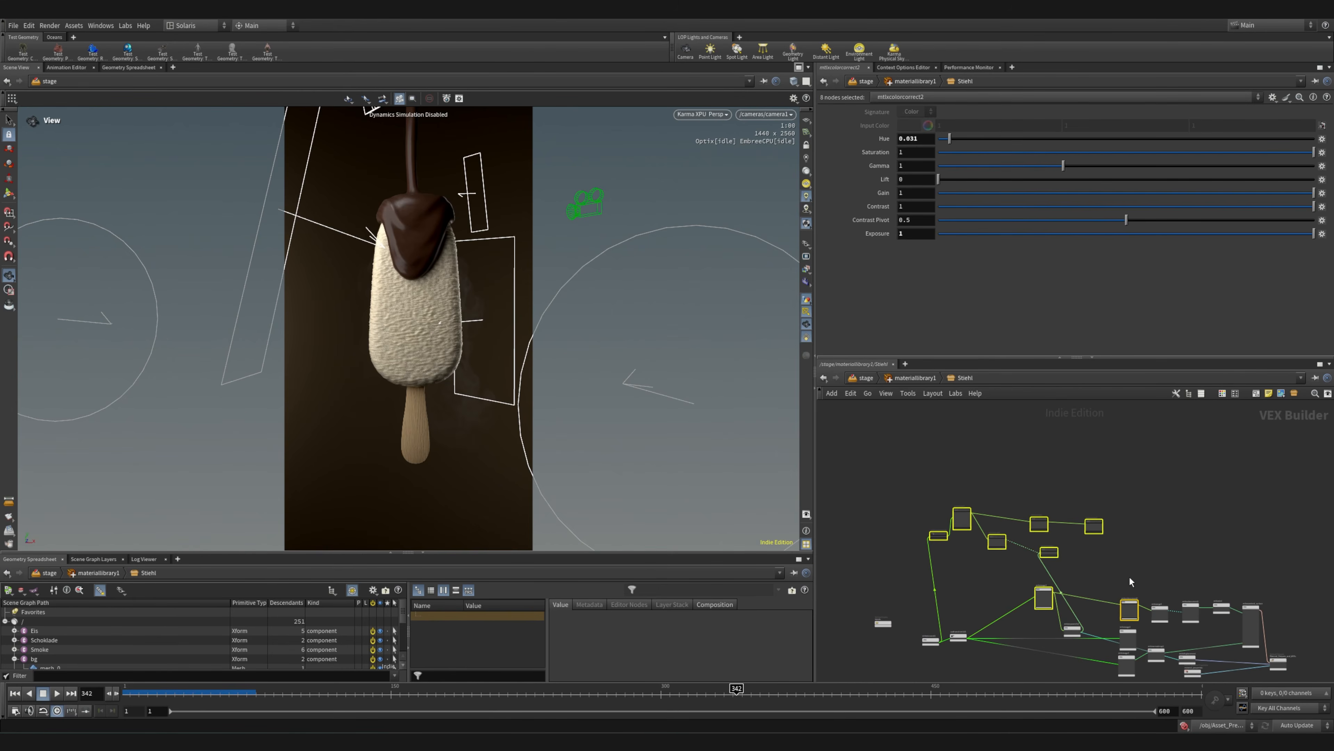
click(1087, 570)
Inspect the texture file settings of the bypassed mtlximage5 node and follow its branch from usdtransform2d2 to mtlxmultiply1
scroll(940, 551, up, 8)
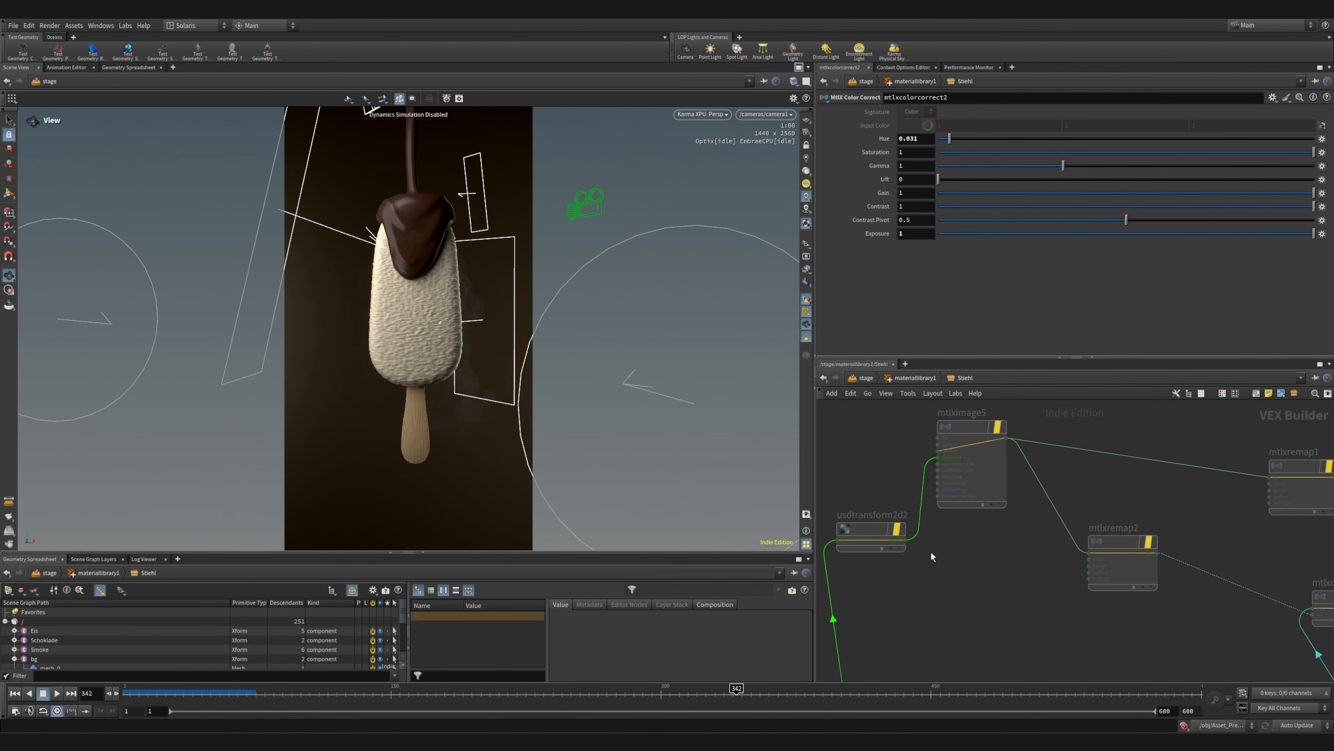
middle_drag(933, 556, 1015, 657)
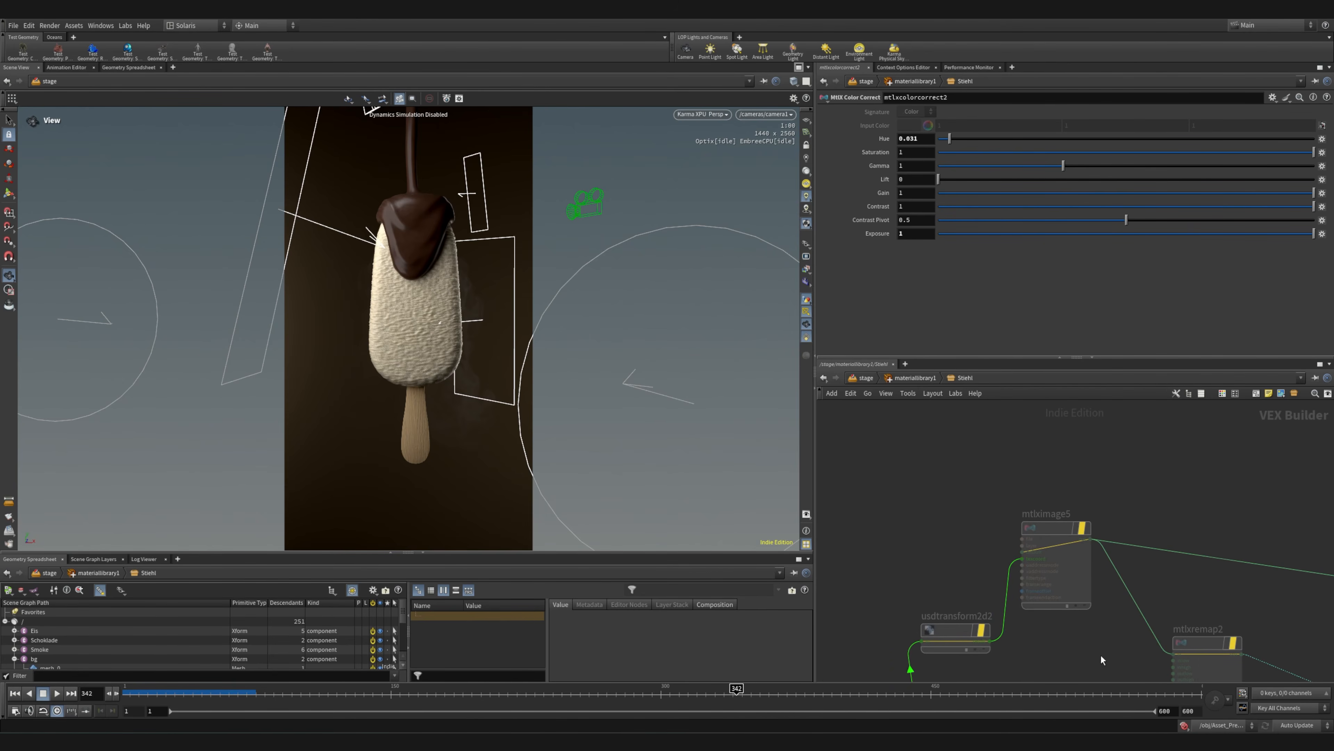
middle_drag(1103, 656, 1032, 627)
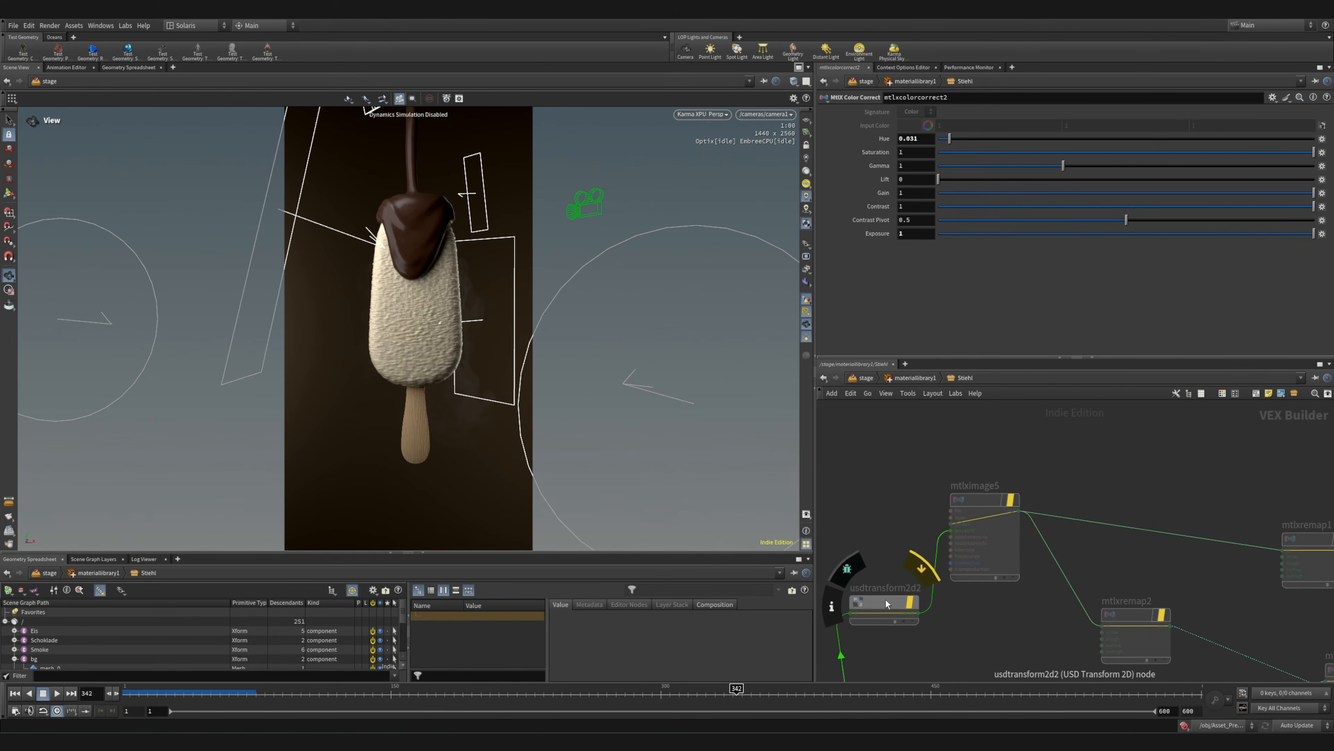
mouse_move(985, 505)
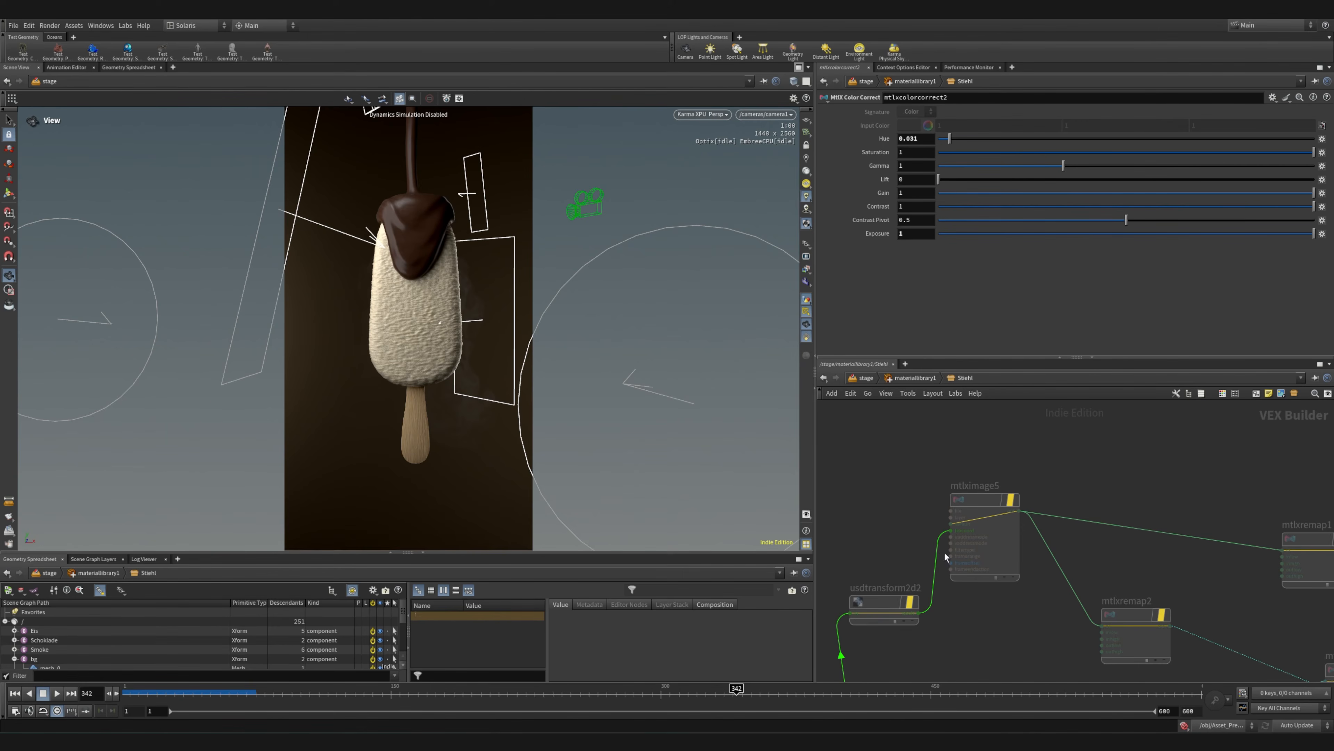
click(977, 499)
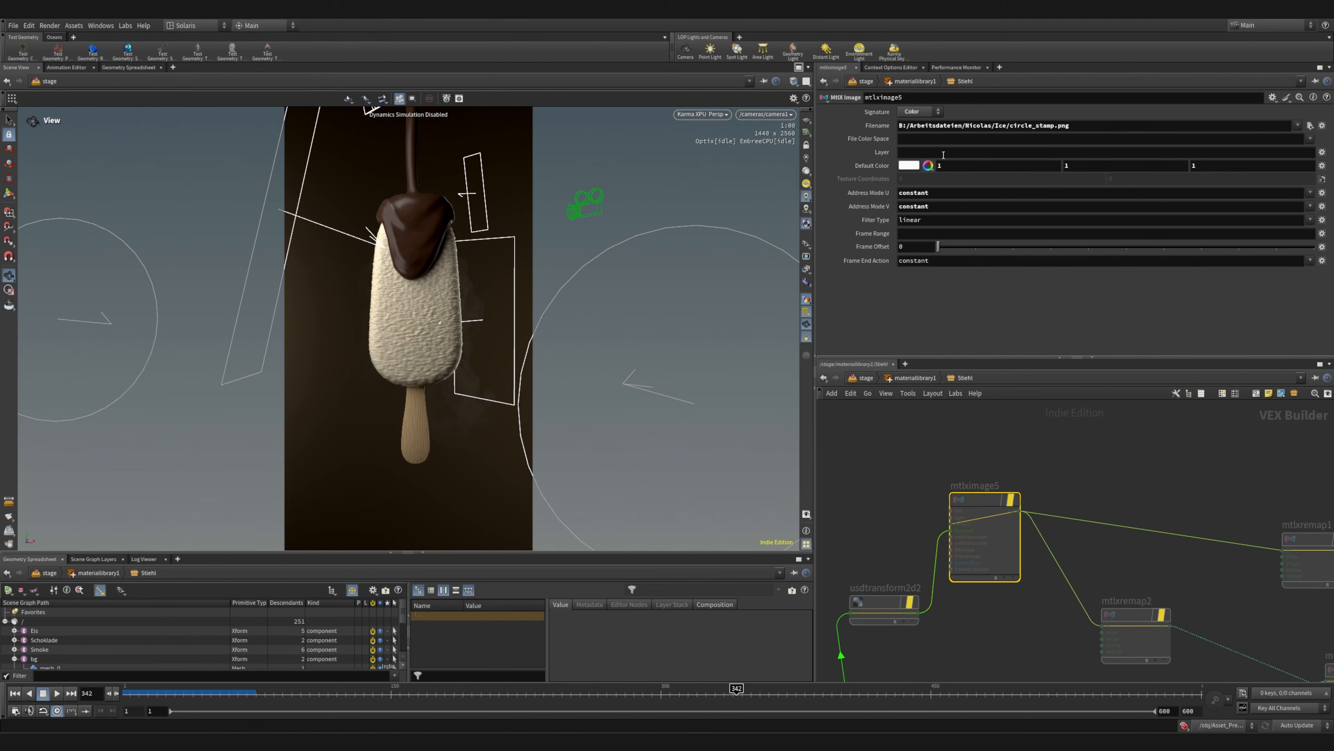
middle_drag(1115, 571, 1106, 488)
middle_drag(1012, 511, 1060, 508)
mouse_move(1040, 550)
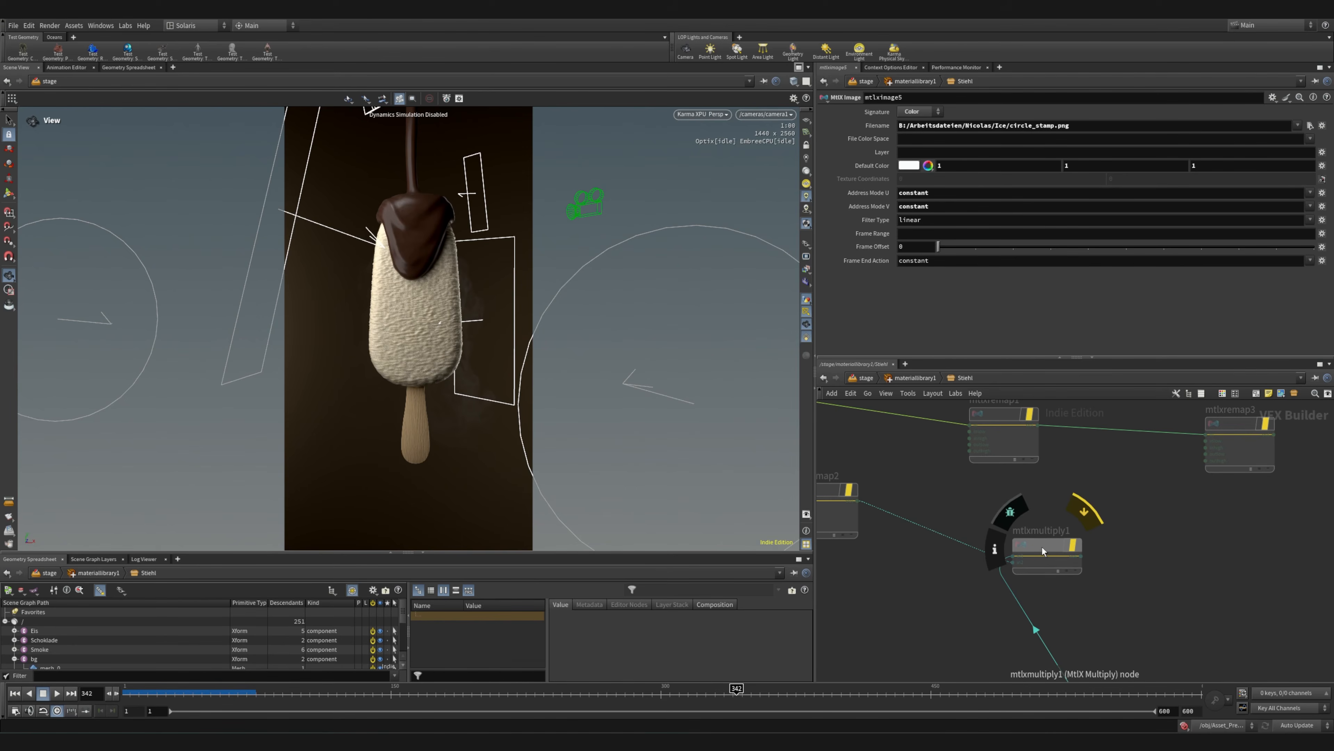
Inspect the colour remap values of the bypassed mtlxremap2 node
scroll(893, 531, up, 5)
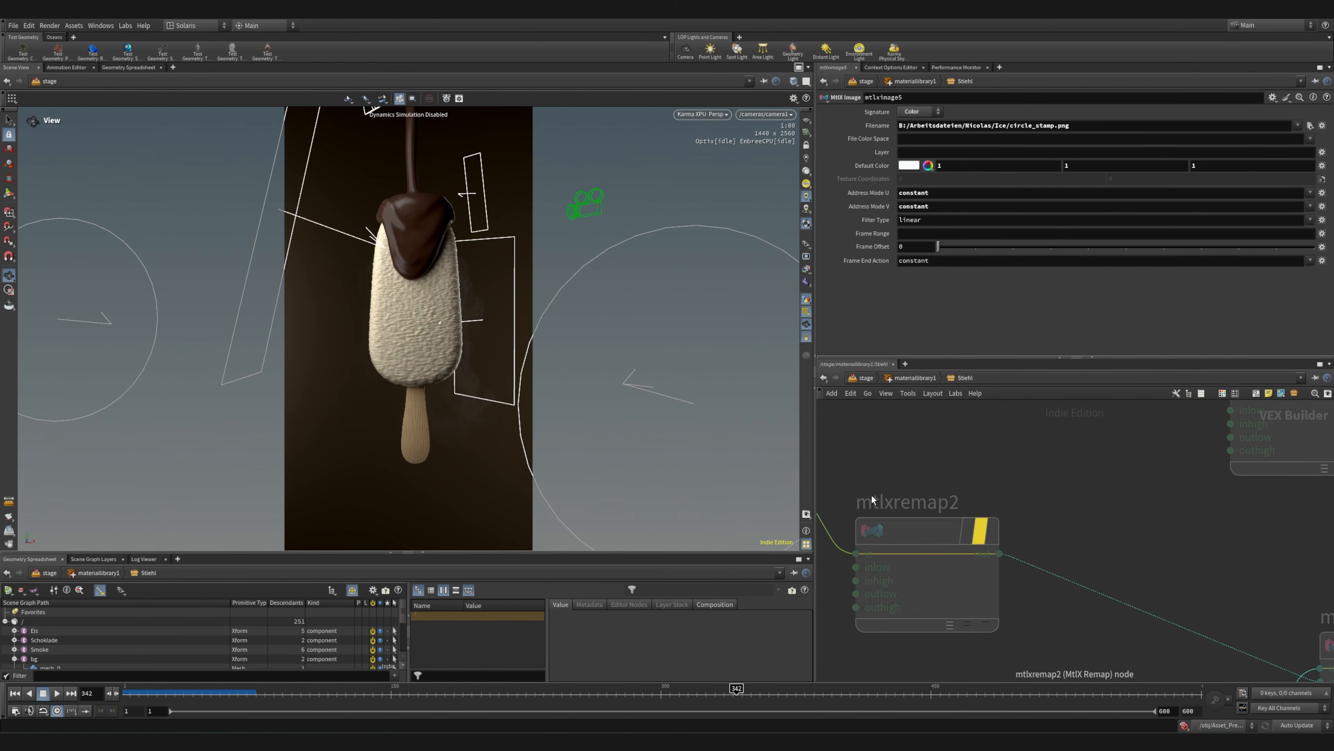
click(913, 525)
middle_drag(892, 445, 1246, 531)
scroll(1247, 531, down, 3)
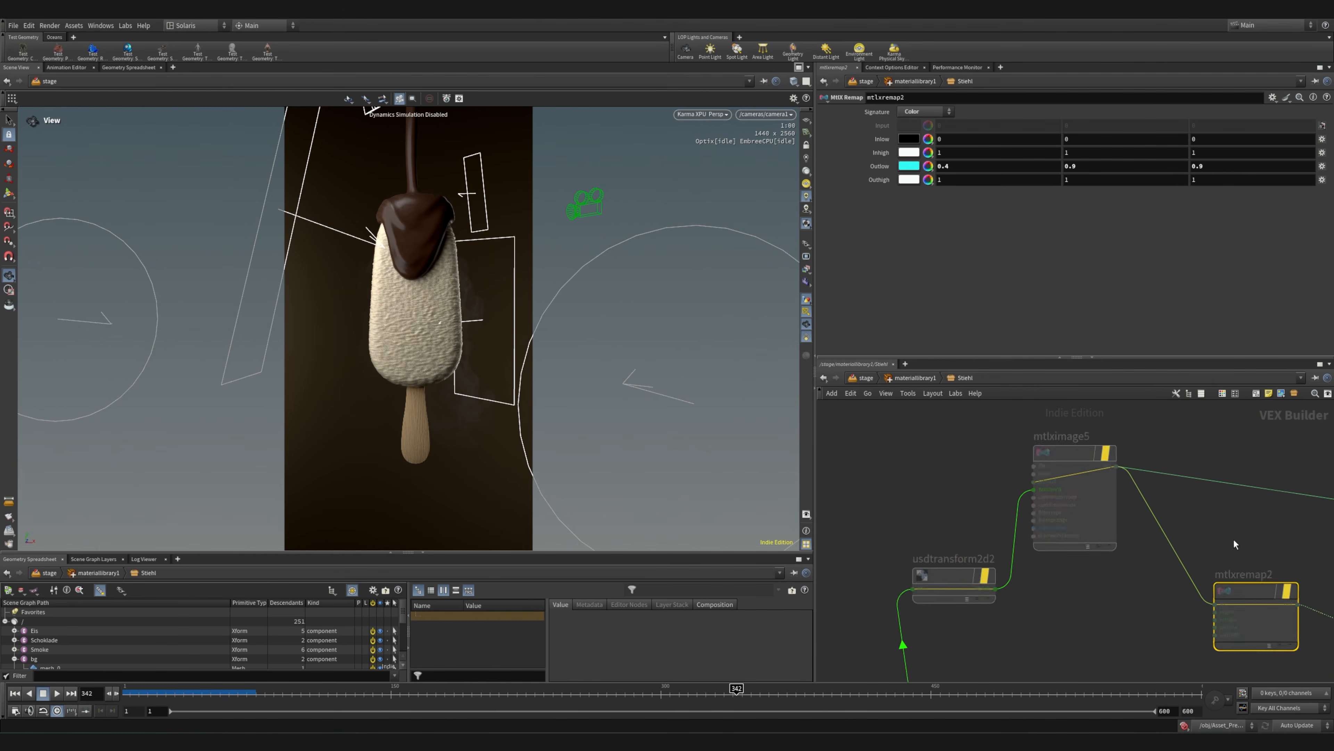
Review mtlximage5's texture settings again and trace its outputs to the bypassed remap and multiply nodes
scroll(1091, 465, up, 5)
click(1092, 471)
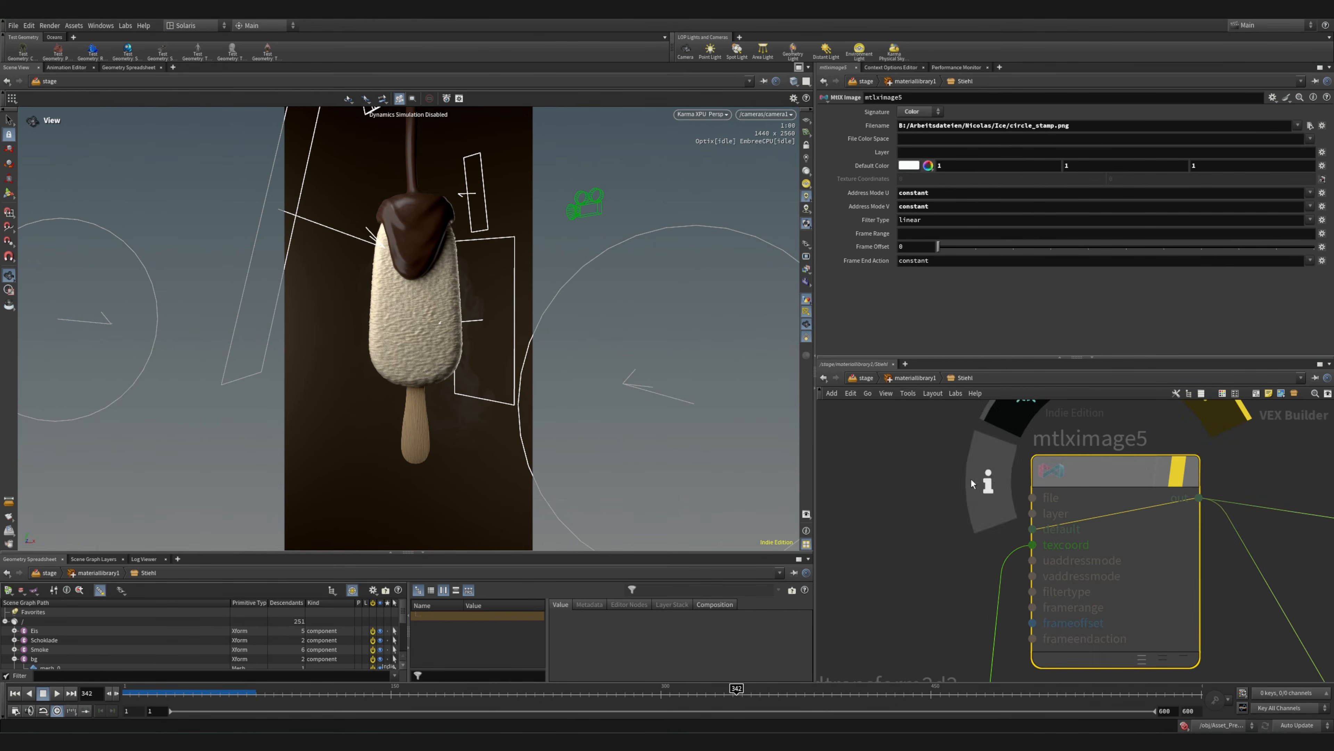
scroll(929, 499, down, 5)
middle_drag(1215, 546, 1025, 499)
scroll(1026, 499, down, 3)
scroll(1061, 561, up, 1)
middle_drag(1040, 578, 1066, 557)
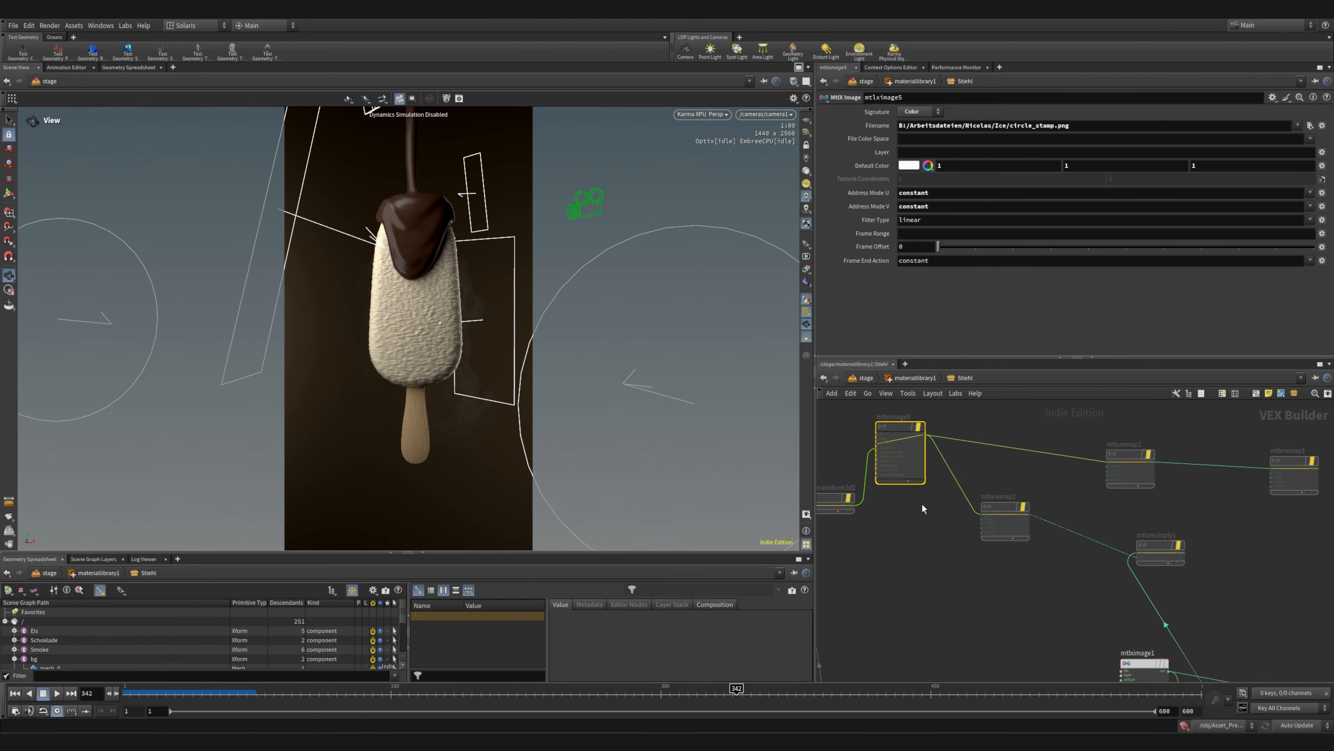
scroll(1013, 505, up, 5)
mouse_move(1014, 520)
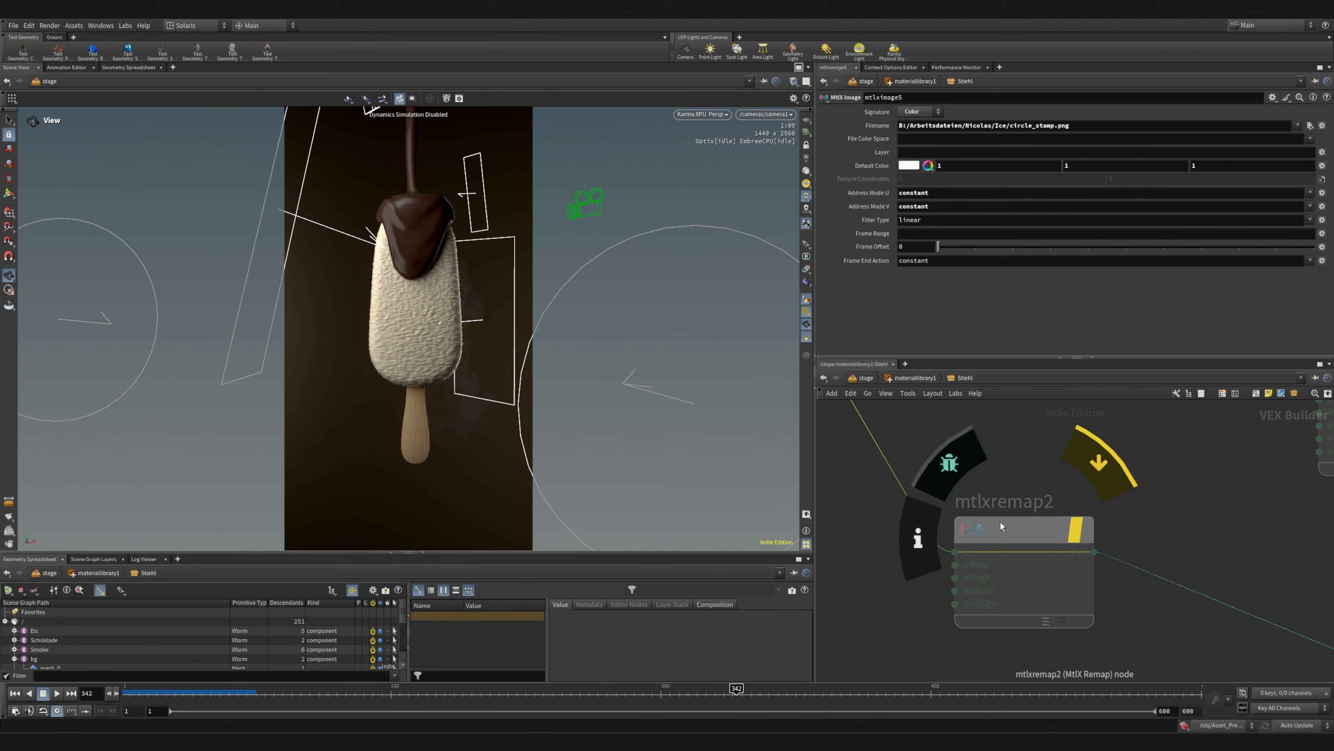
scroll(1001, 521, down, 5)
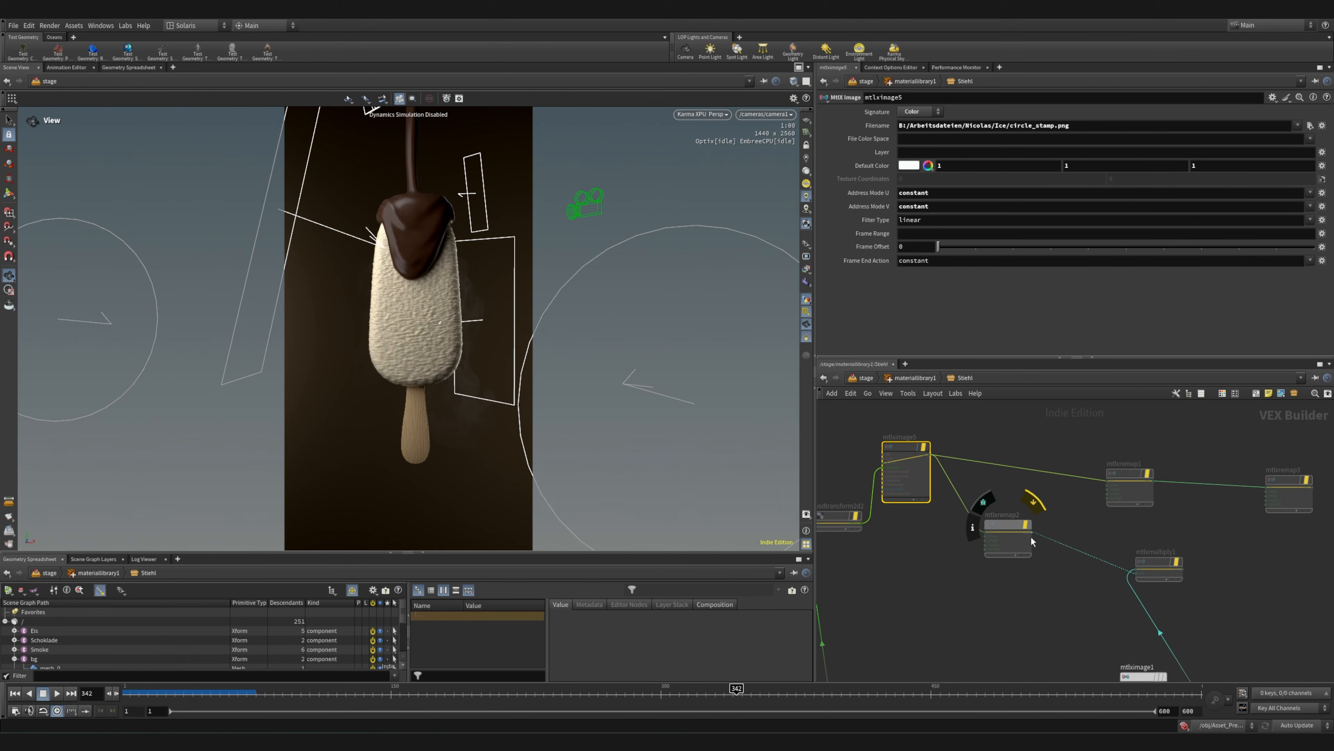
Trace the Stiehl material's active branches from mtlximage1 through mtlxseparate3c1 and mtlxnormalmap1 to mtlxdisplacement
middle_drag(1158, 675, 1045, 557)
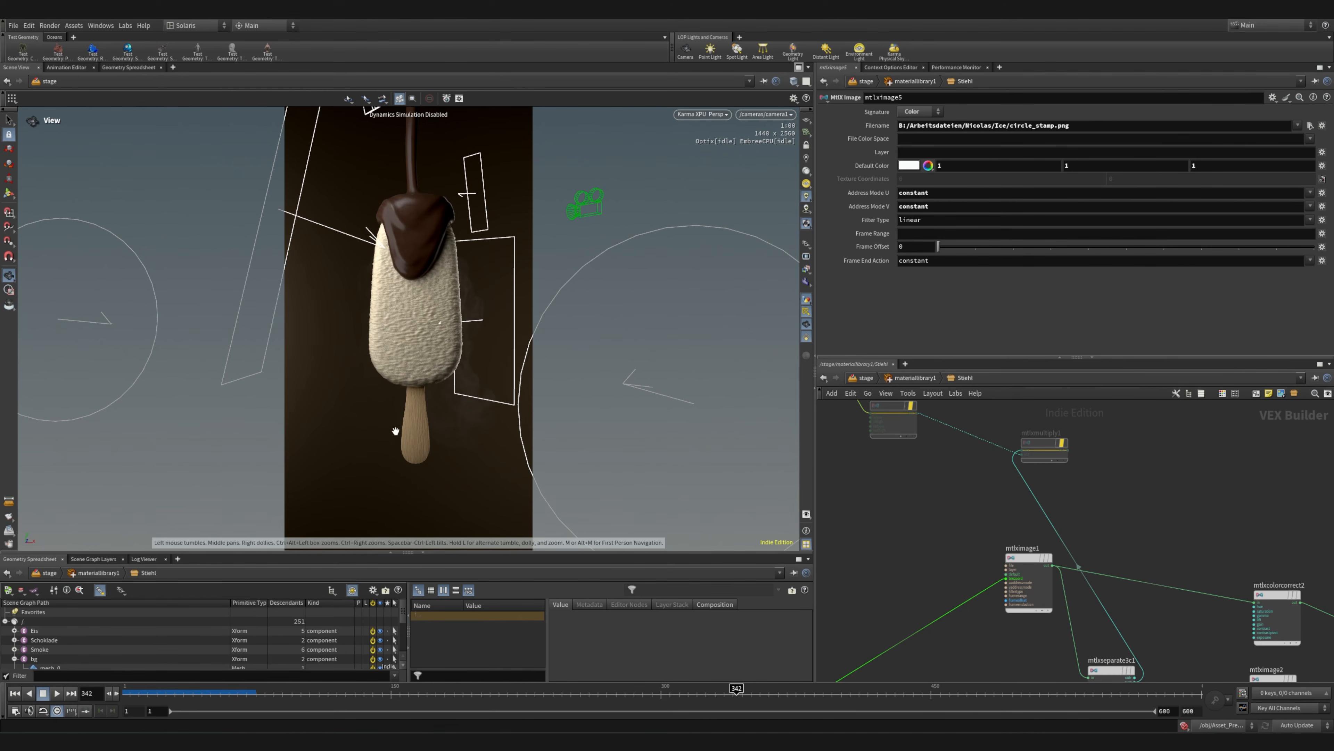
middle_drag(1201, 571, 1108, 512)
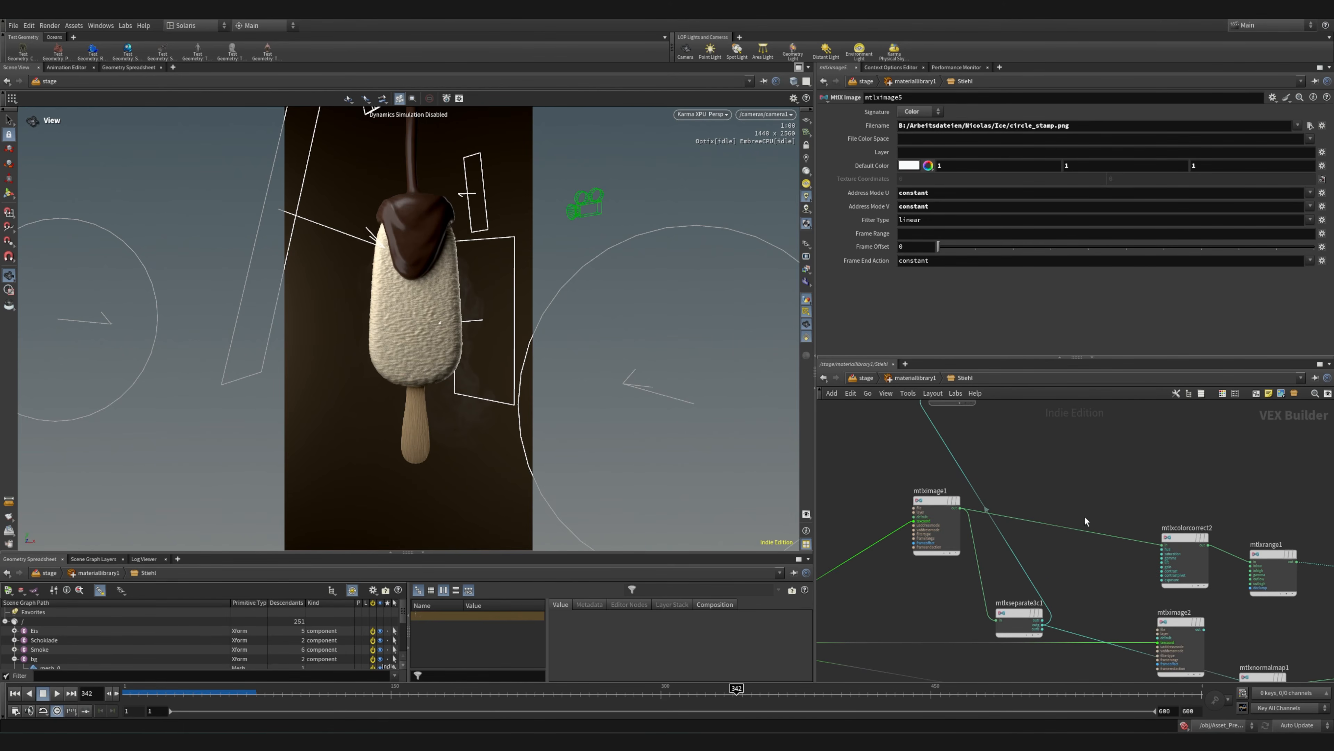
scroll(1072, 531, down, 4)
scroll(1202, 608, up, 5)
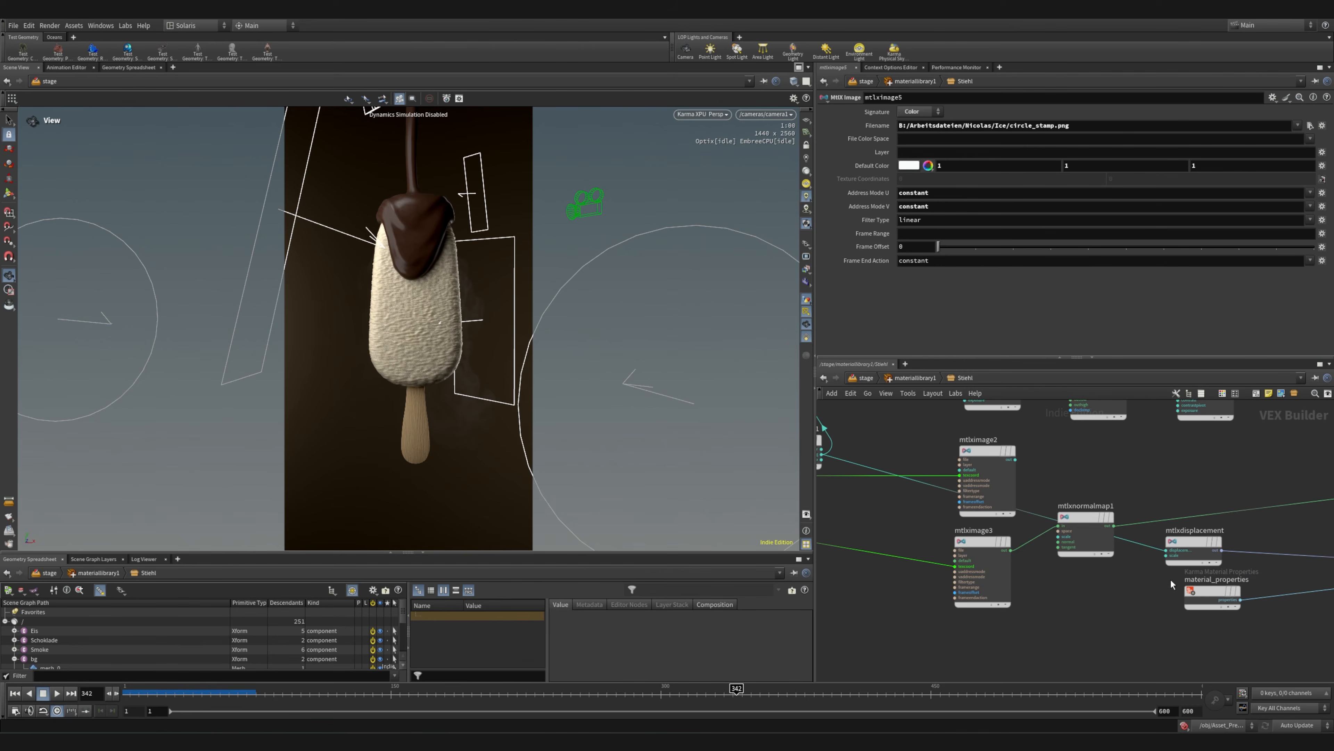
scroll(1057, 599, down, 4)
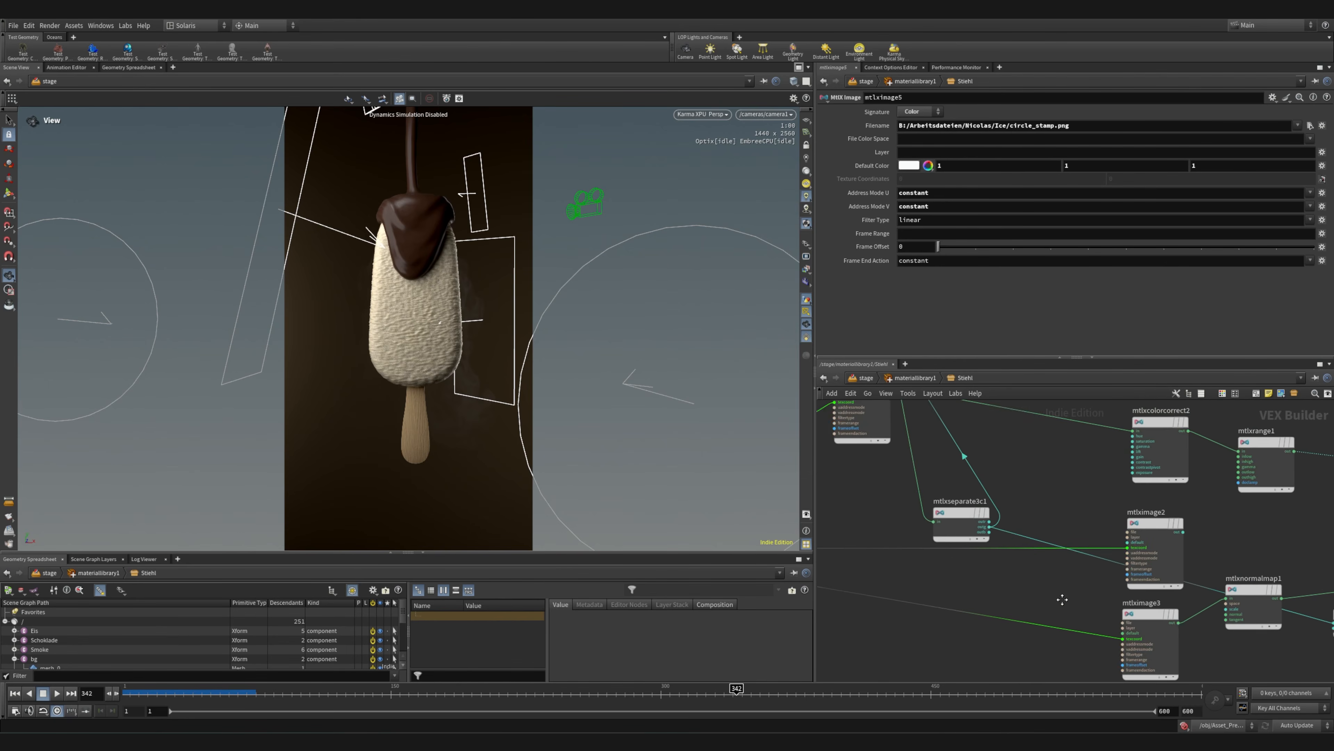
Inspect the oak veneer texture settings of mtlximage1 and the correction values of mtlxcolorcorrect2
click(964, 505)
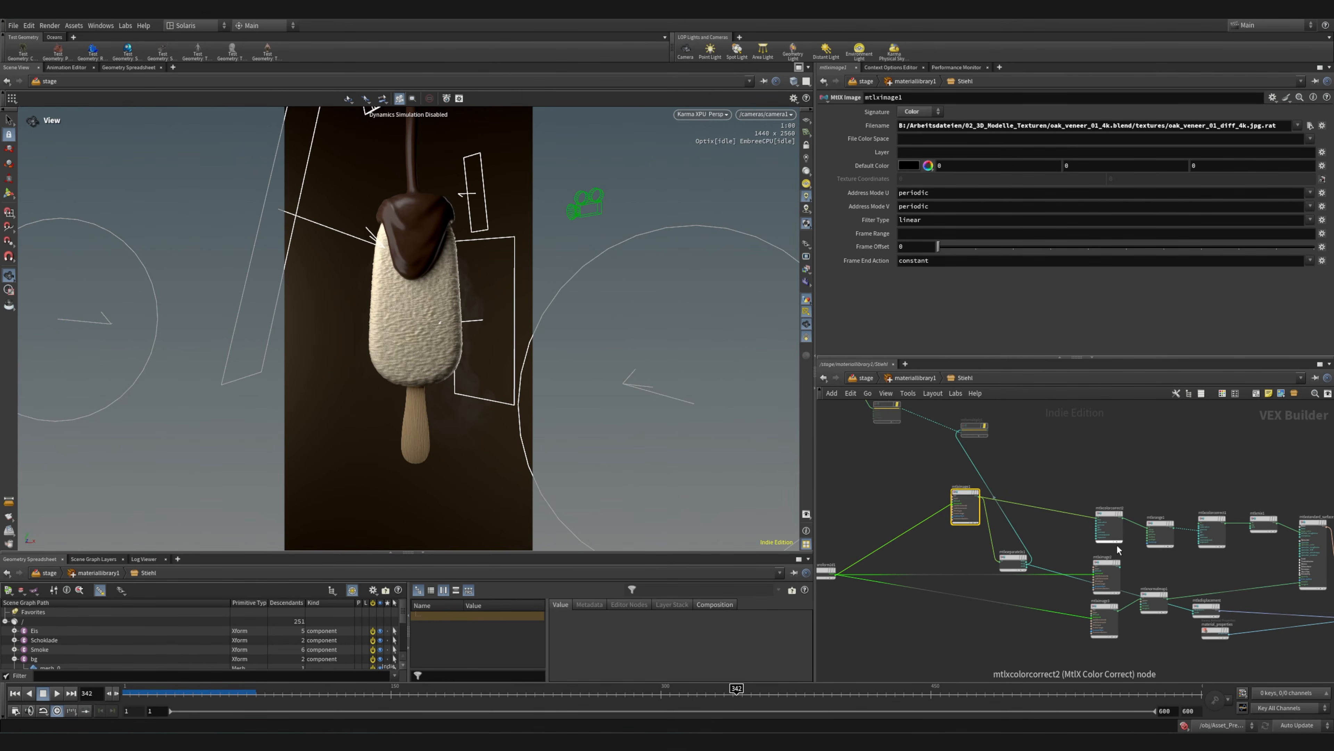
scroll(1090, 527, up, 3)
click(1099, 485)
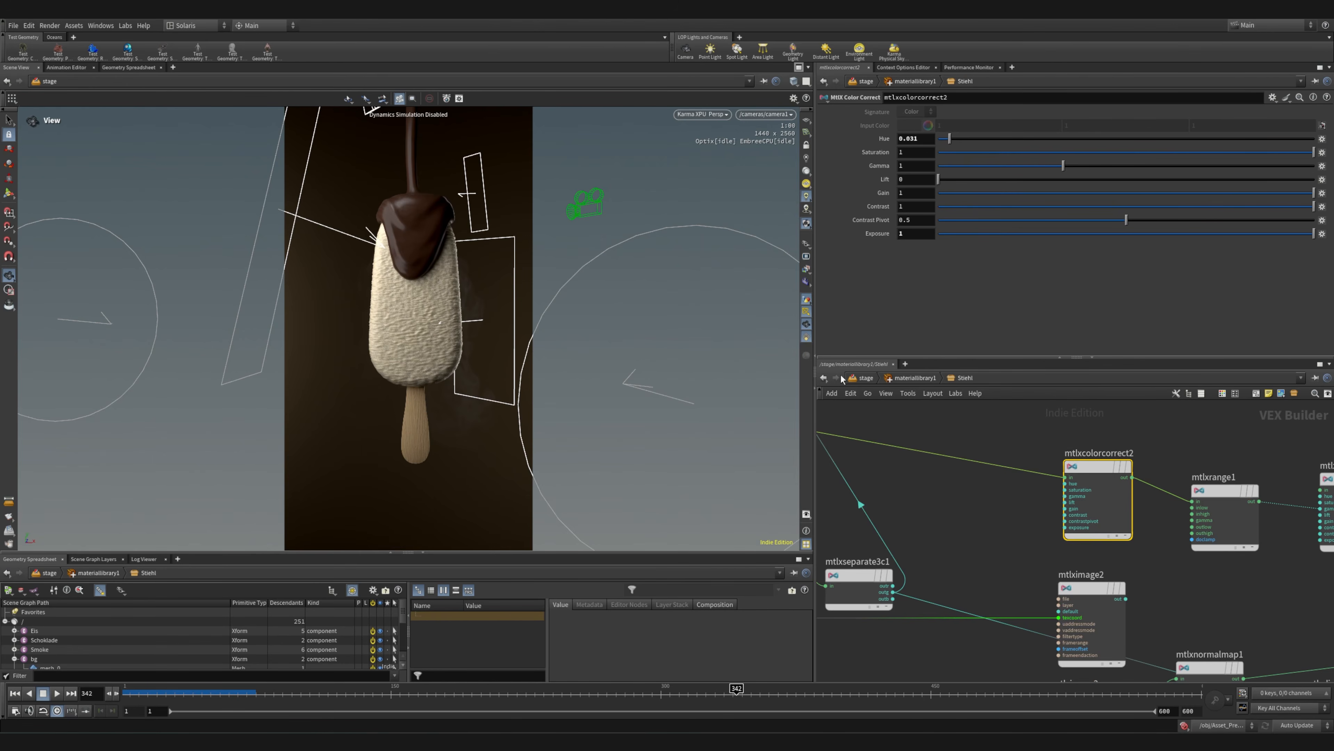
Follow the Stiehl material's remaining connections from mtlxcolorcorrect2 to the standard surface inputs
scroll(1167, 428, down, 3)
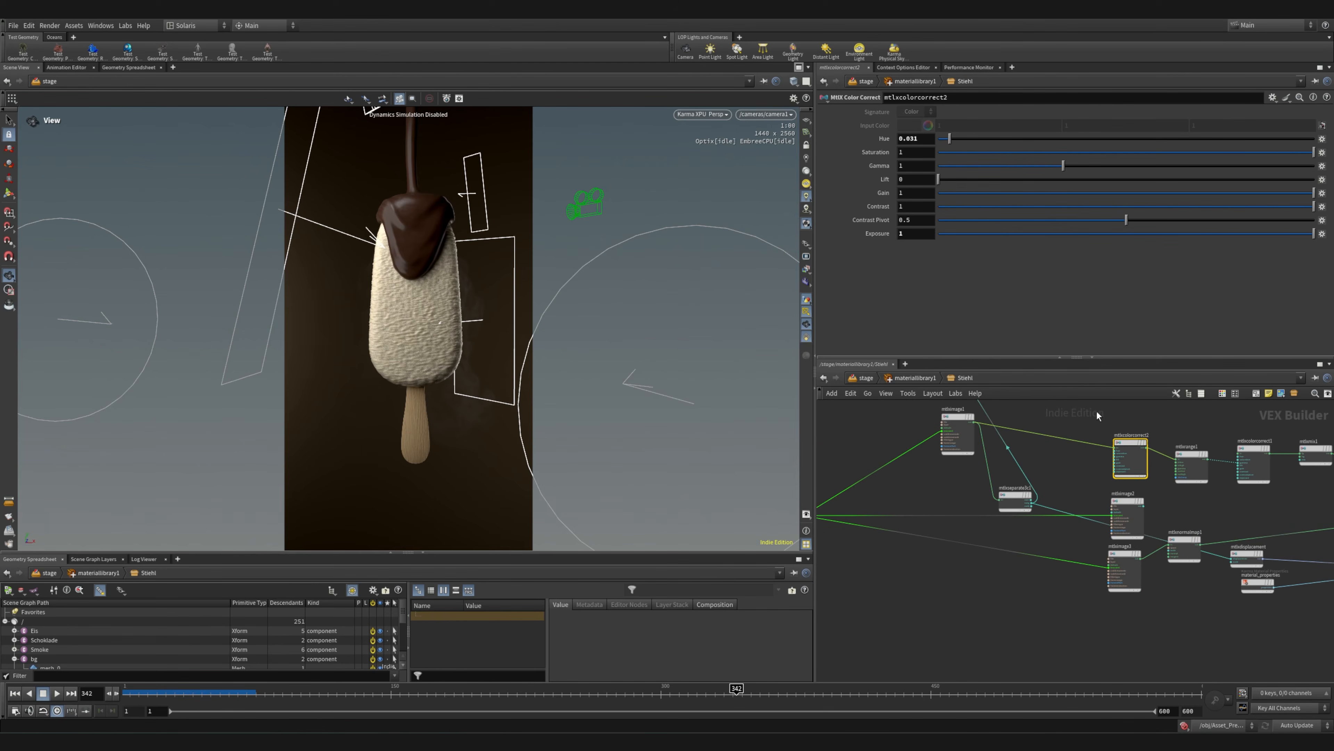
scroll(1253, 523, up, 2)
middle_drag(1253, 522, 991, 539)
scroll(1103, 512, up, 5)
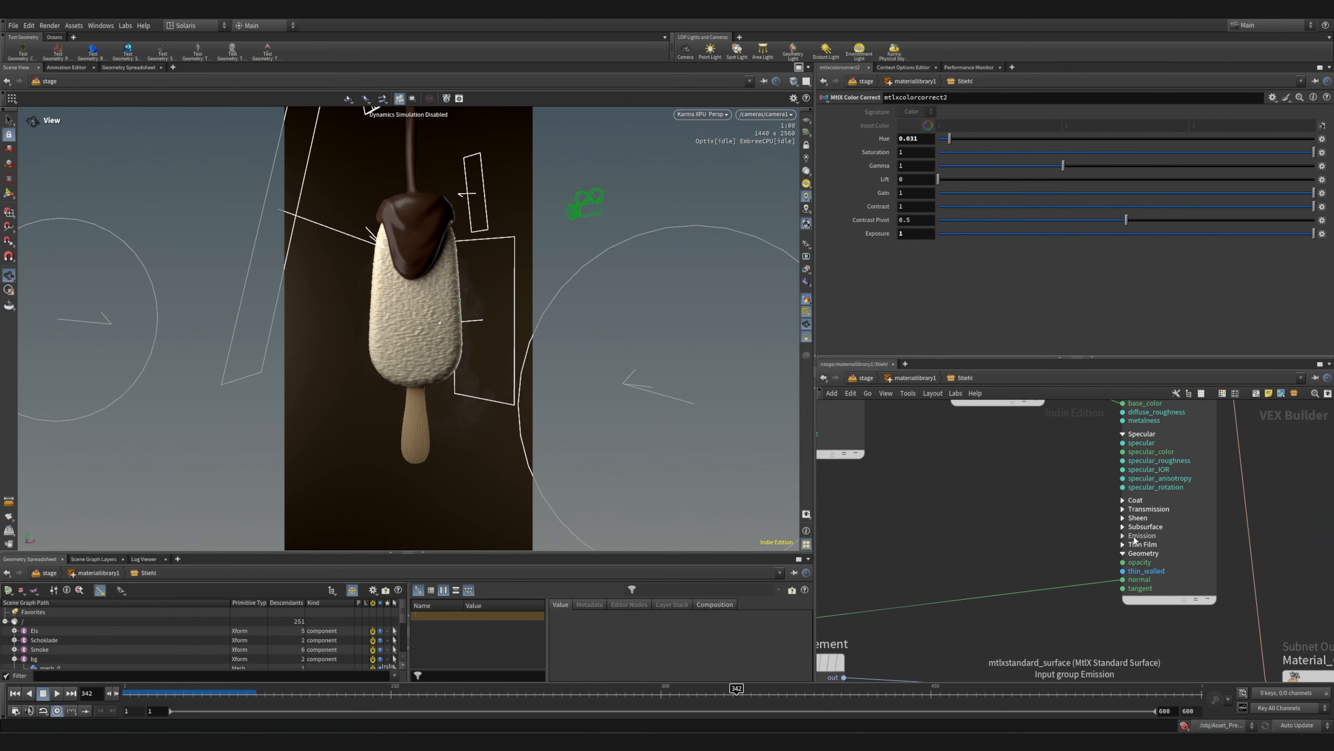
Open the Krokant material in materiallibrary1 and inspect its mtlxremap1, mtlxcolorcorrect1 and mtlxstandard_surface settings
click(925, 379)
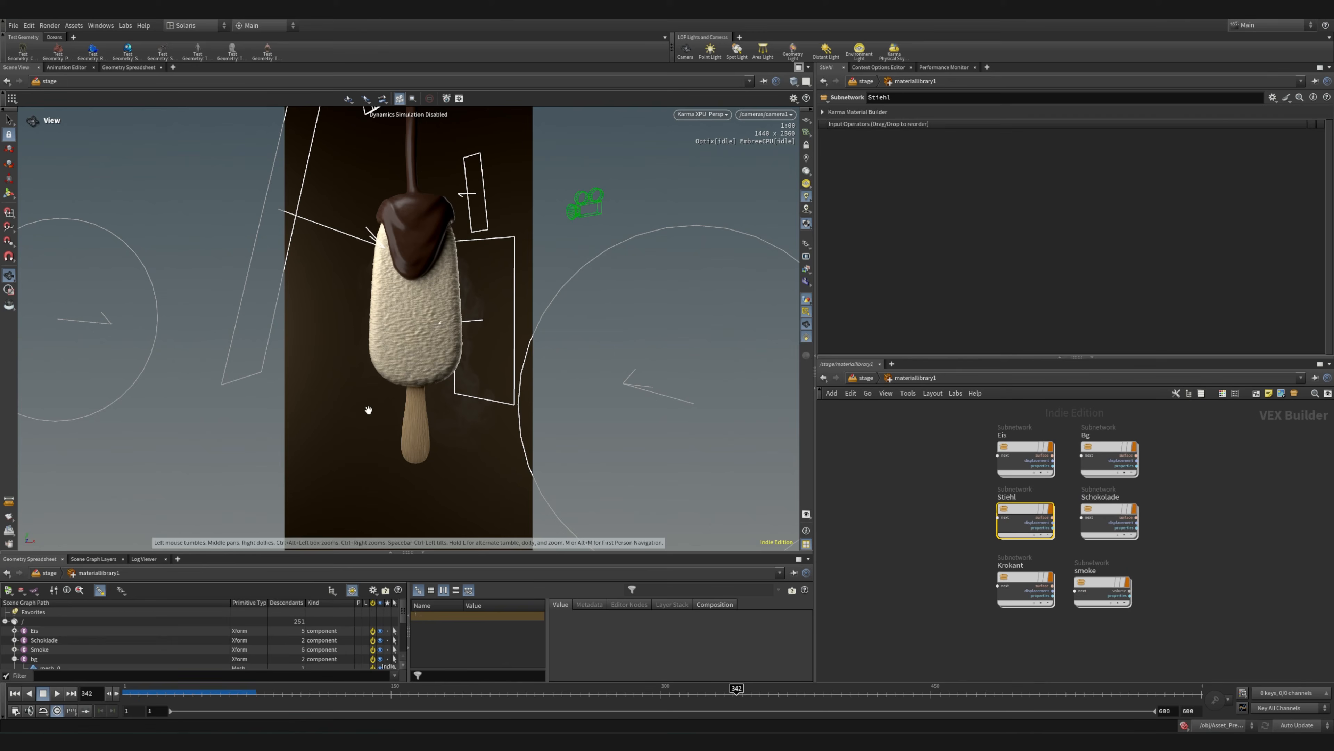
scroll(1032, 581, up, 4)
double_click(1032, 581)
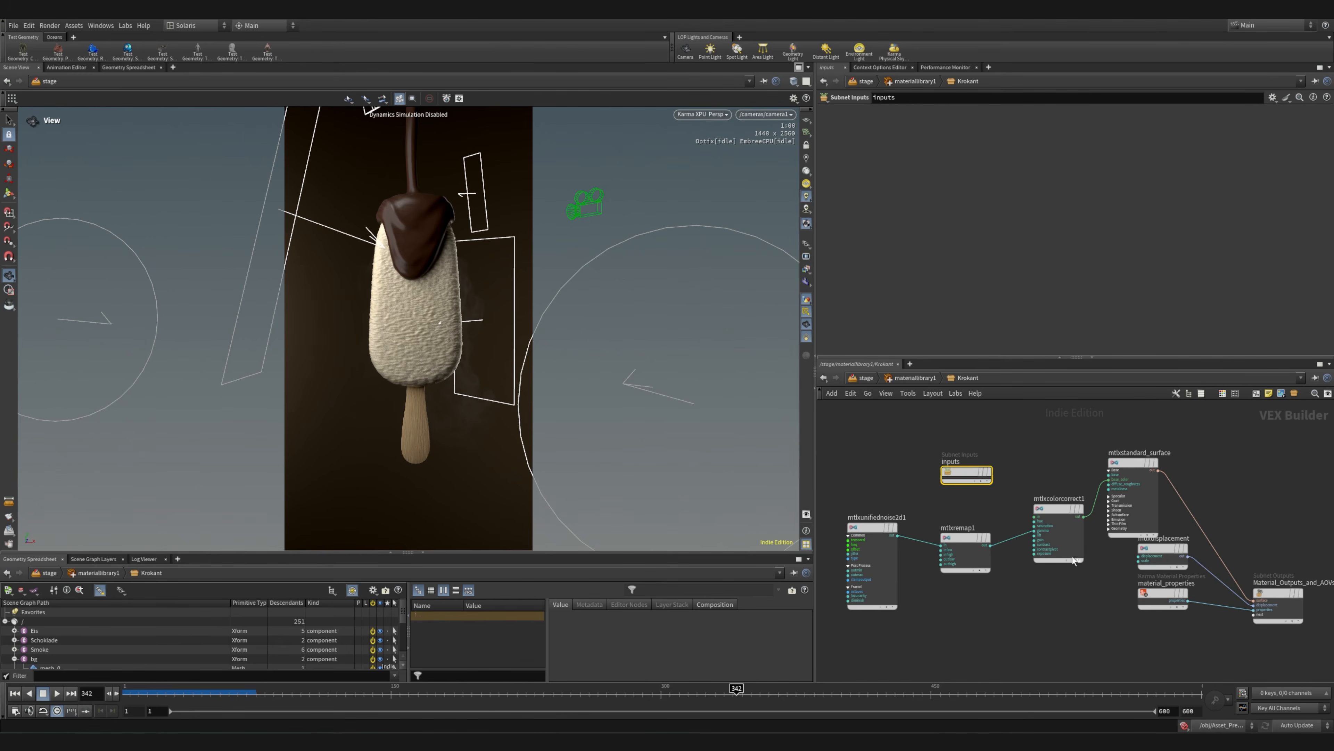
click(1046, 529)
click(969, 541)
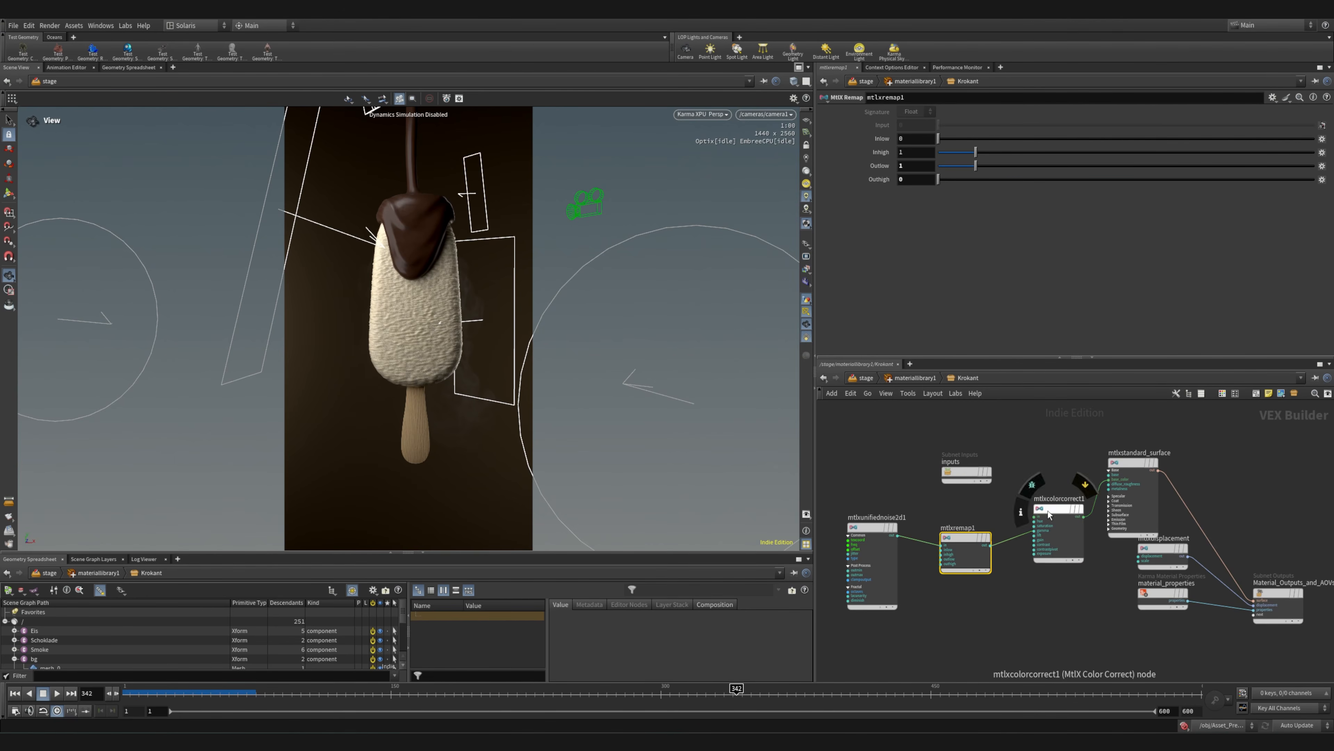
click(1044, 530)
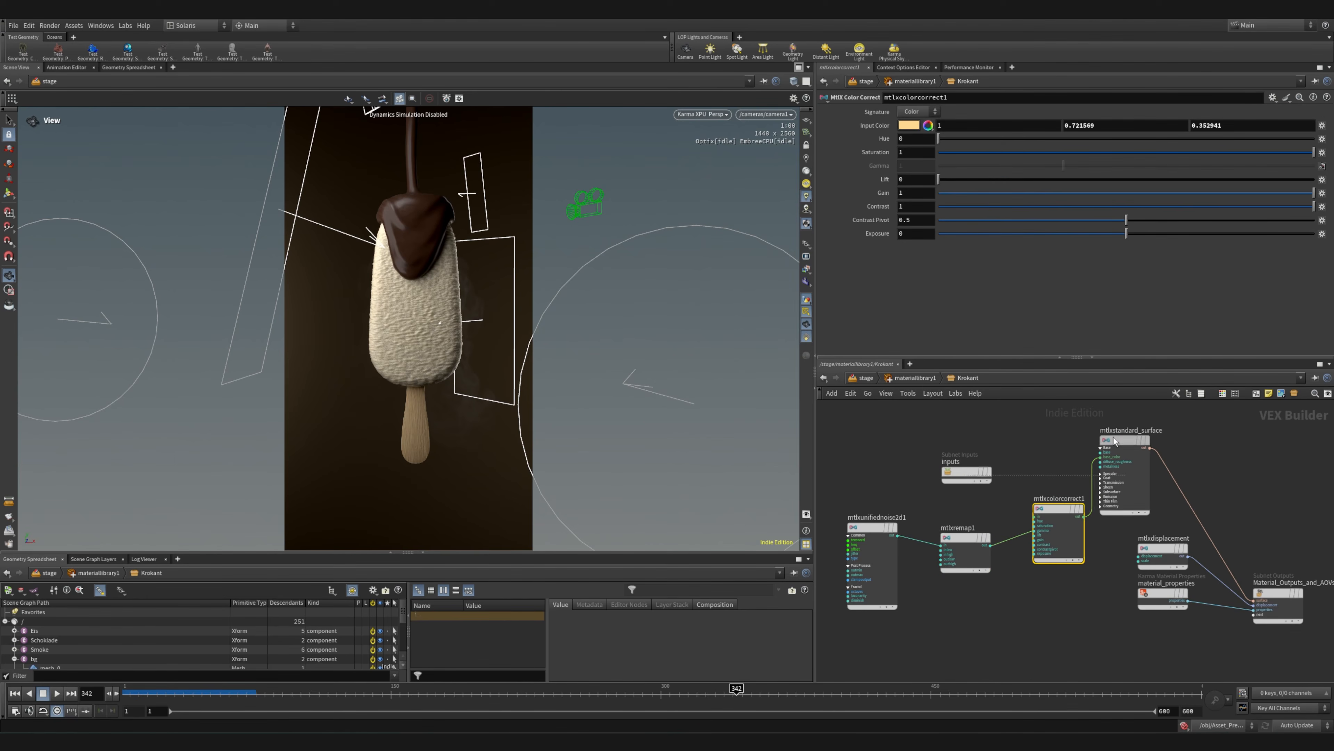
scroll(1118, 465, up, 2)
click(1120, 464)
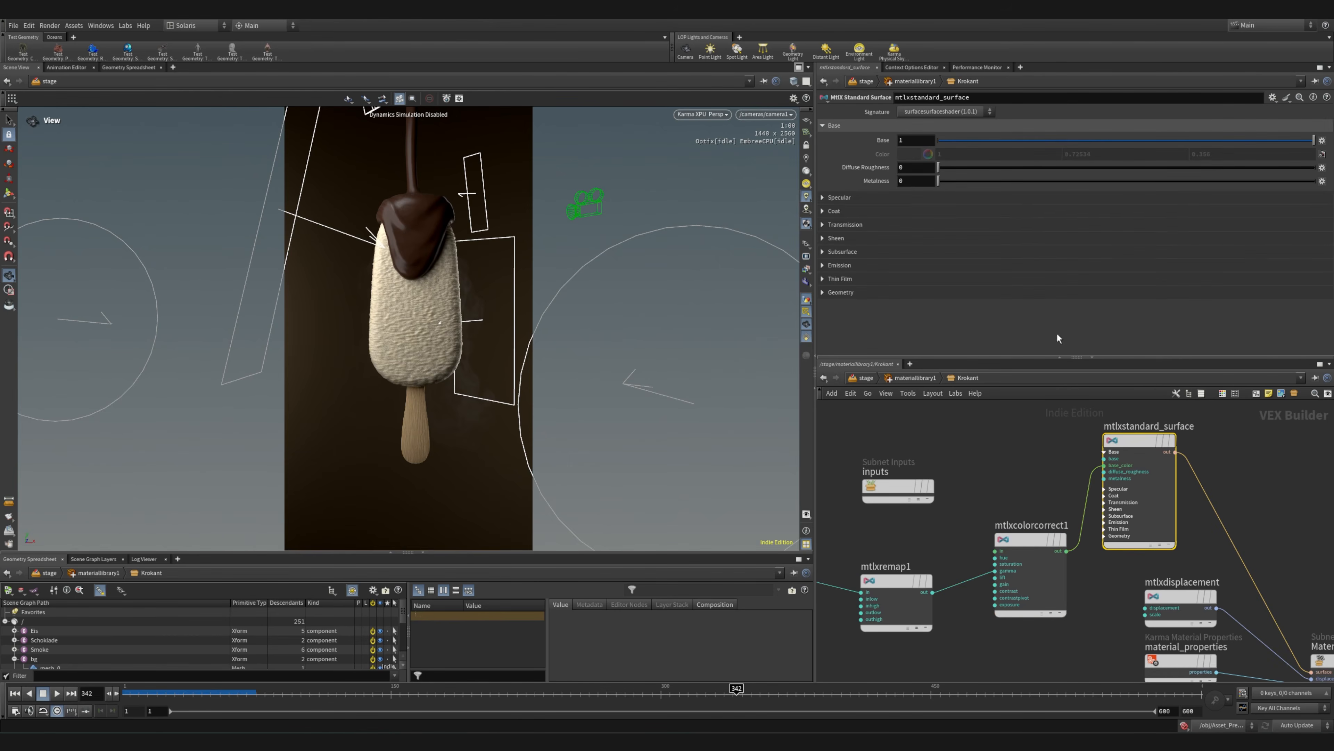
Open the Schokolade material from materiallibrary1 and align its two unified noise nodes in one column
click(928, 378)
scroll(1073, 555, down, 3)
click(1151, 574)
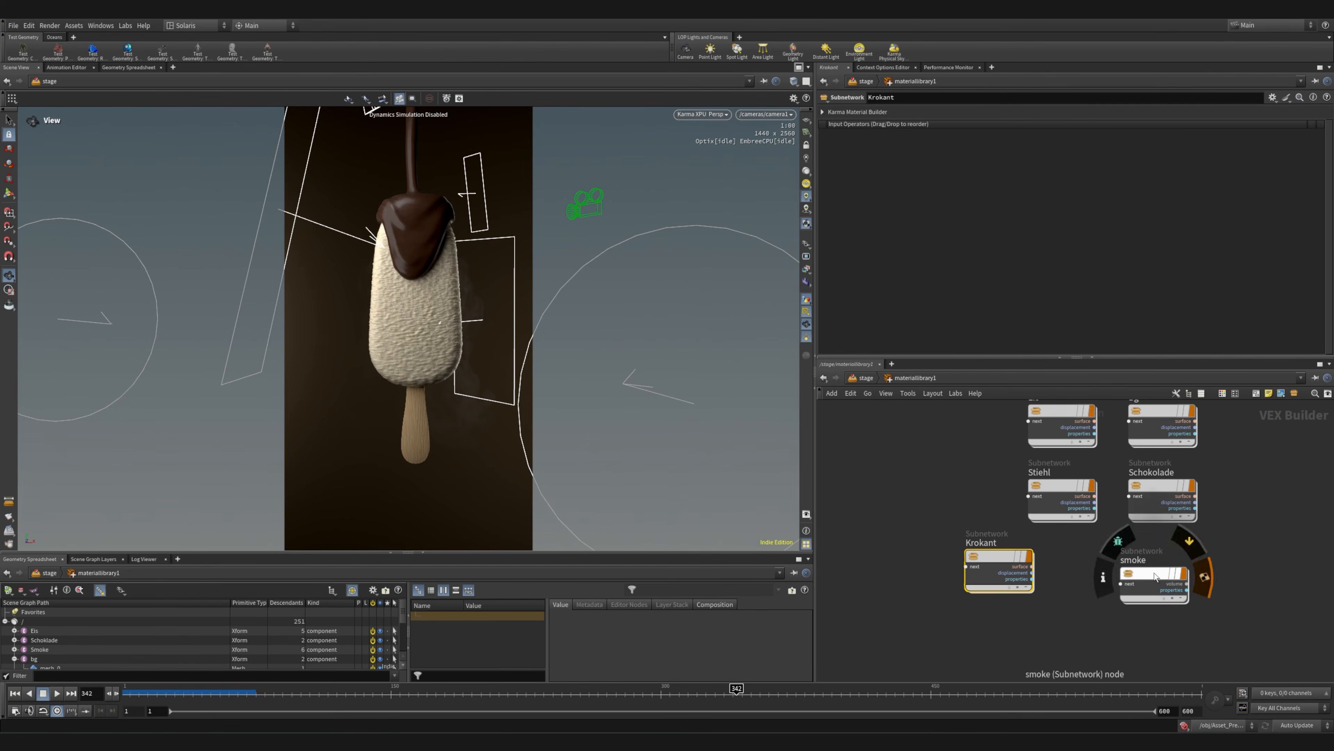
double_click(1150, 489)
scroll(988, 502, up, 2)
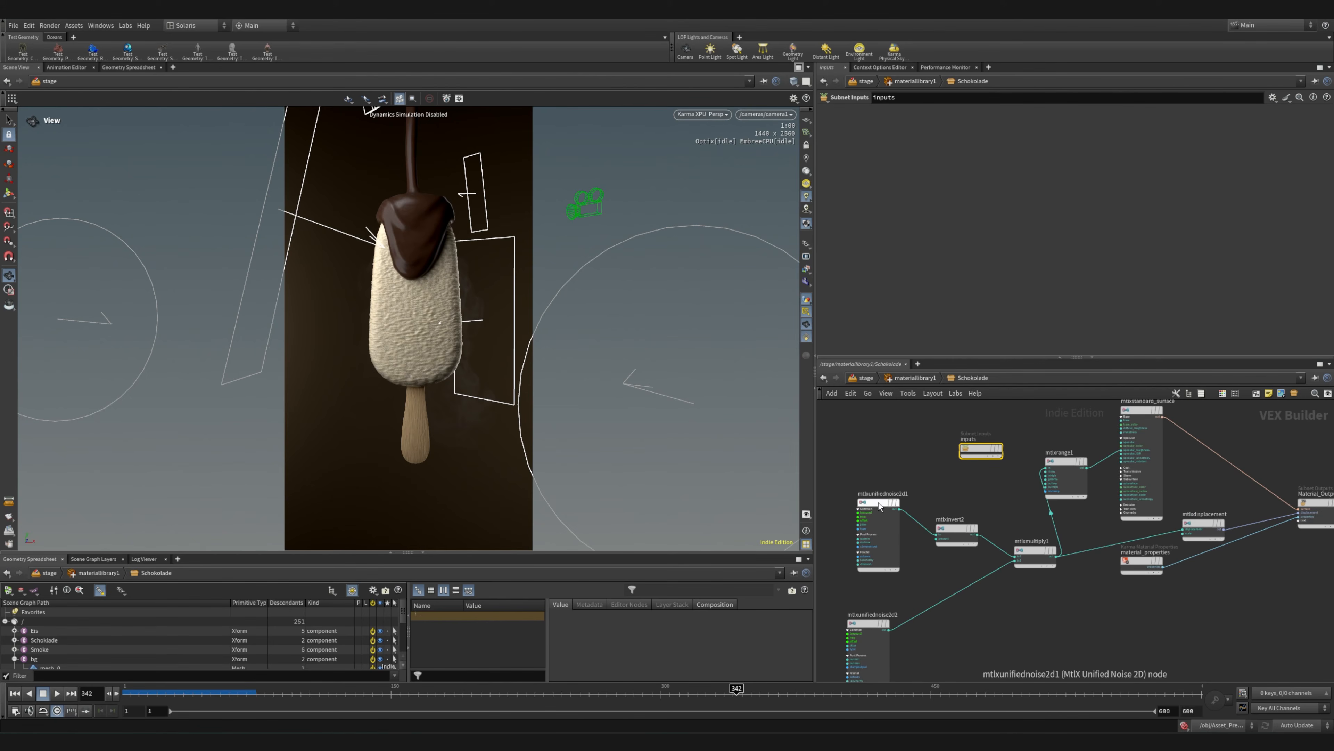
drag(888, 504, 878, 489)
drag(858, 617, 858, 581)
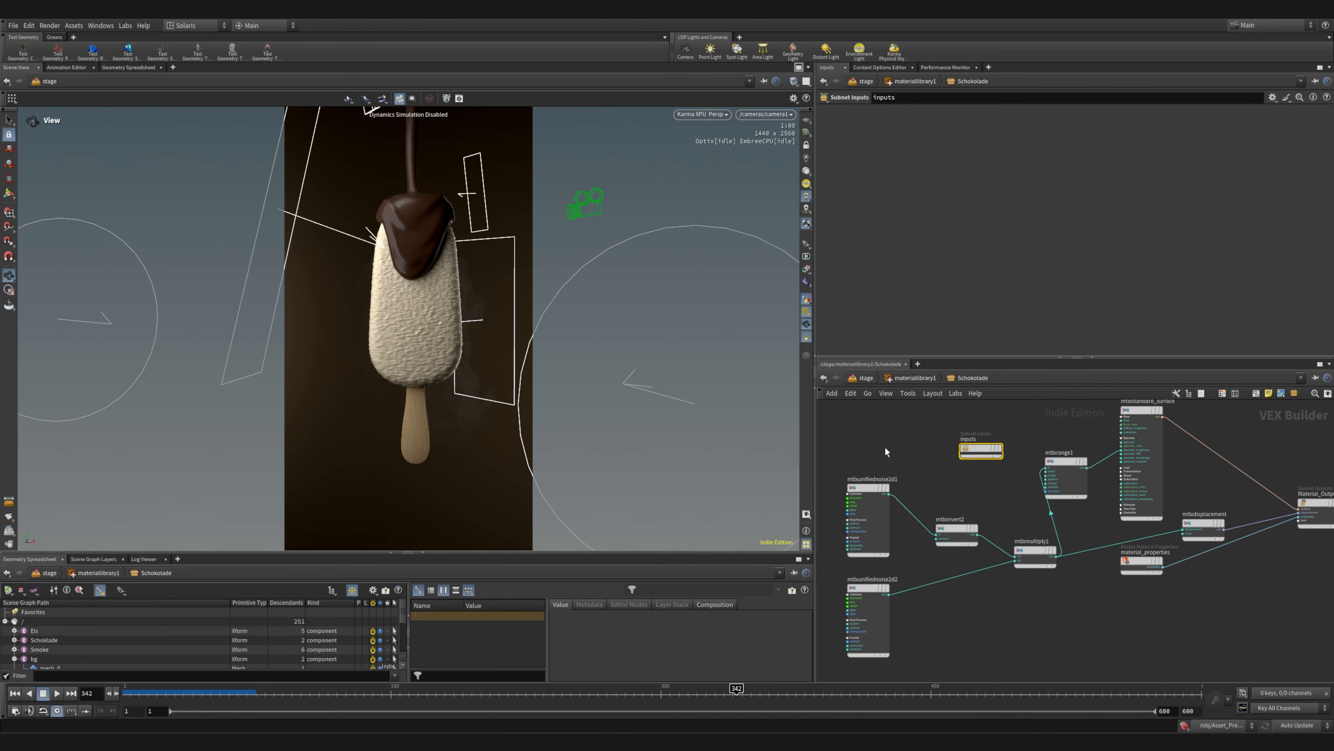
Inspect the settings of the Schokolade noises mtlxunifiednoise2d1 and mtlxunifiednoise2d2 and their path into mtlxmultiply1
middle_drag(899, 557, 1041, 555)
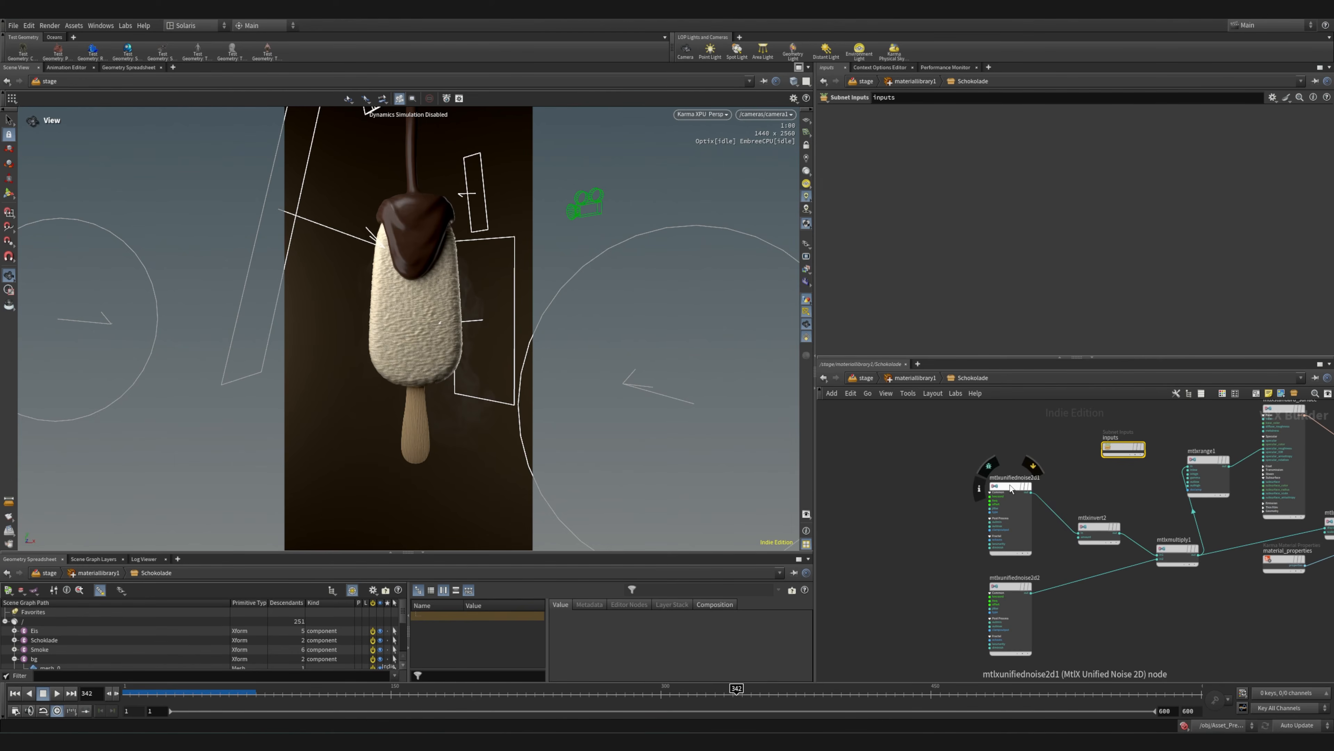
click(1011, 488)
click(1038, 581)
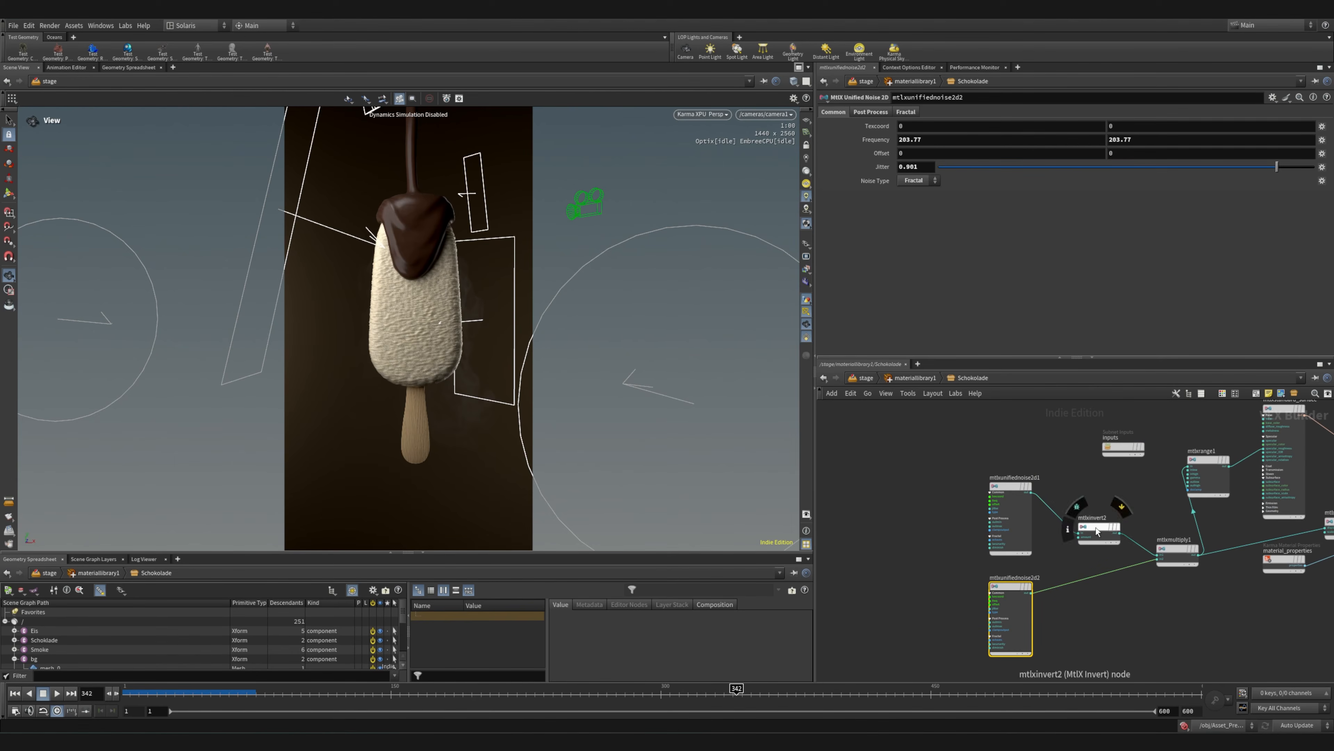
middle_drag(1188, 534, 1044, 540)
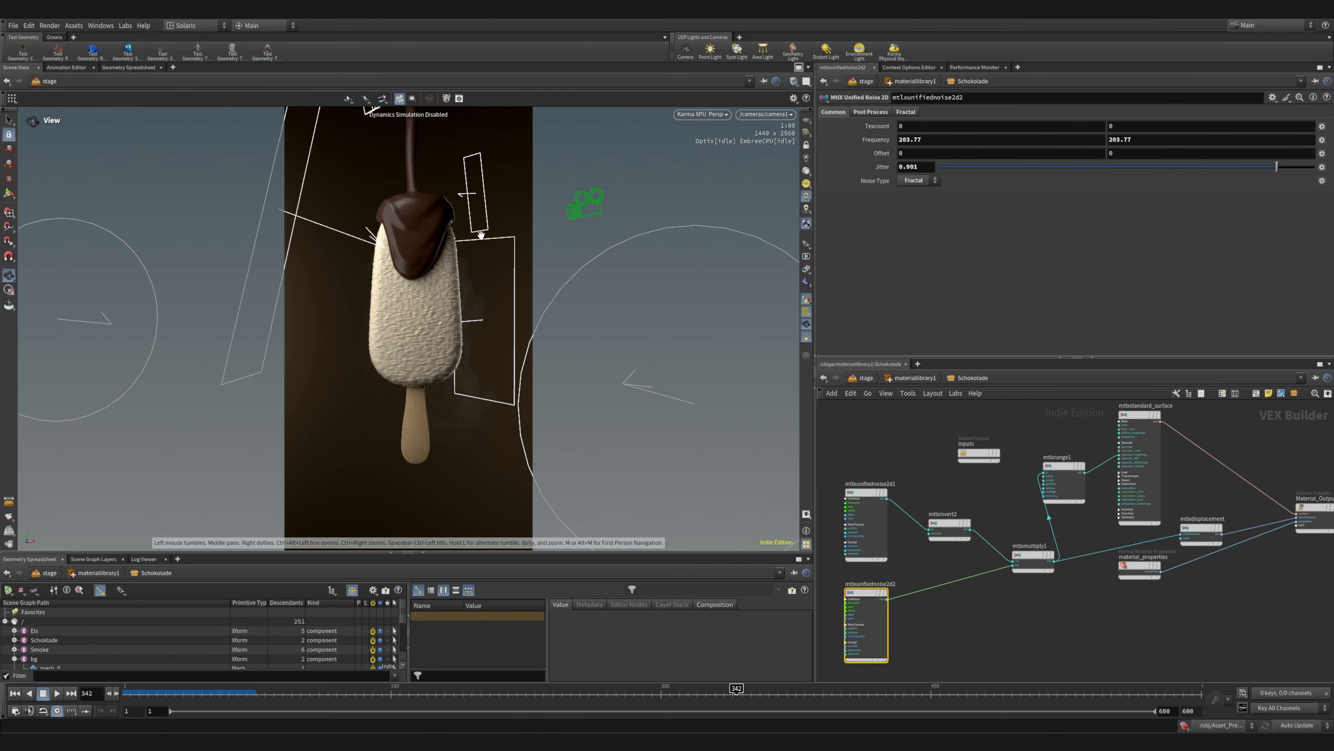
Frame a close-up of the chocolate coating's lower tip in the rendered view and save the scene
right_drag(415, 212, 489, 230)
middle_drag(488, 230, 411, 256)
drag(411, 256, 379, 248)
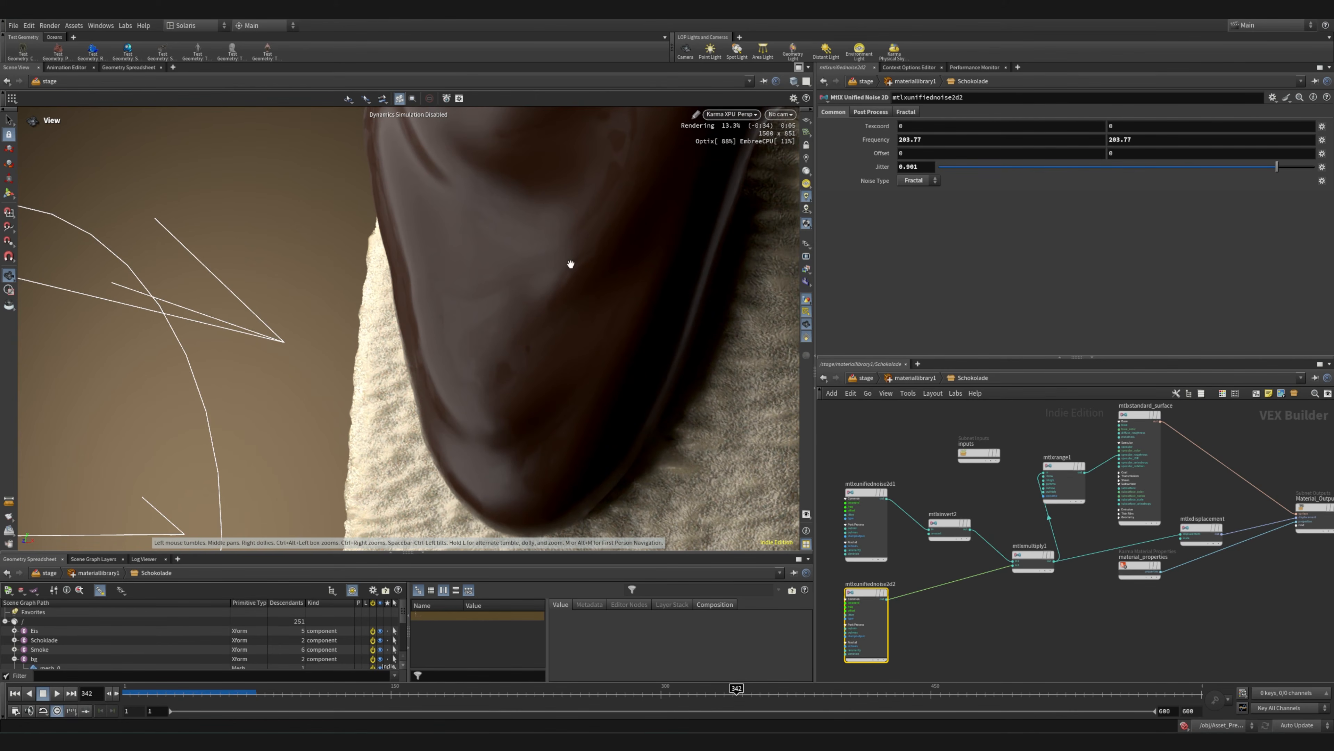
key(ctrl+s)
Trace mtlxmultiply1's outputs to mtlxrange1 and mtlxdisplacement and check the displacement scale in the Schokolade material
scroll(1077, 444, up, 3)
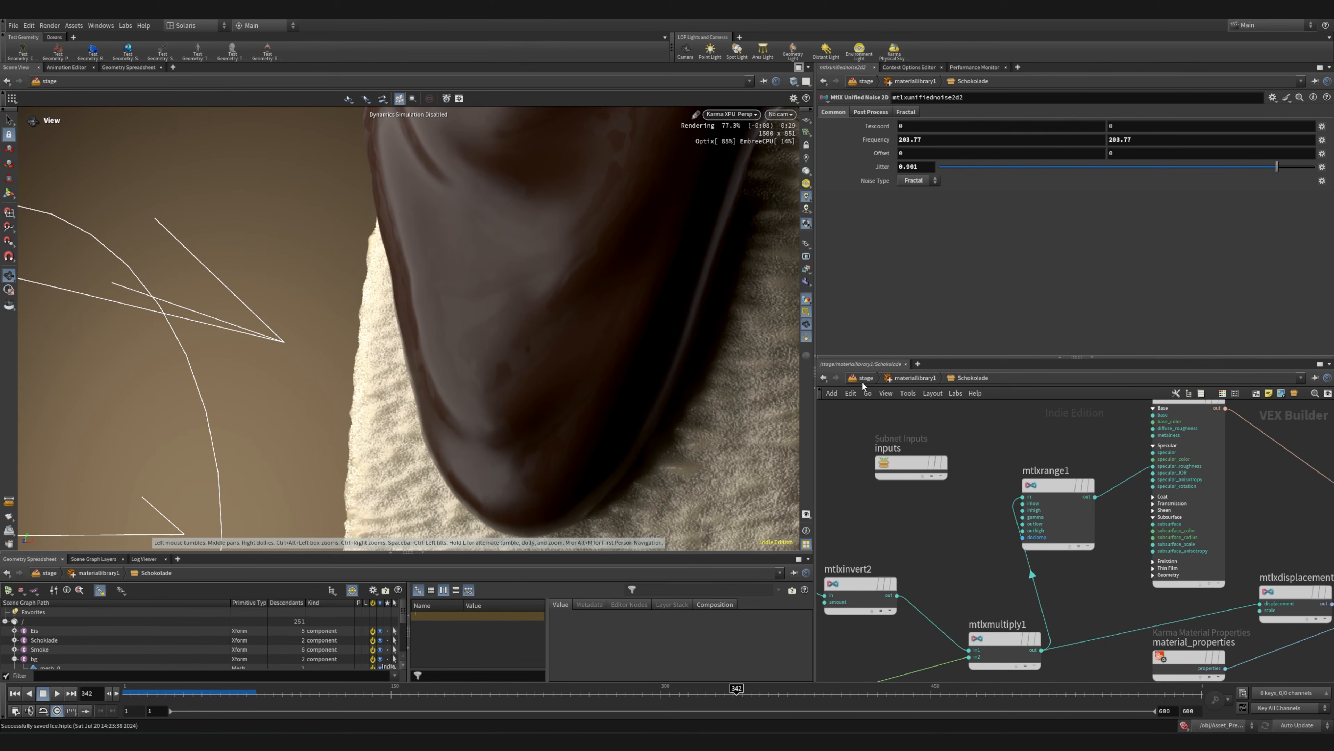
middle_drag(1124, 559, 1007, 491)
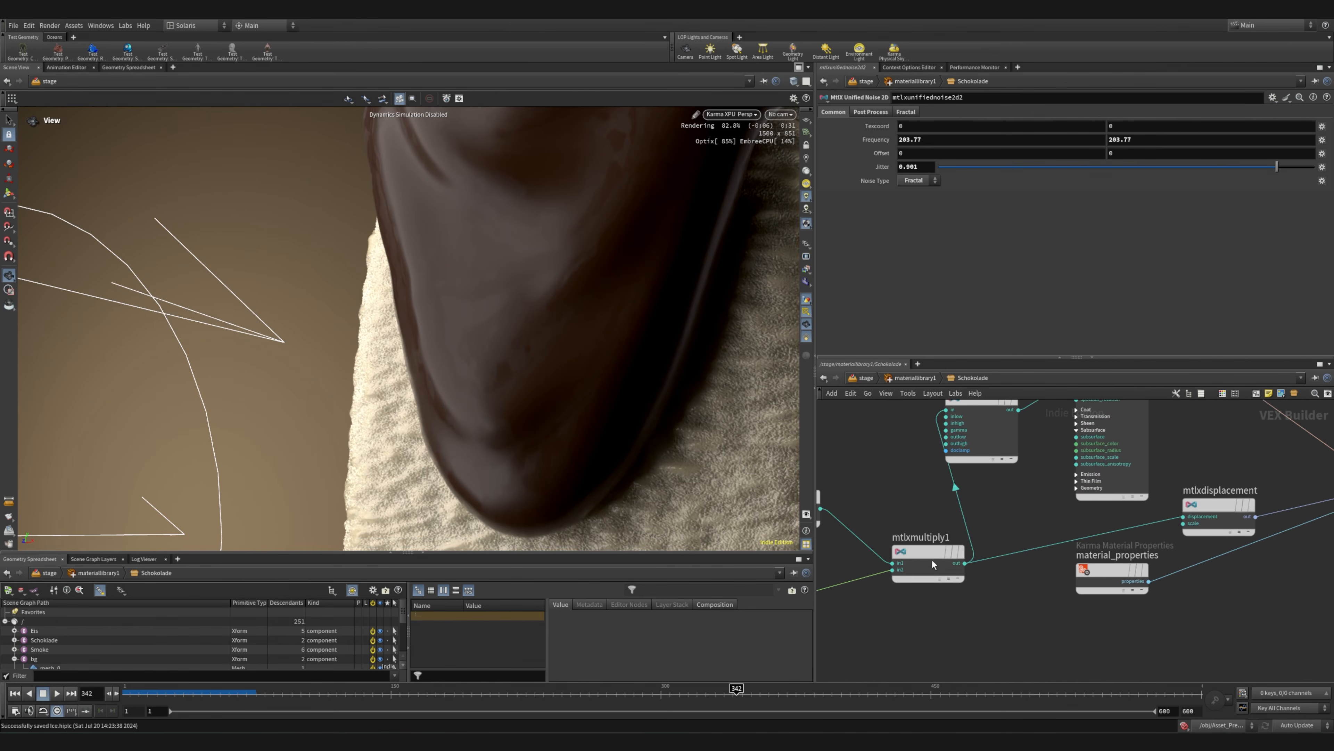
click(1203, 505)
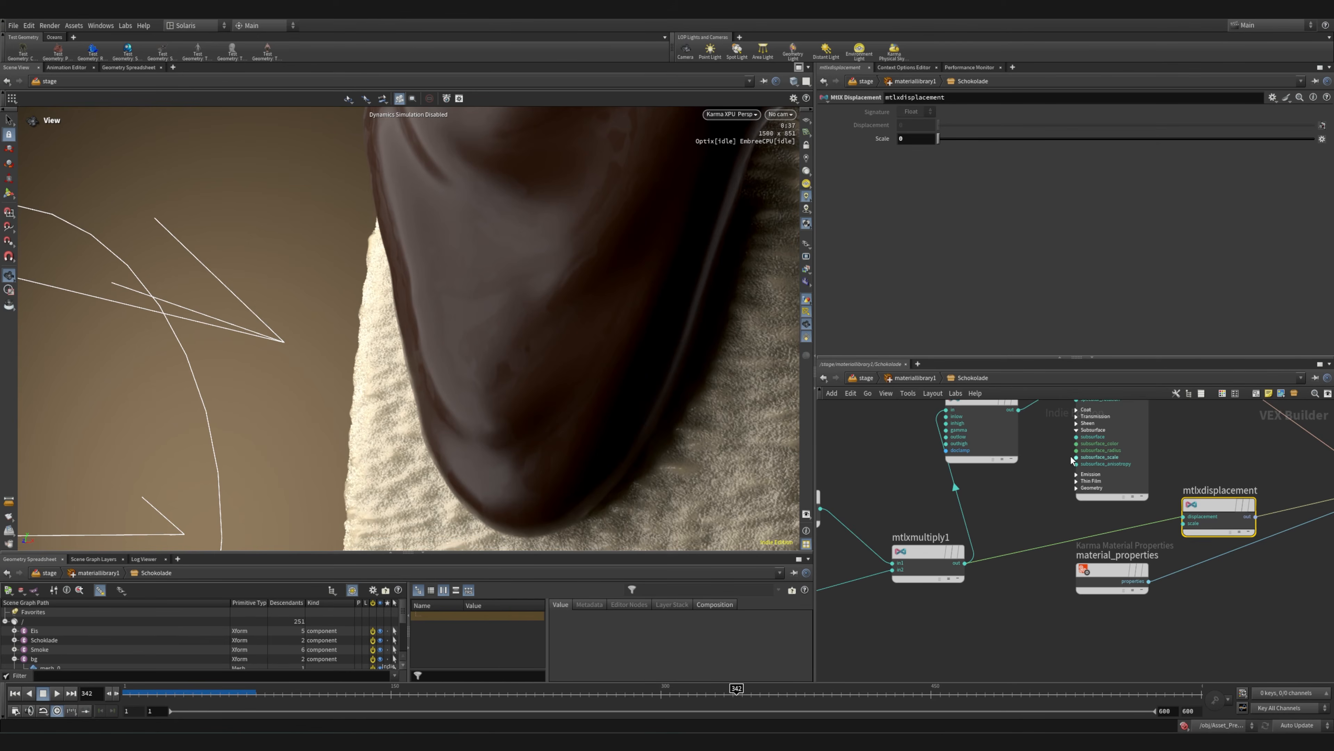
middle_drag(1072, 459, 1037, 552)
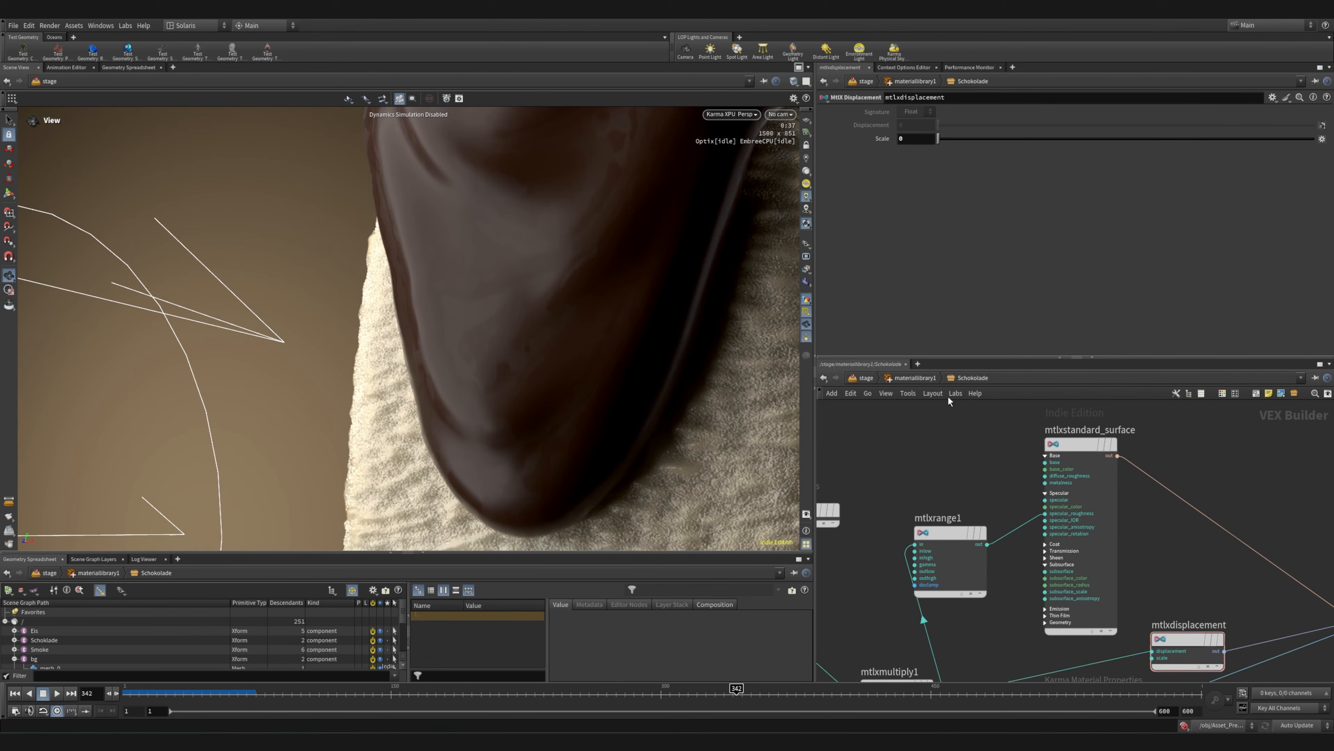
Return to the stage network and inspect the settings of light1 beside the camera nodes
click(915, 377)
click(866, 377)
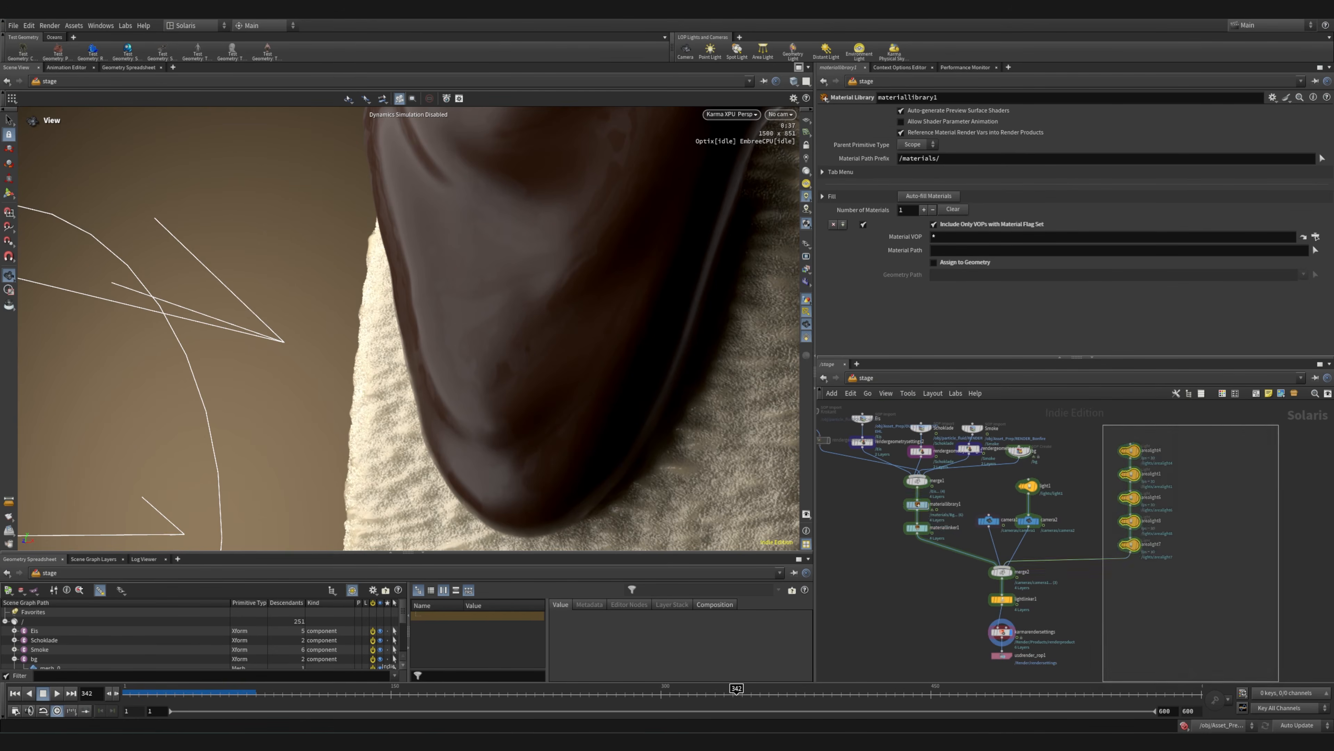
click(1026, 483)
click(1028, 520)
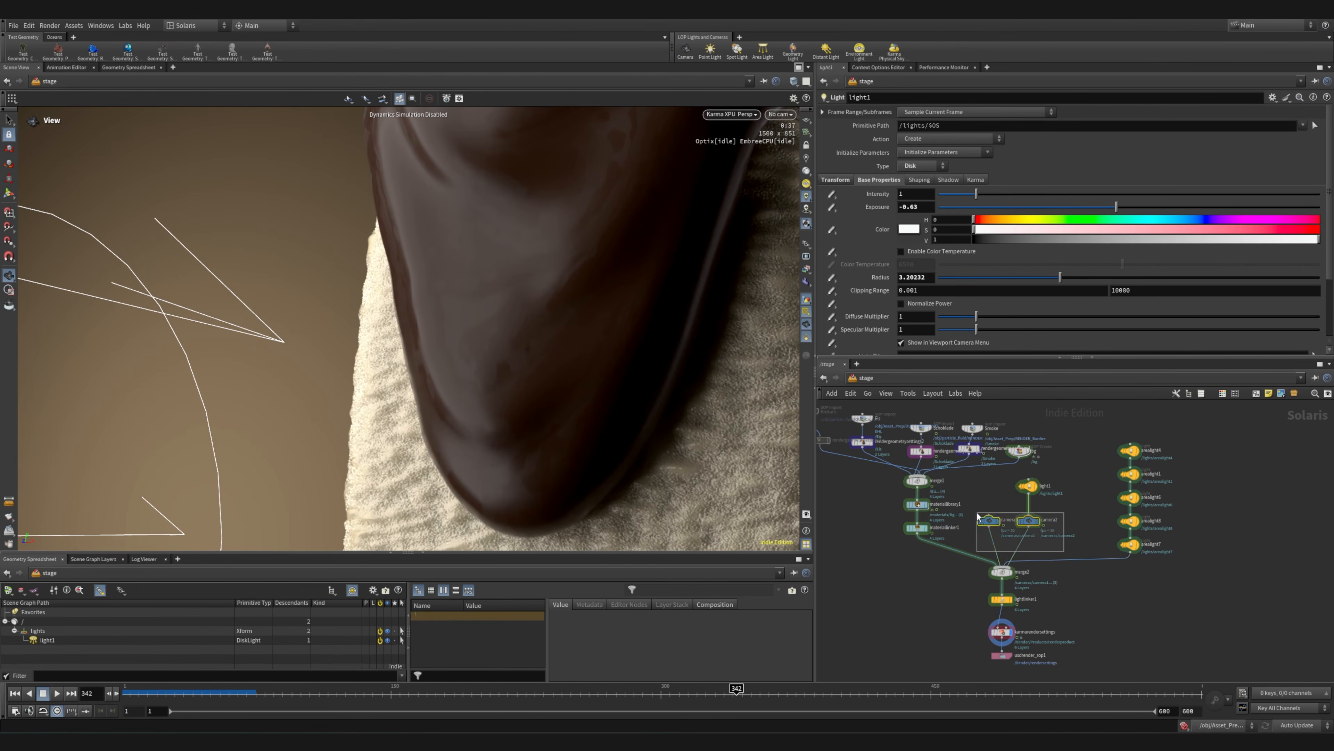
Review lightlinker1's rules for arealight6, arealight7, arealight8 and light1, and view the lights around the ice cream
scroll(1033, 610, up, 5)
click(948, 583)
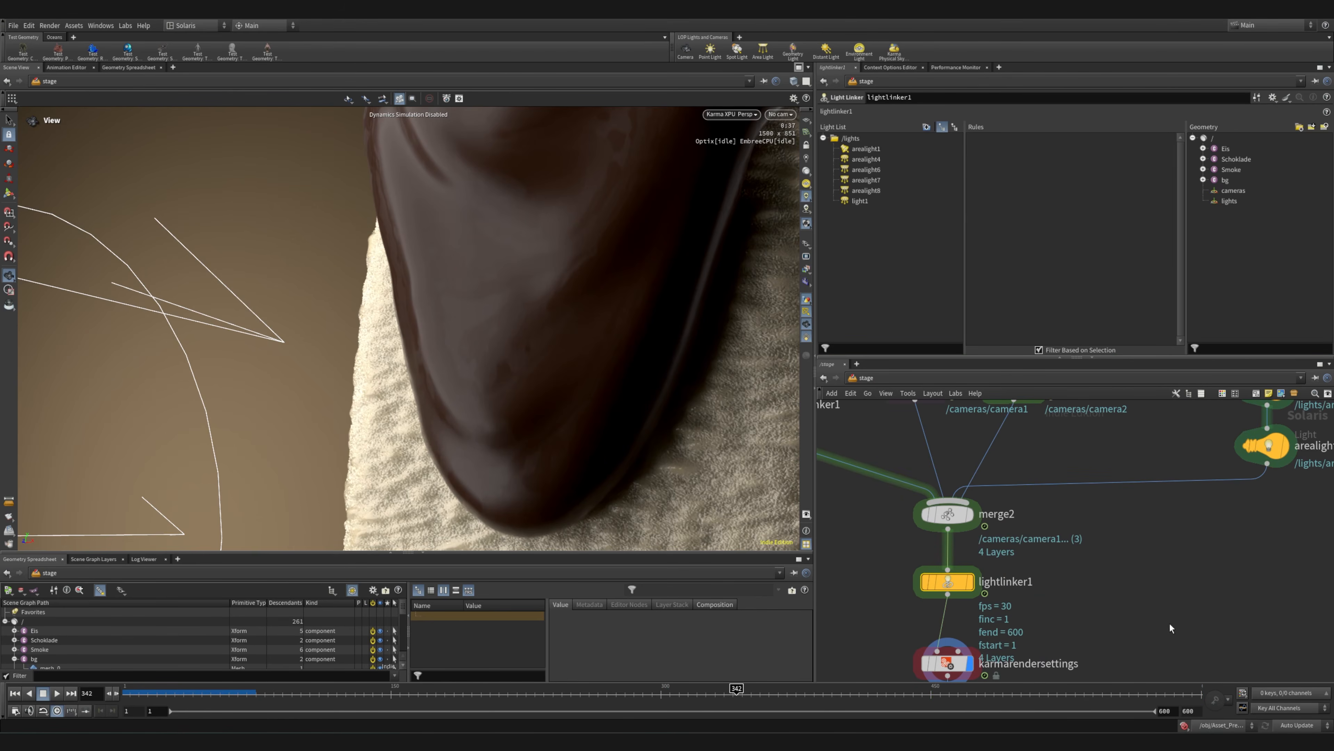
click(866, 169)
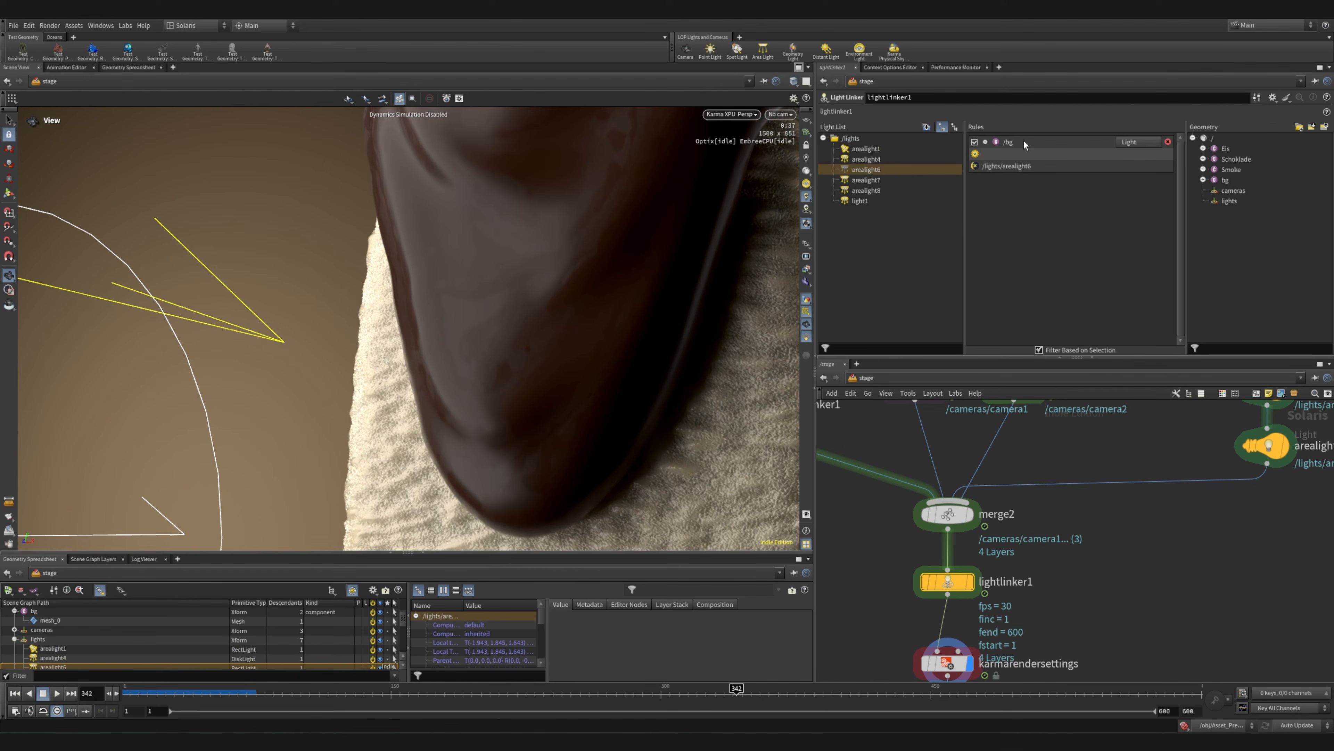
click(870, 180)
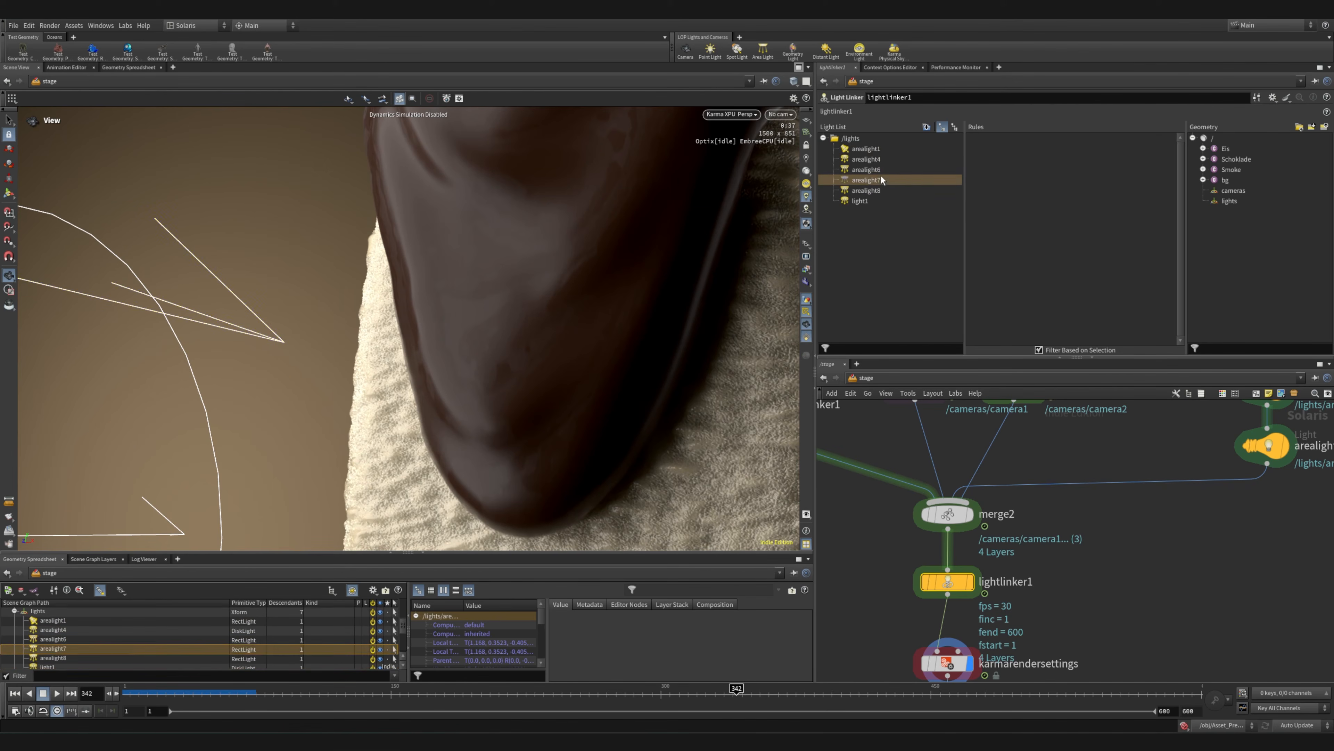
click(870, 169)
click(877, 184)
click(874, 192)
click(858, 207)
click(860, 202)
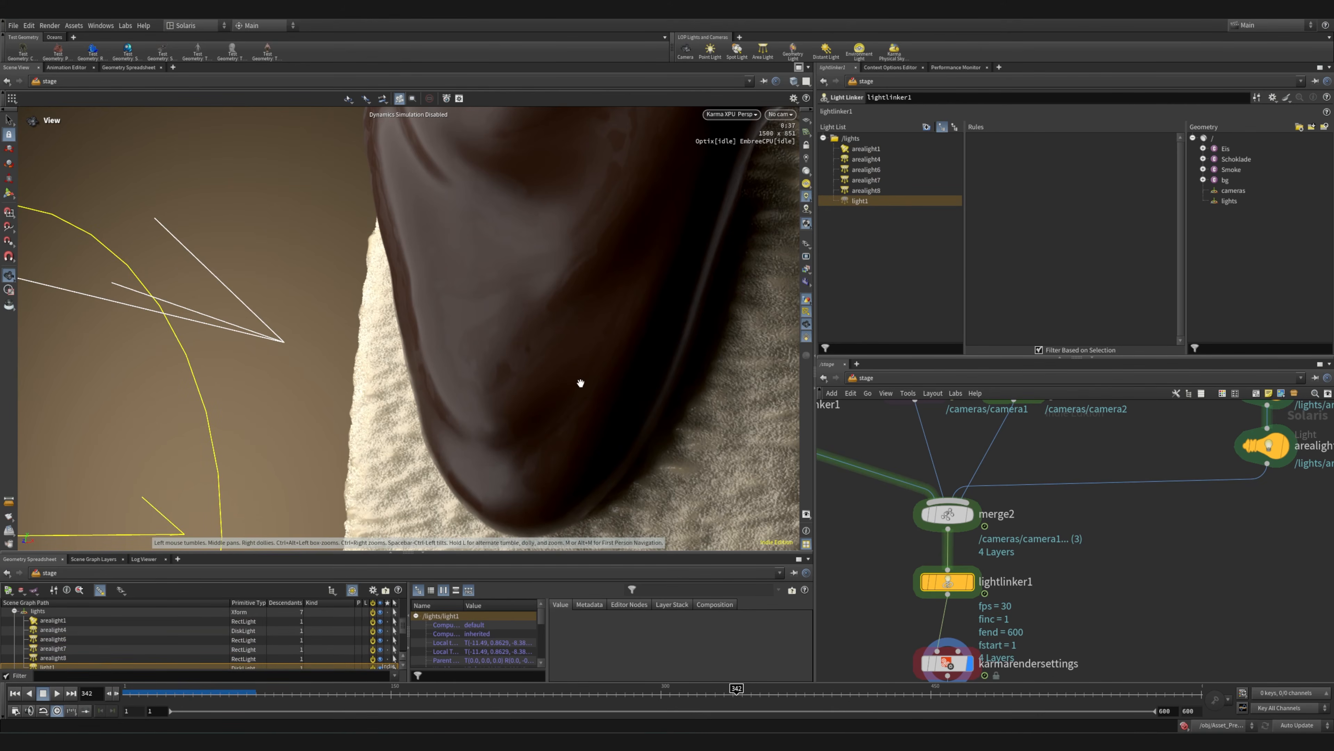
right_drag(581, 382, 304, 386)
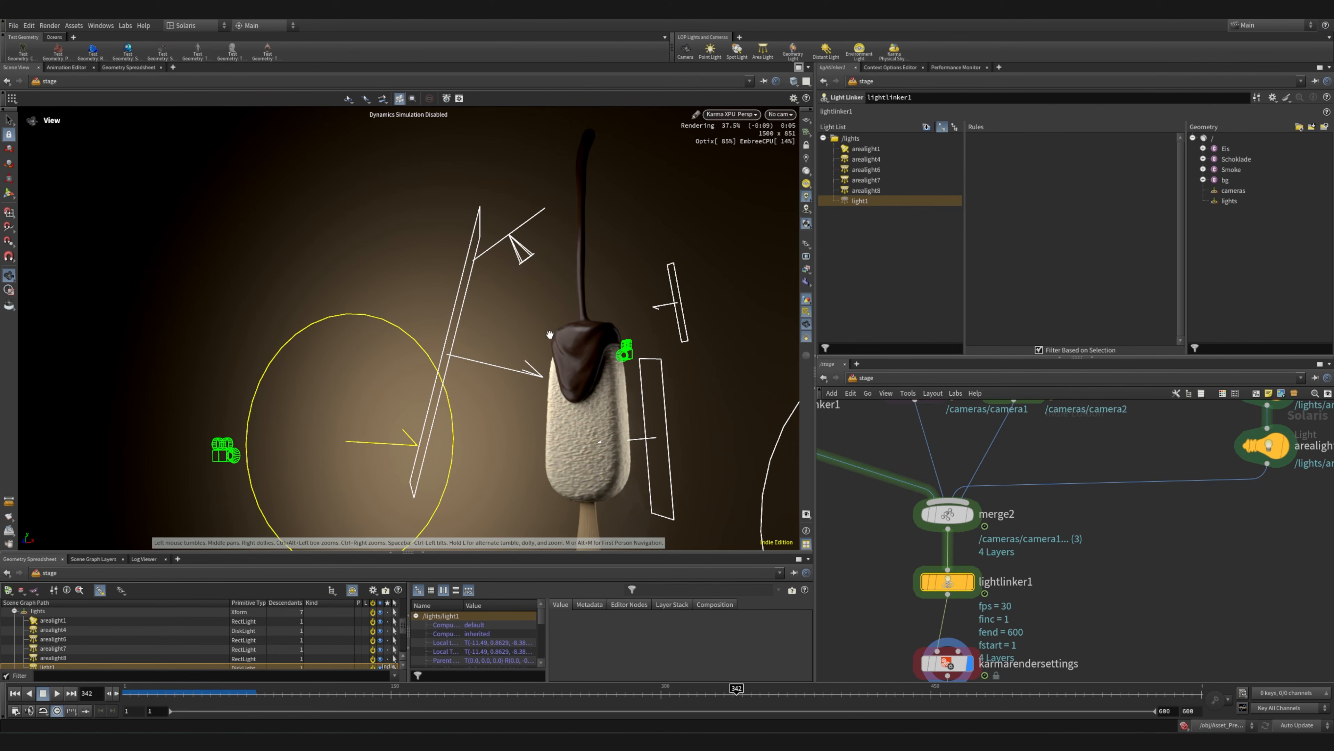
Inspect the image output settings of karmarendersettings, including AOVs, denoiser, OCIO filter and aspect ratio
scroll(955, 518, up, 5)
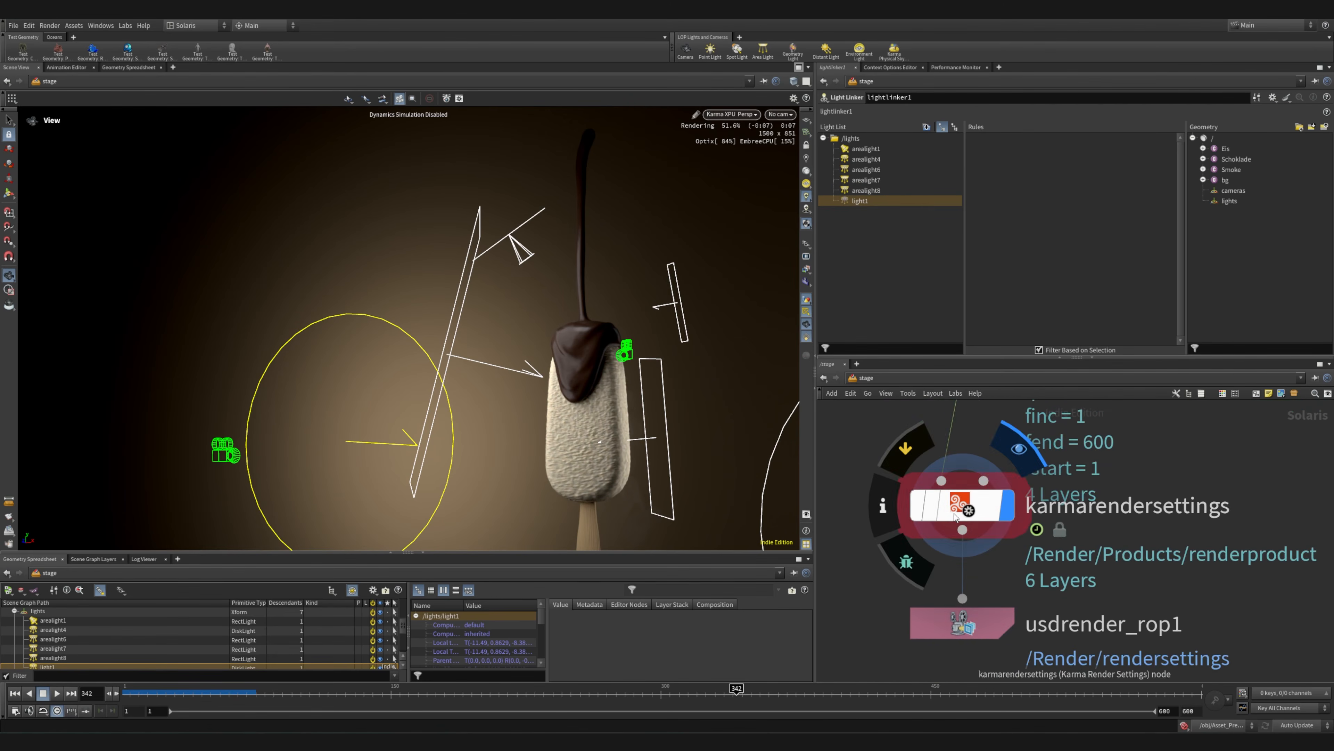
click(955, 518)
scroll(875, 265, down, 2)
scroll(877, 263, up, 2)
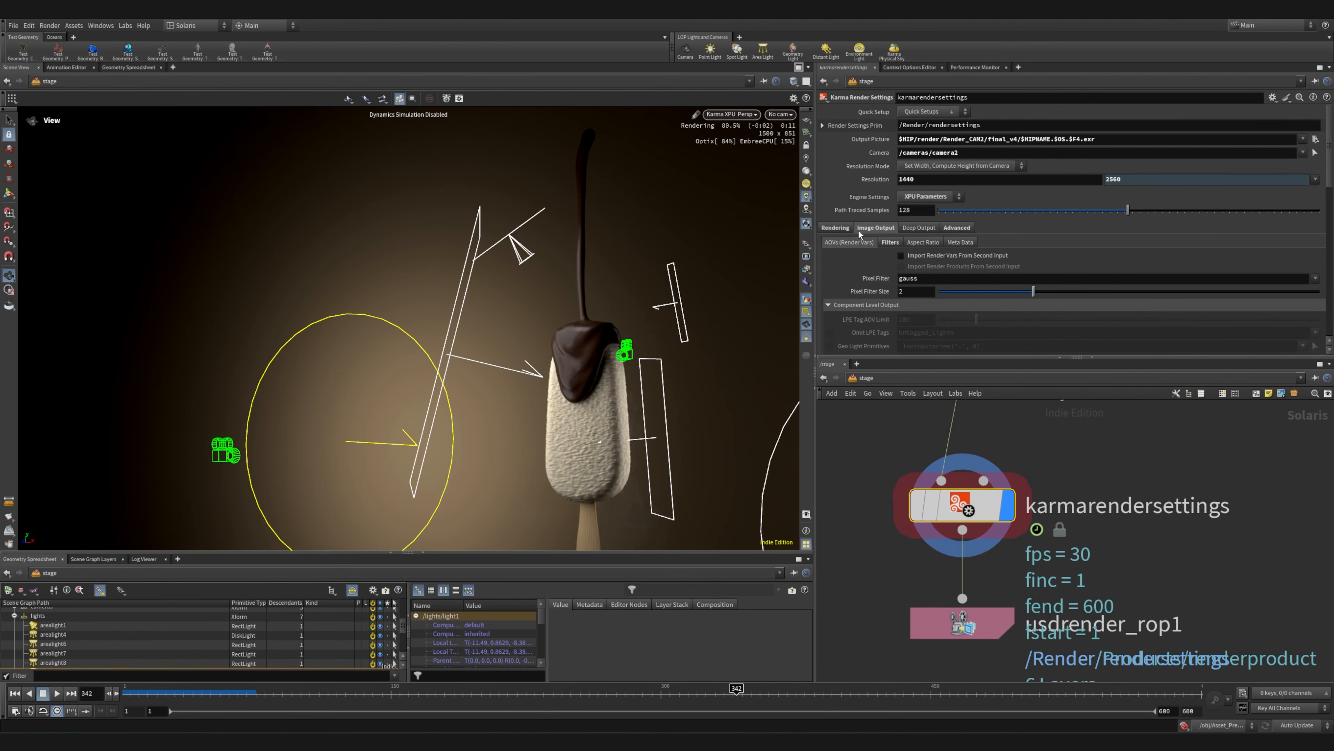
click(892, 243)
scroll(866, 286, down, 3)
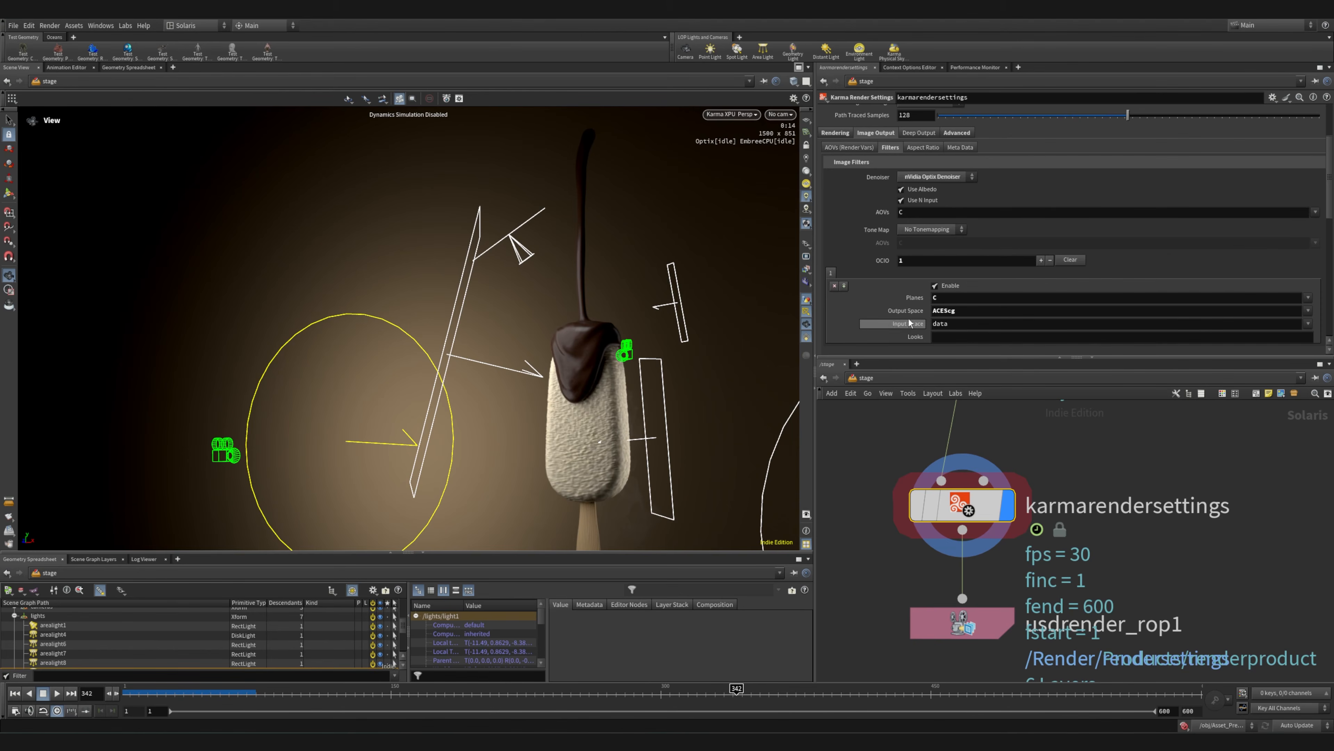
scroll(919, 315, down, 6)
scroll(902, 271, up, 5)
scroll(902, 268, up, 5)
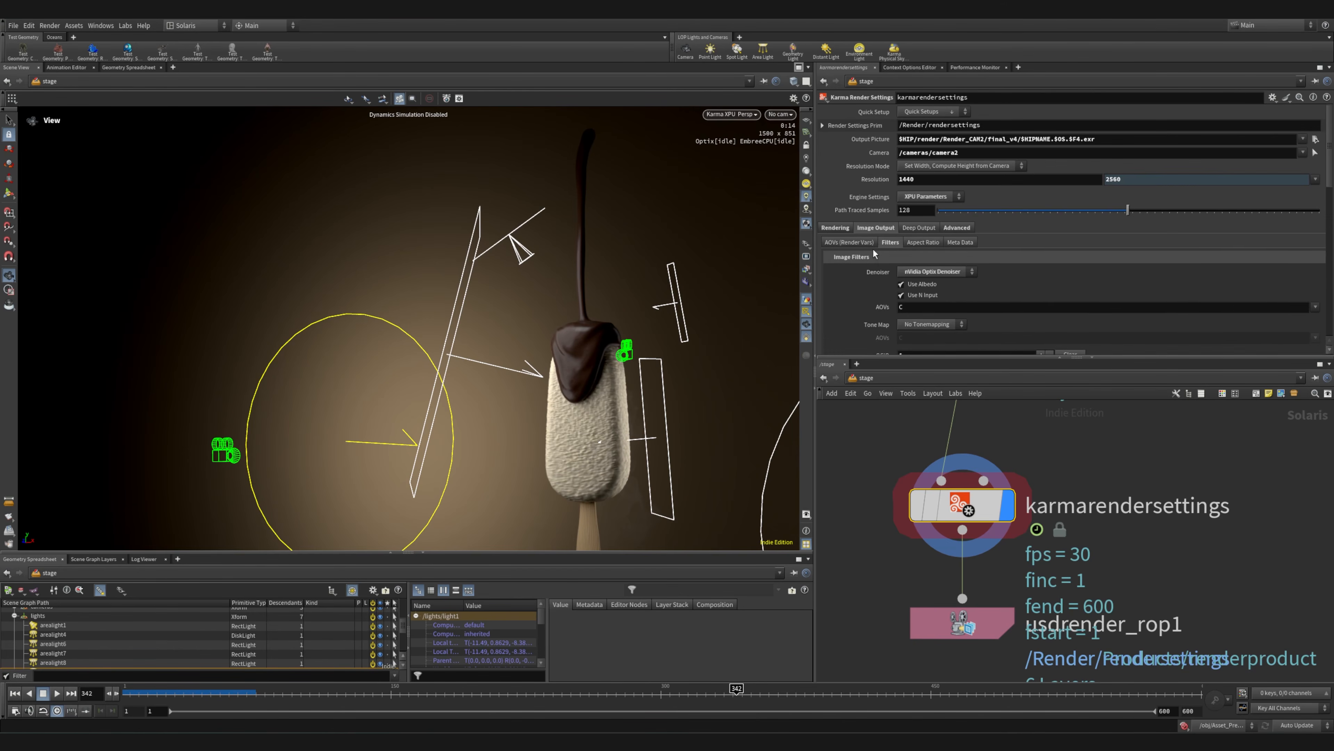
click(925, 242)
click(853, 242)
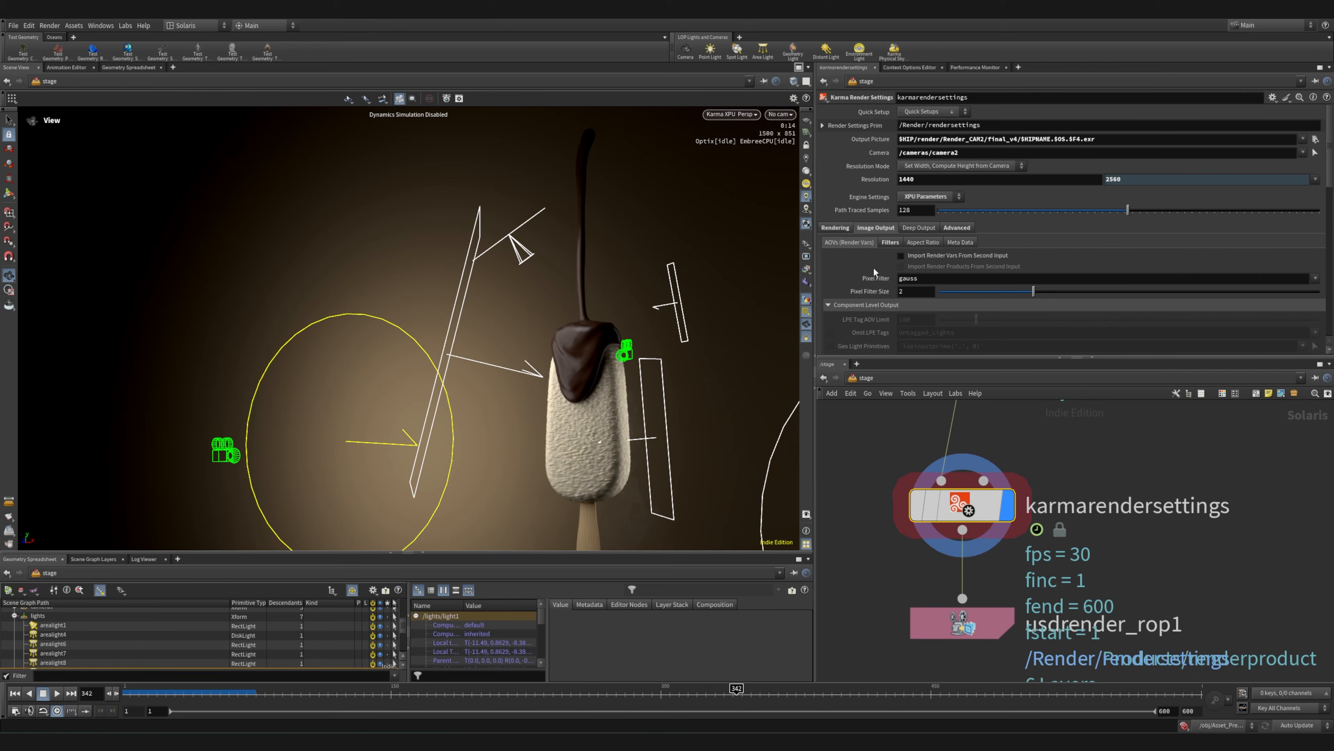
Inspect the advanced primary sampling settings and the rendering limits of karmarendersettings
click(952, 228)
scroll(850, 265, down, 3)
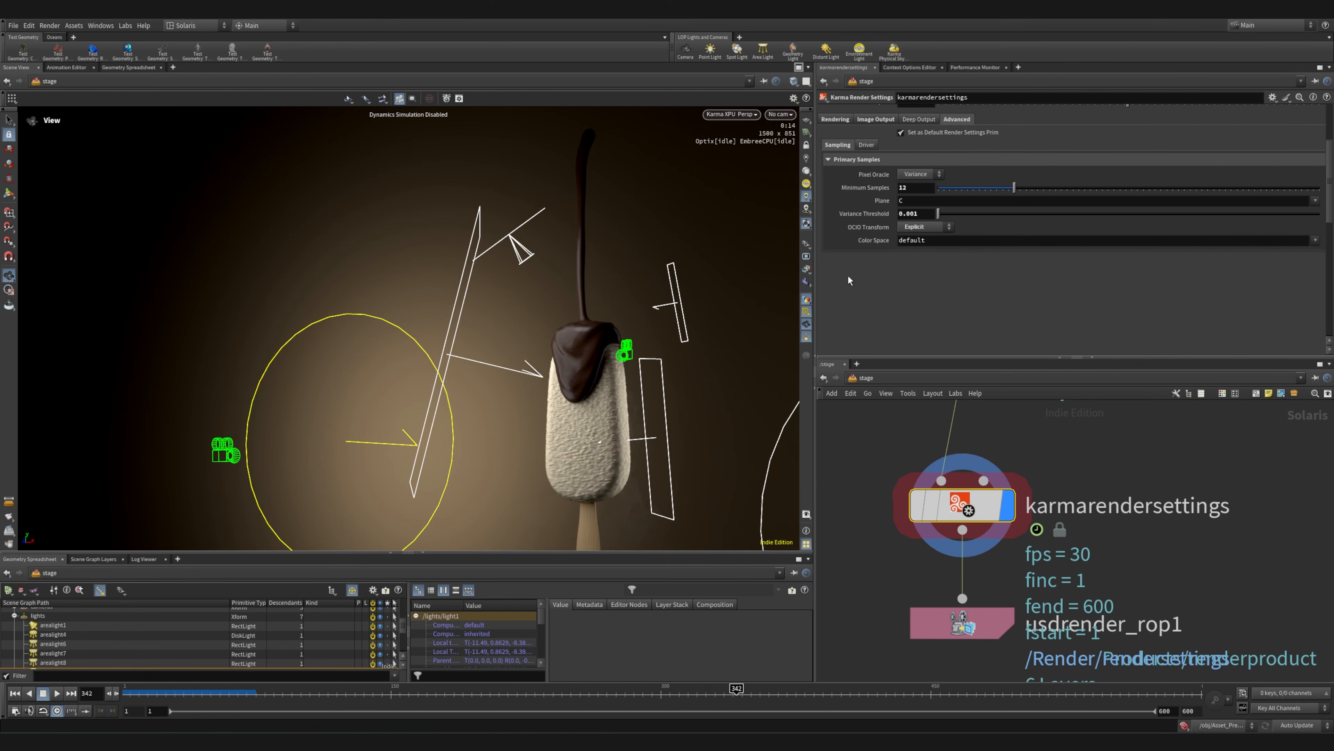
scroll(852, 271, up, 3)
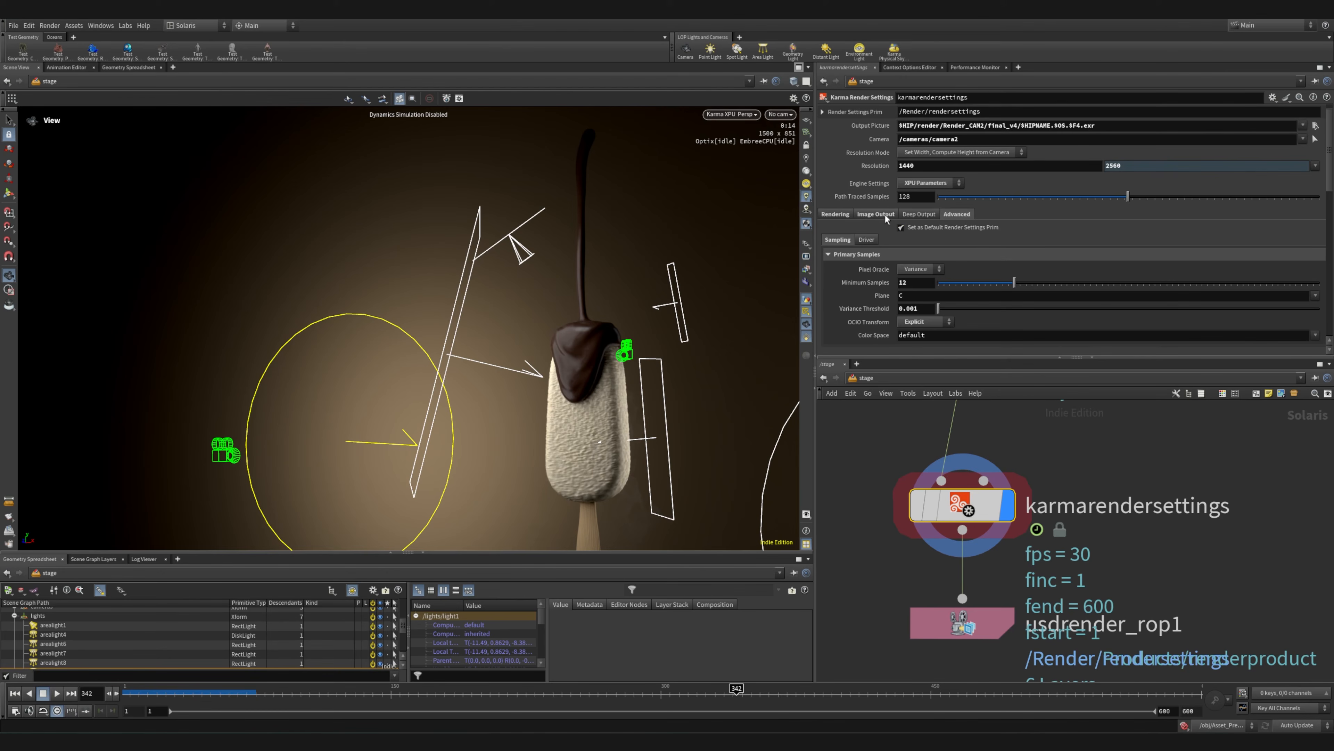
click(867, 216)
click(838, 214)
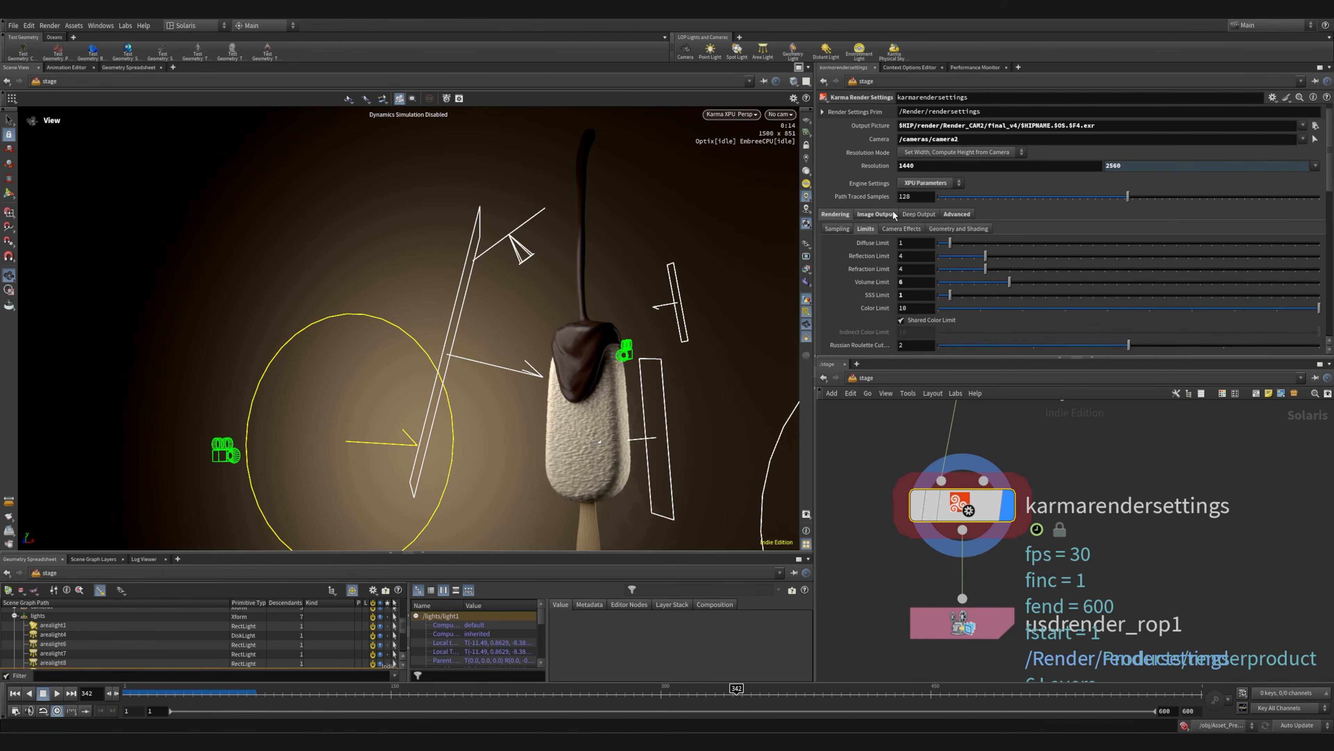
scroll(891, 251, down, 3)
Review the complete stage network from the geometry imports to the render output
scroll(1150, 519, down, 10)
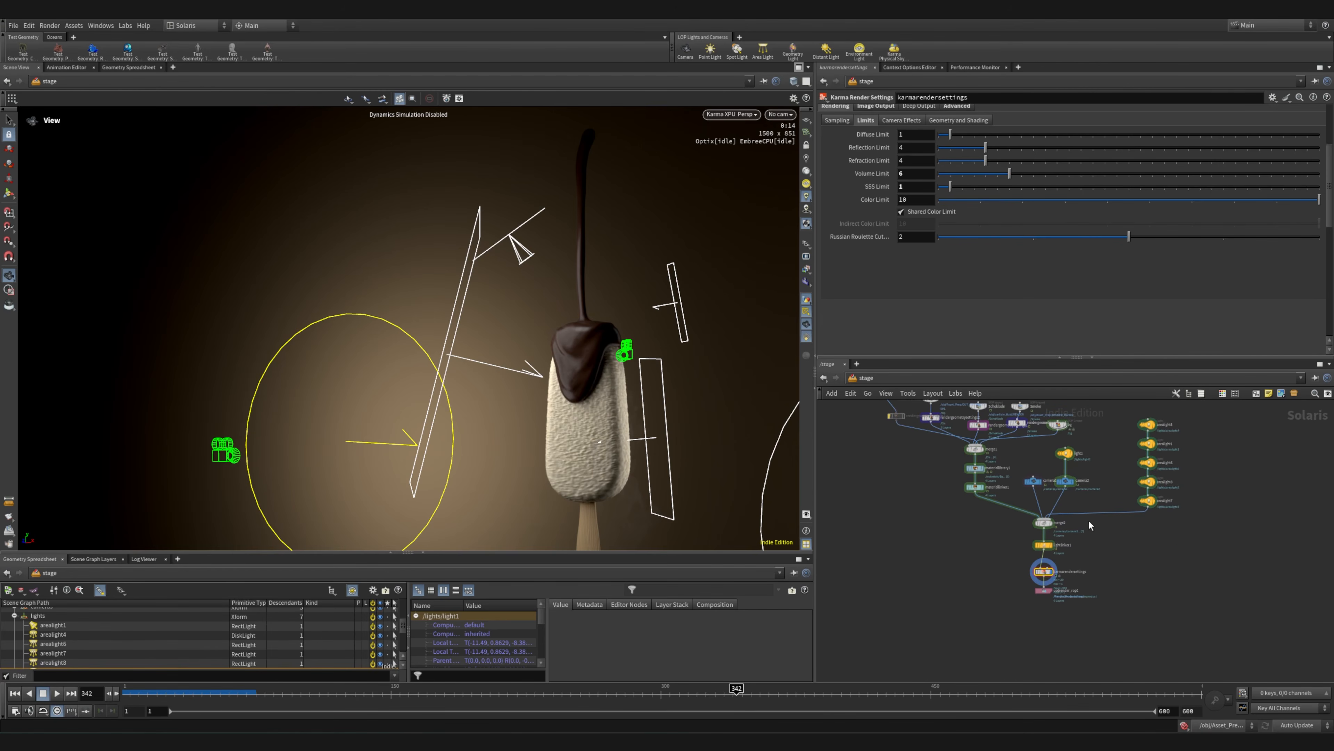
middle_drag(1119, 499, 1096, 539)
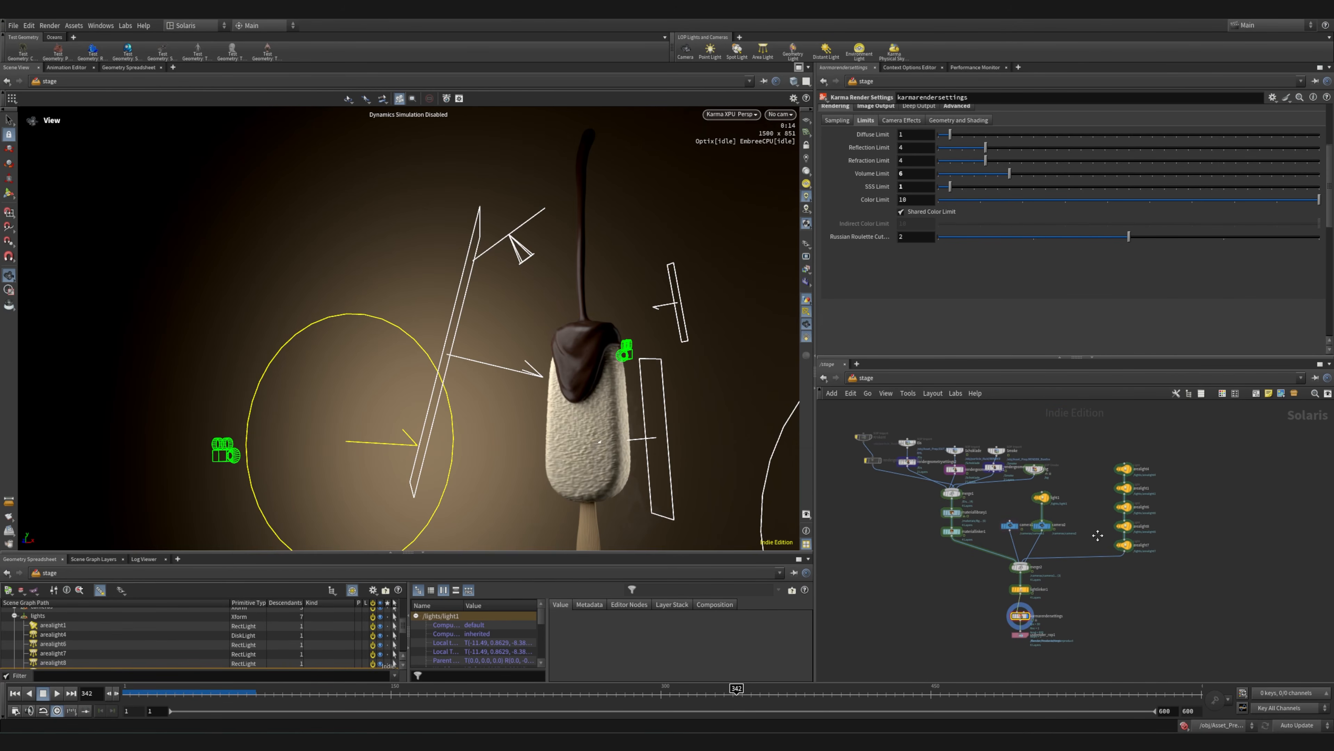
scroll(1094, 534, down, 2)
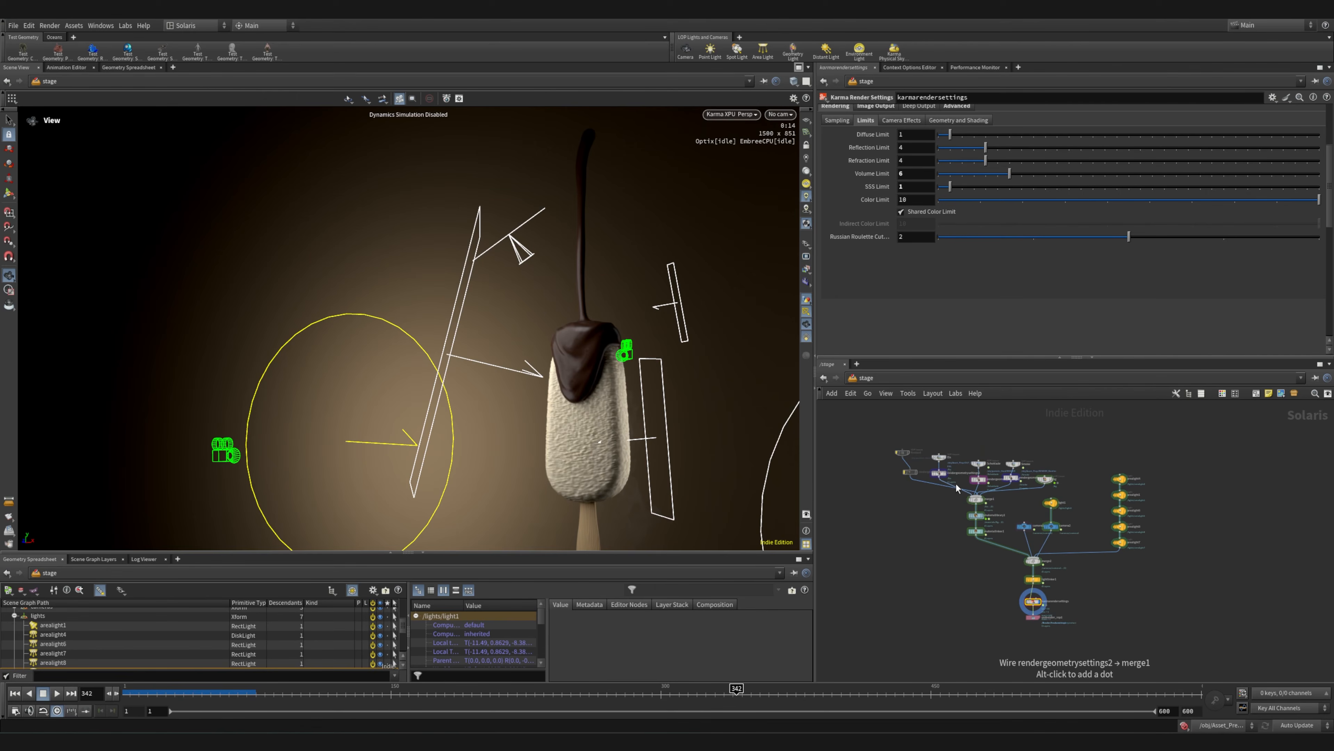